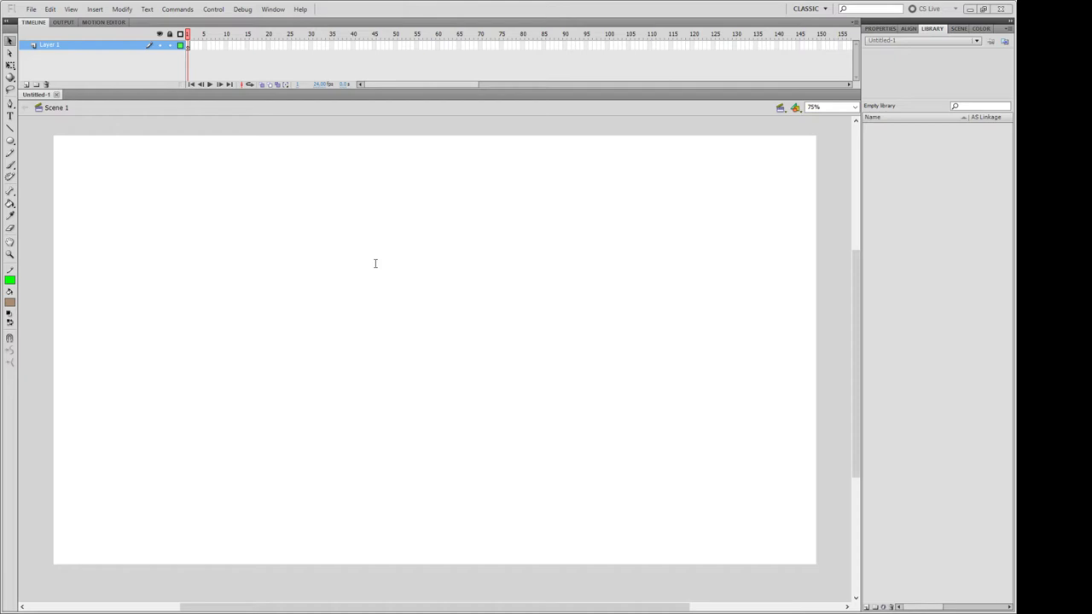
# Paint the first black brush strokes outlining curled fingers near the lower centre of the stage.
pyautogui.press('h')
pyautogui.click(10, 165)
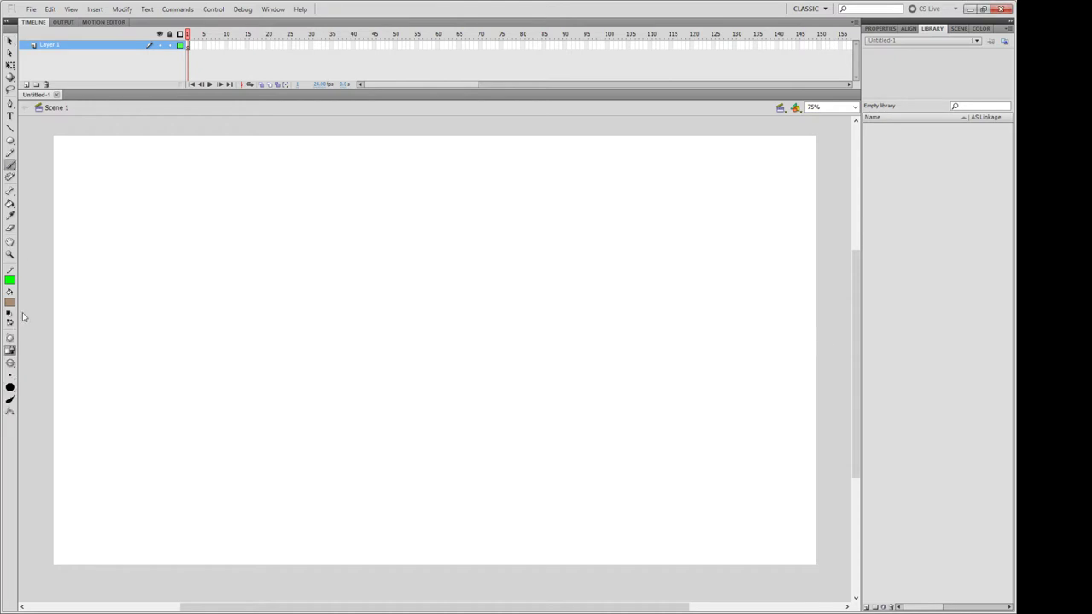
pyautogui.click(10, 302)
pyautogui.moveTo(365, 442)
pyautogui.mouseDown()
pyautogui.moveTo(377, 407)
pyautogui.moveTo(392, 415)
pyautogui.moveTo(418, 404)
pyautogui.moveTo(454, 422)
pyautogui.mouseUp()
pyautogui.moveTo(407, 421)
pyautogui.mouseDown()
pyautogui.moveTo(389, 447)
pyautogui.moveTo(387, 485)
pyautogui.moveTo(406, 491)
pyautogui.moveTo(407, 447)
pyautogui.moveTo(421, 432)
pyautogui.moveTo(375, 453)
pyautogui.moveTo(395, 425)
pyautogui.mouseUp()
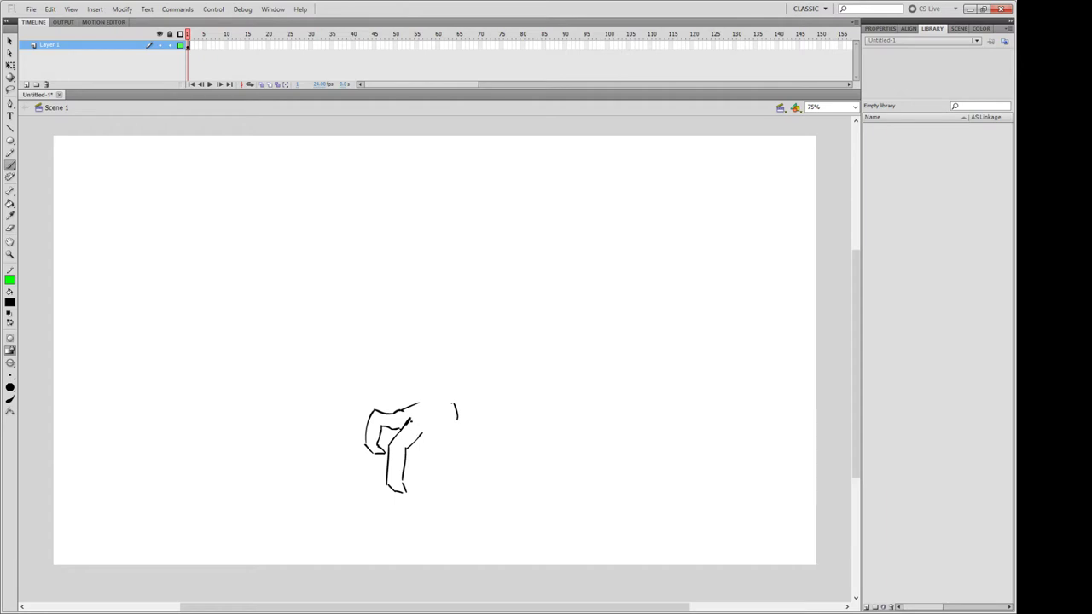
pyautogui.moveTo(419, 415)
pyautogui.mouseDown()
pyautogui.moveTo(410, 424)
pyautogui.moveTo(425, 415)
pyautogui.moveTo(463, 430)
pyautogui.moveTo(421, 449)
pyautogui.moveTo(418, 493)
pyautogui.moveTo(431, 512)
pyautogui.moveTo(444, 430)
pyautogui.moveTo(427, 455)
pyautogui.moveTo(425, 492)
pyautogui.moveTo(395, 485)
pyautogui.mouseUp()
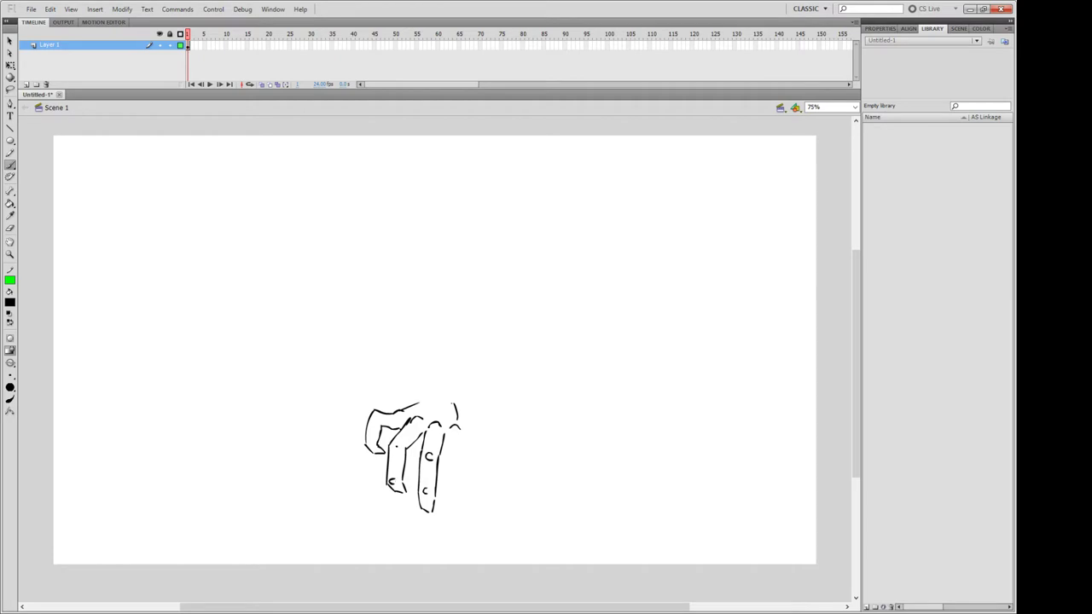
# Add a knuckle crease and outline the right finger and the hand's upper right edge.
pyautogui.moveTo(400, 444)
pyautogui.mouseDown()
pyautogui.moveTo(369, 450)
pyautogui.moveTo(379, 418)
pyautogui.mouseUp()
pyautogui.moveTo(447, 433)
pyautogui.mouseDown()
pyautogui.moveTo(442, 492)
pyautogui.moveTo(454, 494)
pyautogui.moveTo(463, 467)
pyautogui.moveTo(459, 425)
pyautogui.moveTo(457, 481)
pyautogui.mouseUp()
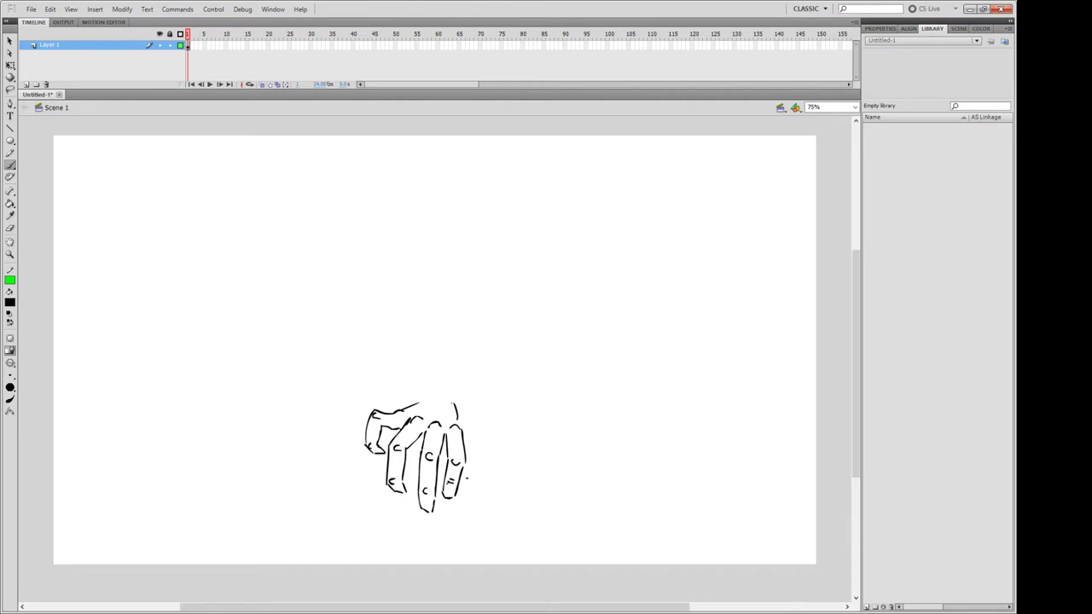
pyautogui.moveTo(458, 404); pyautogui.dragTo(490, 454)
pyautogui.moveTo(460, 426)
pyautogui.mouseDown()
pyautogui.moveTo(476, 431)
pyautogui.moveTo(477, 469)
pyautogui.mouseUp()
# Close the hand's top outline and hatch it with short strokes.
pyautogui.moveTo(403, 409)
pyautogui.mouseDown()
pyautogui.moveTo(452, 398)
pyautogui.moveTo(468, 425)
pyautogui.mouseUp()
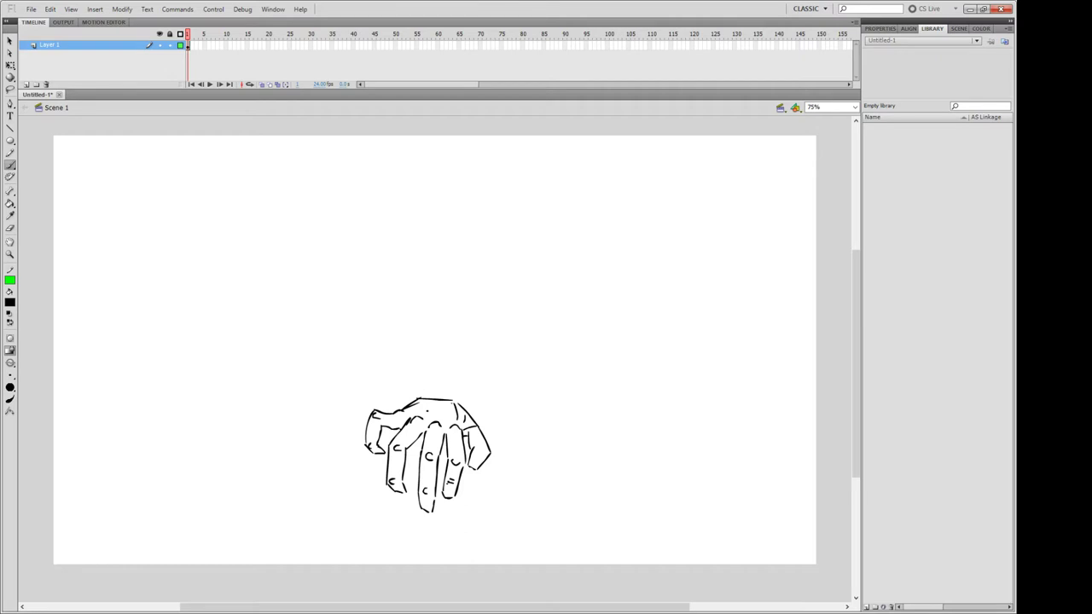
pyautogui.moveTo(410, 412); pyautogui.dragTo(430, 405)
pyautogui.moveTo(426, 410)
pyautogui.mouseDown()
pyautogui.moveTo(433, 400)
pyautogui.moveTo(448, 412)
pyautogui.mouseUp()
pyautogui.moveTo(445, 421); pyautogui.dragTo(452, 407)
# Brush the wrist rising up-right from the hand and the forearm outline above it.
pyautogui.moveTo(421, 397)
pyautogui.mouseDown()
pyautogui.moveTo(435, 350)
pyautogui.moveTo(484, 346)
pyautogui.mouseUp()
pyautogui.moveTo(455, 406)
pyautogui.mouseDown()
pyautogui.moveTo(489, 363)
pyautogui.moveTo(460, 405)
pyautogui.mouseUp()
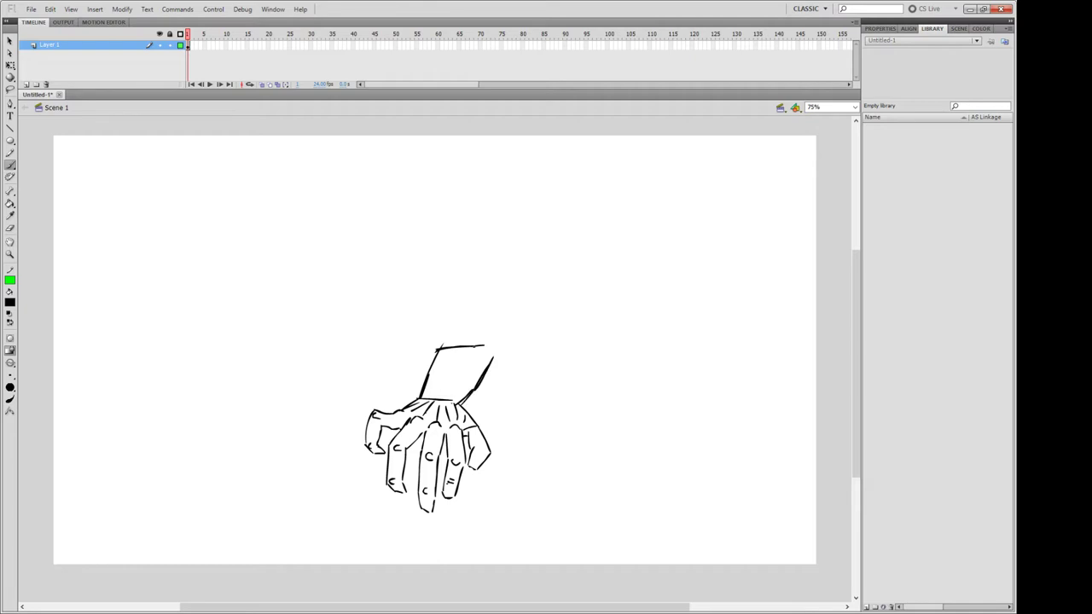
pyautogui.moveTo(461, 345)
pyautogui.mouseDown()
pyautogui.moveTo(465, 332)
pyautogui.moveTo(513, 326)
pyautogui.moveTo(502, 355)
pyautogui.moveTo(510, 344)
pyautogui.moveTo(484, 366)
pyautogui.moveTo(498, 313)
pyautogui.moveTo(510, 310)
pyautogui.moveTo(531, 323)
pyautogui.moveTo(537, 348)
pyautogui.moveTo(561, 328)
pyautogui.mouseUp()
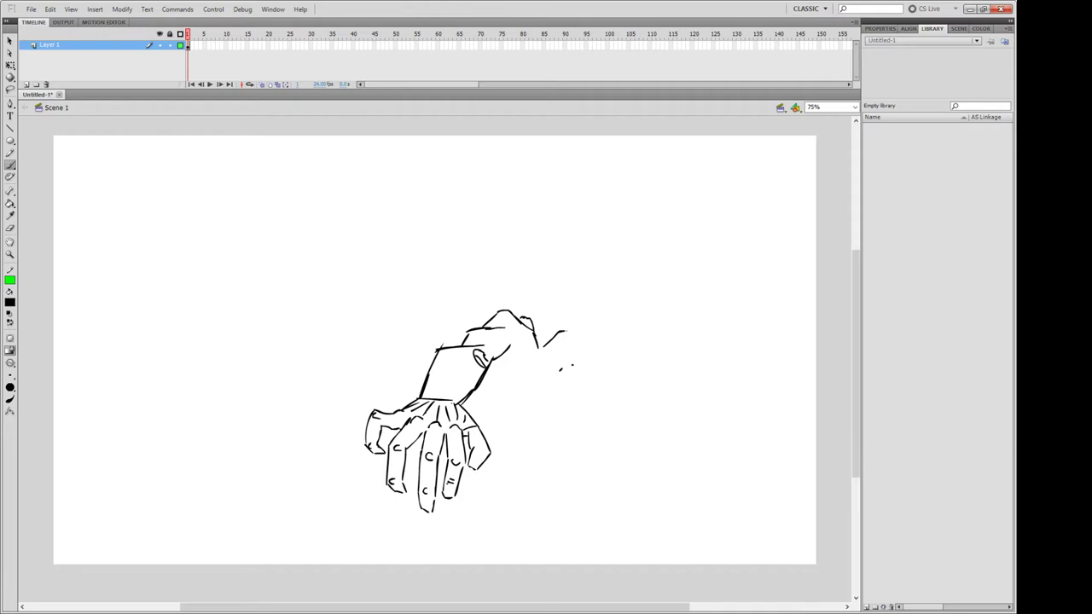
# Brush a small round head with eyes, brow and mouth at the arm's upper end.
pyautogui.moveTo(570, 257)
pyautogui.mouseDown()
pyautogui.moveTo(552, 254)
pyautogui.moveTo(531, 323)
pyautogui.mouseUp()
pyautogui.moveTo(582, 294)
pyautogui.mouseDown()
pyautogui.moveTo(578, 312)
pyautogui.moveTo(530, 299)
pyautogui.moveTo(568, 307)
pyautogui.mouseUp()
pyautogui.moveTo(575, 264)
pyautogui.mouseDown()
pyautogui.moveTo(564, 288)
pyautogui.moveTo(587, 274)
pyautogui.moveTo(571, 267)
pyautogui.moveTo(569, 276)
pyautogui.moveTo(561, 270)
pyautogui.moveTo(588, 285)
pyautogui.moveTo(557, 292)
pyautogui.moveTo(573, 301)
pyautogui.moveTo(582, 291)
pyautogui.moveTo(566, 285)
pyautogui.moveTo(576, 286)
pyautogui.mouseUp()
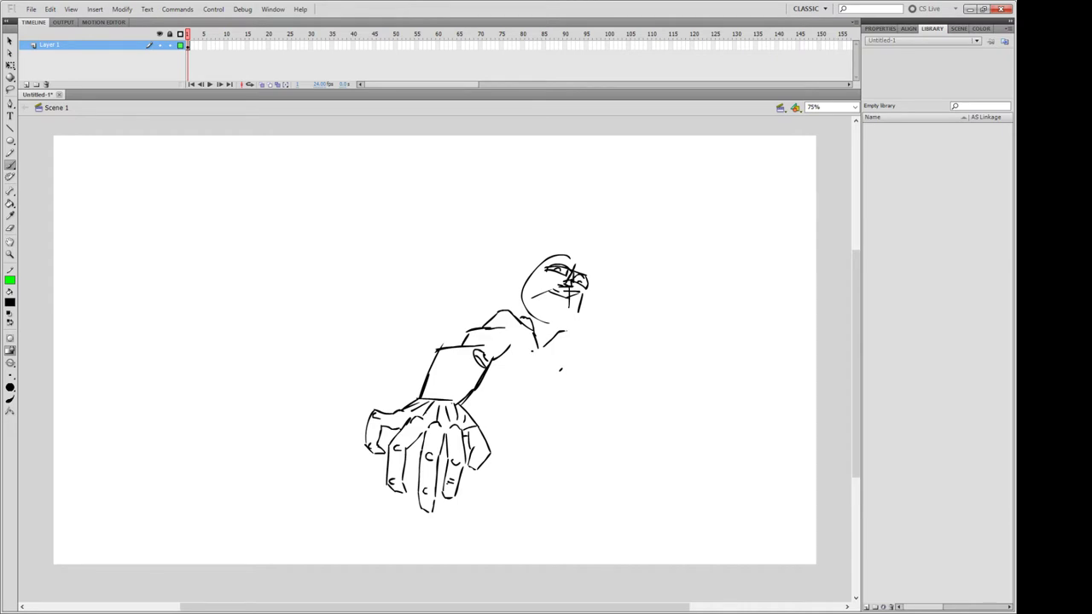
# Brush curved outlines down both sides of the hand into a large ball, with lower-left strokes.
pyautogui.moveTo(368, 447); pyautogui.dragTo(348, 506)
pyautogui.moveTo(369, 435)
pyautogui.mouseDown()
pyautogui.moveTo(338, 476)
pyautogui.moveTo(339, 547)
pyautogui.mouseUp()
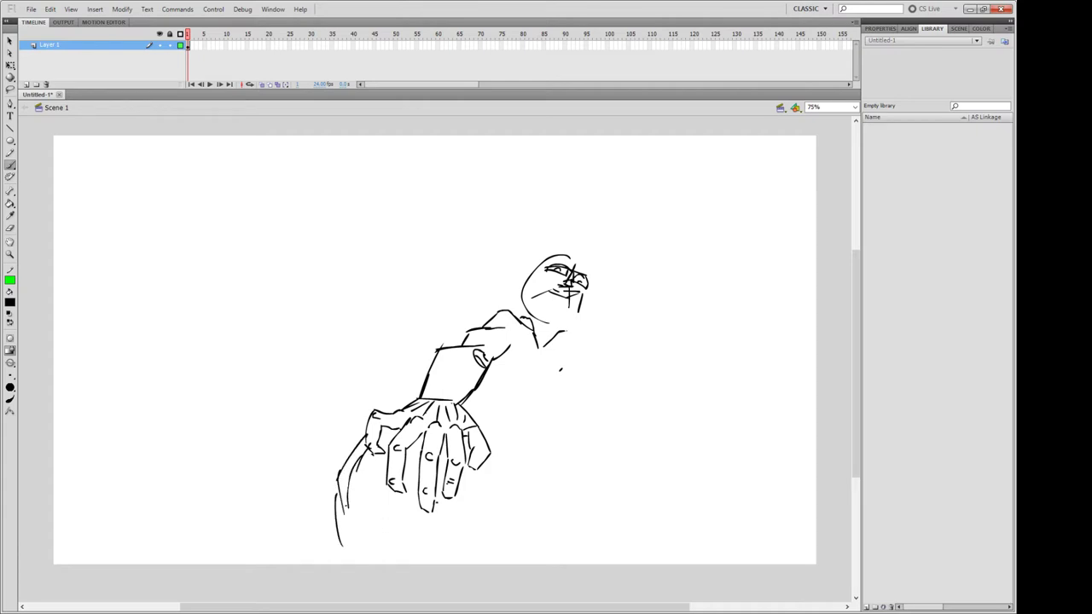
pyautogui.moveTo(488, 456)
pyautogui.mouseDown()
pyautogui.moveTo(502, 494)
pyautogui.moveTo(496, 551)
pyautogui.mouseUp()
pyautogui.moveTo(503, 503); pyautogui.dragTo(491, 569)
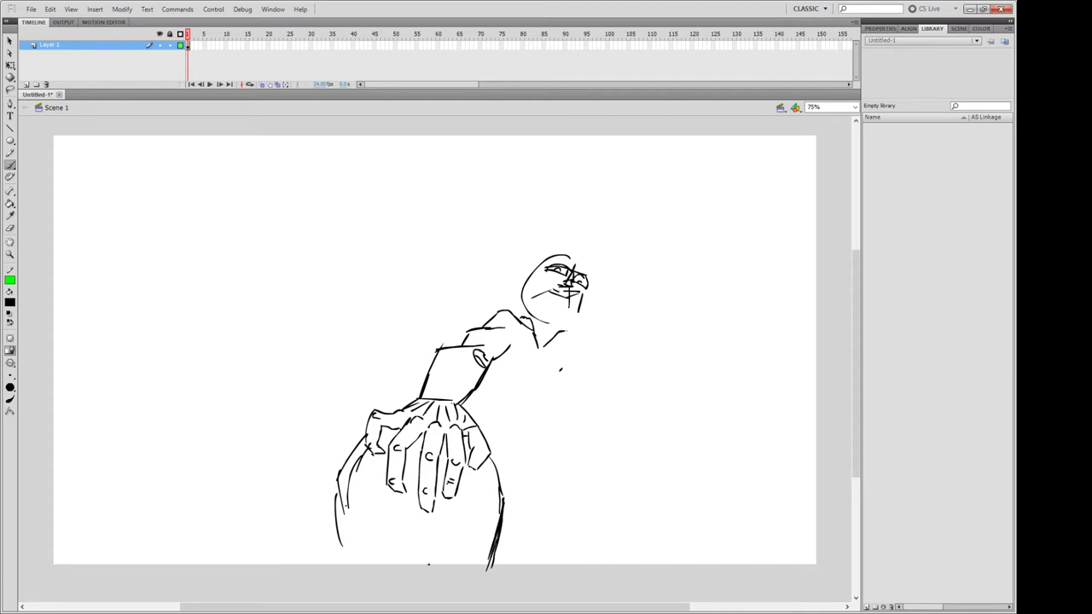
pyautogui.moveTo(341, 478)
pyautogui.mouseDown()
pyautogui.moveTo(332, 554)
pyautogui.moveTo(346, 570)
pyautogui.mouseUp()
pyautogui.moveTo(367, 492); pyautogui.dragTo(413, 484)
pyautogui.moveTo(378, 498)
pyautogui.mouseDown()
pyautogui.moveTo(396, 490)
pyautogui.moveTo(386, 493)
pyautogui.moveTo(461, 501)
pyautogui.moveTo(485, 528)
pyautogui.mouseUp()
# Add small marks and curves on the ball and reinforce its left and right edges.
pyautogui.moveTo(482, 523); pyautogui.dragTo(462, 493)
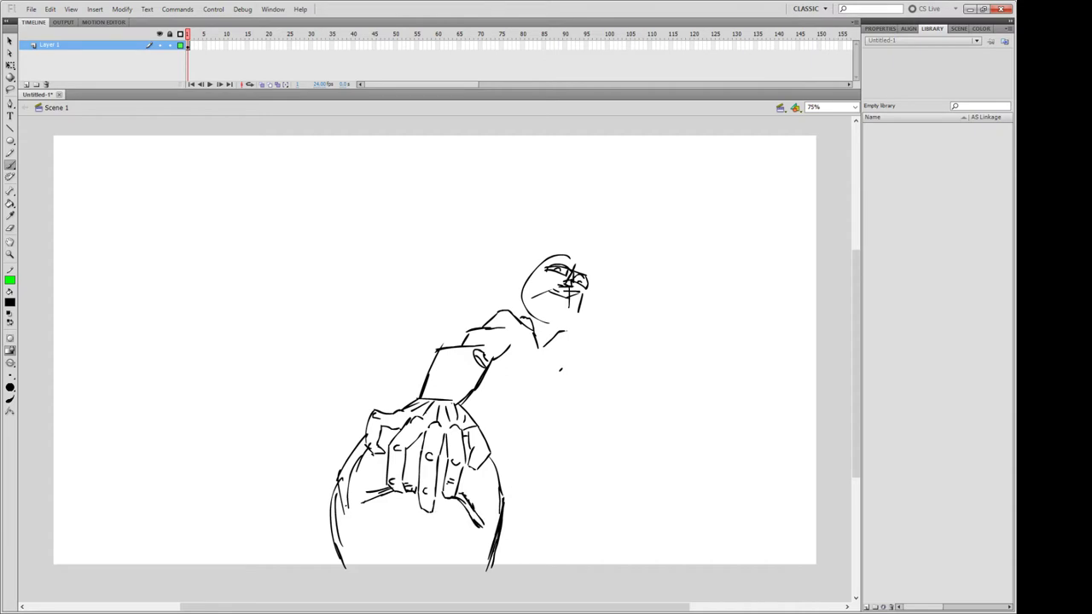
pyautogui.moveTo(413, 540)
pyautogui.mouseDown()
pyautogui.moveTo(426, 533)
pyautogui.moveTo(438, 548)
pyautogui.moveTo(427, 537)
pyautogui.moveTo(433, 546)
pyautogui.moveTo(435, 504)
pyautogui.moveTo(413, 510)
pyautogui.moveTo(472, 537)
pyautogui.moveTo(447, 515)
pyautogui.mouseUp()
pyautogui.moveTo(373, 495); pyautogui.dragTo(416, 500)
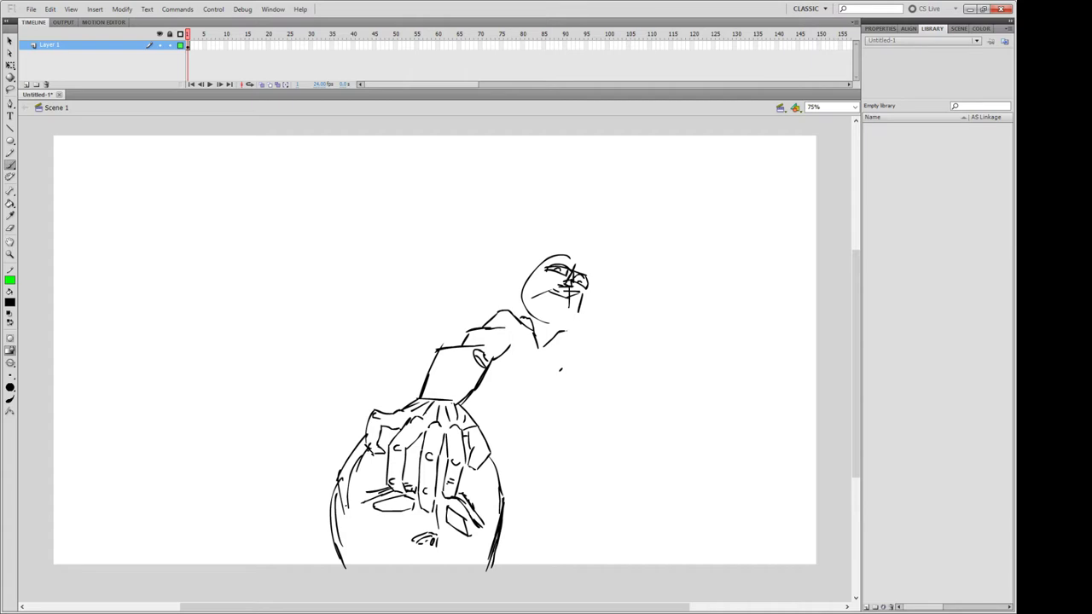
pyautogui.moveTo(367, 452)
pyautogui.mouseDown()
pyautogui.moveTo(353, 508)
pyautogui.moveTo(367, 523)
pyautogui.mouseUp()
pyautogui.moveTo(474, 530)
pyautogui.mouseDown()
pyautogui.moveTo(490, 537)
pyautogui.moveTo(476, 552)
pyautogui.mouseUp()
pyautogui.moveTo(498, 473)
pyautogui.mouseDown()
pyautogui.moveTo(491, 529)
pyautogui.moveTo(493, 504)
pyautogui.moveTo(496, 517)
pyautogui.moveTo(474, 570)
pyautogui.mouseUp()
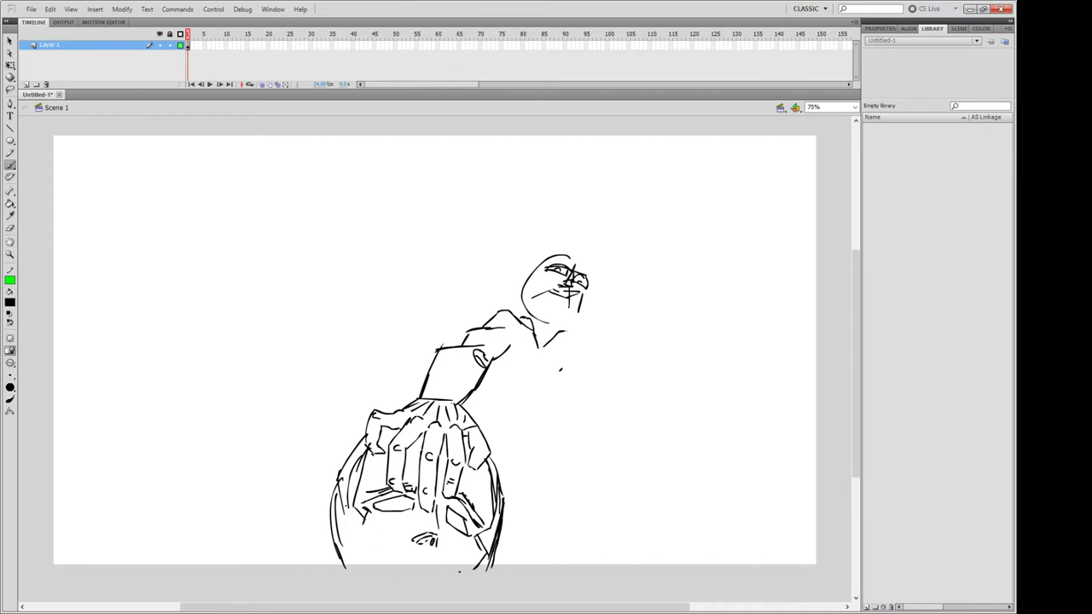
# Draw small features below the fingers and short strokes along the face's left edge.
pyautogui.moveTo(409, 530)
pyautogui.mouseDown()
pyautogui.moveTo(406, 542)
pyautogui.moveTo(424, 526)
pyautogui.mouseUp()
pyautogui.moveTo(454, 515); pyautogui.dragTo(463, 521)
pyautogui.moveTo(395, 559); pyautogui.dragTo(438, 562)
pyautogui.moveTo(398, 564)
pyautogui.mouseDown()
pyautogui.moveTo(408, 562)
pyautogui.moveTo(389, 550)
pyautogui.moveTo(452, 556)
pyautogui.mouseUp()
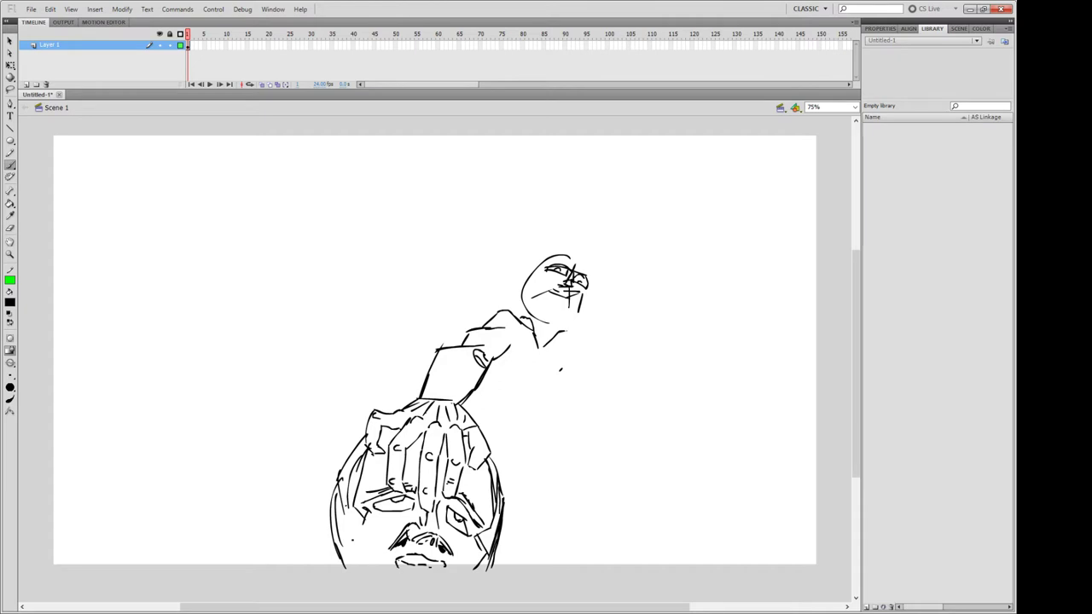
pyautogui.moveTo(357, 525); pyautogui.dragTo(368, 567)
pyautogui.moveTo(352, 523); pyautogui.dragTo(353, 568)
pyautogui.moveTo(353, 501); pyautogui.dragTo(342, 552)
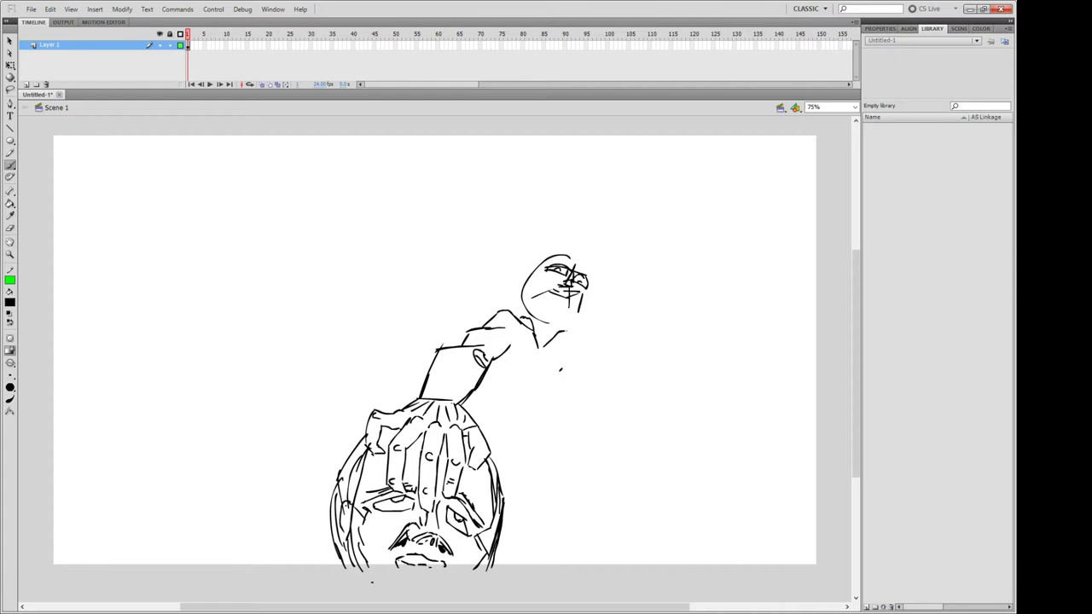
# Erase parts of the face's lower-right outline with an enlarged eraser.
pyautogui.press('e')
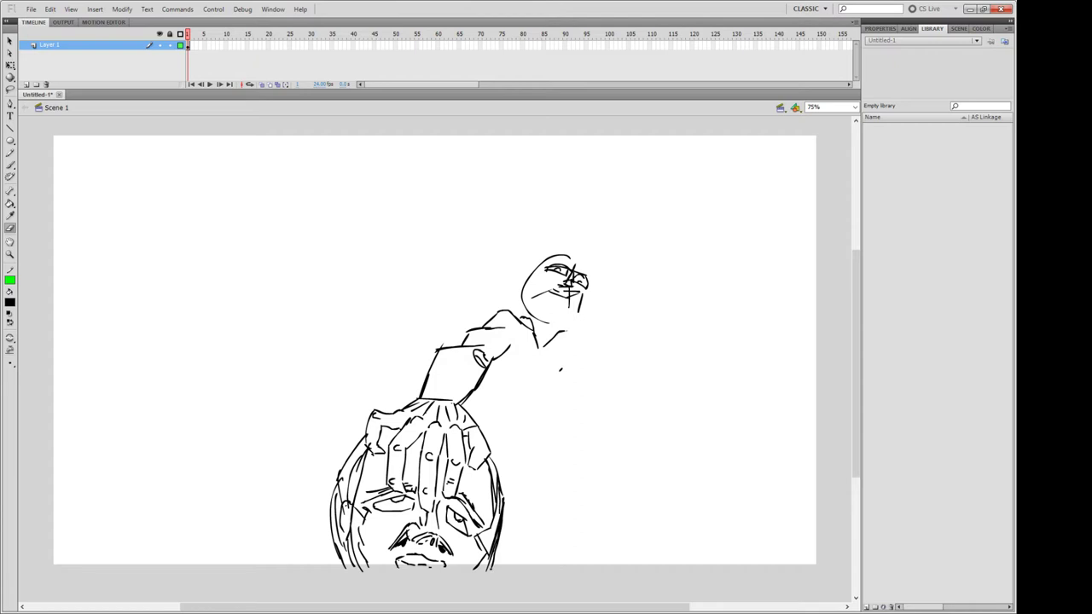
pyautogui.press(']')
pyautogui.press(']')
pyautogui.press(']')
pyautogui.moveTo(487, 566); pyautogui.dragTo(502, 470)
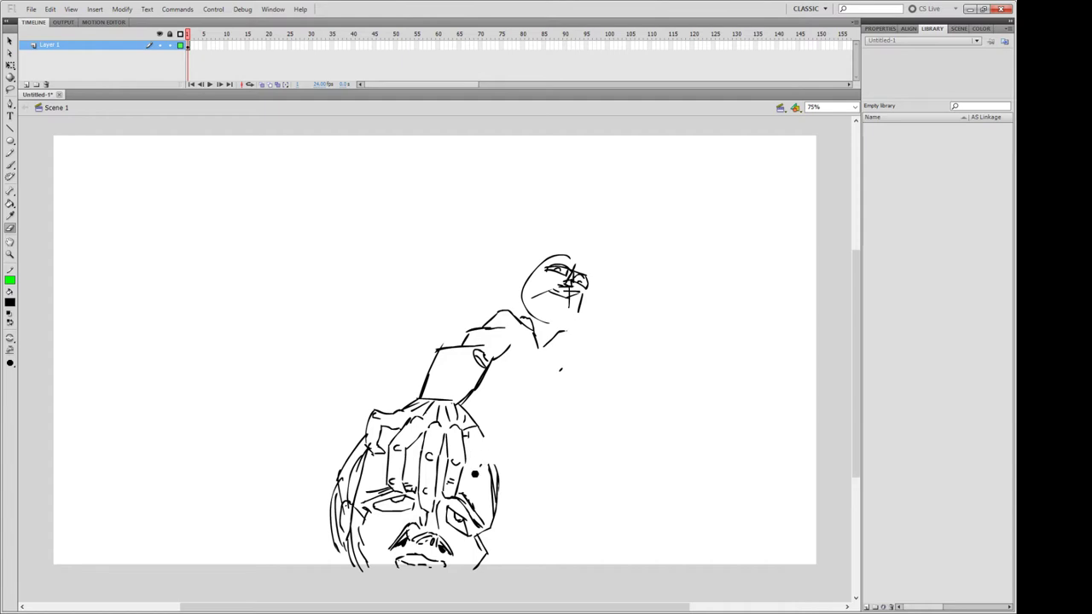
pyautogui.moveTo(475, 471); pyautogui.dragTo(493, 490)
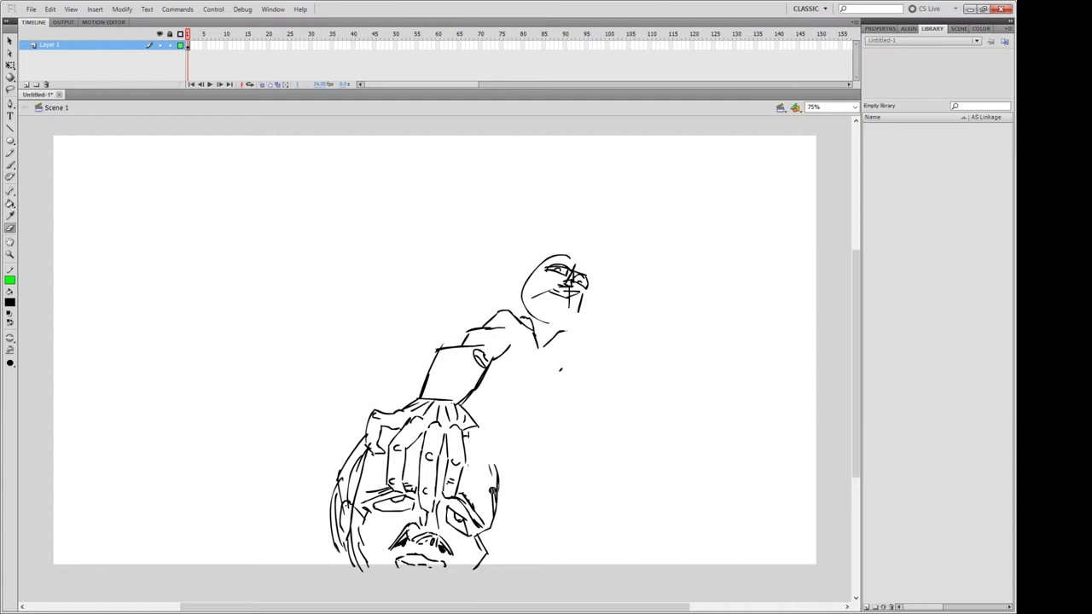
# Redraw the wrist strokes at the hand's upper right with the Brush.
pyautogui.click(10, 165)
pyautogui.moveTo(467, 413)
pyautogui.mouseDown()
pyautogui.moveTo(493, 429)
pyautogui.moveTo(499, 467)
pyautogui.moveTo(479, 433)
pyautogui.moveTo(463, 441)
pyautogui.mouseUp()
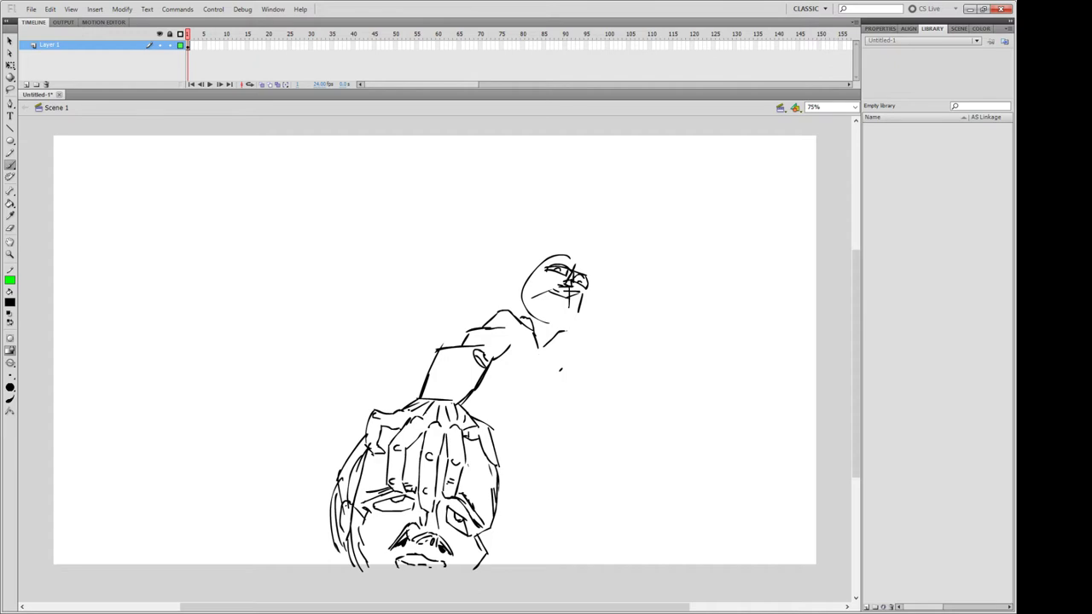
pyautogui.moveTo(405, 409); pyautogui.dragTo(472, 424)
pyautogui.moveTo(422, 389)
pyautogui.mouseDown()
pyautogui.moveTo(415, 412)
pyautogui.moveTo(449, 415)
pyautogui.mouseUp()
# Erase the stray lines along the wrist's lower edge.
pyautogui.press('e')
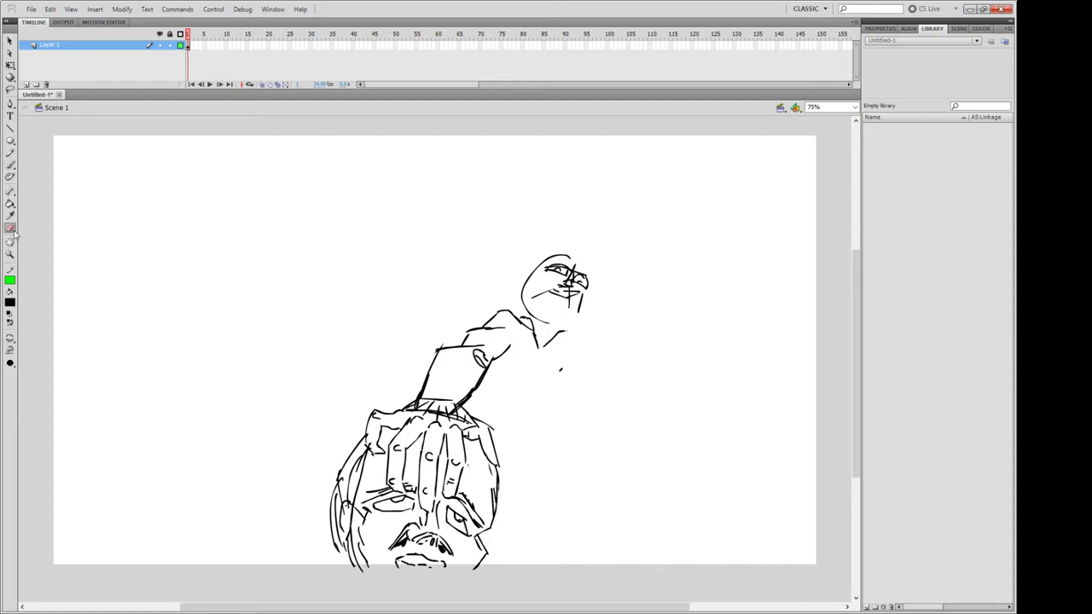
pyautogui.moveTo(424, 401); pyautogui.dragTo(472, 418)
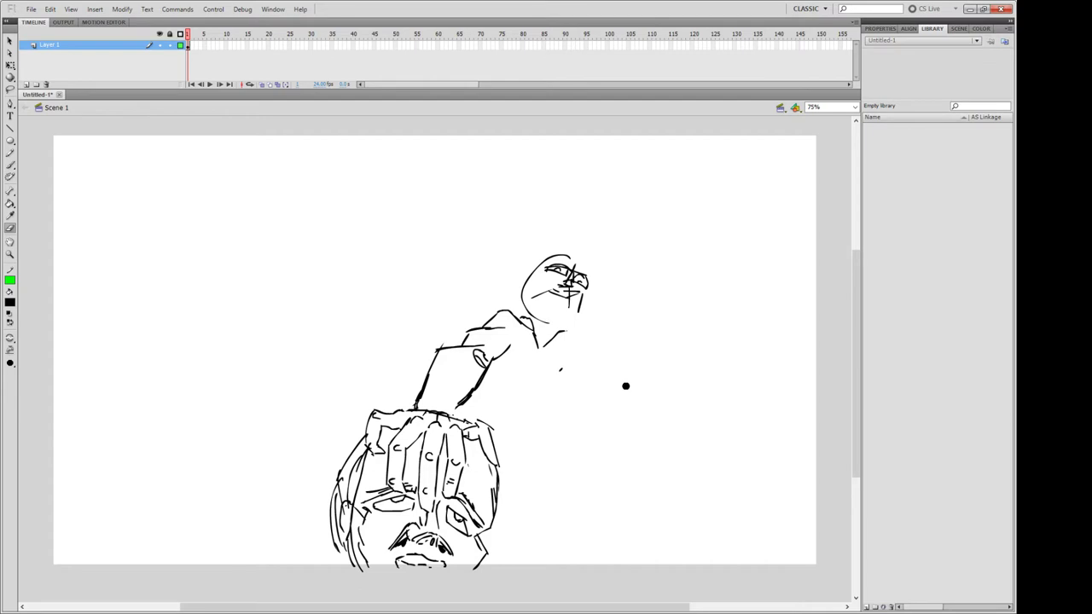
pyautogui.click(10, 165)
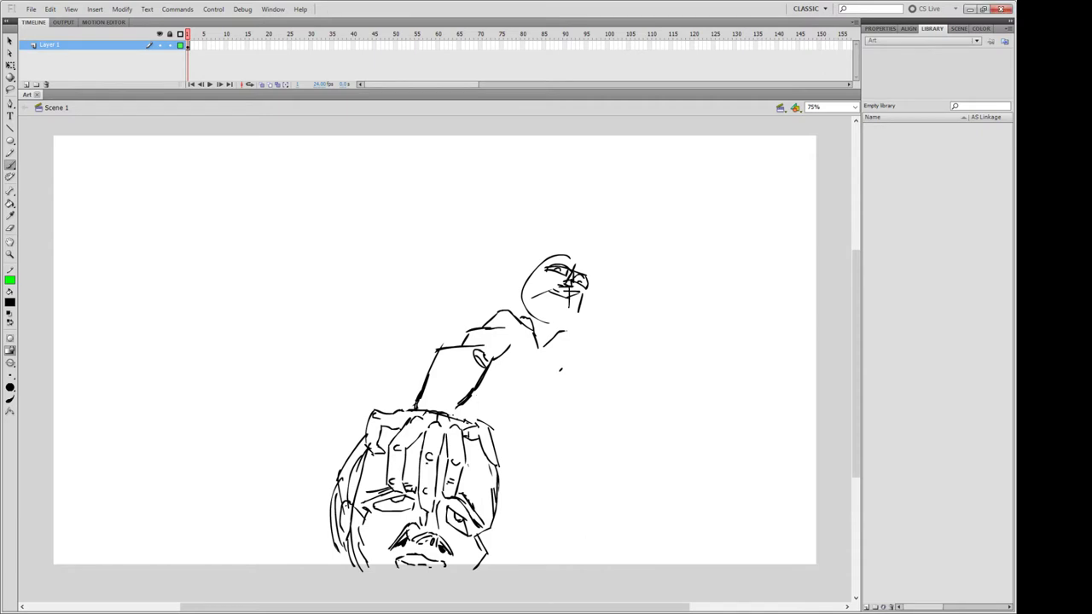
# Delete all artwork from the Art document's layer and close the document.
pyautogui.click(190, 44)
pyautogui.press('Delete')
pyautogui.click(11, 41)
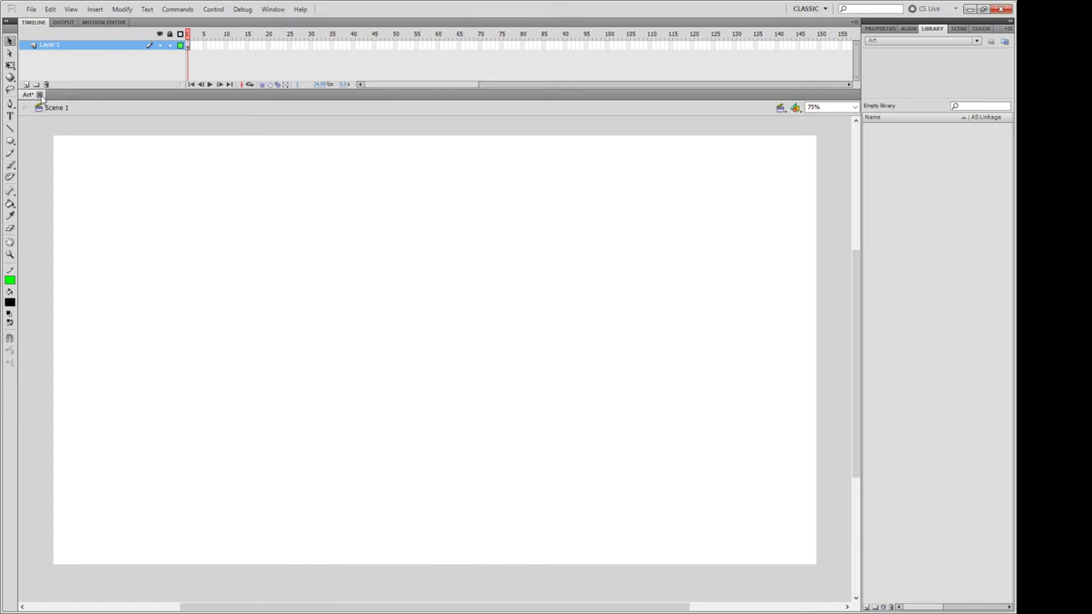
pyautogui.hotkey('ctrl', 'w')
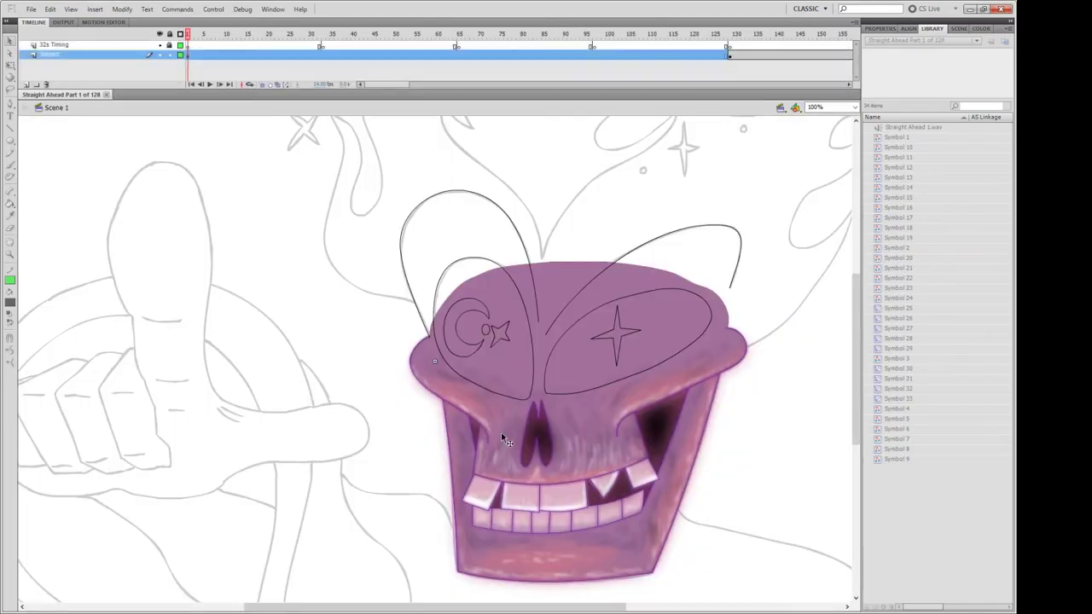
# Set the stage zoom to 75%.
pyautogui.click(820, 108)
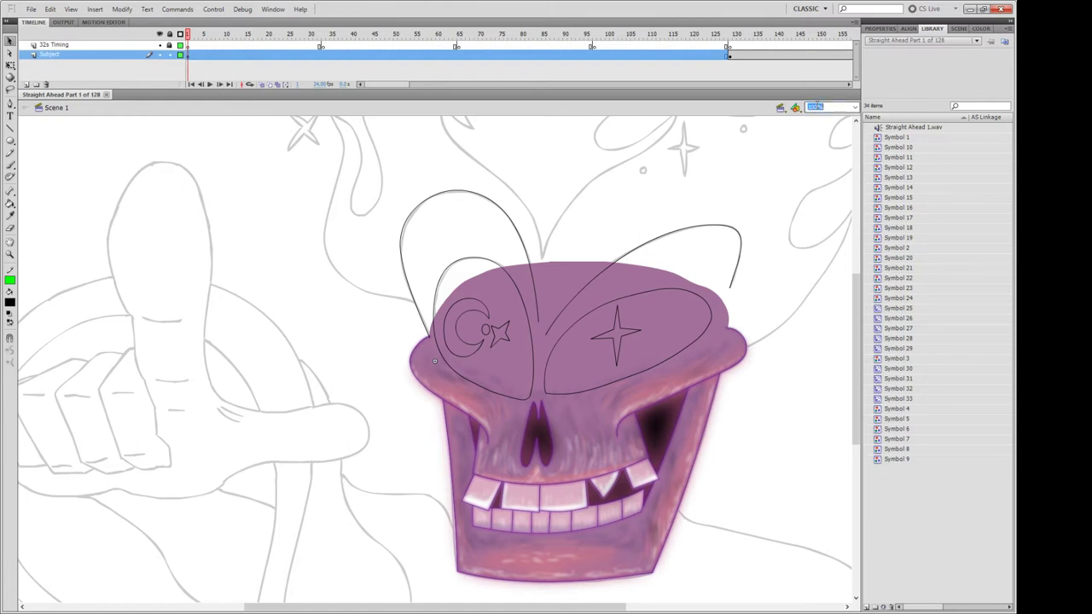
pyautogui.write('75')
pyautogui.press('Return')
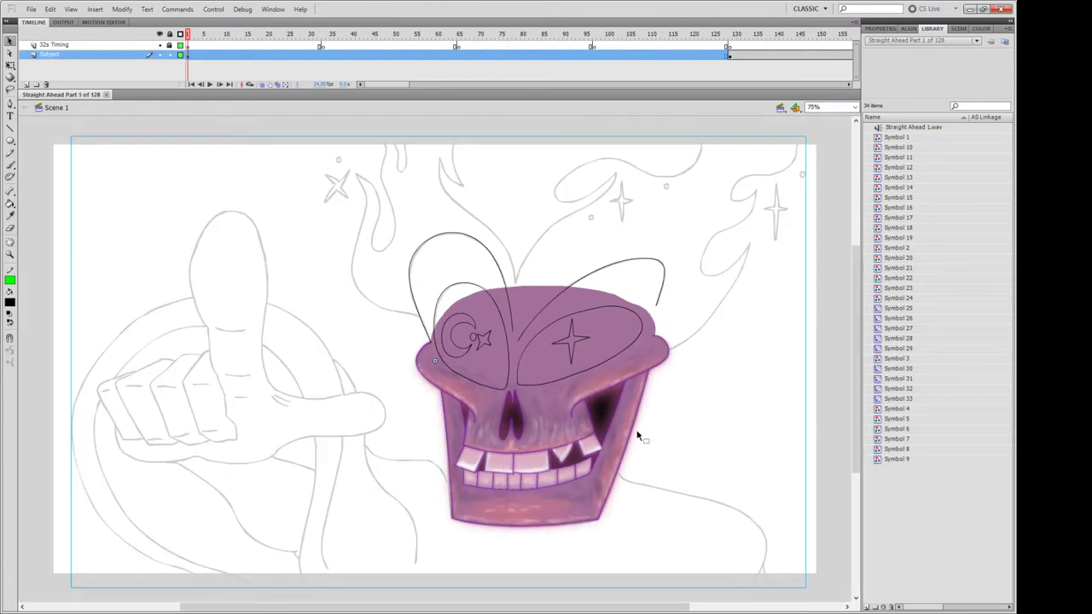
# Enter Symbol 5 and the skull symbol, then lock and hide the Skull Bottom layer.
pyautogui.doubleClick(635, 433)
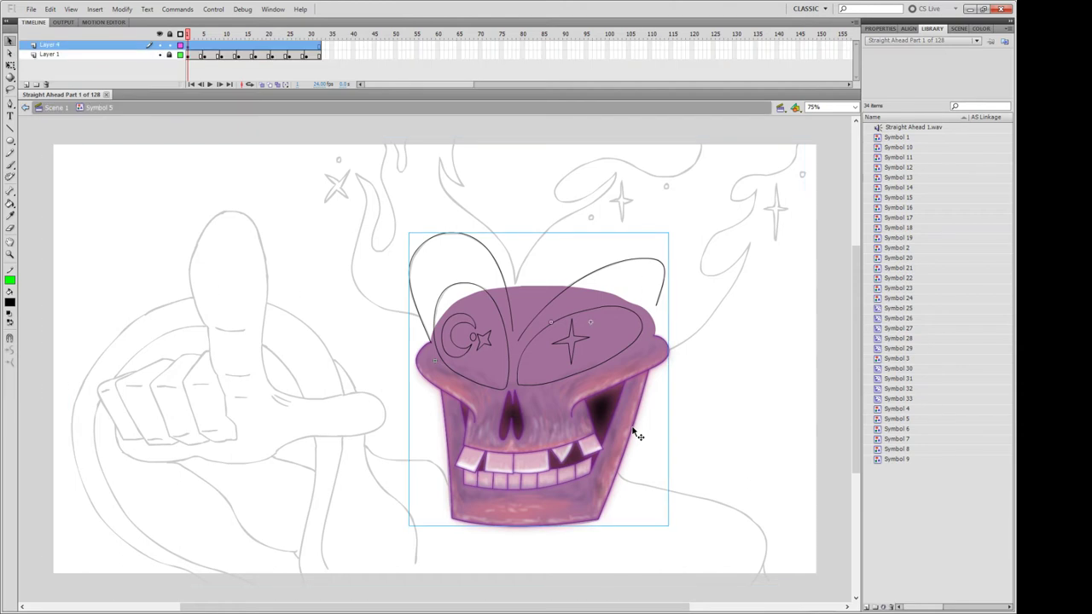
pyautogui.doubleClick(634, 433)
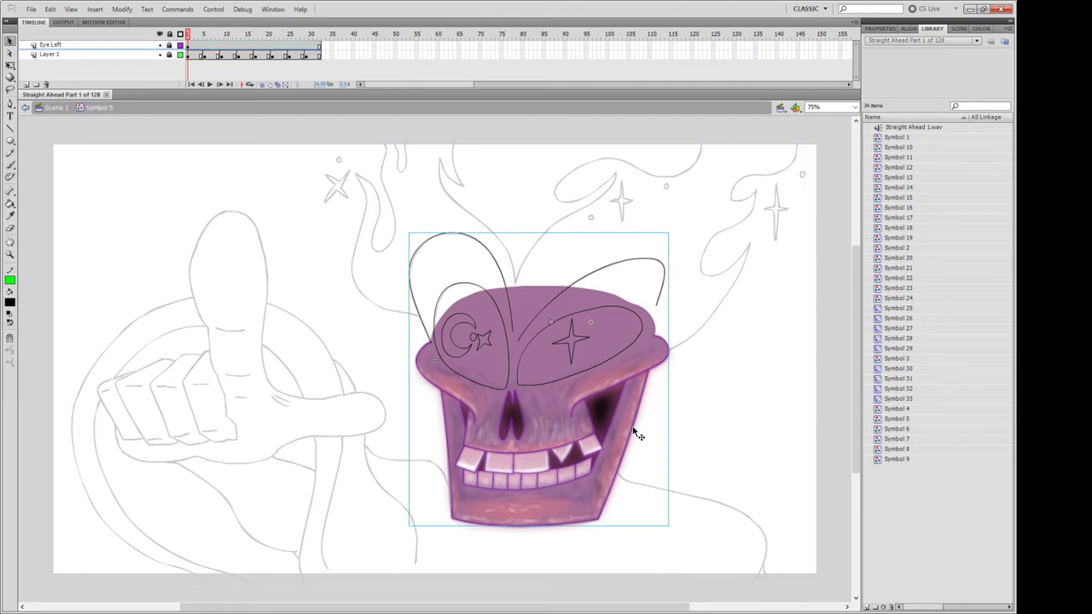
pyautogui.click(556, 385)
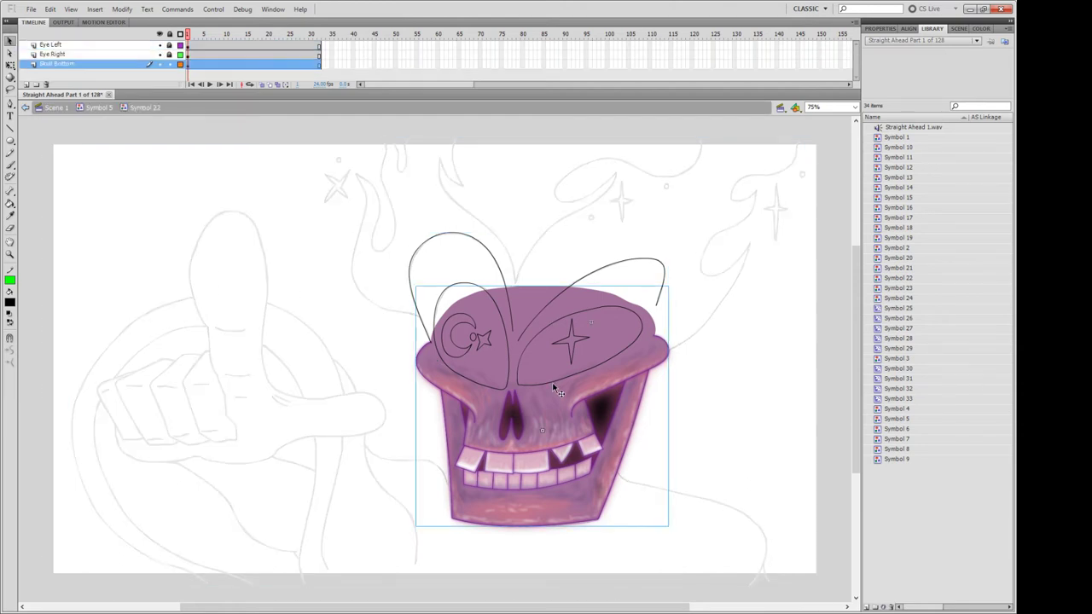
pyautogui.click(168, 64)
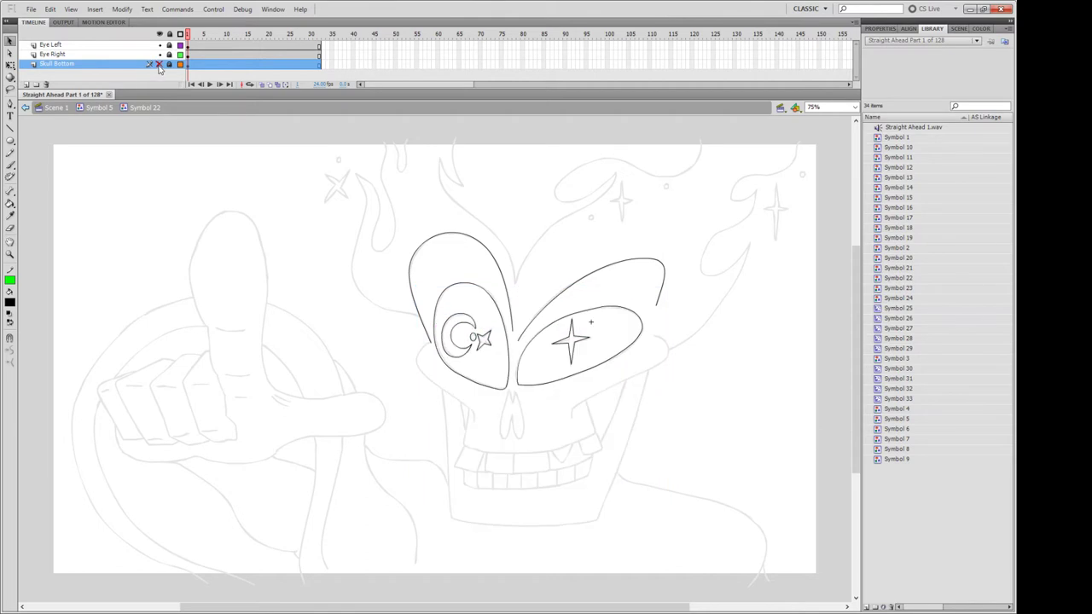
pyautogui.click(159, 65)
pyautogui.click(159, 65)
# Preview the Eye Right animation with onion skinning extended across its full range.
pyautogui.click(188, 54)
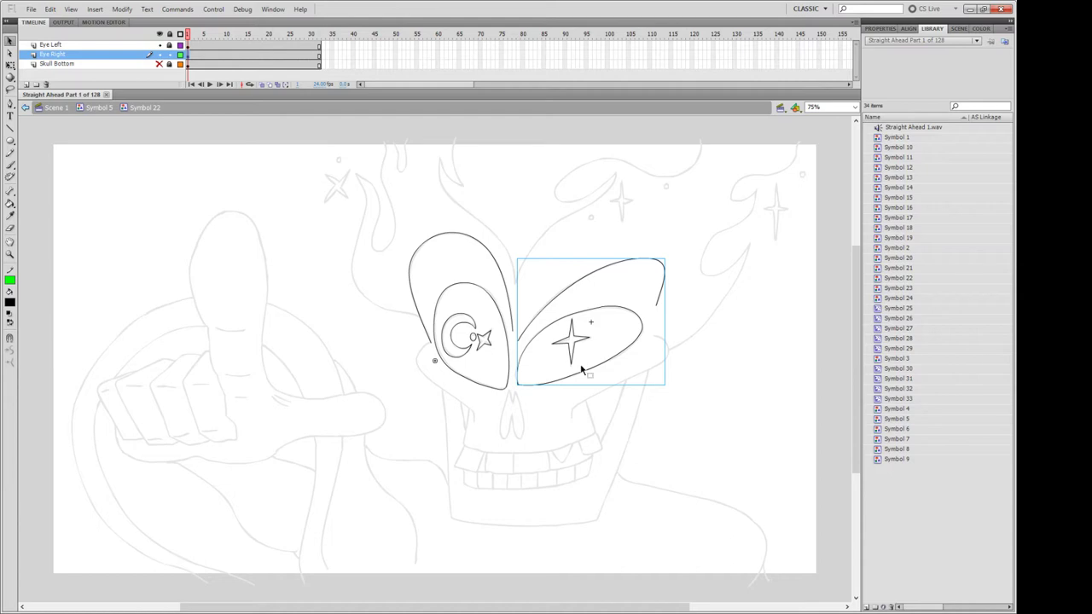
pyautogui.click(249, 84)
pyautogui.moveTo(219, 34); pyautogui.dragTo(320, 34)
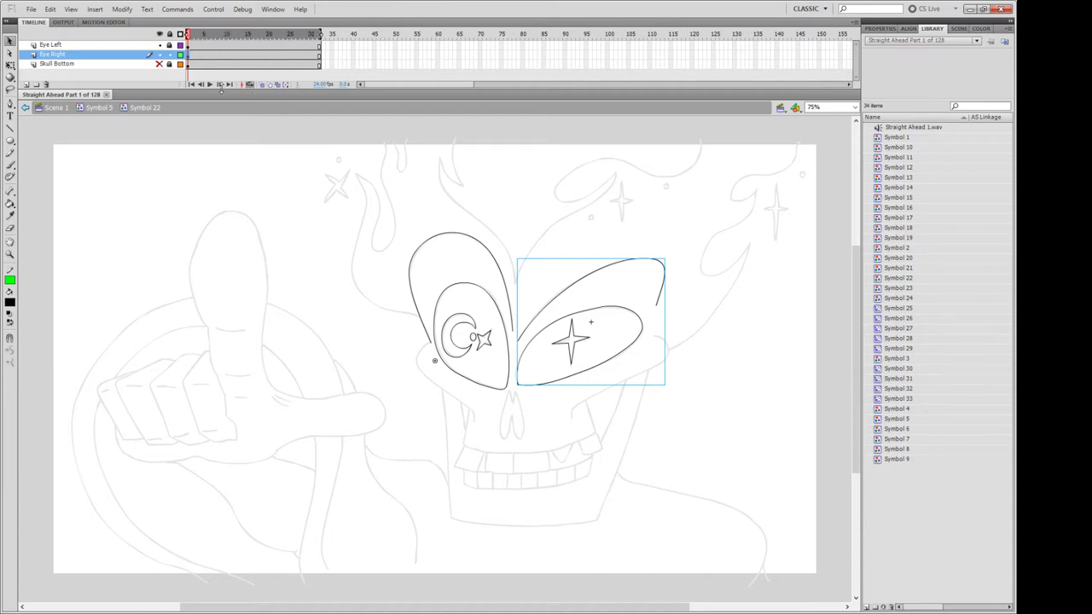
pyautogui.click(209, 84)
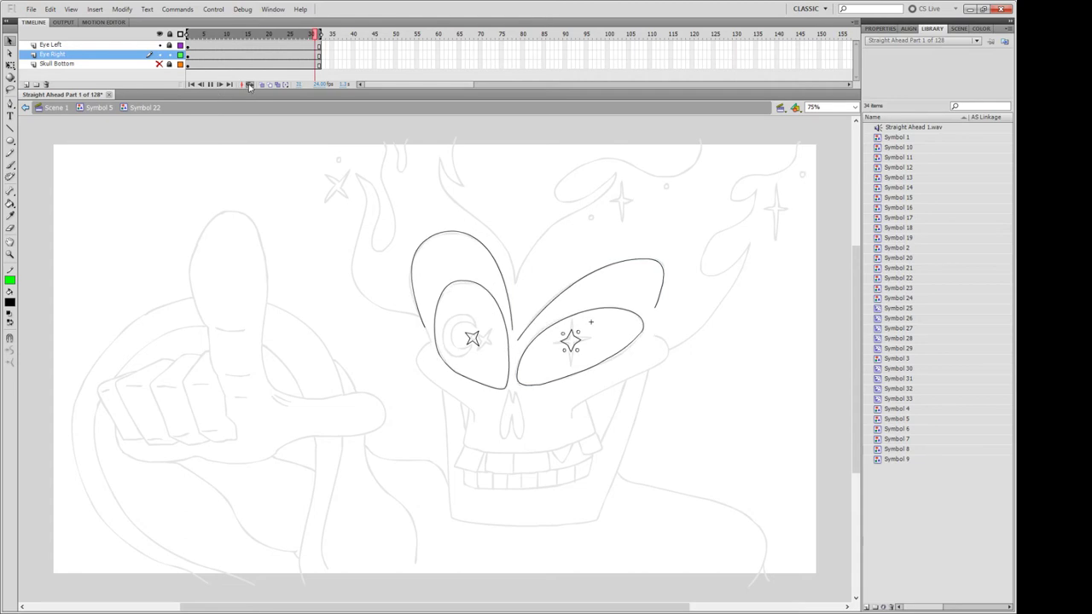
pyautogui.click(173, 55)
pyautogui.click(170, 54)
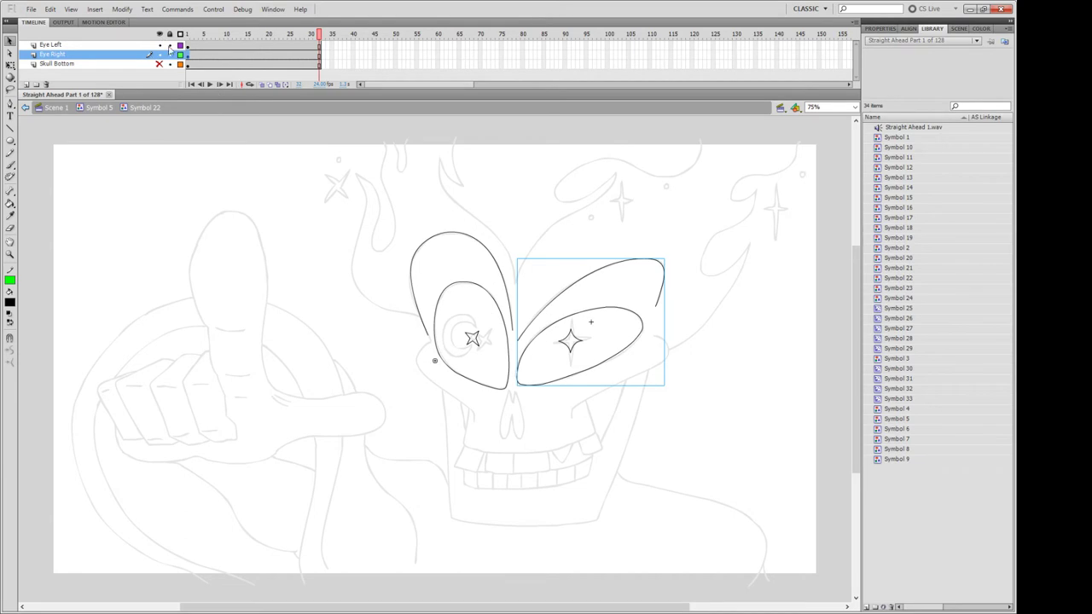
pyautogui.click(170, 54)
# Enter the left eye symbol, hide Layers 1 and 2, and move Layer 3 to the top.
pyautogui.click(189, 45)
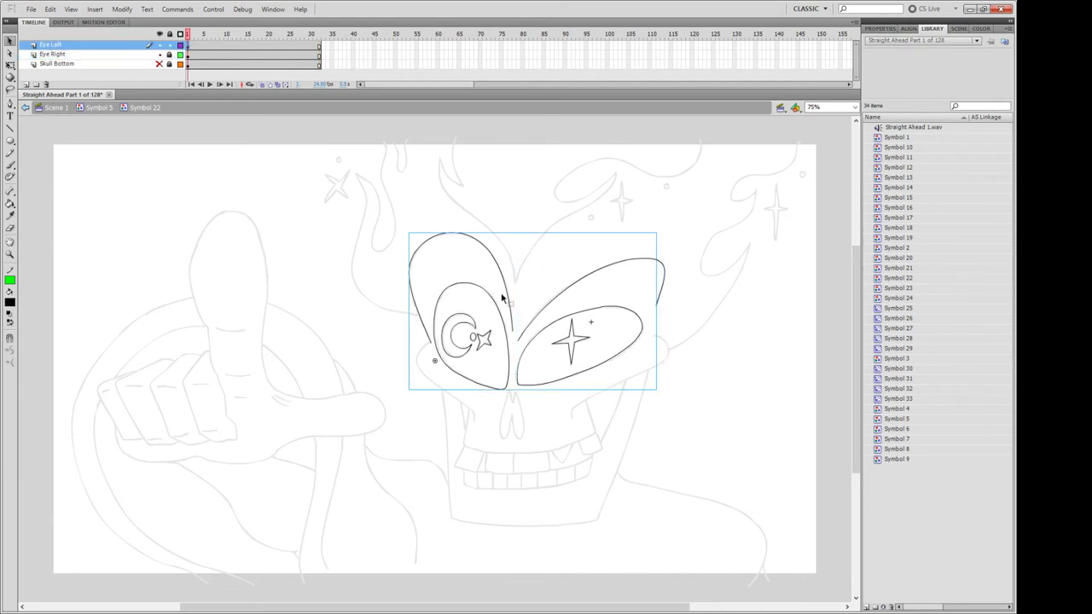
pyautogui.doubleClick(475, 351)
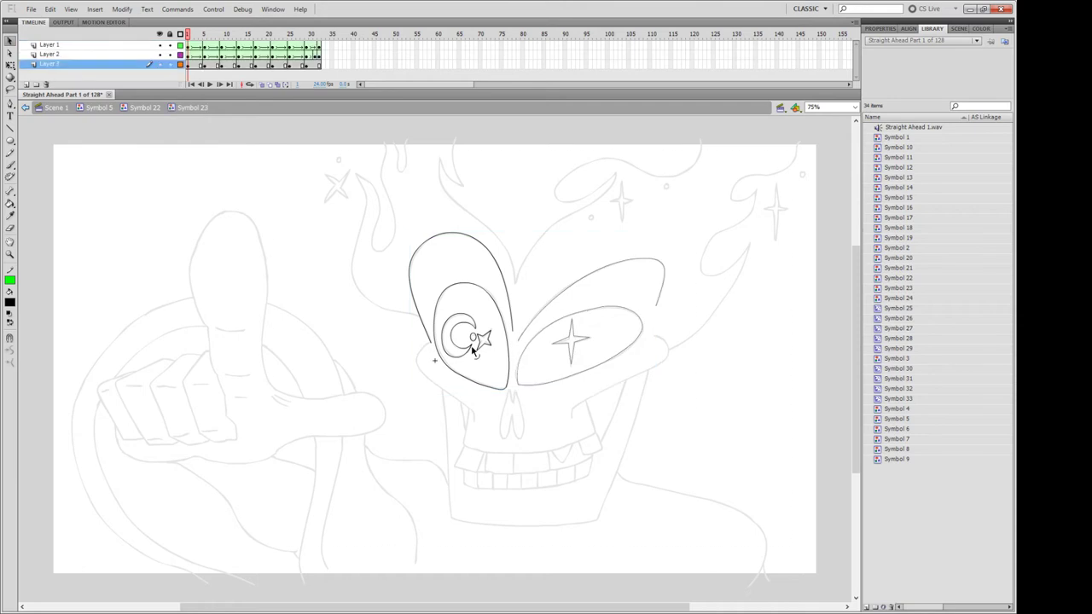
pyautogui.click(170, 34)
pyautogui.keyDown('alt'); pyautogui.click(160, 64); pyautogui.keyUp('alt')
pyautogui.moveTo(154, 66); pyautogui.dragTo(162, 47)
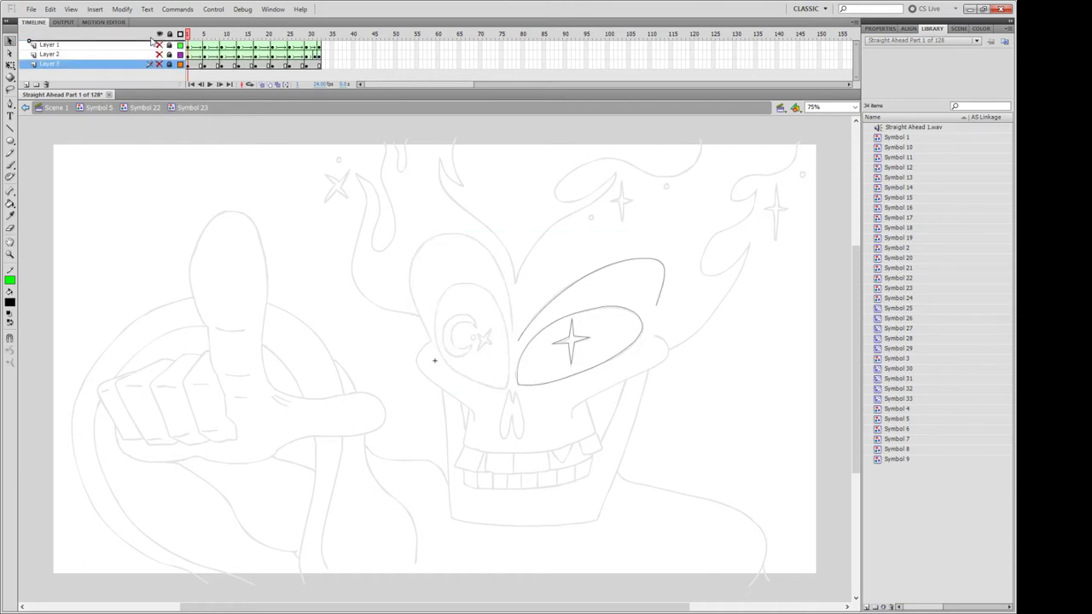
pyautogui.click(159, 45)
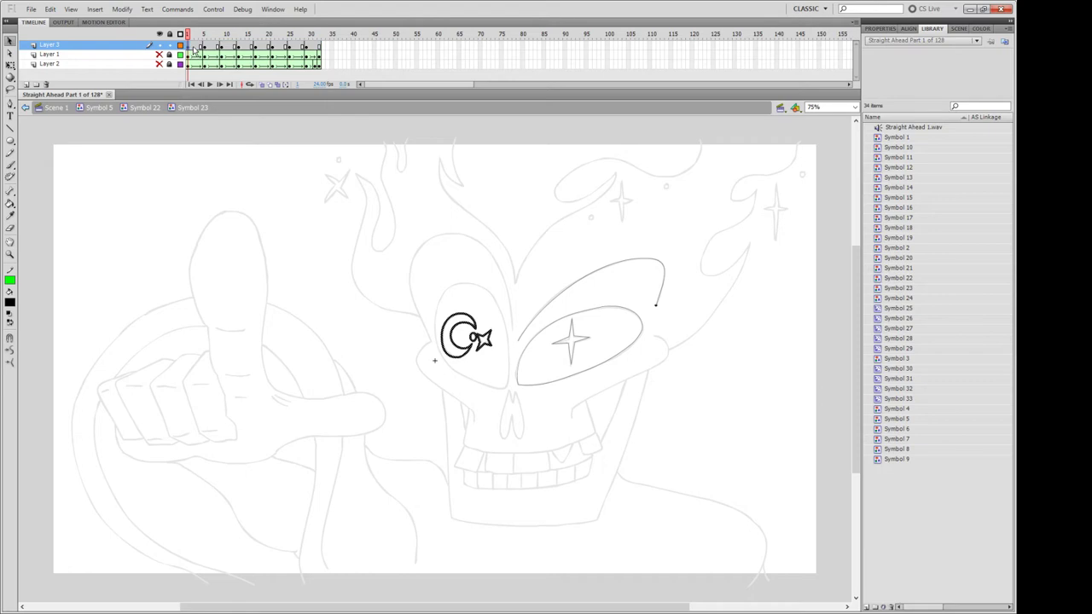
# Scrub the eye animation between frames 1, 31 and 32 with onion skinning on.
pyautogui.moveTo(192, 51)
pyautogui.mouseDown()
pyautogui.moveTo(323, 52)
pyautogui.moveTo(190, 47)
pyautogui.mouseUp()
pyautogui.click(189, 47)
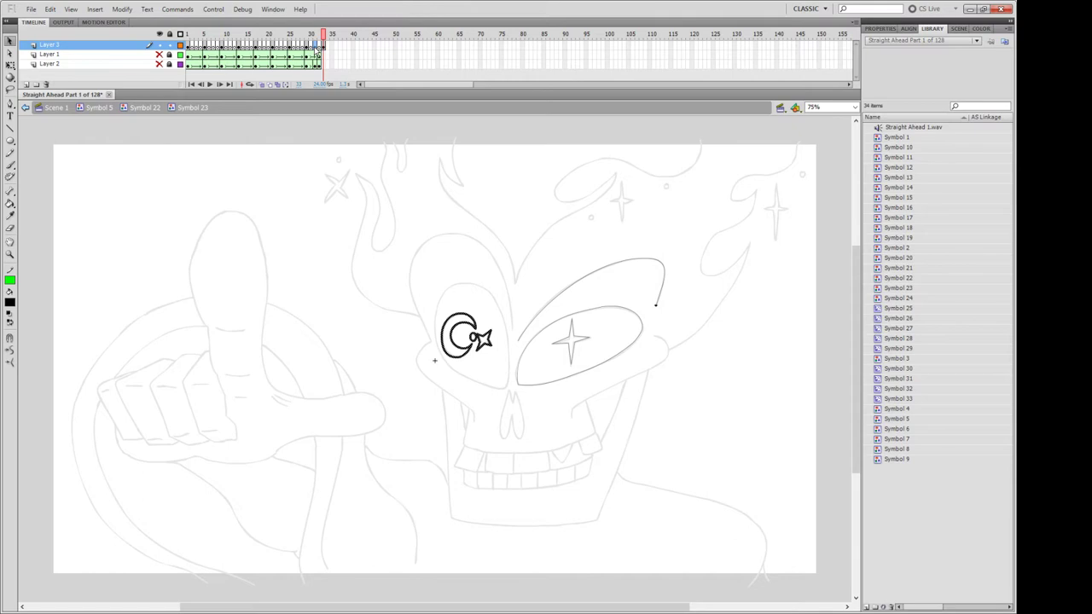
pyautogui.moveTo(324, 47); pyautogui.dragTo(314, 46)
pyautogui.click(270, 85)
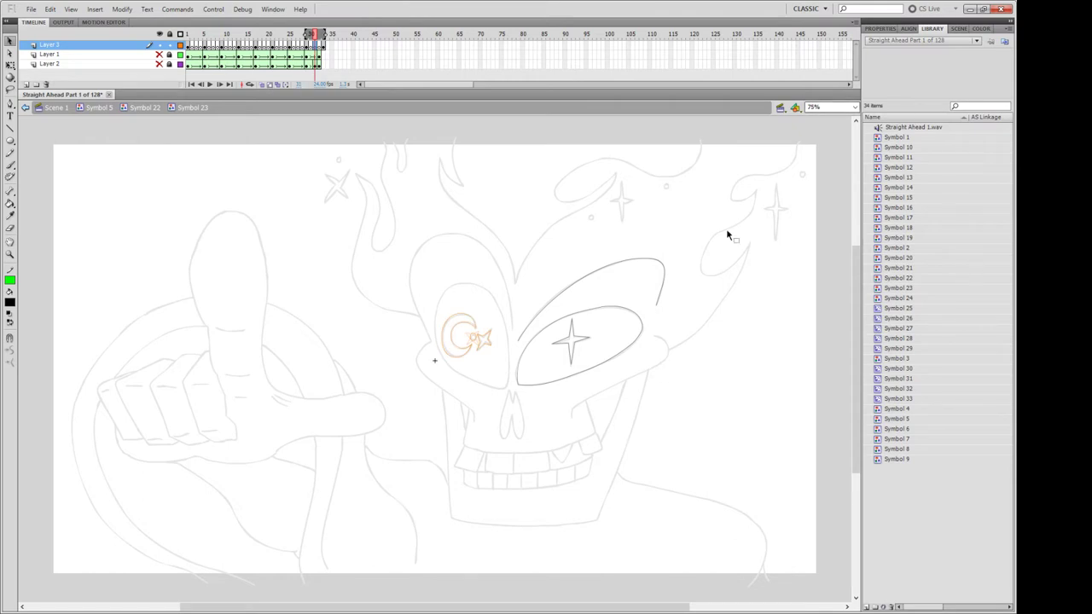
# Hide the background sketch layer in Symbol 5 and return into the left eye animation.
pyautogui.doubleClick(662, 280)
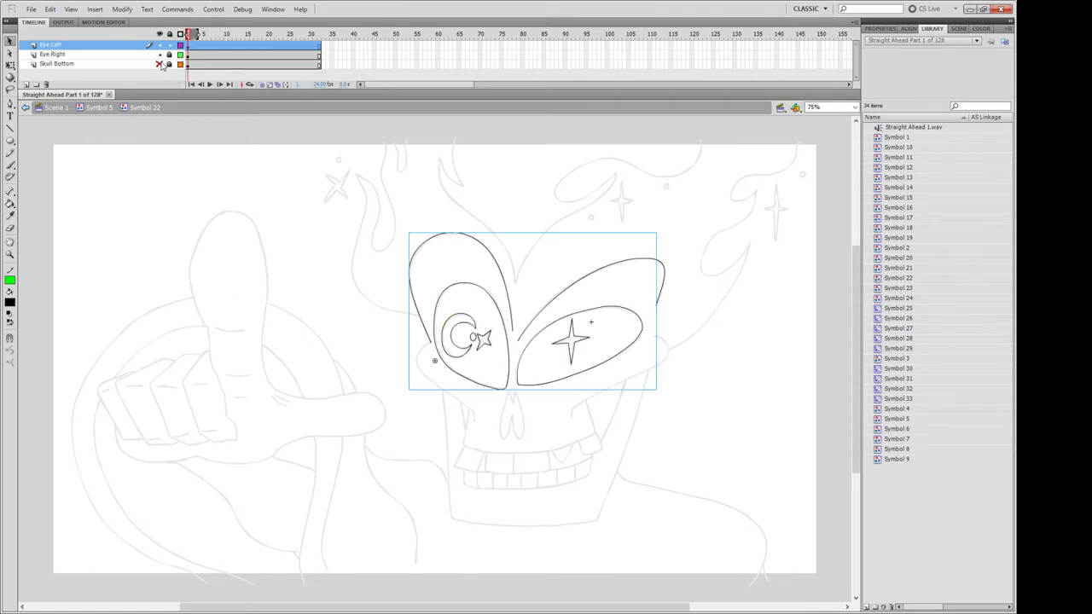
pyautogui.doubleClick(253, 204)
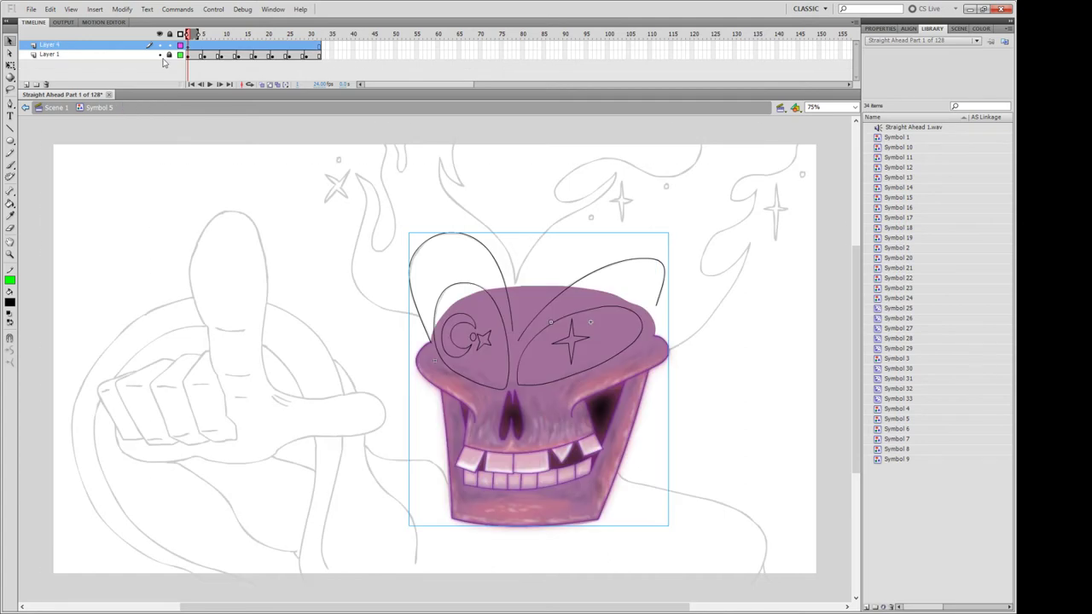
pyautogui.click(160, 54)
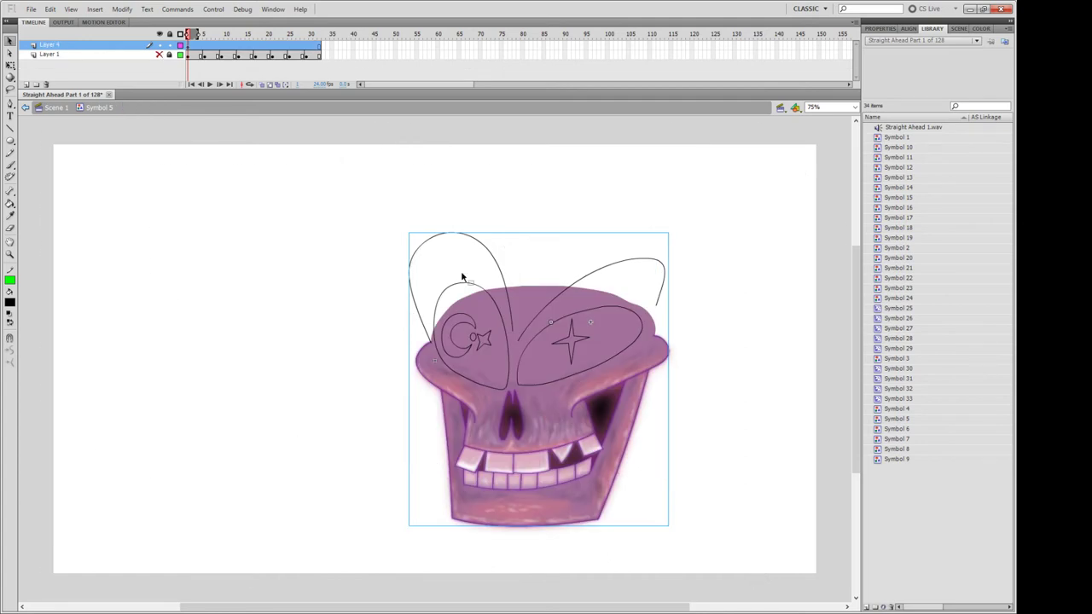
pyautogui.doubleClick(504, 333)
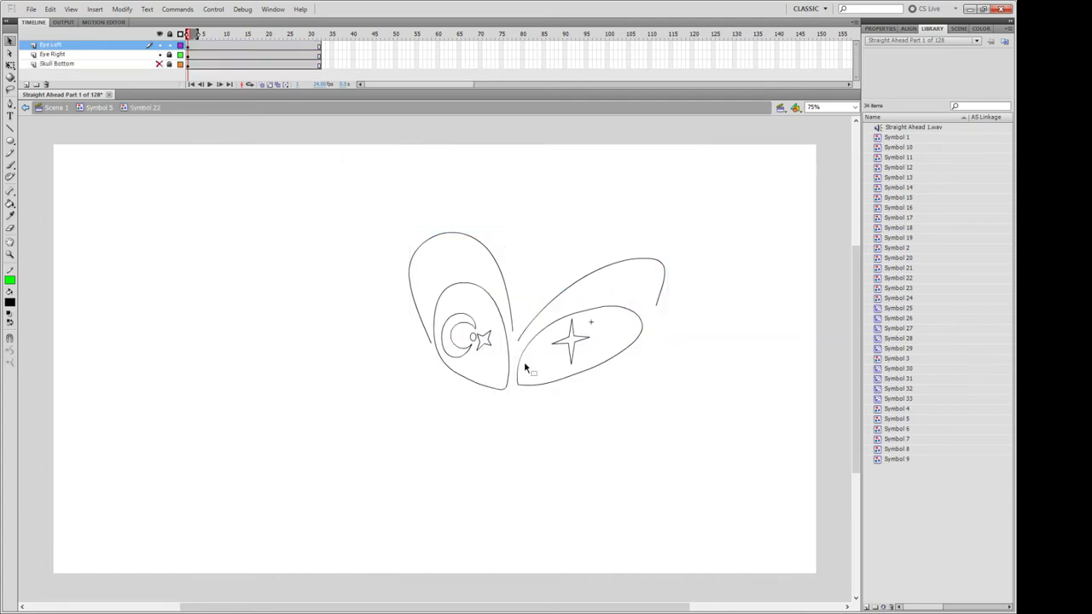
pyautogui.doubleClick(502, 321)
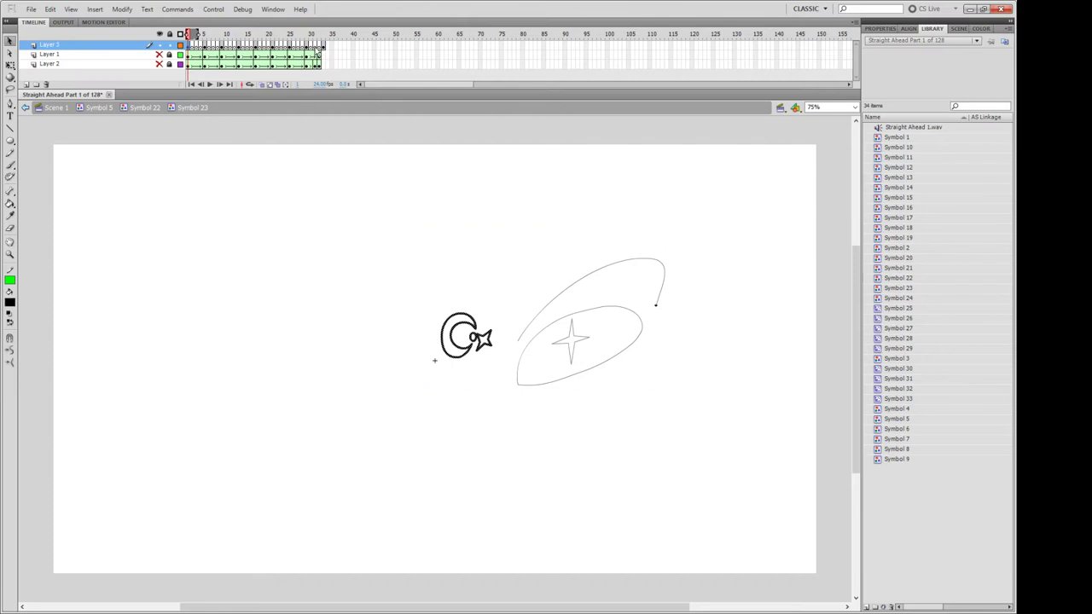
# Jump to frame 30, zoom the stage to 150%, and step one frame back and forward.
pyautogui.click(313, 46)
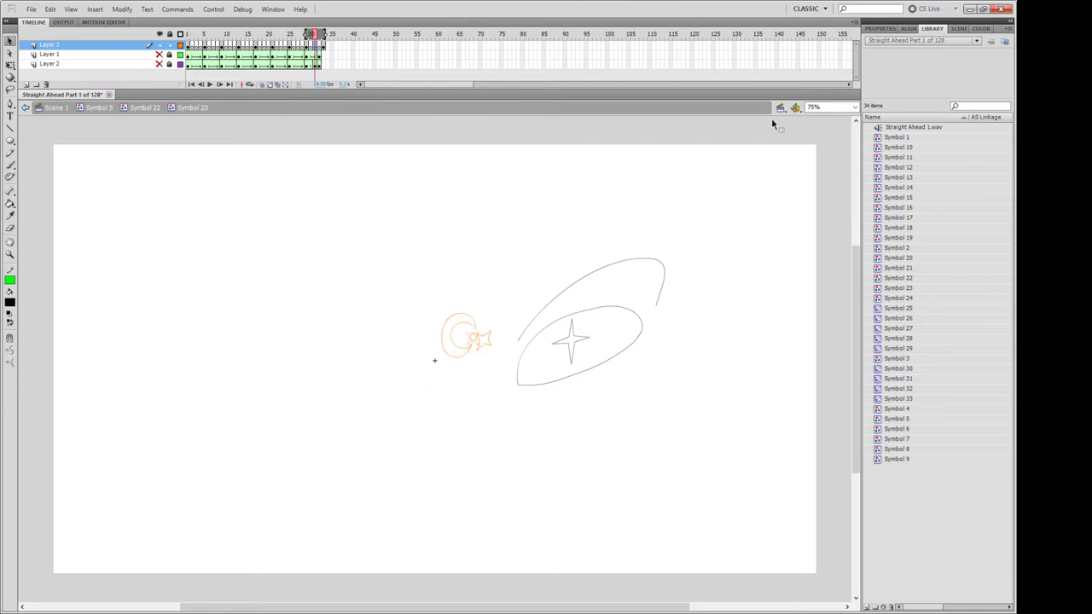
pyautogui.click(813, 108)
pyautogui.write('4')
pyautogui.write('0')
pyautogui.press('Return')
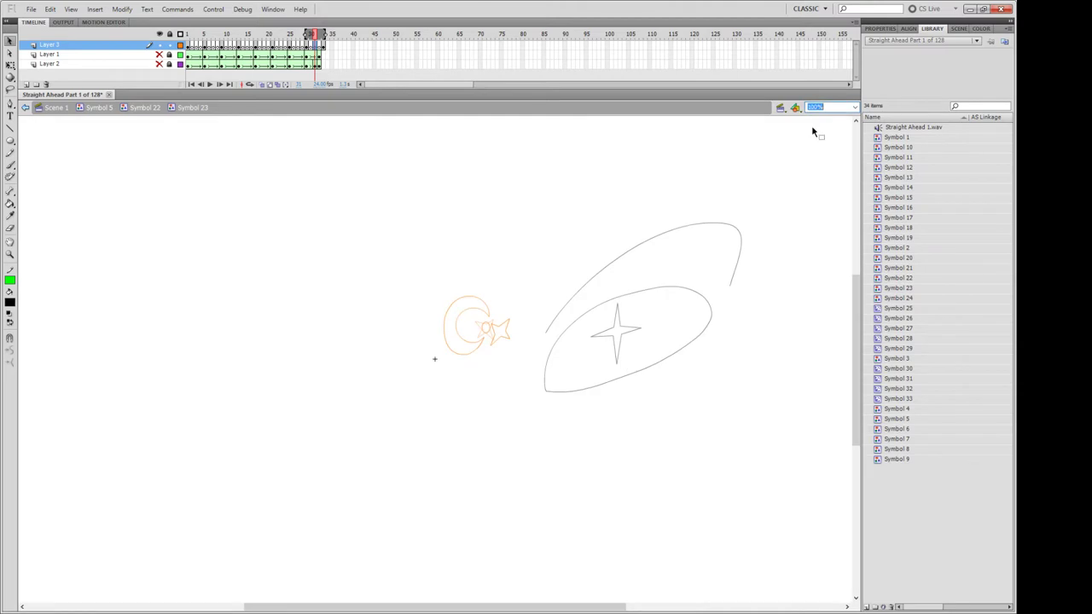
pyautogui.write('75')
pyautogui.press('Return')
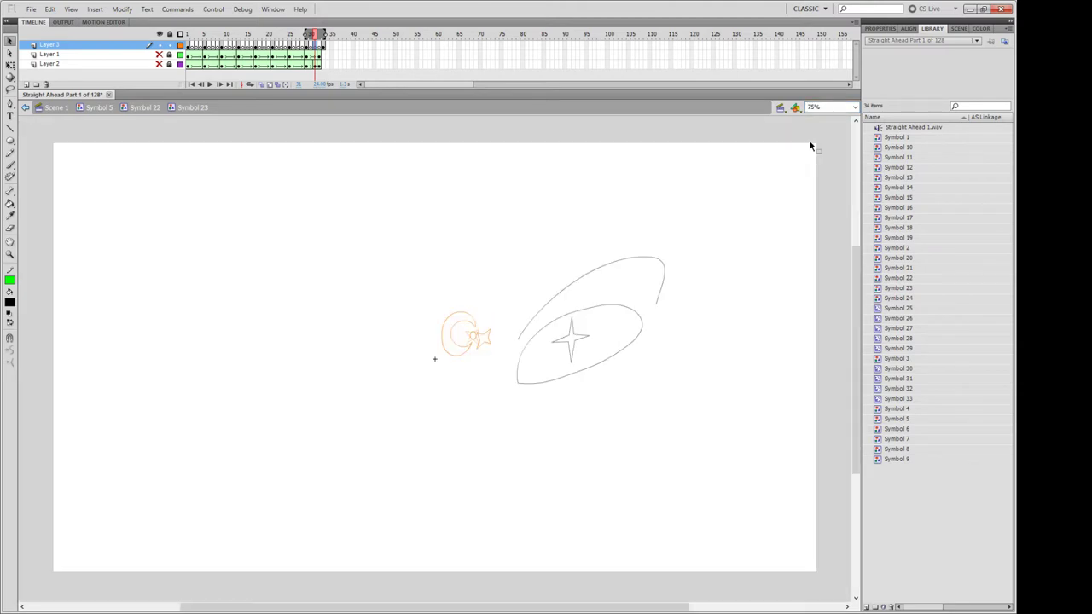
pyautogui.write('1')
pyautogui.write('50')
pyautogui.press('Return')
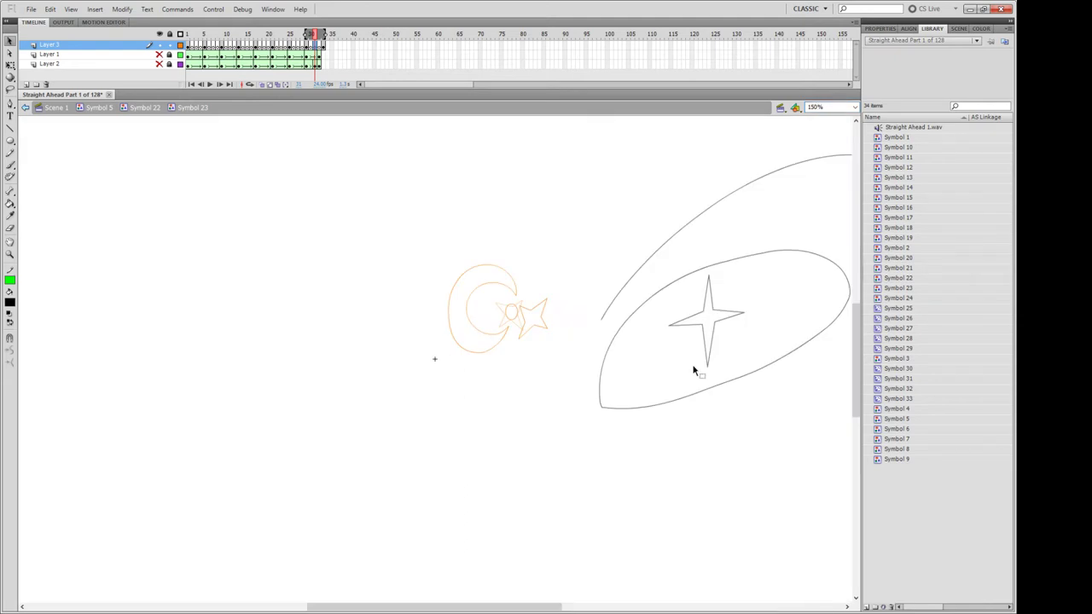
pyautogui.press(',')
pyautogui.press('.')
pyautogui.press('o')
# Trace a black pencil crescent over the onion skin and round off its bottom end.
pyautogui.click(10, 153)
pyautogui.click(11, 281)
pyautogui.click(24, 302)
pyautogui.moveTo(498, 346)
pyautogui.mouseDown()
pyautogui.moveTo(516, 284)
pyautogui.moveTo(499, 298)
pyautogui.moveTo(510, 309)
pyautogui.moveTo(498, 324)
pyautogui.moveTo(512, 317)
pyautogui.moveTo(494, 348)
pyautogui.mouseUp()
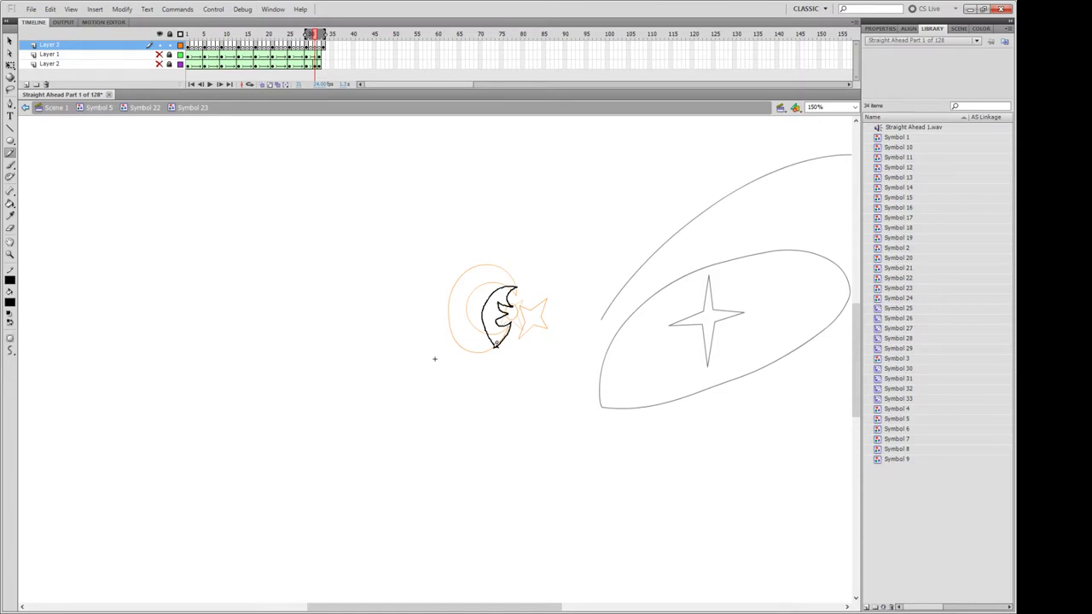
pyautogui.press('v')
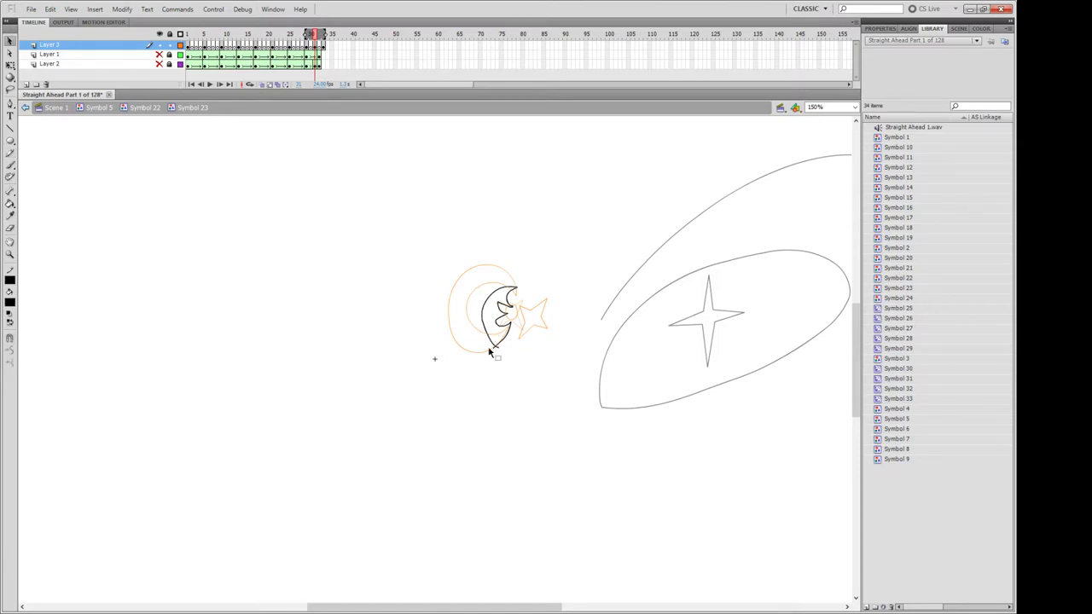
pyautogui.moveTo(498, 352); pyautogui.dragTo(494, 349)
# Draw a small outlined circle over the star with its fill removed, then return to frame 28.
pyautogui.press('o')
pyautogui.moveTo(518, 310); pyautogui.dragTo(532, 326)
pyautogui.press('v')
pyautogui.press('Delete')
pyautogui.click(11, 154)
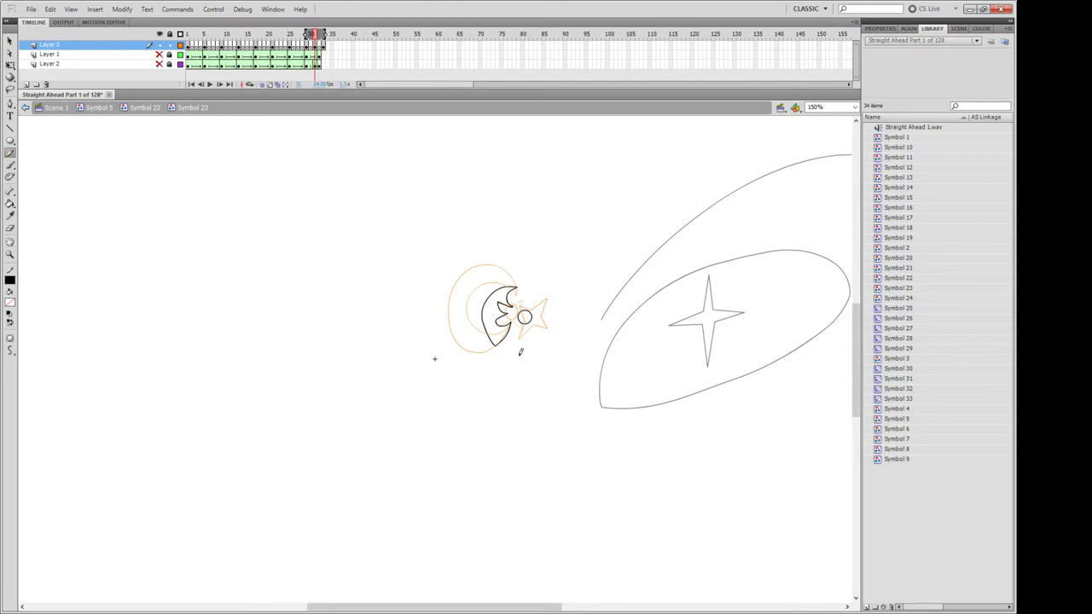
pyautogui.moveTo(314, 34)
pyautogui.mouseDown()
pyautogui.moveTo(305, 34)
pyautogui.moveTo(320, 34)
pyautogui.moveTo(322, 48)
pyautogui.mouseUp()
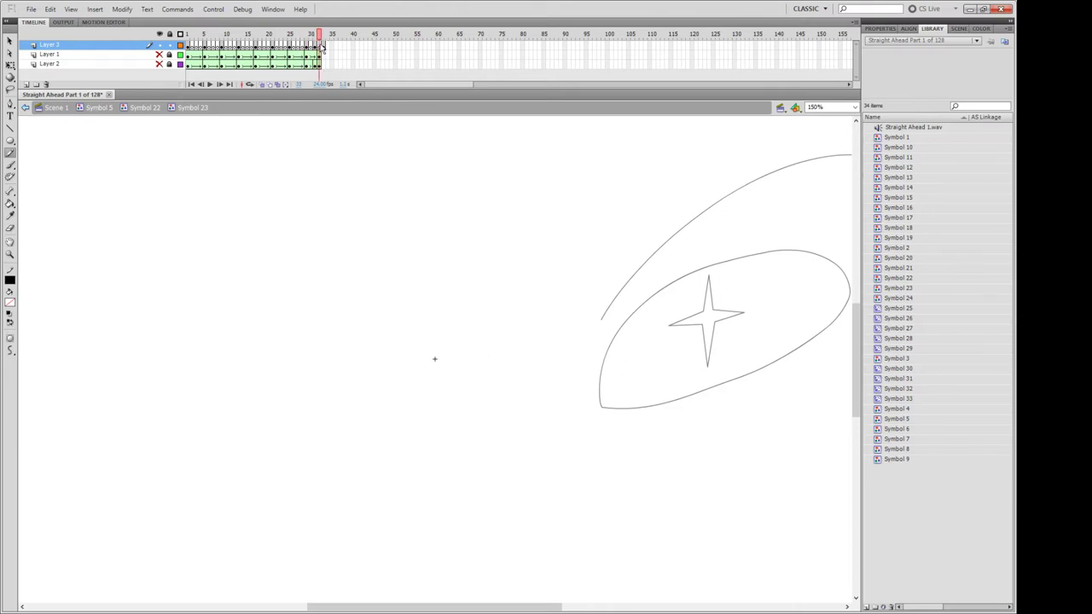
# With a shortened onion-skin range, replace a stray oval with a small circle beside the moon.
pyautogui.click(270, 85)
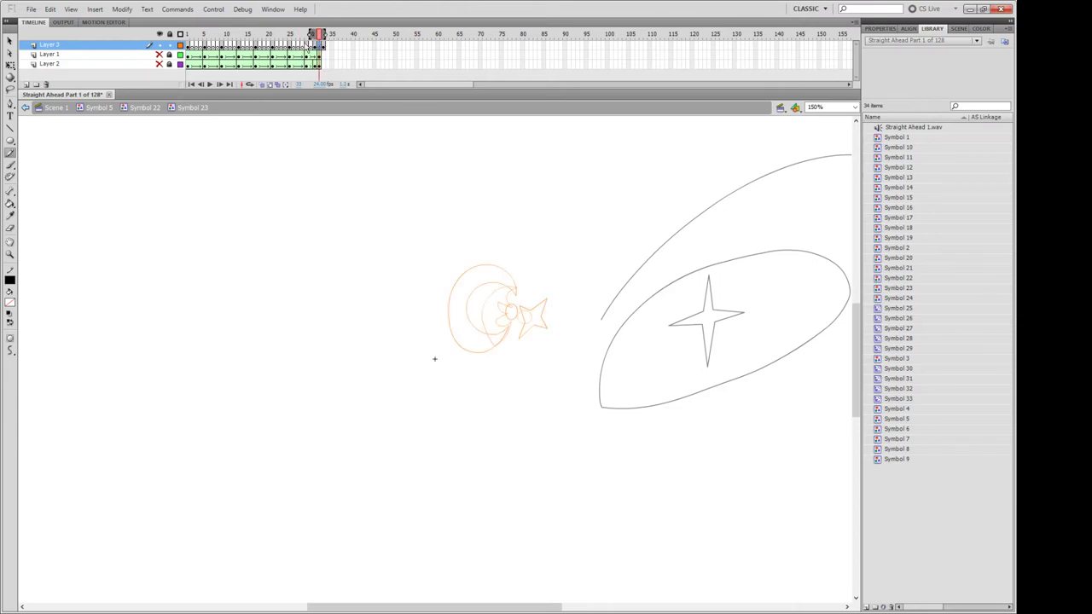
pyautogui.moveTo(310, 34); pyautogui.dragTo(316, 34)
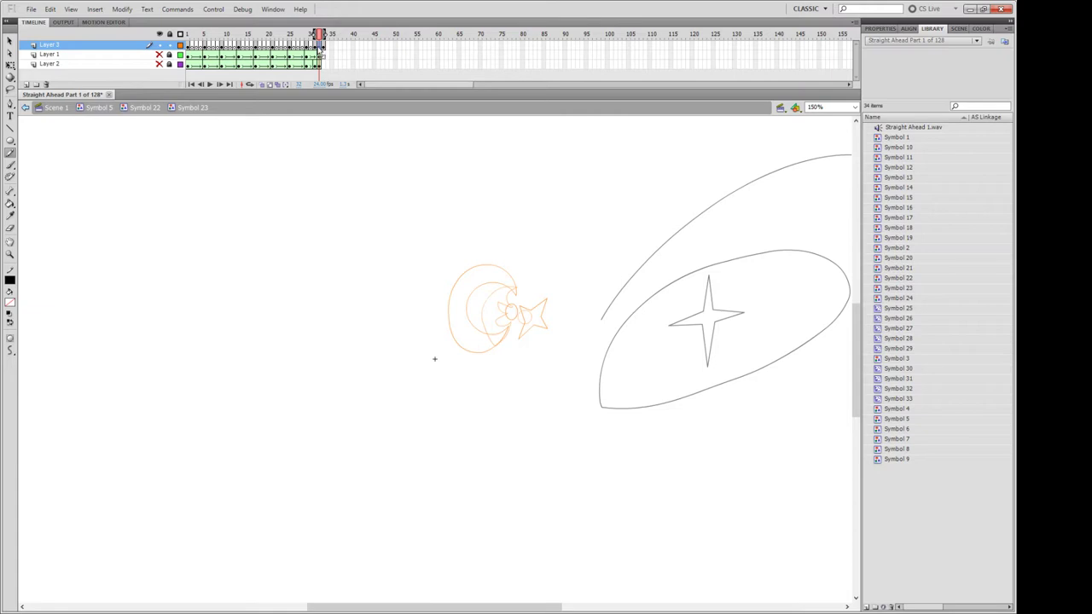
pyautogui.click(11, 141)
pyautogui.moveTo(511, 308); pyautogui.dragTo(523, 323)
pyautogui.hotkey('ctrl', 'z')
pyautogui.press(',')
pyautogui.press('.')
pyautogui.moveTo(509, 309); pyautogui.dragTo(539, 326)
# Pencil the crescent's outer curve in black and reshape its lower end.
pyautogui.press('y')
pyautogui.moveTo(511, 321)
pyautogui.mouseDown()
pyautogui.moveTo(489, 349)
pyautogui.moveTo(471, 345)
pyautogui.moveTo(465, 292)
pyautogui.moveTo(497, 270)
pyautogui.moveTo(518, 283)
pyautogui.moveTo(487, 297)
pyautogui.moveTo(483, 328)
pyautogui.moveTo(511, 331)
pyautogui.mouseUp()
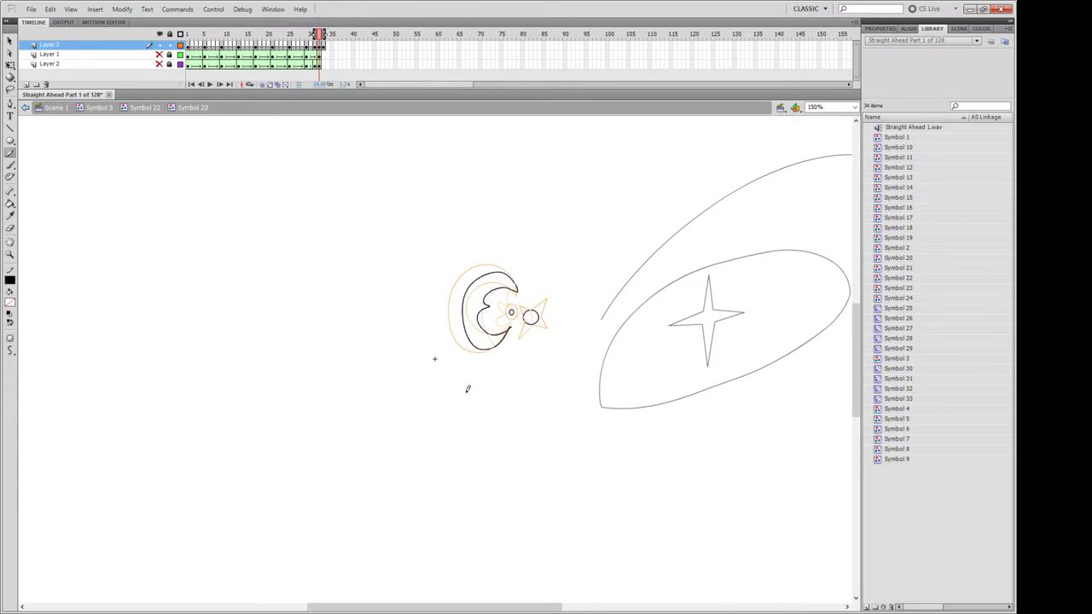
pyautogui.press('v')
pyautogui.moveTo(503, 338); pyautogui.dragTo(510, 349)
# Preview the motion, then pencil the next frame's moon shape over the onion-skin ghost.
pyautogui.click(271, 84)
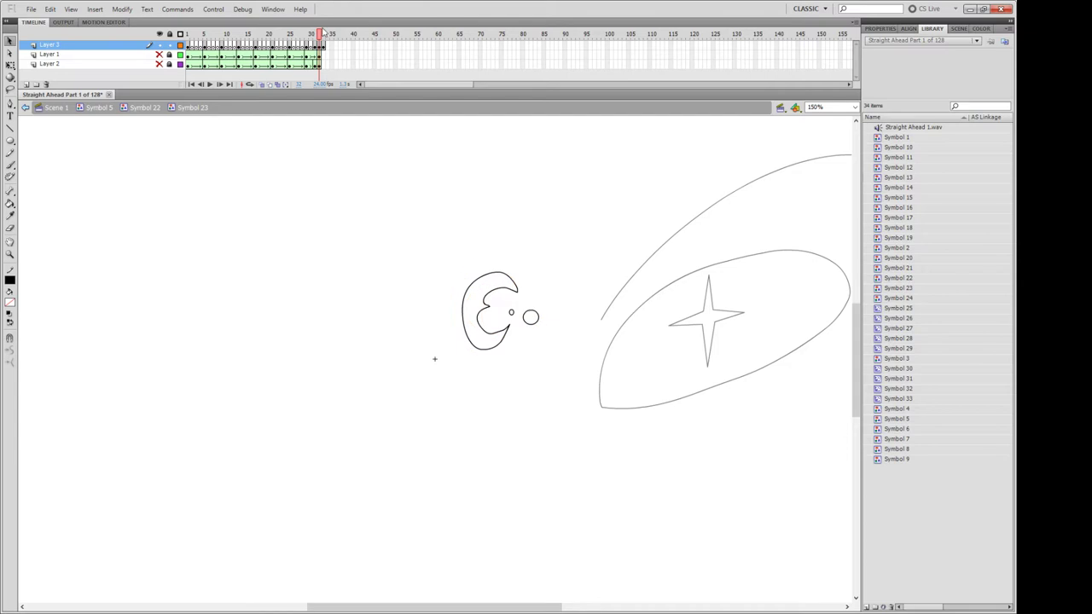
pyautogui.moveTo(319, 36)
pyautogui.mouseDown()
pyautogui.moveTo(307, 37)
pyautogui.moveTo(325, 39)
pyautogui.moveTo(314, 51)
pyautogui.mouseUp()
pyautogui.click(271, 84)
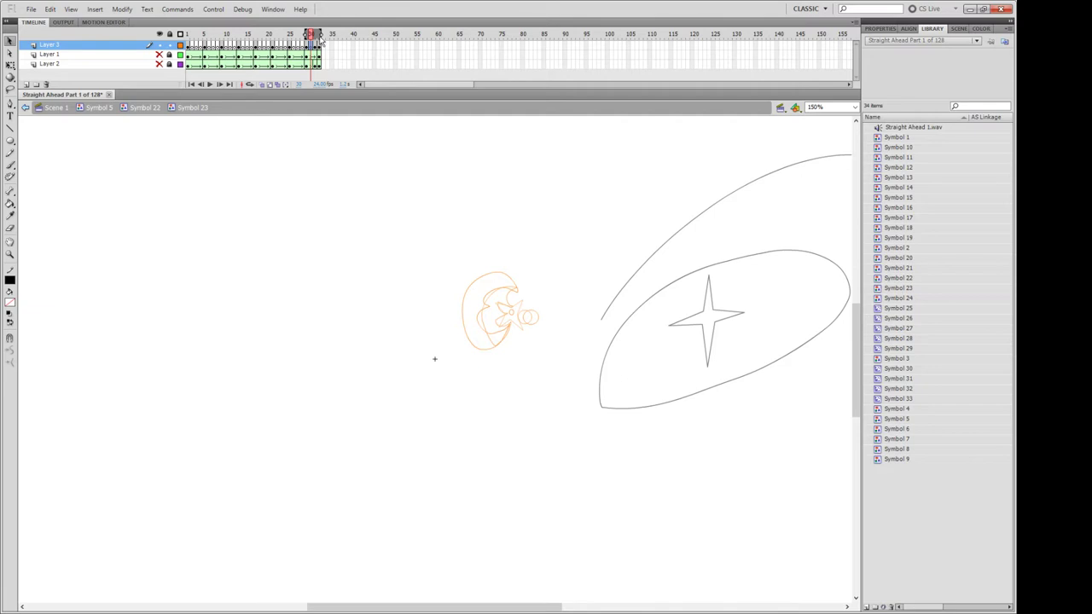
pyautogui.moveTo(313, 38); pyautogui.dragTo(316, 80)
pyautogui.click(11, 154)
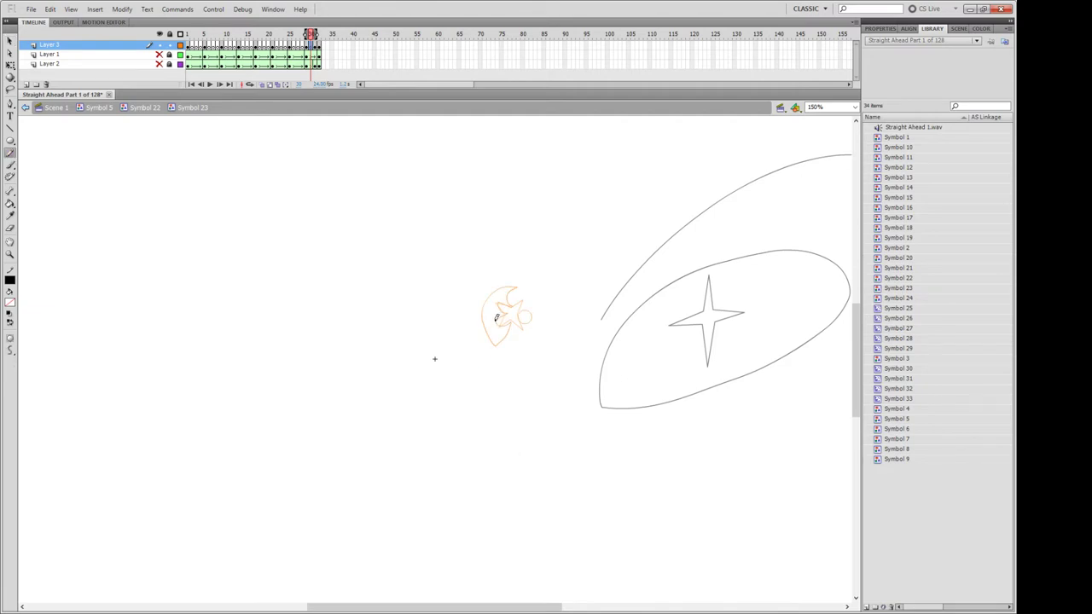
pyautogui.moveTo(495, 317)
pyautogui.mouseDown()
pyautogui.moveTo(513, 331)
pyautogui.moveTo(519, 290)
pyautogui.moveTo(490, 305)
pyautogui.moveTo(504, 322)
pyautogui.mouseUp()
pyautogui.press('v')
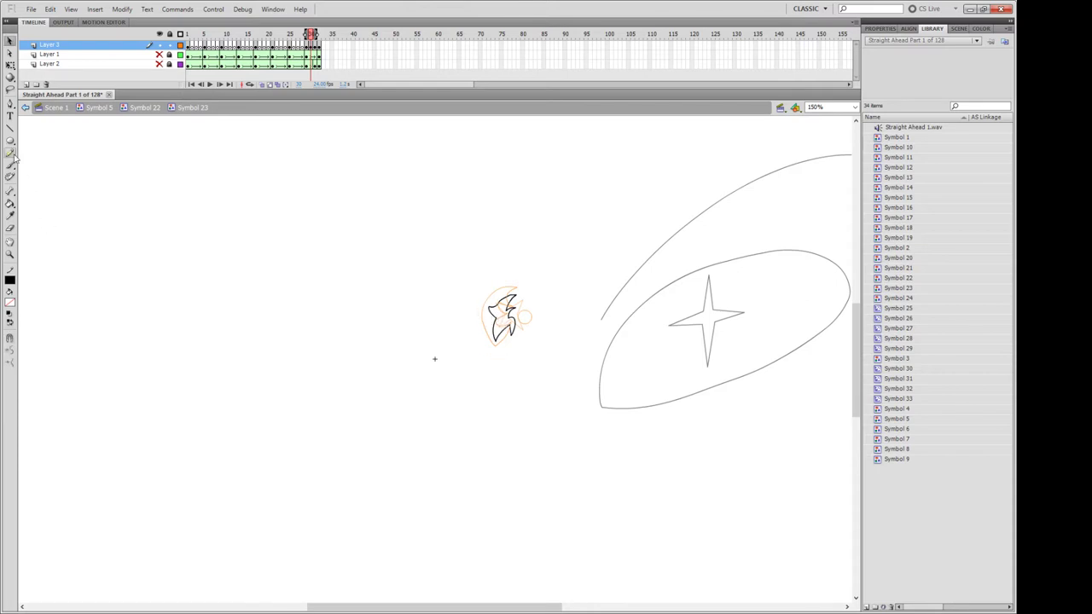
# Set the stage zoom to 75%, then back to 100%.
pyautogui.press('o')
pyautogui.click(812, 107)
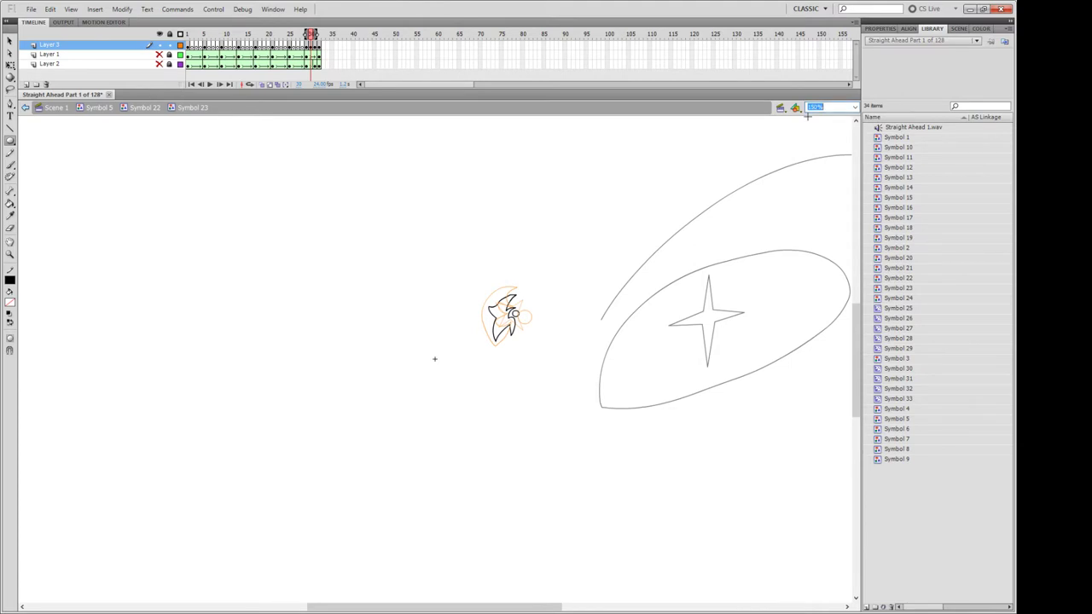
pyautogui.write('75')
pyautogui.press('Return')
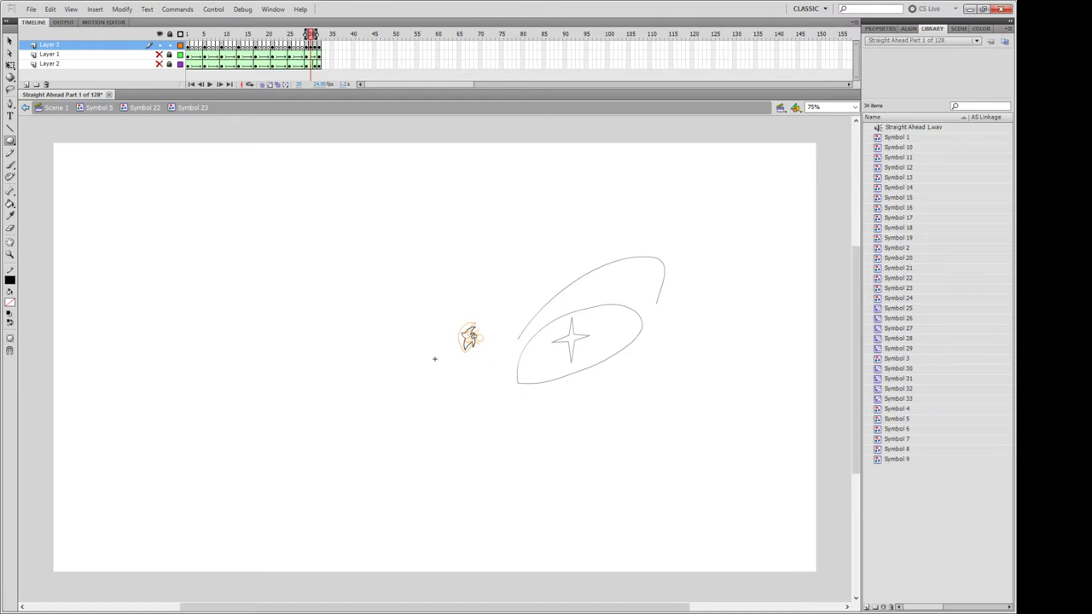
pyautogui.click(812, 107)
pyautogui.write('8')
pyautogui.press('Return')
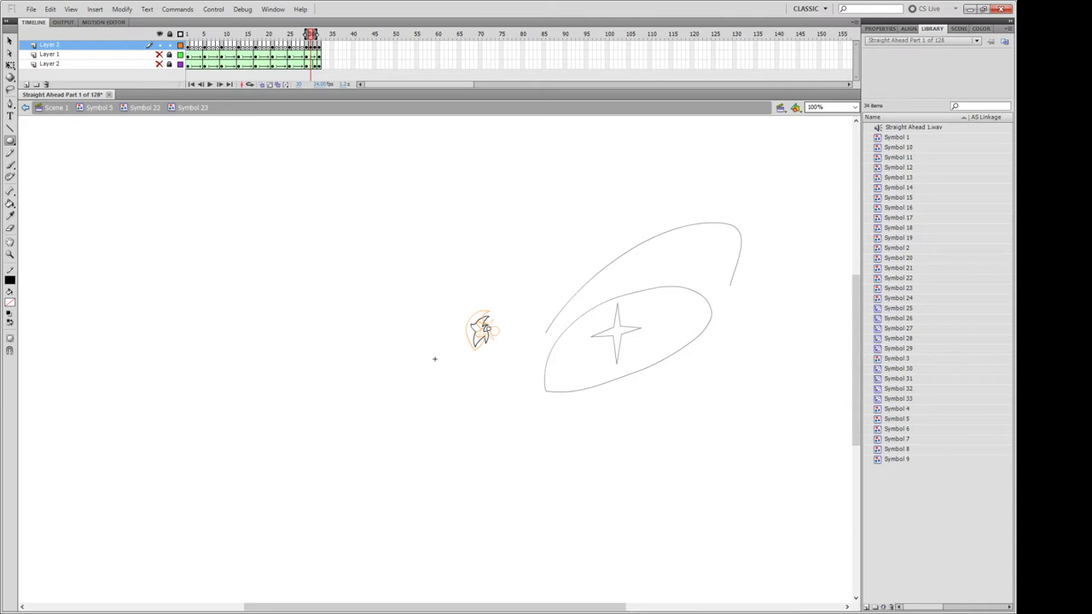
# Preview the animation, widen the onion-skin range at frame 4, and save the file.
pyautogui.hotkey('alt', 'shift', 'o')
pyautogui.moveTo(307, 34); pyautogui.dragTo(324, 48)
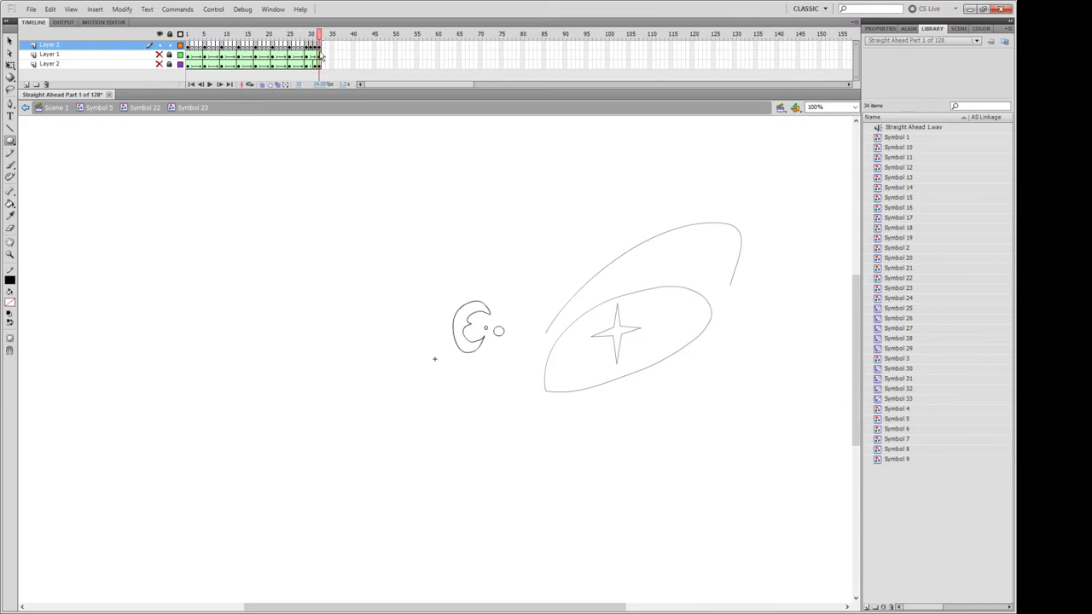
pyautogui.click(196, 47)
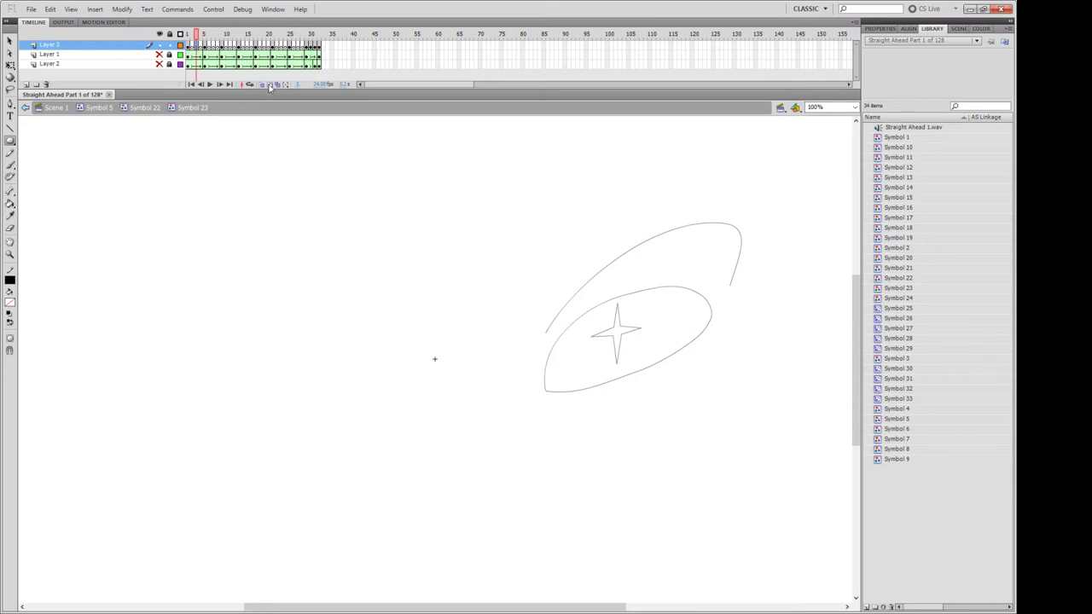
pyautogui.moveTo(191, 36); pyautogui.dragTo(206, 35)
pyautogui.click(12, 130)
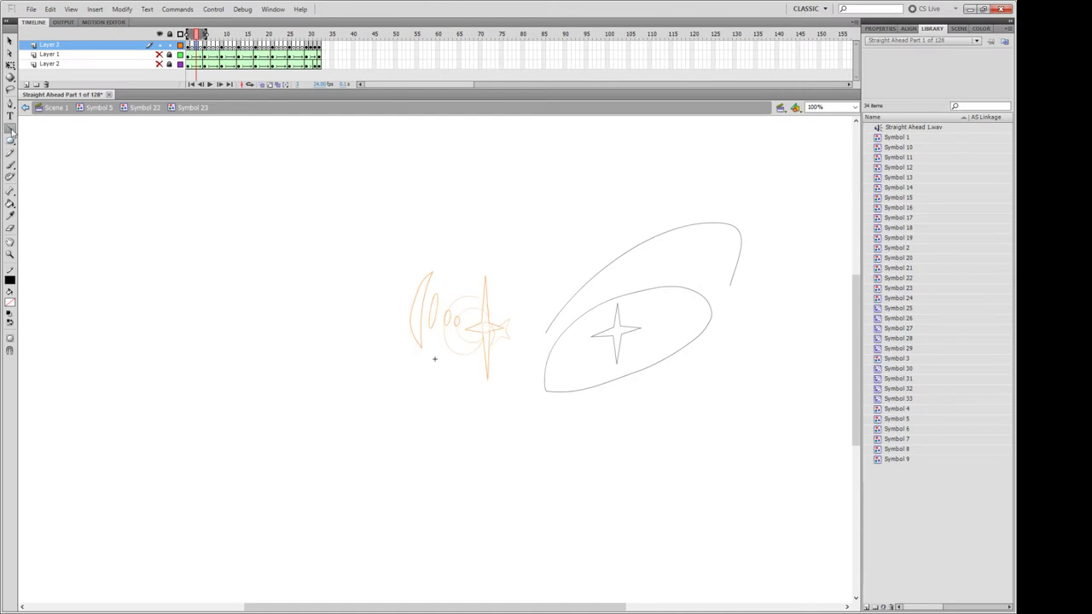
pyautogui.click(476, 329)
pyautogui.hotkey('ctrl', 's')
# Return to Scene 1 and set the stage zoom to 75%.
pyautogui.press('v')
pyautogui.click(55, 107)
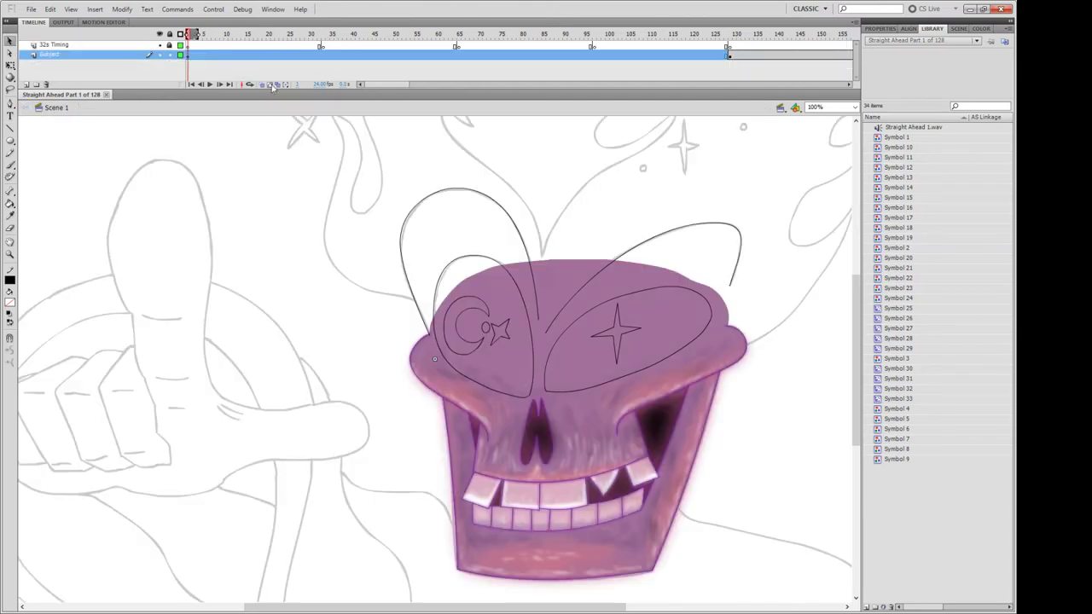
pyautogui.click(815, 107)
pyautogui.write('75')
pyautogui.press('Return')
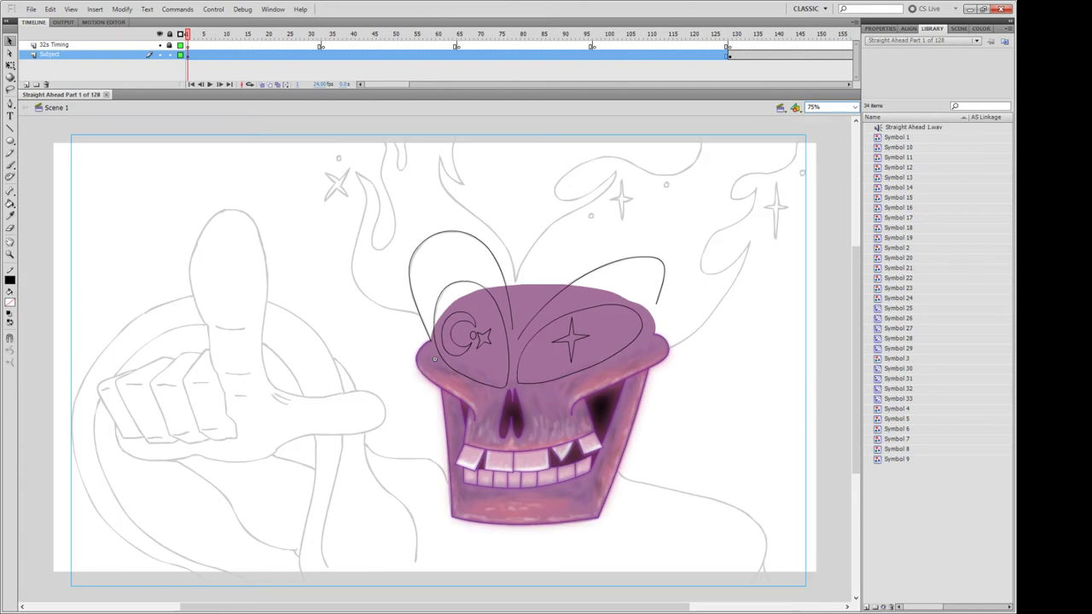
# Scrub through the whole skull animation to the end, then create a new blank document.
pyautogui.moveTo(391, 84); pyautogui.dragTo(416, 85)
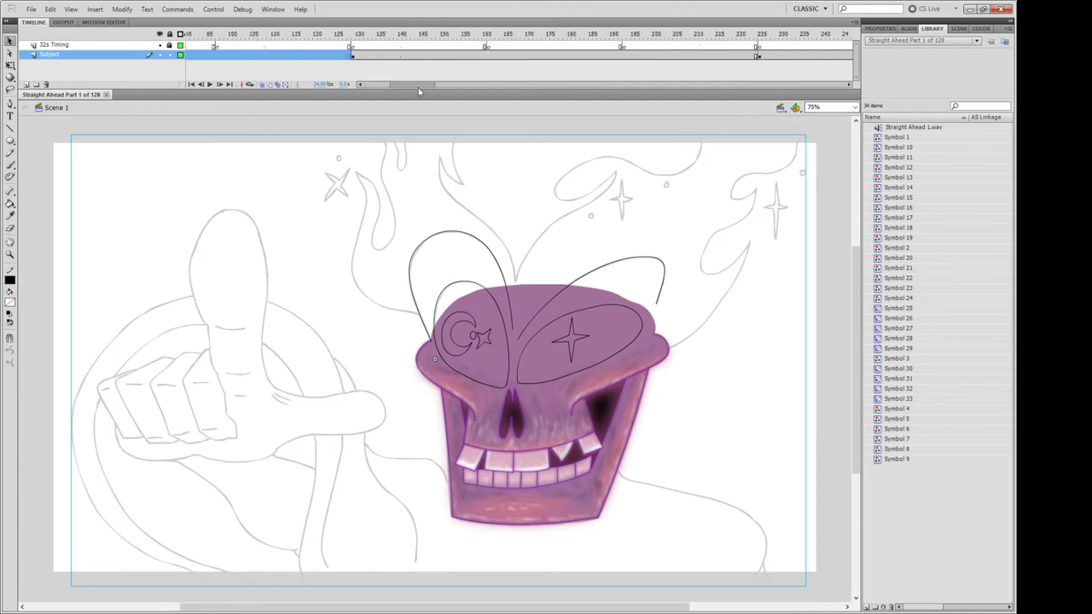
pyautogui.moveTo(269, 55); pyautogui.dragTo(857, 58)
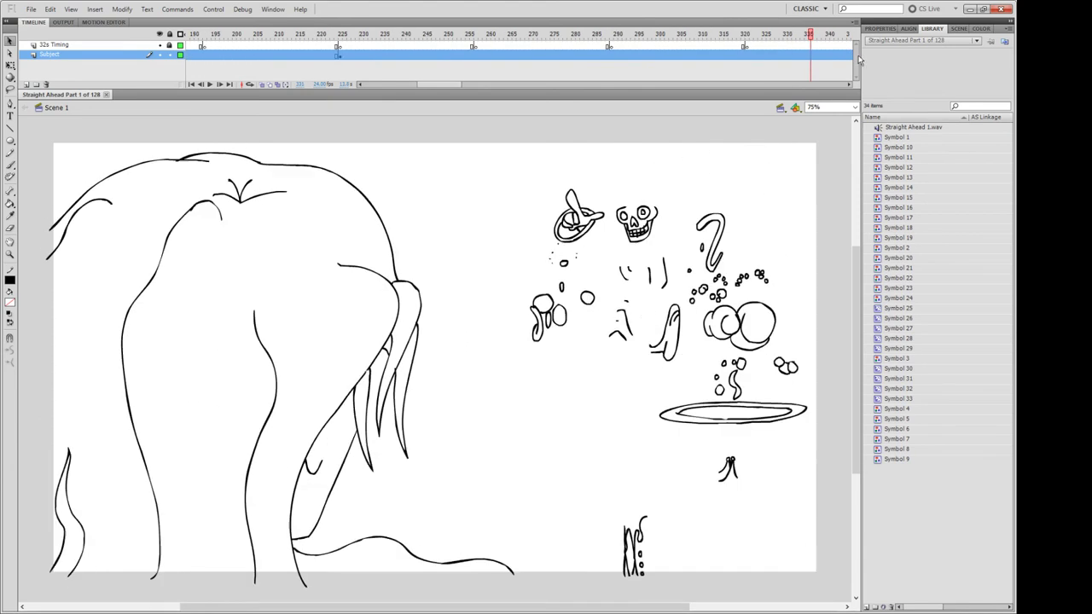
pyautogui.moveTo(858, 58); pyautogui.dragTo(732, 59)
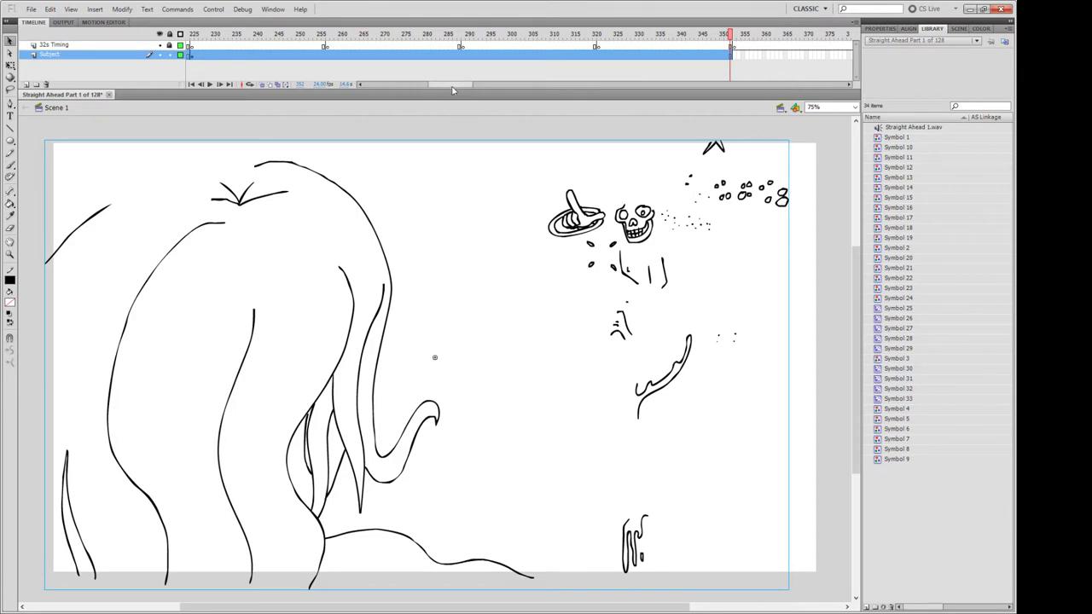
pyautogui.moveTo(454, 85); pyautogui.dragTo(386, 85)
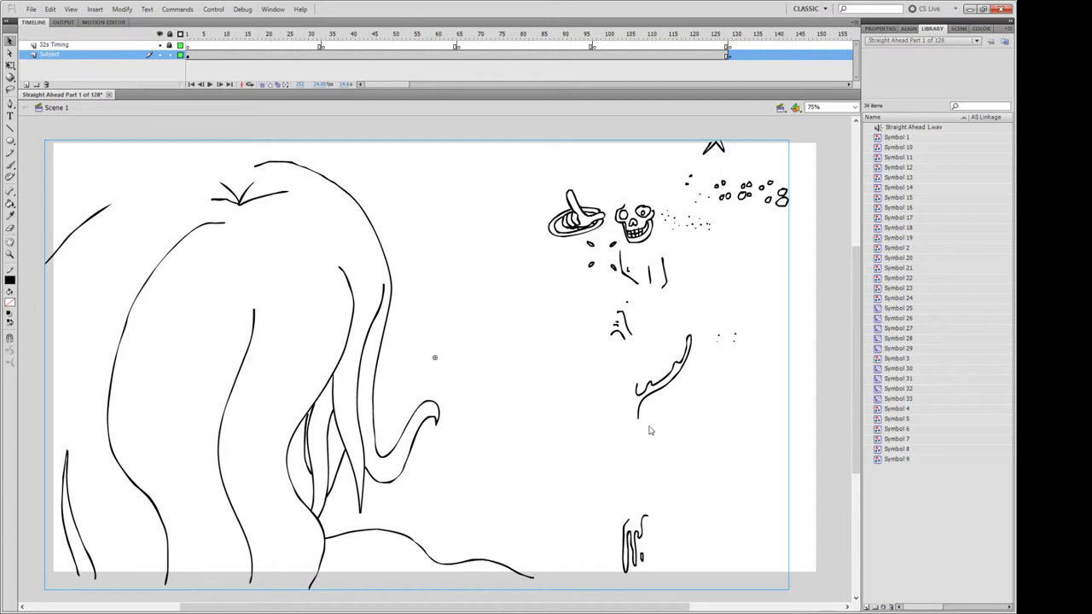
pyautogui.hotkey('ctrl', 'n')
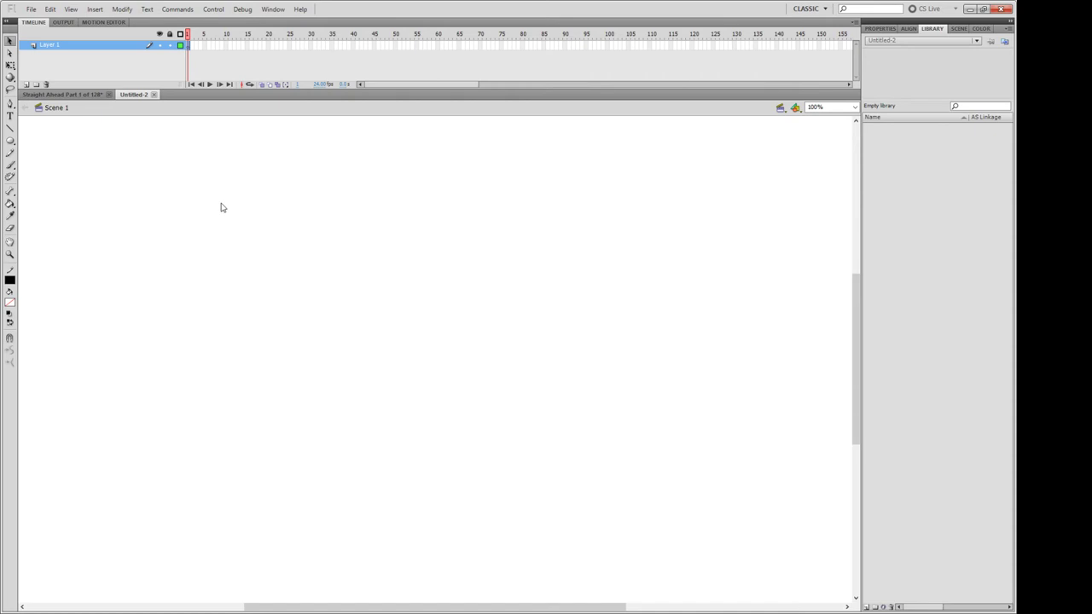
# Paste the Subject animation frames into Untitled-2, check the timeline, and create Untitled-3.
pyautogui.hotkey('ctrl', 'alt', 'v')
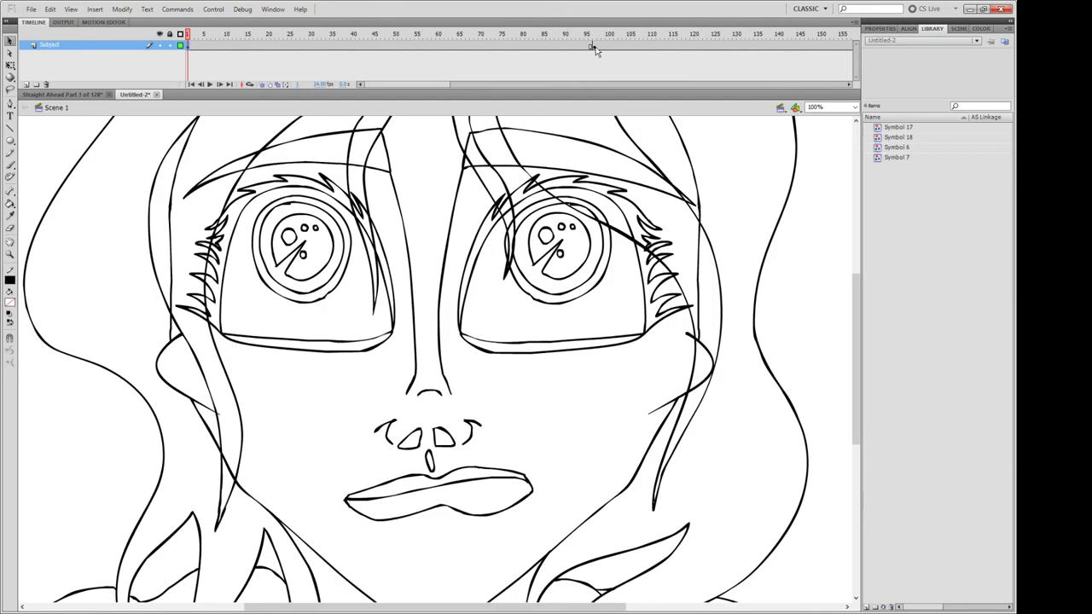
pyautogui.moveTo(595, 49)
pyautogui.mouseDown()
pyautogui.moveTo(863, 49)
pyautogui.moveTo(729, 51)
pyautogui.mouseUp()
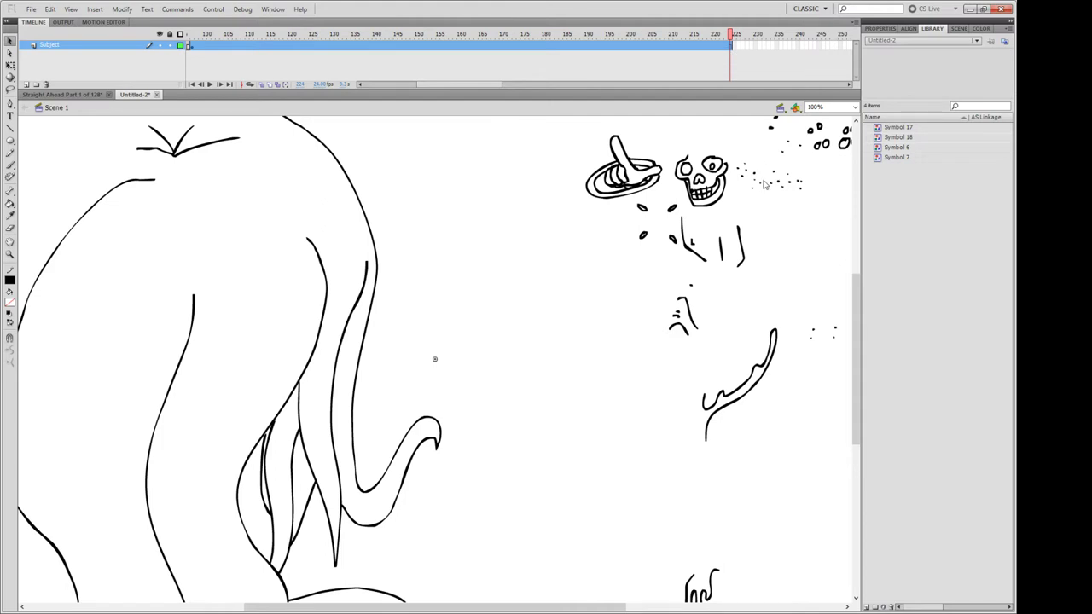
pyautogui.click(731, 49)
pyautogui.press('Home')
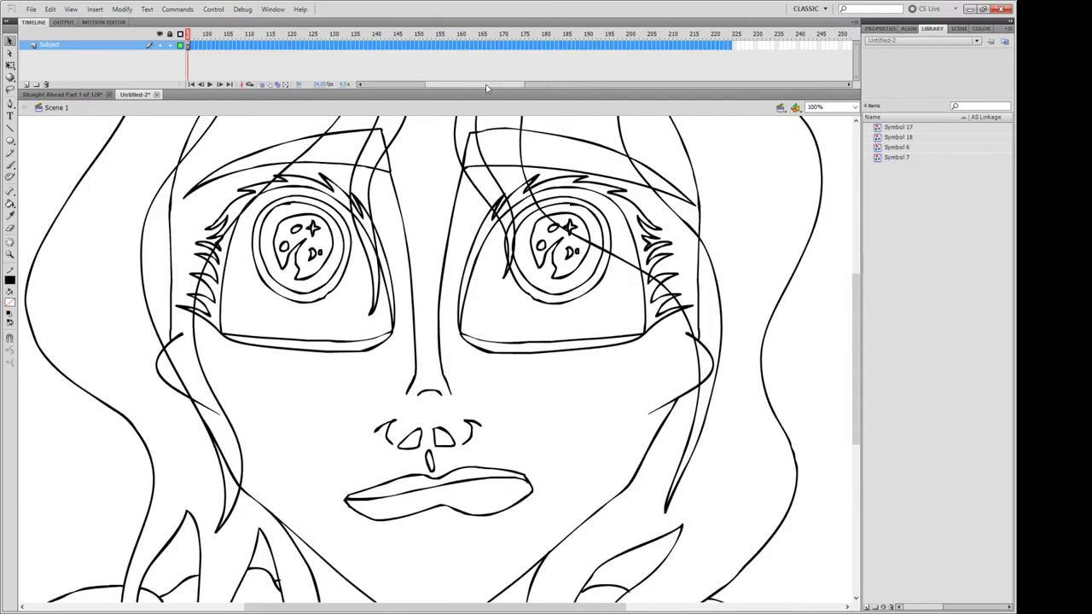
pyautogui.moveTo(486, 88); pyautogui.dragTo(388, 88)
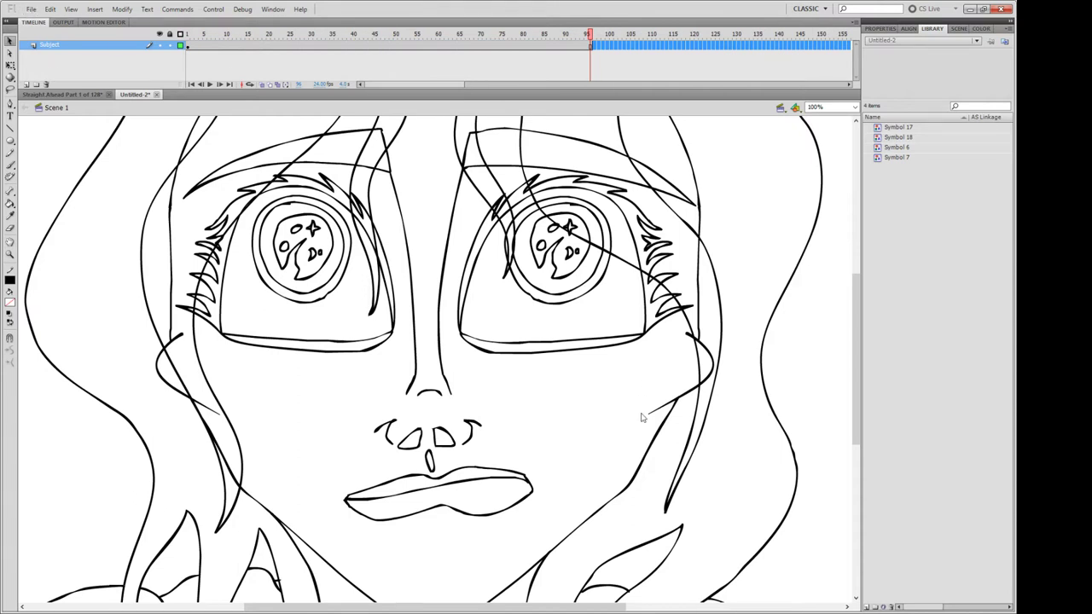
pyautogui.hotkey('ctrl', 'n')
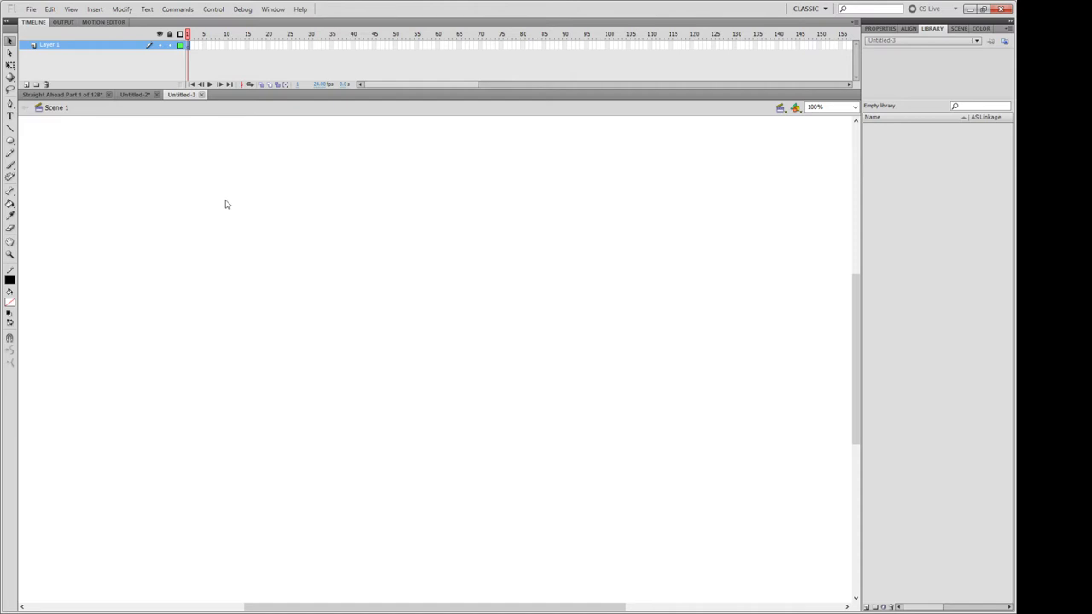
# Paste the Subject frames into Untitled-3 and switch back to Untitled-2.
pyautogui.hotkey('ctrl', 'alt', 'v')
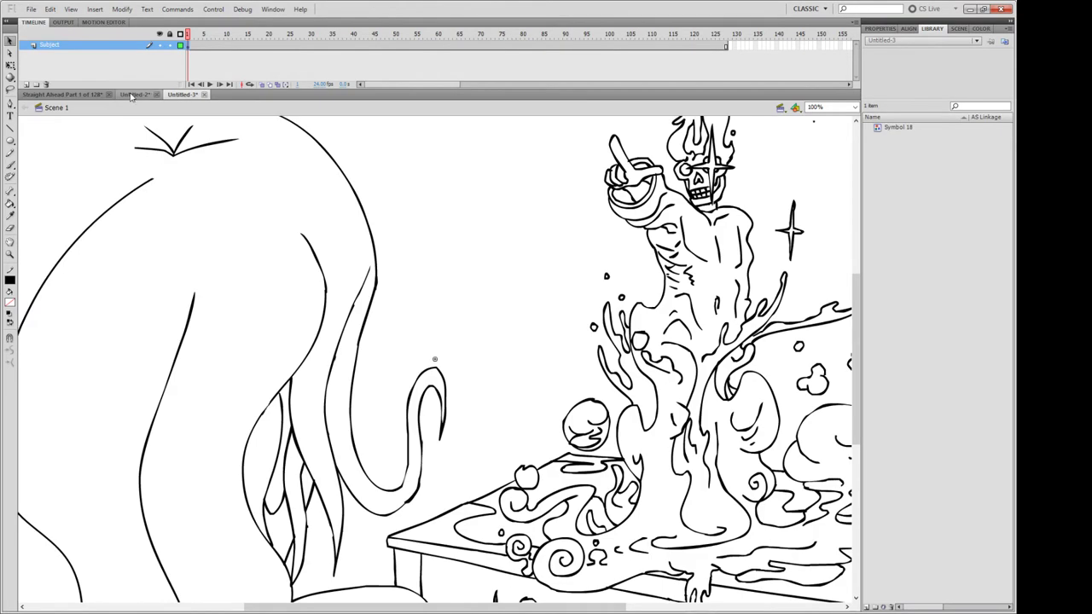
pyautogui.click(134, 94)
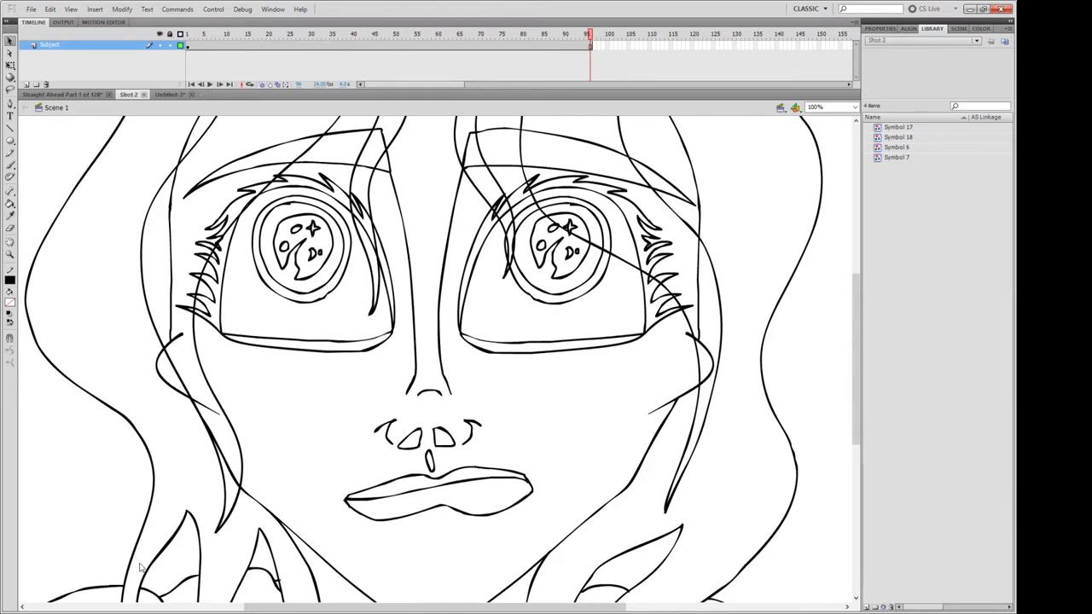
# Close the Shot 2 and Shot 3 documents.
pyautogui.click(144, 94)
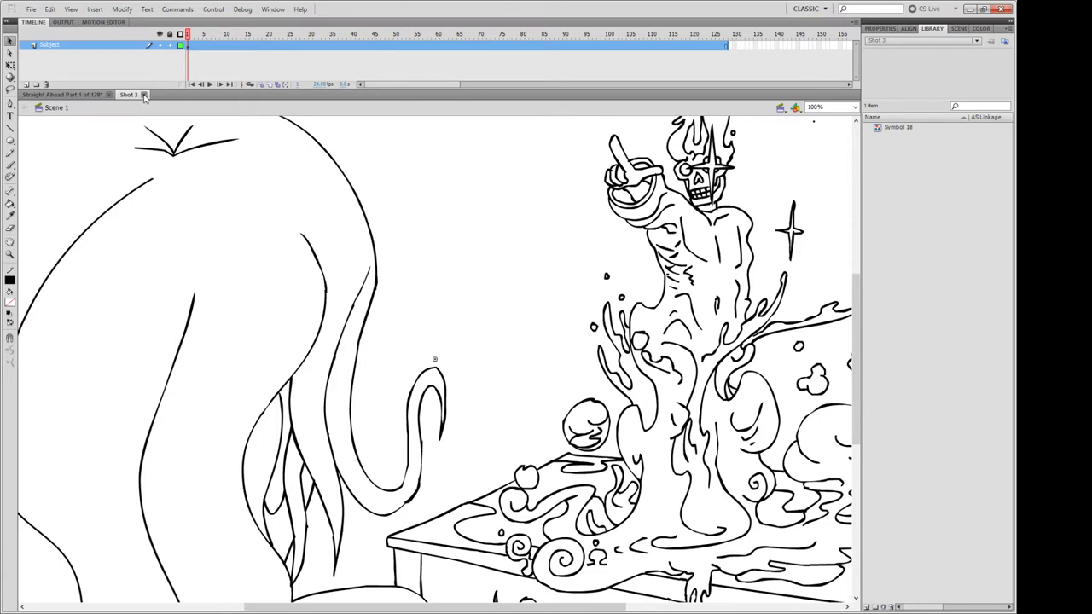
pyautogui.click(144, 95)
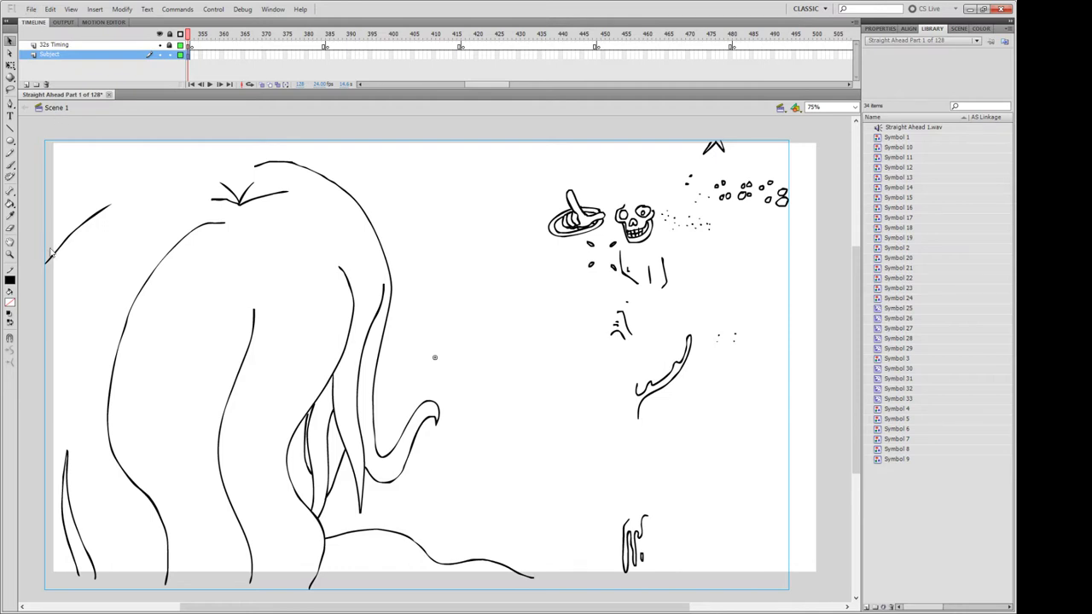
# In Shot 1, remove the Subject frames from frame 129 to the end.
pyautogui.click(50, 247)
pyautogui.hotkey('ctrl', 'Tab')
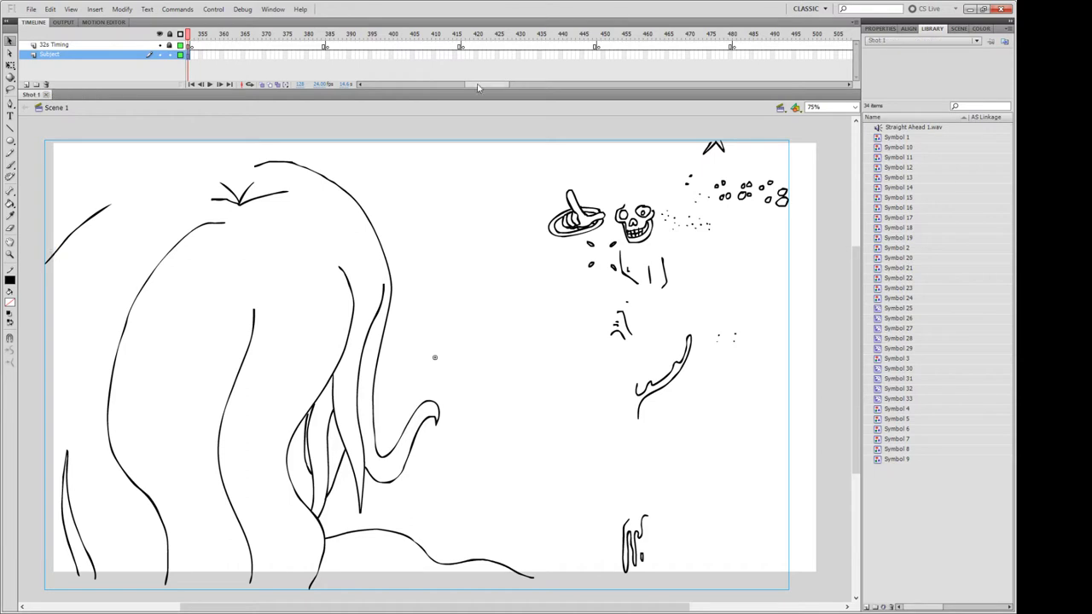
pyautogui.moveTo(477, 85); pyautogui.dragTo(400, 87)
pyautogui.click(399, 57)
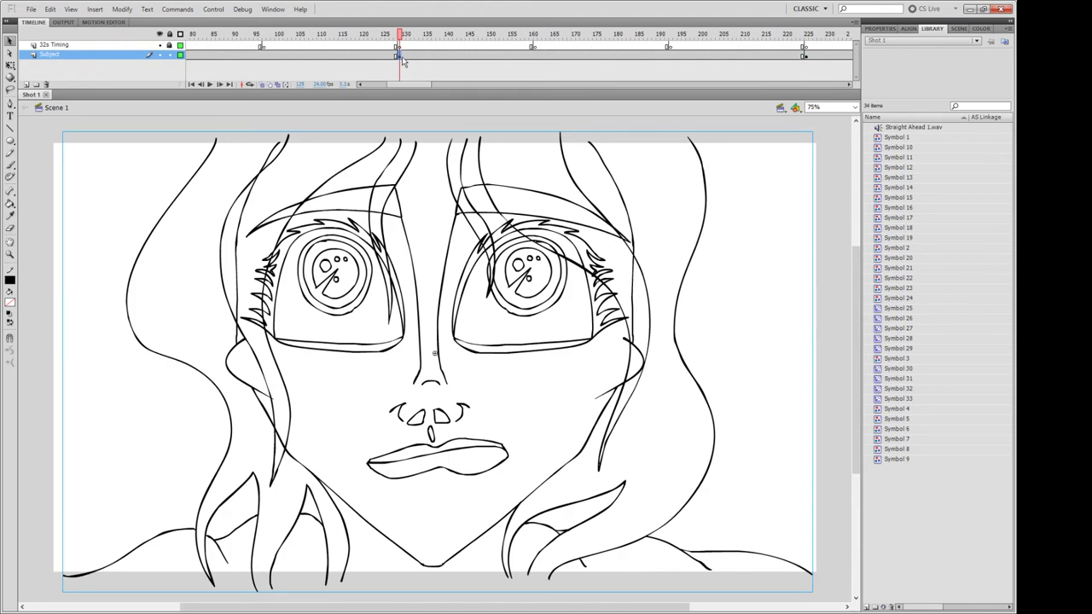
pyautogui.click(404, 62)
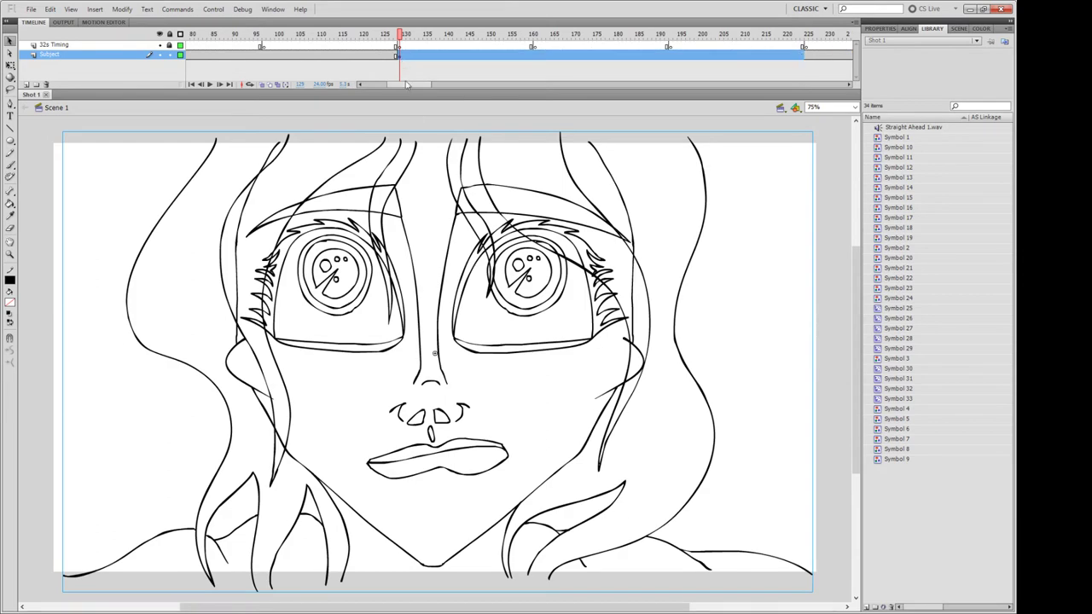
pyautogui.hotkey('ctrl', 'alt', 'v')
pyautogui.click(402, 56)
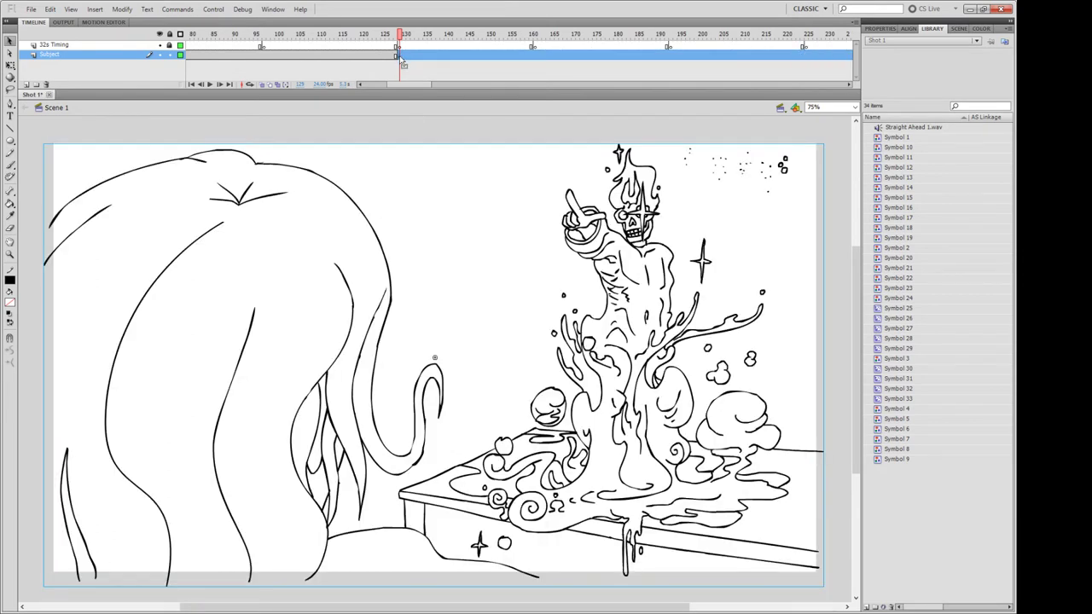
pyautogui.press('Delete')
# Delete the 32s Timing layer and save Shot 1.
pyautogui.moveTo(403, 86); pyautogui.dragTo(376, 85)
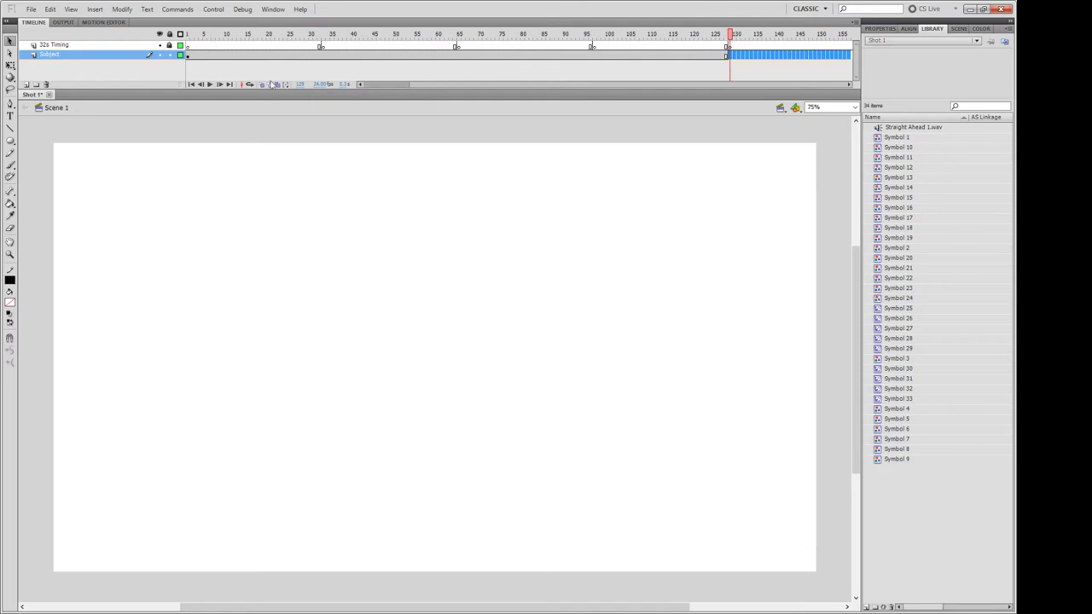
pyautogui.click(94, 45)
pyautogui.hotkey('ctrl', 'z')
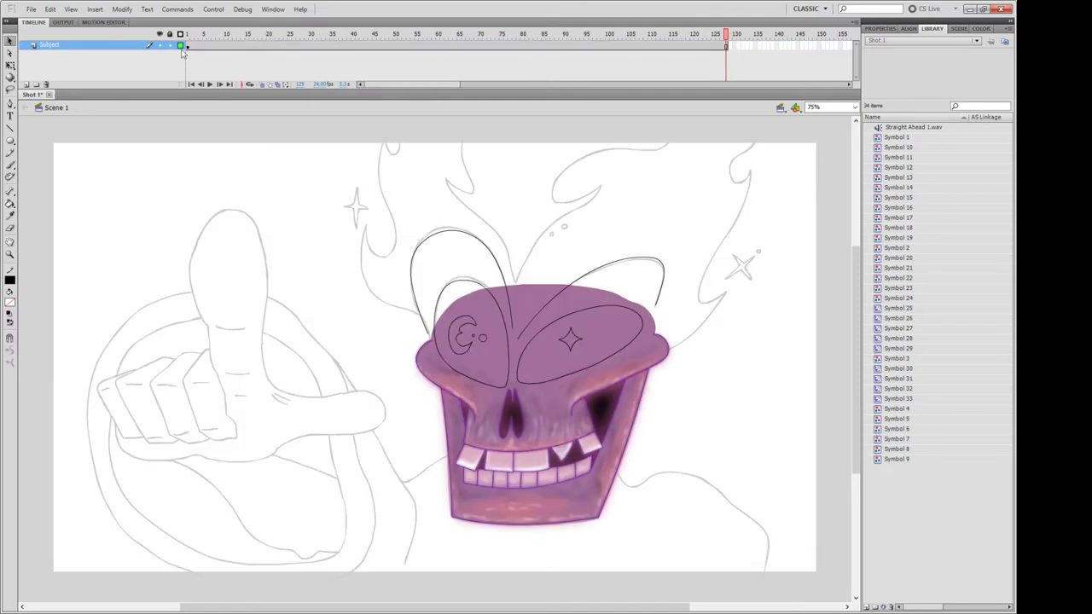
pyautogui.hotkey('ctrl', 'z')
pyautogui.press('alt')
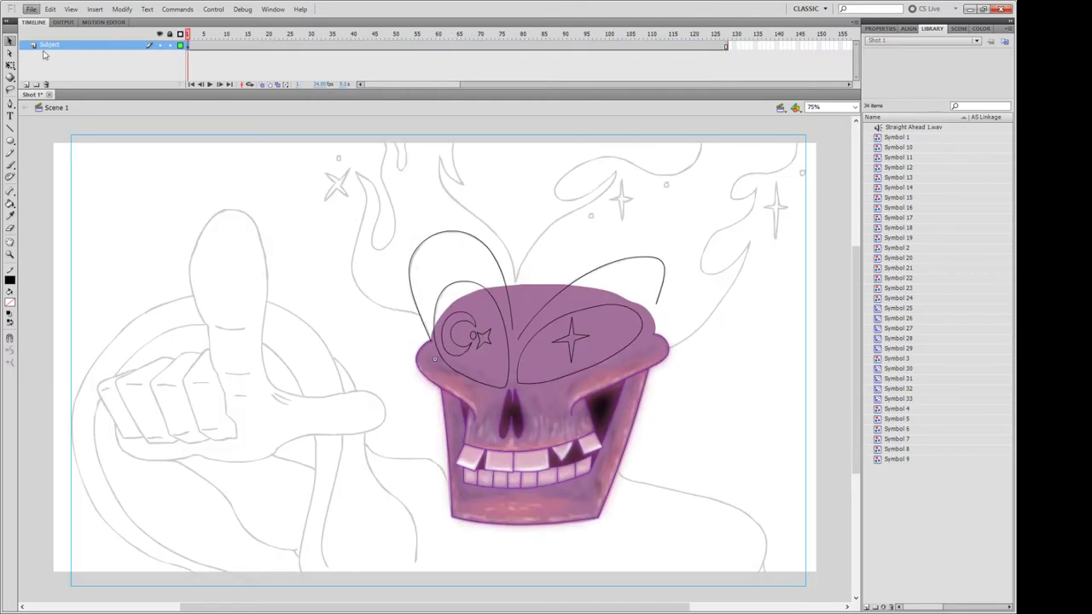
pyautogui.press('Escape')
pyautogui.hotkey('ctrl', 's')
# Close Shot 1 from its document tab, leaving the welcome screen.
pyautogui.click(47, 95)
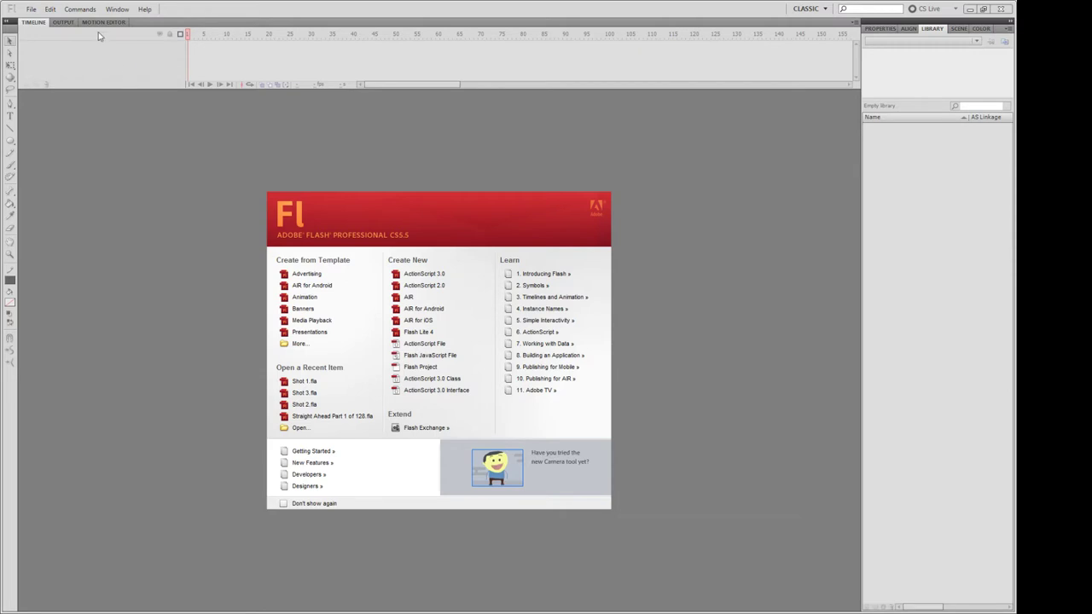
# Switch to the Selection tool before reopening Shot 1.
pyautogui.click(10, 40)
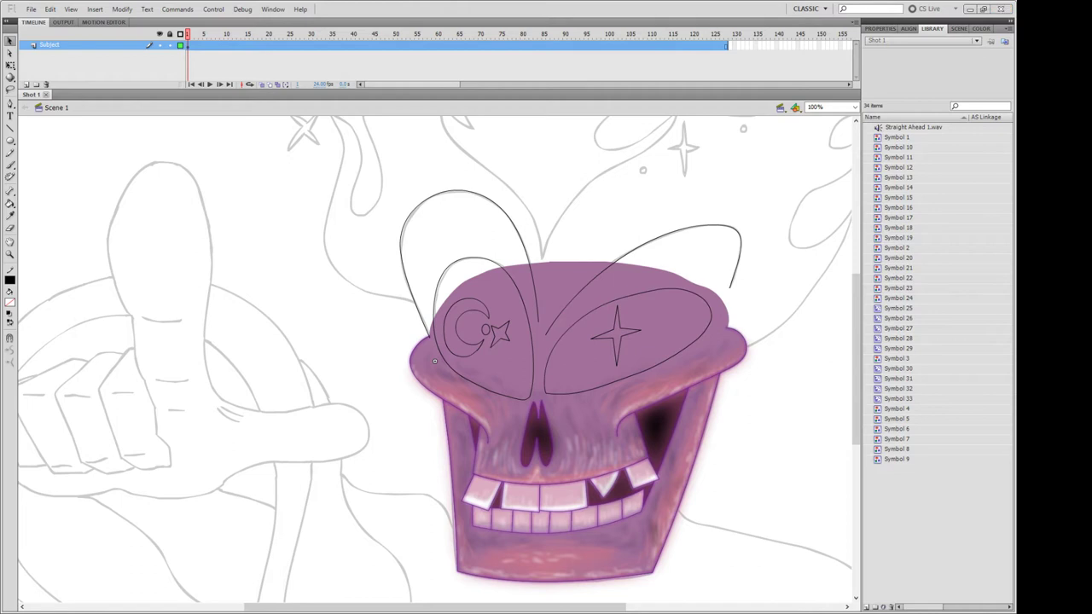
# Set the stage magnification to 75%.
pyautogui.click(811, 106)
pyautogui.write('75')
pyautogui.press('Return')
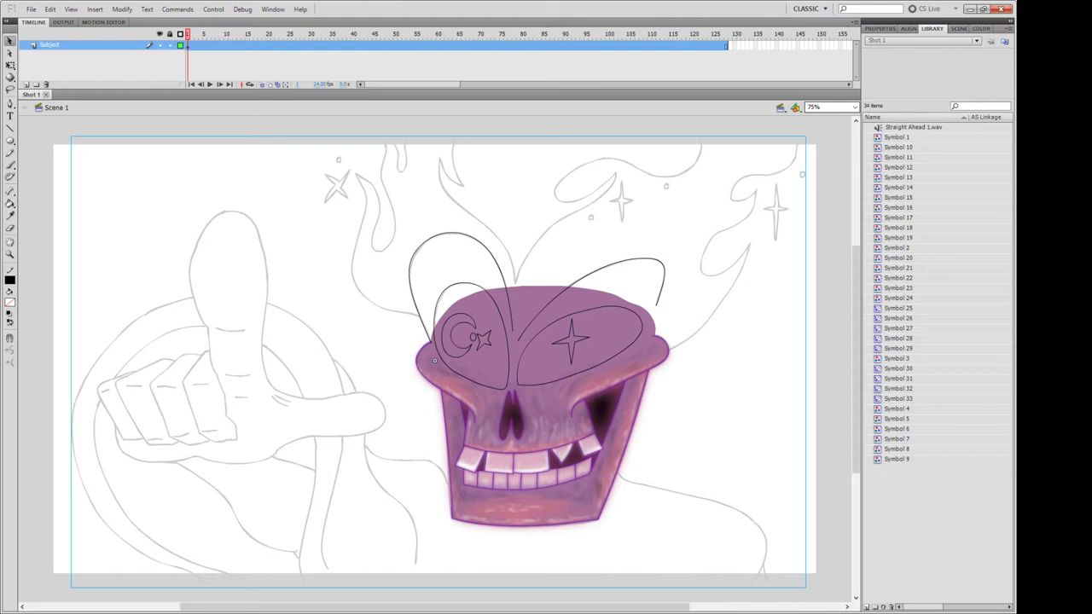
# Enter the skull's Symbol 5 for editing and select Layer 1.
pyautogui.doubleClick(604, 439)
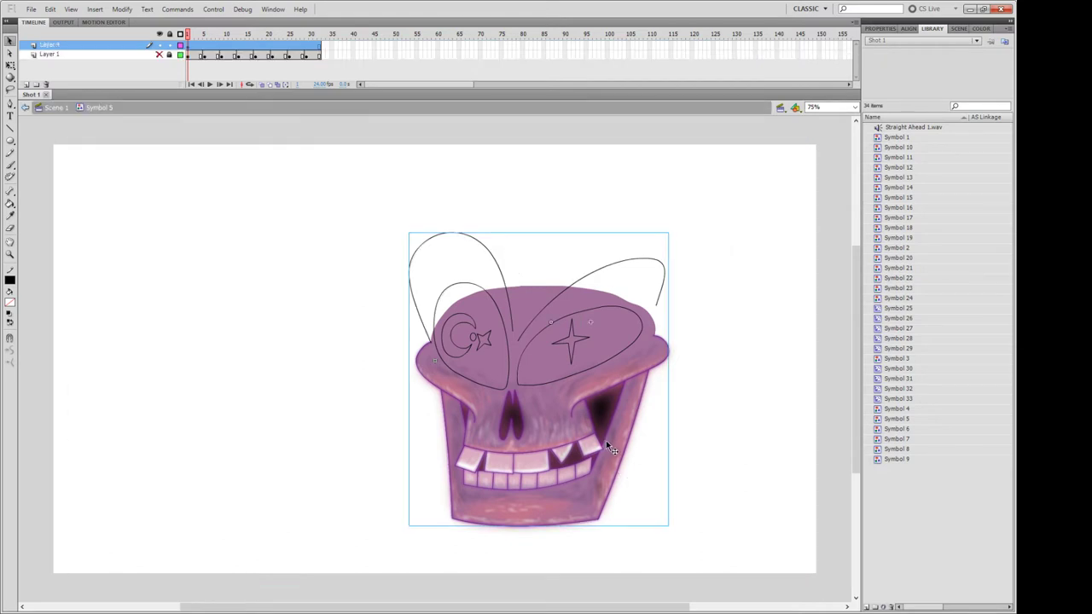
pyautogui.doubleClick(687, 422)
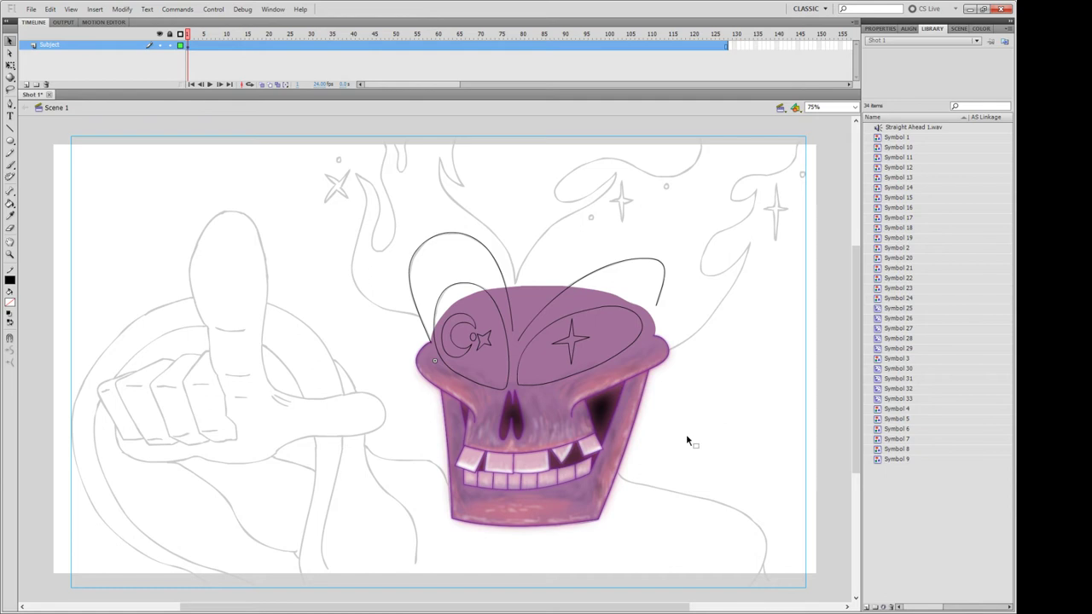
pyautogui.click(632, 453)
pyautogui.doubleClick(626, 452)
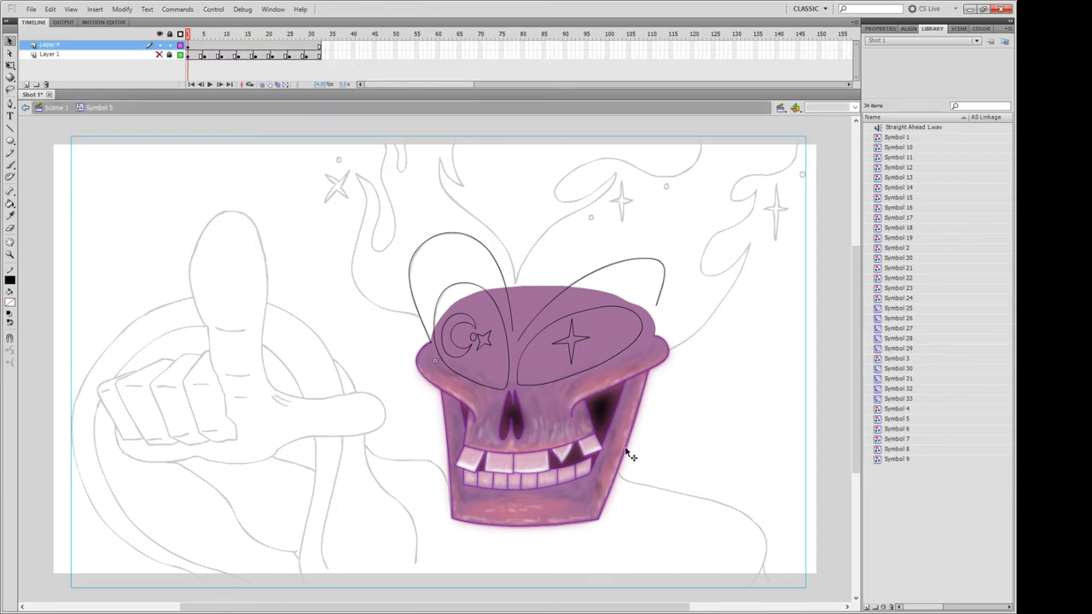
pyautogui.click(149, 56)
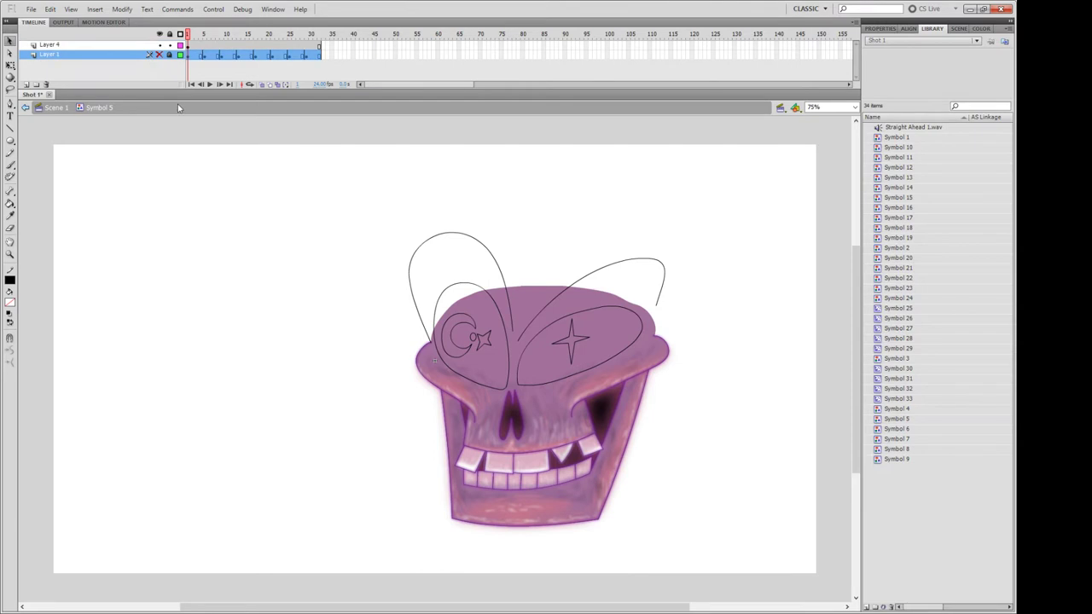
# Add a new layer named Background below Layer 1 and unhide Layer 1's pencil sketch.
pyautogui.click(25, 84)
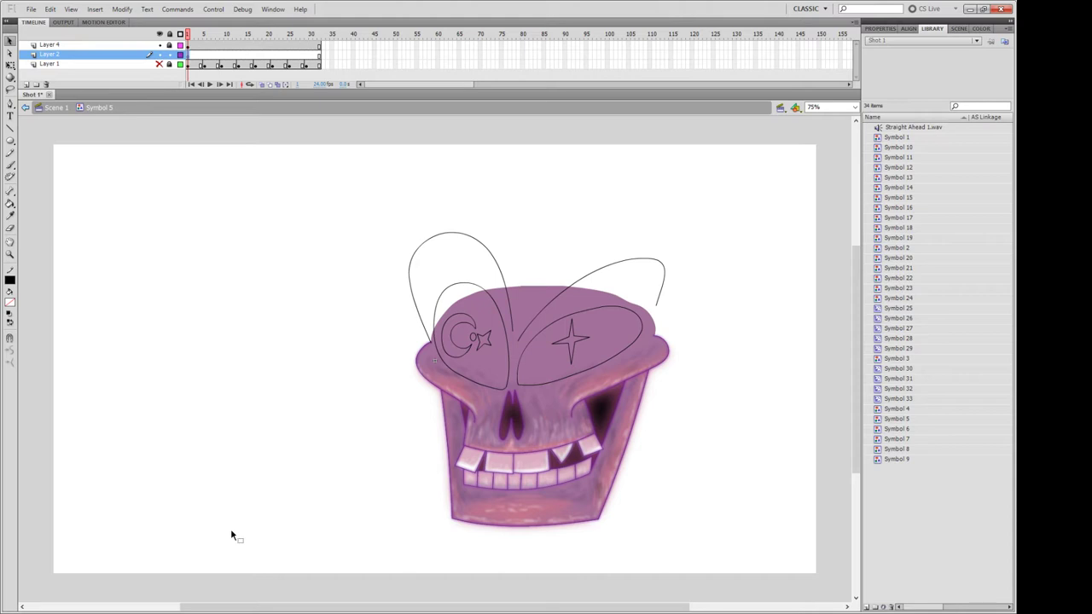
pyautogui.click(159, 64)
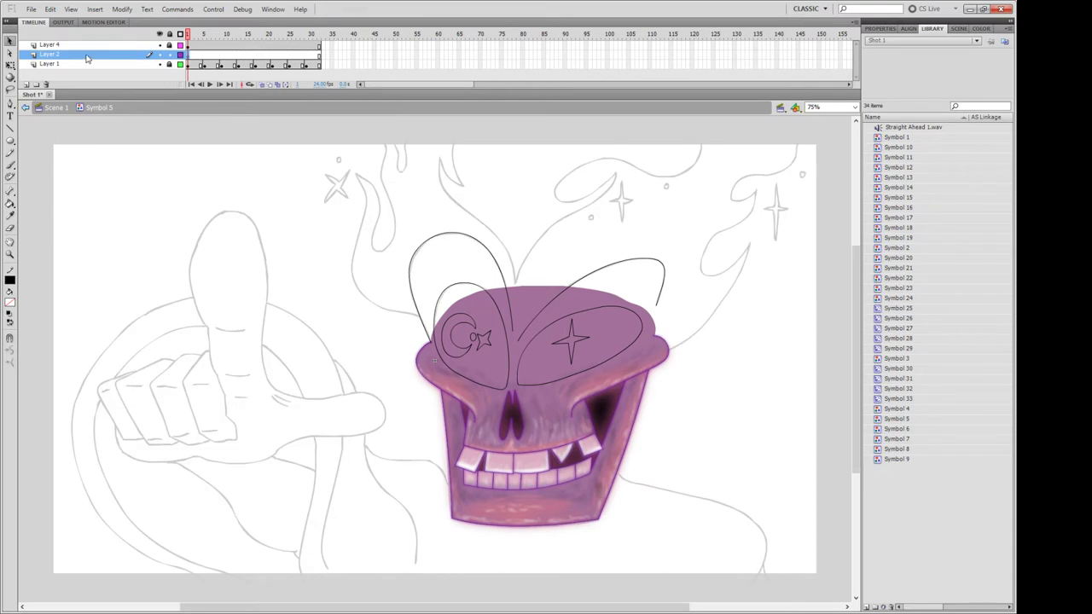
pyautogui.moveTo(88, 55); pyautogui.dragTo(98, 72)
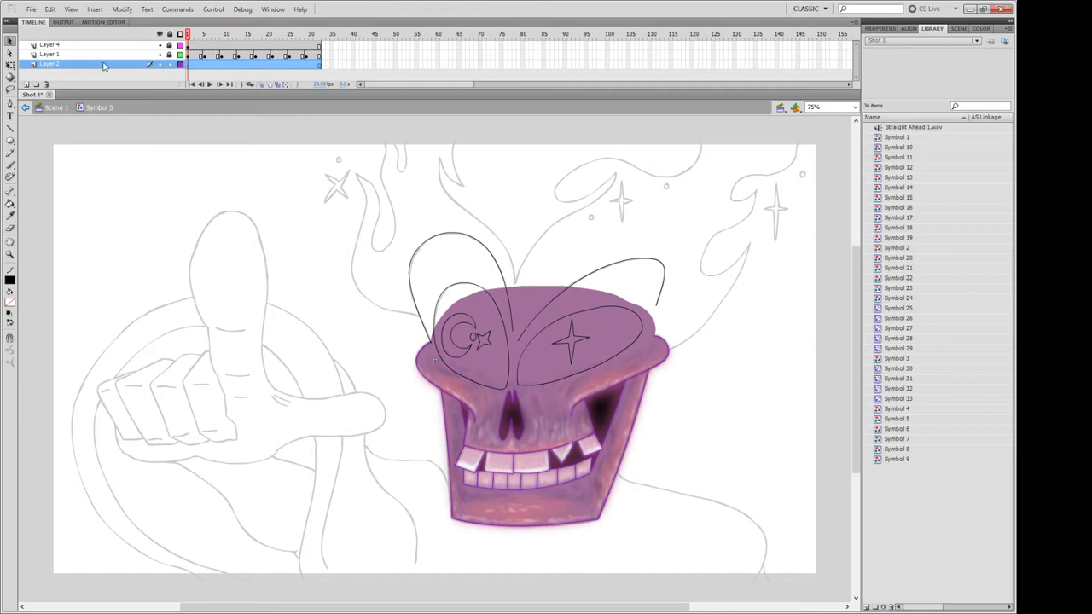
pyautogui.doubleClick(92, 64)
pyautogui.write('Backgrou')
pyautogui.write('nd')
pyautogui.press('Return')
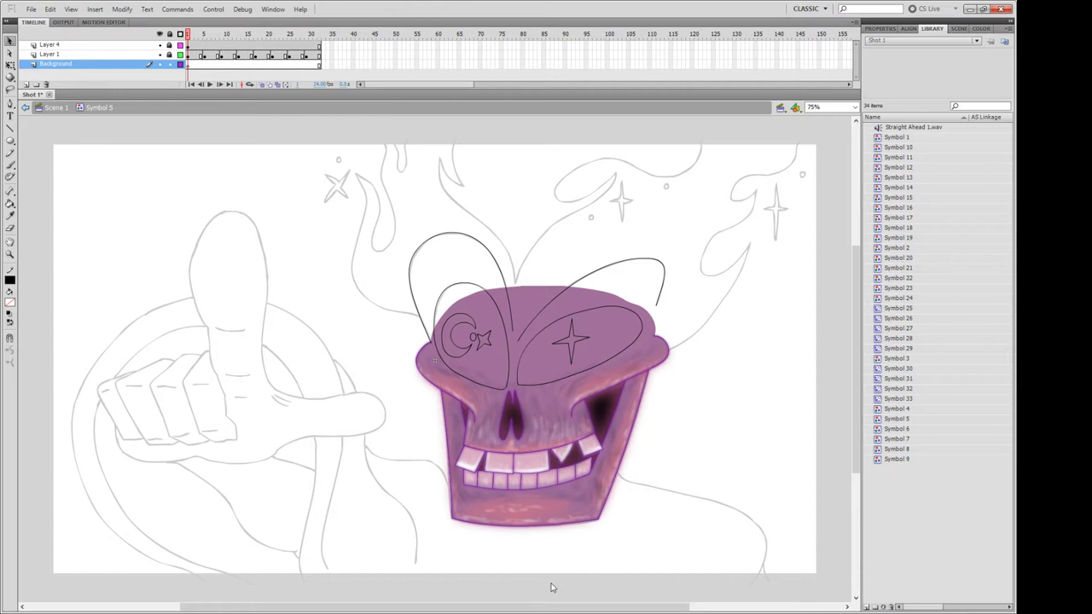
# Draw jagged black straight lines along the stage's top-left edge.
pyautogui.click(10, 129)
pyautogui.moveTo(102, 310)
pyautogui.mouseDown()
pyautogui.moveTo(113, 211)
pyautogui.moveTo(204, 157)
pyautogui.moveTo(297, 145)
pyautogui.mouseUp()
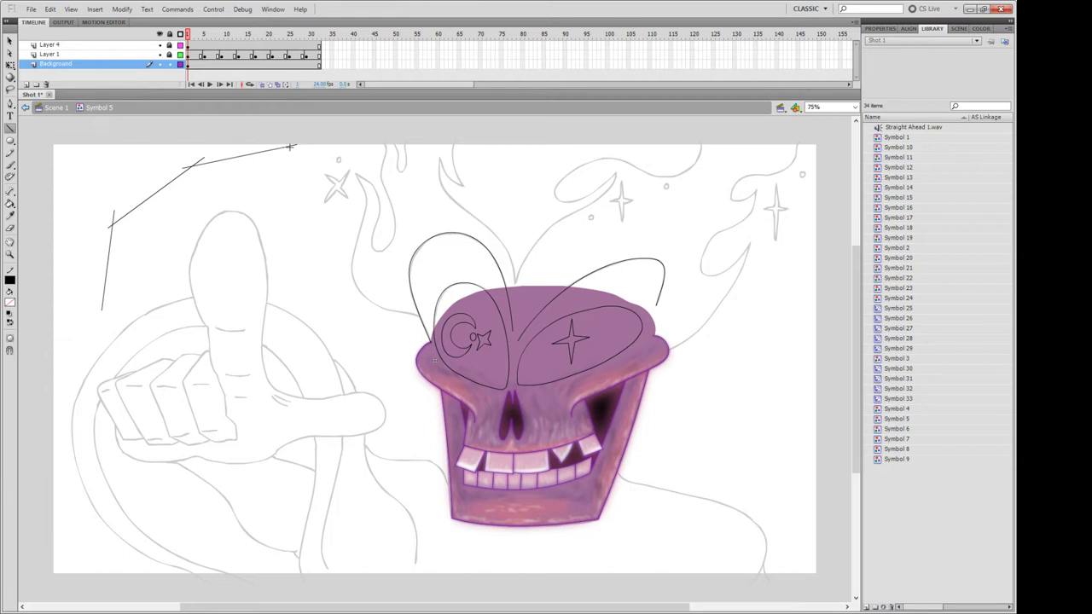
pyautogui.moveTo(289, 149); pyautogui.dragTo(301, 139)
pyautogui.moveTo(103, 311)
pyautogui.mouseDown()
pyautogui.moveTo(82, 242)
pyautogui.moveTo(68, 292)
pyautogui.moveTo(74, 252)
pyautogui.moveTo(61, 181)
pyautogui.moveTo(46, 179)
pyautogui.mouseUp()
# Adjust and join the zigzag's vertices, then draw a diagonal line from the right edge.
pyautogui.press('v')
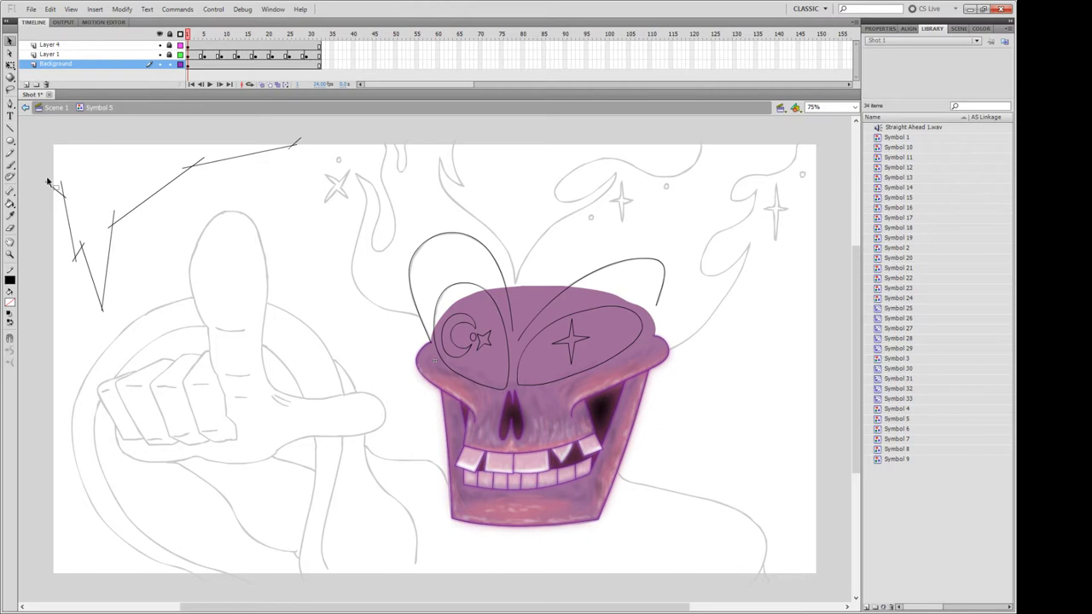
pyautogui.moveTo(64, 197); pyautogui.dragTo(66, 197)
pyautogui.moveTo(79, 262); pyautogui.dragTo(81, 247)
pyautogui.moveTo(110, 227); pyautogui.dragTo(112, 224)
pyautogui.moveTo(189, 170)
pyautogui.mouseDown()
pyautogui.moveTo(201, 163)
pyautogui.moveTo(192, 166)
pyautogui.mouseUp()
pyautogui.press('n')
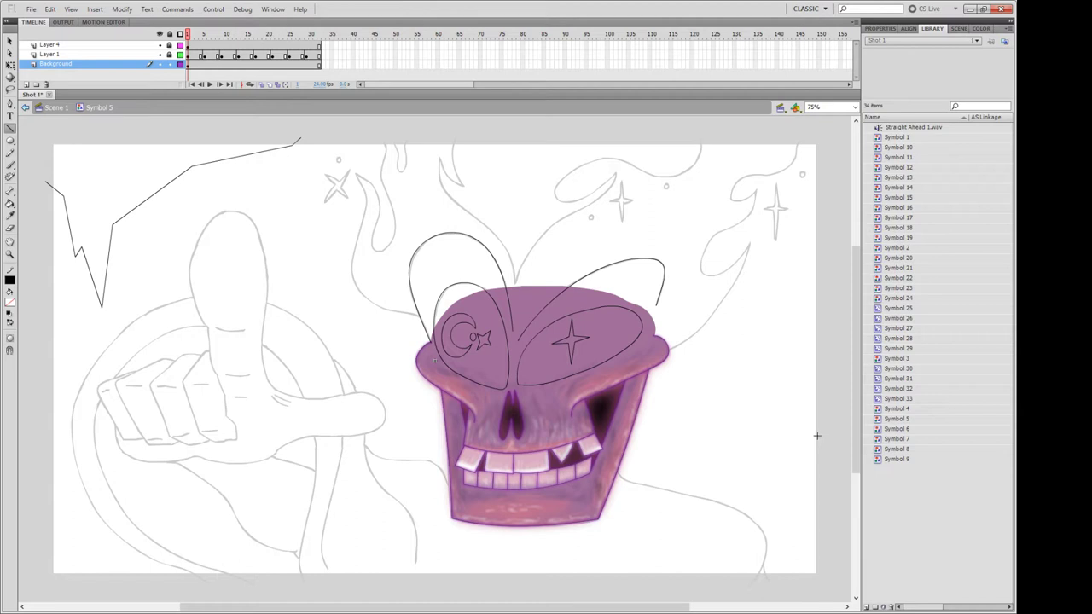
pyautogui.moveTo(818, 435); pyautogui.dragTo(465, 571)
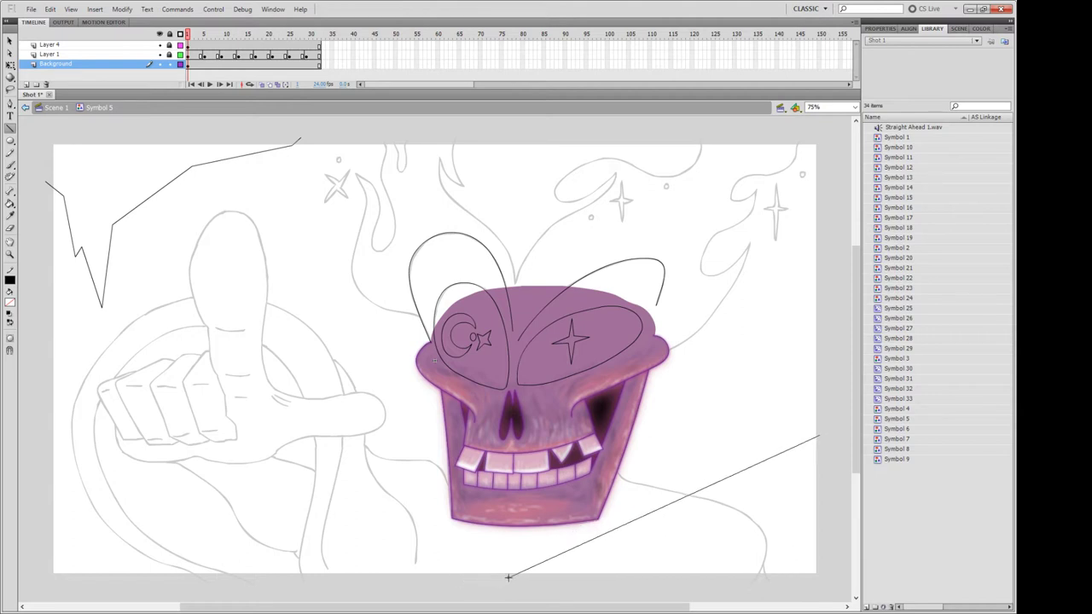
# Bend the right-hand line into a curve and delete the stray lower segment.
pyautogui.moveTo(464, 571); pyautogui.dragTo(514, 574)
pyautogui.press('v')
pyautogui.moveTo(598, 537); pyautogui.dragTo(560, 530)
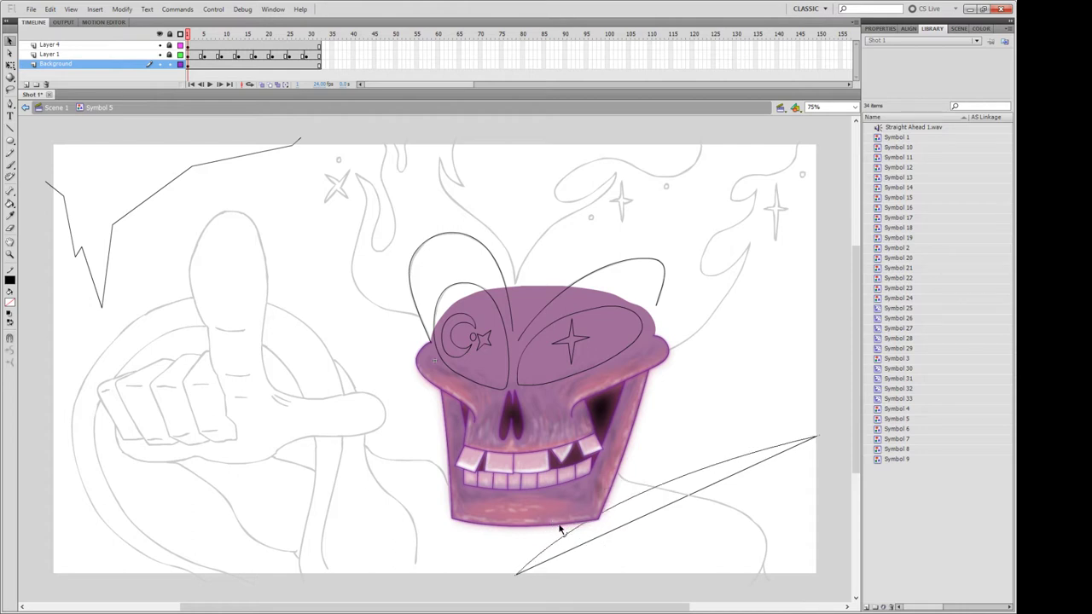
pyautogui.moveTo(561, 530); pyautogui.dragTo(570, 512)
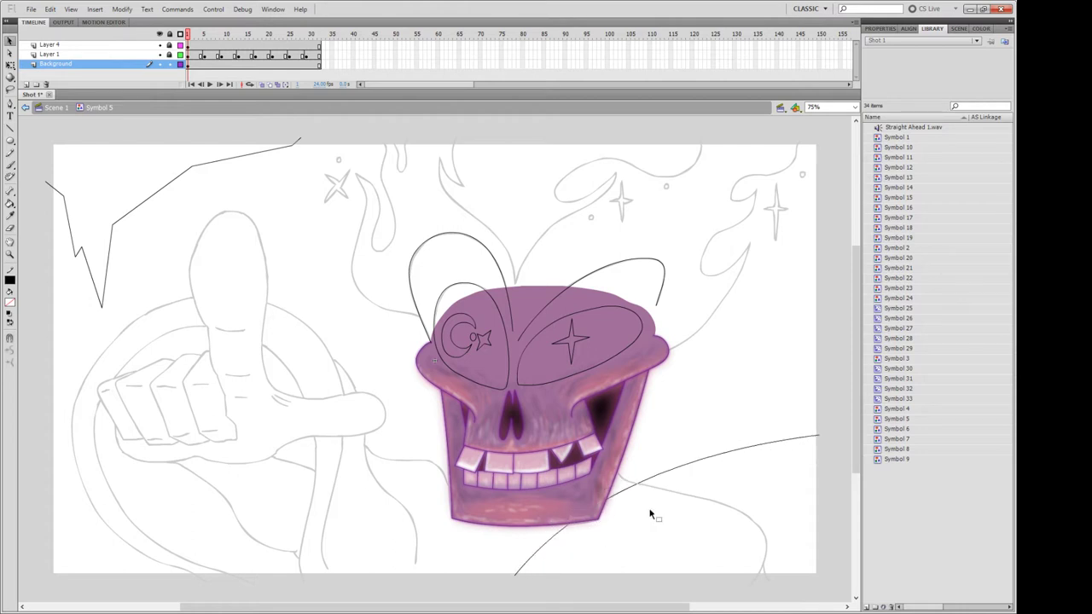
pyautogui.moveTo(638, 495); pyautogui.dragTo(478, 597)
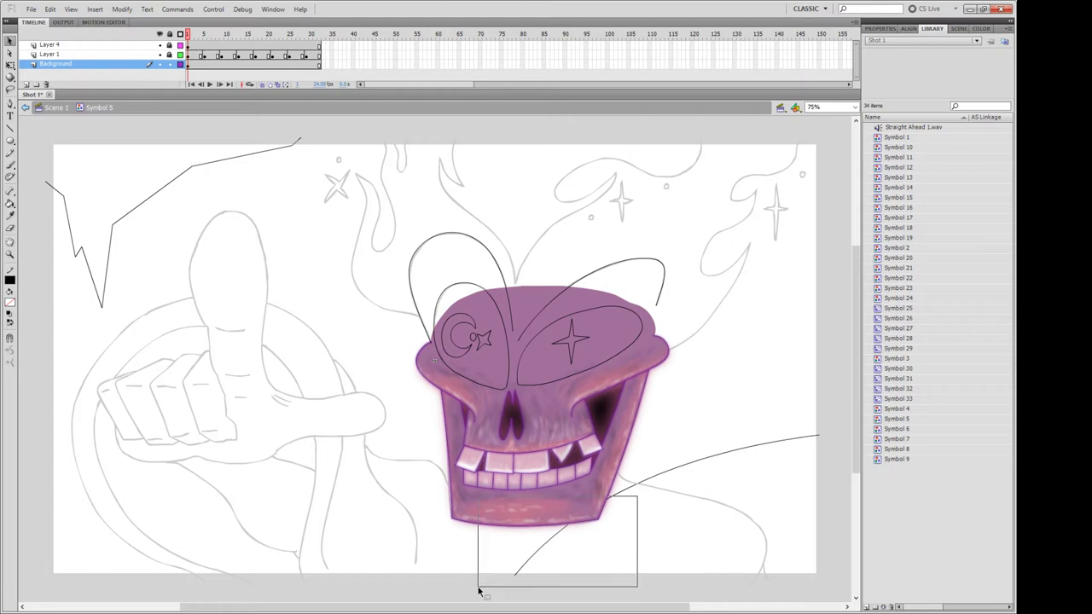
pyautogui.press('Delete')
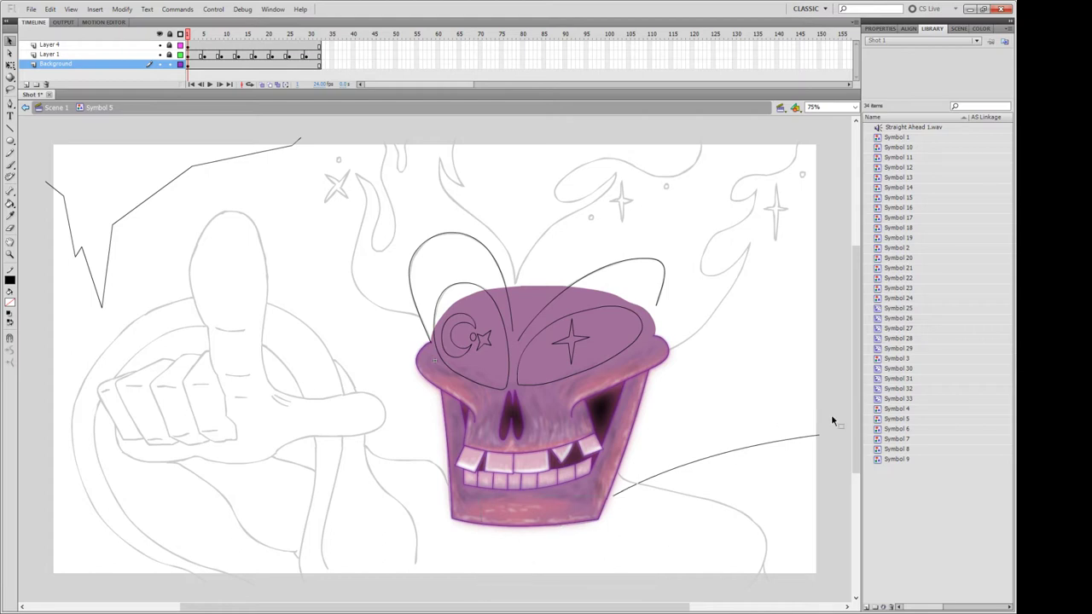
pyautogui.moveTo(830, 415); pyautogui.dragTo(668, 485)
pyautogui.click(745, 470)
pyautogui.moveTo(742, 452); pyautogui.dragTo(780, 463)
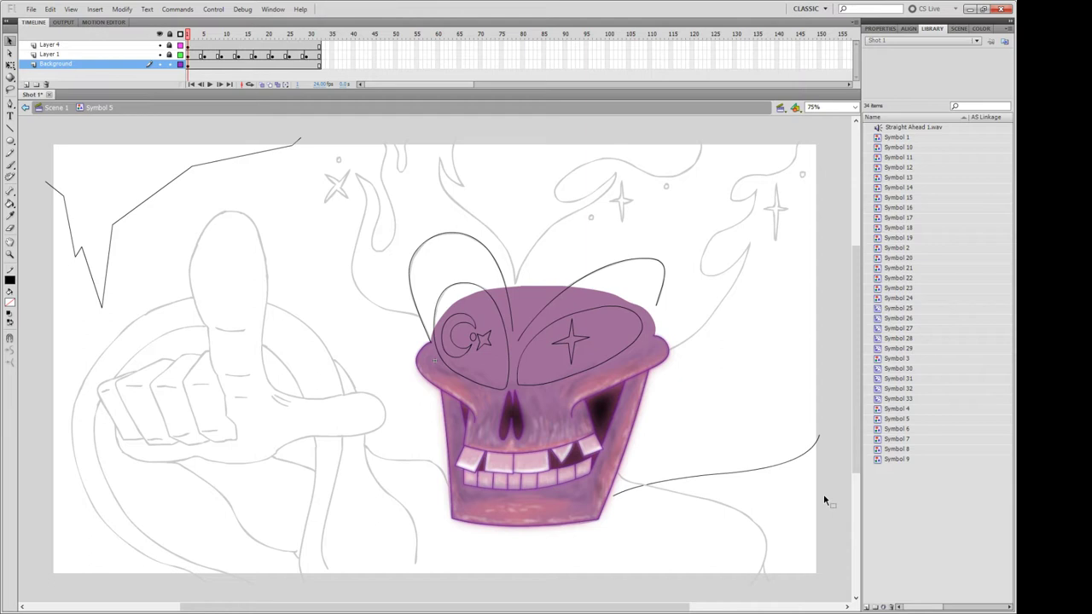
# Draw a gently curved line at the bottom-left edge and trim its excess end.
pyautogui.press('n')
pyautogui.moveTo(49, 555)
pyautogui.mouseDown()
pyautogui.moveTo(269, 534)
pyautogui.moveTo(243, 533)
pyautogui.mouseUp()
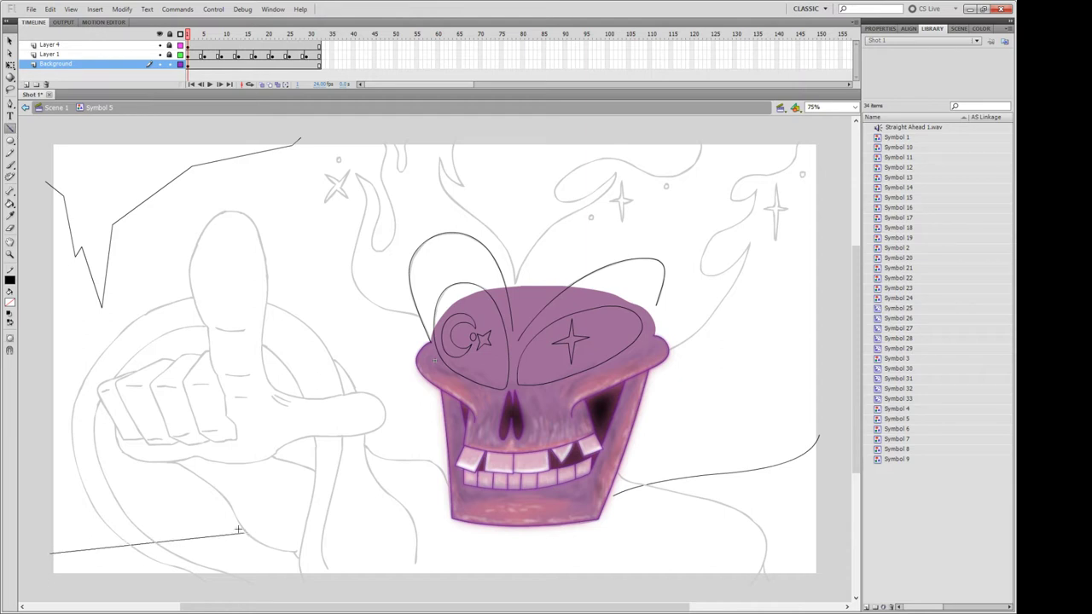
pyautogui.press('v')
pyautogui.moveTo(141, 552); pyautogui.dragTo(142, 566)
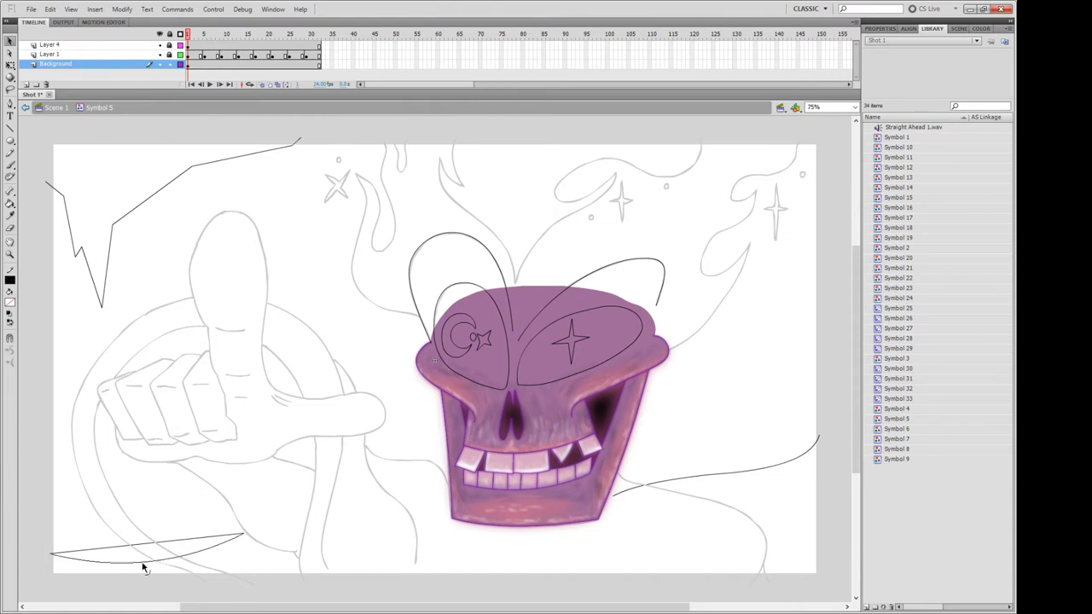
pyautogui.moveTo(260, 518)
pyautogui.mouseDown()
pyautogui.moveTo(129, 581)
pyautogui.moveTo(162, 550)
pyautogui.moveTo(153, 557)
pyautogui.mouseUp()
pyautogui.moveTo(265, 517); pyautogui.dragTo(181, 563)
pyautogui.press('Delete')
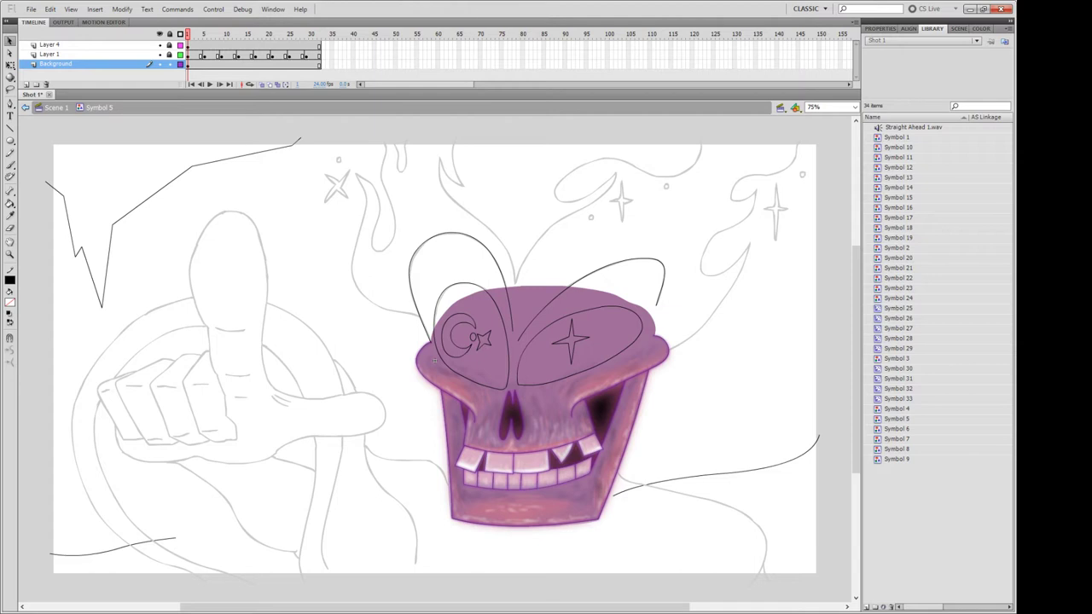
# Delete and restore the Background strokes, then return to Scene 1 and select the skull symbol.
pyautogui.click(190, 65)
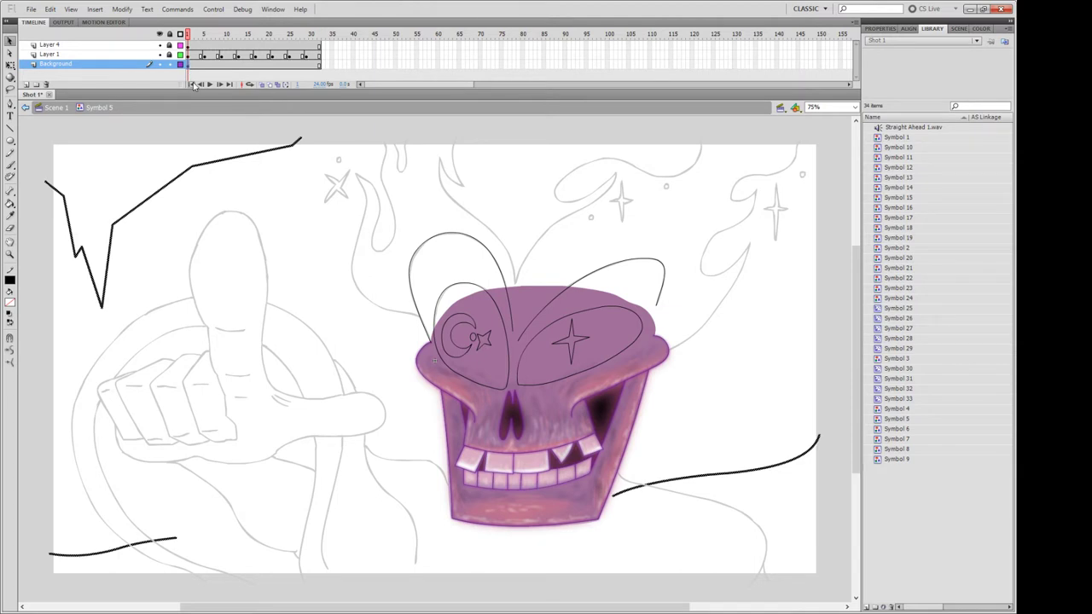
pyautogui.press('Delete')
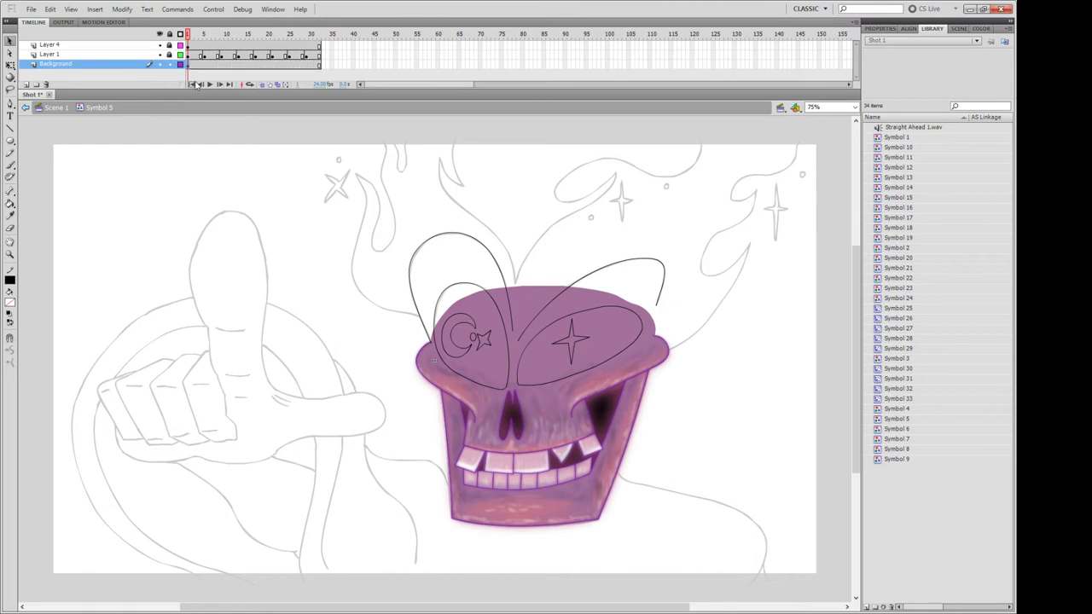
pyautogui.hotkey('ctrl', 'z')
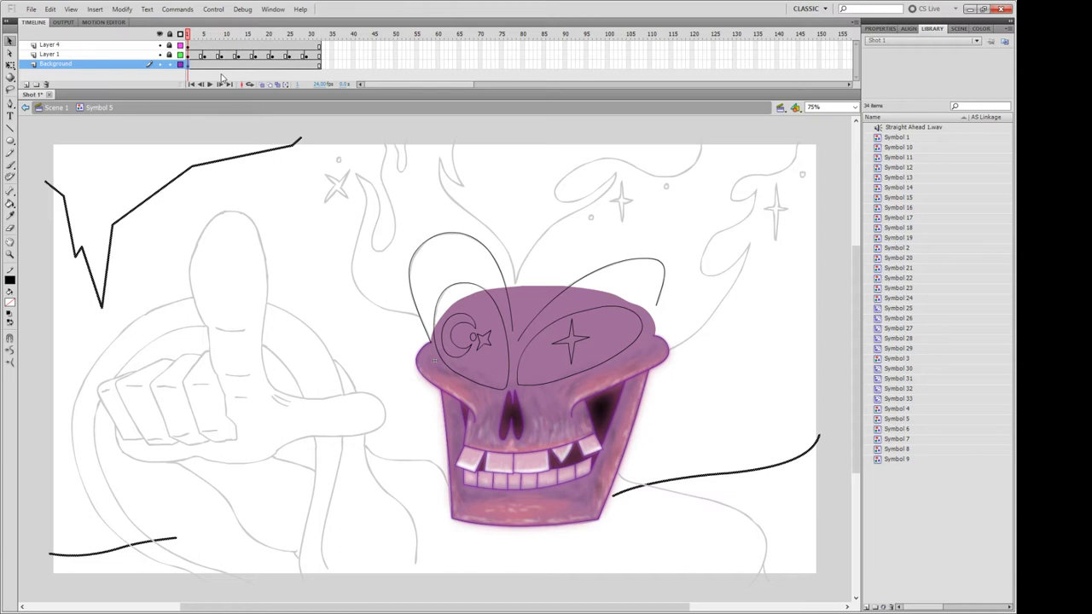
pyautogui.click(58, 107)
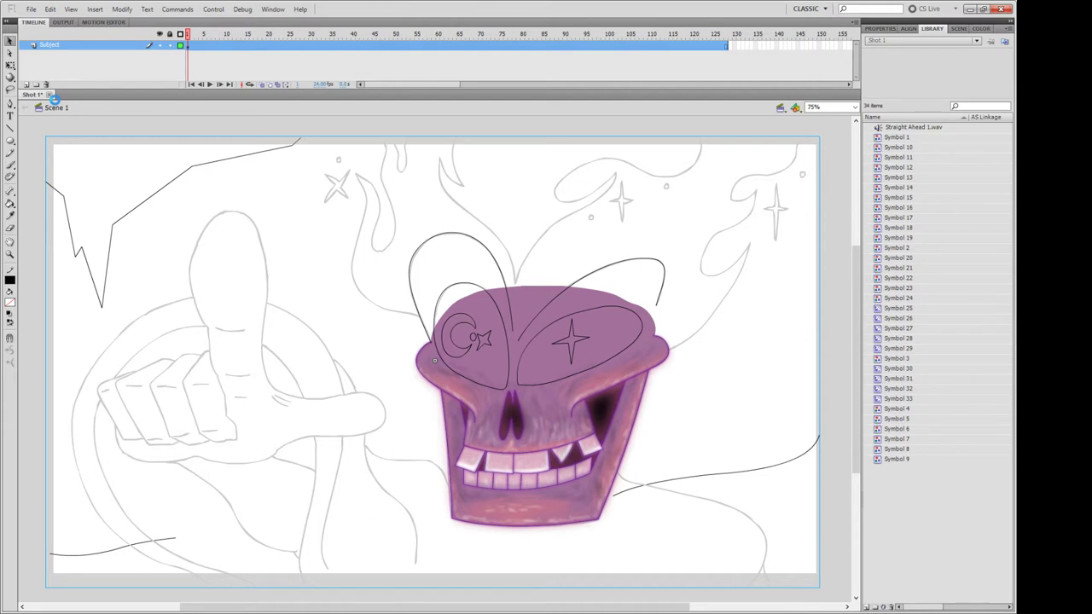
pyautogui.click(720, 482)
# Re-enter Symbol 5 and insert frames to frame 128 on Background, Layer 4 and Layer 1.
pyautogui.doubleClick(719, 482)
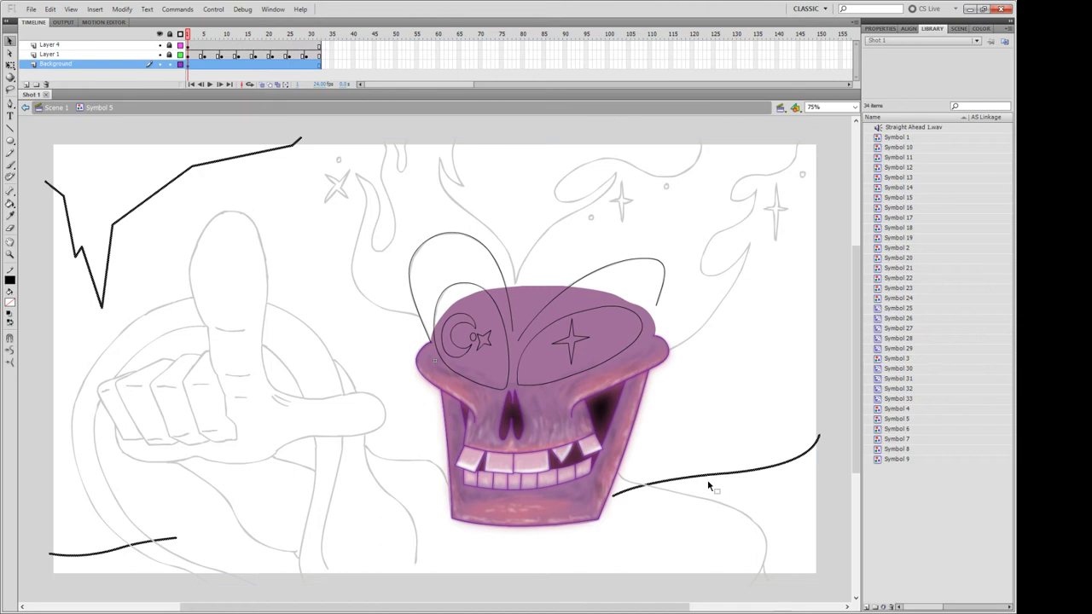
pyautogui.click(721, 64)
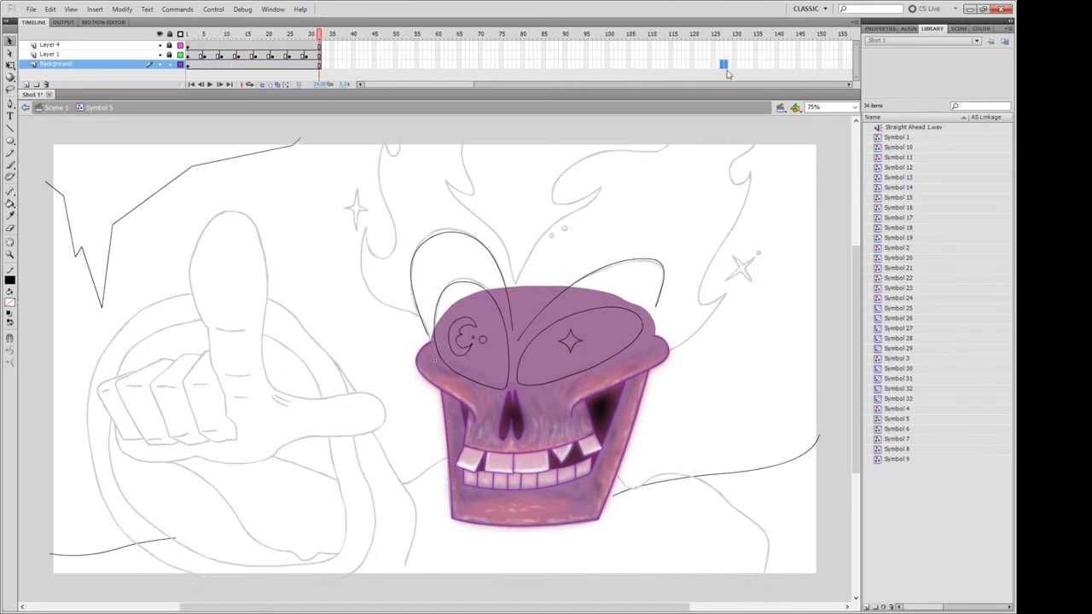
pyautogui.press('F5')
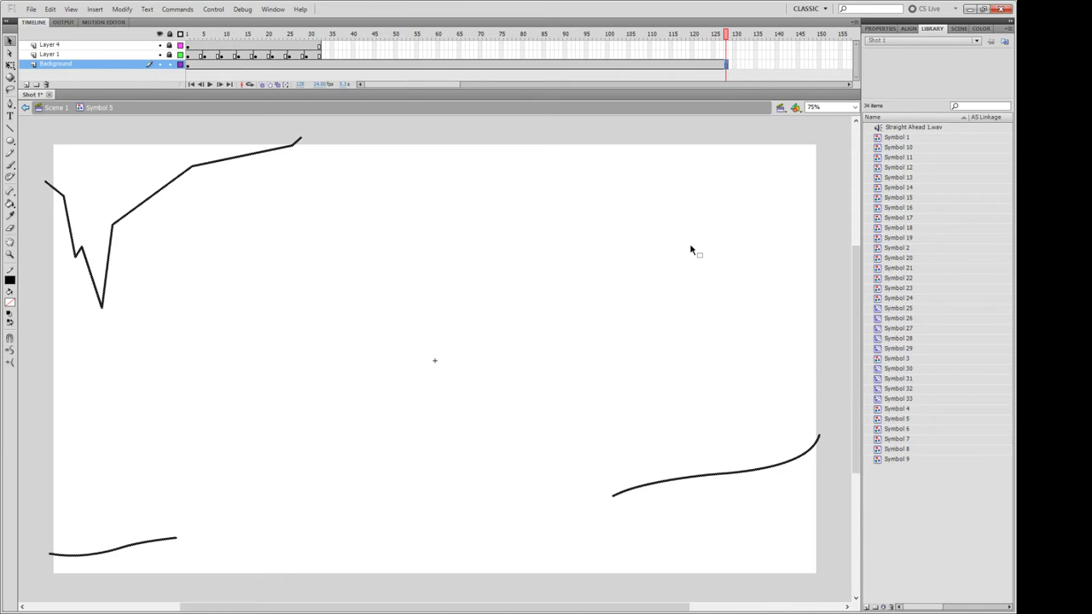
pyautogui.click(727, 45)
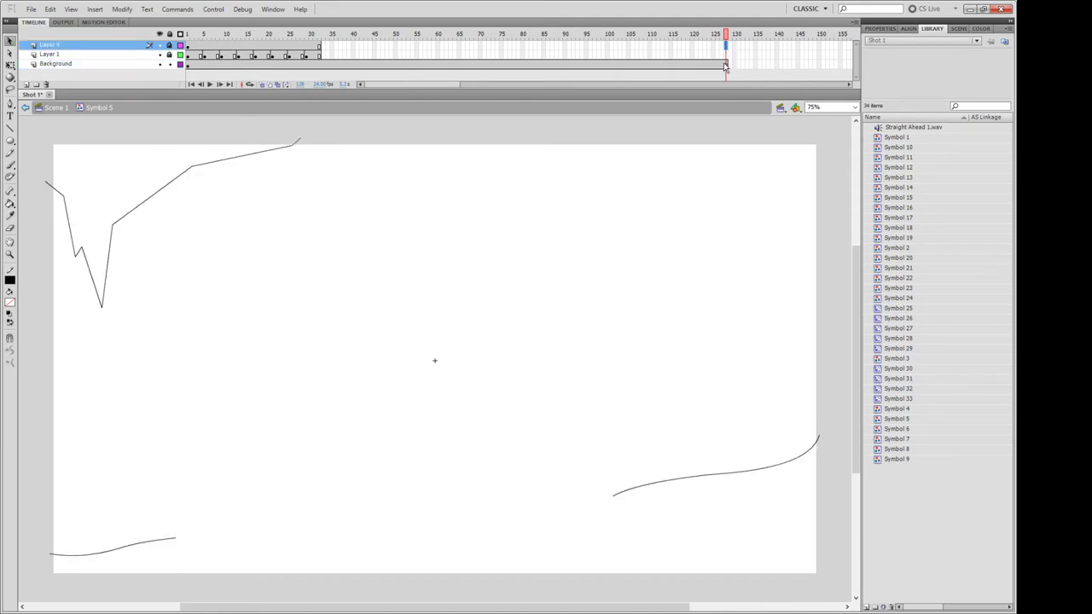
pyautogui.press('F5')
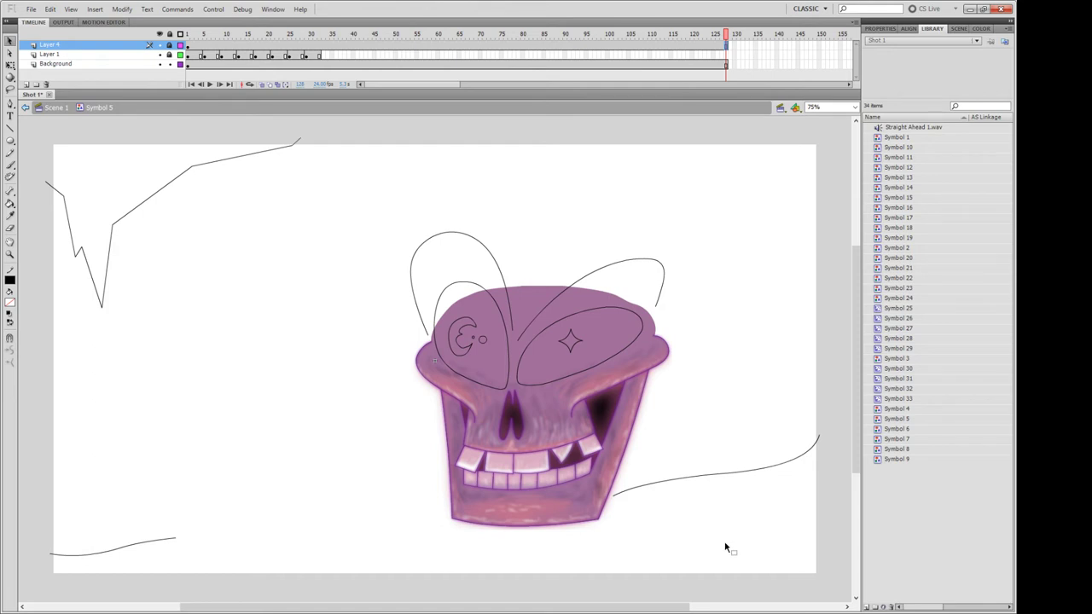
pyautogui.click(726, 55)
pyautogui.press('F5')
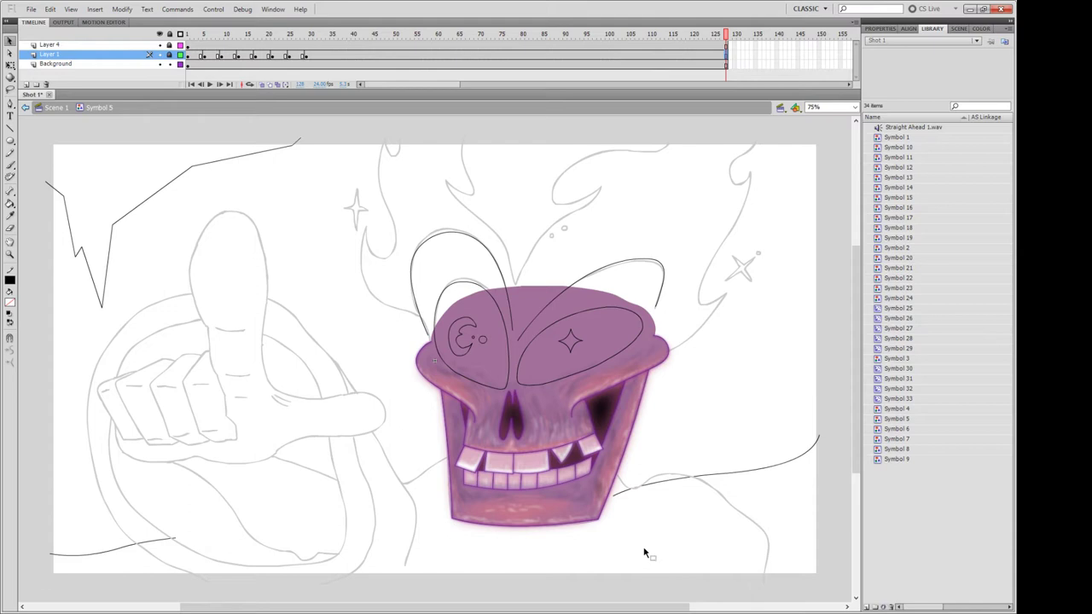
pyautogui.click(726, 65)
# Stretch the bottom-left line's end under the skull to join the right-hand curve.
pyautogui.click(180, 553)
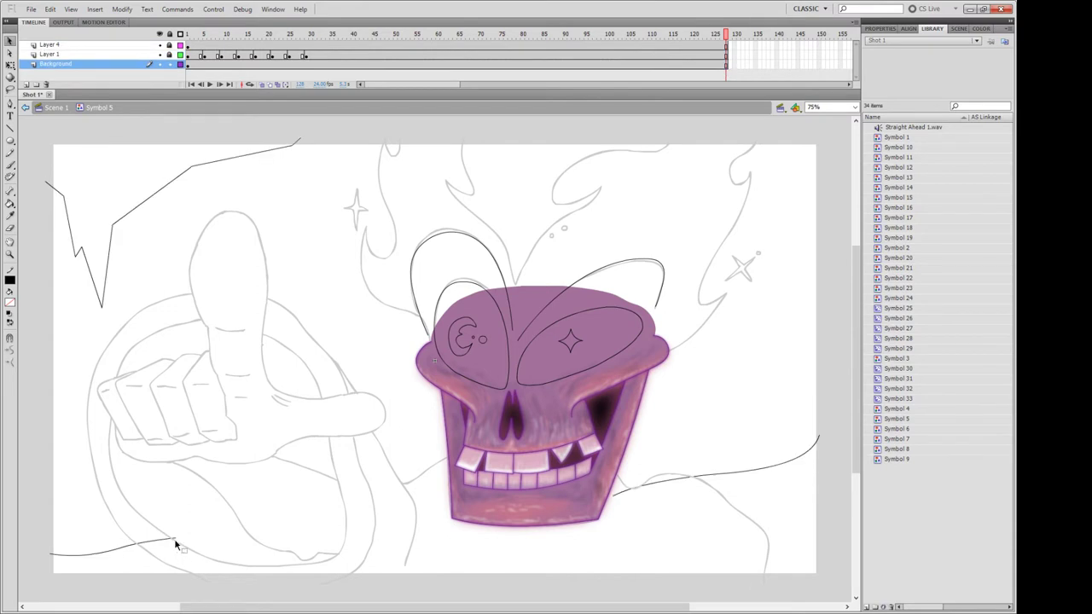
pyautogui.moveTo(179, 544); pyautogui.dragTo(540, 551)
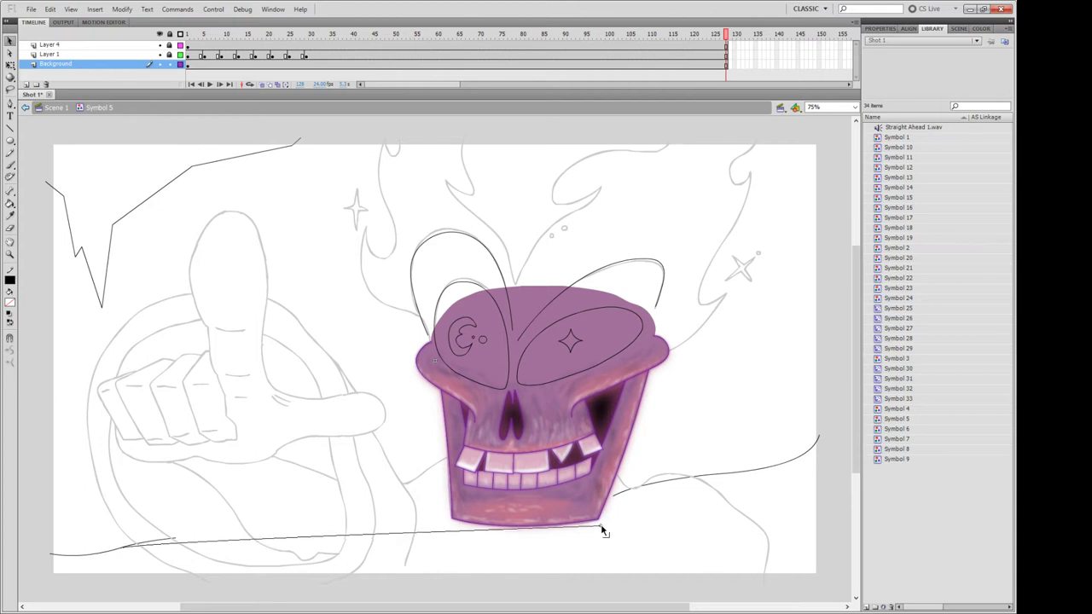
pyautogui.moveTo(540, 550); pyautogui.dragTo(625, 499)
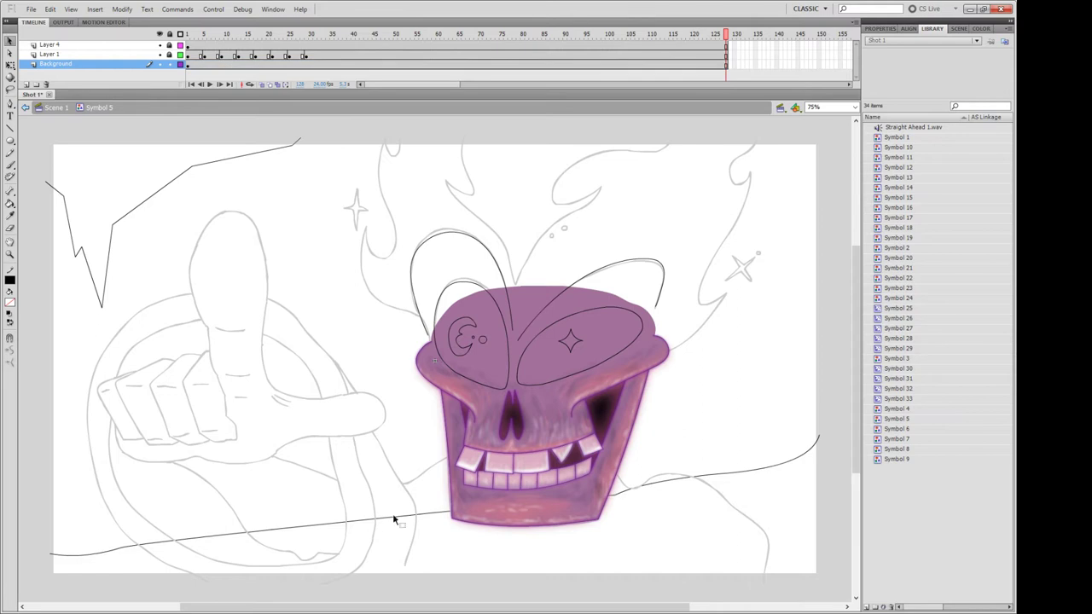
pyautogui.moveTo(390, 519)
pyautogui.mouseDown()
pyautogui.moveTo(380, 533)
pyautogui.moveTo(452, 536)
pyautogui.moveTo(554, 498)
pyautogui.moveTo(284, 531)
pyautogui.moveTo(427, 513)
pyautogui.mouseUp()
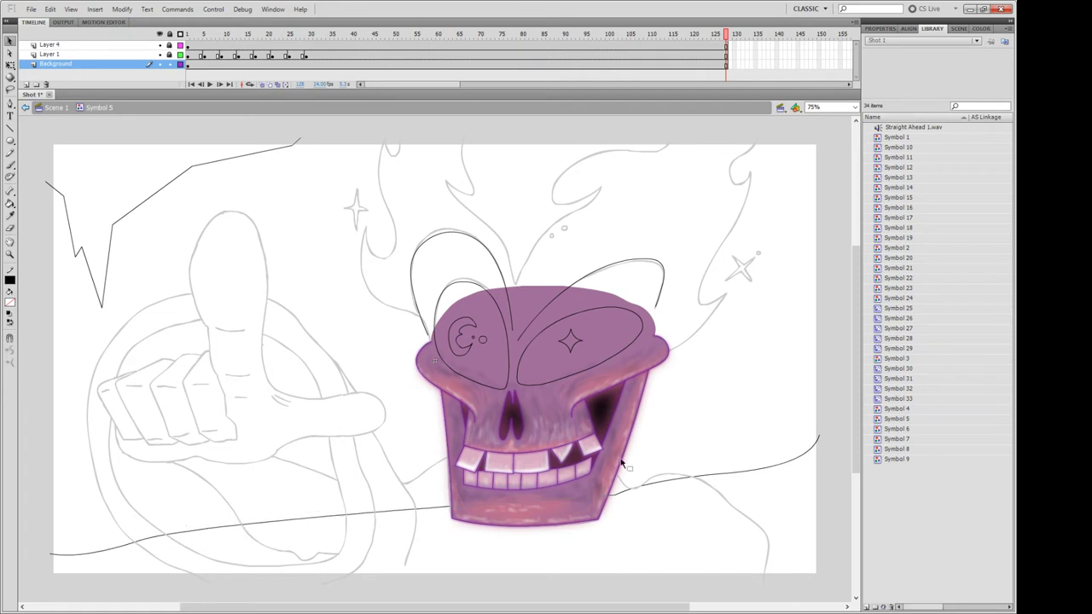
# Bend the long bottom curve upward under the jaw and nudge the zigzag's corner right.
pyautogui.moveTo(635, 463); pyautogui.dragTo(247, 576)
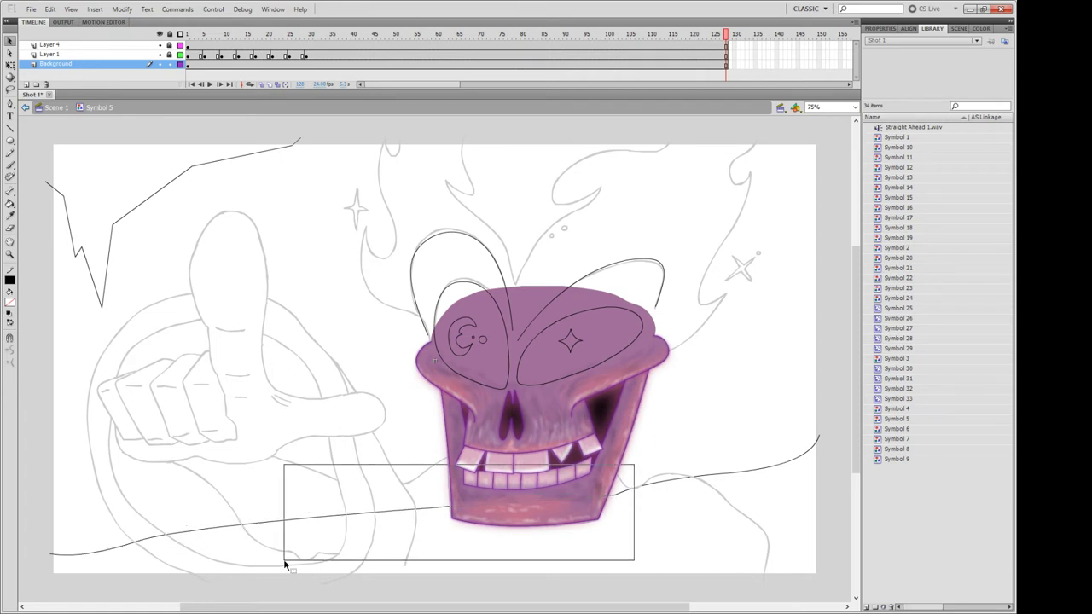
pyautogui.click(512, 542)
pyautogui.moveTo(438, 517); pyautogui.dragTo(541, 521)
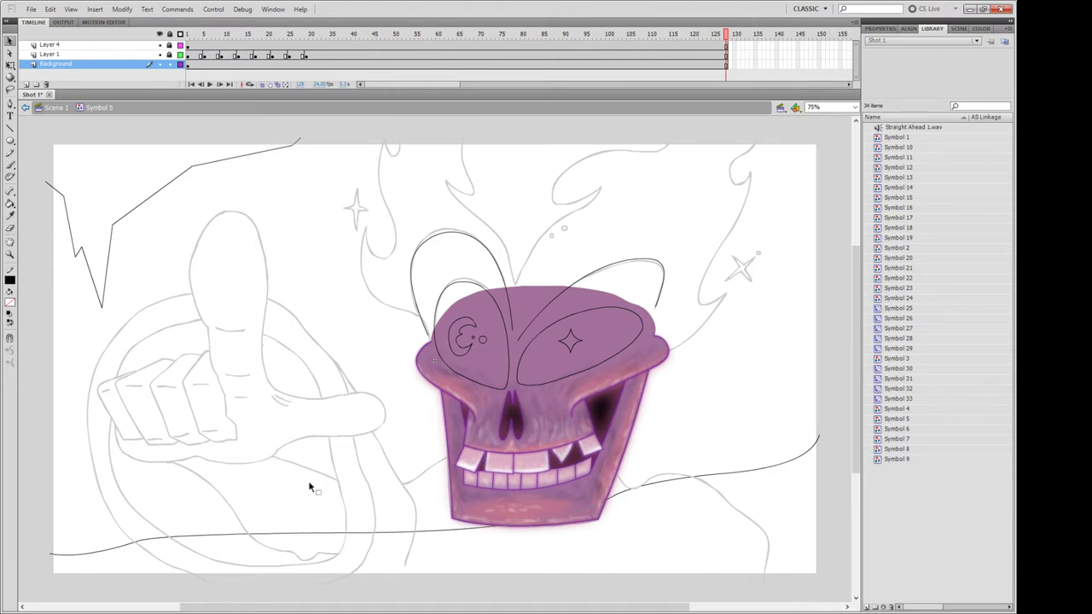
pyautogui.moveTo(309, 488); pyautogui.dragTo(636, 573)
pyautogui.click(390, 539)
pyautogui.moveTo(393, 537); pyautogui.dragTo(390, 514)
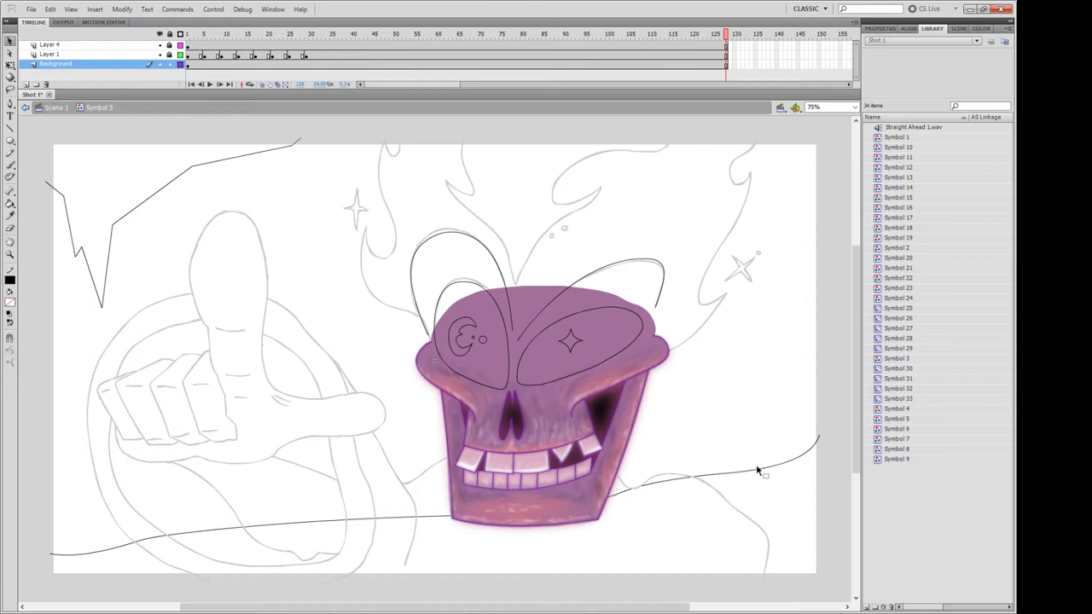
pyautogui.click(756, 467)
pyautogui.moveTo(111, 225); pyautogui.dragTo(119, 225)
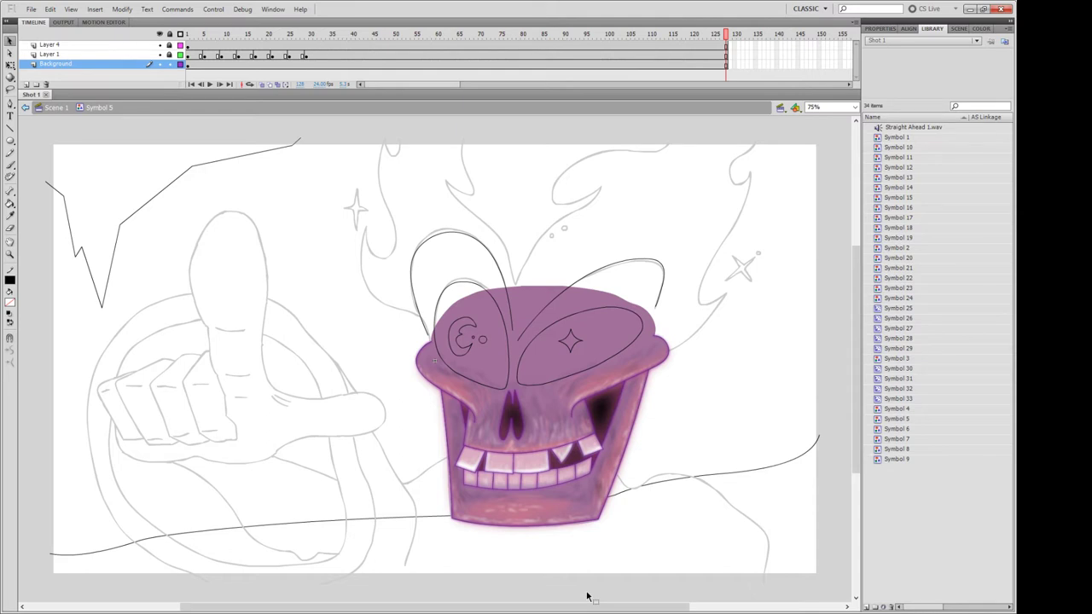
# Show the Skull Bottom layer and drill into the nested skull and eye symbols.
pyautogui.click(187, 44)
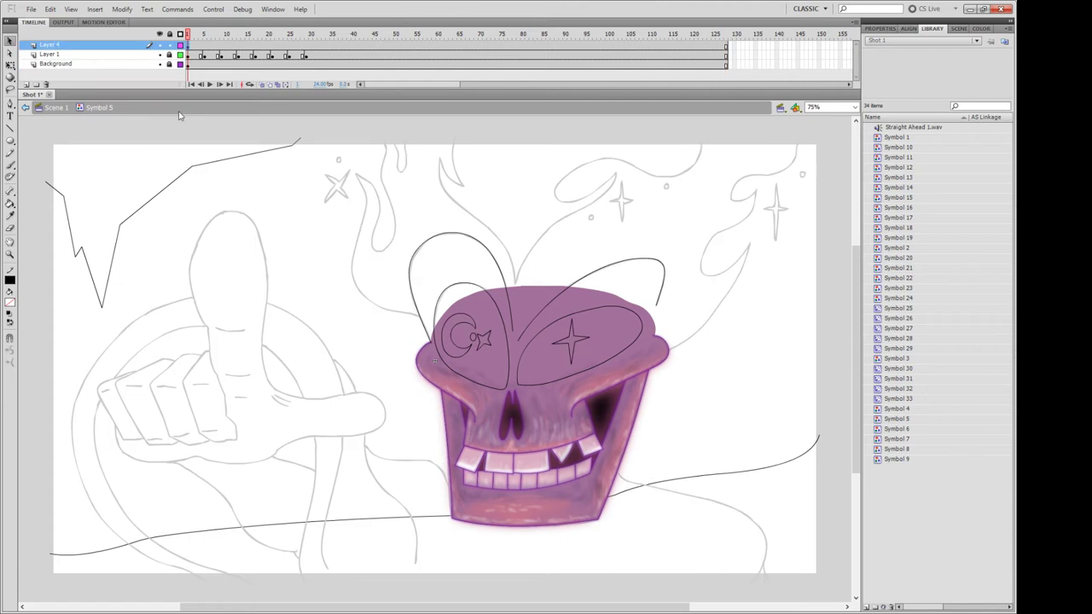
pyautogui.doubleClick(588, 417)
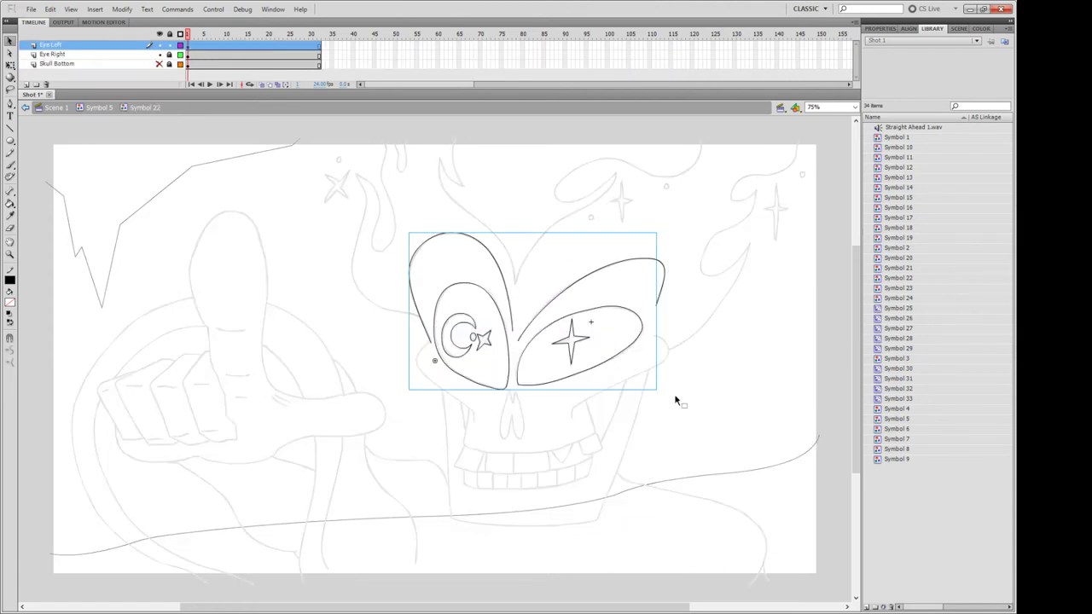
pyautogui.click(674, 398)
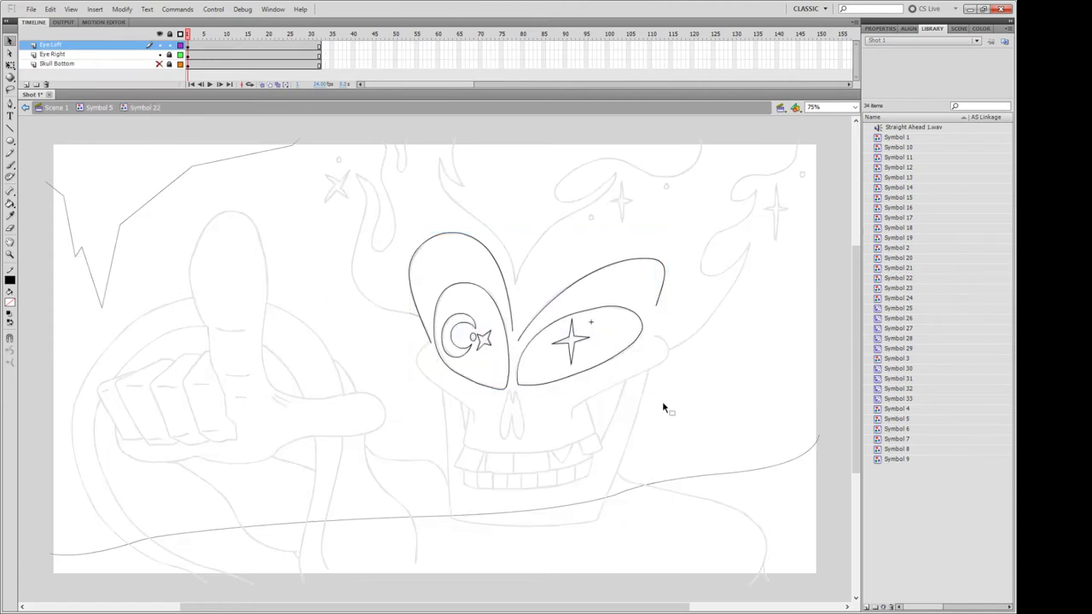
pyautogui.click(158, 64)
pyautogui.click(189, 66)
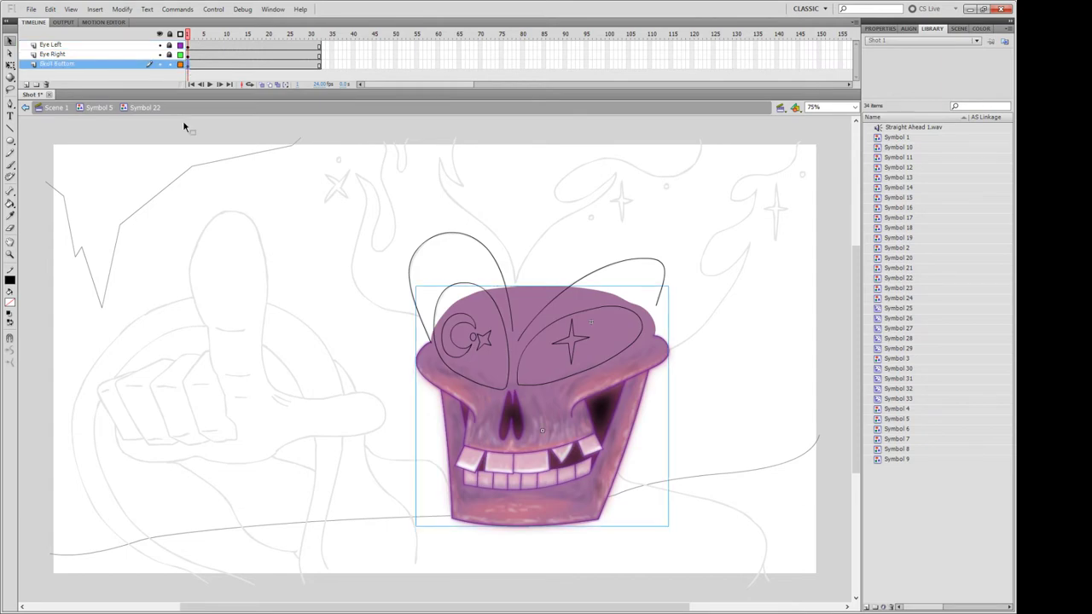
pyautogui.doubleClick(473, 427)
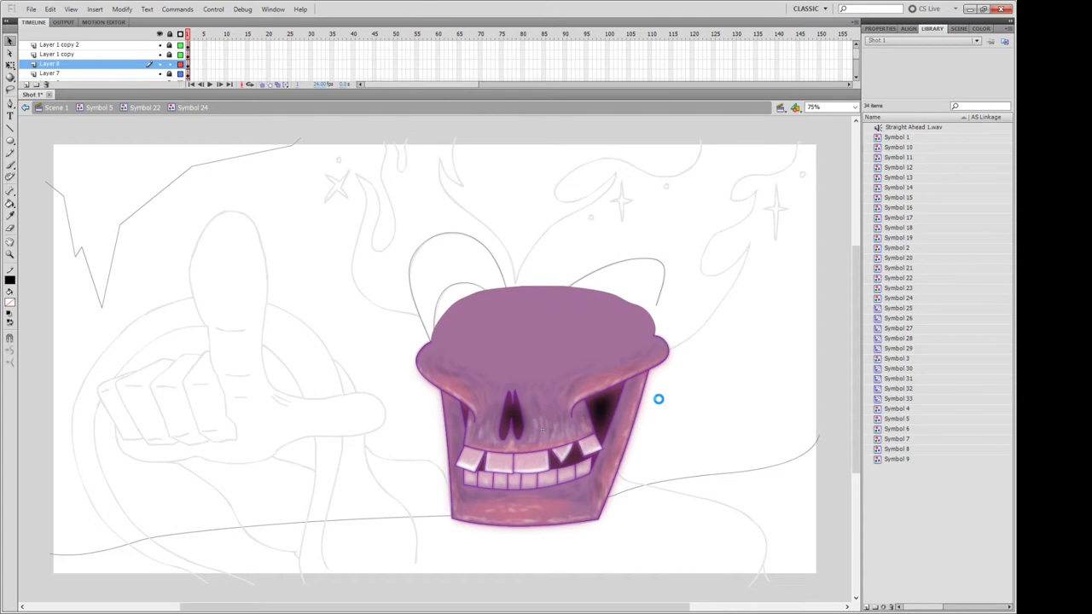
# Step back out of nested Symbols 24 and 22 to edit Symbol 5 again.
pyautogui.doubleClick(728, 414)
pyautogui.doubleClick(735, 435)
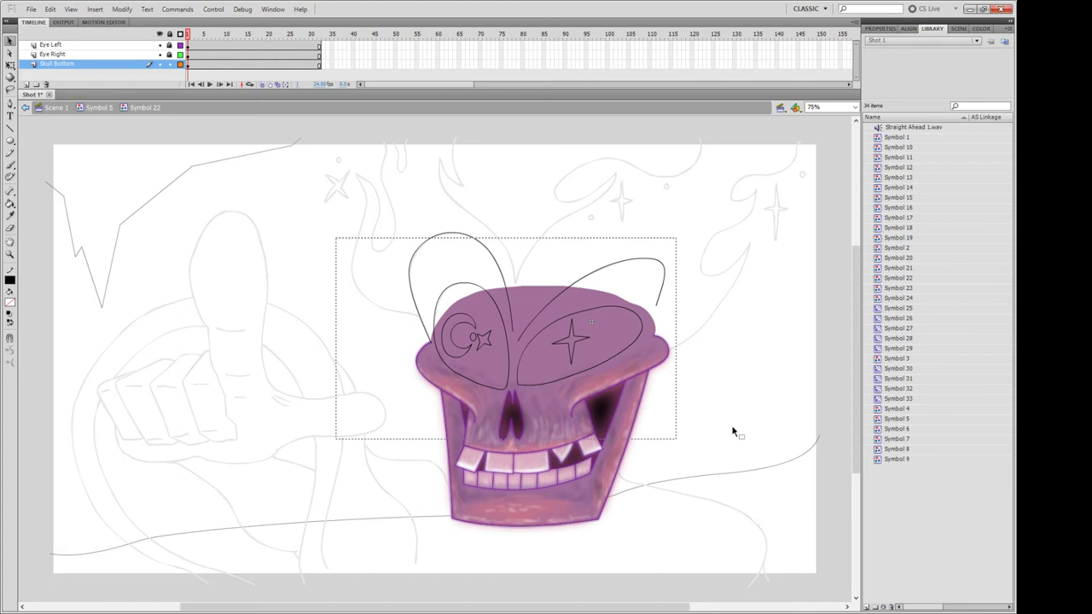
pyautogui.click(735, 475)
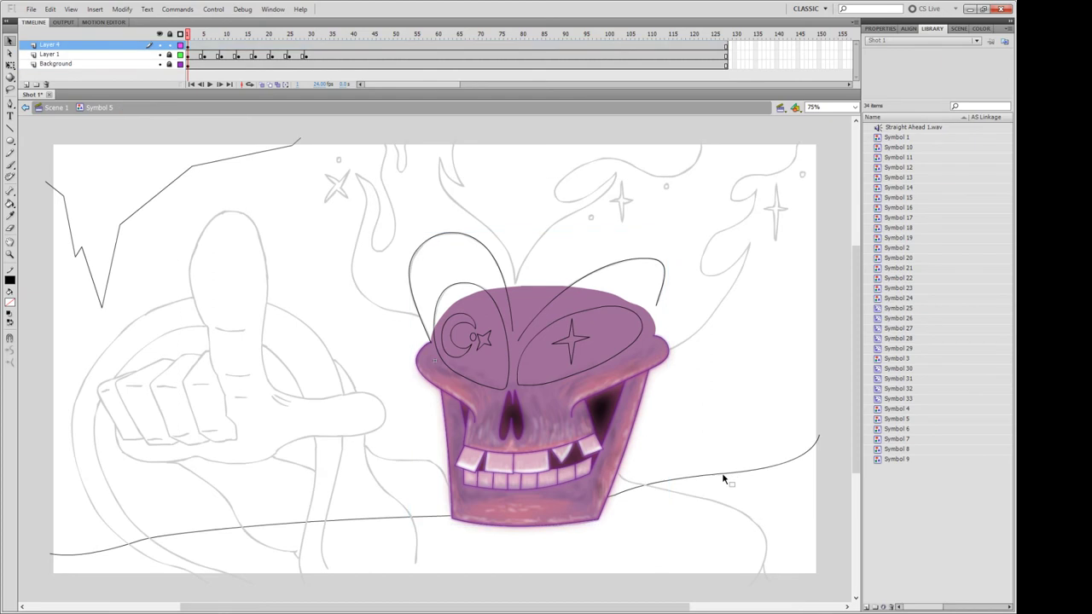
pyautogui.doubleClick(638, 431)
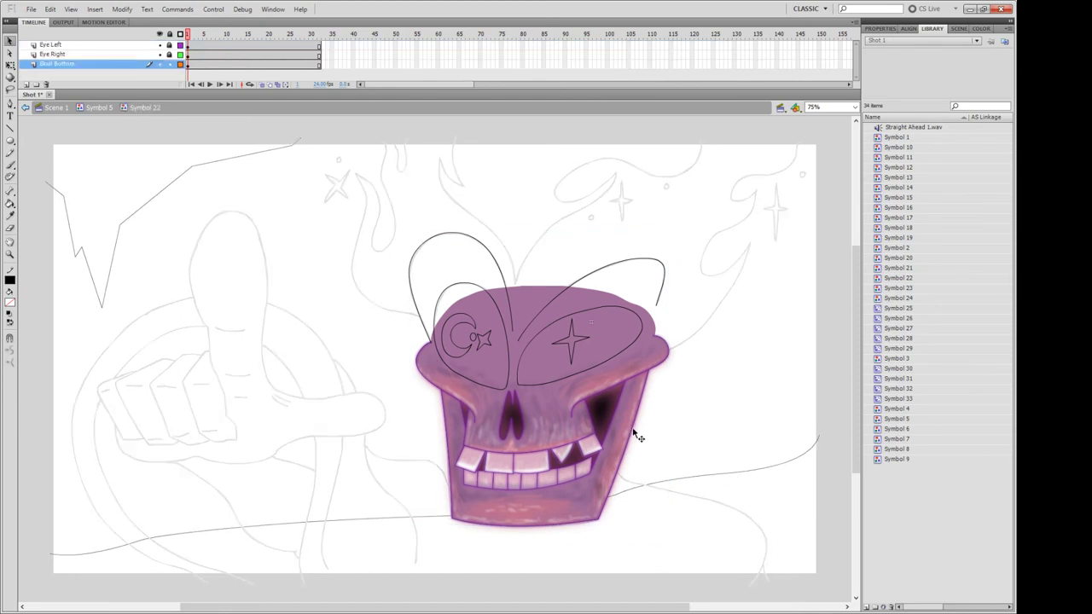
pyautogui.doubleClick(633, 435)
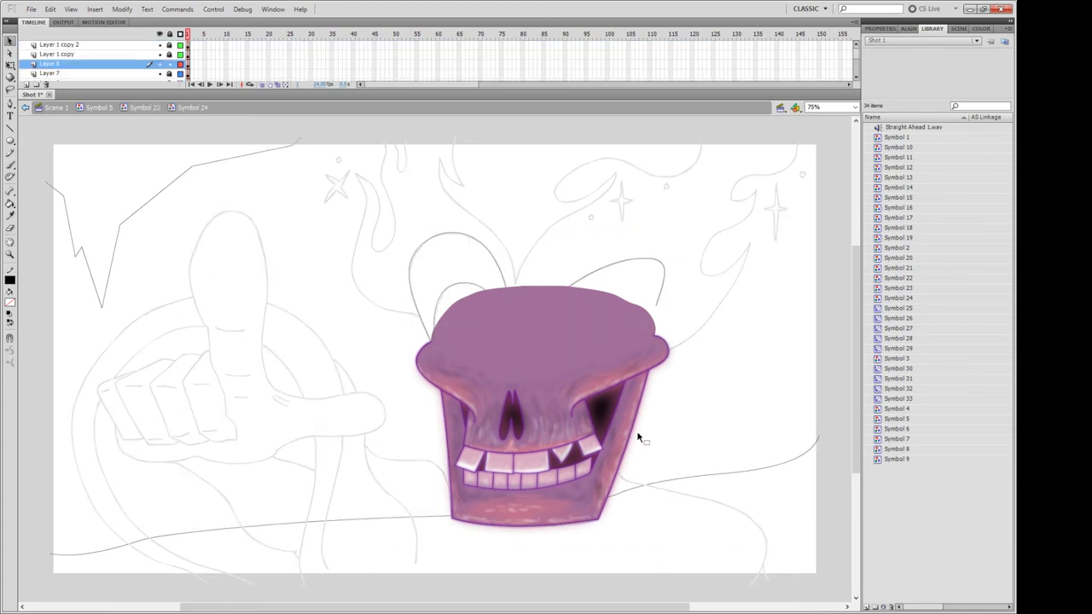
pyautogui.doubleClick(692, 420)
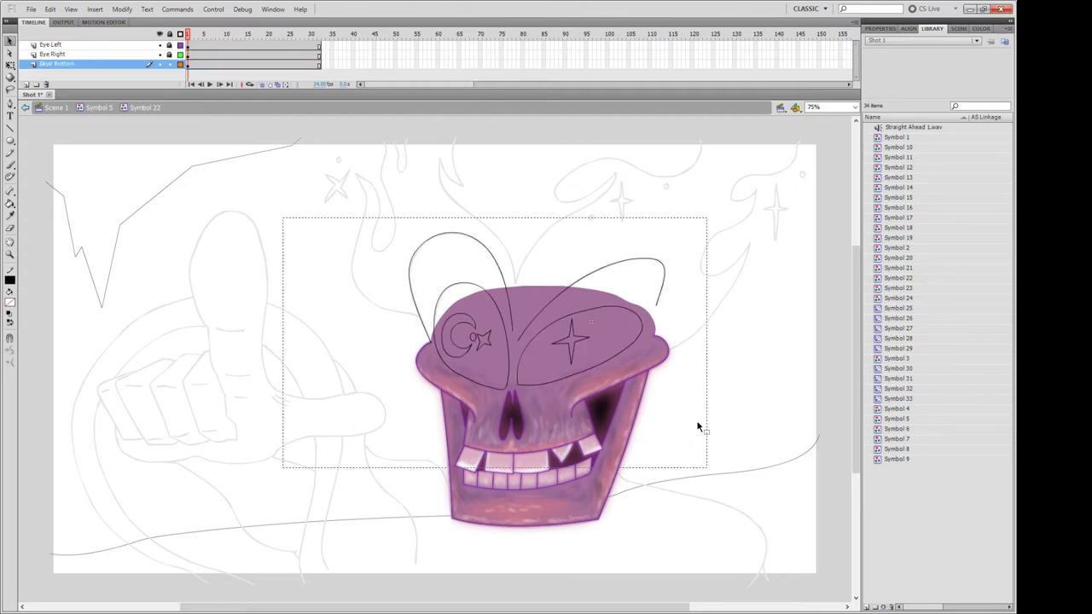
pyautogui.doubleClick(696, 422)
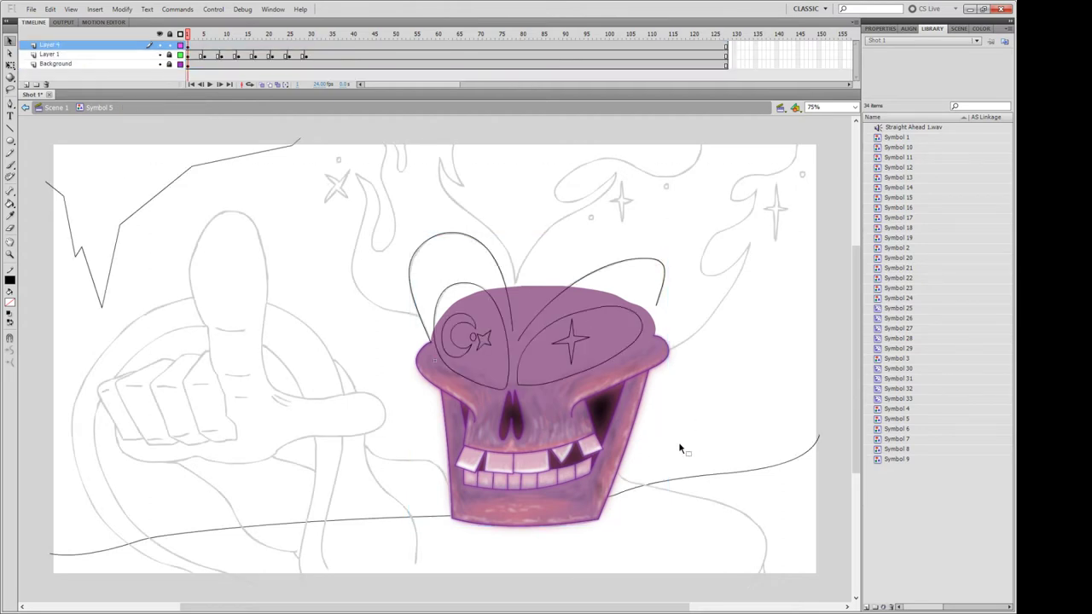
# Color the bottom curve yellow-green and the top-left zigzag brown, then select both lines.
pyautogui.click(189, 64)
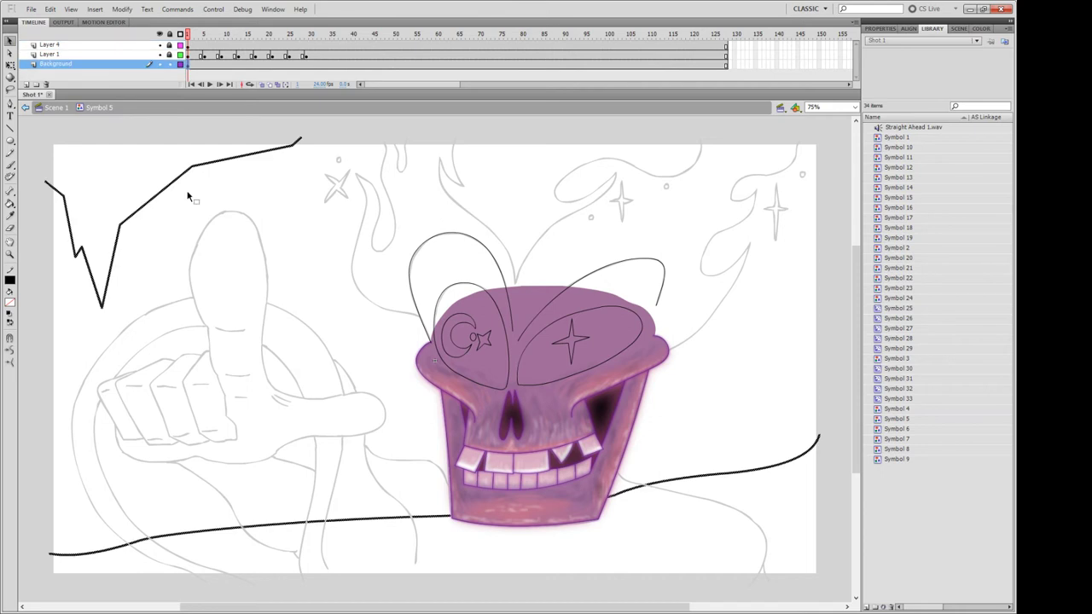
pyautogui.click(698, 488)
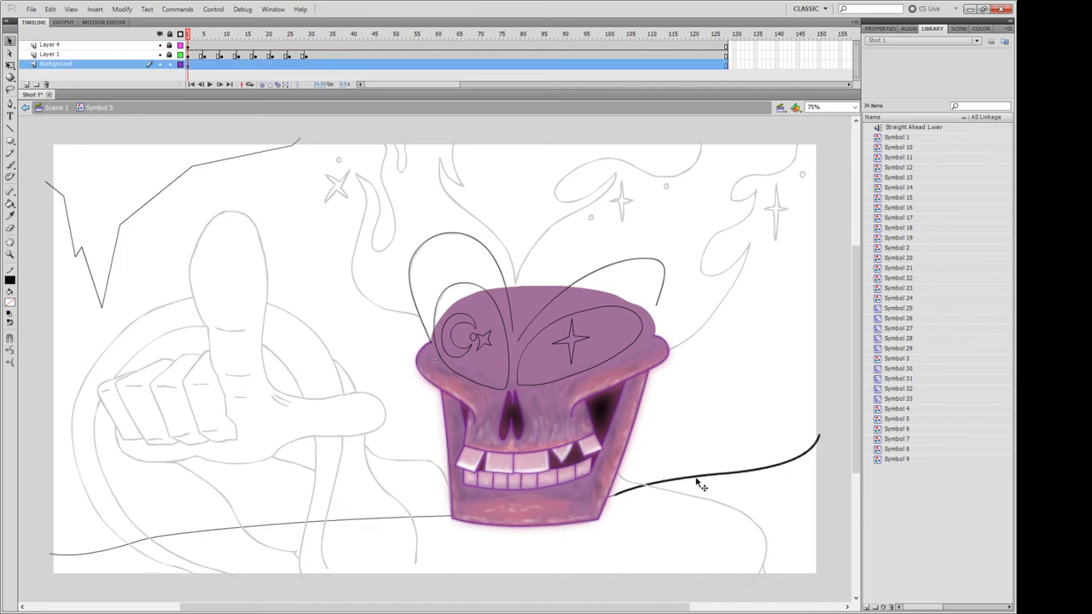
pyautogui.doubleClick(697, 480)
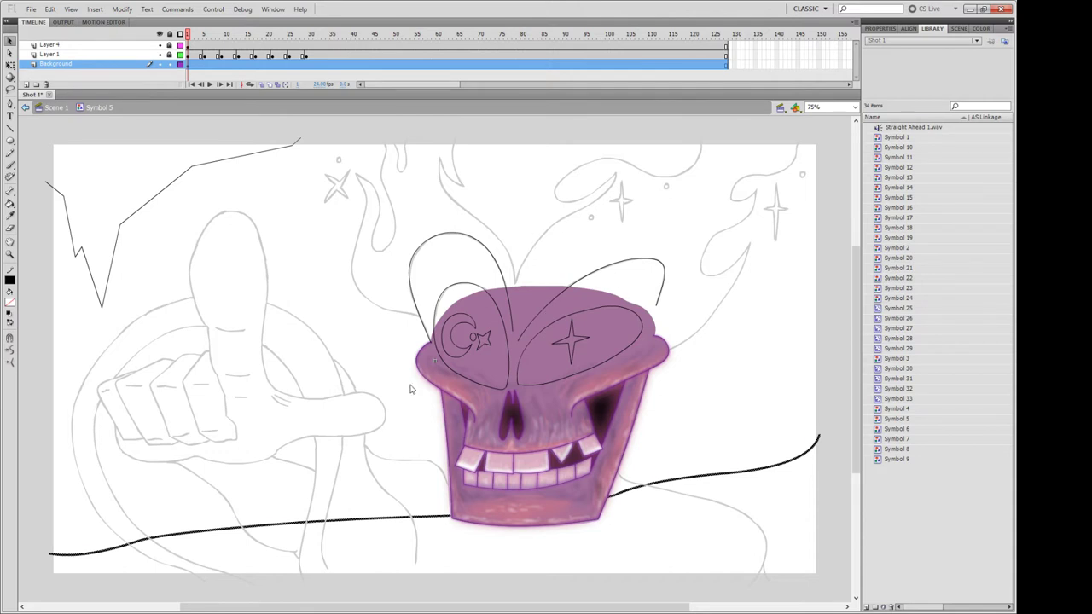
pyautogui.click(405, 428)
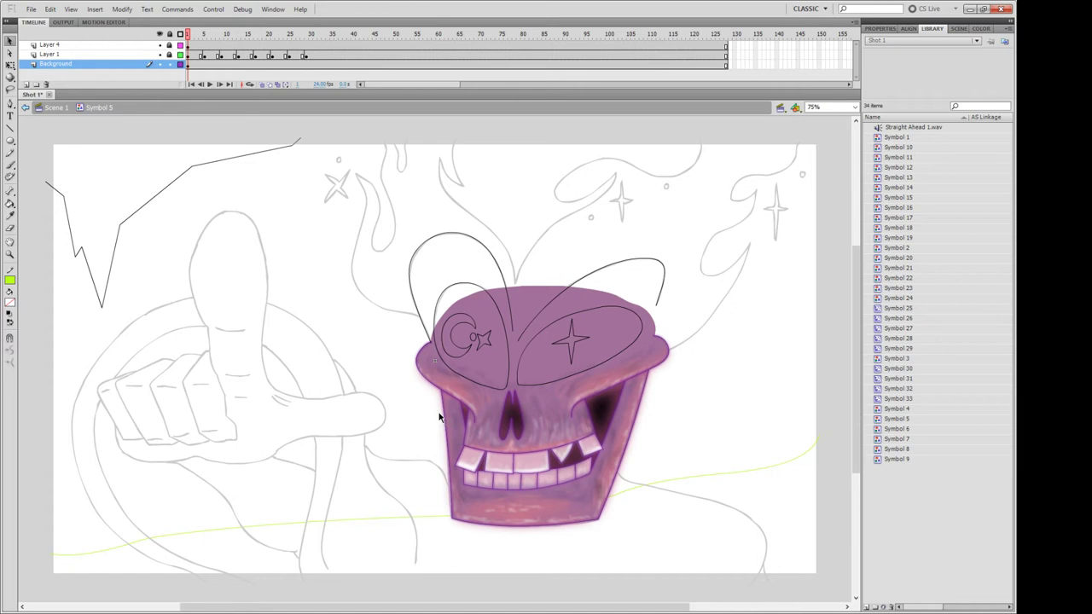
pyautogui.doubleClick(114, 260)
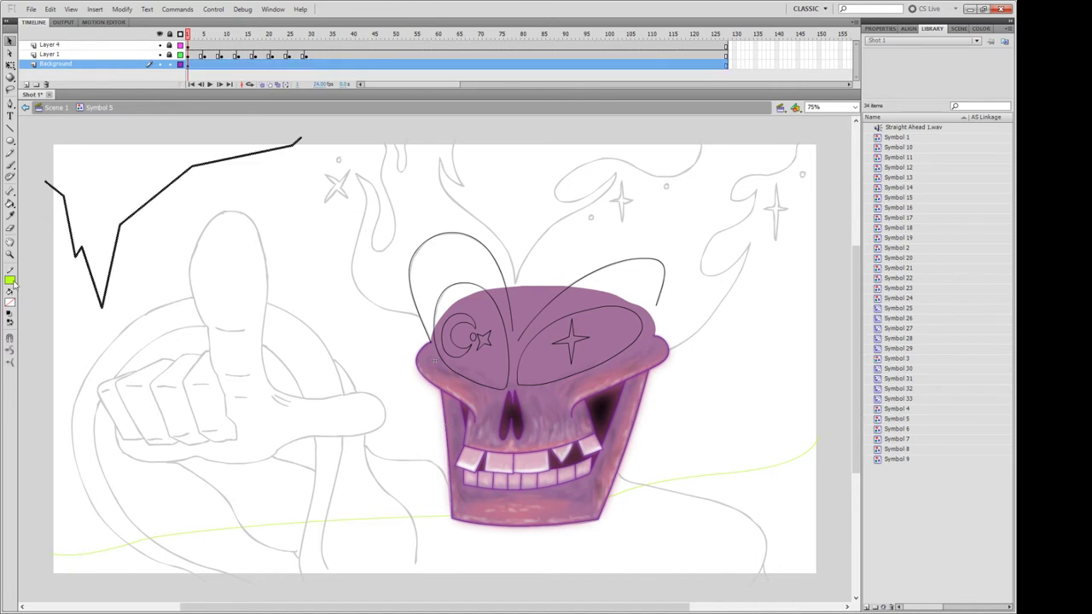
pyautogui.click(140, 300)
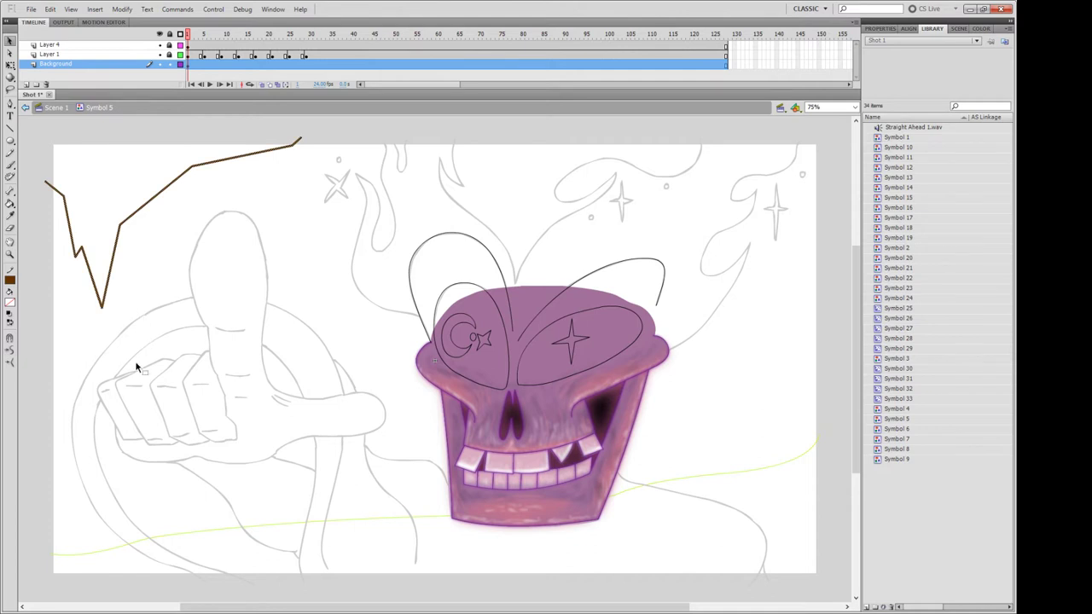
pyautogui.click(189, 65)
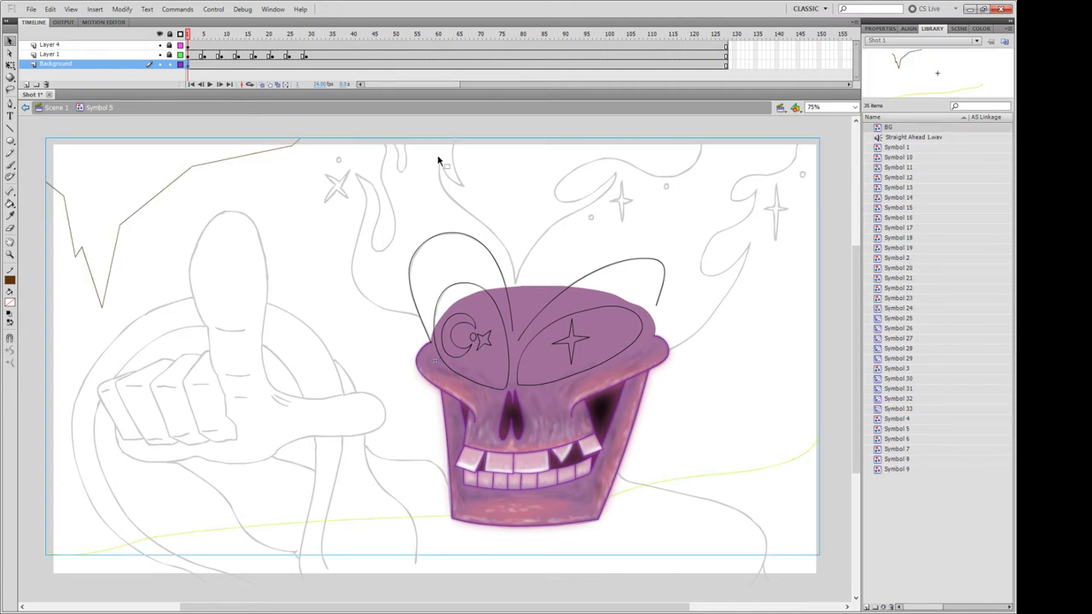
# Inside BG, convert the two lines into Symbol 34 and duplicate their layer as Layer 1 copy.
pyautogui.doubleClick(423, 525)
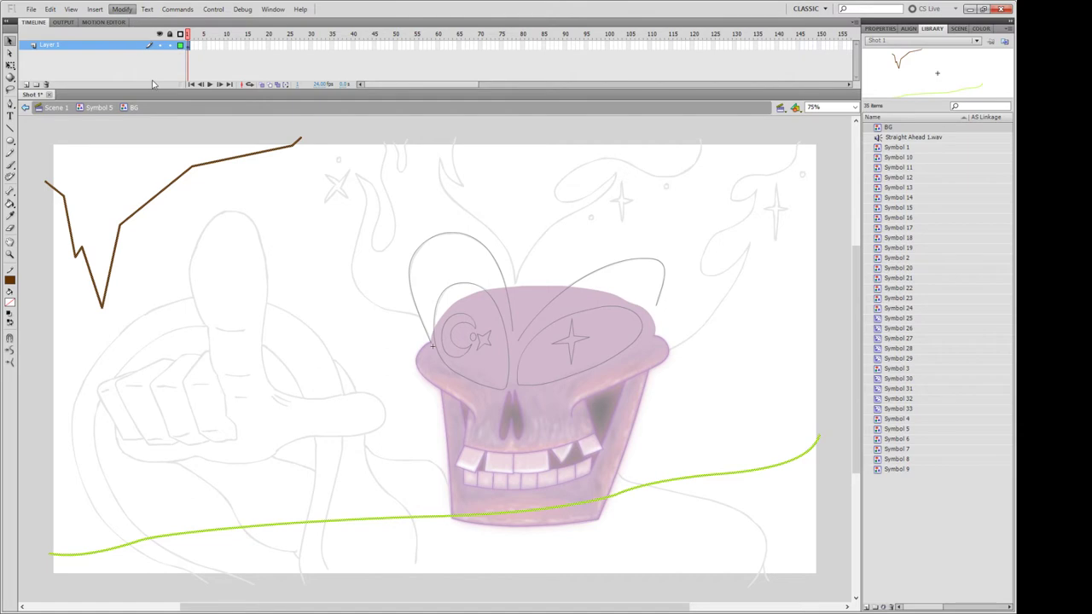
pyautogui.press('F8')
pyautogui.press('Return')
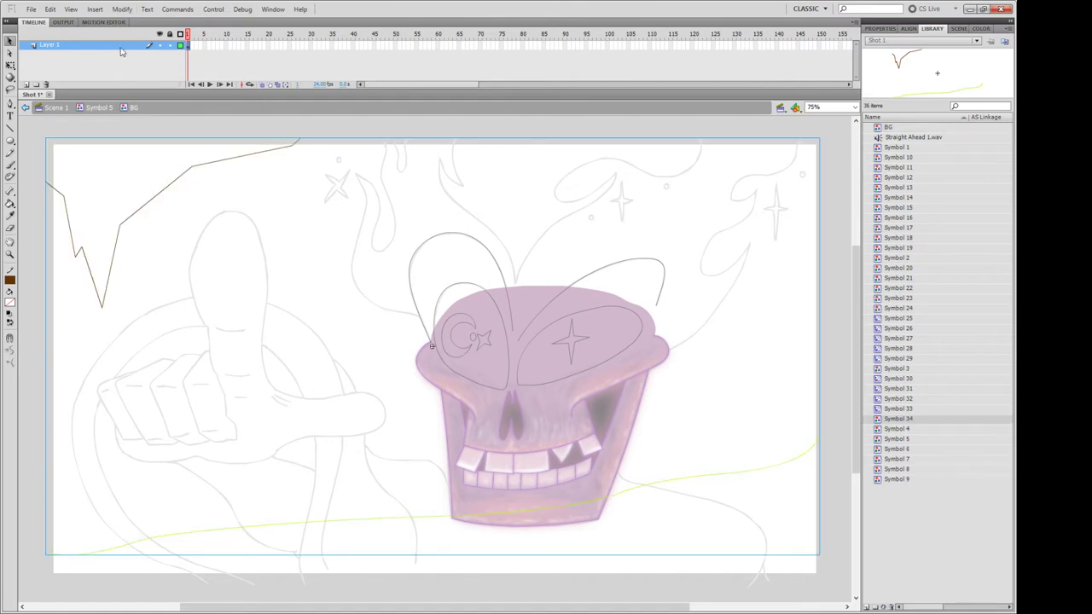
pyautogui.hotkey('ctrl', 'shift', 'd')
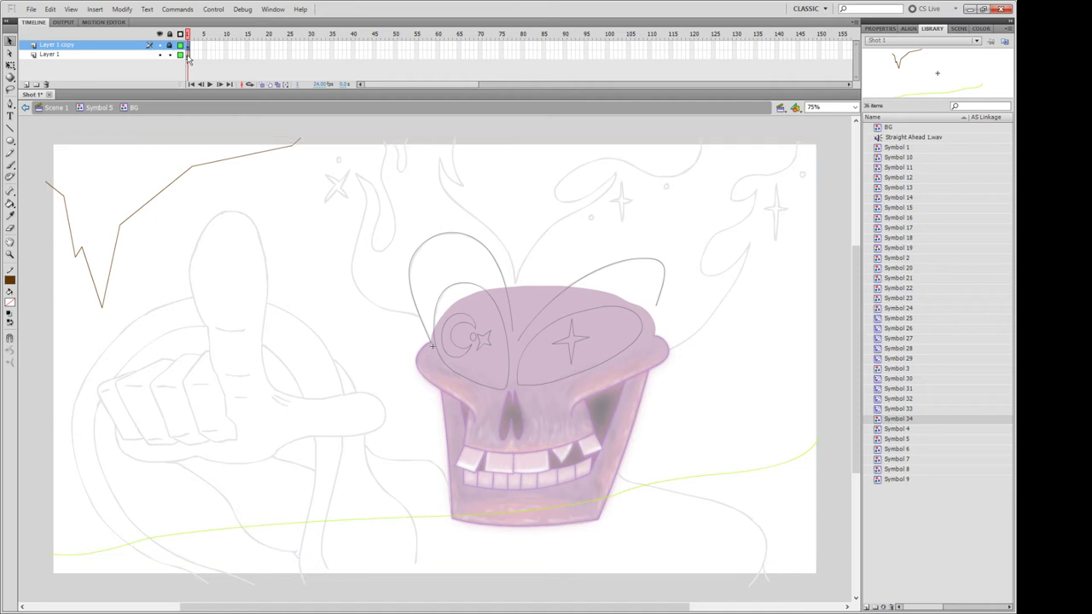
pyautogui.click(189, 55)
pyautogui.click(879, 28)
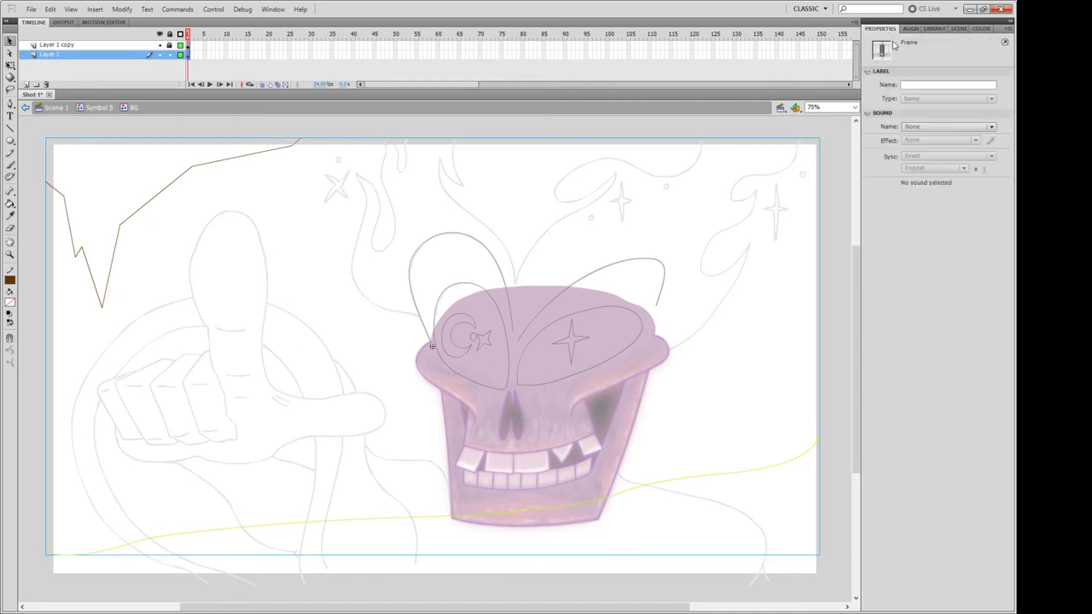
# Make the lines' instance a movie clip with an Adjust Color filter at saturation 100.
pyautogui.click(277, 152)
pyautogui.click(949, 58)
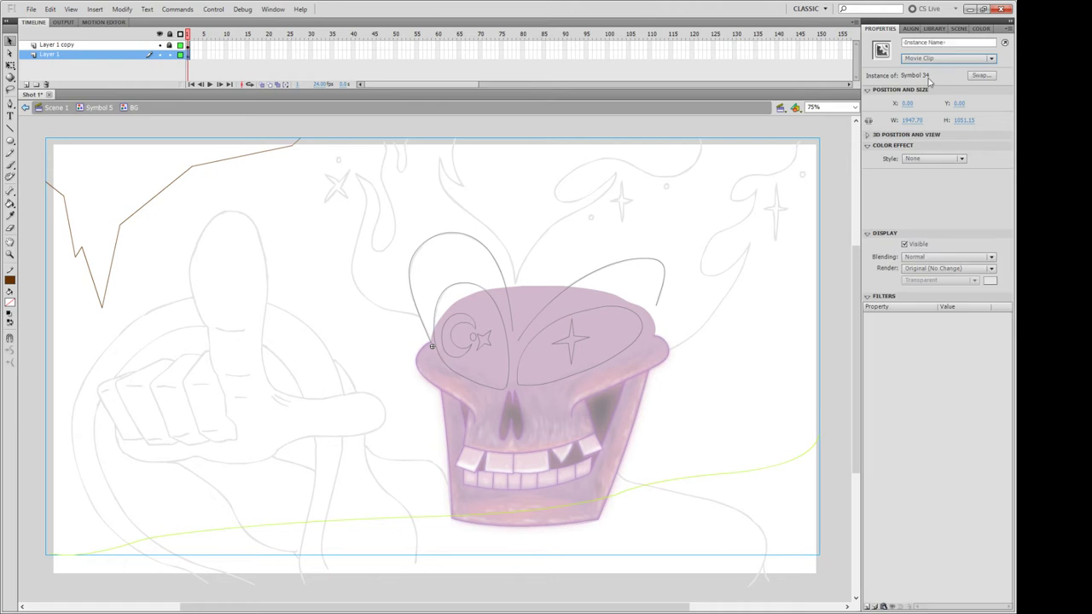
pyautogui.click(869, 606)
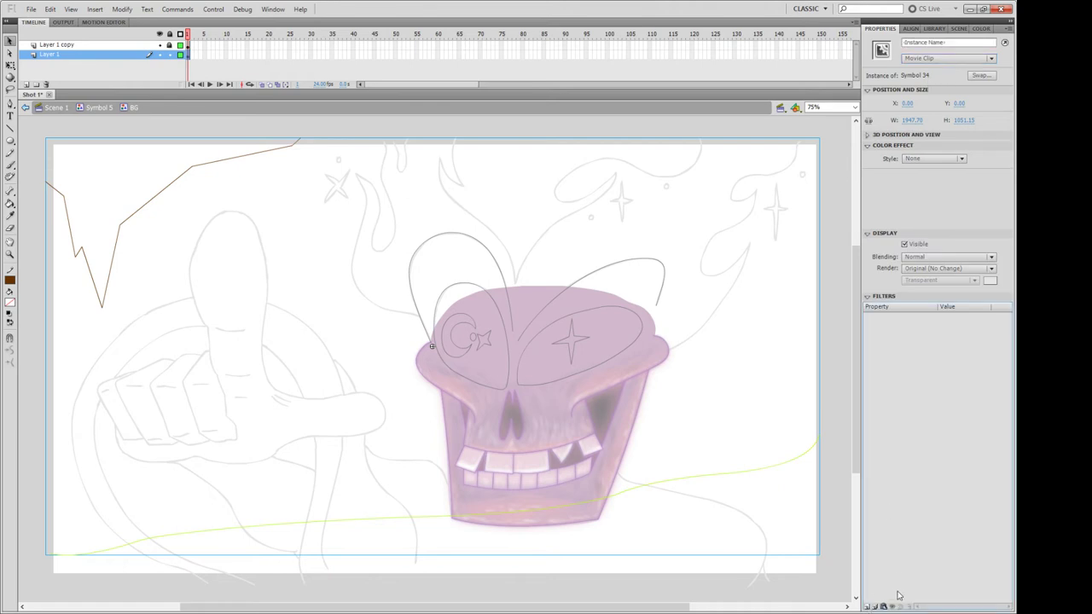
pyautogui.click(899, 597)
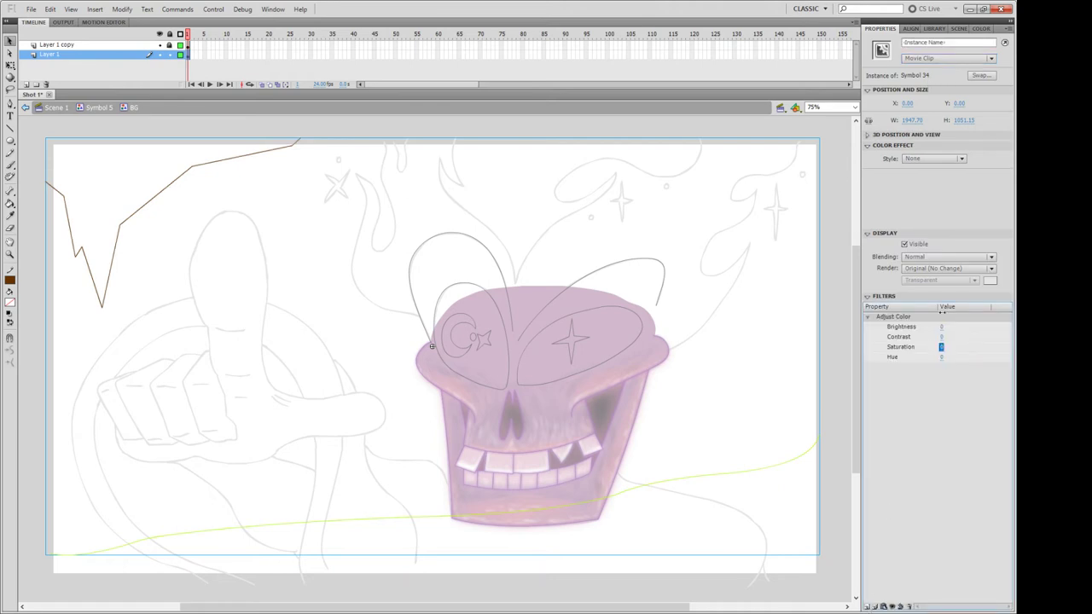
pyautogui.moveTo(940, 347); pyautogui.dragTo(946, 297)
# Add a High-quality Blur filter to the lines' movie clip.
pyautogui.click(869, 607)
pyautogui.click(897, 546)
pyautogui.click(968, 399)
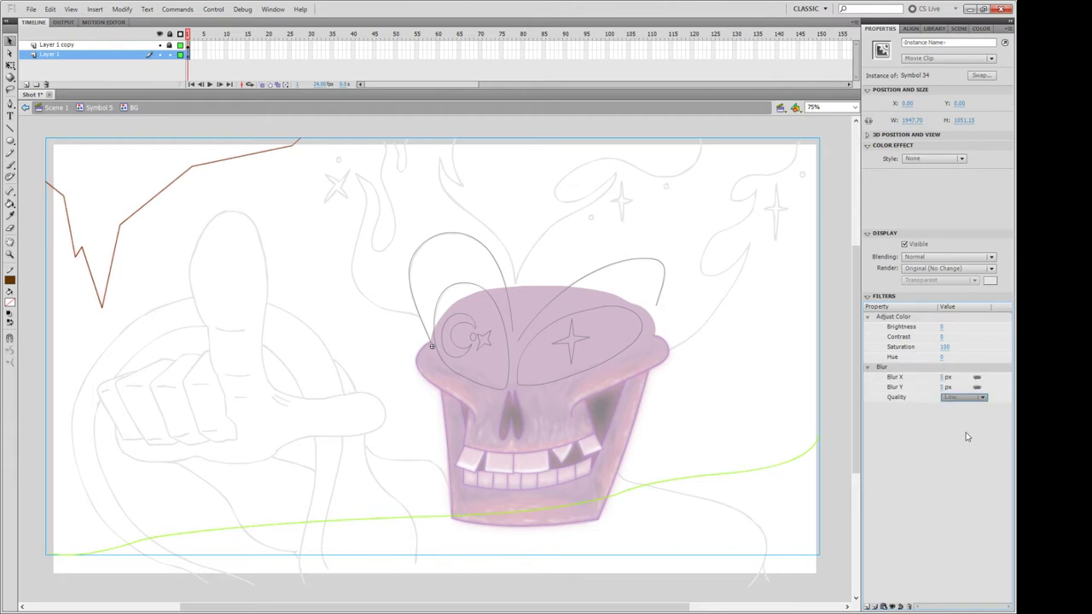
pyautogui.click(967, 433)
pyautogui.click(815, 384)
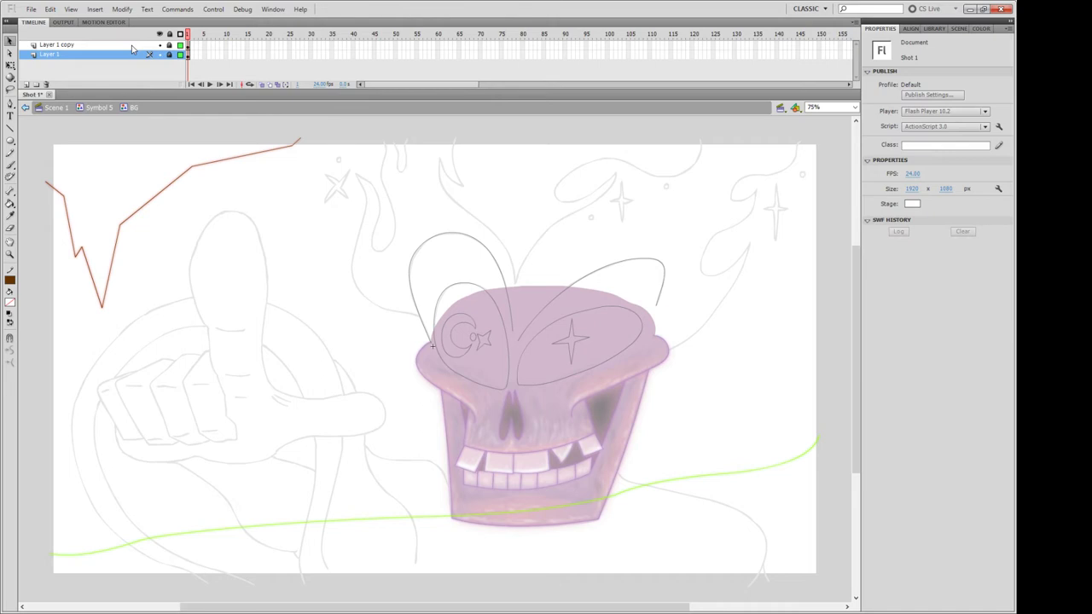
# Duplicate Layer 1 copy and move Layer 1 copy 2 to the bottom of the stack.
pyautogui.moveTo(131, 45)
pyautogui.mouseDown()
pyautogui.moveTo(137, 62)
pyautogui.moveTo(130, 49)
pyautogui.mouseUp()
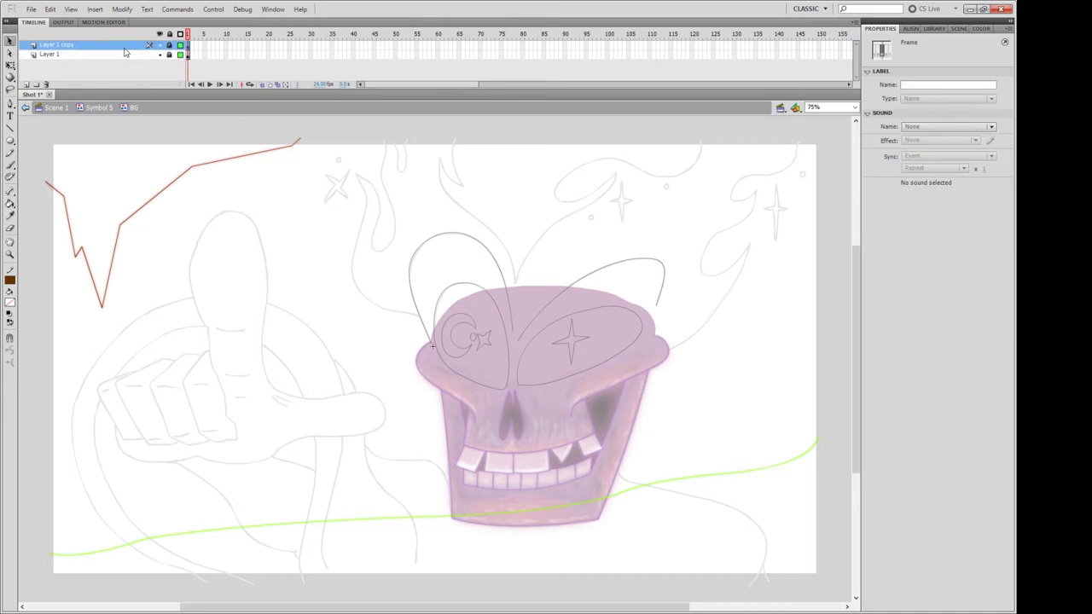
pyautogui.hotkey('ctrl', 'd')
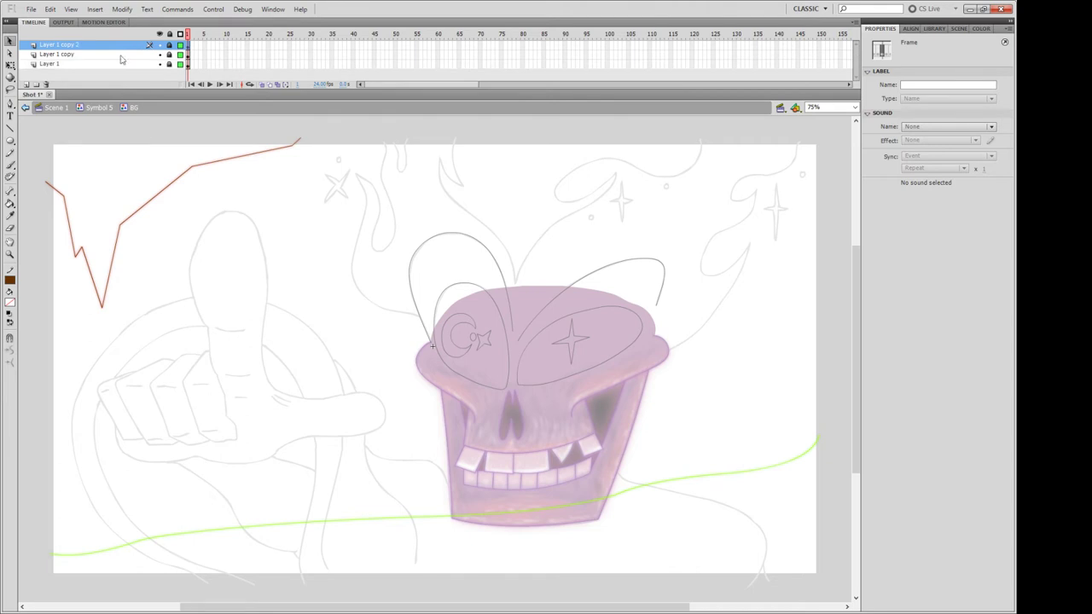
pyautogui.moveTo(124, 46); pyautogui.dragTo(124, 76)
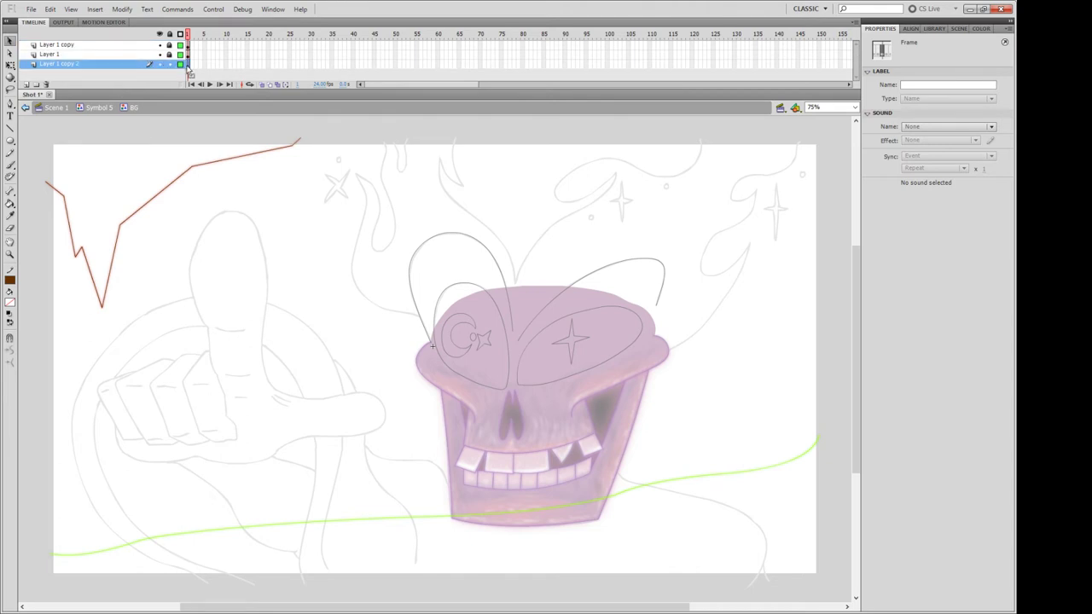
# Deselect everything on the bottom copy layer and pick the Line tool.
pyautogui.click(189, 66)
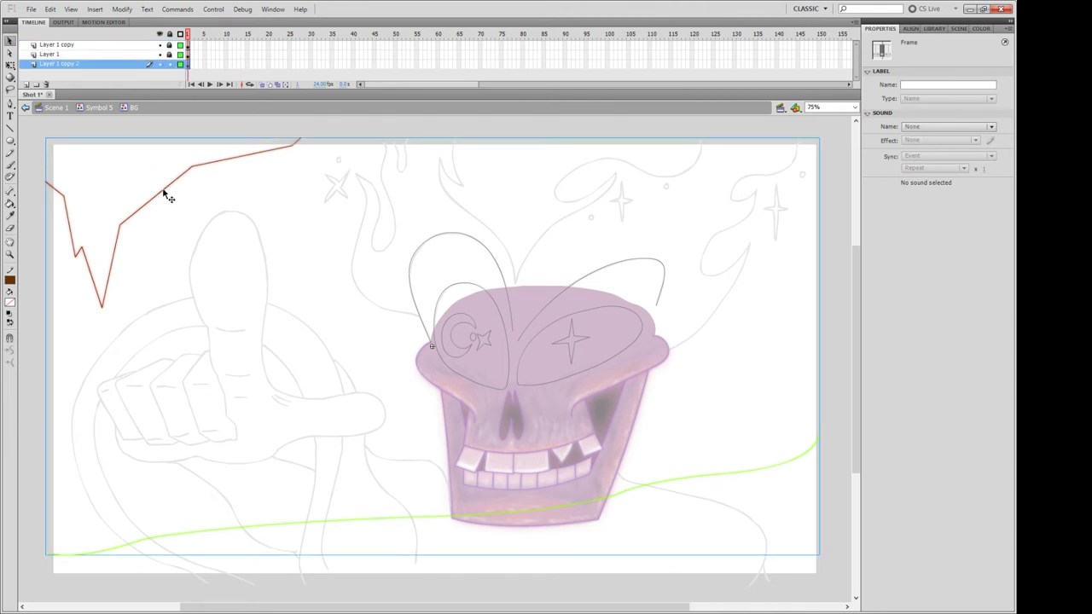
pyautogui.click(164, 192)
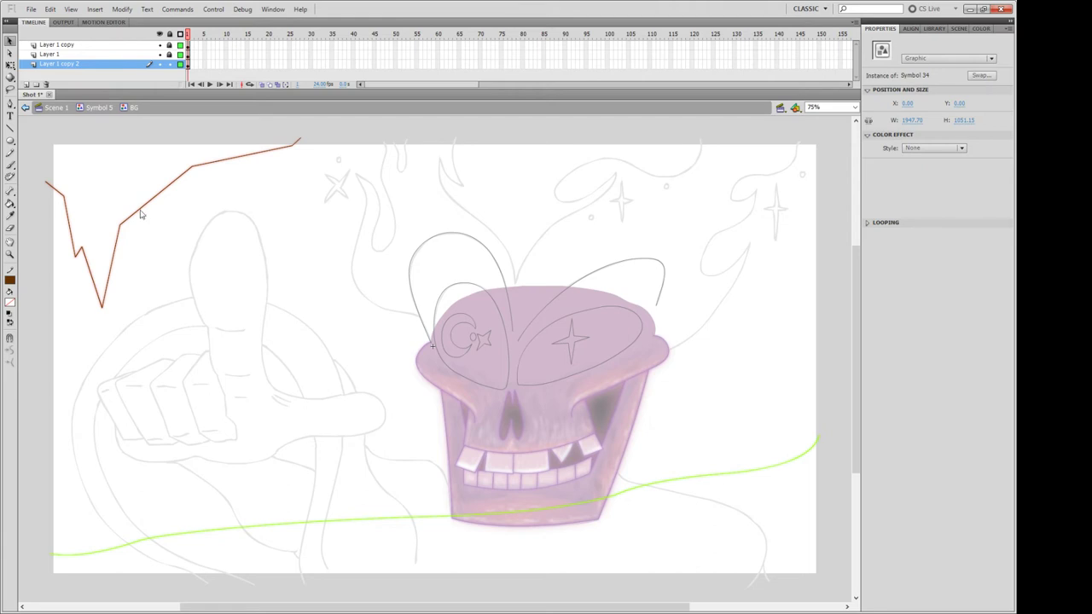
pyautogui.click(143, 215)
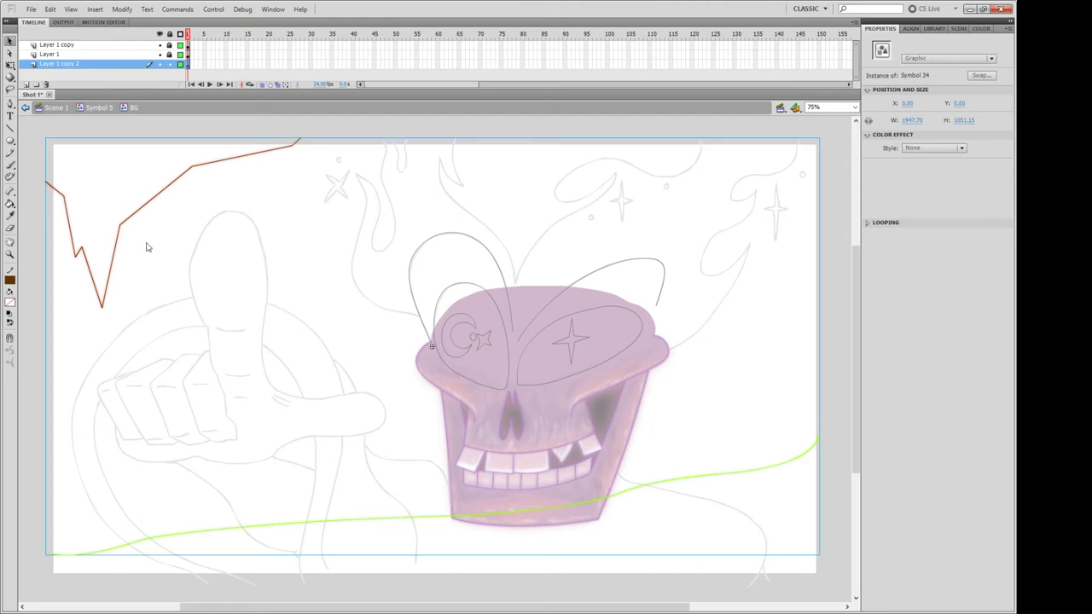
pyautogui.click(190, 394)
pyautogui.click(161, 336)
pyautogui.click(10, 165)
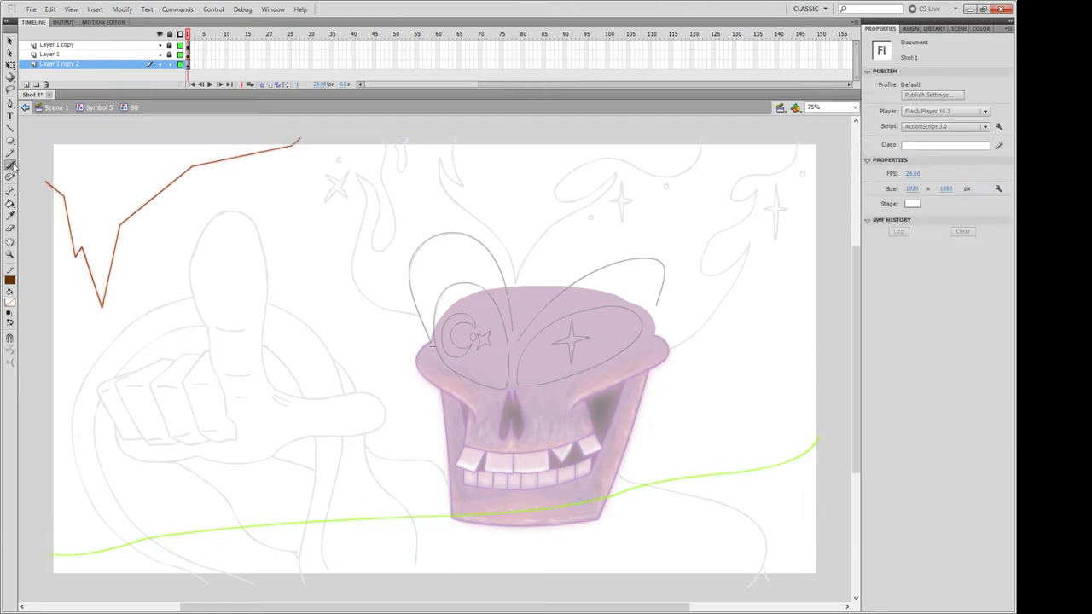
pyautogui.click(10, 126)
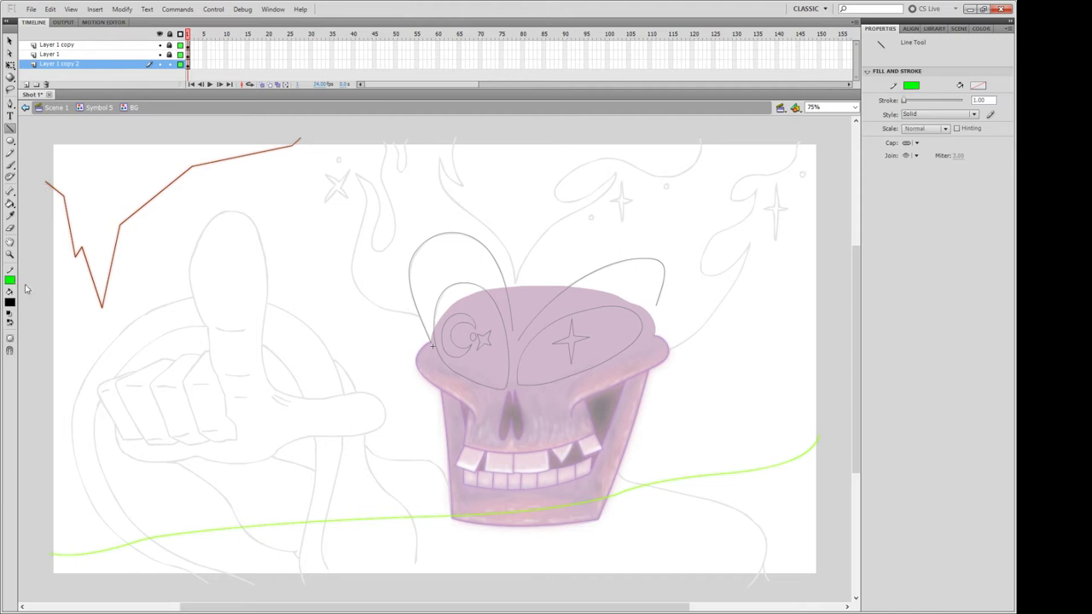
# Draw black lines along the left and top stage edges to the red line's end.
pyautogui.click(23, 297)
pyautogui.moveTo(51, 145); pyautogui.dragTo(53, 126)
pyautogui.moveTo(293, 141); pyautogui.dragTo(49, 143)
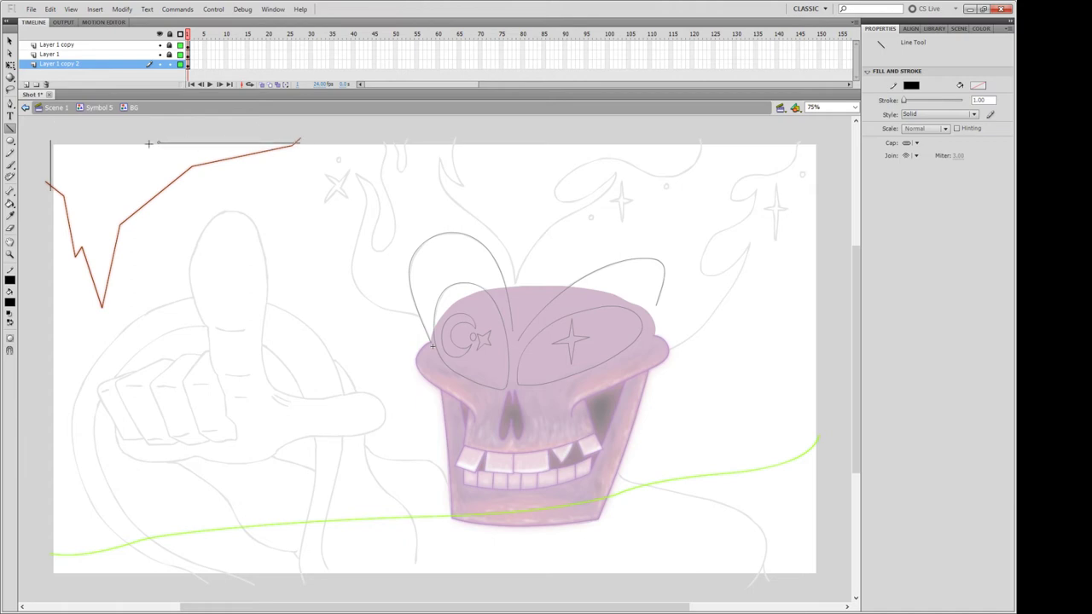
pyautogui.hotkey('ctrl', 'z')
pyautogui.moveTo(51, 143); pyautogui.dragTo(293, 149)
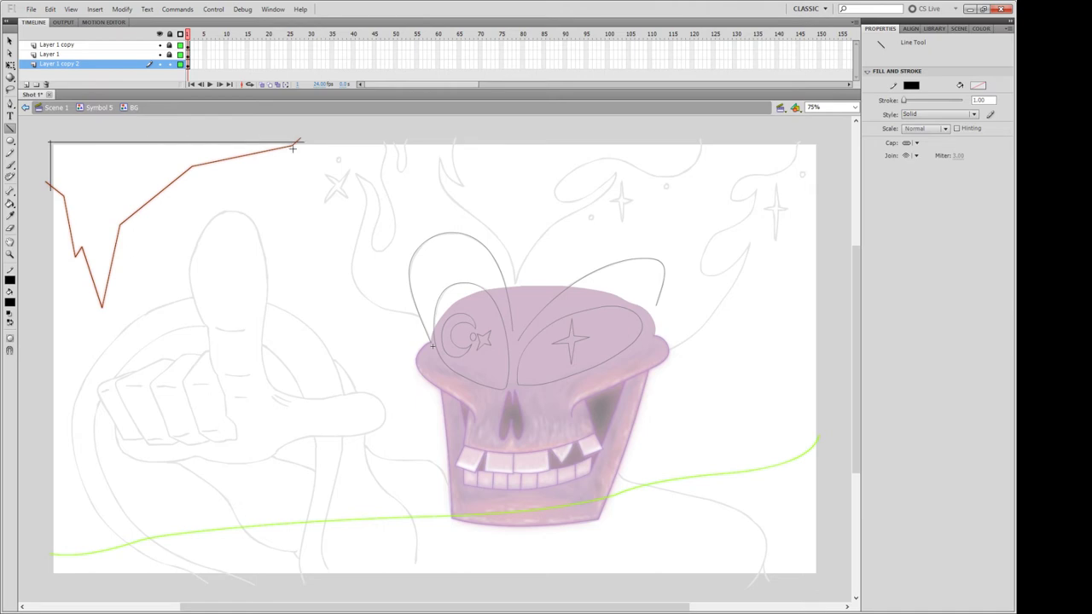
# Restore the black edge lines after a test delete, then hide Layer 1 copy and Layer 1.
pyautogui.press('v')
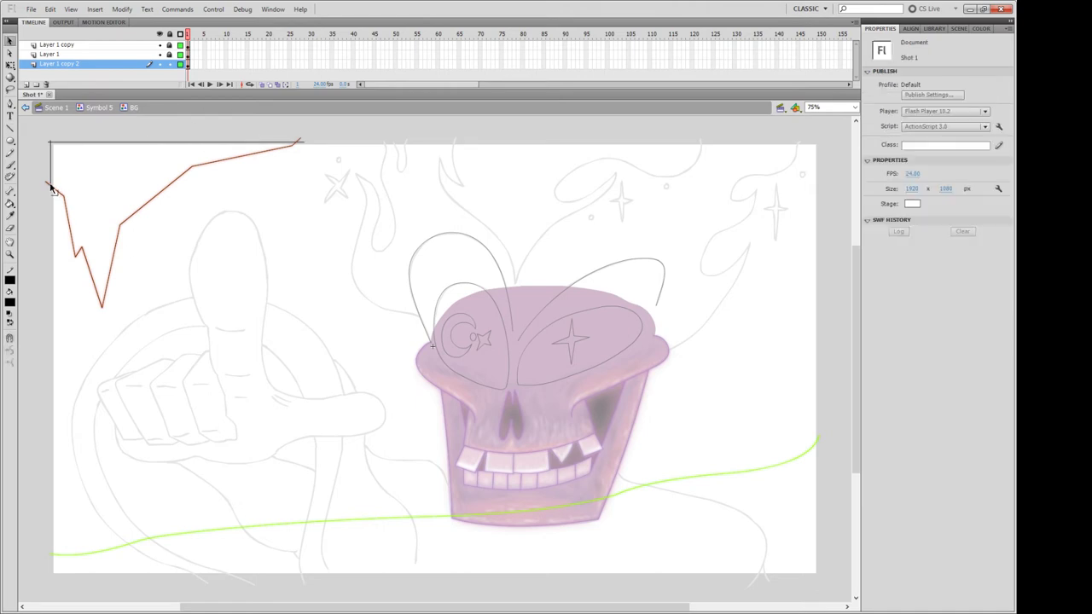
pyautogui.doubleClick(51, 185)
pyautogui.press('Delete')
pyautogui.hotkey('ctrl', 'z')
pyautogui.moveTo(158, 45); pyautogui.dragTo(161, 64)
pyautogui.click(159, 54)
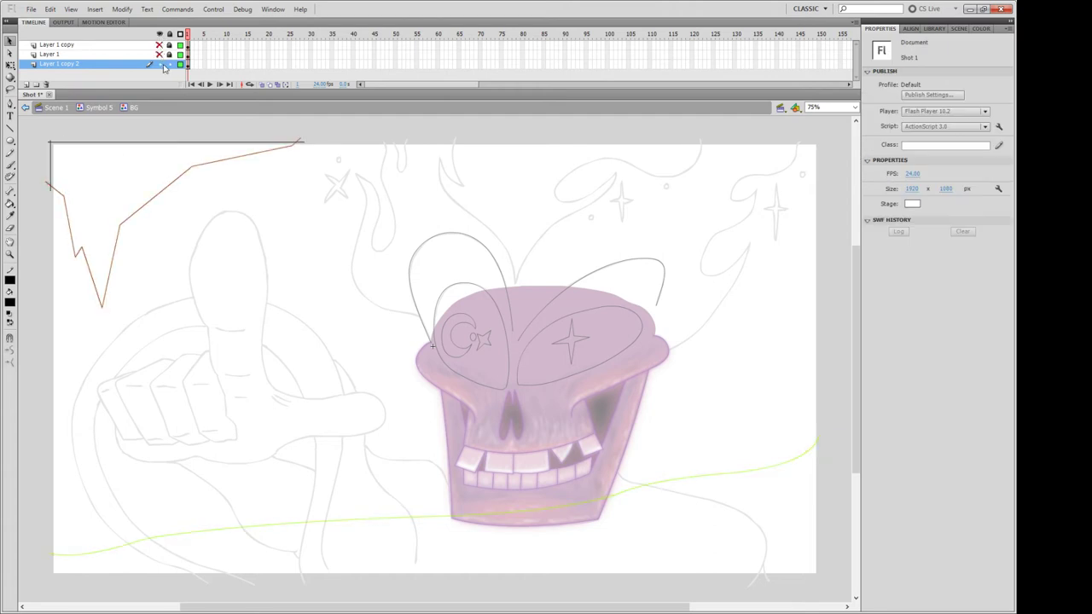
# Inspect the top-left corner pieces and where the top line meets the red line.
pyautogui.click(51, 189)
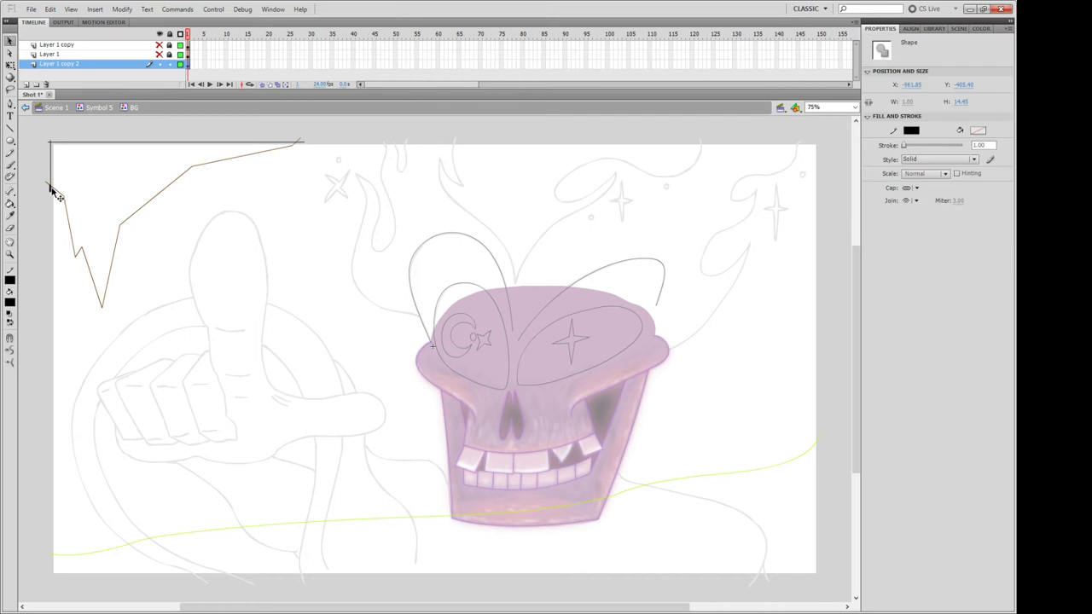
pyautogui.click(54, 167)
pyautogui.click(51, 145)
pyautogui.click(265, 138)
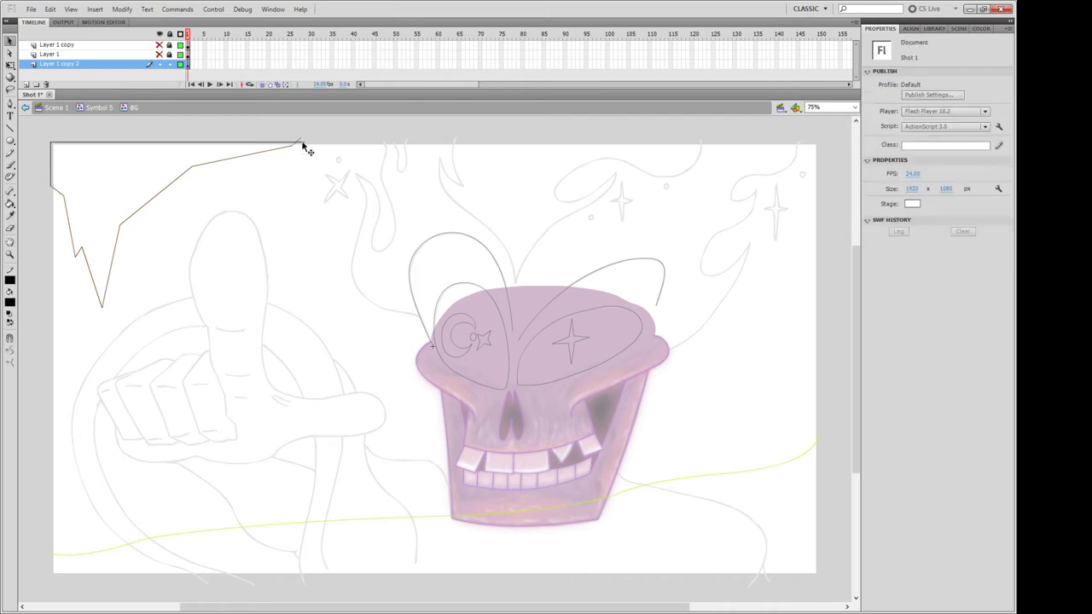
pyautogui.click(302, 145)
pyautogui.click(303, 150)
pyautogui.click(309, 163)
pyautogui.press('n')
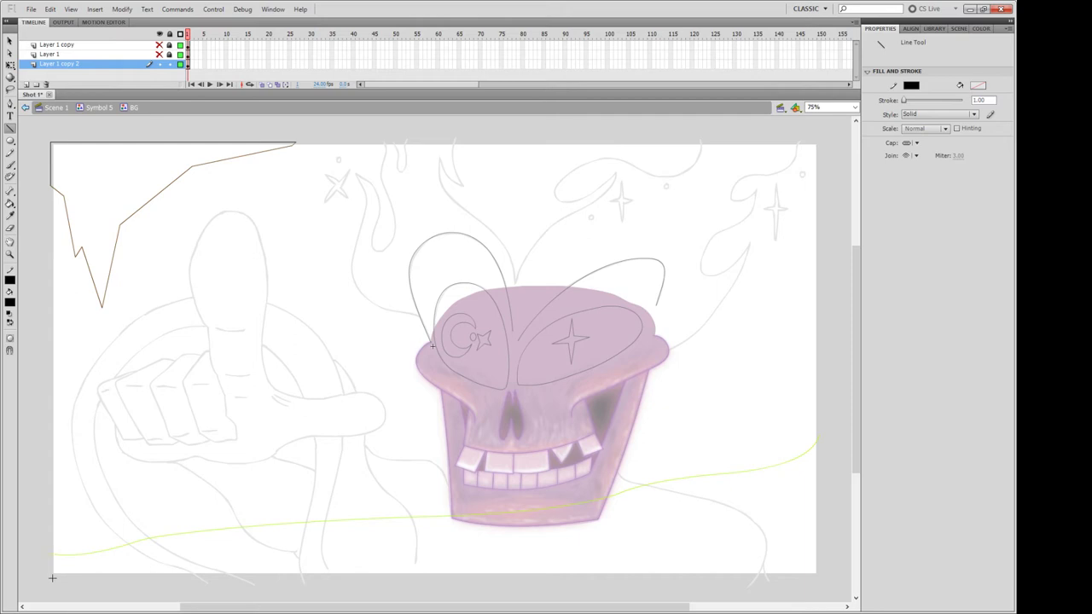
# Draw black lines along the bottom edge and up the right edge to the green curve's end.
pyautogui.moveTo(191, 590)
pyautogui.mouseDown()
pyautogui.moveTo(49, 574)
pyautogui.moveTo(825, 537)
pyautogui.mouseUp()
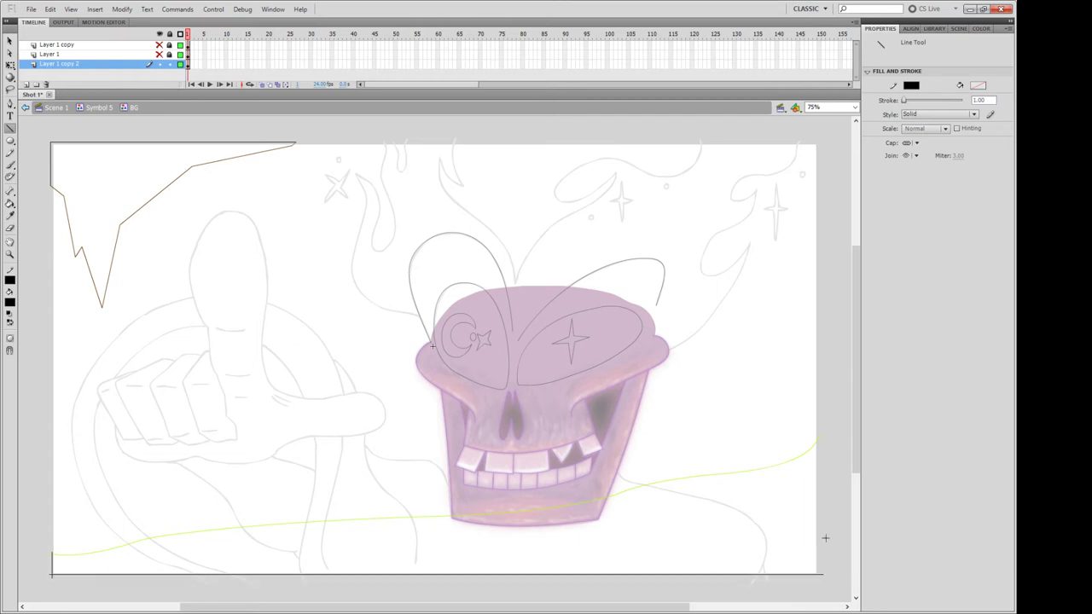
pyautogui.moveTo(817, 436); pyautogui.dragTo(818, 574)
pyautogui.press('v')
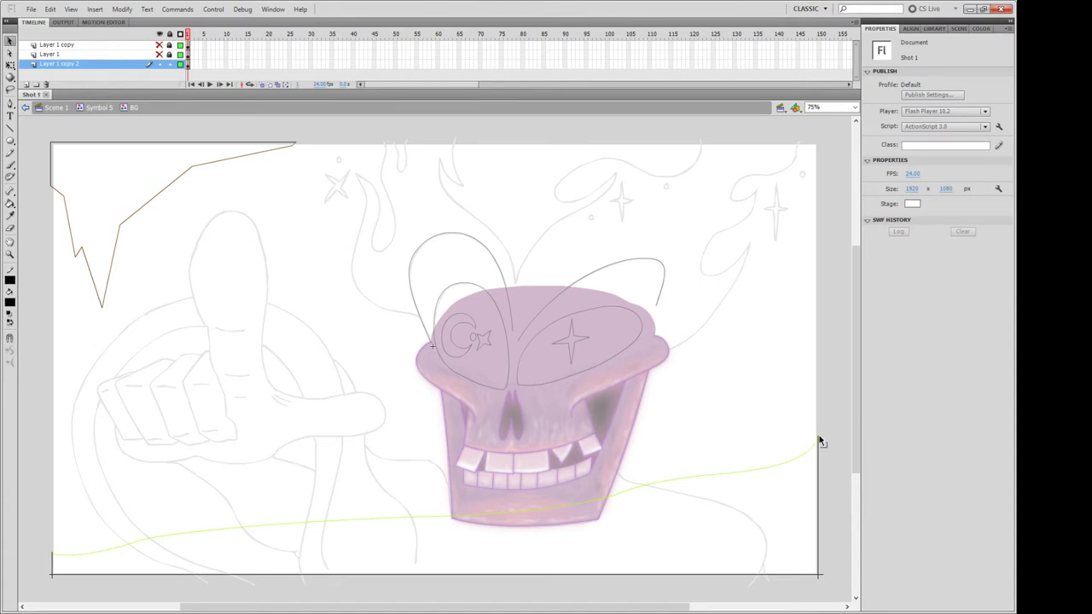
pyautogui.click(819, 442)
pyautogui.click(828, 548)
# Exit and re-enter BG for in-place editing with the Selection tool active.
pyautogui.doubleClick(827, 389)
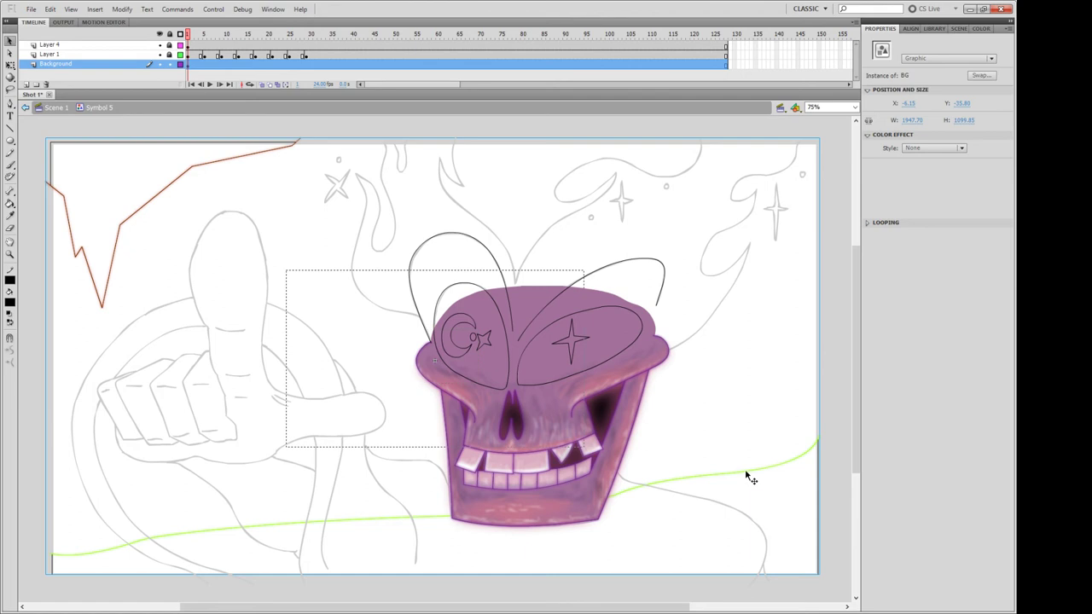
pyautogui.doubleClick(745, 474)
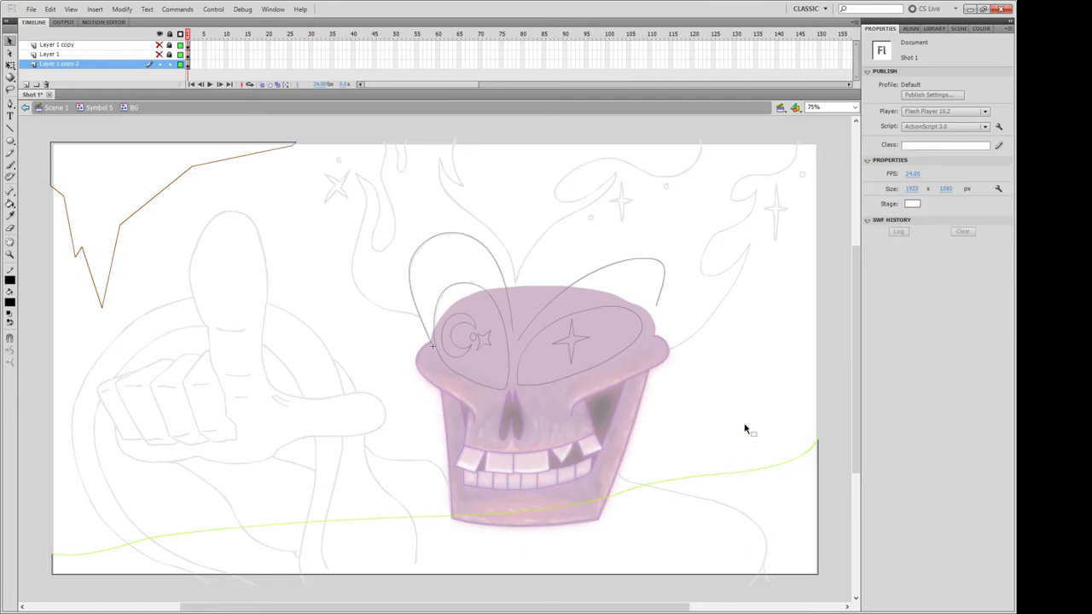
pyautogui.click(10, 215)
pyautogui.click(11, 41)
# Add a new layer and copy Layer 1 copy 2's frame onto it.
pyautogui.moveTo(139, 66); pyautogui.dragTo(162, 88)
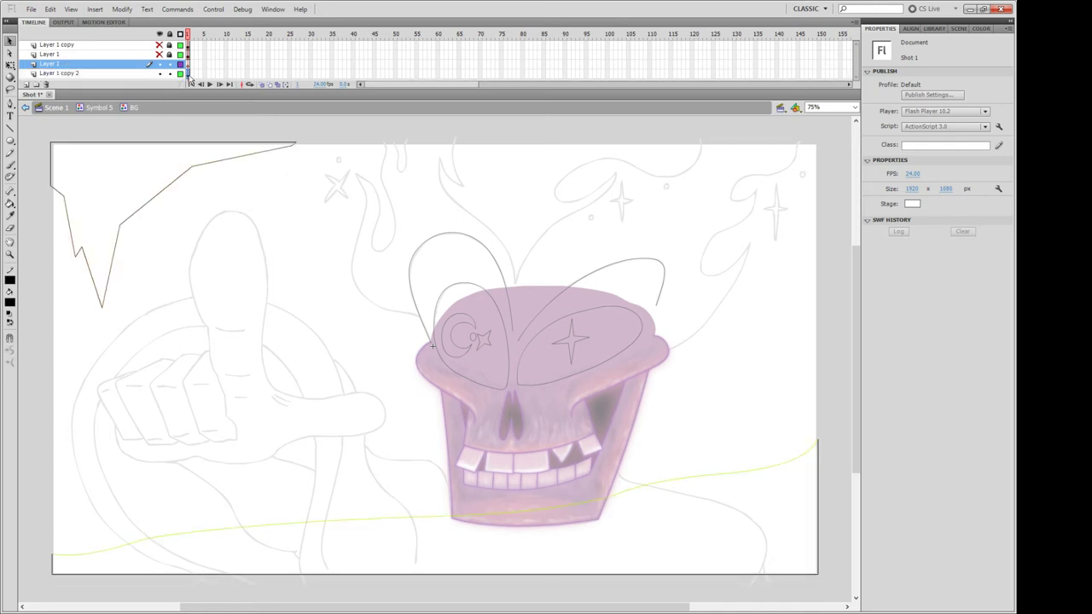
pyautogui.click(188, 74)
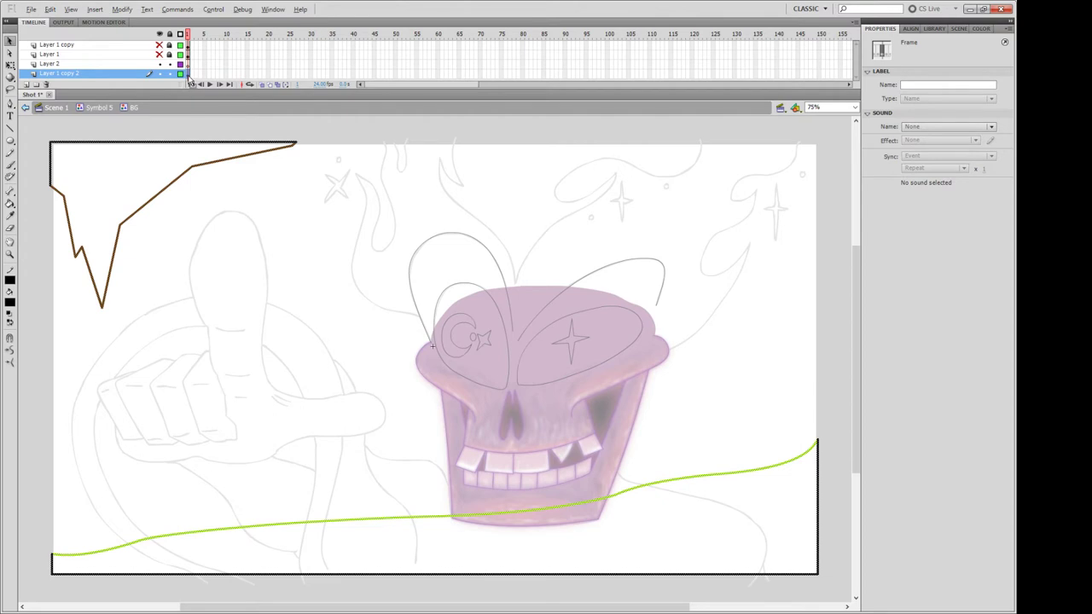
pyautogui.moveTo(190, 79); pyautogui.dragTo(188, 65)
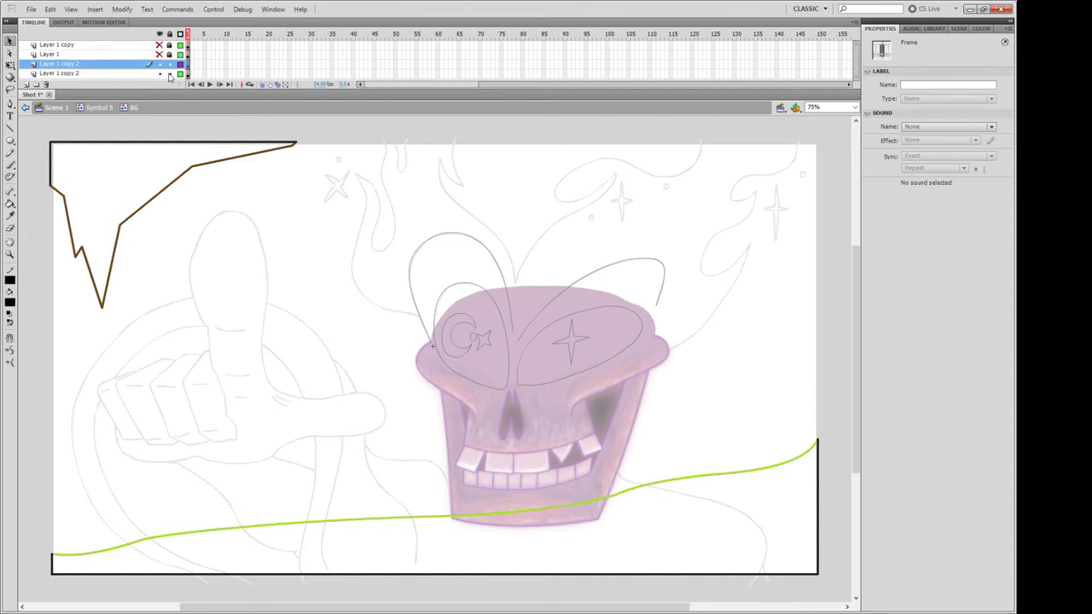
pyautogui.click(169, 64)
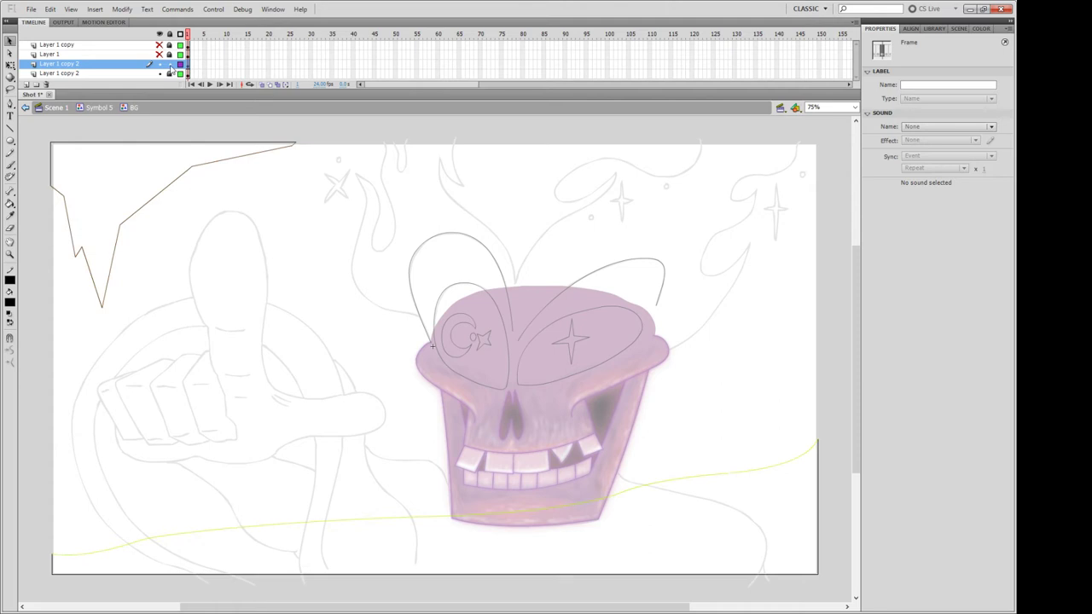
pyautogui.click(170, 66)
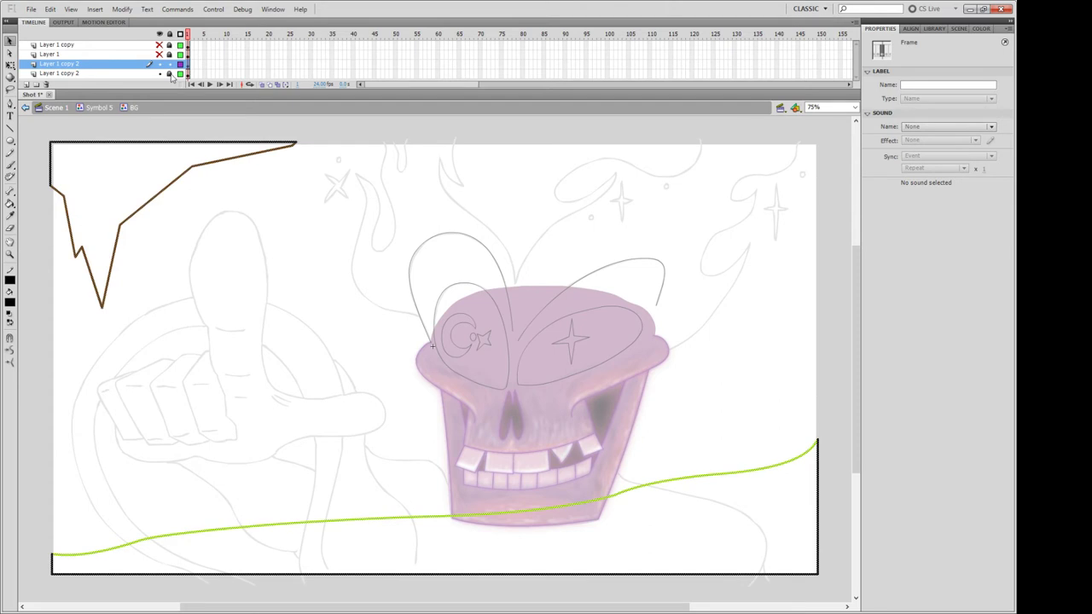
# Select the brown top-edge lines on the upper layer and the green curve with bottom edges below.
pyautogui.moveTo(303, 133)
pyautogui.mouseDown()
pyautogui.moveTo(155, 228)
pyautogui.moveTo(33, 388)
pyautogui.mouseUp()
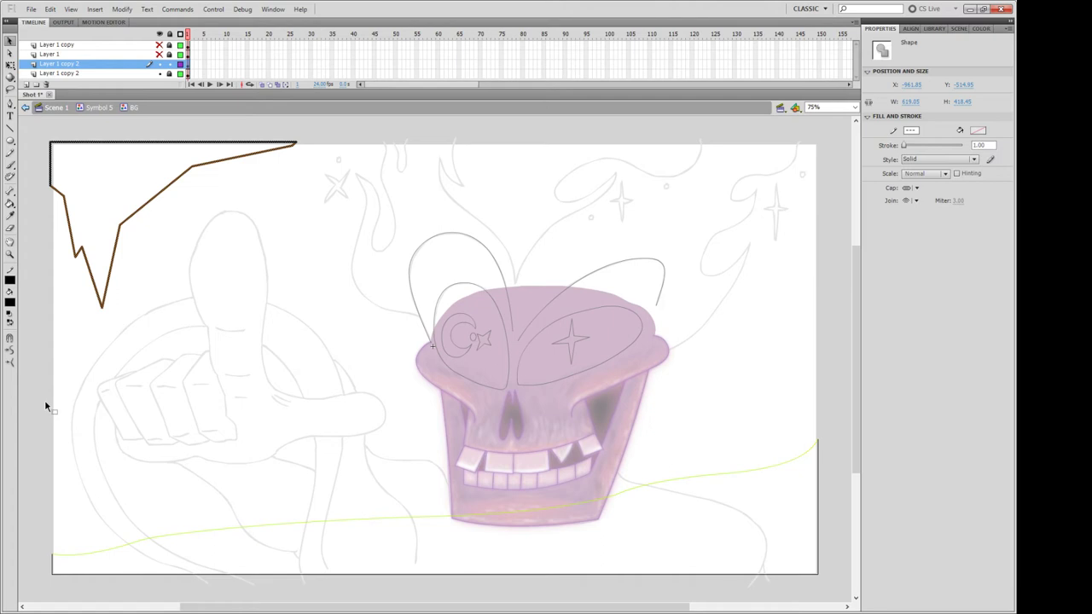
pyautogui.click(45, 406)
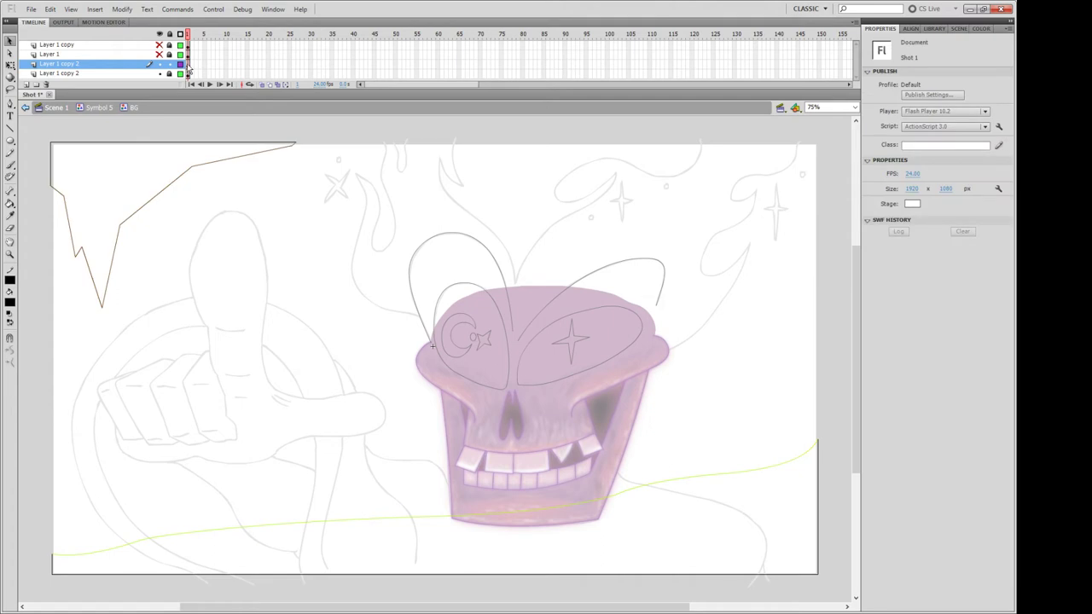
pyautogui.click(188, 74)
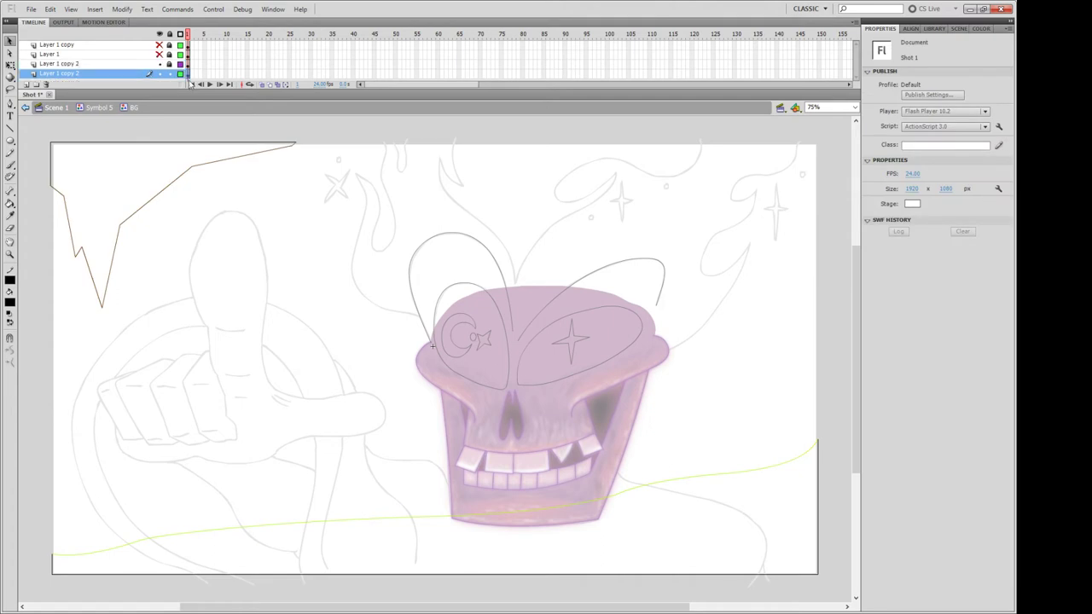
pyautogui.moveTo(841, 425)
pyautogui.mouseDown()
pyautogui.moveTo(317, 597)
pyautogui.moveTo(39, 599)
pyautogui.mouseUp()
pyautogui.click(40, 600)
pyautogui.click(188, 63)
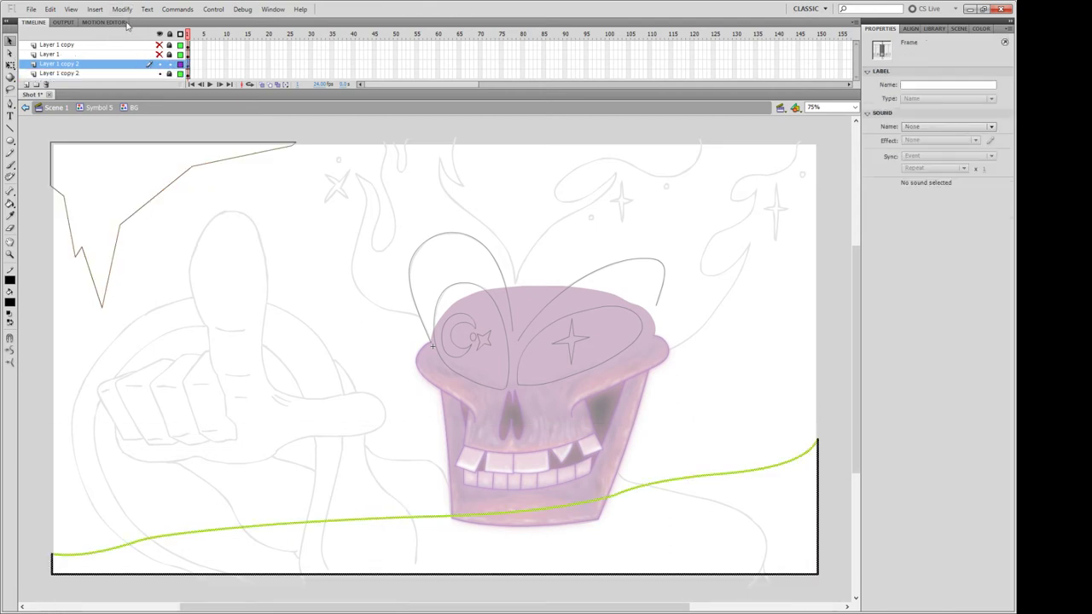
pyautogui.click(133, 73)
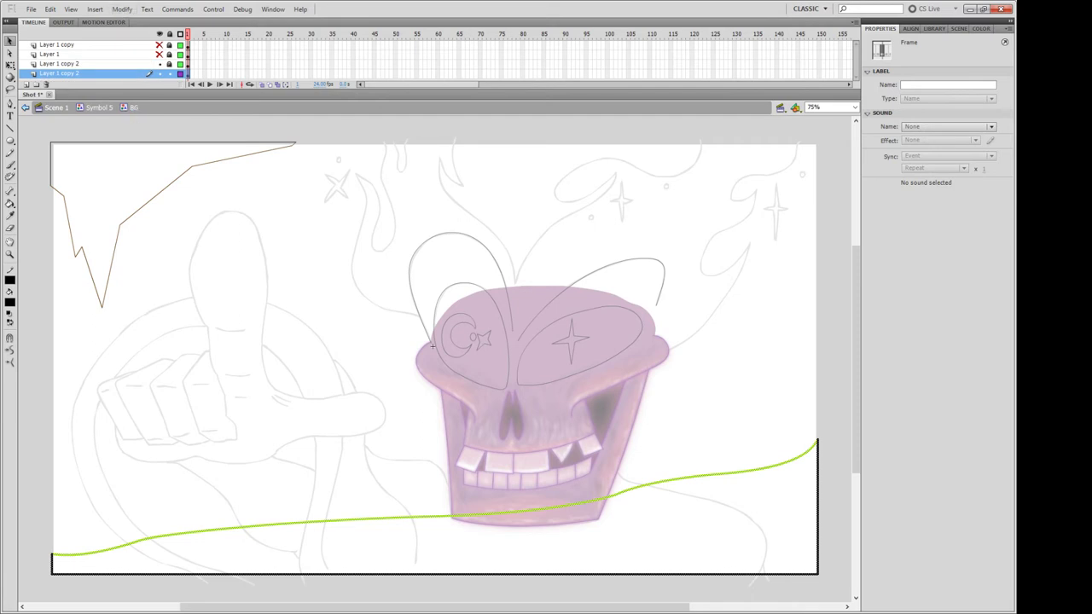
# Convert the framed green curve into the Grass graphic symbol, then exit back to Symbol 5.
pyautogui.press('F8')
pyautogui.press('Return')
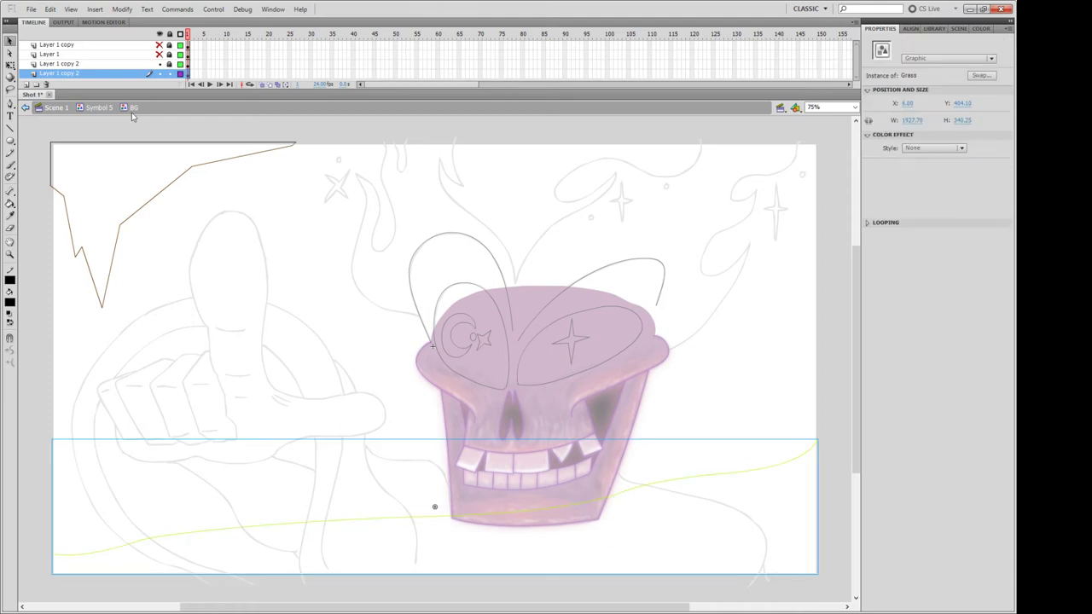
pyautogui.doubleClick(701, 483)
pyautogui.doubleClick(824, 411)
pyautogui.doubleClick(823, 412)
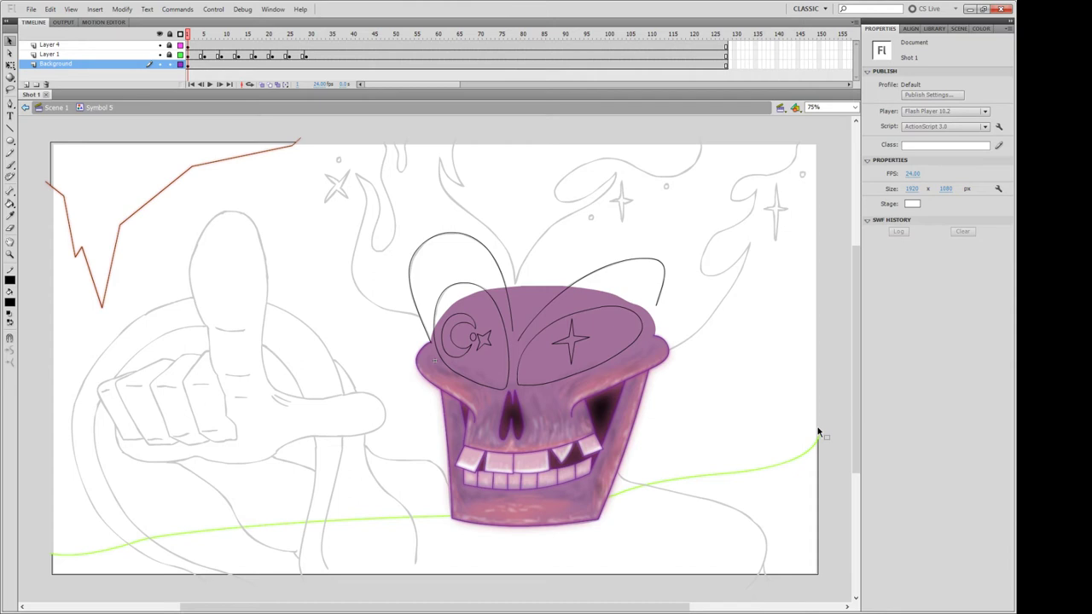
# Enter the Grass symbol inside BG and select its whole shape, with the Paint Bucket ready.
pyautogui.doubleClick(730, 484)
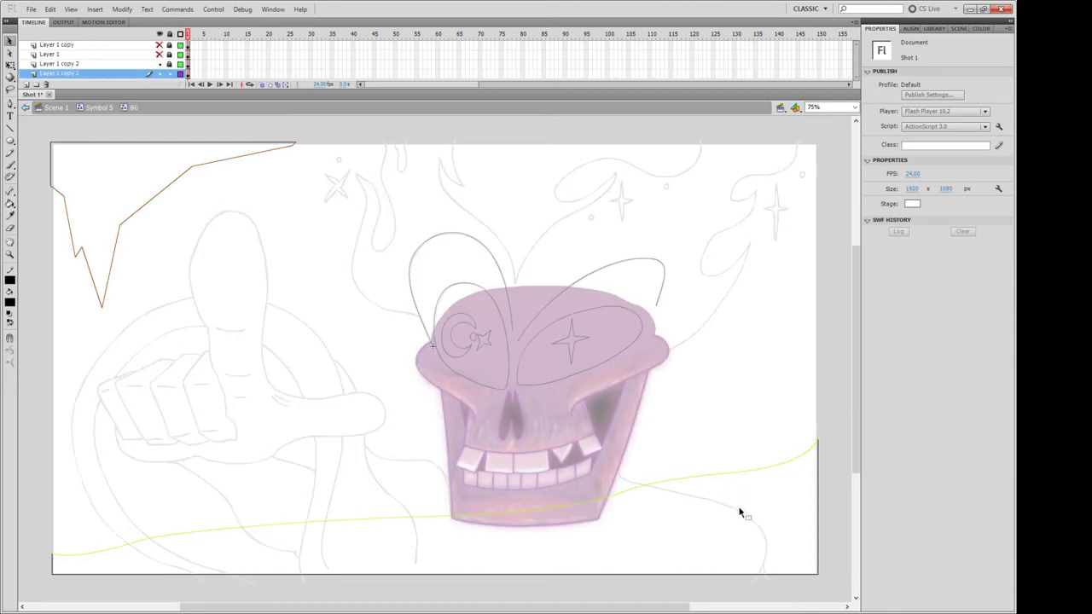
pyautogui.doubleClick(763, 498)
pyautogui.doubleClick(730, 477)
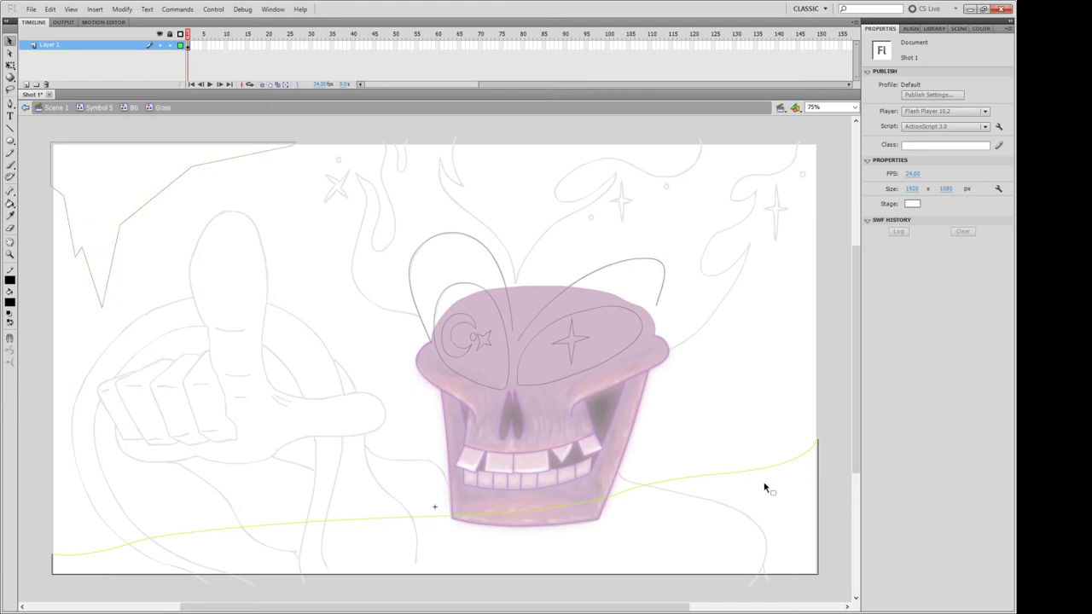
pyautogui.click(128, 49)
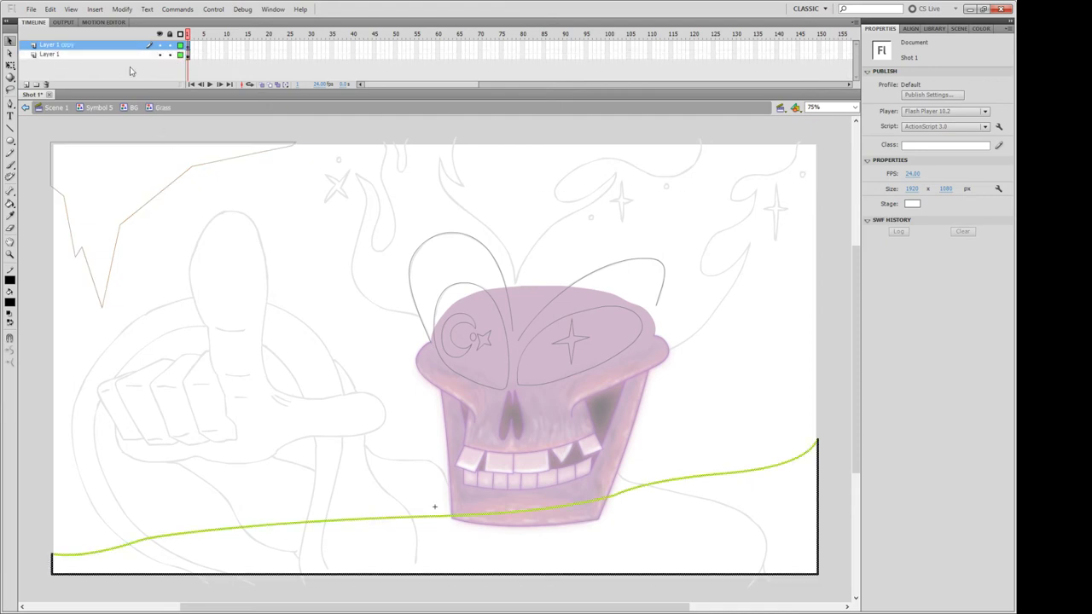
pyautogui.click(137, 279)
pyautogui.press('k')
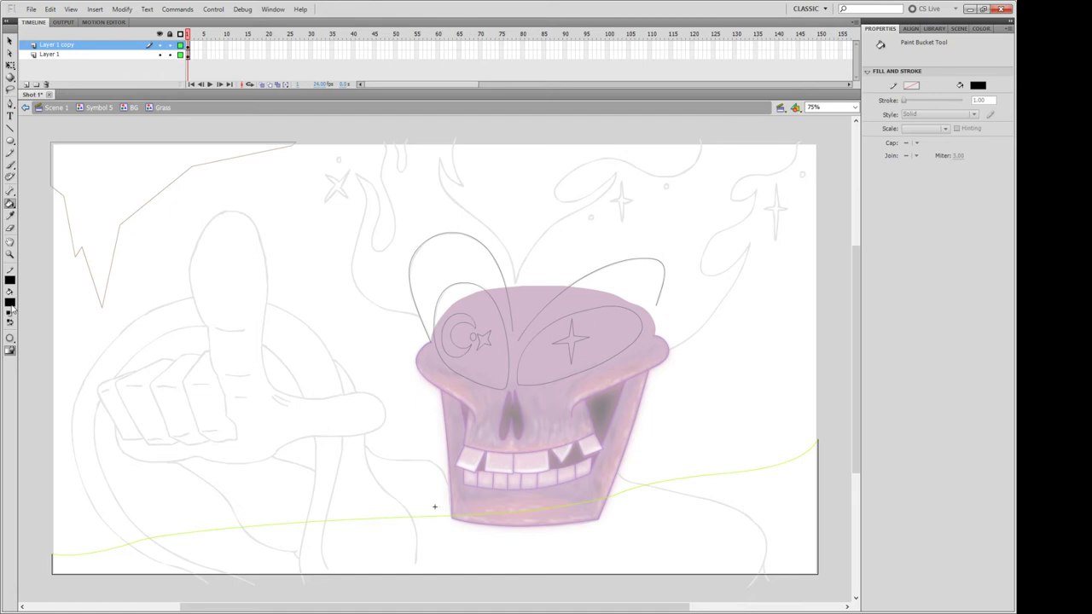
# Fill the area under the grass line bright green.
pyautogui.click(10, 300)
pyautogui.click(68, 324)
pyautogui.click(295, 553)
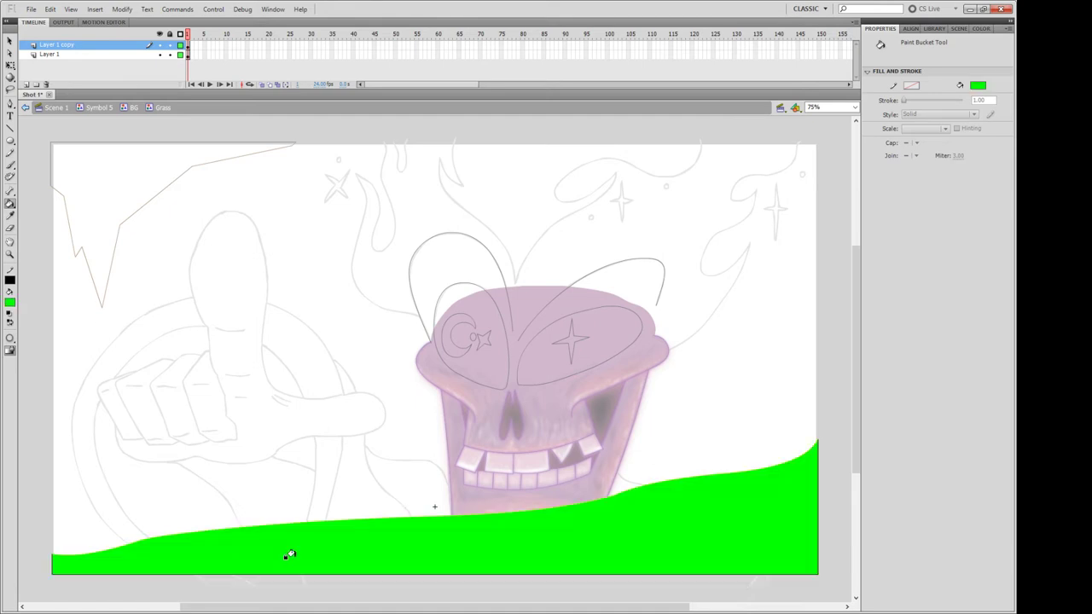
pyautogui.click(11, 42)
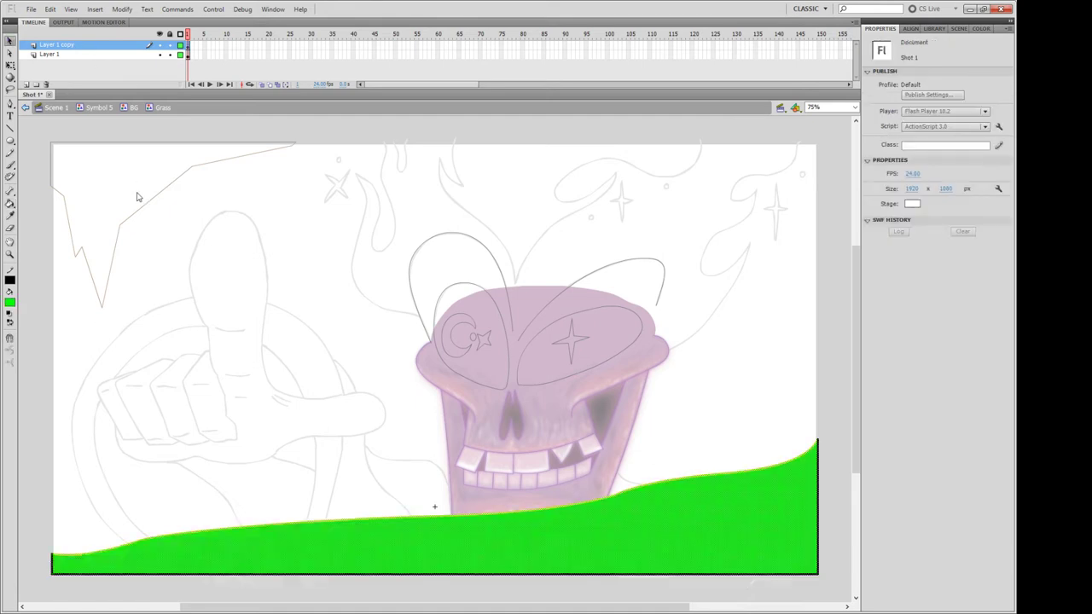
pyautogui.hotkey('ctrl', 'x')
# Restore the green fill and show the green hill layer as an outline only.
pyautogui.click(180, 55)
pyautogui.hotkey('ctrl', 'shift', 'v')
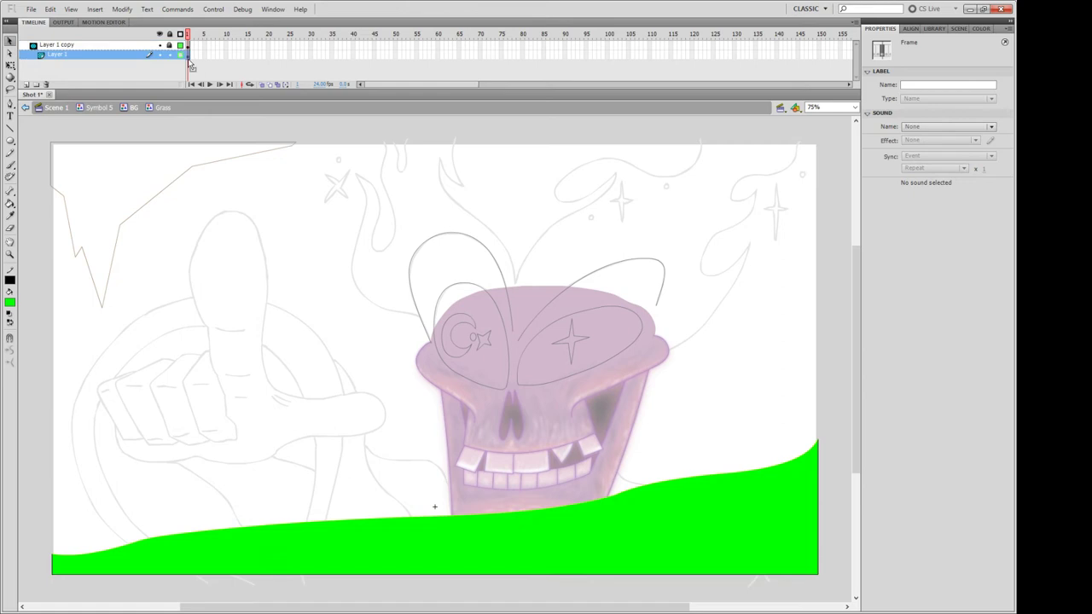
pyautogui.click(176, 324)
pyautogui.click(10, 205)
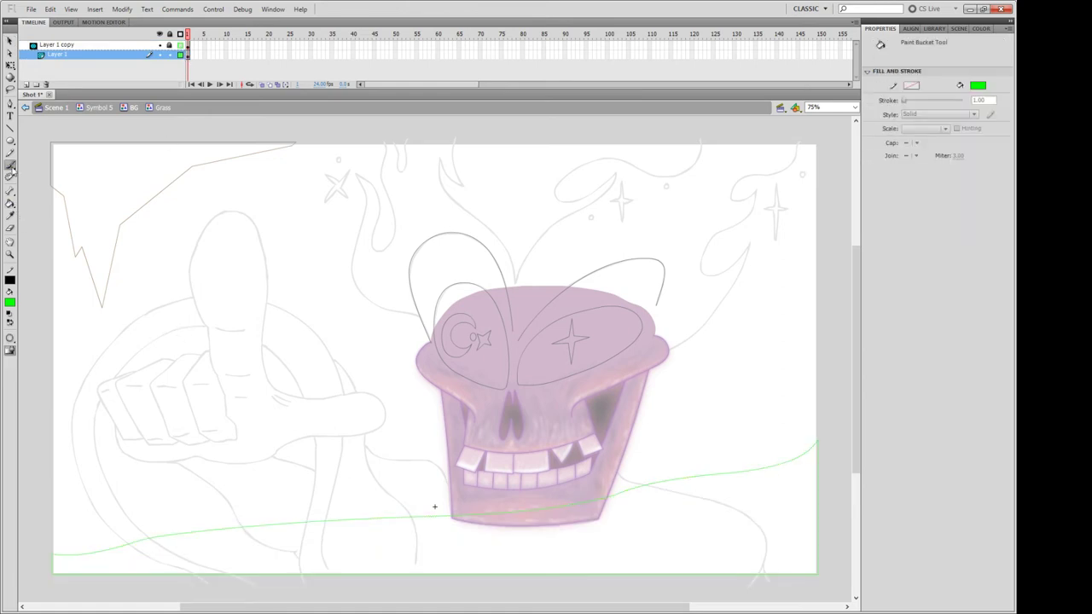
pyautogui.click(10, 165)
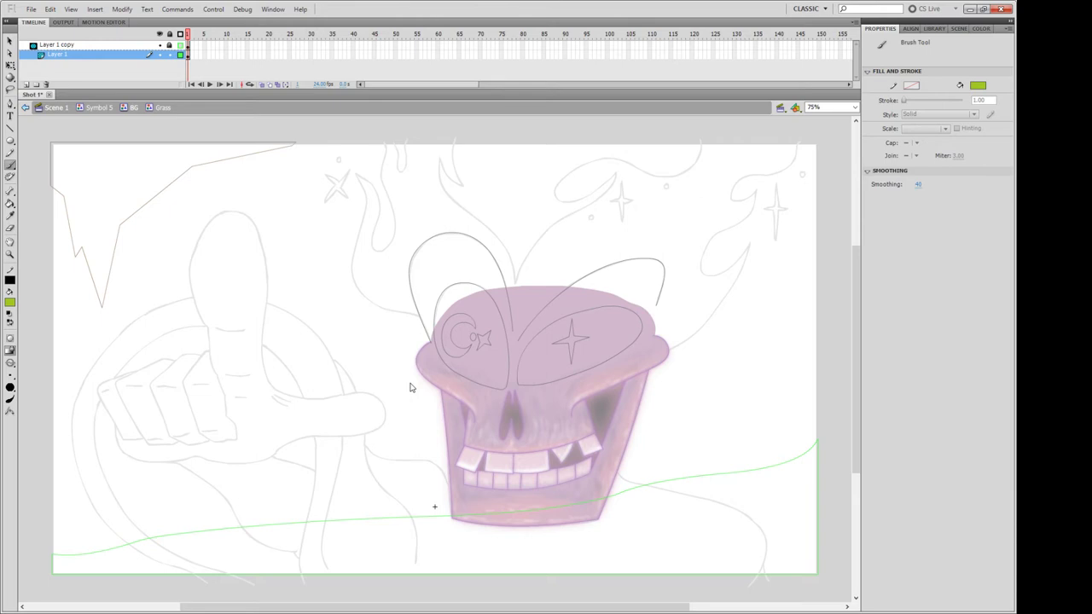
# Brush a highlight band along the right of the hill top and fill it olive green.
pyautogui.moveTo(631, 492); pyautogui.dragTo(800, 475)
pyautogui.moveTo(824, 487)
pyautogui.mouseDown()
pyautogui.moveTo(827, 432)
pyautogui.moveTo(517, 507)
pyautogui.moveTo(568, 508)
pyautogui.mouseUp()
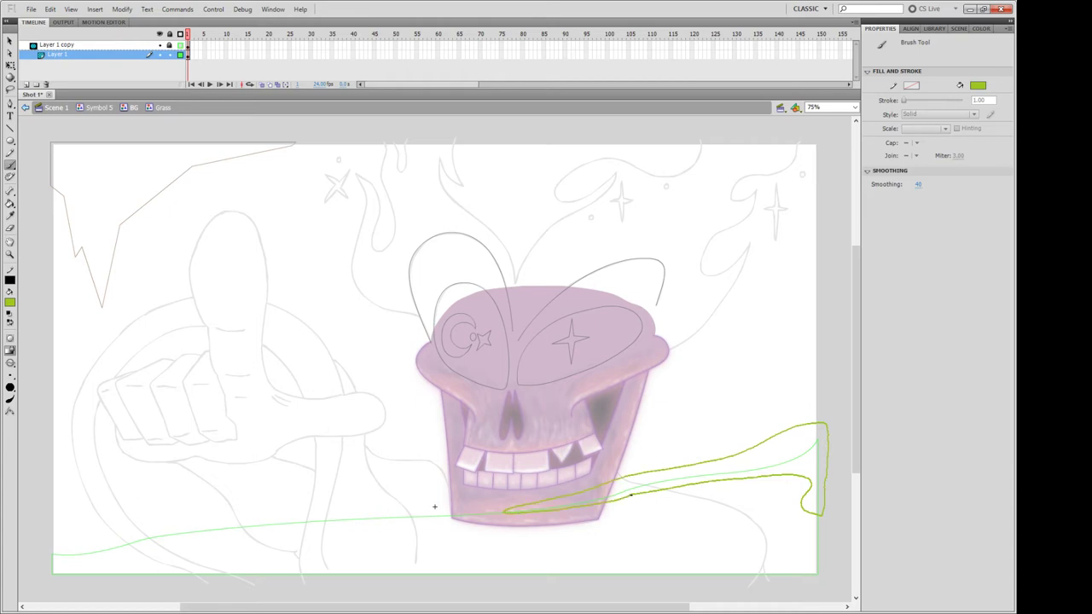
pyautogui.moveTo(631, 495); pyautogui.dragTo(652, 493)
pyautogui.press('k')
pyautogui.click(620, 509)
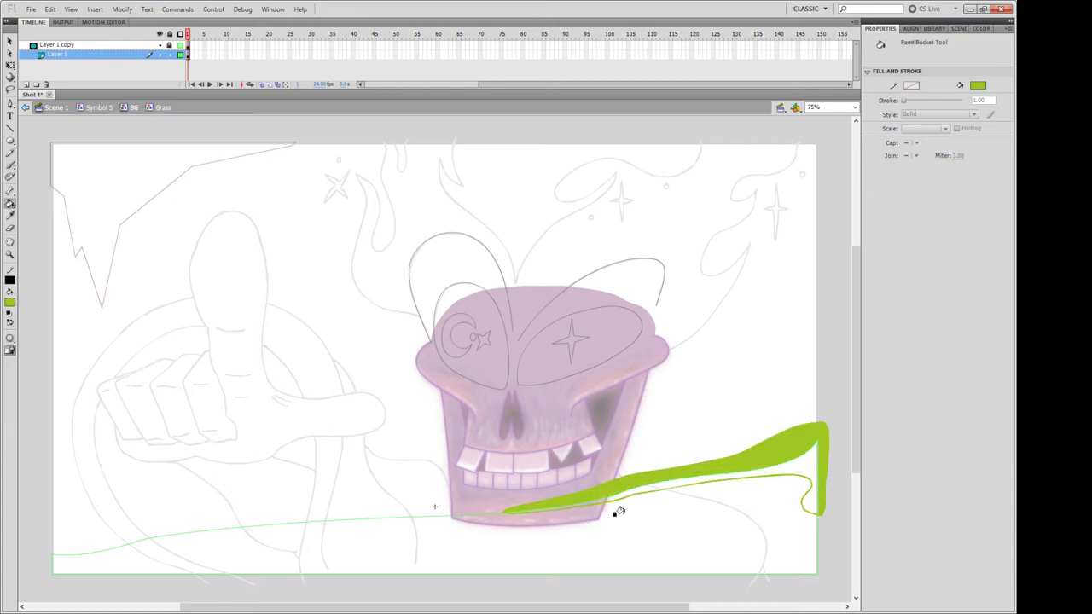
pyautogui.click(638, 488)
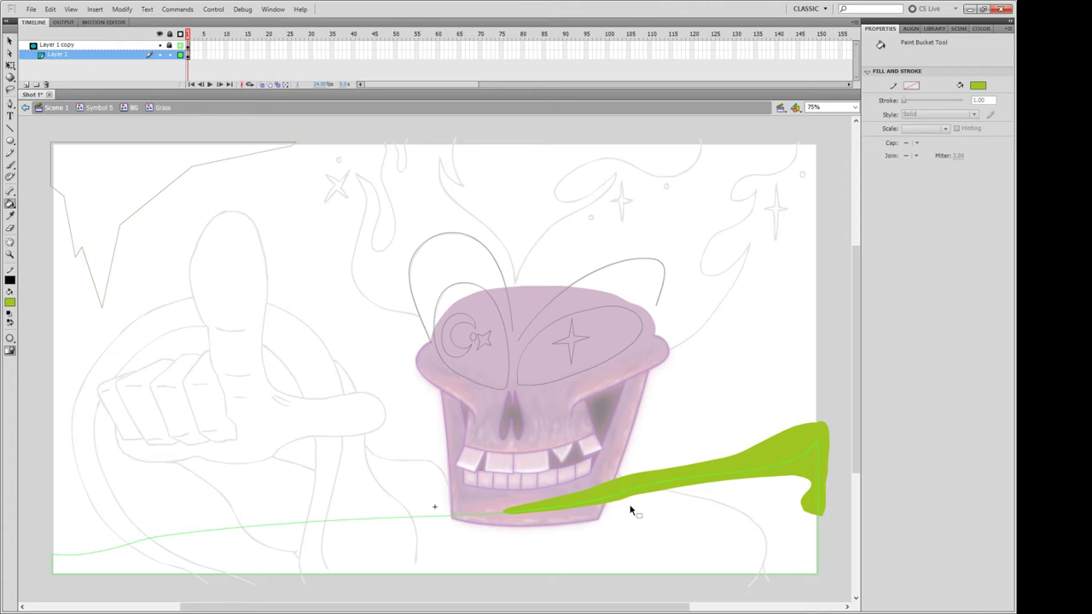
# Select the olive band on Layer 1 to check it, then clear the selection.
pyautogui.press('h')
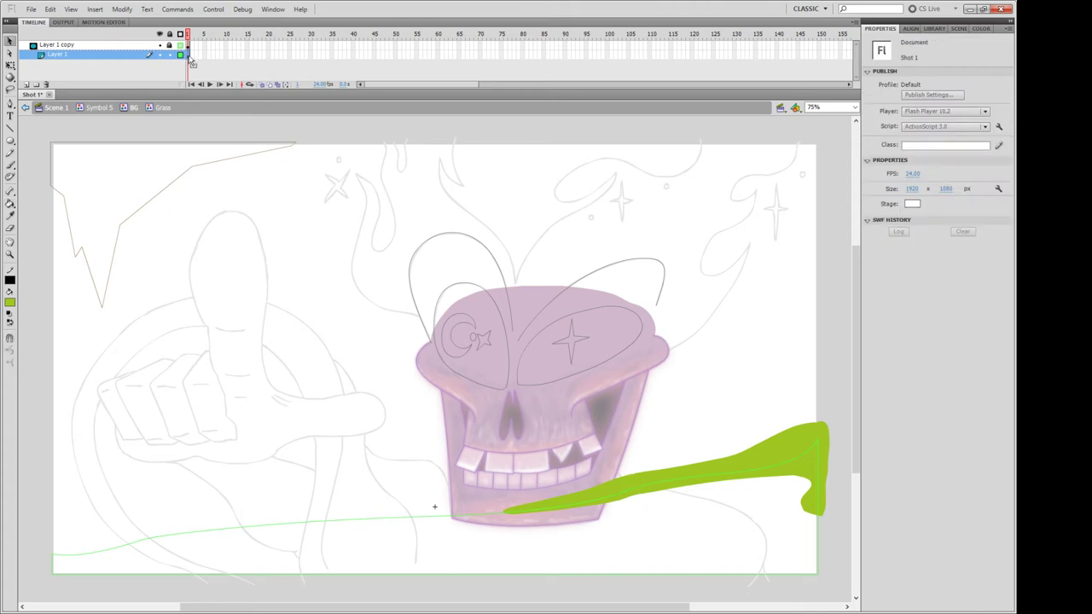
pyautogui.click(186, 55)
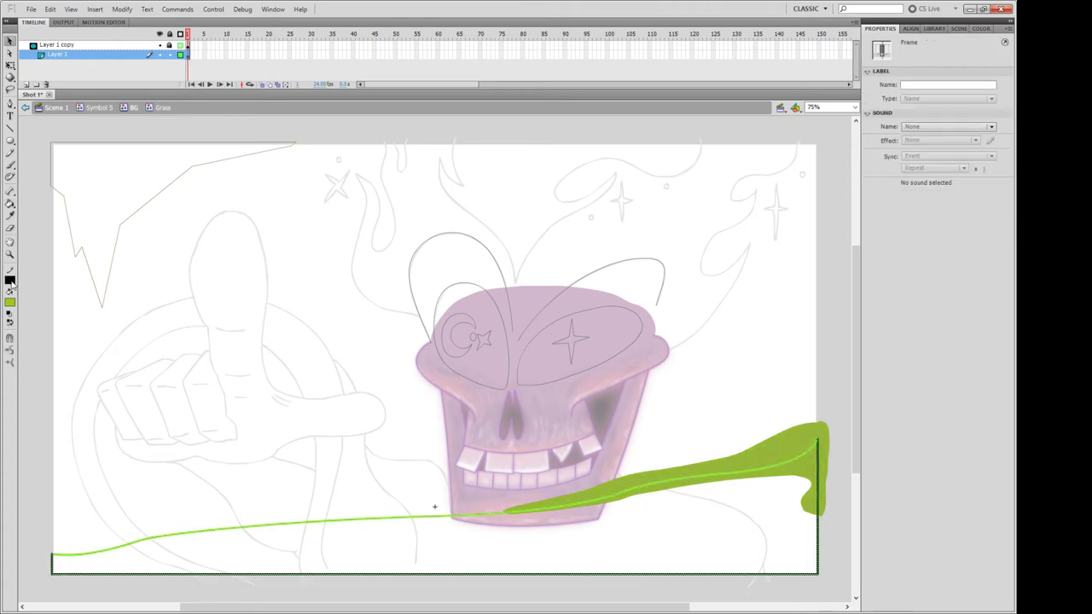
pyautogui.click(150, 304)
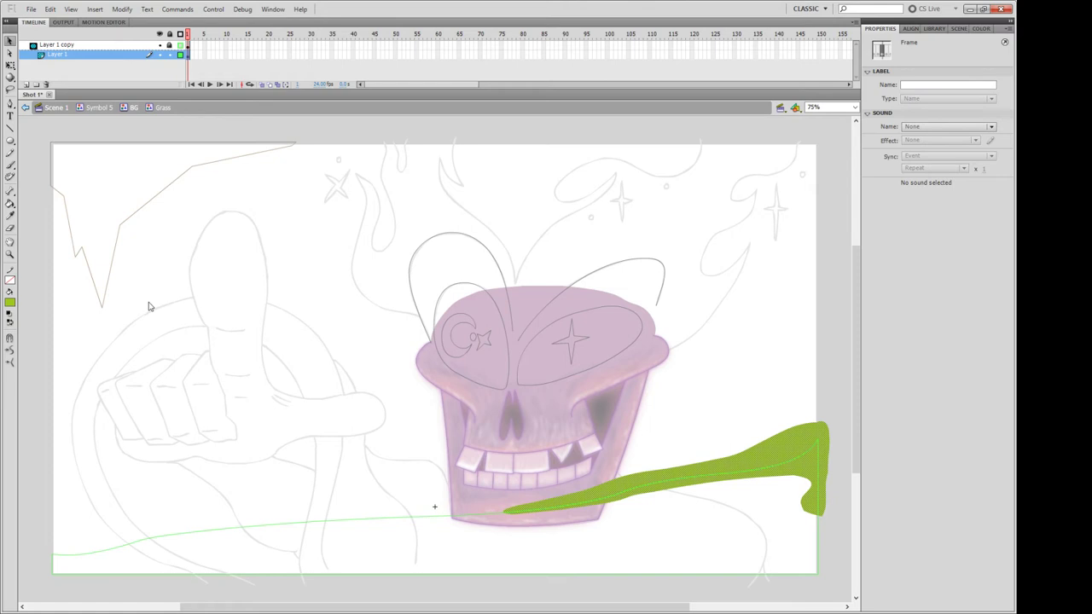
pyautogui.click(786, 510)
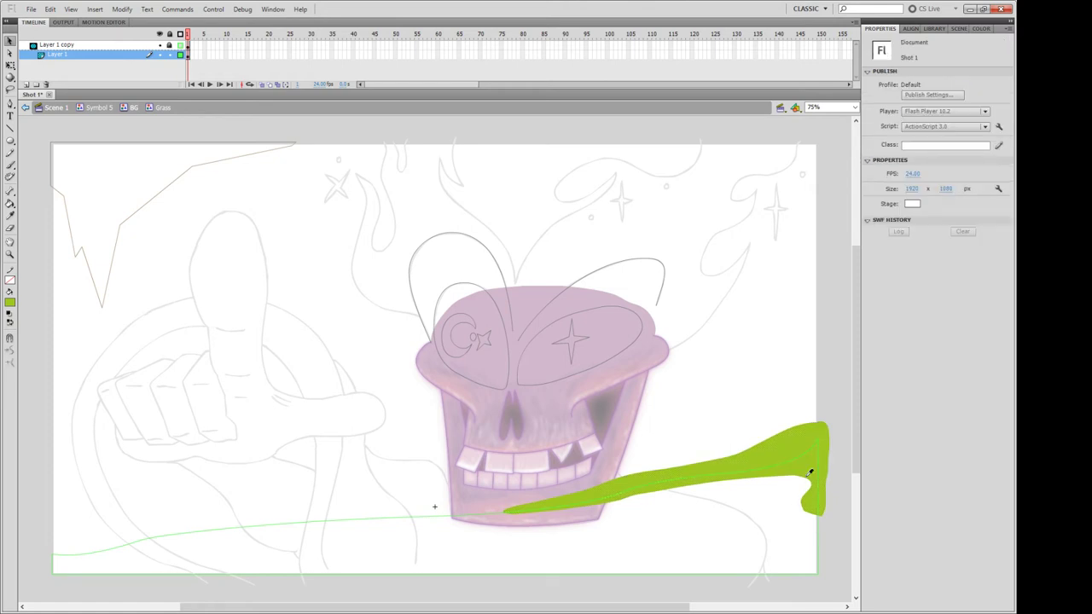
pyautogui.press('k')
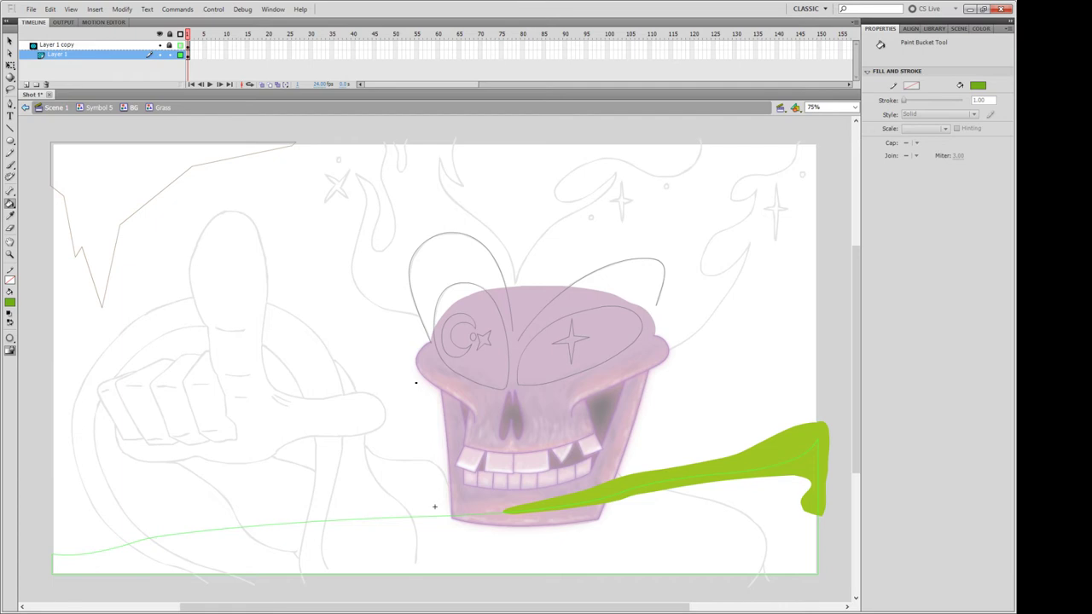
# Brush a drippy band below the highlight and fill it darker green.
pyautogui.press('b')
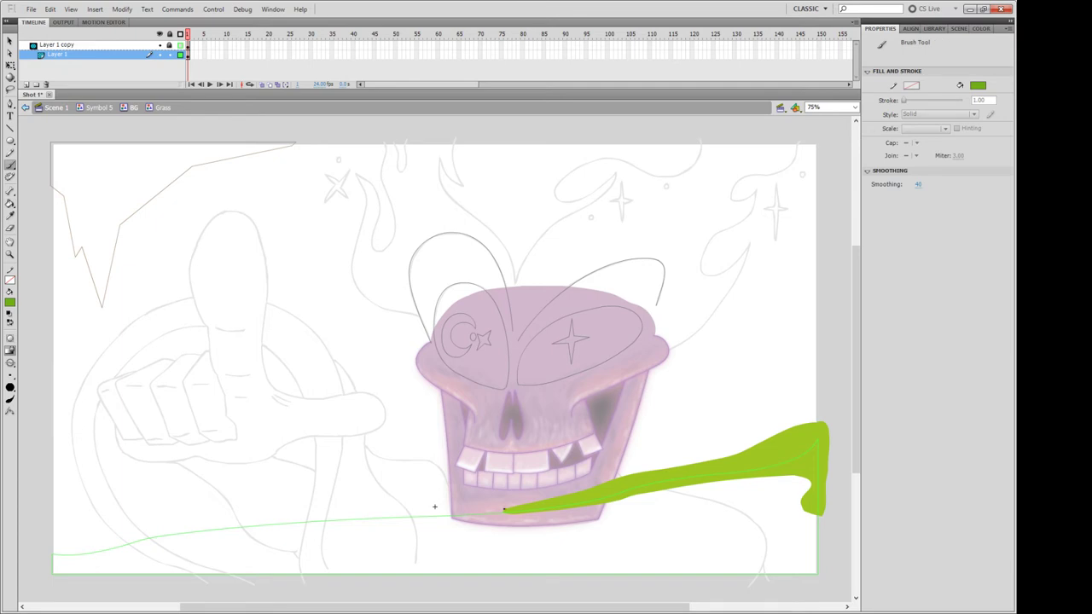
pyautogui.moveTo(503, 509)
pyautogui.mouseDown()
pyautogui.moveTo(768, 506)
pyautogui.moveTo(791, 548)
pyautogui.moveTo(829, 569)
pyautogui.moveTo(820, 518)
pyautogui.mouseUp()
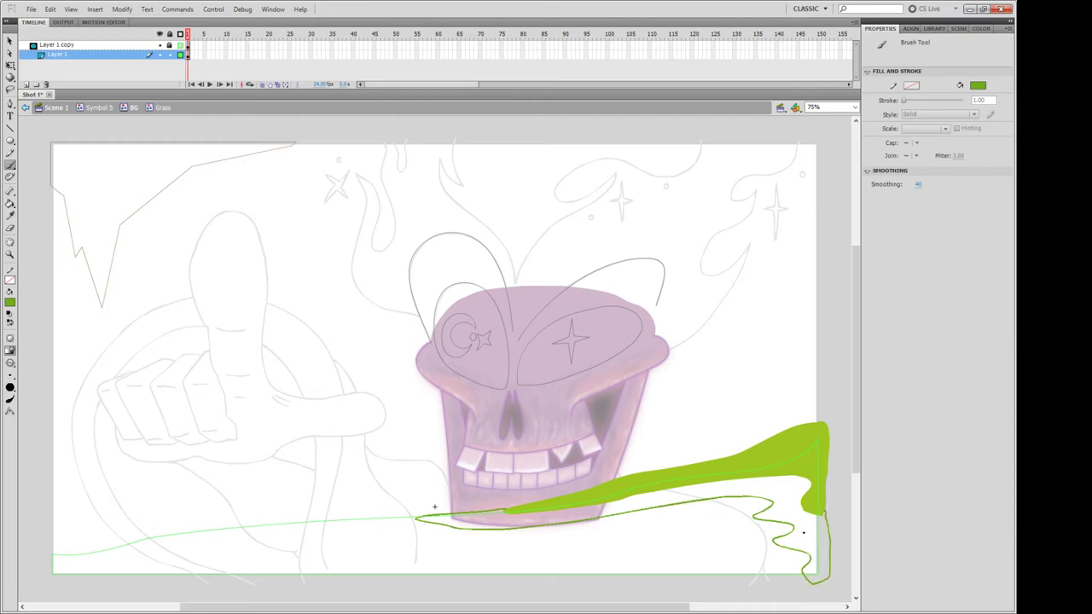
pyautogui.press('k')
pyautogui.click(803, 532)
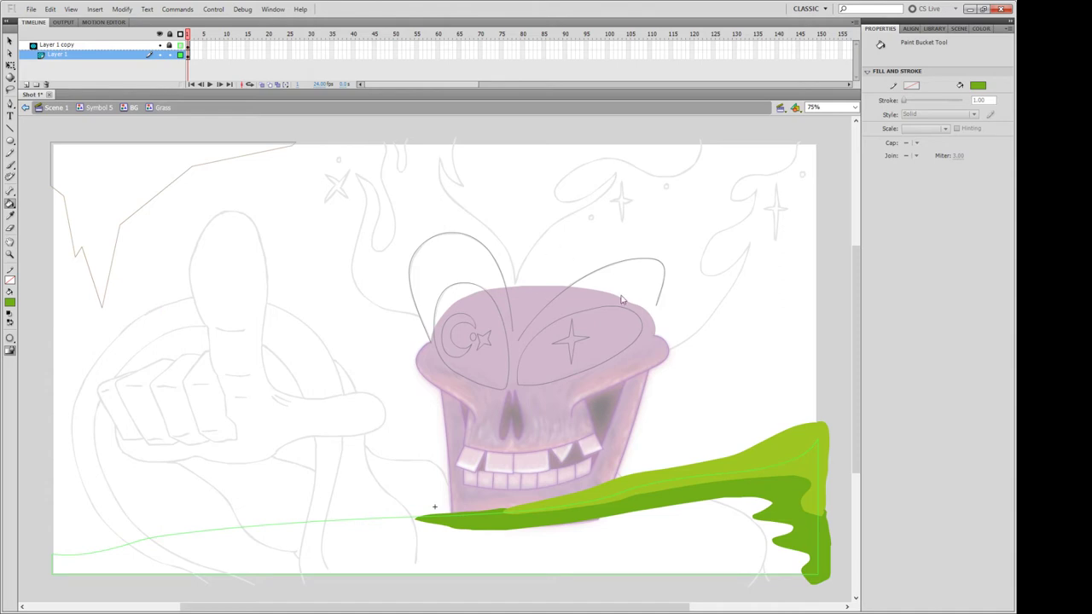
# Brush a longer band along the hill bottom and fill it dark green.
pyautogui.click(10, 165)
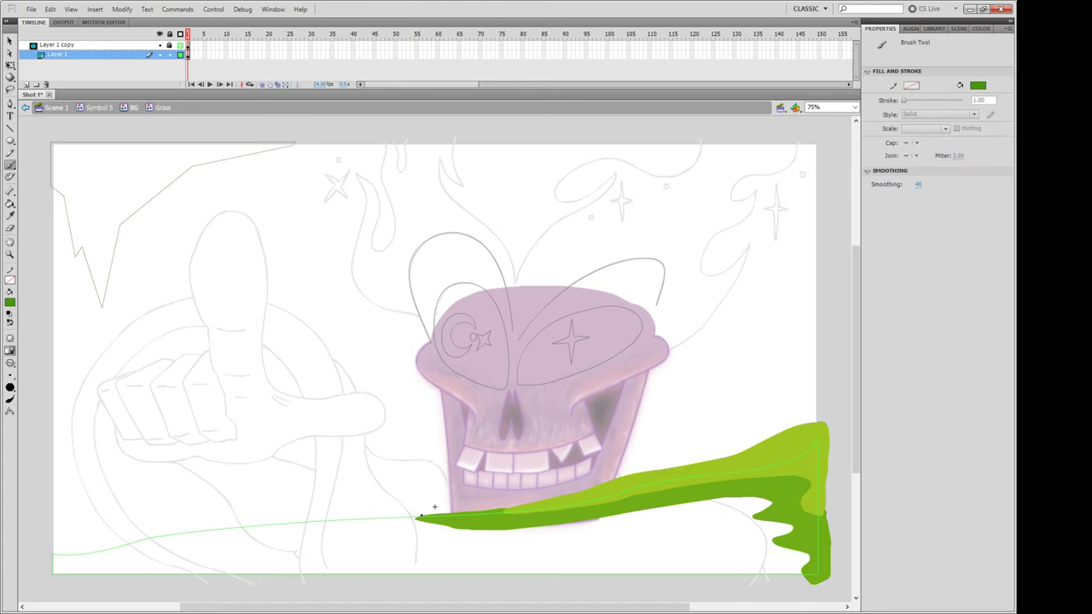
pyautogui.moveTo(423, 514)
pyautogui.mouseDown()
pyautogui.moveTo(489, 550)
pyautogui.moveTo(744, 528)
pyautogui.moveTo(769, 533)
pyautogui.moveTo(742, 550)
pyautogui.moveTo(781, 563)
pyautogui.moveTo(732, 584)
pyautogui.moveTo(795, 585)
pyautogui.moveTo(786, 583)
pyautogui.mouseUp()
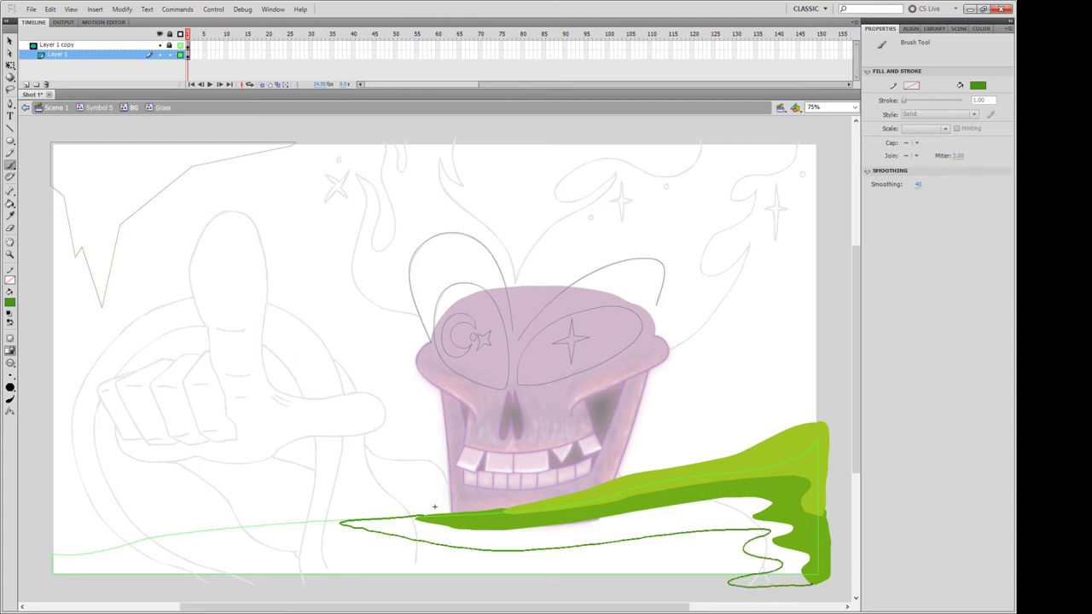
pyautogui.press('k')
pyautogui.click(780, 576)
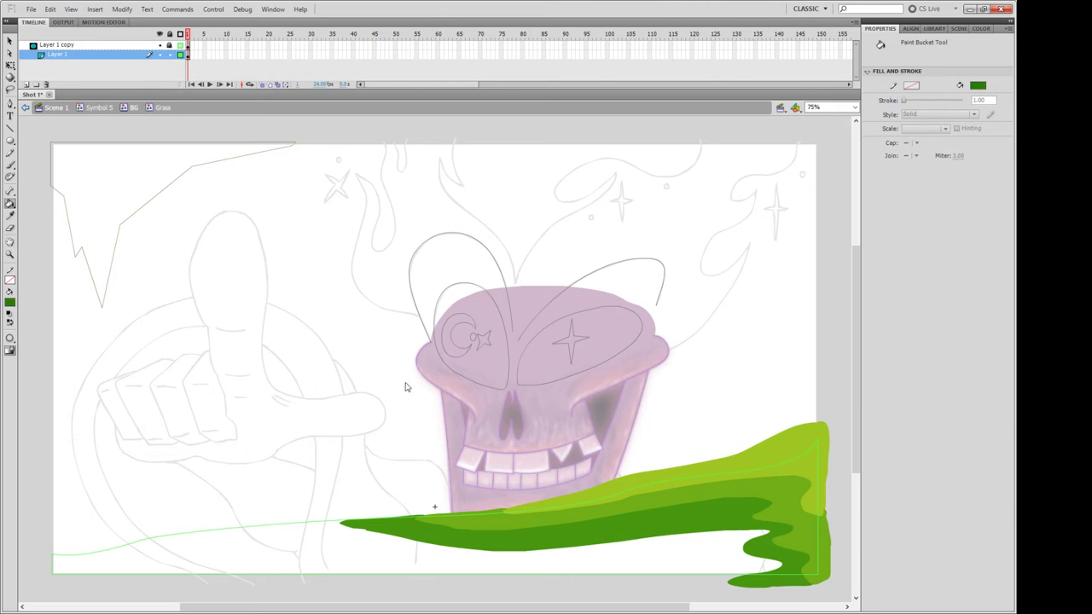
pyautogui.press('b')
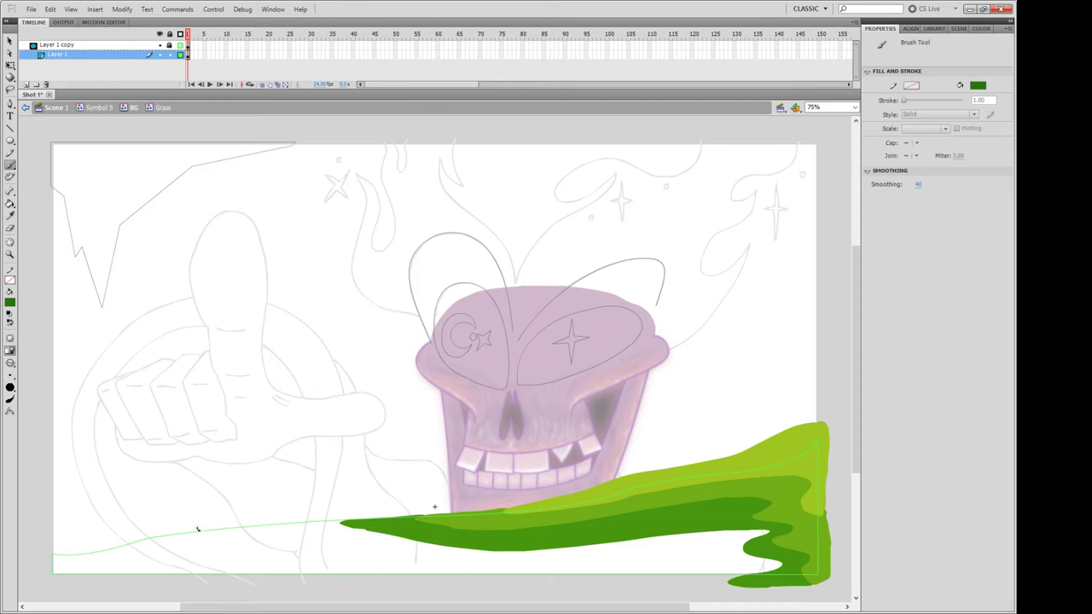
# Outline the darkest band along the hill base and fill it solid dark green.
pyautogui.moveTo(198, 529); pyautogui.dragTo(709, 586)
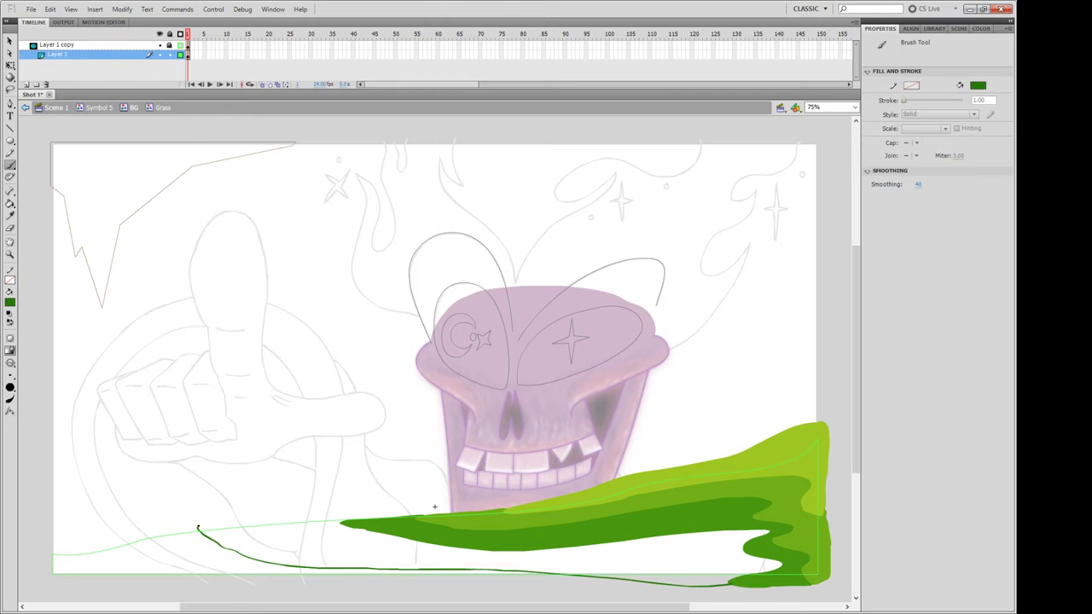
pyautogui.moveTo(198, 529); pyautogui.dragTo(340, 515)
pyautogui.press('k')
pyautogui.click(317, 553)
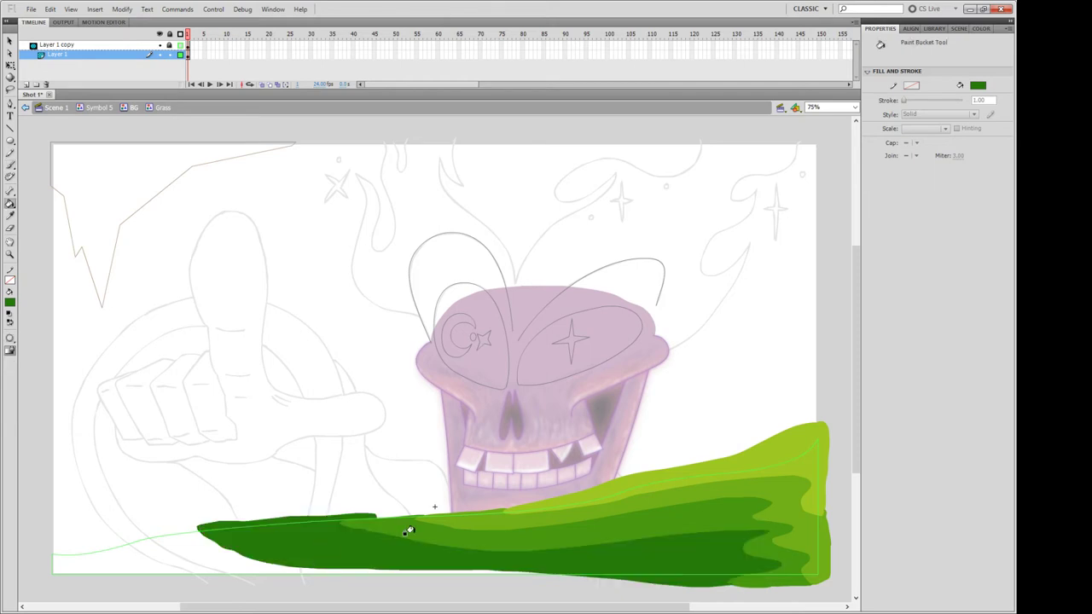
# Brush and fill a green sliver of hill left of the skull.
pyautogui.press('b')
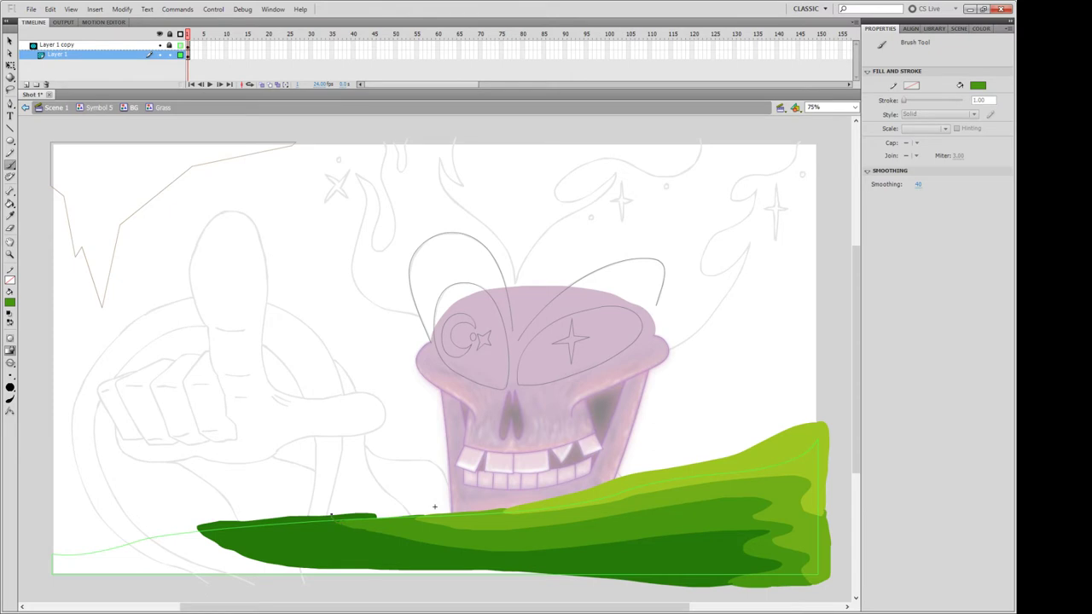
pyautogui.moveTo(330, 514); pyautogui.dragTo(434, 507)
pyautogui.press('k')
pyautogui.click(422, 513)
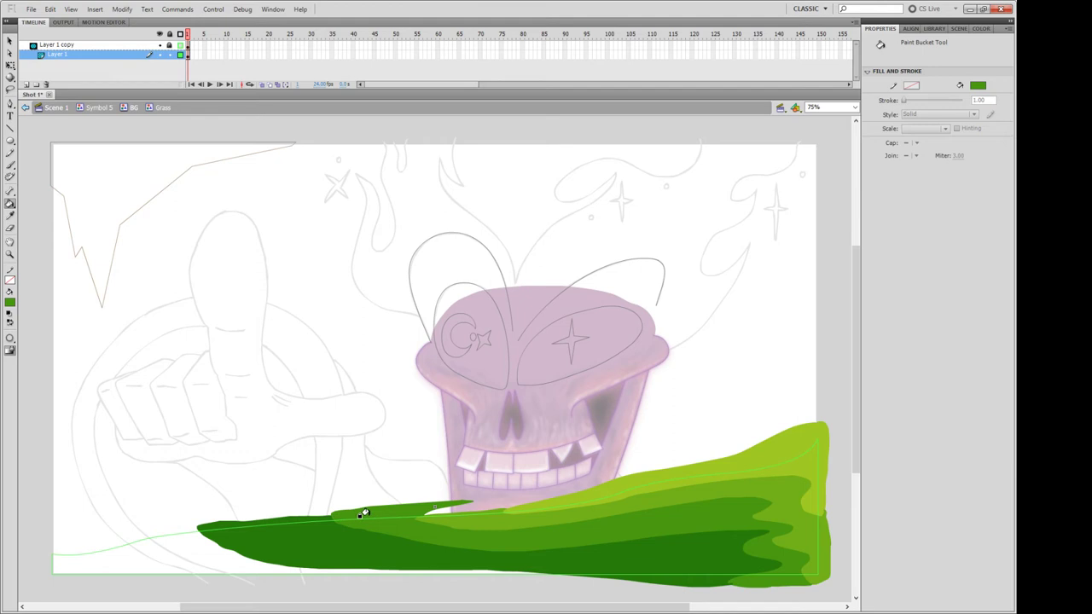
# Fill the gap between skull and grass green, then sample the grass's dark green.
pyautogui.press('b')
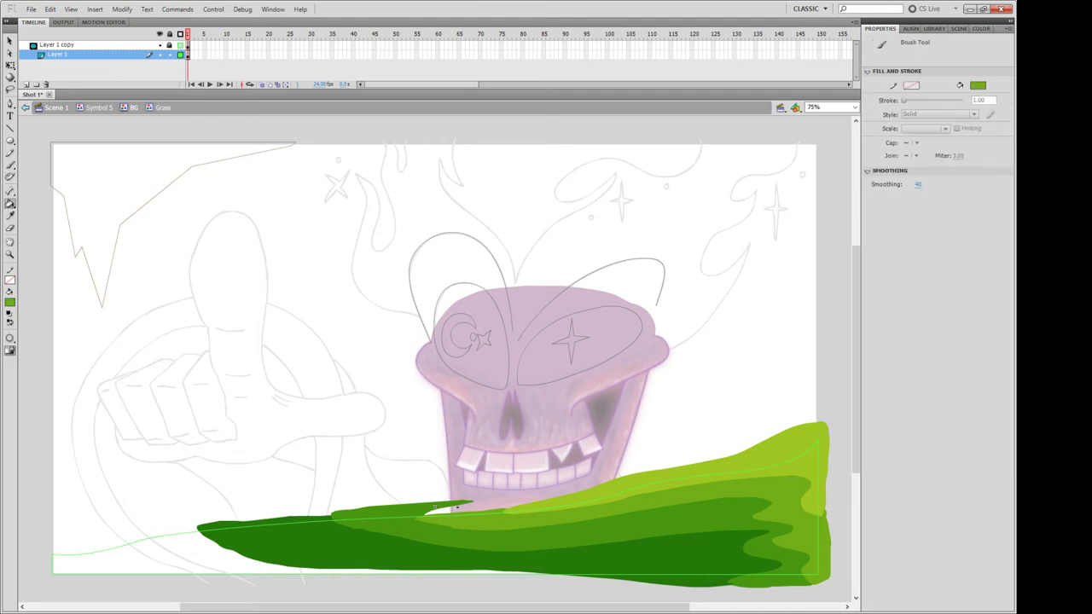
pyautogui.moveTo(457, 507); pyautogui.dragTo(571, 486)
pyautogui.press('k')
pyautogui.click(541, 490)
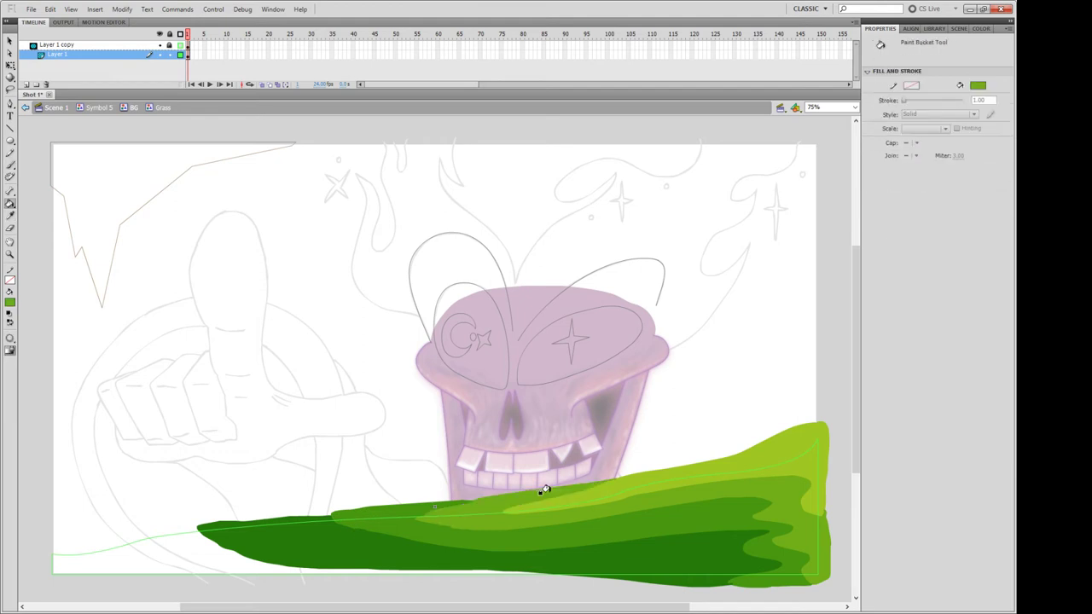
pyautogui.press('i')
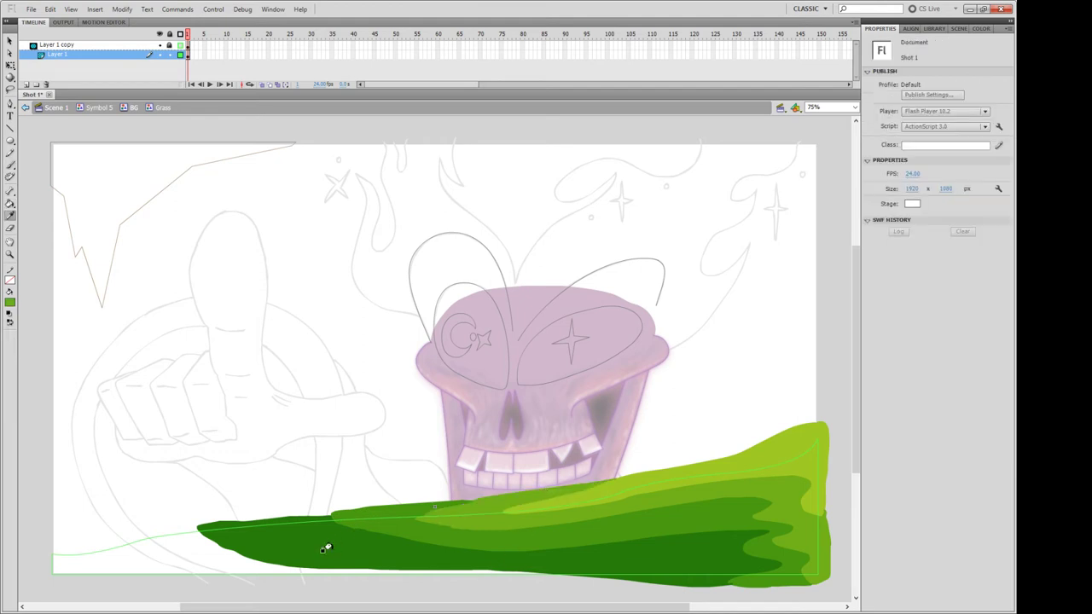
pyautogui.click(324, 547)
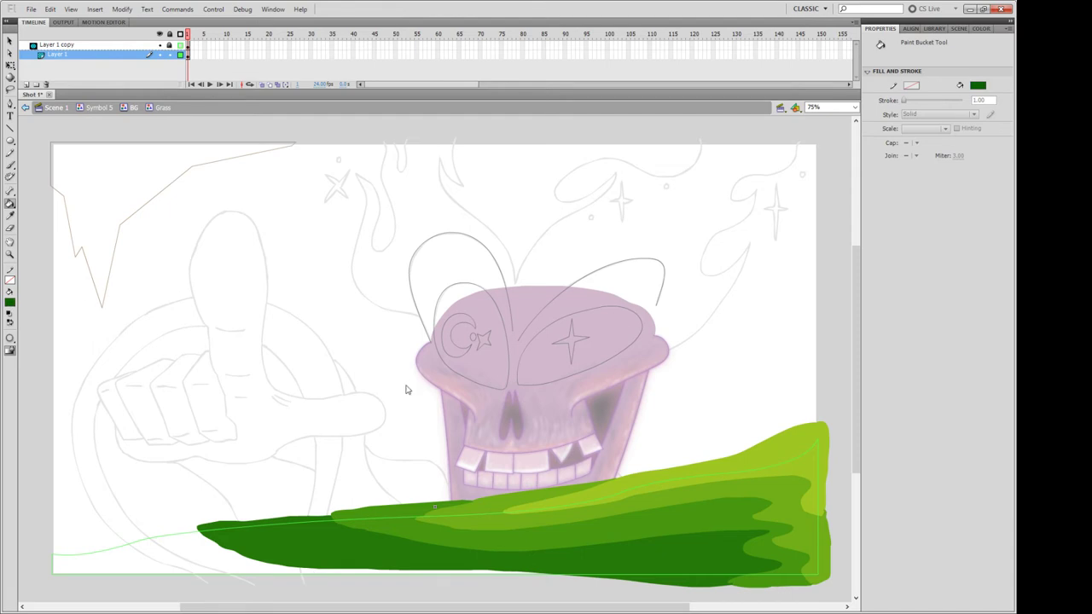
# Outline below the grass from its left tip and fill the gap dark green.
pyautogui.press('b')
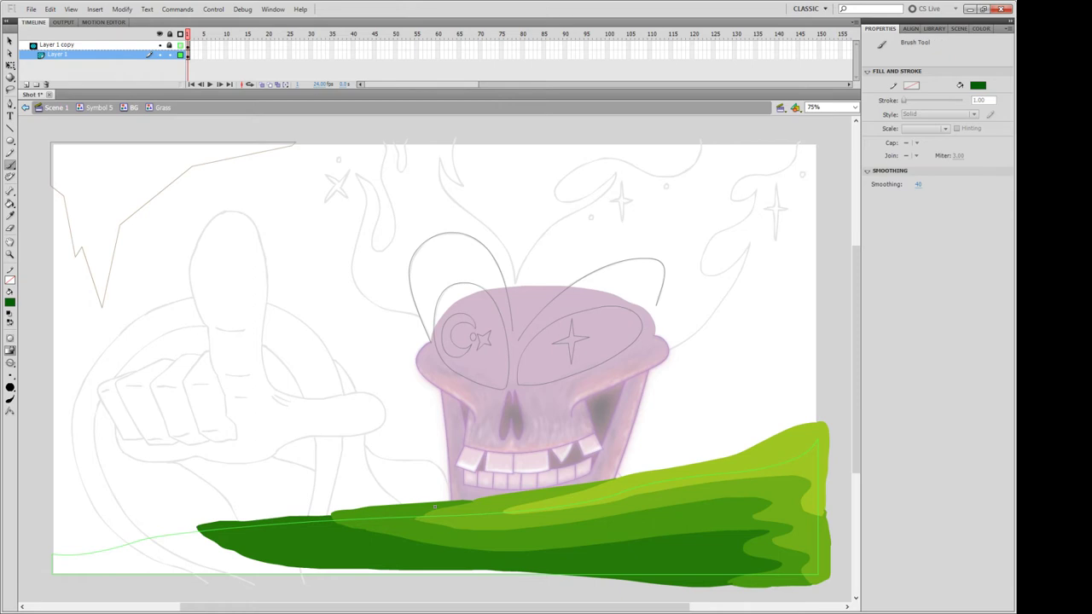
pyautogui.moveTo(197, 528); pyautogui.dragTo(119, 538)
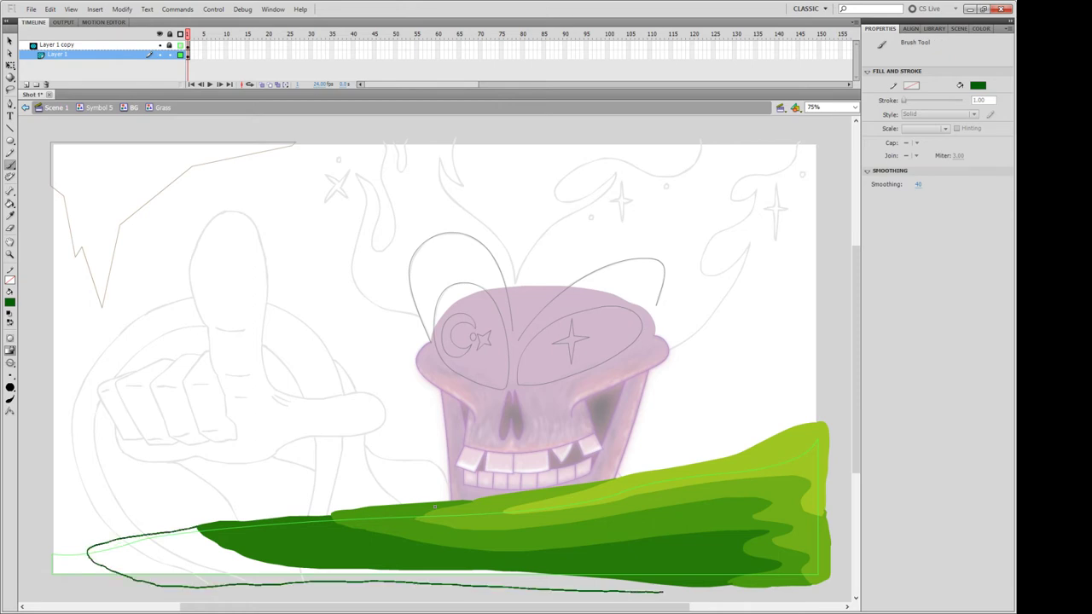
pyautogui.moveTo(119, 538); pyautogui.dragTo(696, 588)
pyautogui.press('k')
pyautogui.click(629, 588)
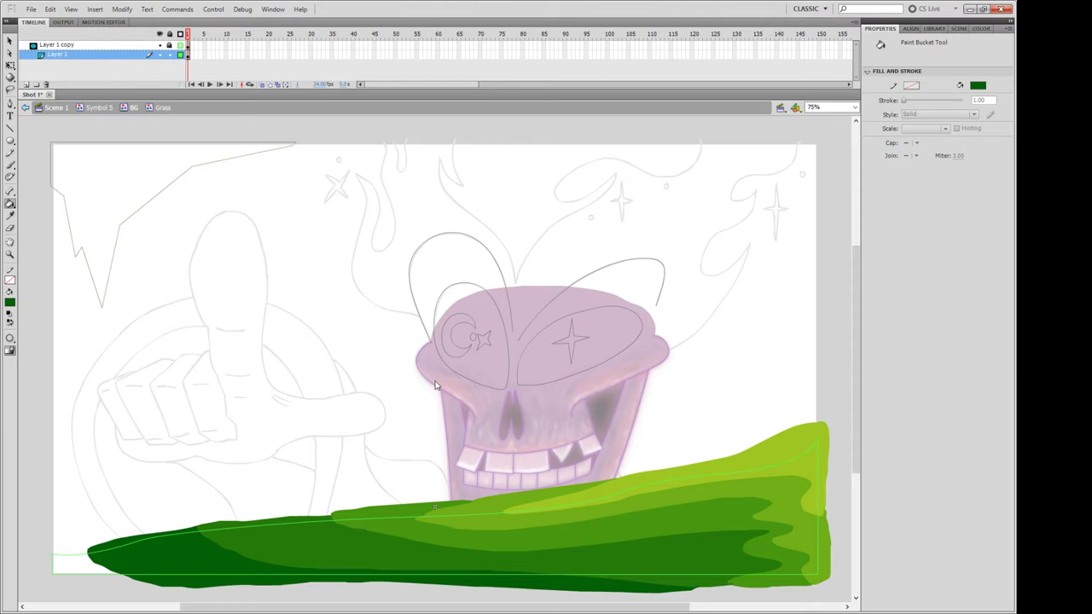
# Extend the grass to the stage's left edge and fill that extension dark green.
pyautogui.press('b')
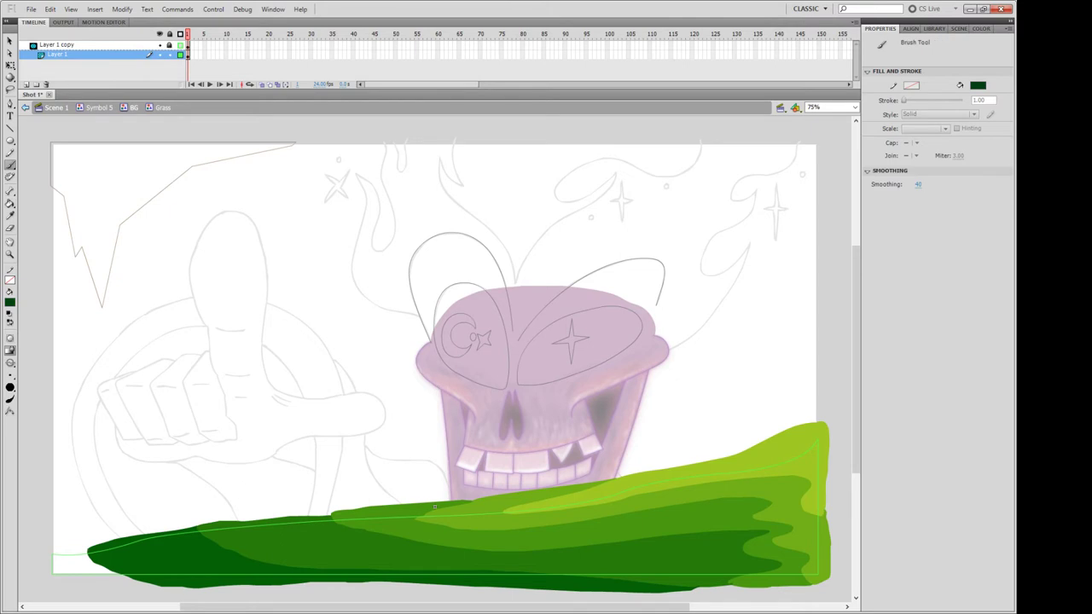
pyautogui.moveTo(88, 548)
pyautogui.mouseDown()
pyautogui.moveTo(82, 583)
pyautogui.moveTo(128, 582)
pyautogui.mouseUp()
pyautogui.press('k')
pyautogui.click(85, 567)
pyautogui.press('v')
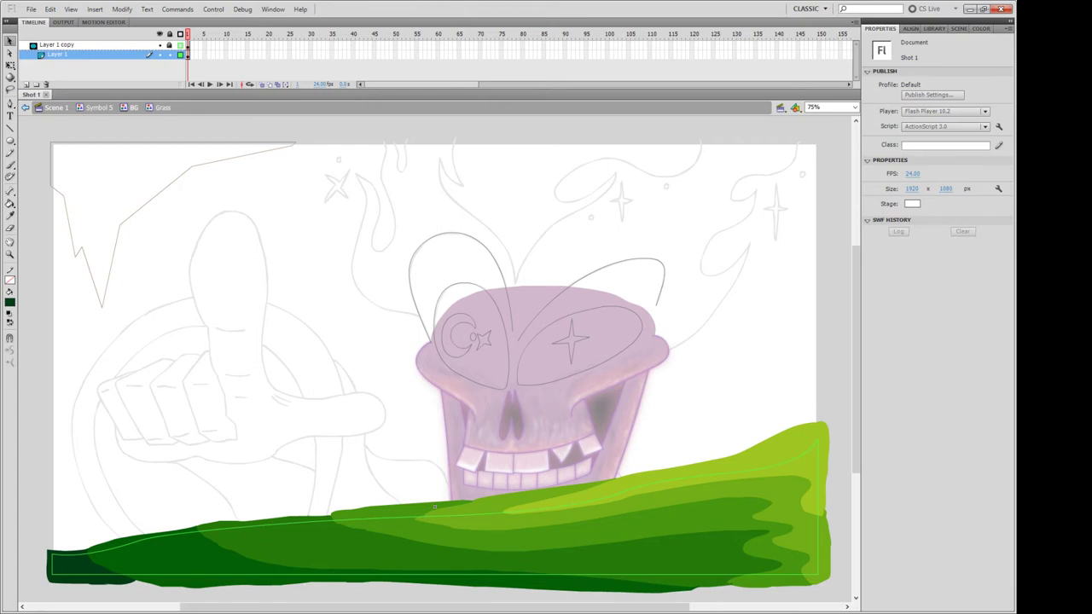
pyautogui.click(189, 55)
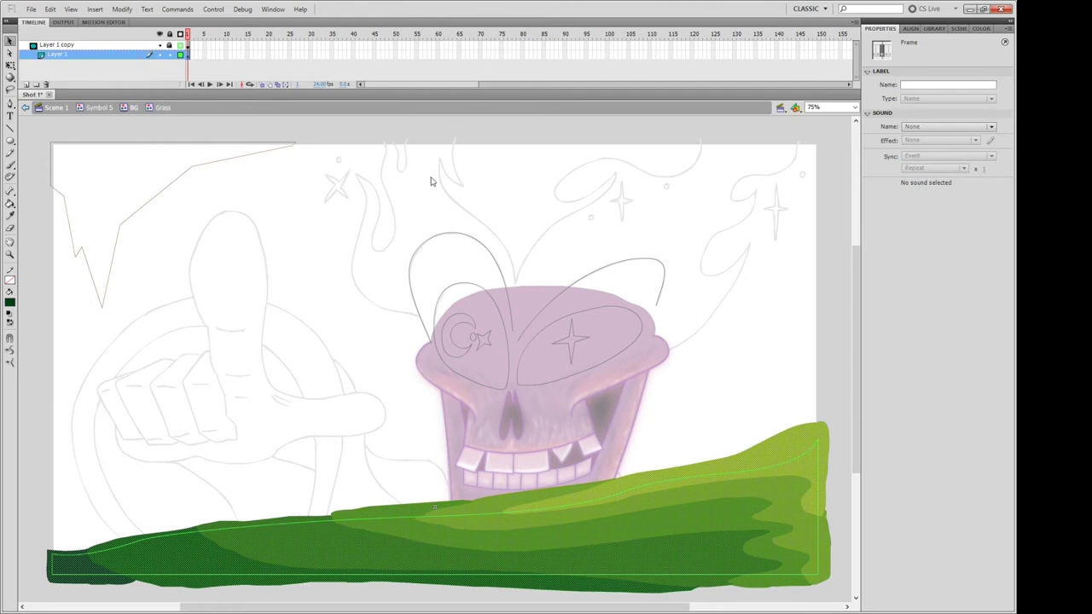
# Give the grass a High-quality Blur filter, setting the blur to 45 then 44 px.
pyautogui.click(560, 300)
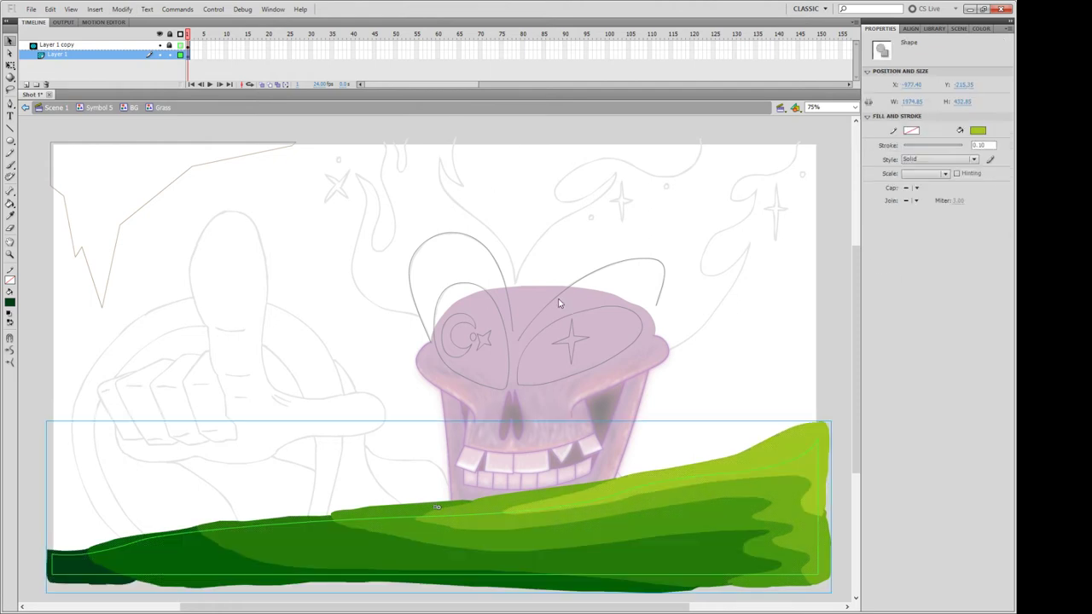
pyautogui.rightClick(888, 534)
pyautogui.click(903, 550)
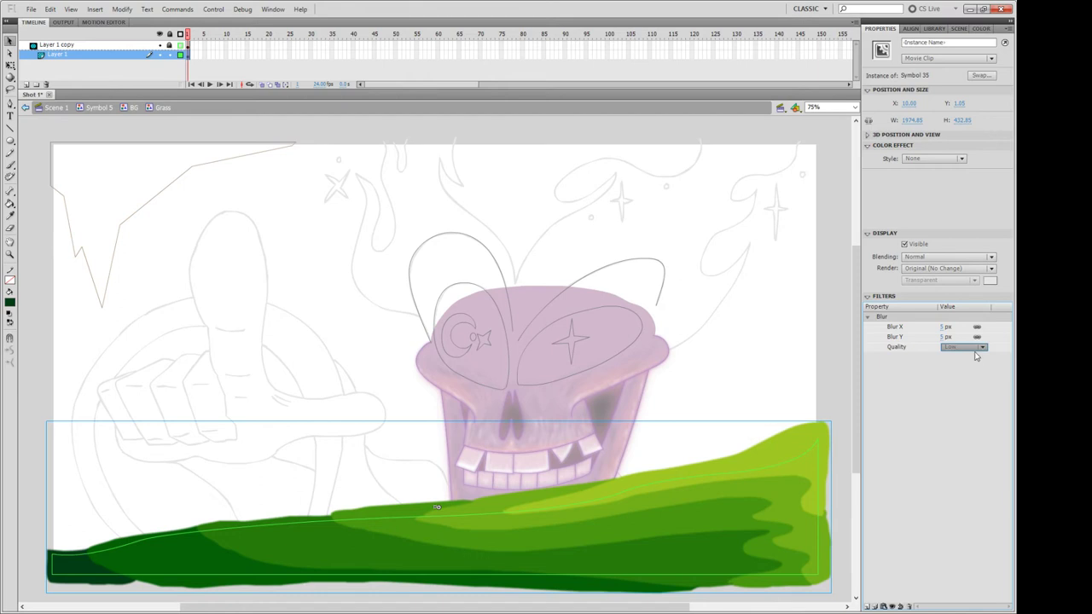
pyautogui.click(973, 382)
pyautogui.click(945, 337)
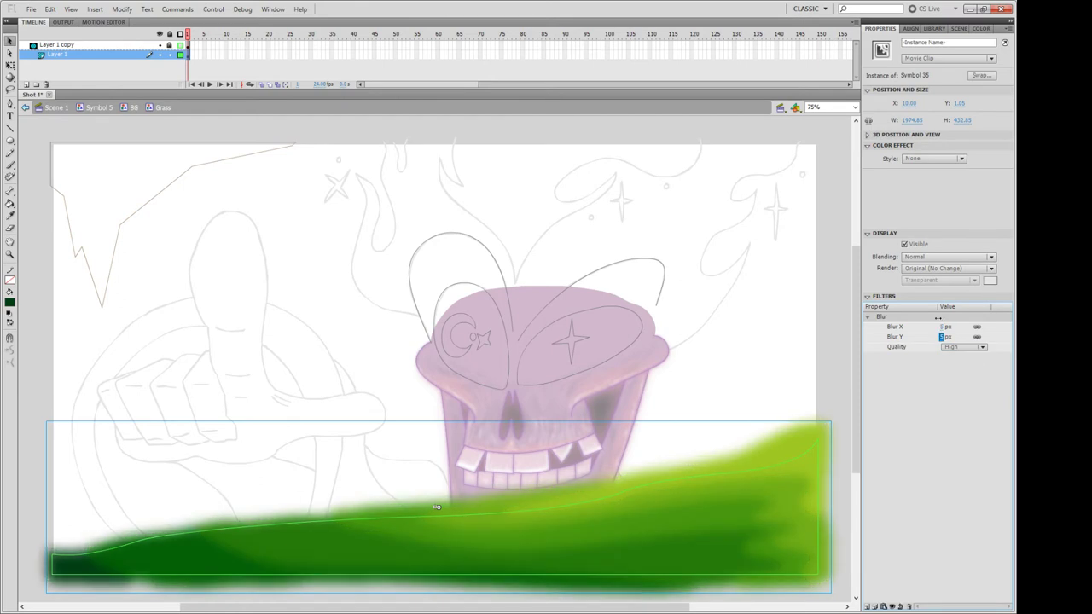
pyautogui.write('38')
pyautogui.press('Return')
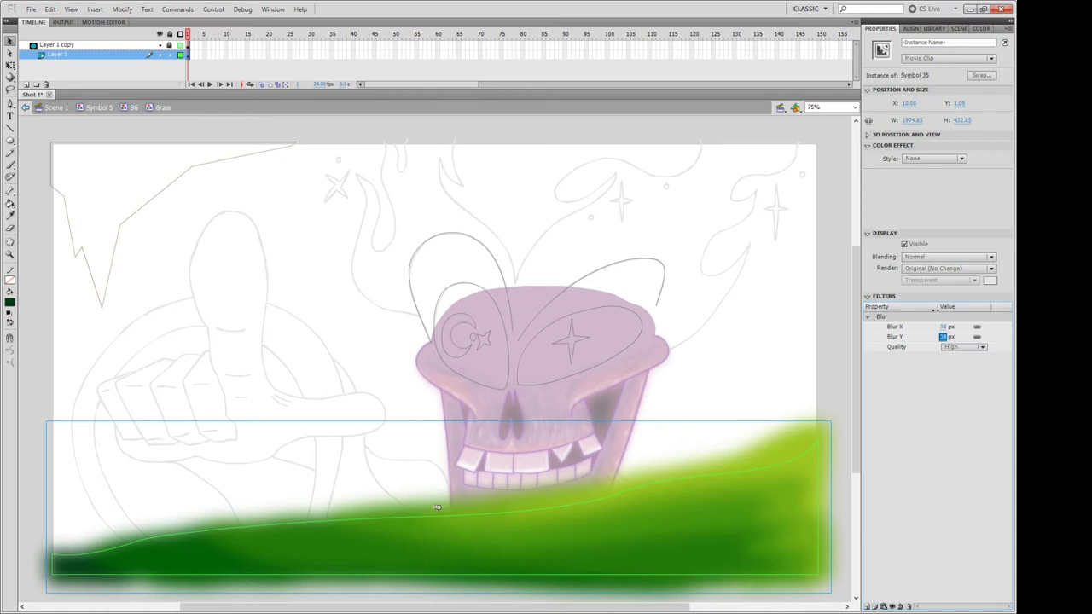
pyautogui.write('45')
pyautogui.press('Return')
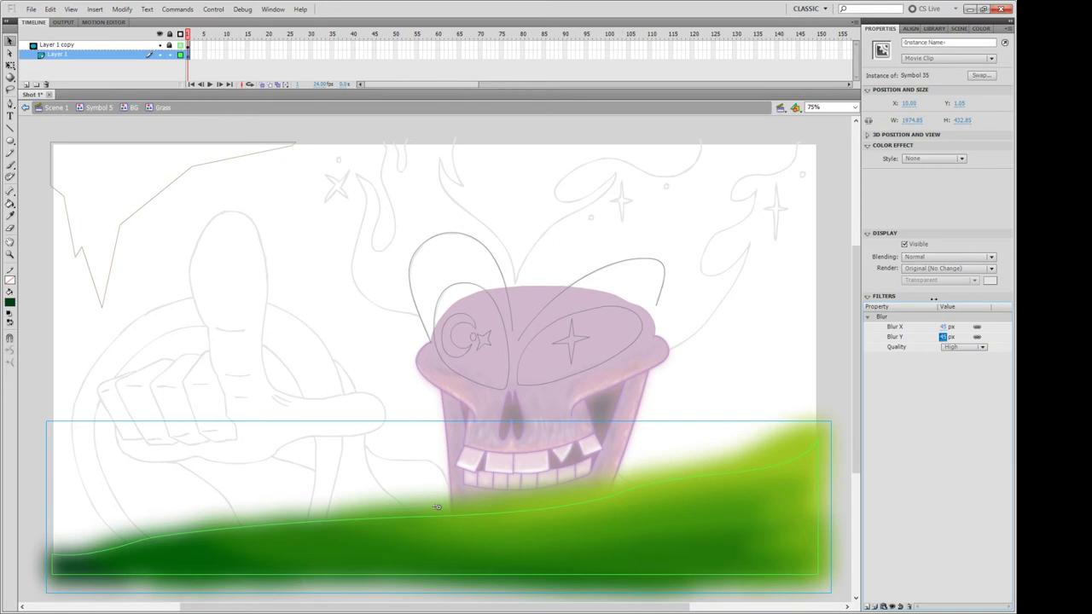
pyautogui.press('Down')
pyautogui.click(171, 217)
pyautogui.click(693, 398)
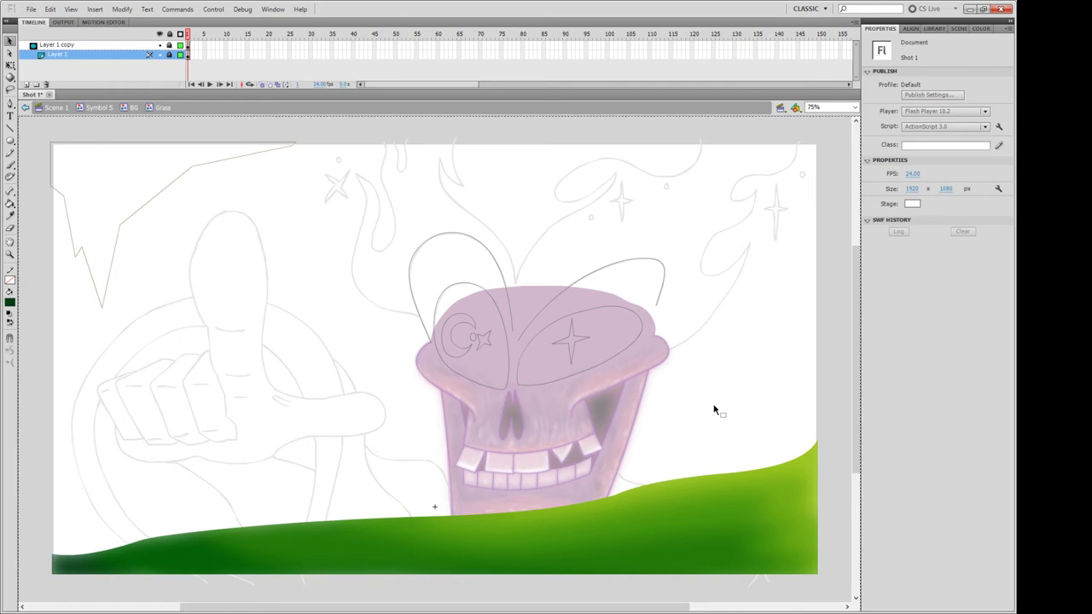
# Return to the BG symbol and show the two hidden layers.
pyautogui.doubleClick(716, 411)
pyautogui.click(772, 412)
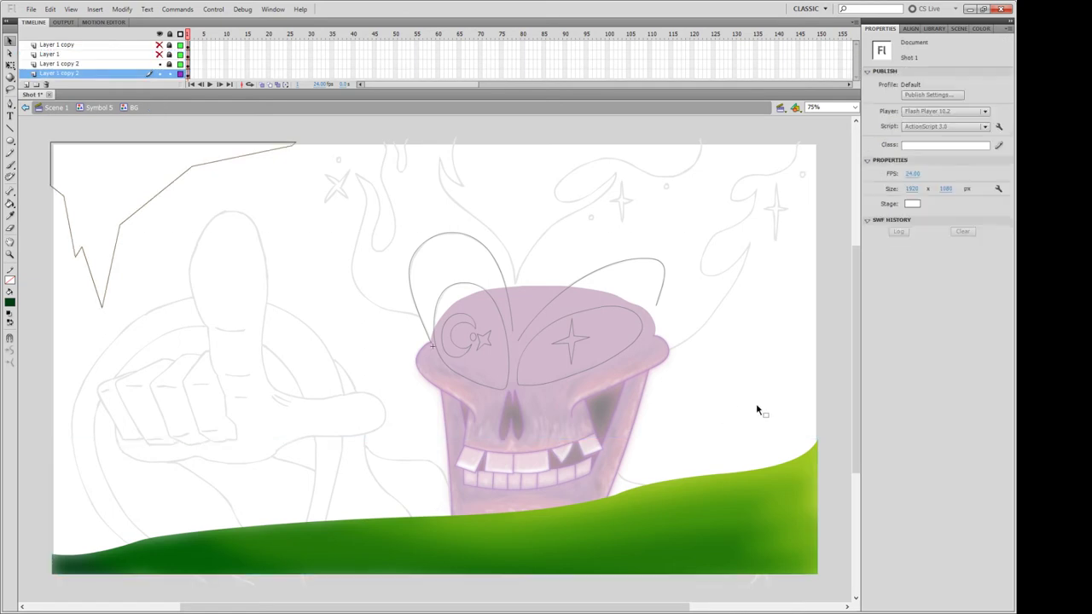
pyautogui.click(159, 54)
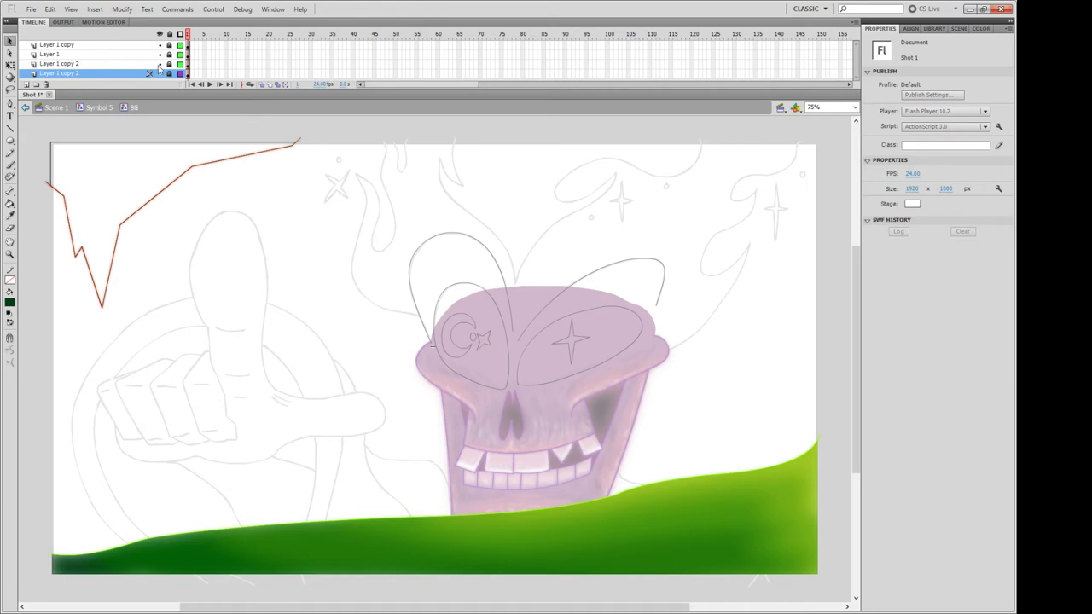
# Convert the jagged brown cliff outline into a movie clip symbol.
pyautogui.doubleClick(178, 177)
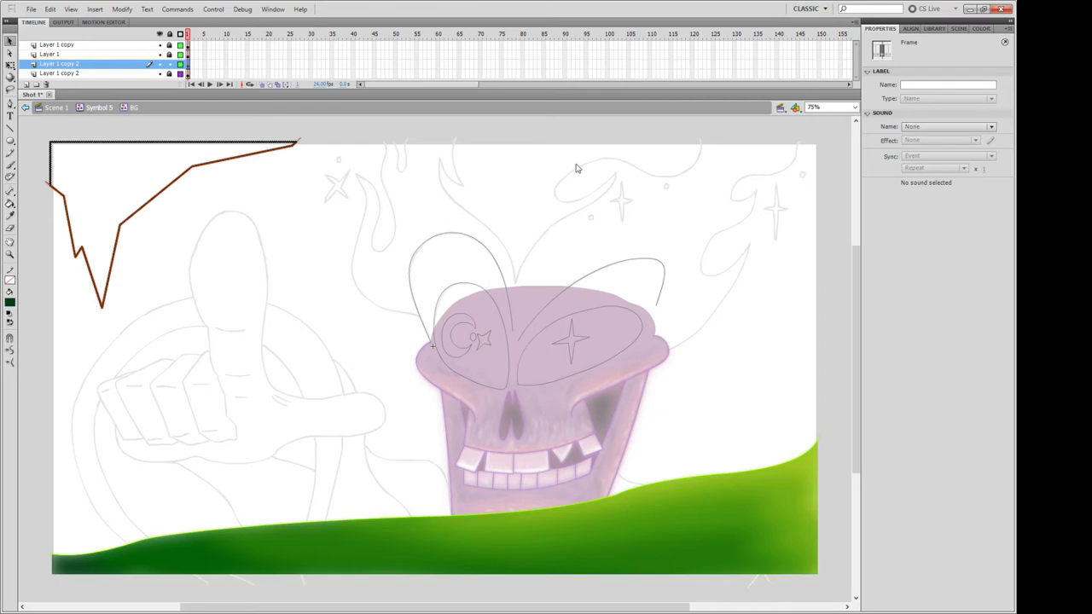
pyautogui.press('F8')
pyautogui.press('Return')
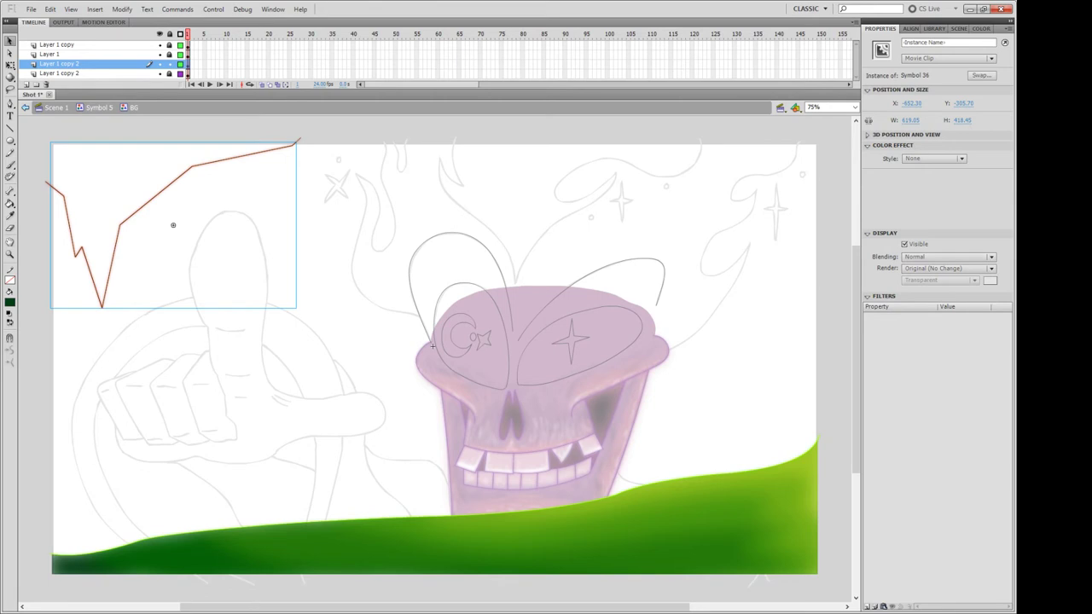
# Inside Symbol 36, duplicate the outline layer and make brown the fill on Layer 1.
pyautogui.doubleClick(117, 251)
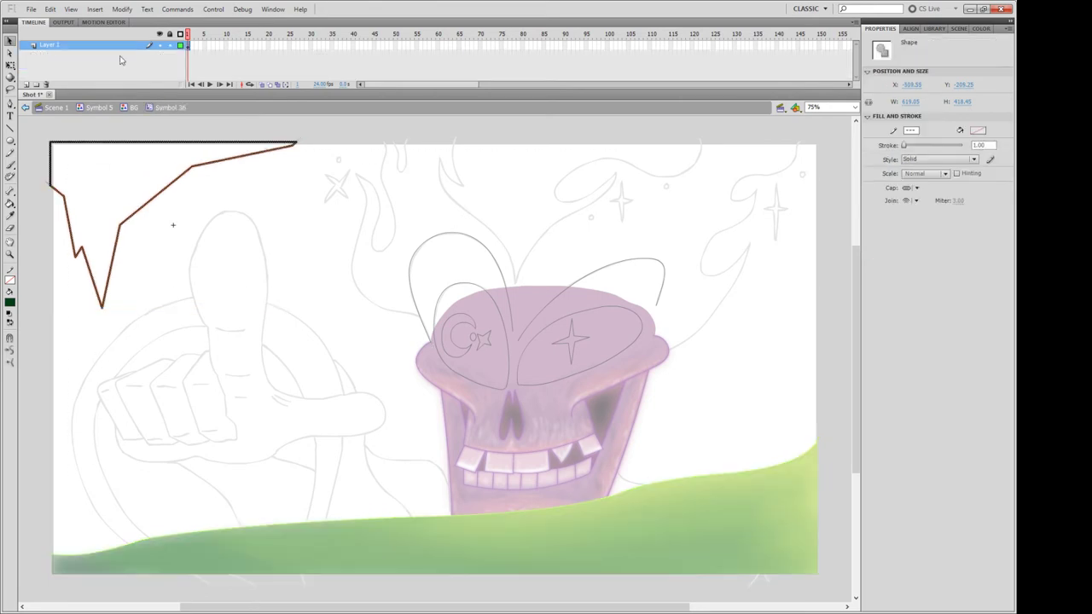
pyautogui.hotkey('ctrl', 'd')
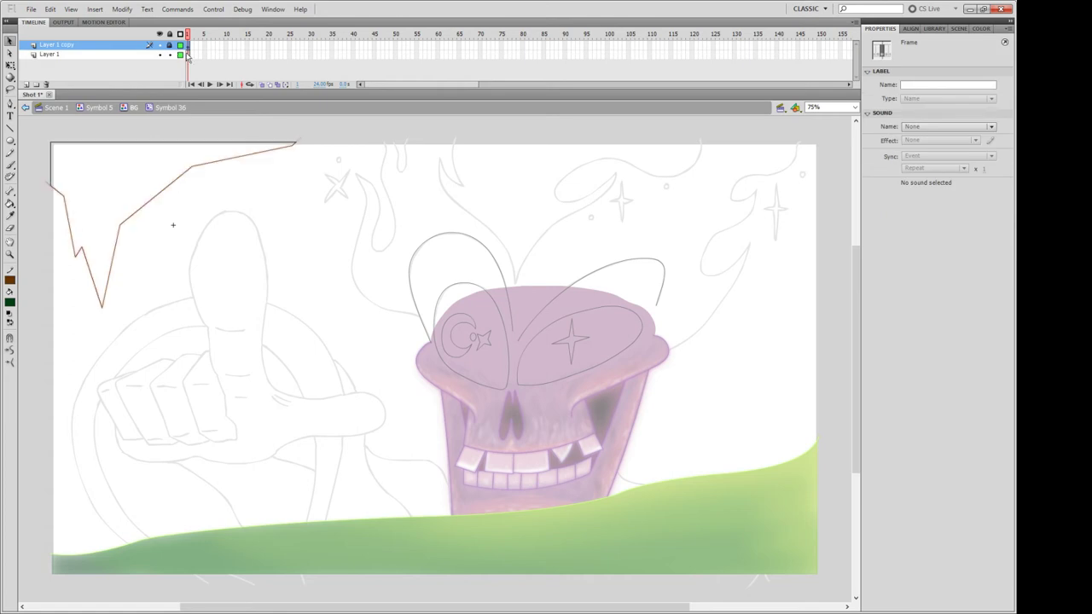
pyautogui.click(188, 54)
pyautogui.click(171, 131)
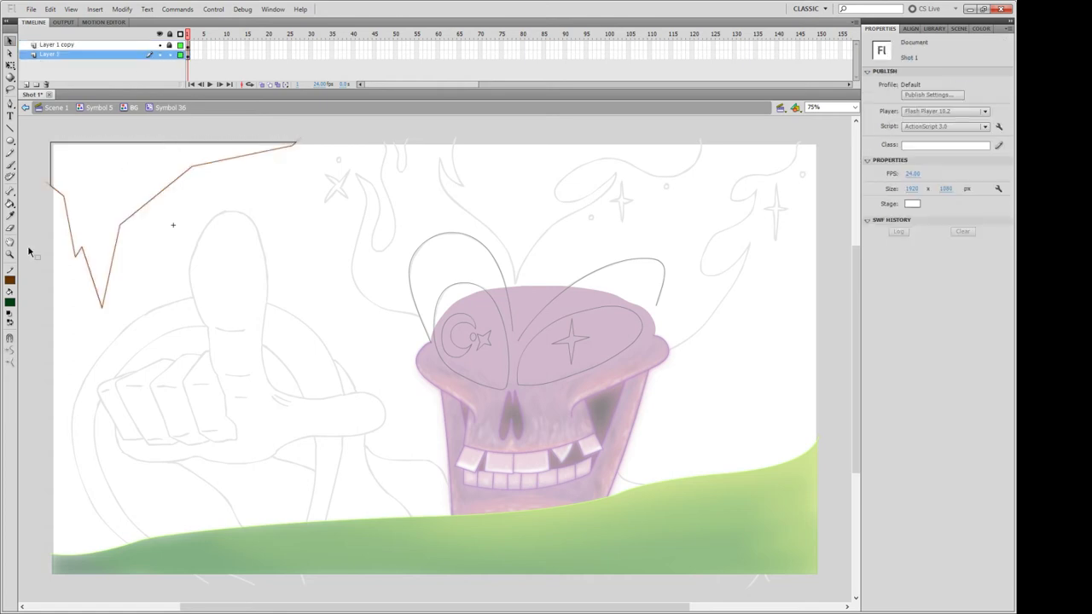
pyautogui.click(11, 321)
pyautogui.click(10, 166)
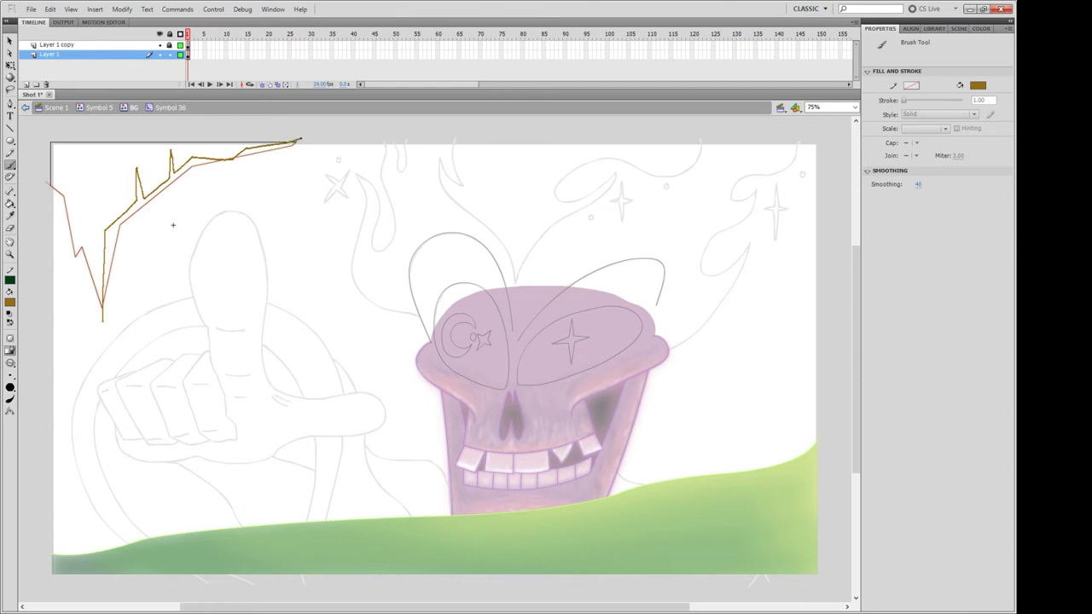
# Close the cliff shape with a curving brown stroke and fill it brown.
pyautogui.moveTo(300, 140)
pyautogui.mouseDown()
pyautogui.moveTo(174, 235)
pyautogui.moveTo(104, 332)
pyautogui.mouseUp()
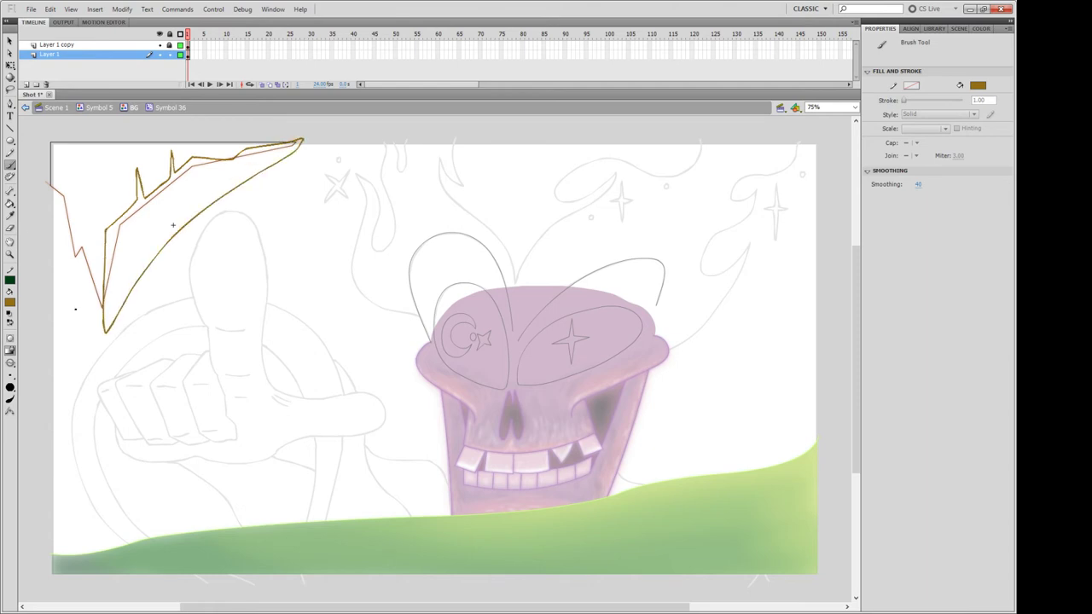
pyautogui.press('k')
pyautogui.click(170, 223)
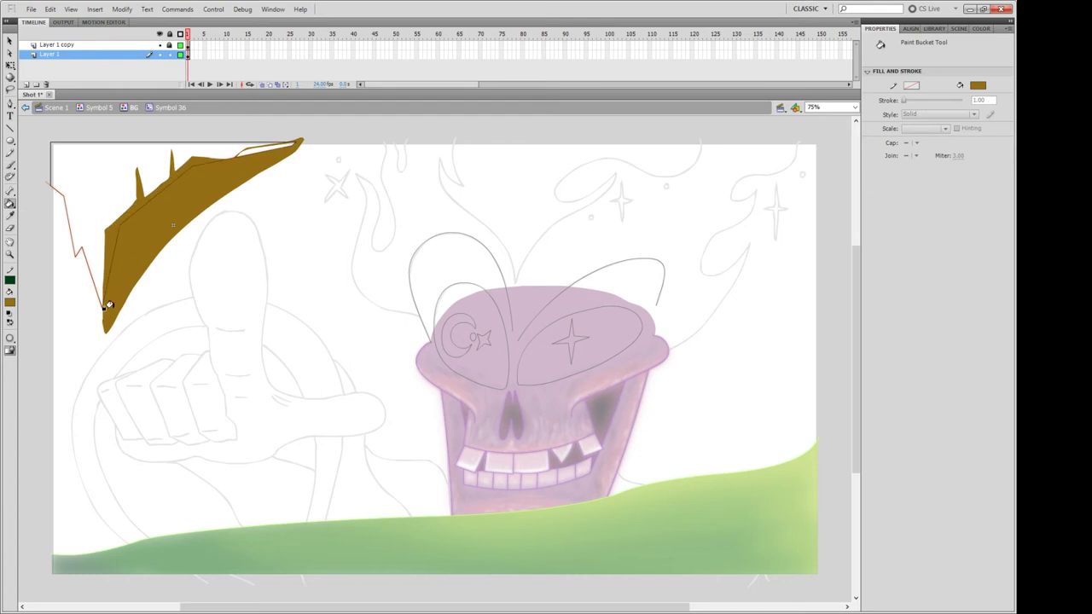
pyautogui.click(190, 55)
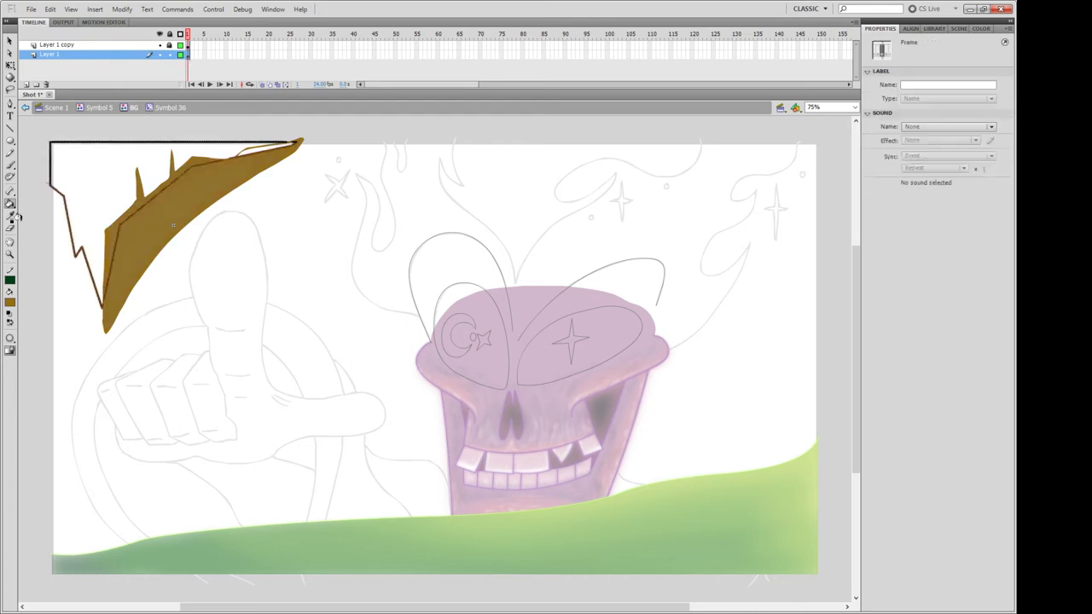
pyautogui.click(154, 290)
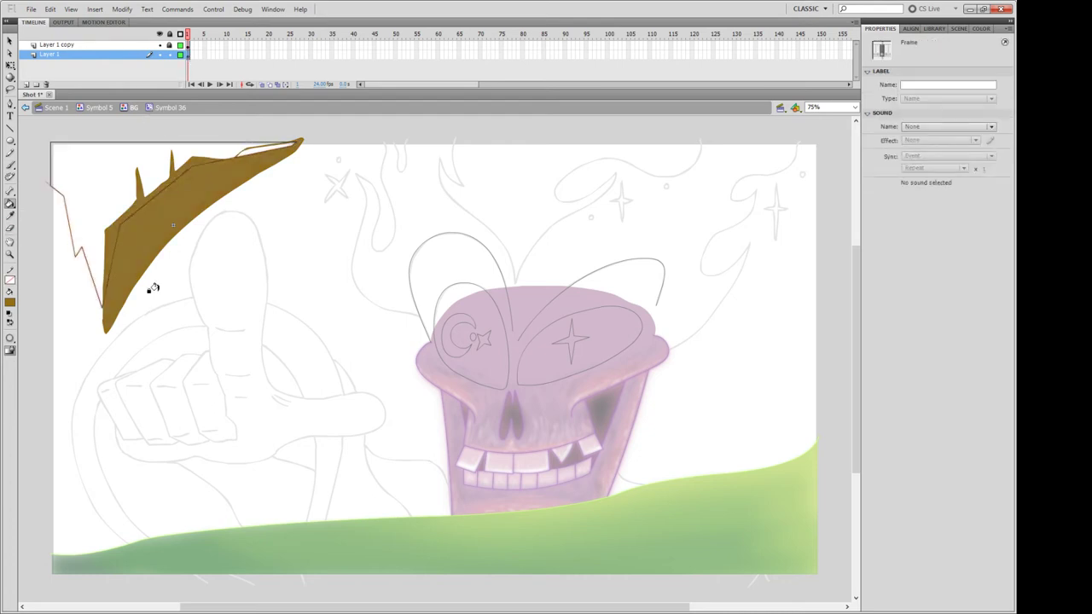
pyautogui.click(252, 150)
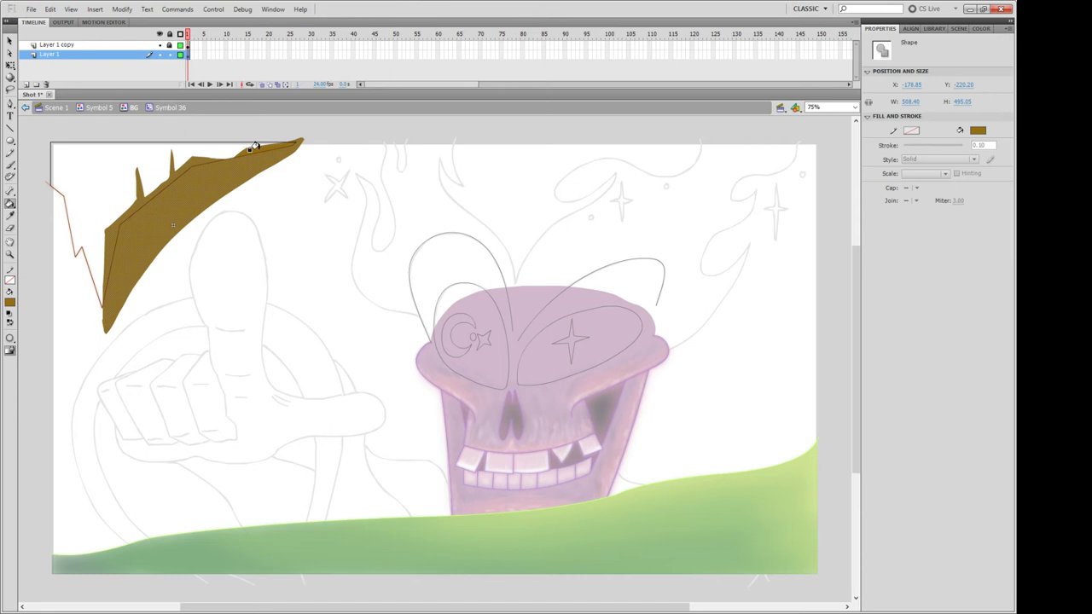
pyautogui.click(11, 43)
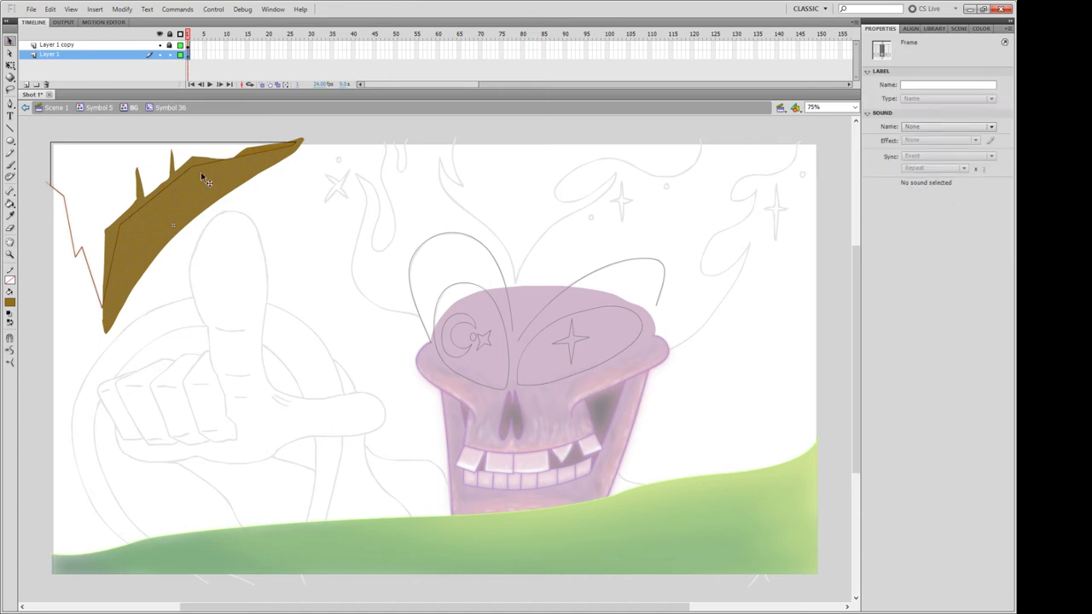
pyautogui.click(221, 231)
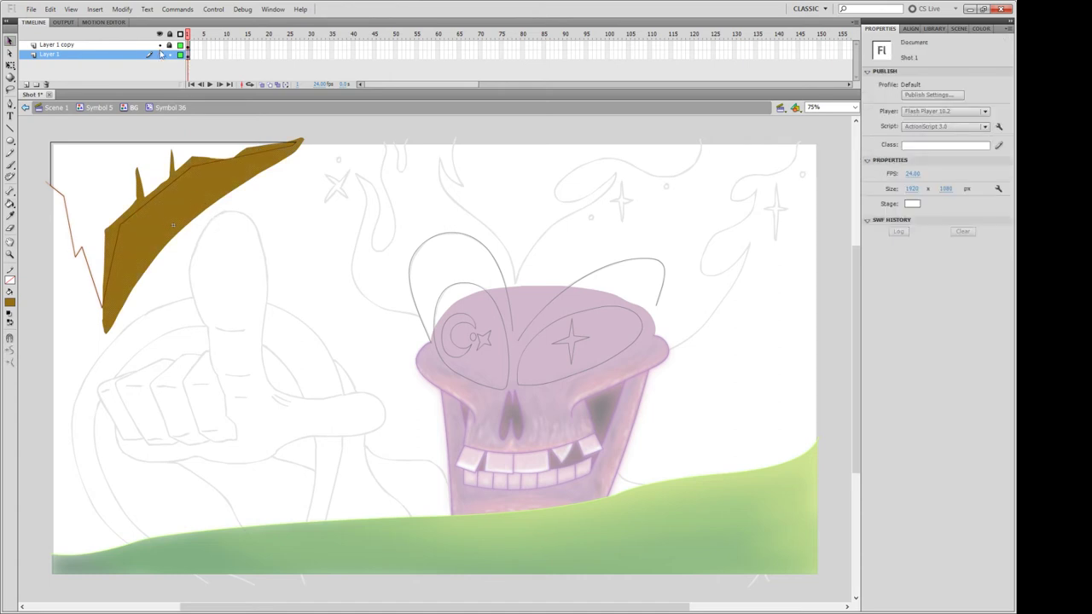
# On Layer 1 copy, fill the area left of the cliff green.
pyautogui.click(189, 44)
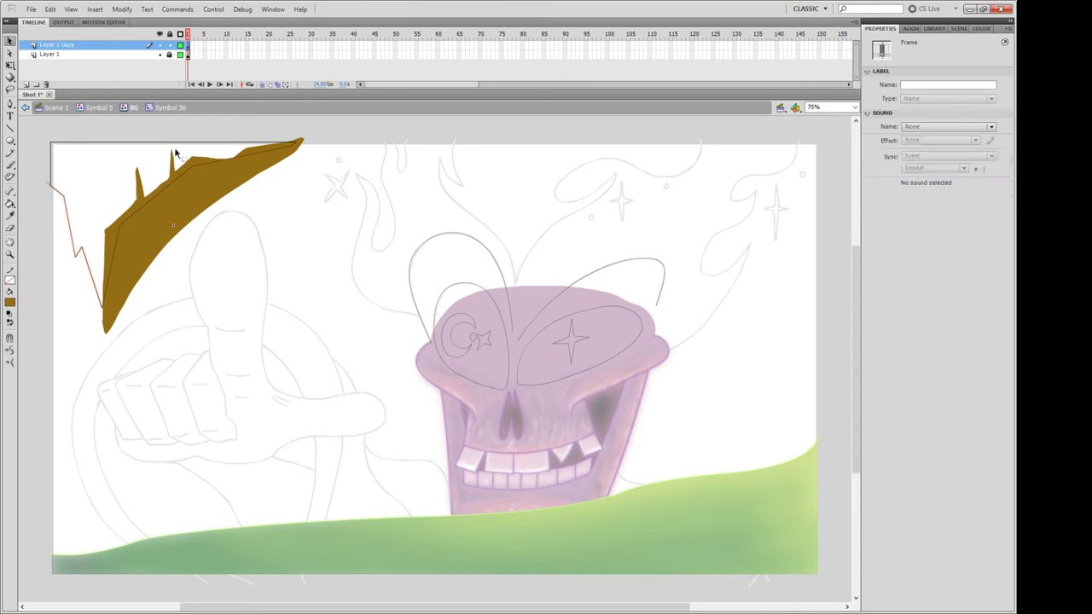
pyautogui.click(191, 256)
pyautogui.click(10, 203)
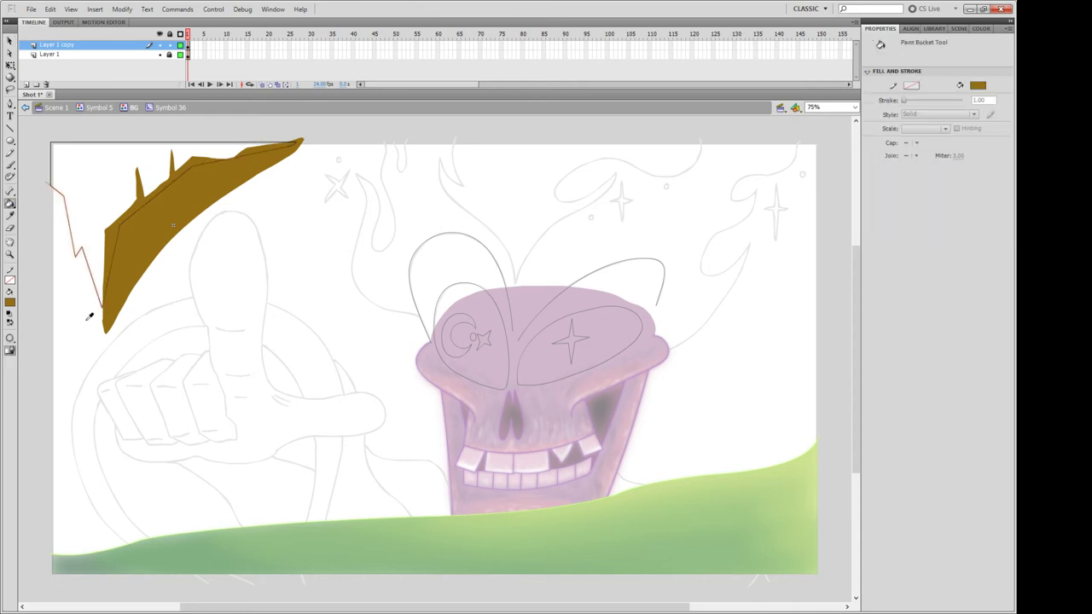
pyautogui.click(106, 206)
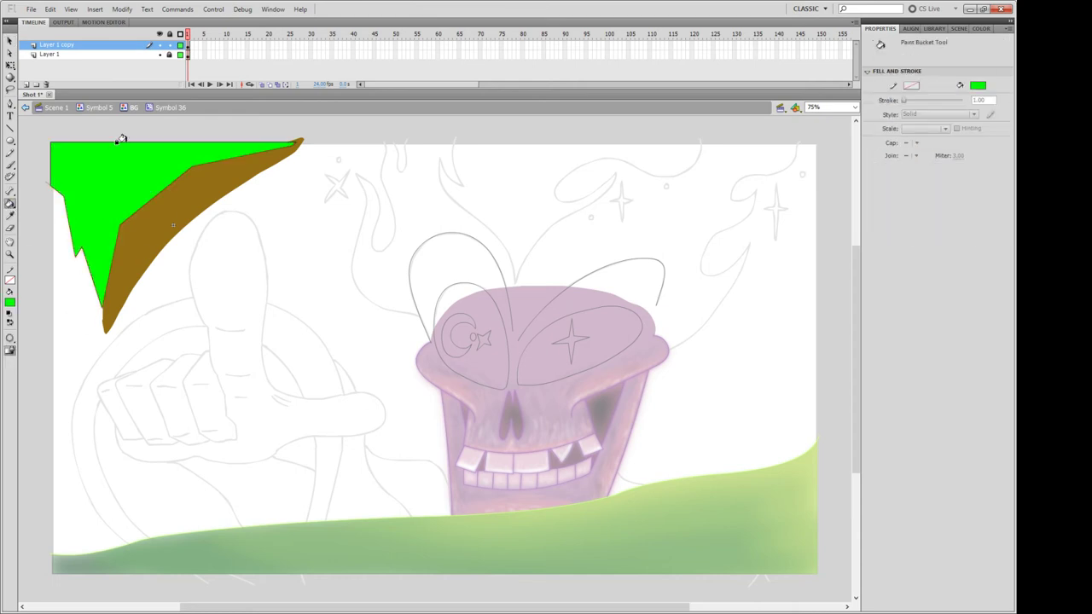
# Make Layer 1 copy a mask, then turn masking off to view the whole cliff.
pyautogui.click(122, 48)
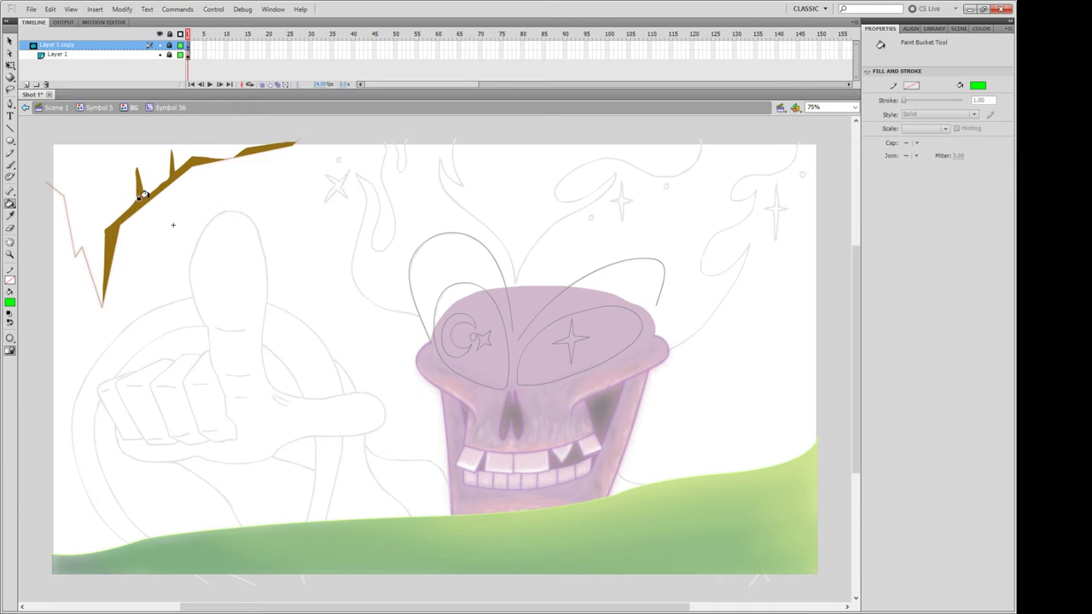
pyautogui.click(10, 42)
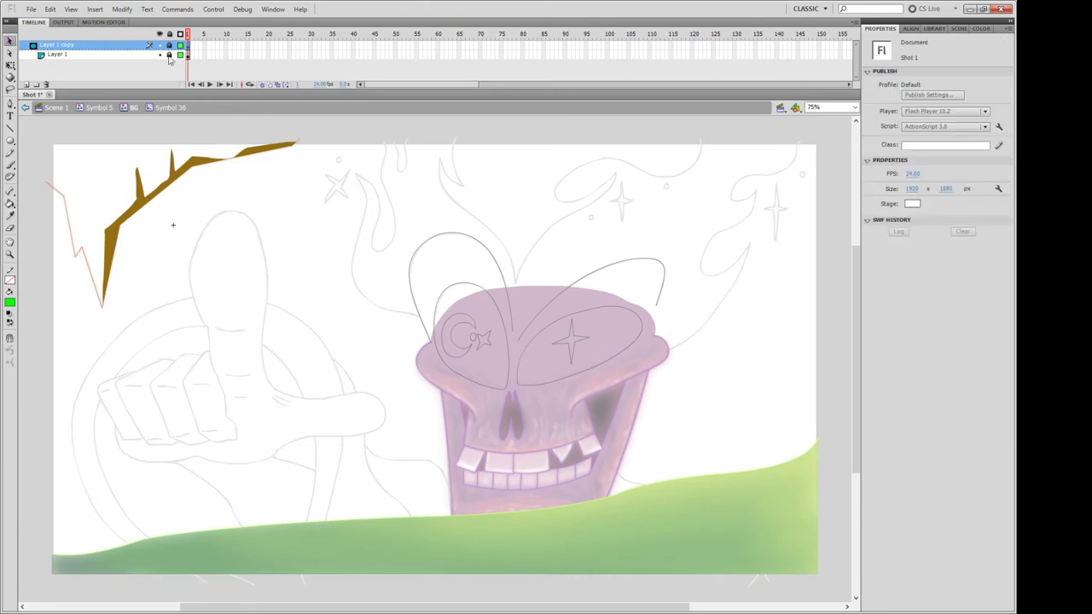
pyautogui.click(169, 54)
pyautogui.click(180, 44)
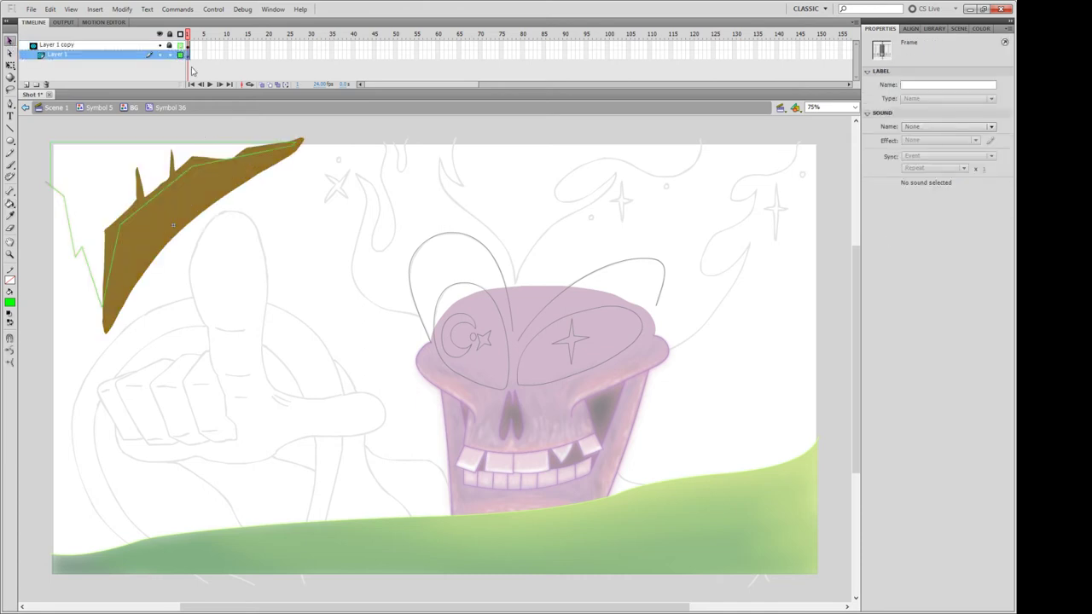
pyautogui.click(213, 239)
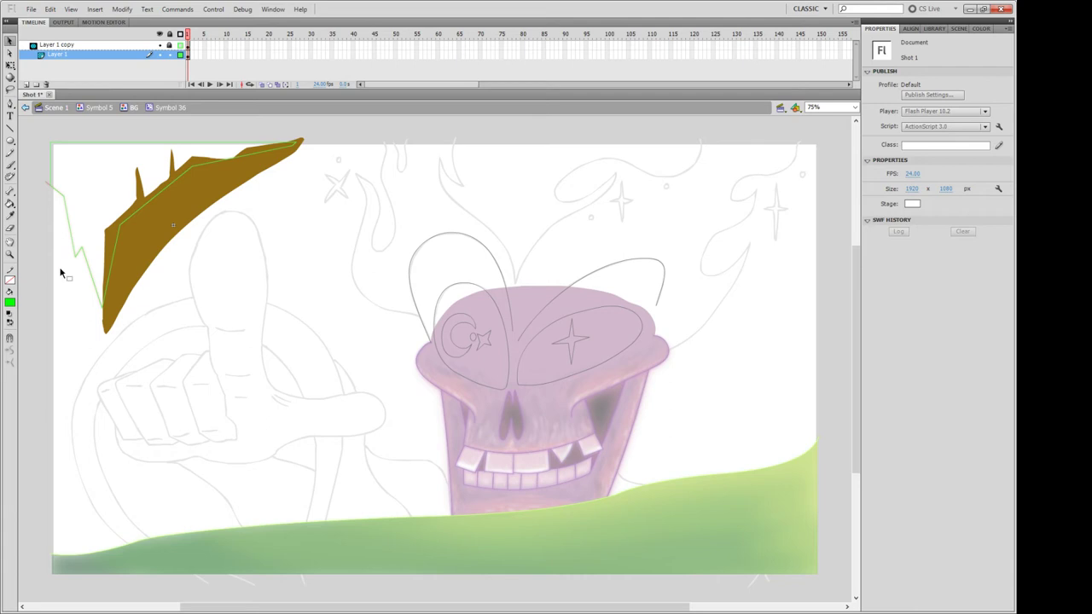
pyautogui.click(10, 166)
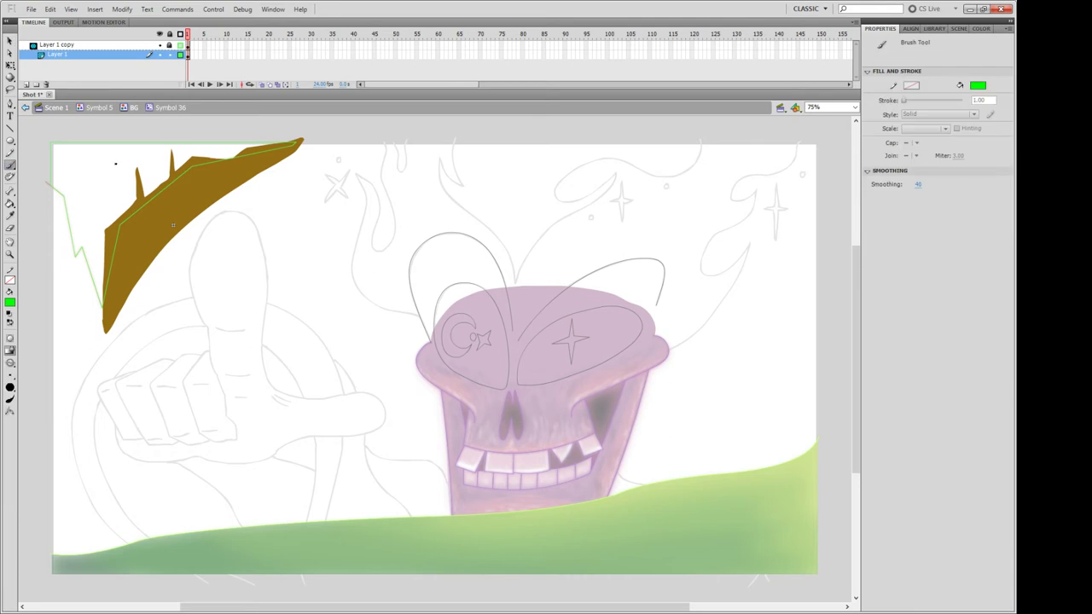
# Outline two new spikes on the cliff top and fill them with the sampled cliff brown.
pyautogui.moveTo(118, 194); pyautogui.dragTo(104, 223)
pyautogui.press('i')
pyautogui.click(103, 227)
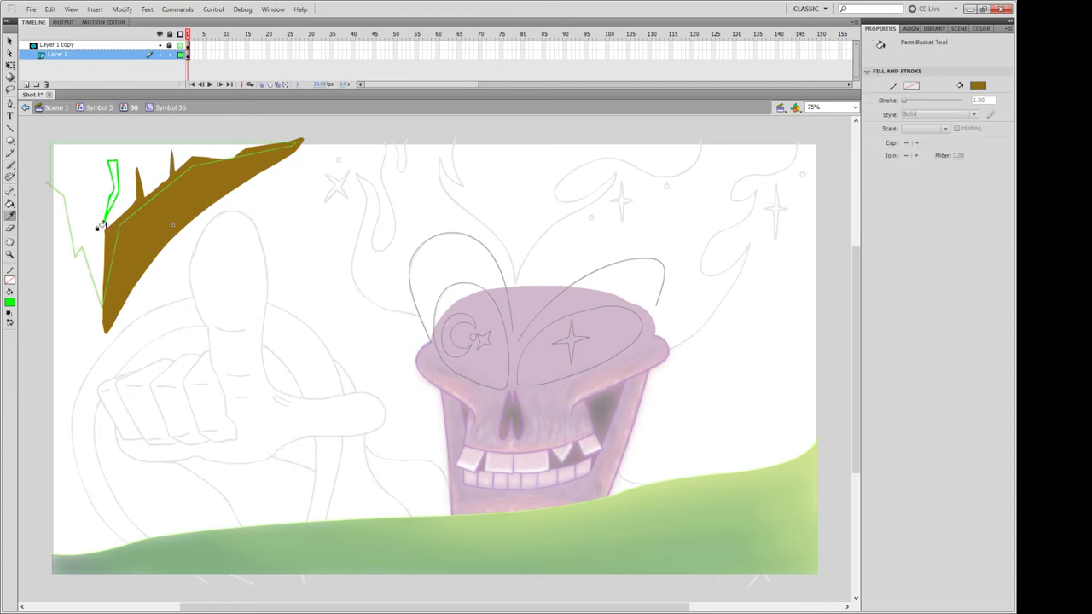
pyautogui.click(111, 180)
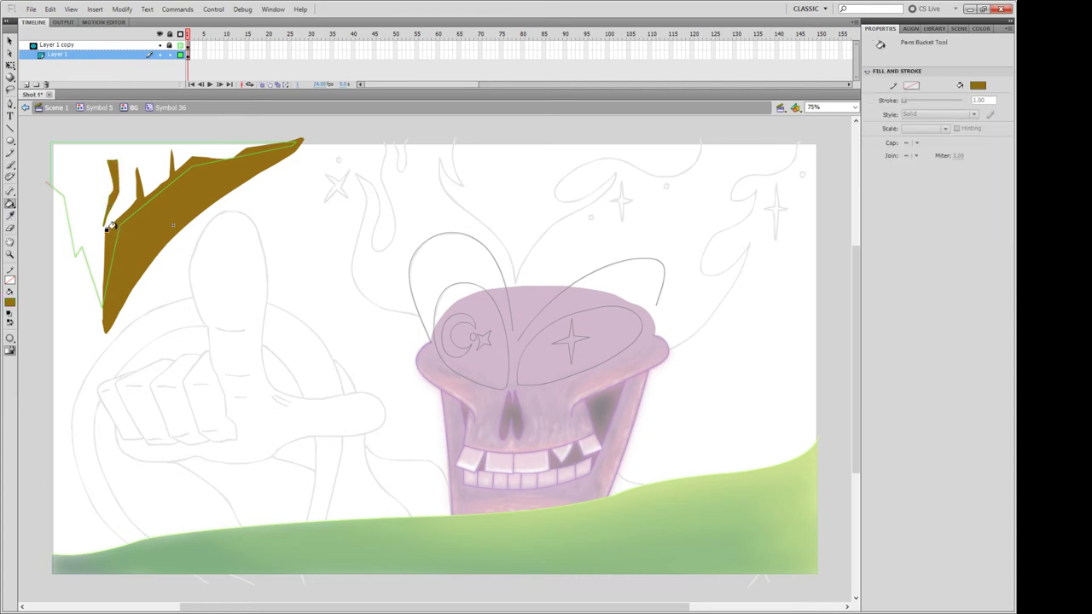
pyautogui.click(11, 165)
pyautogui.moveTo(130, 178); pyautogui.dragTo(139, 160)
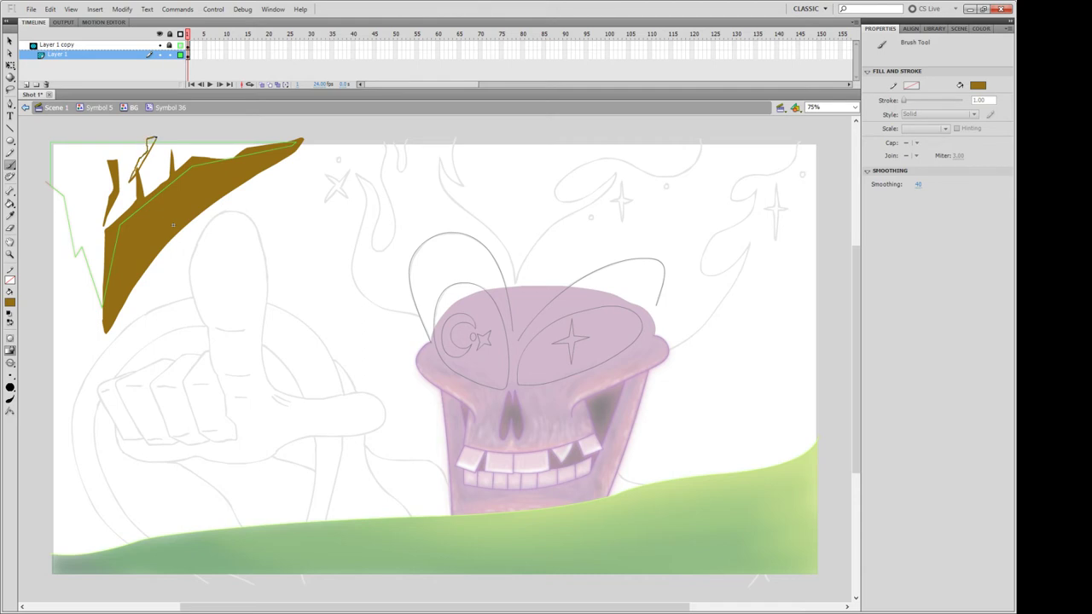
pyautogui.click(10, 202)
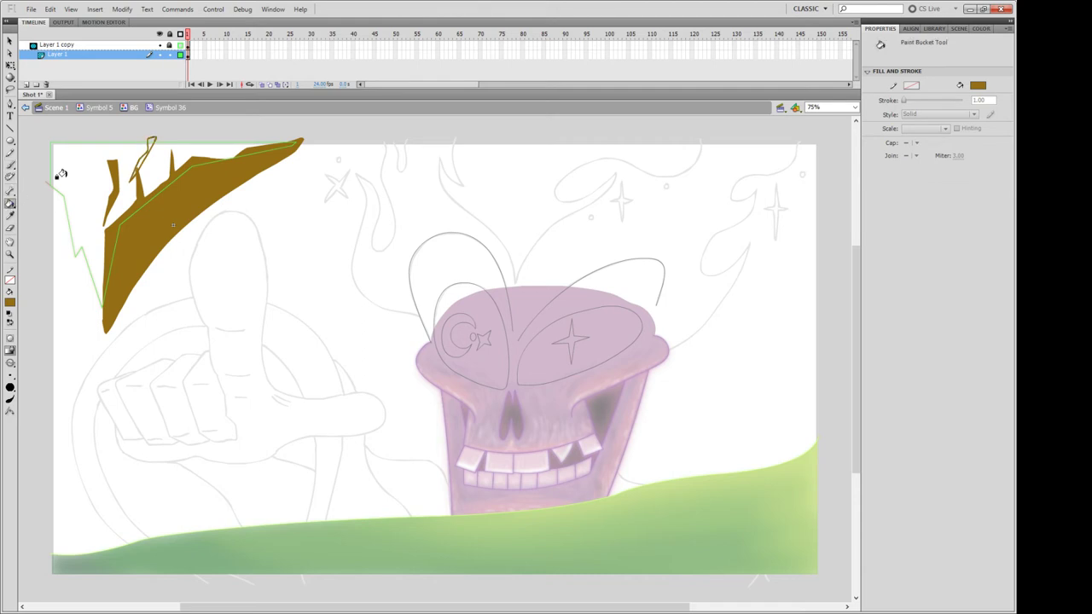
pyautogui.click(137, 163)
pyautogui.press('b')
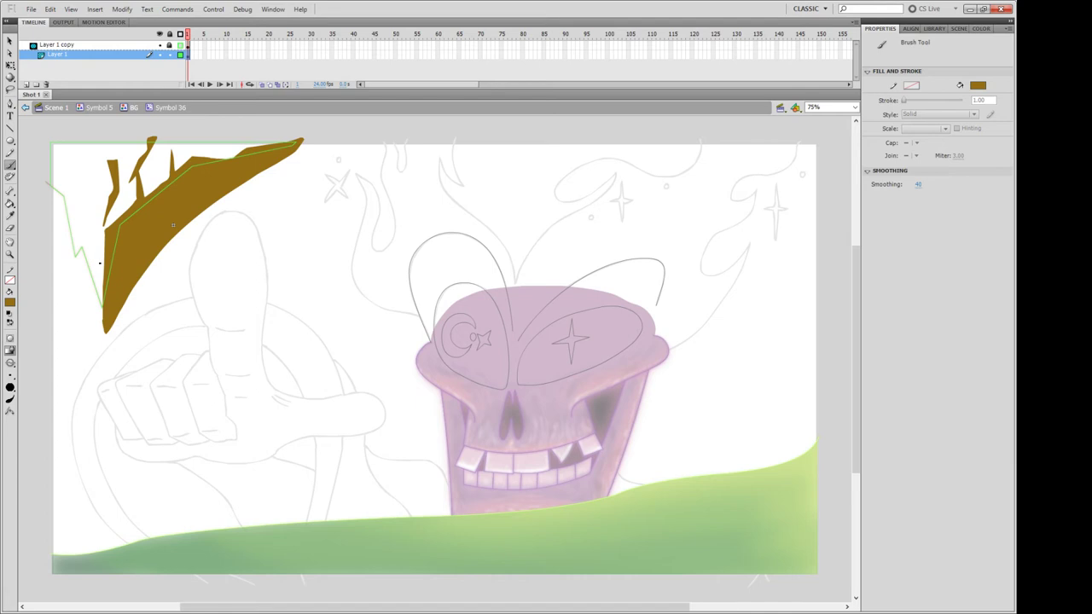
pyautogui.press('k')
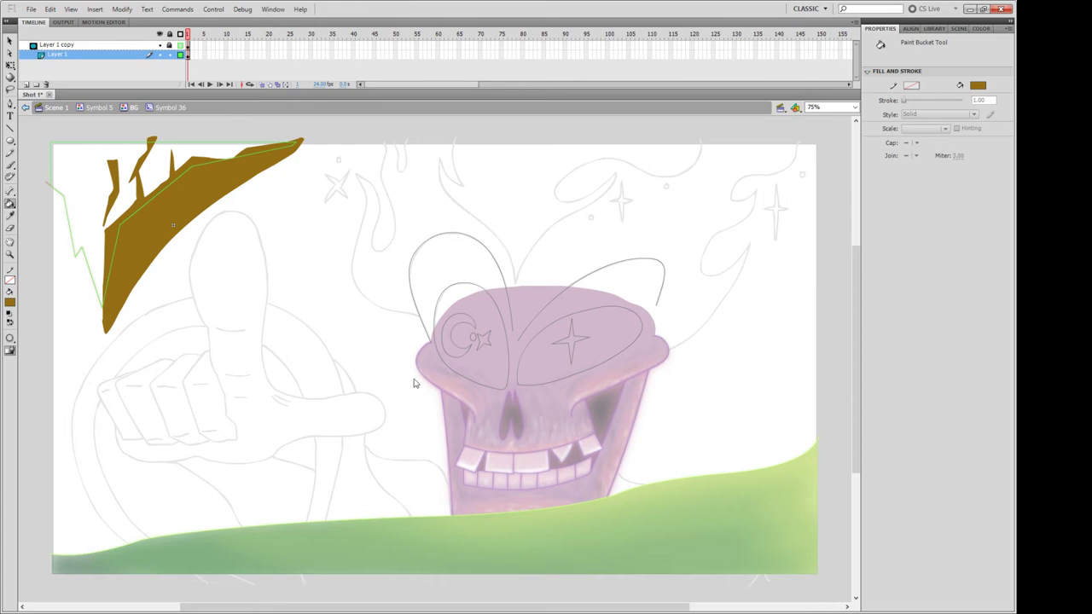
# Paint dark red-brown shadow slivers and streaks down the cliff's left edge.
pyautogui.press('b')
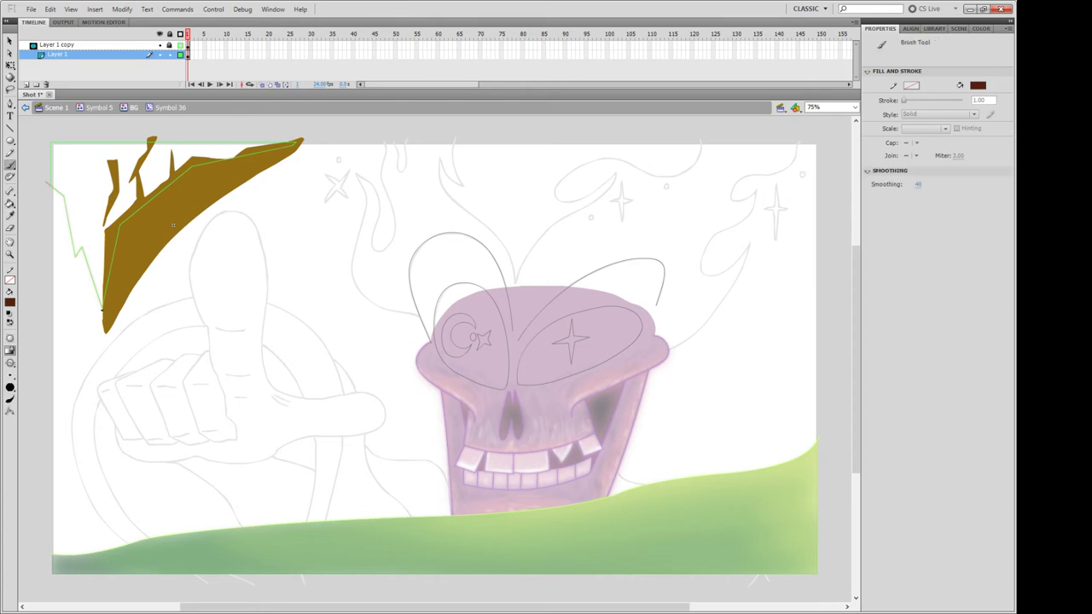
pyautogui.moveTo(103, 309); pyautogui.dragTo(96, 274)
pyautogui.moveTo(82, 256); pyautogui.dragTo(97, 302)
pyautogui.moveTo(85, 243)
pyautogui.mouseDown()
pyautogui.moveTo(100, 312)
pyautogui.moveTo(73, 234)
pyautogui.moveTo(78, 198)
pyautogui.mouseUp()
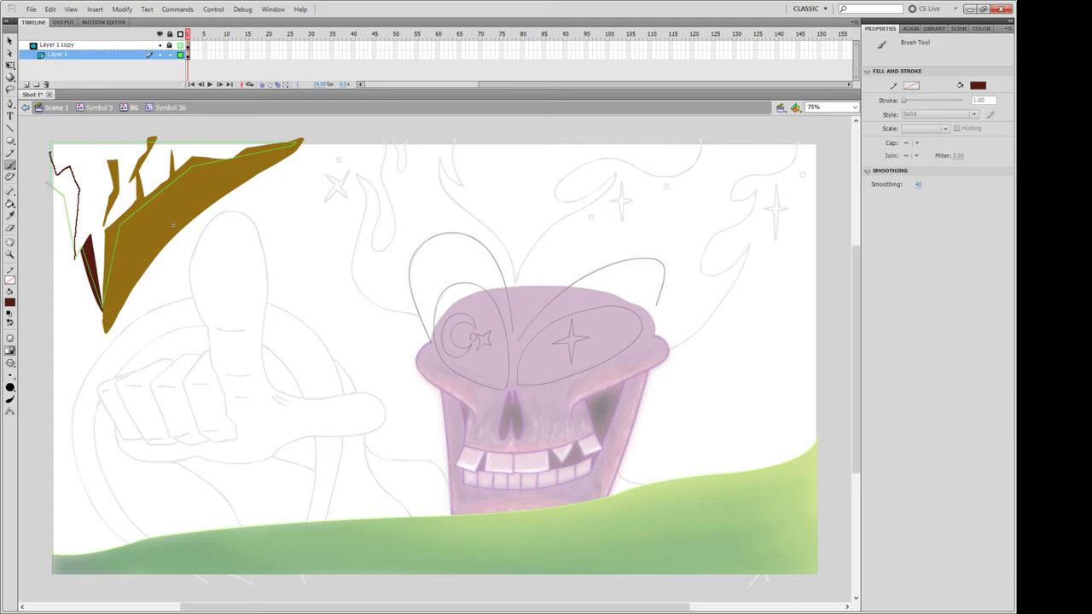
pyautogui.moveTo(62, 198); pyautogui.dragTo(68, 249)
pyautogui.press('k')
pyautogui.click(66, 217)
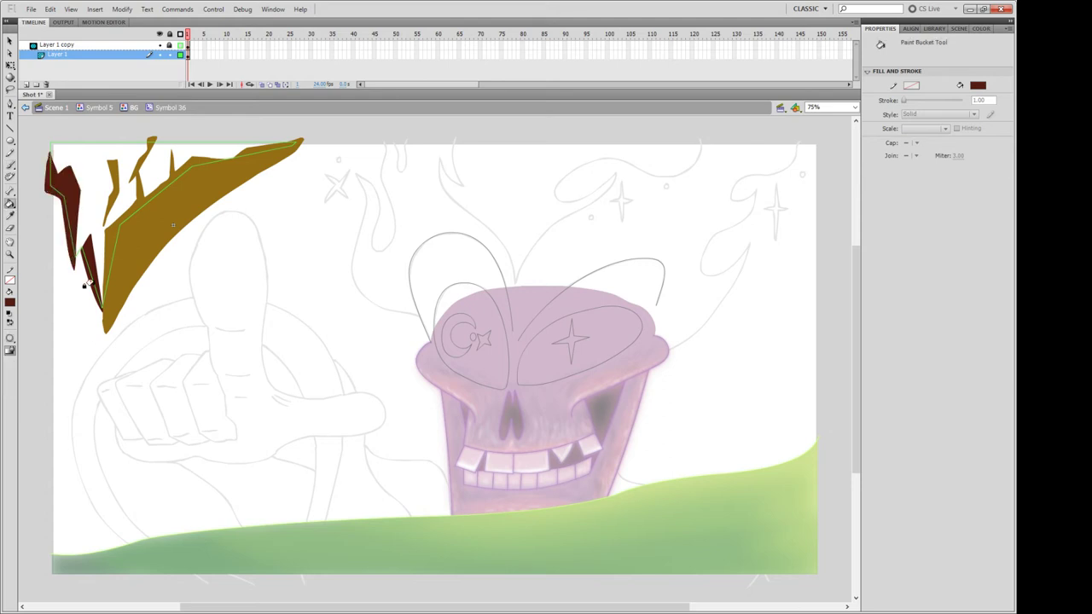
# Add dark red-brown streaks beside the spikes, including a V-shaped one among them.
pyautogui.press('b')
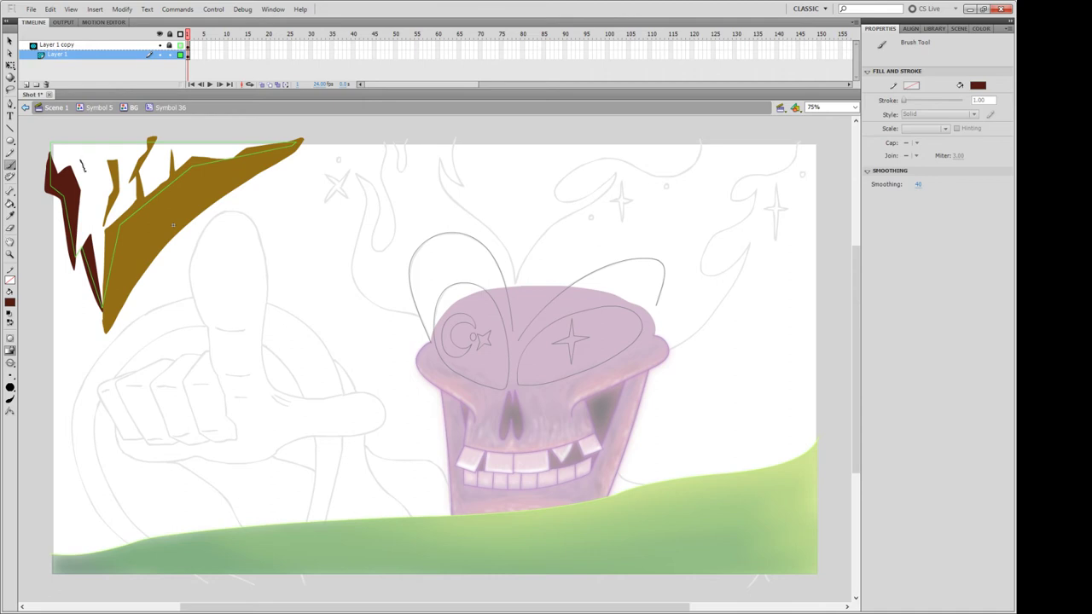
pyautogui.moveTo(84, 169)
pyautogui.mouseDown()
pyautogui.moveTo(100, 217)
pyautogui.moveTo(94, 156)
pyautogui.mouseUp()
pyautogui.press('k')
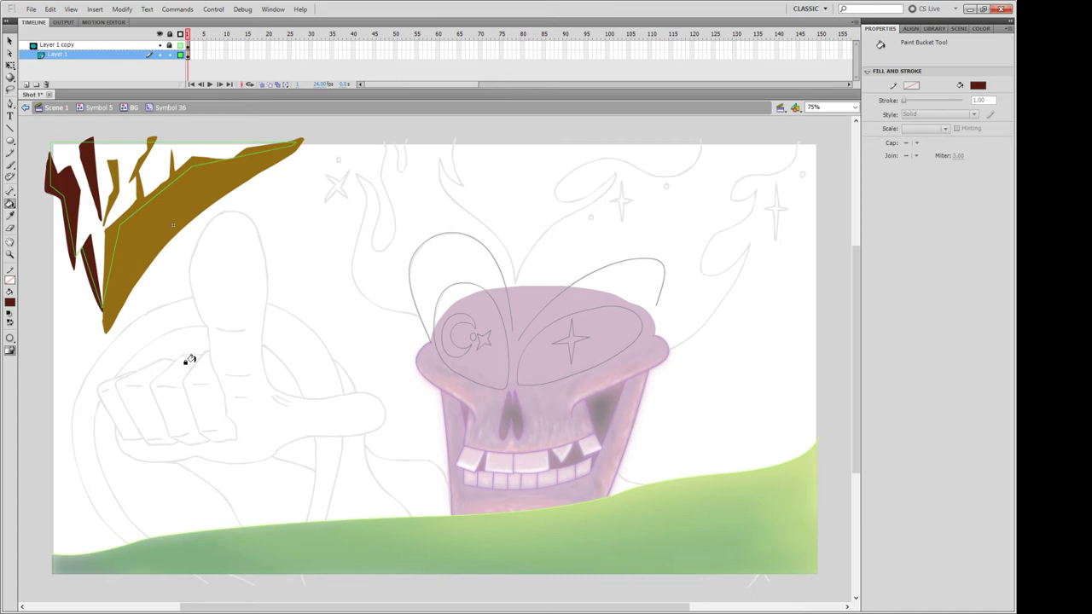
pyautogui.press('b')
pyautogui.moveTo(147, 161); pyautogui.dragTo(160, 148)
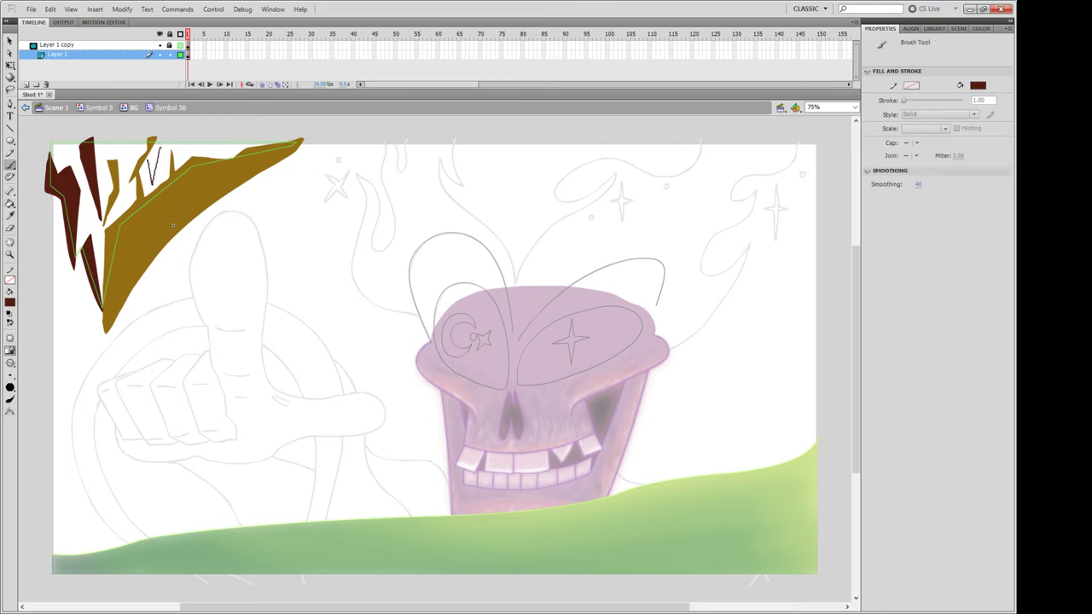
pyautogui.press('k')
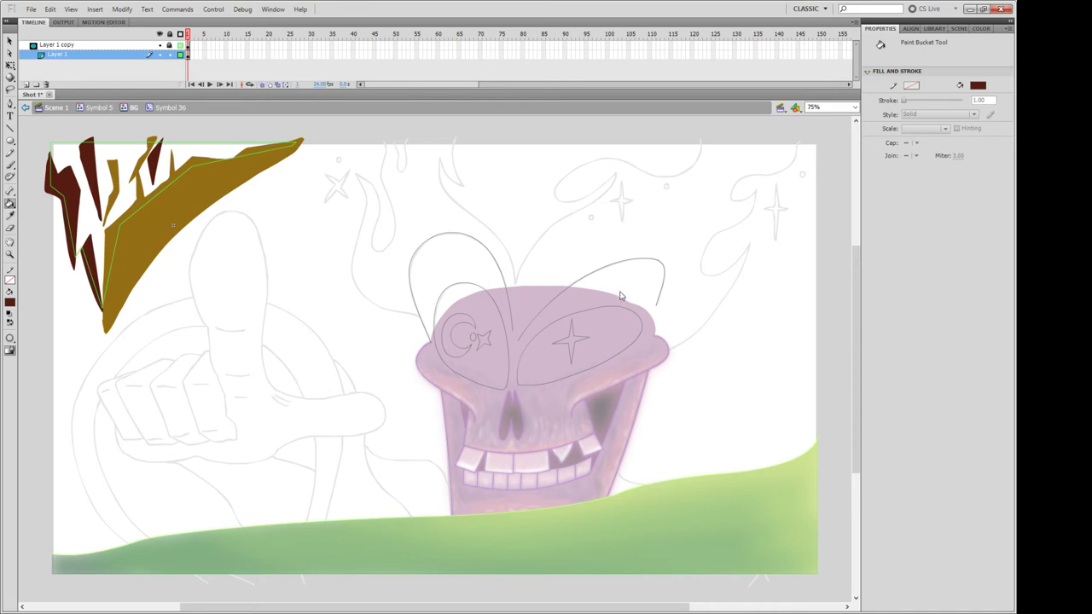
pyautogui.keyDown('alt'); pyautogui.click(419, 381); pyautogui.keyUp('alt')
# Outline the cliff top and left edge in salmon-brown and fill its white gaps.
pyautogui.press('b')
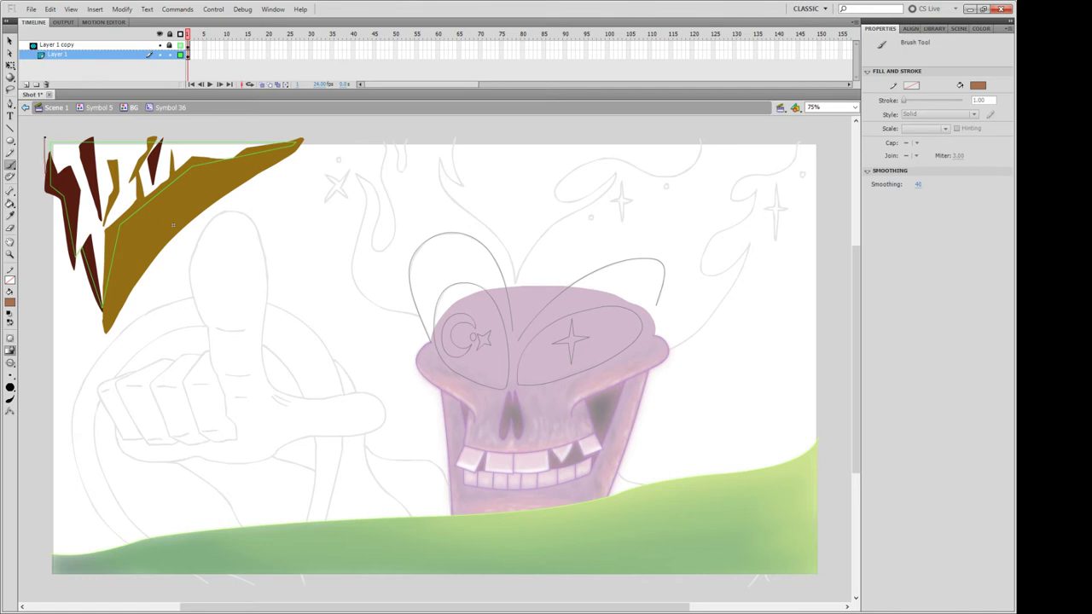
pyautogui.moveTo(45, 136); pyautogui.dragTo(297, 133)
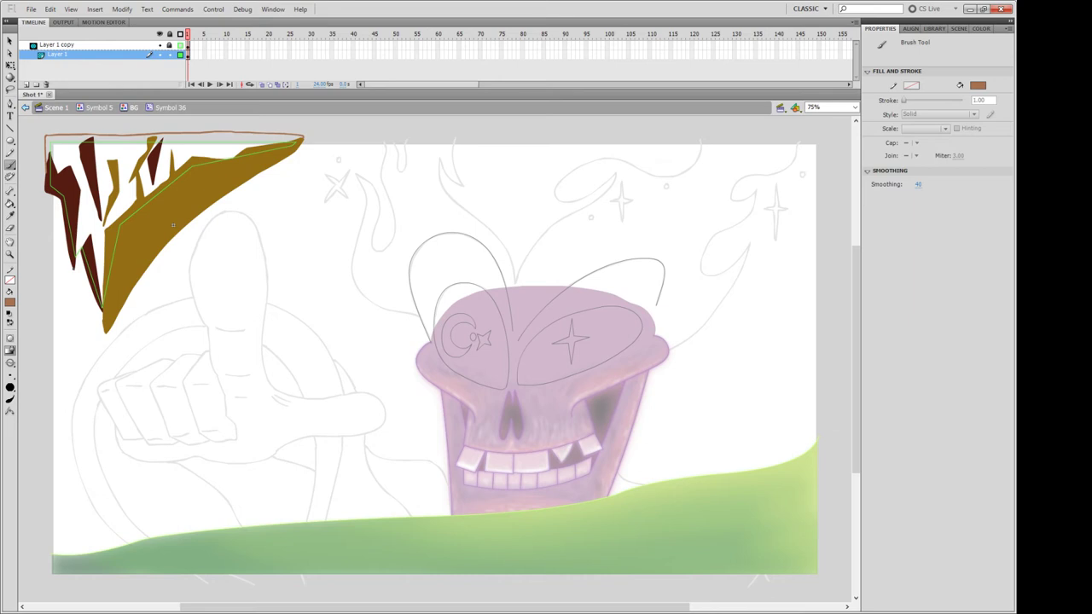
pyautogui.moveTo(74, 269); pyautogui.dragTo(102, 329)
pyautogui.press('k')
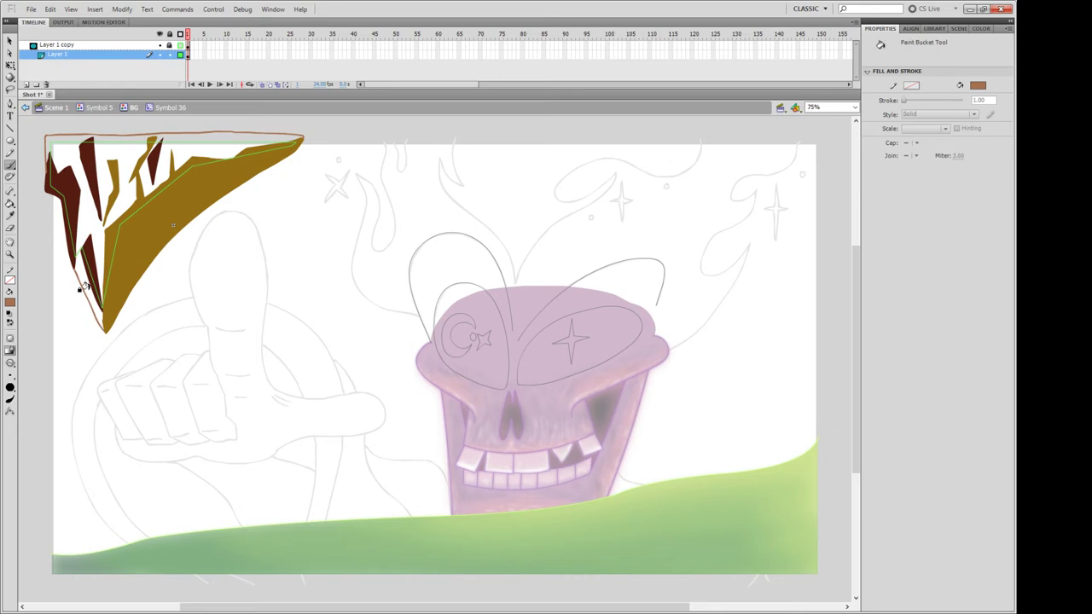
pyautogui.click(93, 303)
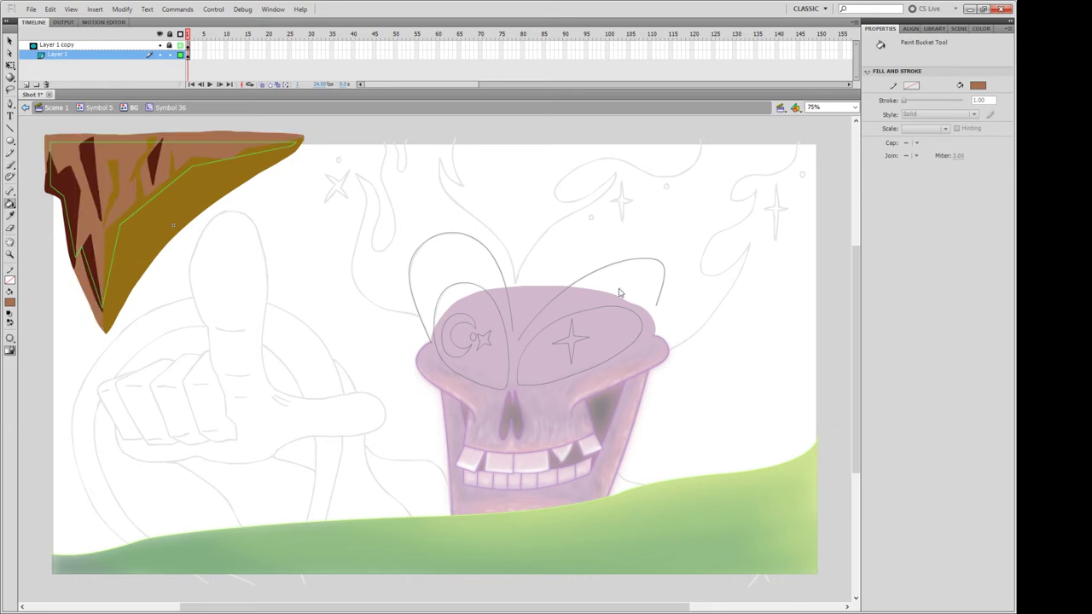
pyautogui.click(121, 198)
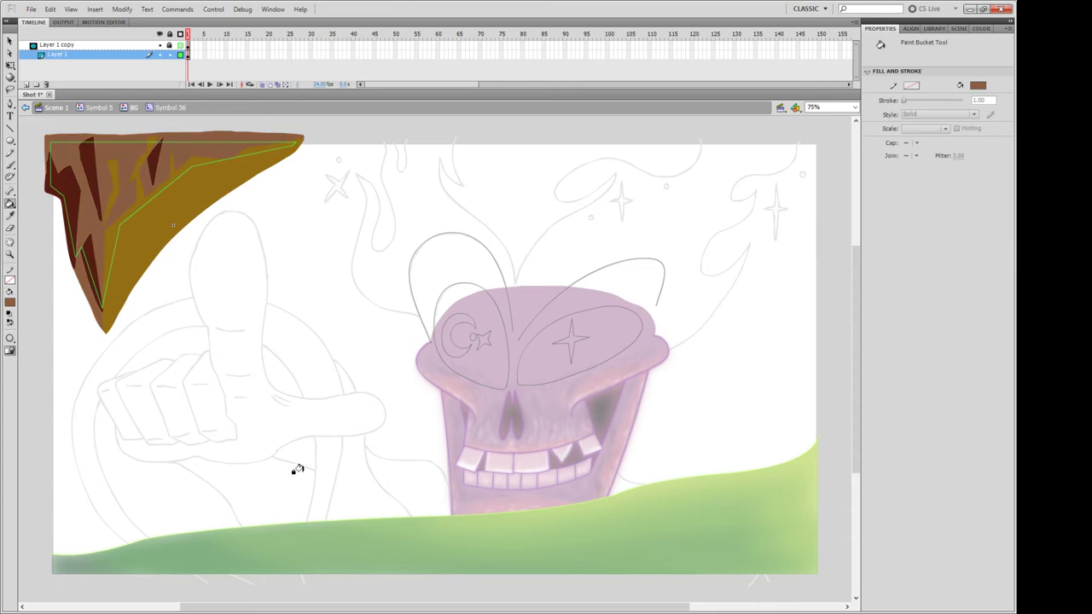
# Recolour the cliff's gold area a warmer orange-gold.
pyautogui.press('i')
pyautogui.click(139, 229)
pyautogui.click(135, 256)
pyautogui.click(109, 191)
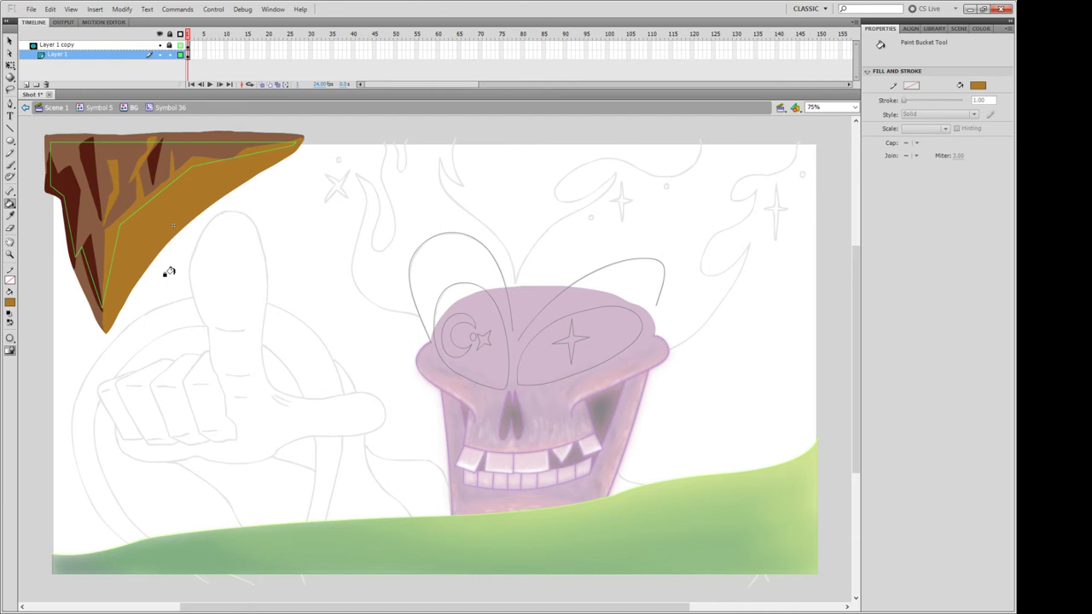
# Select everything on the cliff layer and convert it to a movie clip symbol.
pyautogui.press('v')
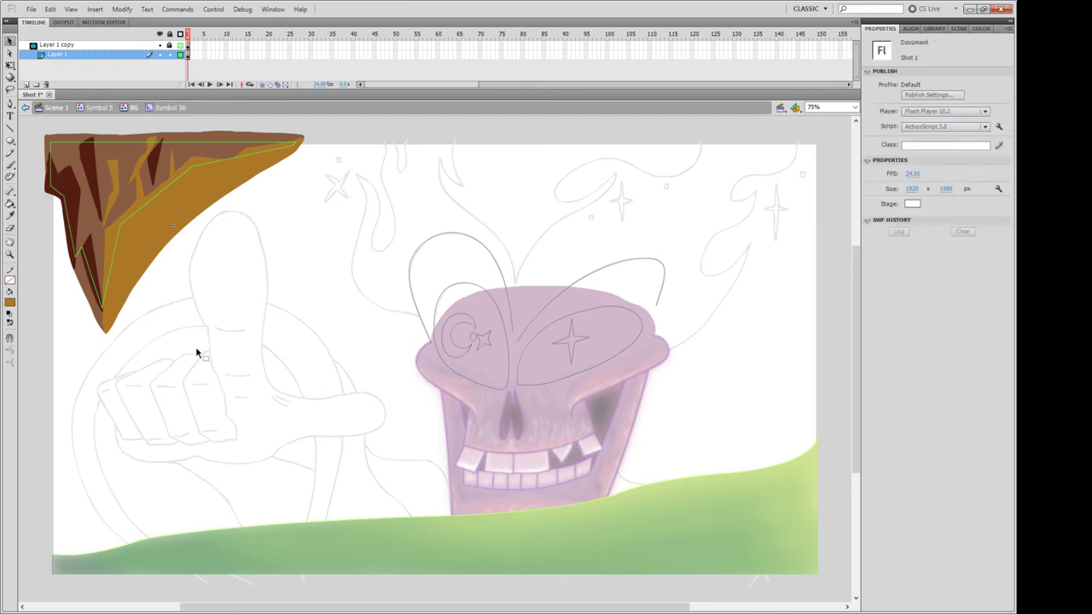
pyautogui.press('k')
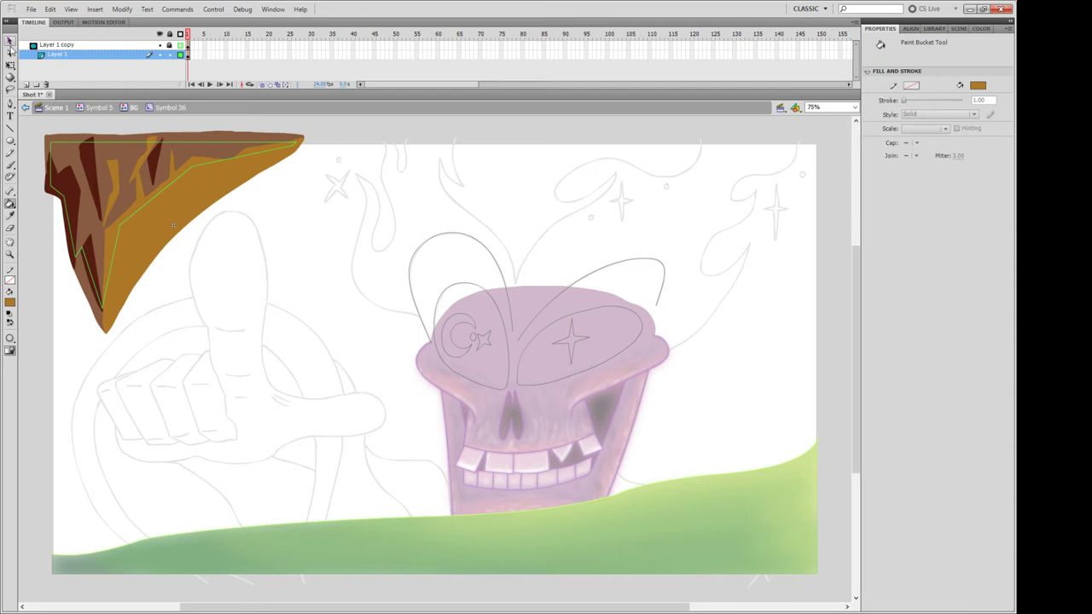
pyautogui.click(10, 42)
pyautogui.click(188, 56)
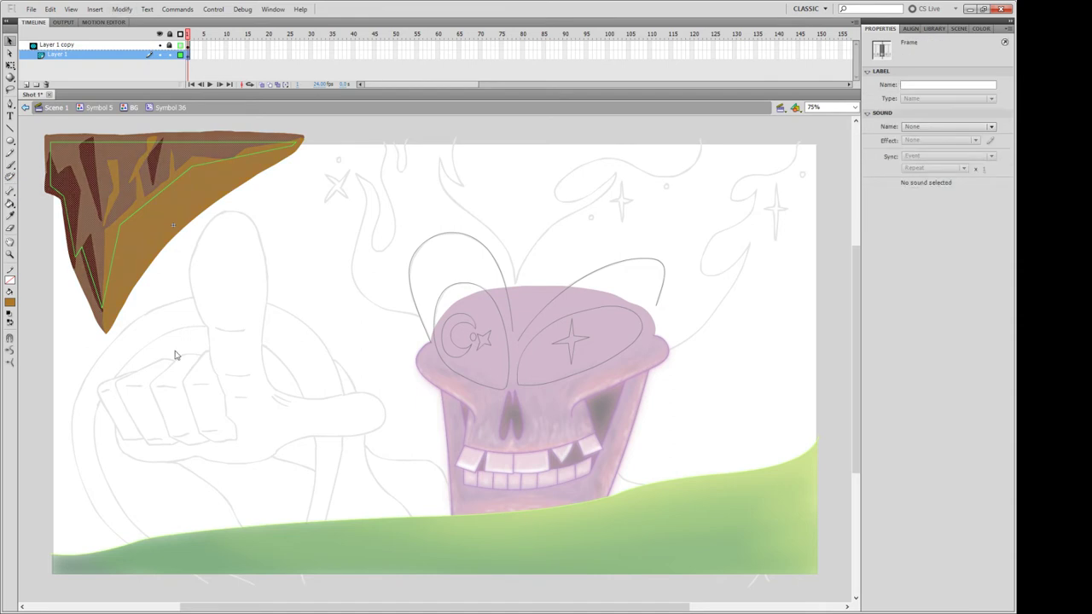
pyautogui.press('F8')
pyautogui.press('Return')
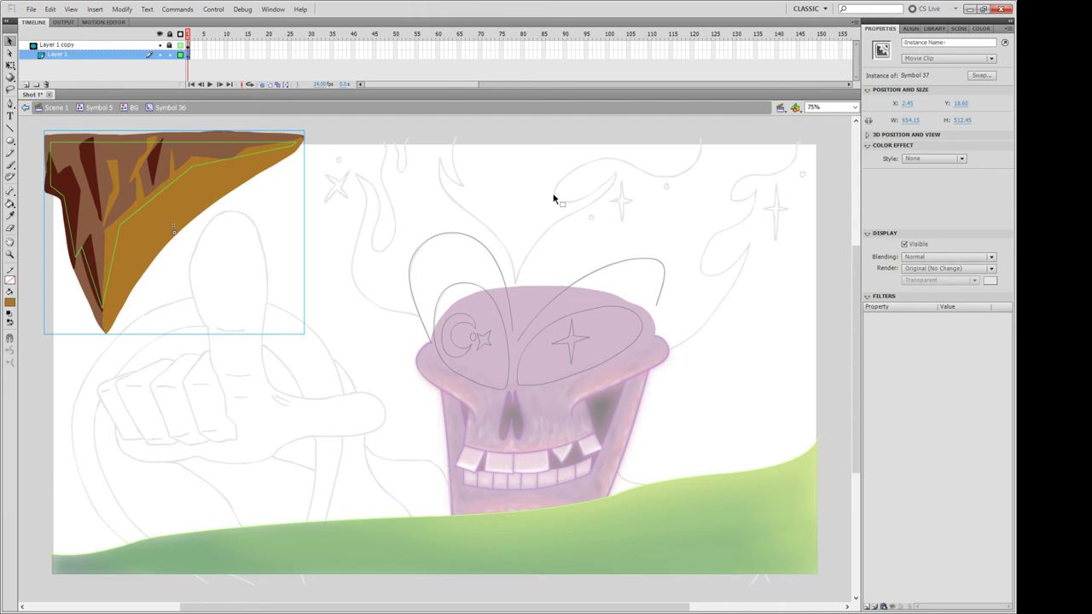
# Add a Blur filter with amount 18 to the cliff and lock its layer.
pyautogui.click(893, 544)
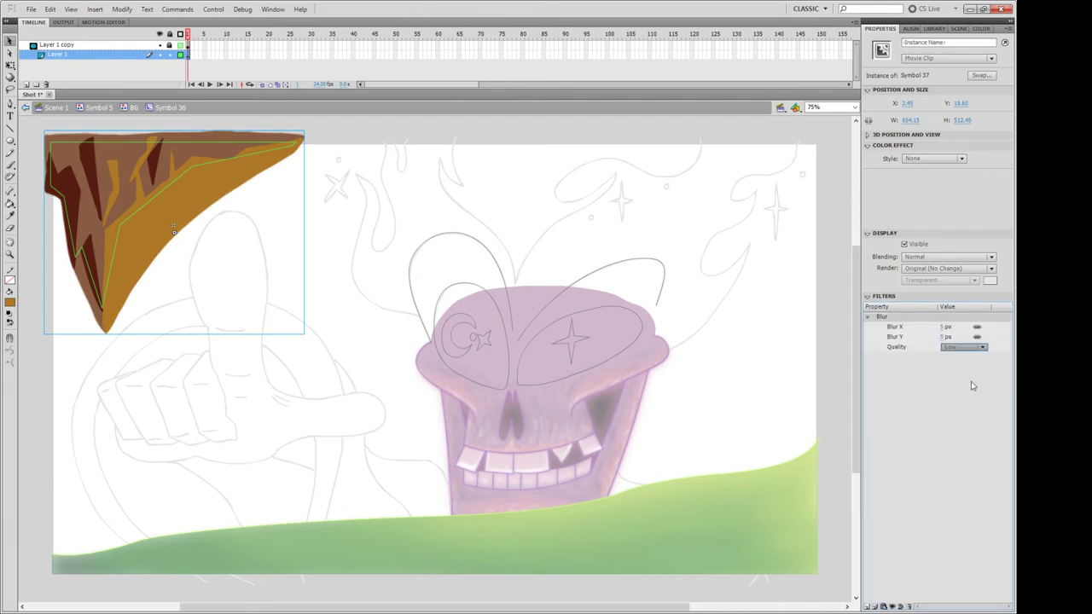
pyautogui.click(944, 327)
pyautogui.write('18')
pyautogui.press('Return')
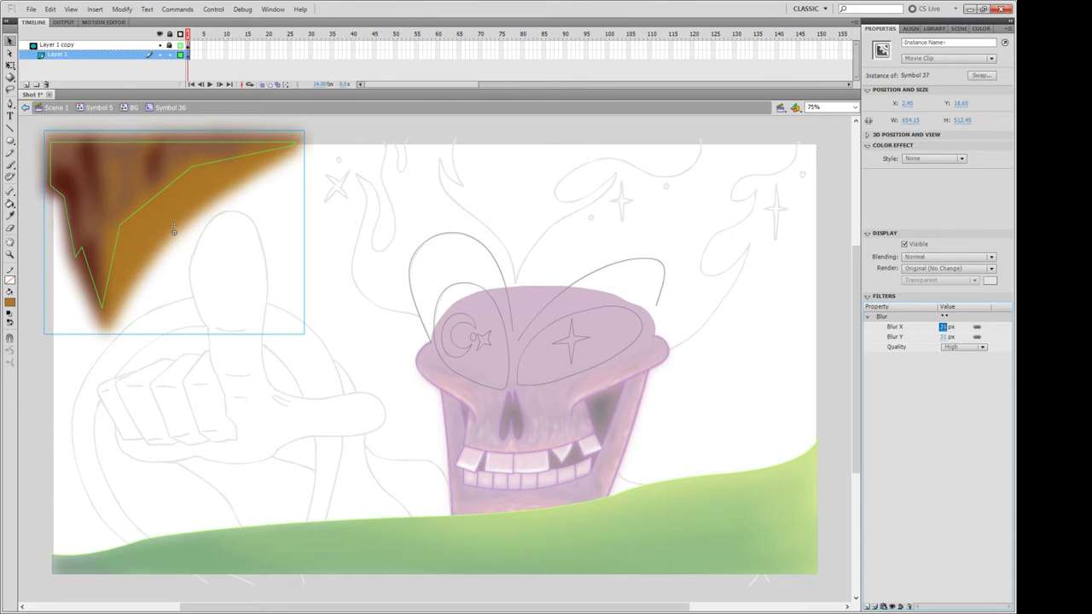
pyautogui.click(629, 365)
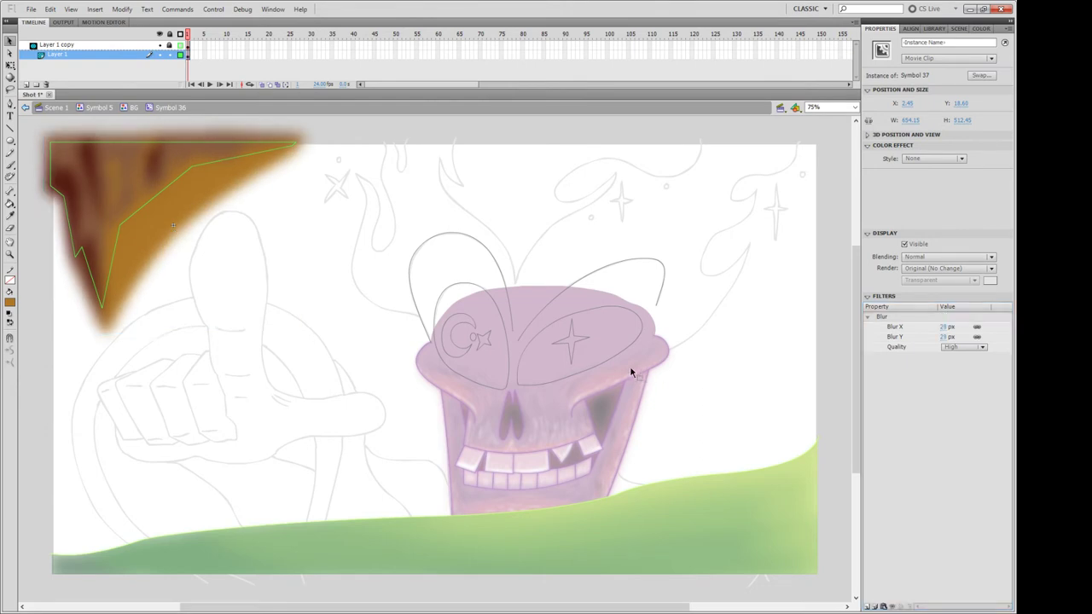
pyautogui.click(170, 54)
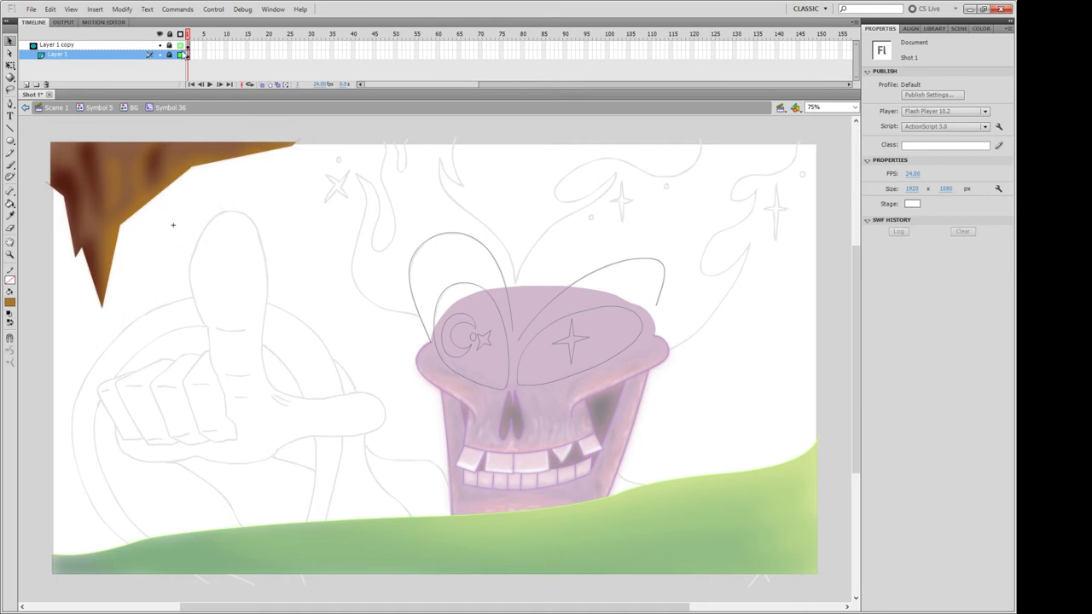
# Exit the cliff symbol and the BG artwork back up into Symbol 5.
pyautogui.doubleClick(191, 123)
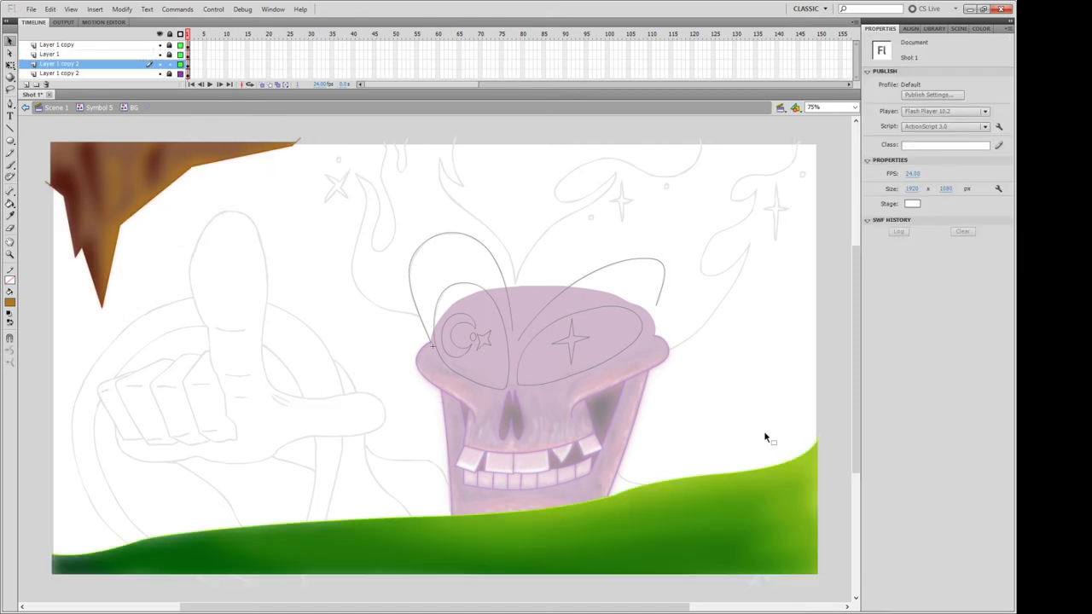
pyautogui.doubleClick(823, 425)
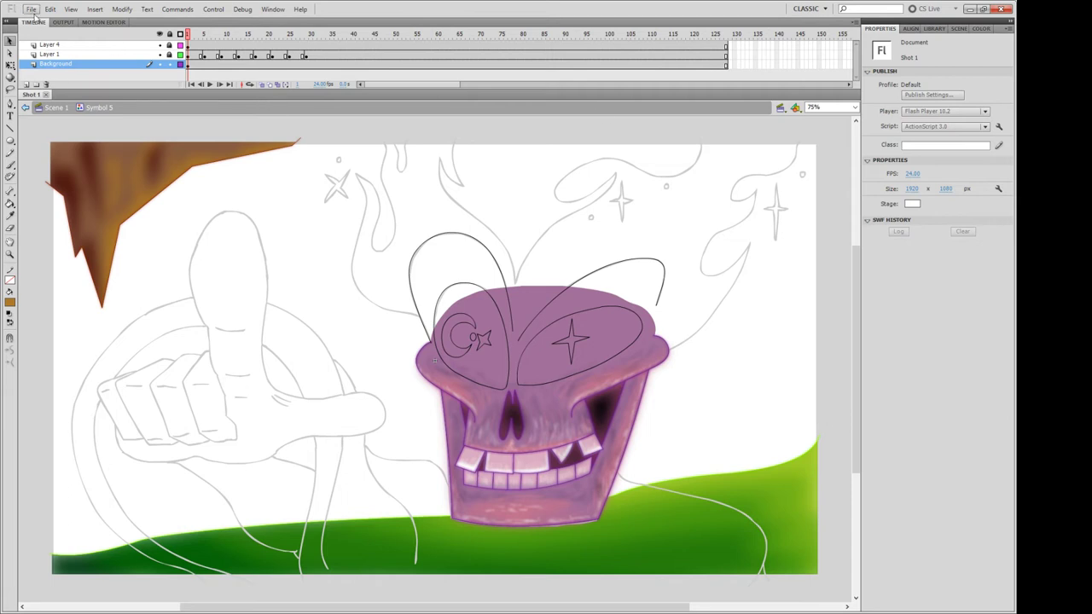
# Lock the Background layer, play Symbol 5, and show only the skull on Layer 4.
pyautogui.click(170, 64)
pyautogui.click(211, 84)
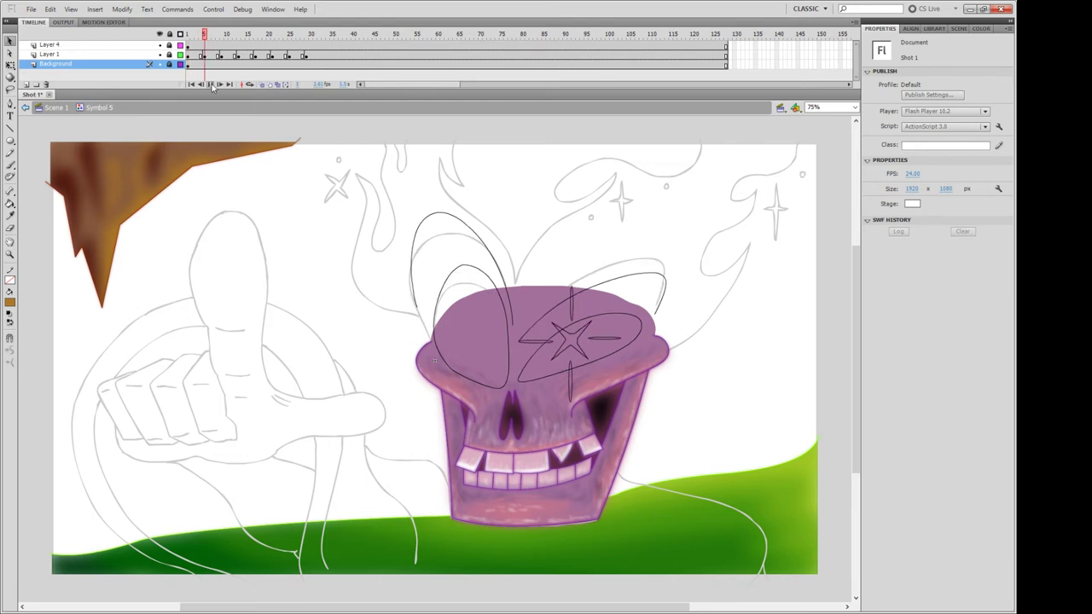
pyautogui.click(159, 35)
pyautogui.moveTo(159, 44); pyautogui.dragTo(159, 54)
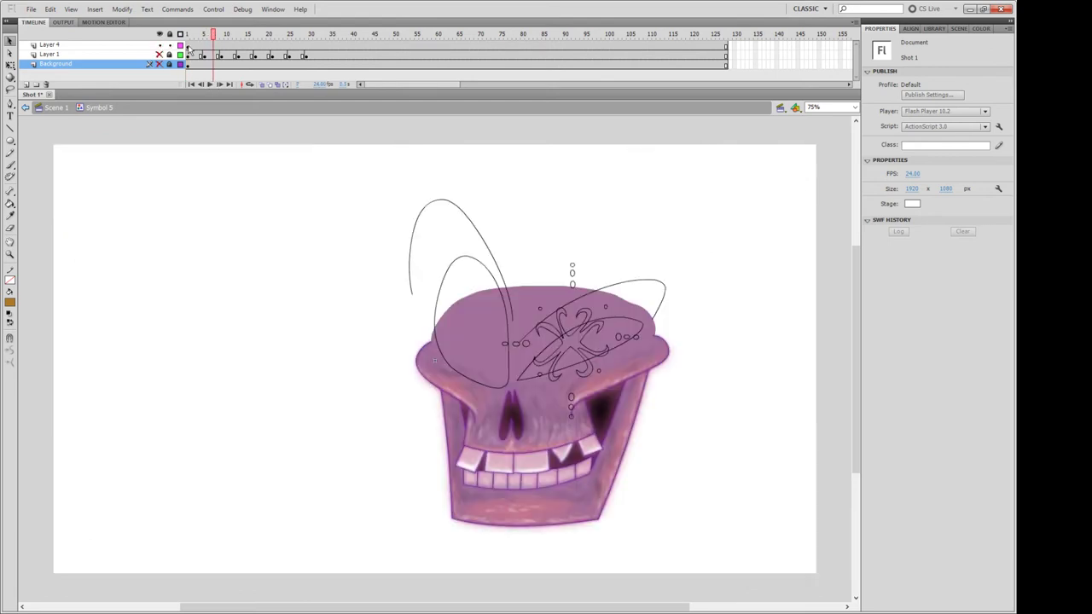
pyautogui.click(188, 44)
pyautogui.click(463, 282)
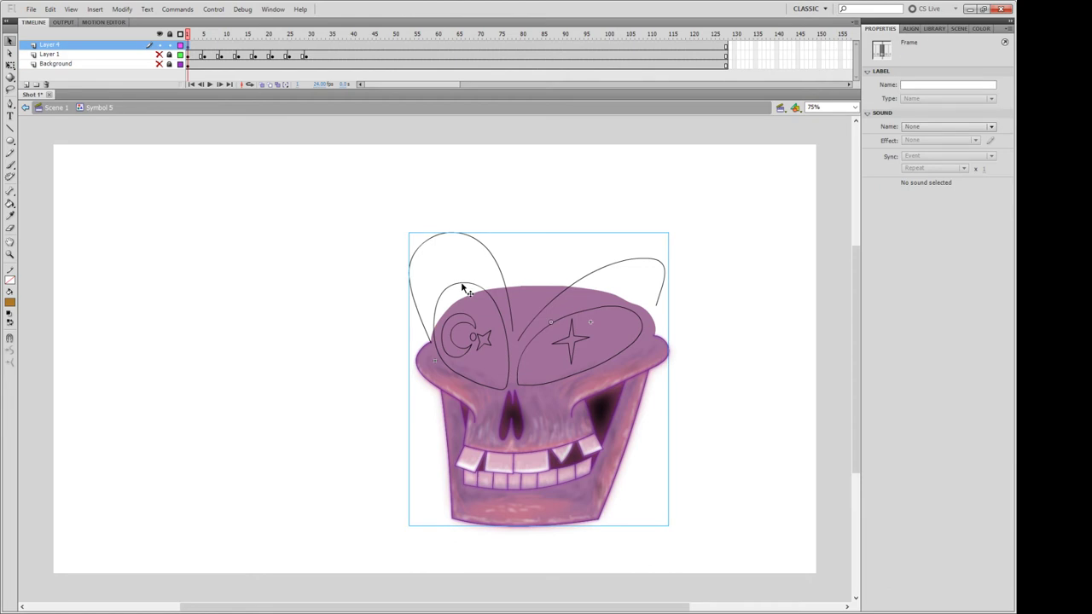
# Inside Symbol 22, hide Skull Bottom, preview the eye animation, then return to Symbol 5.
pyautogui.doubleClick(463, 290)
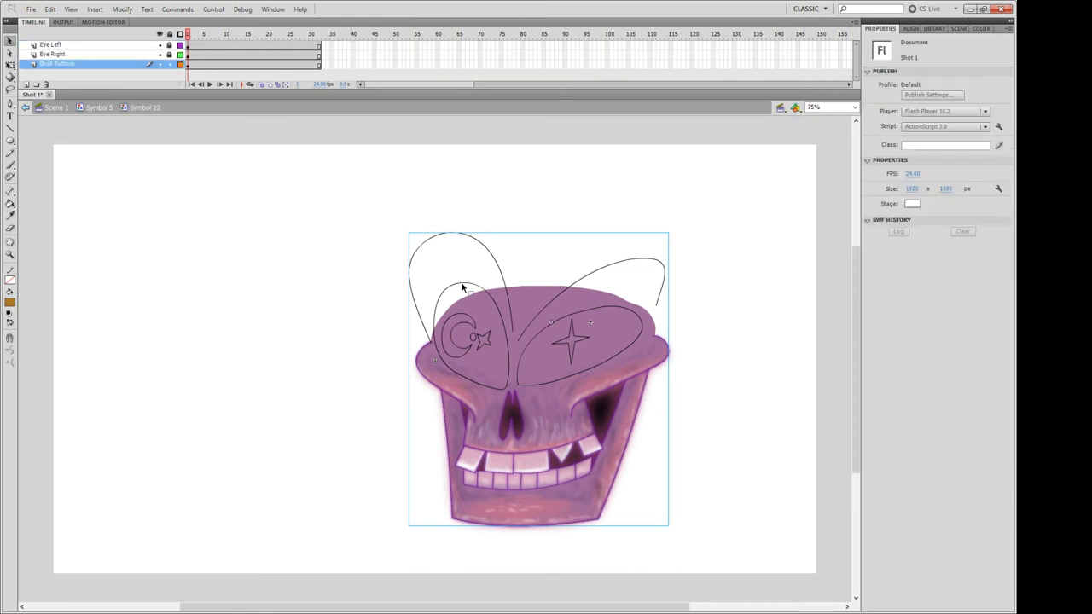
pyautogui.click(159, 64)
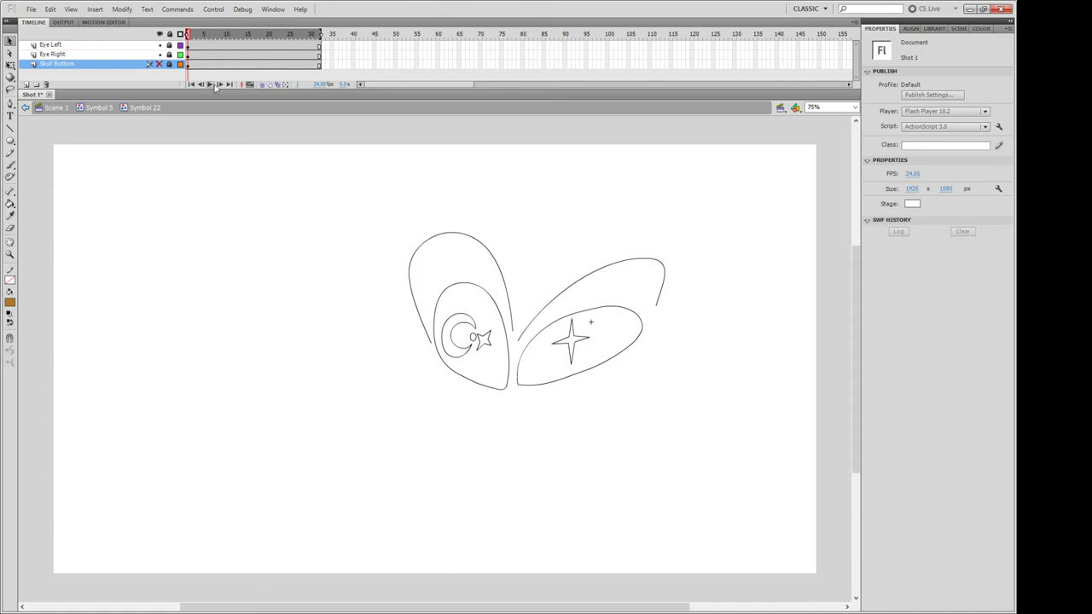
pyautogui.click(210, 84)
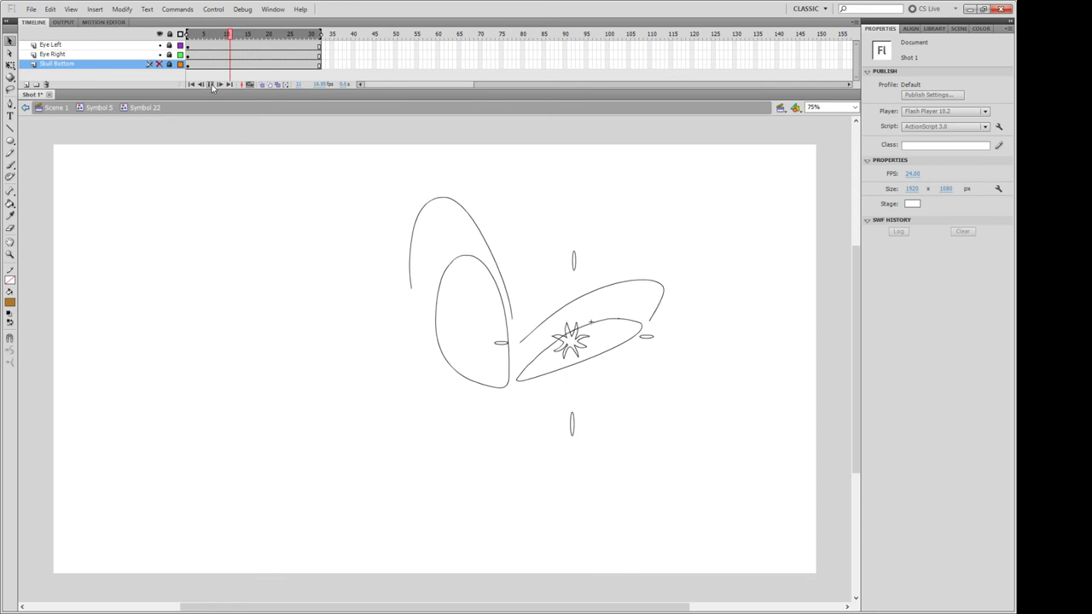
pyautogui.click(187, 37)
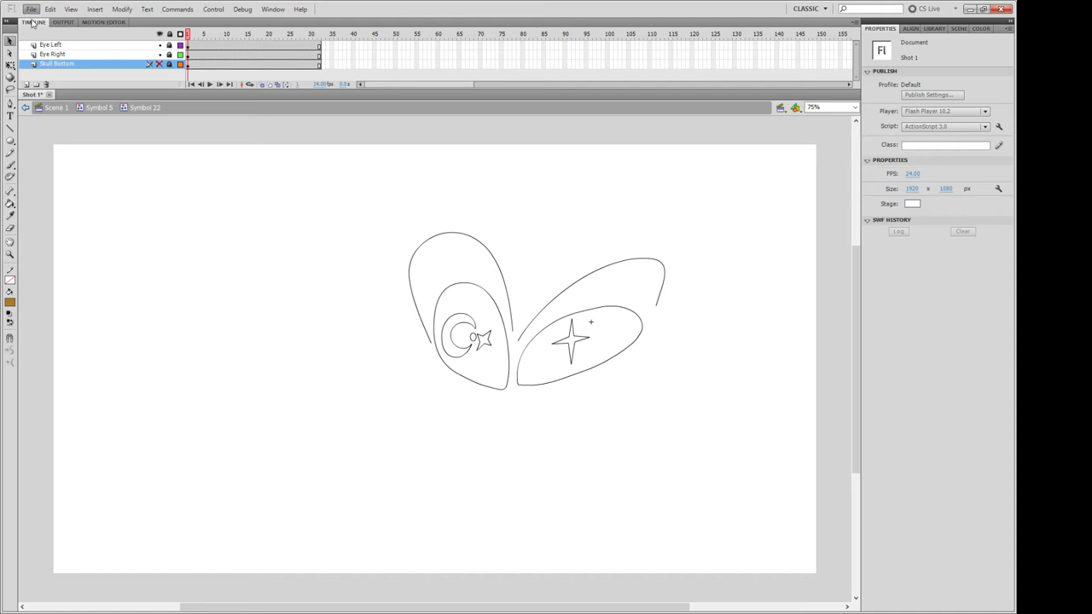
pyautogui.click(101, 106)
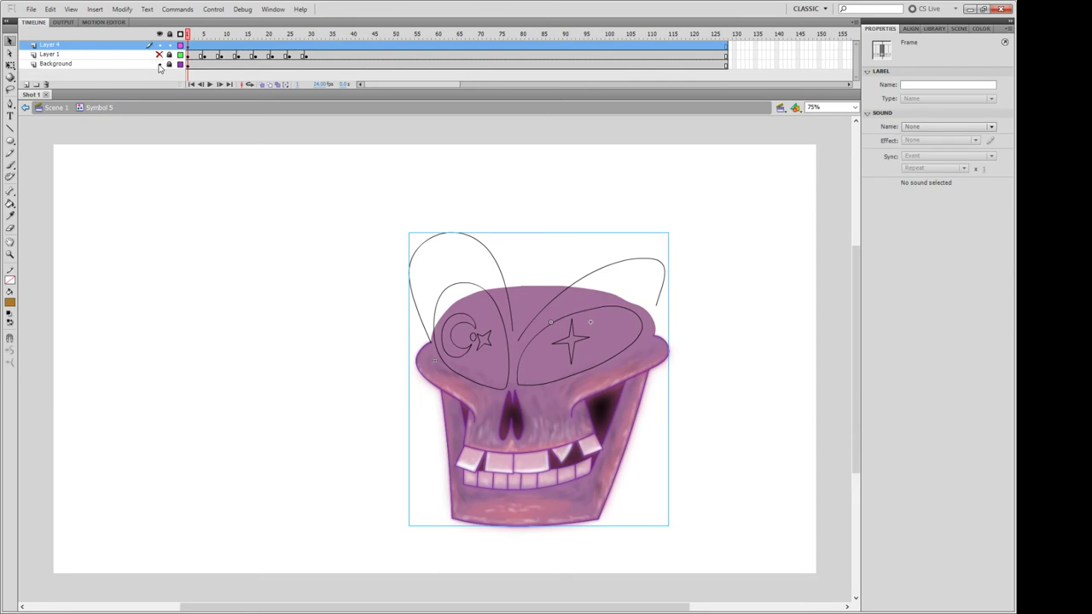
# Unhide the Background and Layer 1 sketch layers, then go back to Scene 1.
pyautogui.click(159, 64)
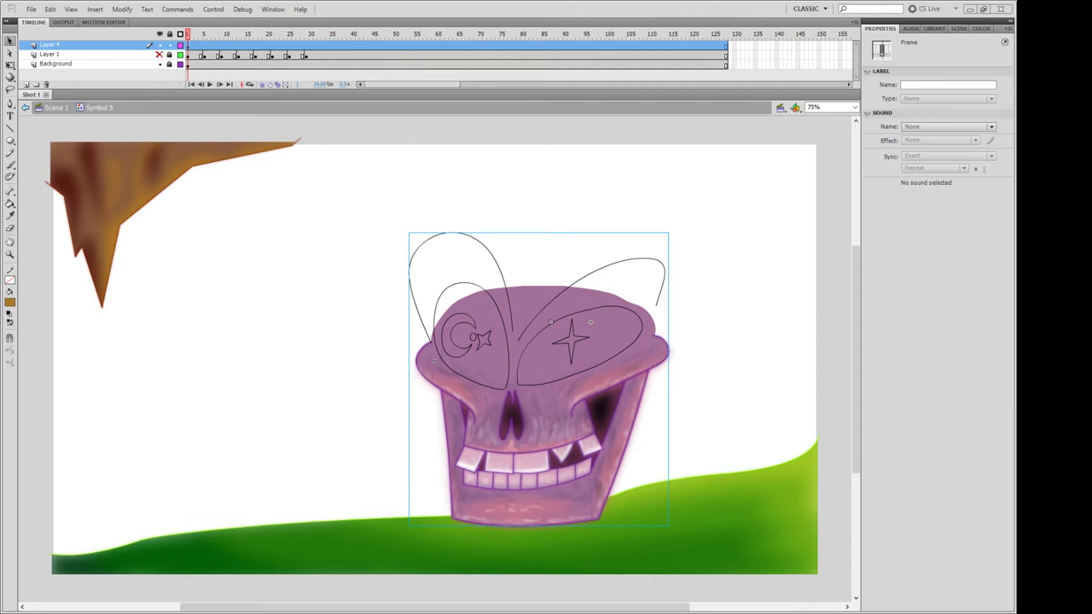
pyautogui.click(408, 403)
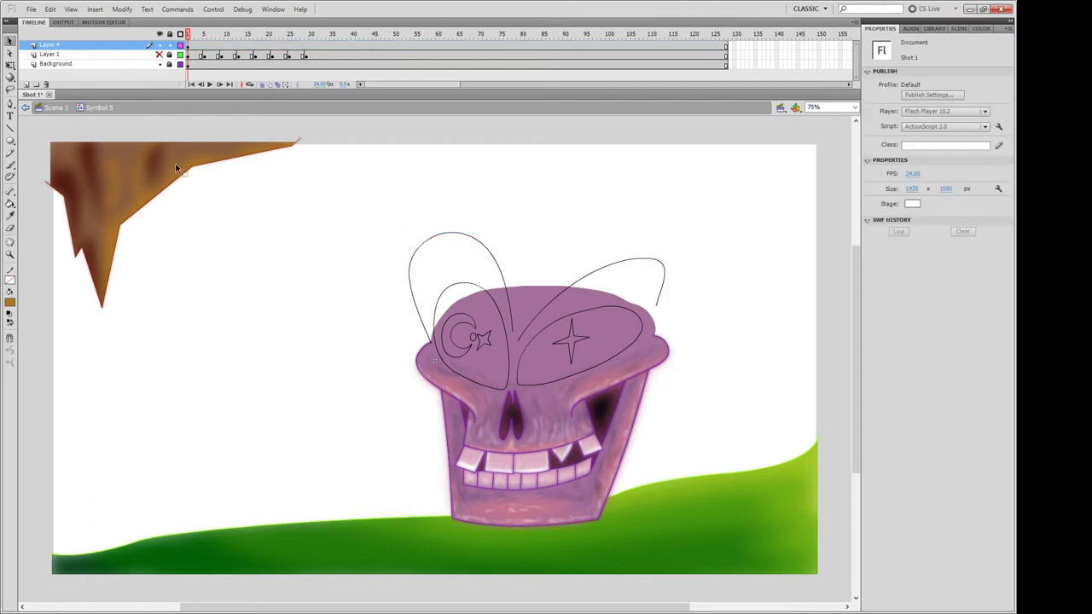
pyautogui.click(161, 55)
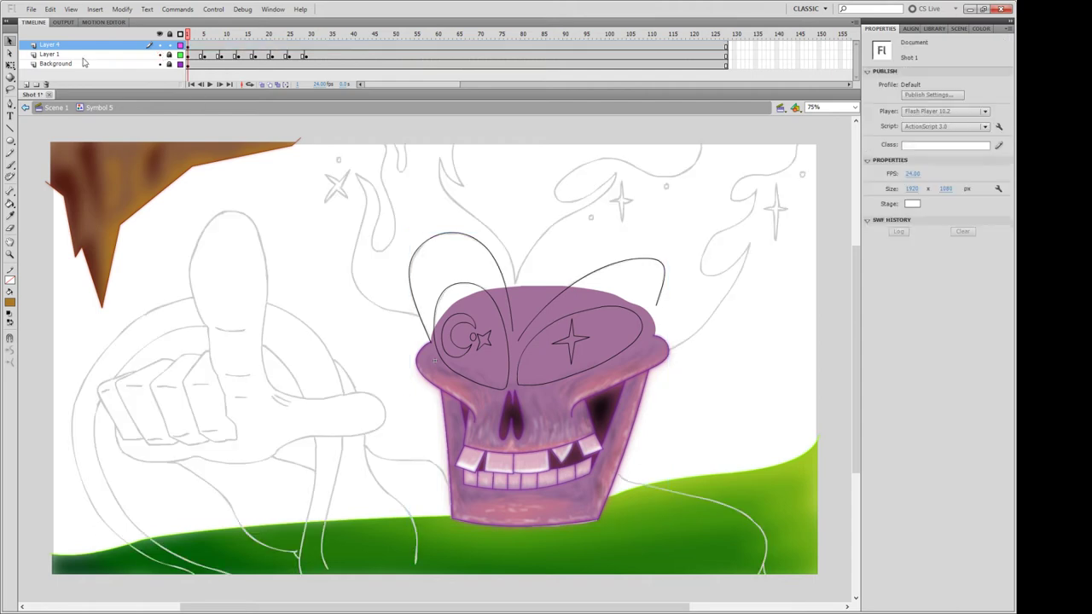
pyautogui.click(56, 108)
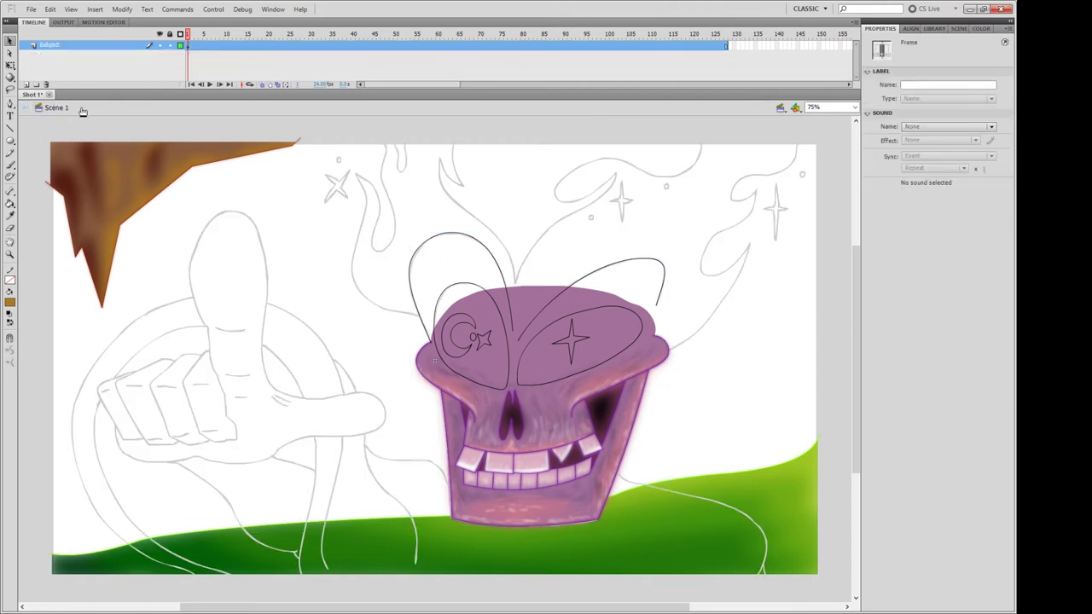
pyautogui.click(282, 185)
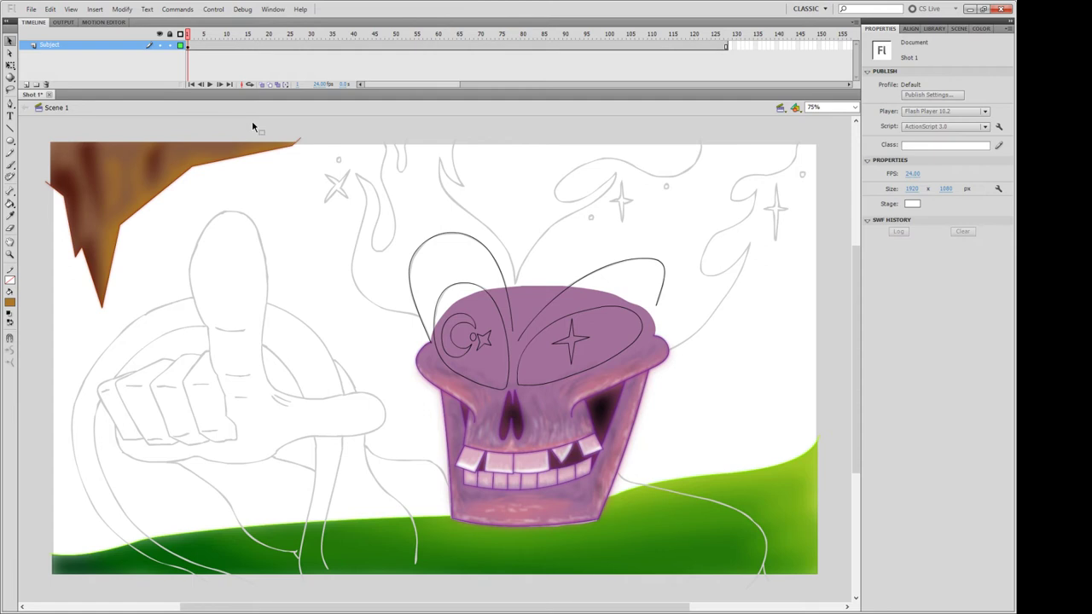
# Inside the skull symbol, hide the Layer 1 sketch and preview the animation.
pyautogui.doubleClick(434, 333)
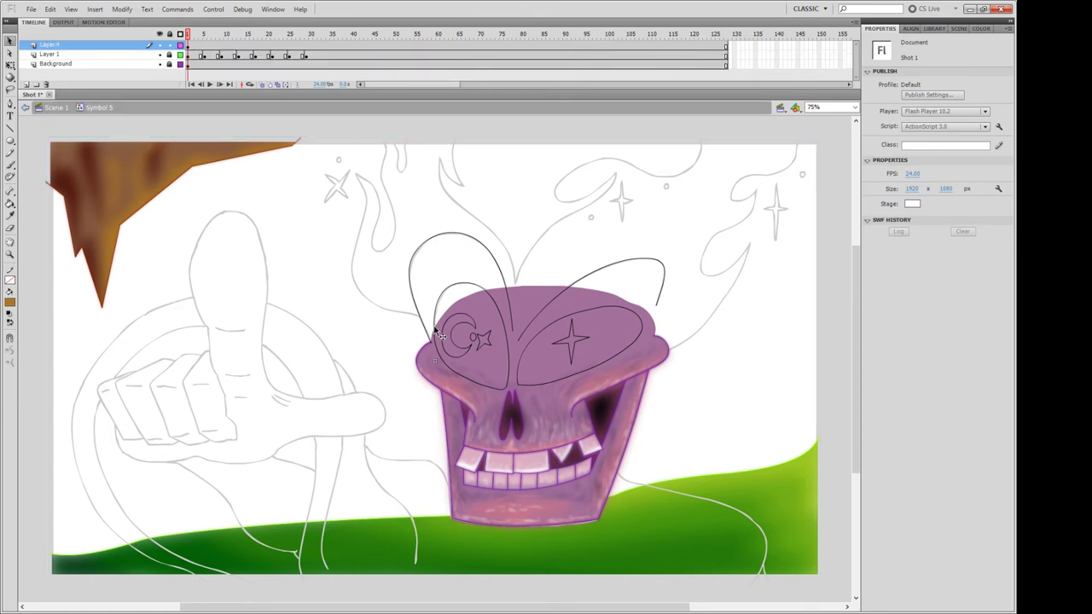
pyautogui.click(159, 53)
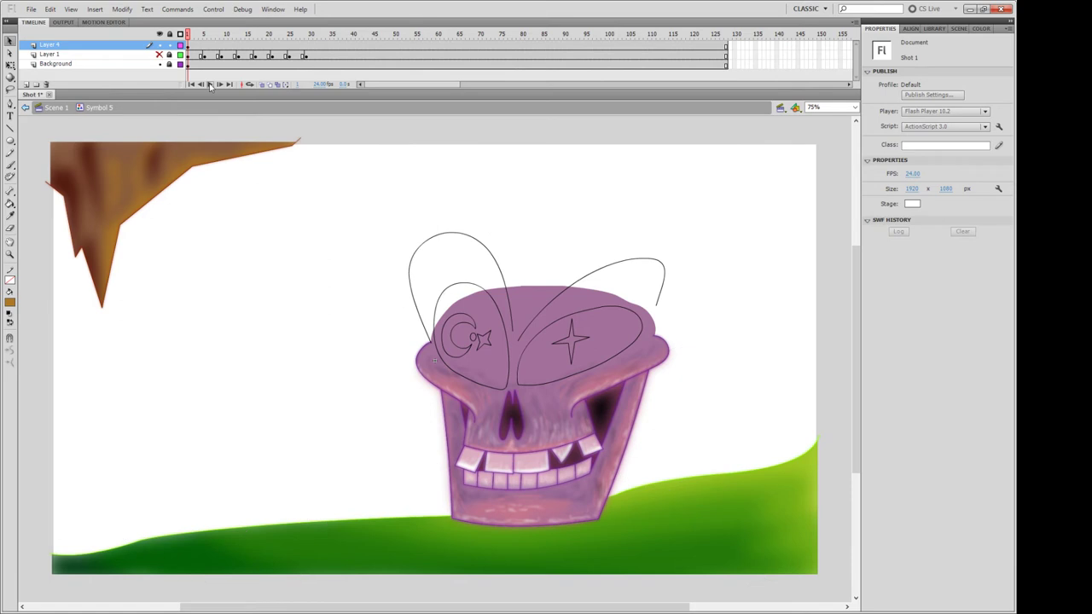
pyautogui.click(209, 84)
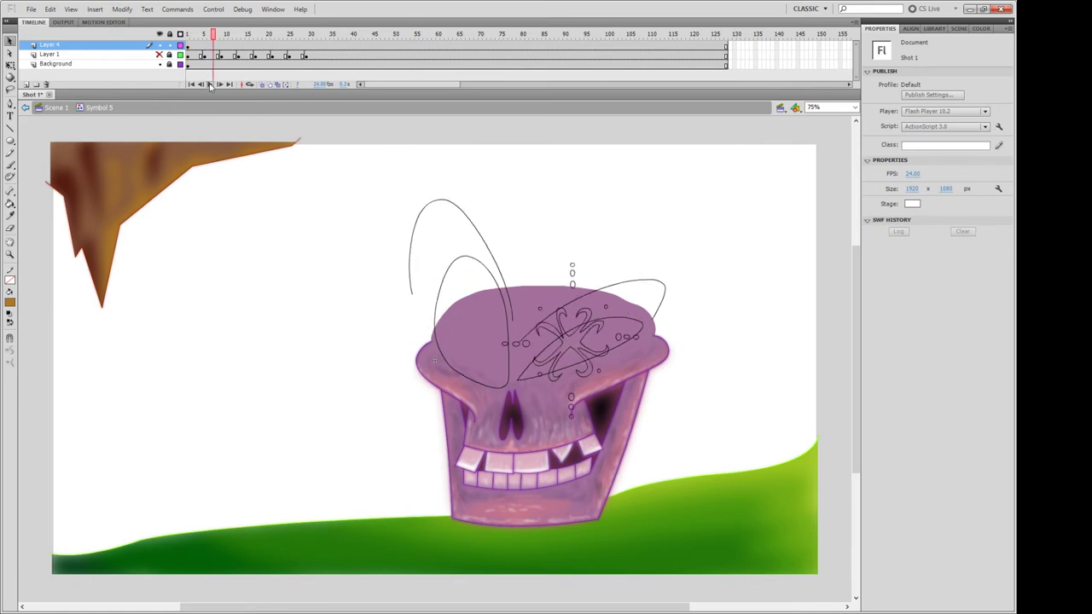
pyautogui.click(209, 85)
pyautogui.click(189, 45)
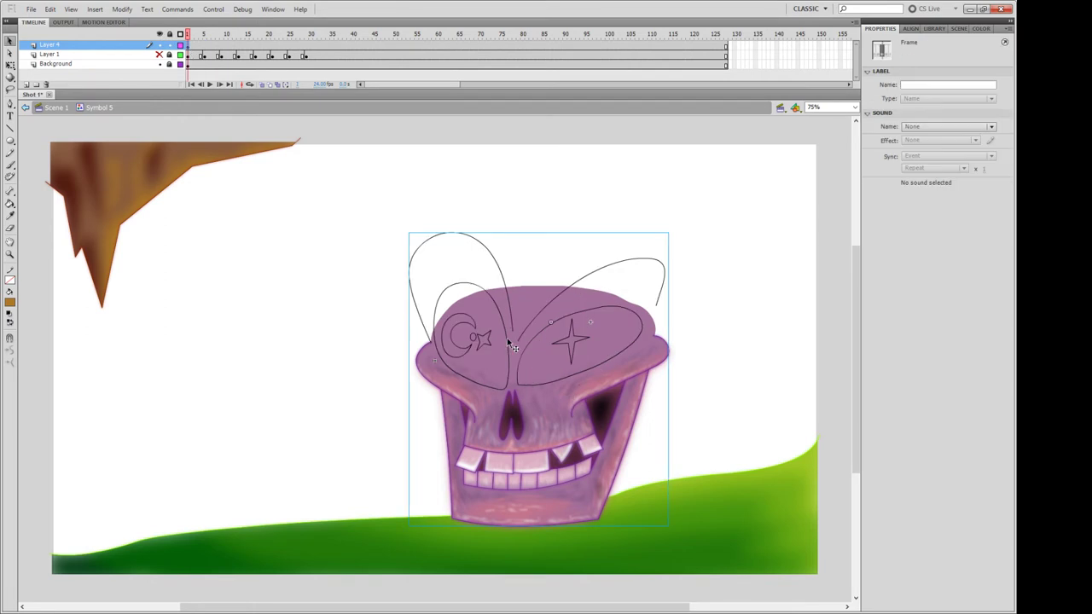
# In the nested skull, hide Eye Left and Eye Right, leaving only the Skull Bottom body.
pyautogui.doubleClick(518, 345)
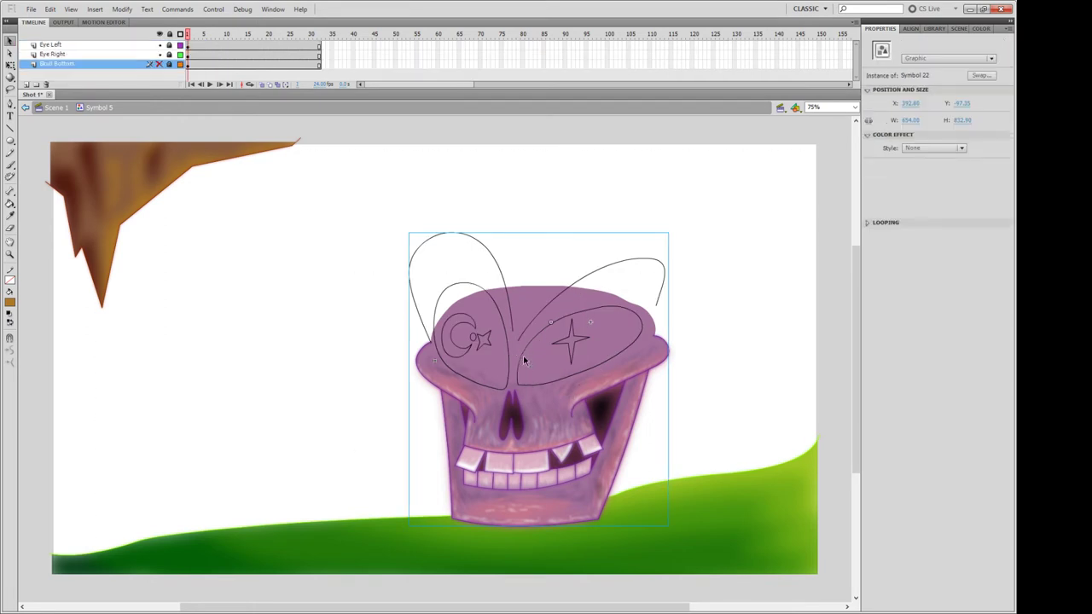
pyautogui.click(159, 34)
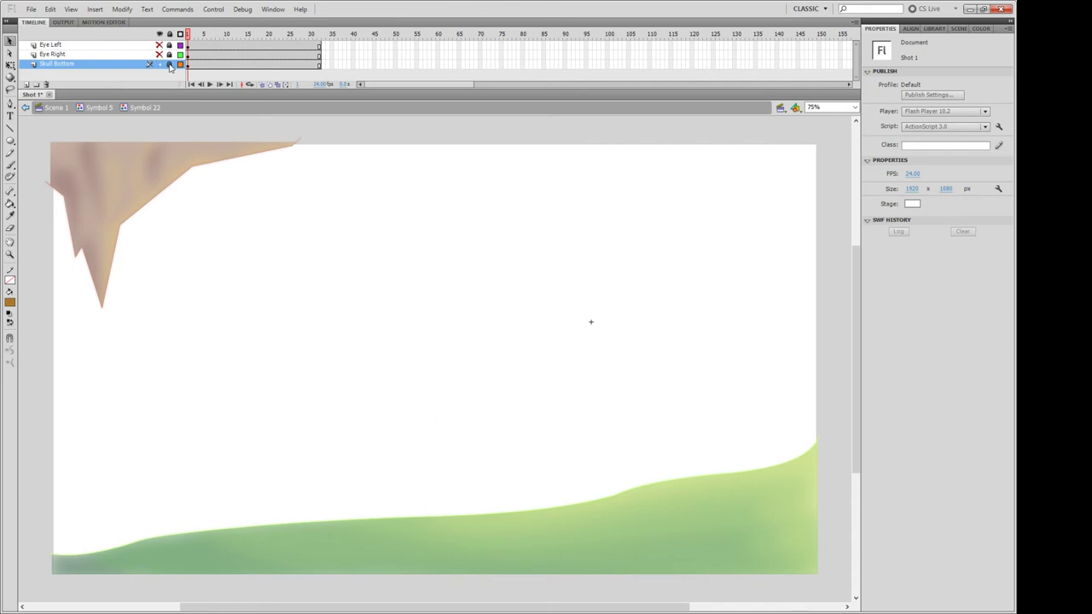
pyautogui.click(158, 64)
pyautogui.click(509, 337)
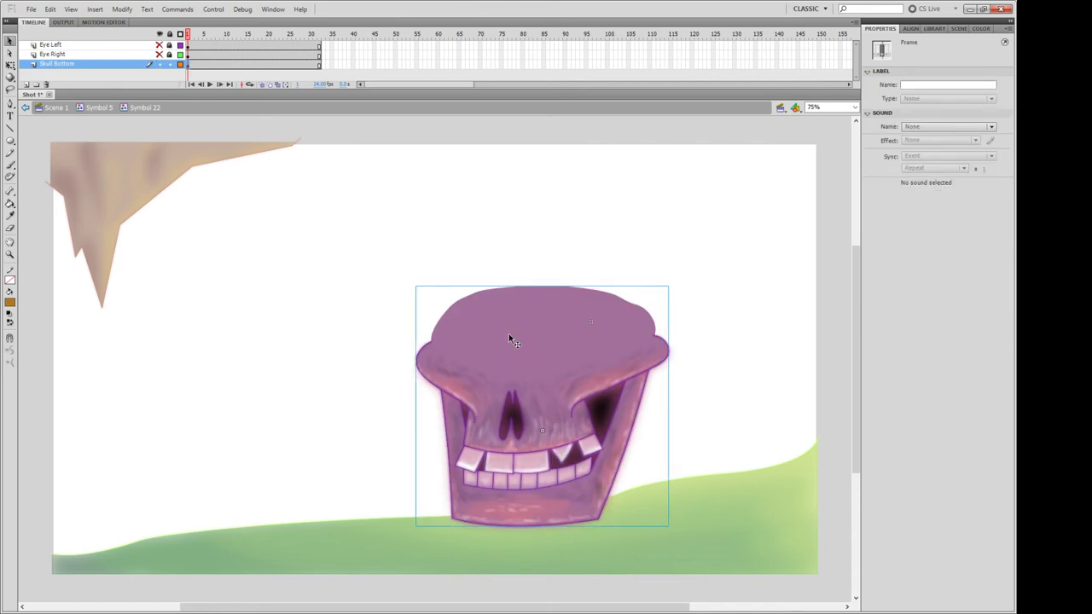
pyautogui.click(470, 239)
pyautogui.click(55, 108)
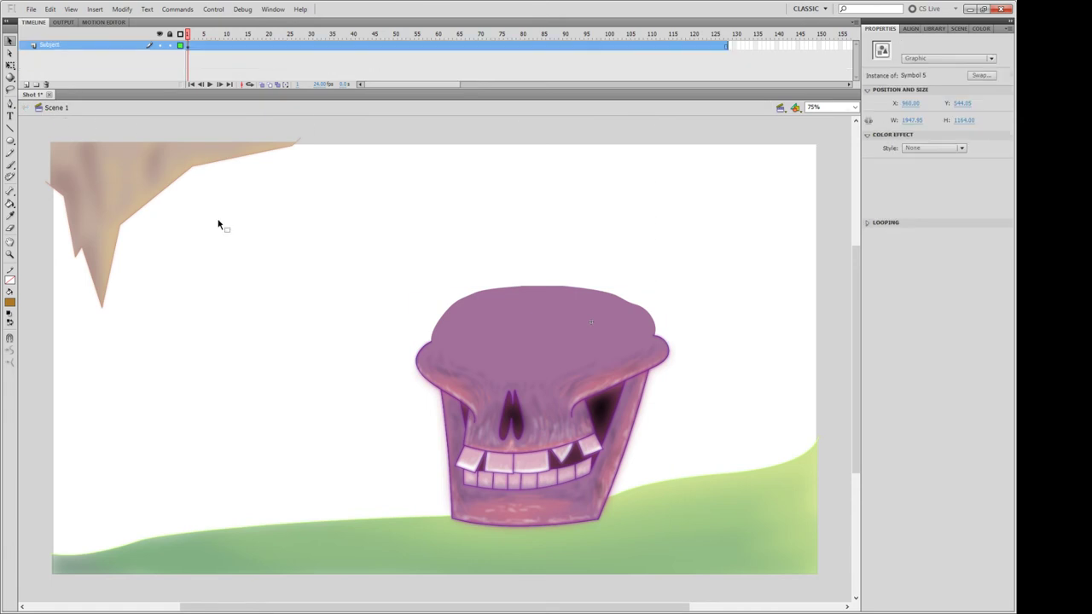
pyautogui.click(193, 119)
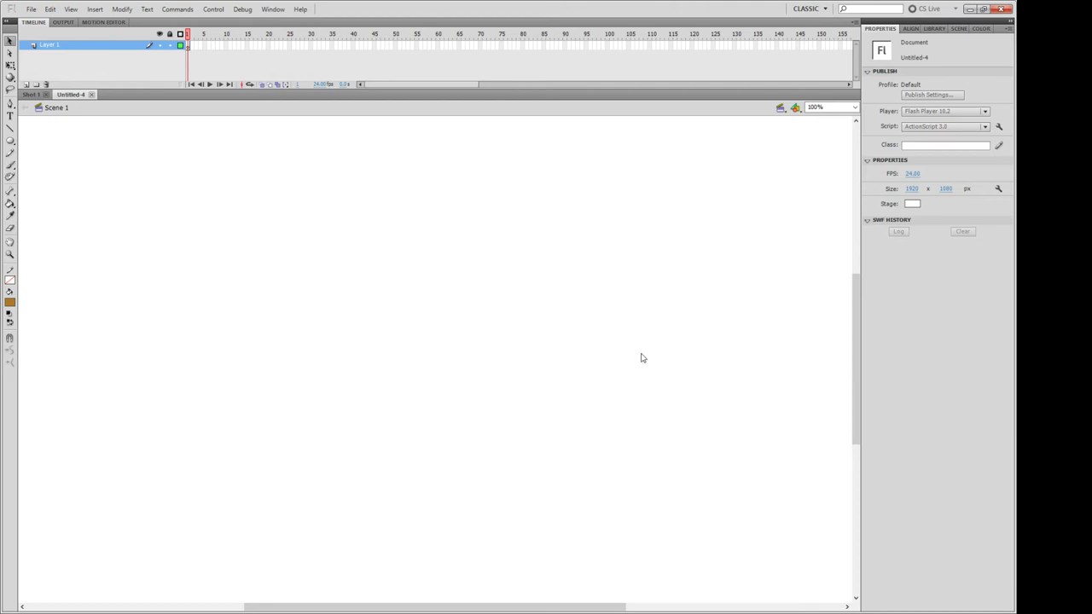
# Paste the skull body at 75% zoom and position it on the 750 x 750 stage.
pyautogui.hotkey('ctrl', 'v')
pyautogui.click(823, 107)
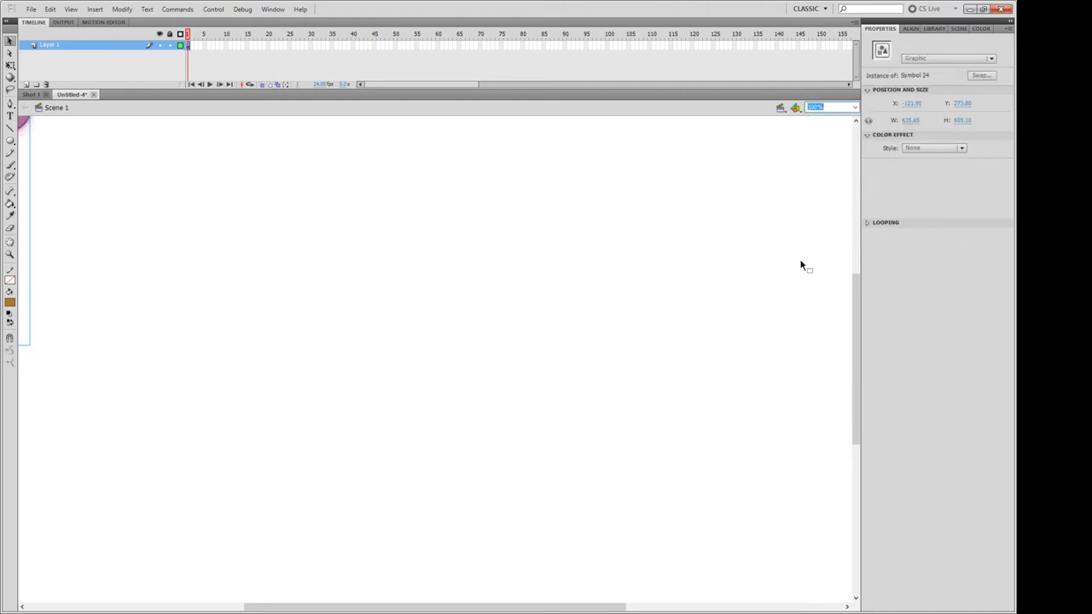
pyautogui.write('75')
pyautogui.press('Return')
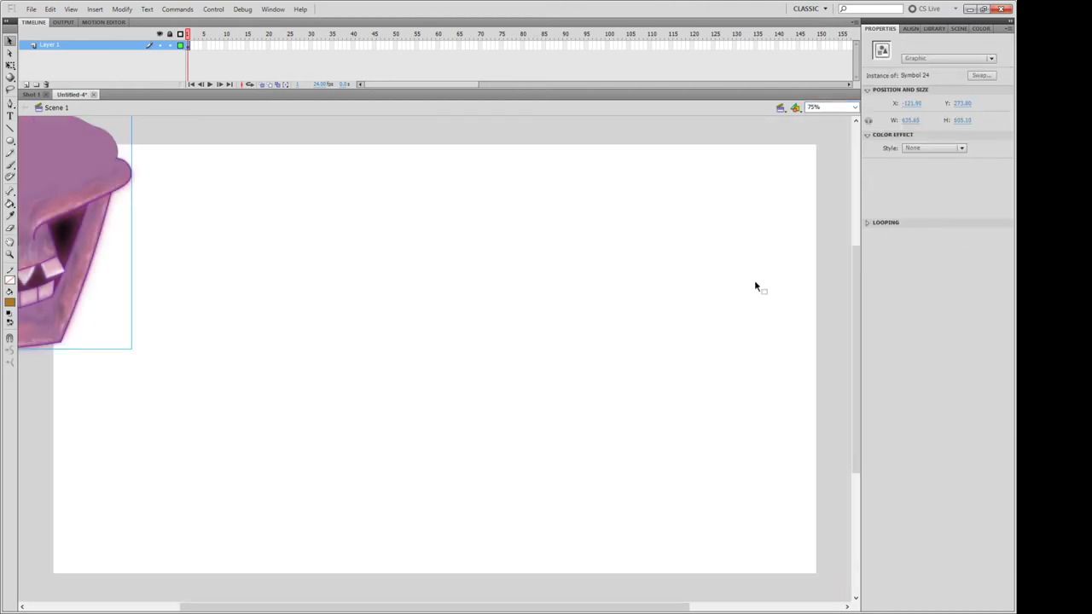
pyautogui.moveTo(80, 190)
pyautogui.mouseDown()
pyautogui.moveTo(219, 288)
pyautogui.moveTo(266, 237)
pyautogui.mouseUp()
pyautogui.click(404, 295)
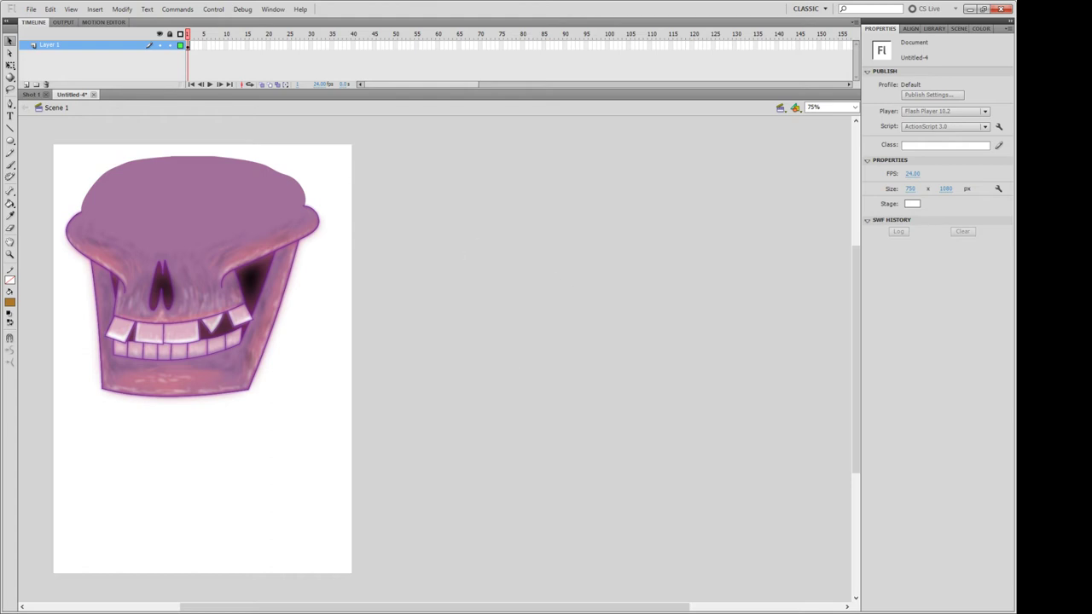
pyautogui.click(238, 287)
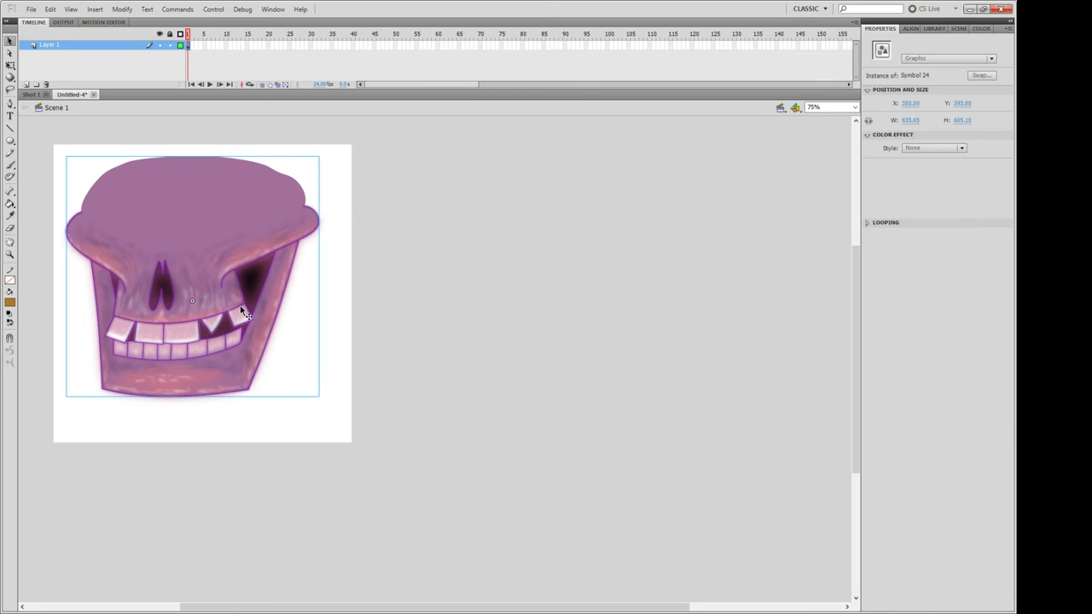
pyautogui.click(352, 231)
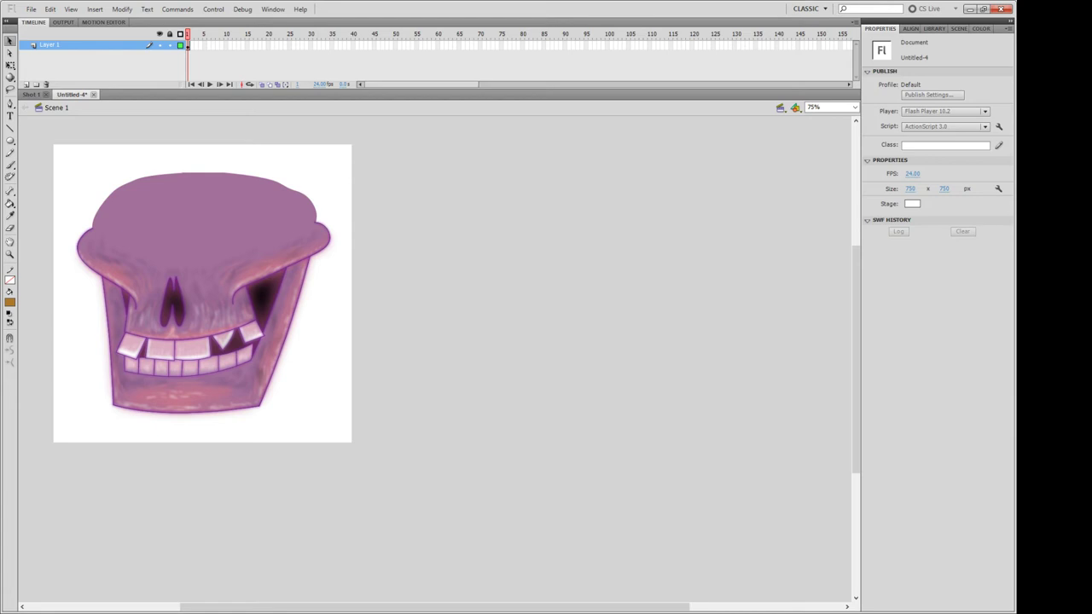
pyautogui.click(10, 152)
# Save the skull-only document with the file name 'Assets'.
pyautogui.press('t')
# Return to Shot 1, enter the nested skull symbol, and add an empty Layer 2 above Skull Bottom.
pyautogui.click(80, 94)
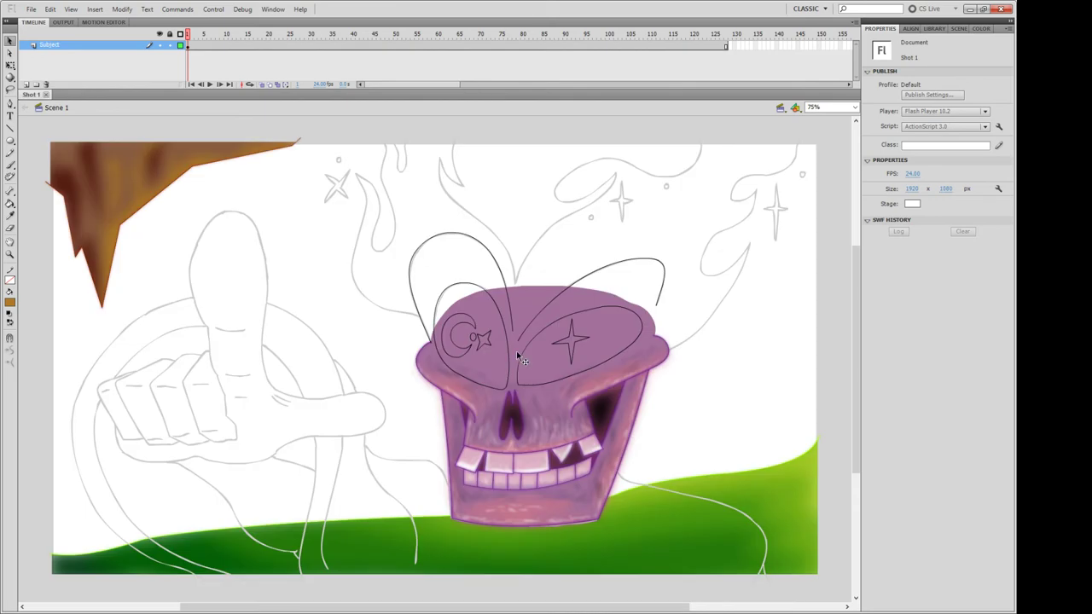
pyautogui.click(515, 349)
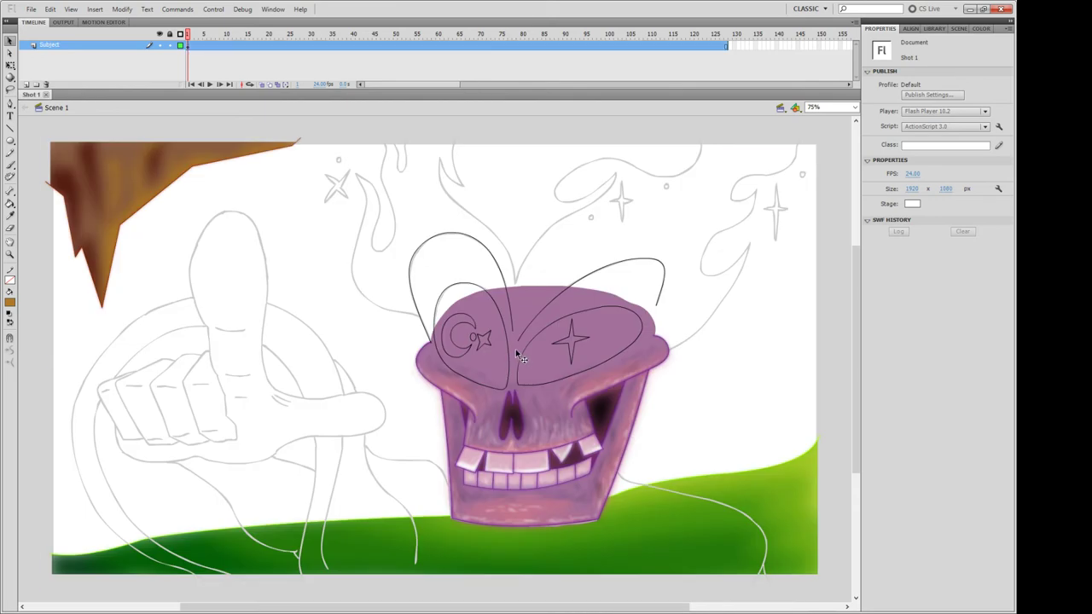
pyautogui.doubleClick(516, 349)
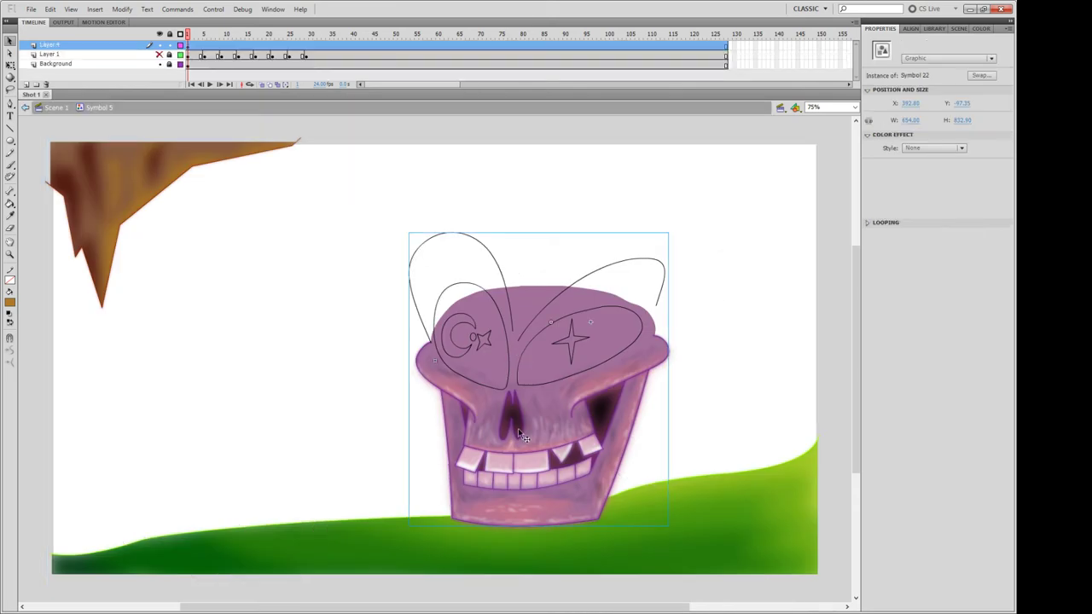
pyautogui.doubleClick(527, 408)
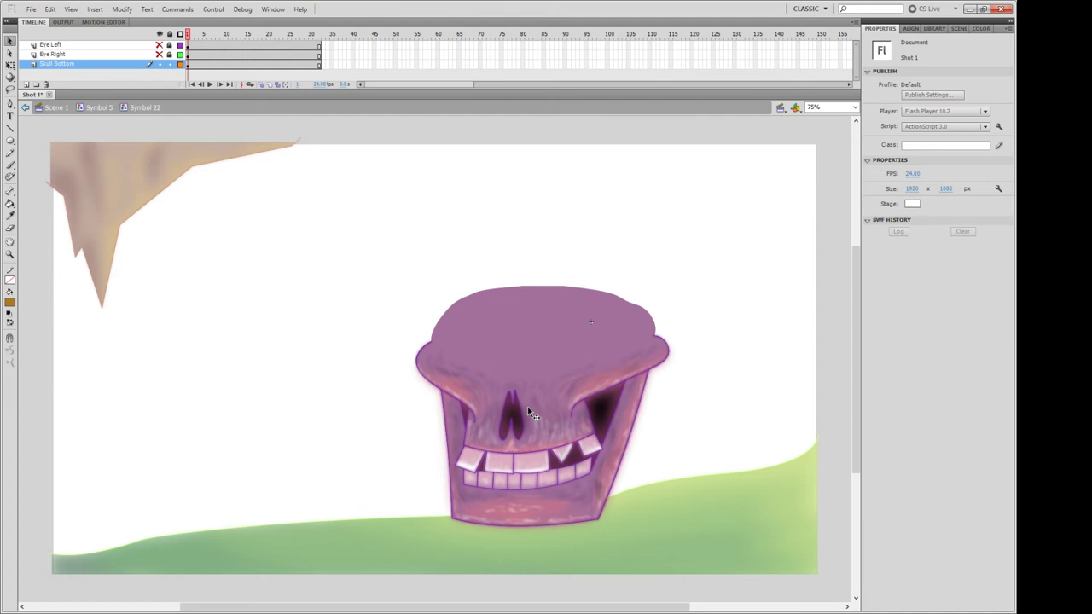
pyautogui.click(524, 416)
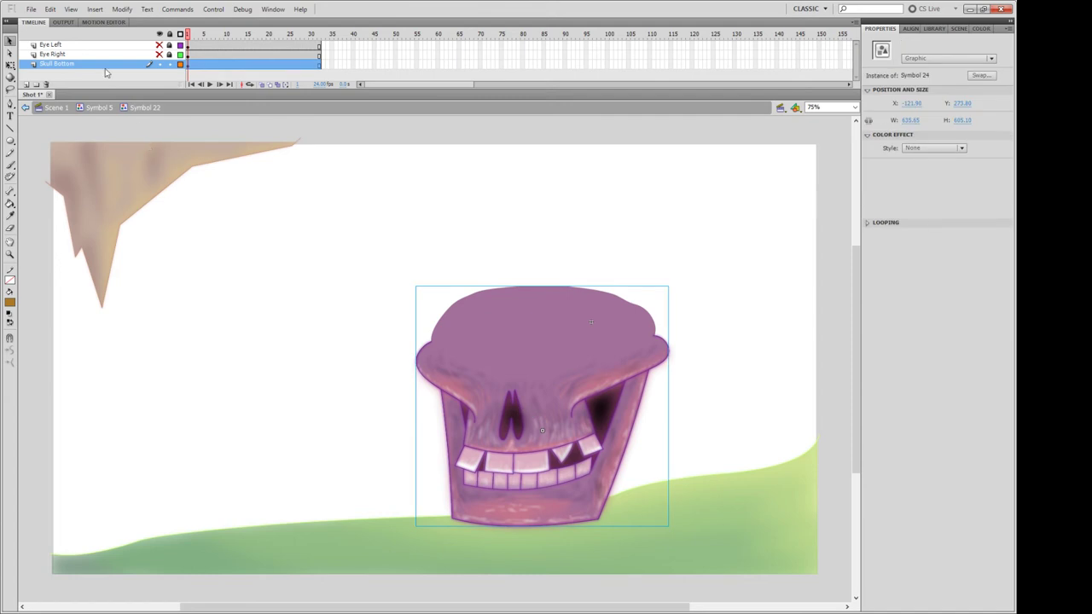
pyautogui.click(25, 83)
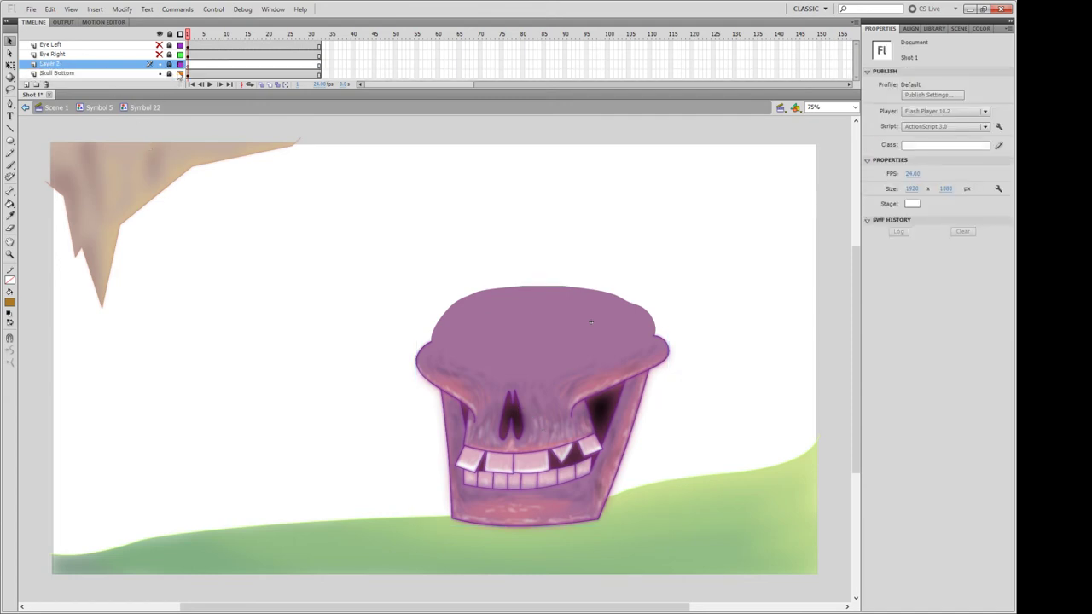
pyautogui.click(187, 65)
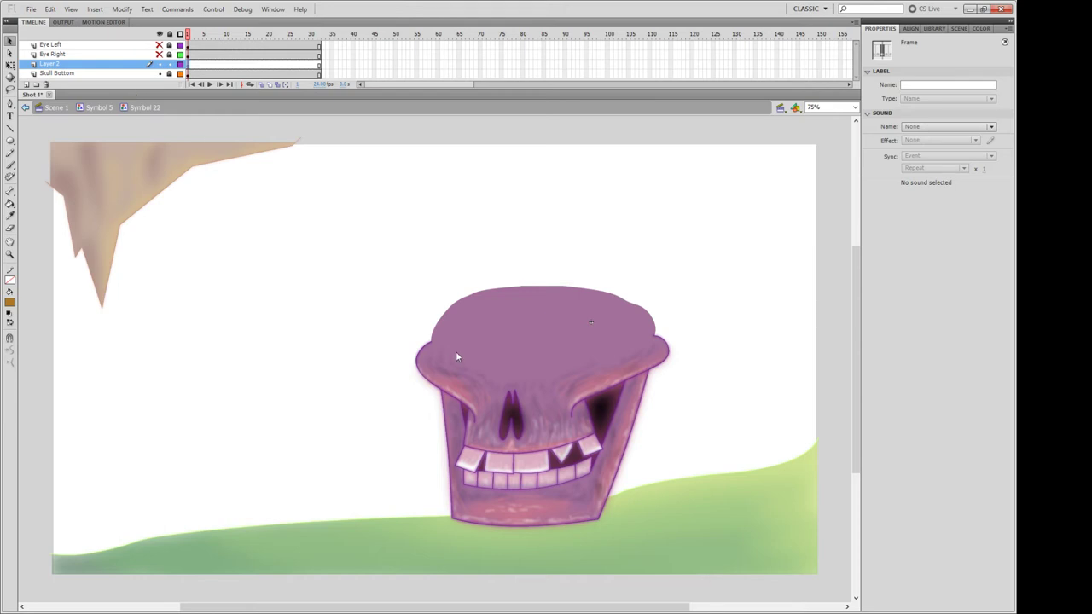
# Place Skull Asset.png from the Library and scale it down to about 750 px.
pyautogui.moveTo(456, 356)
pyautogui.mouseDown()
pyautogui.moveTo(810, 512)
pyautogui.moveTo(452, 348)
pyautogui.mouseUp()
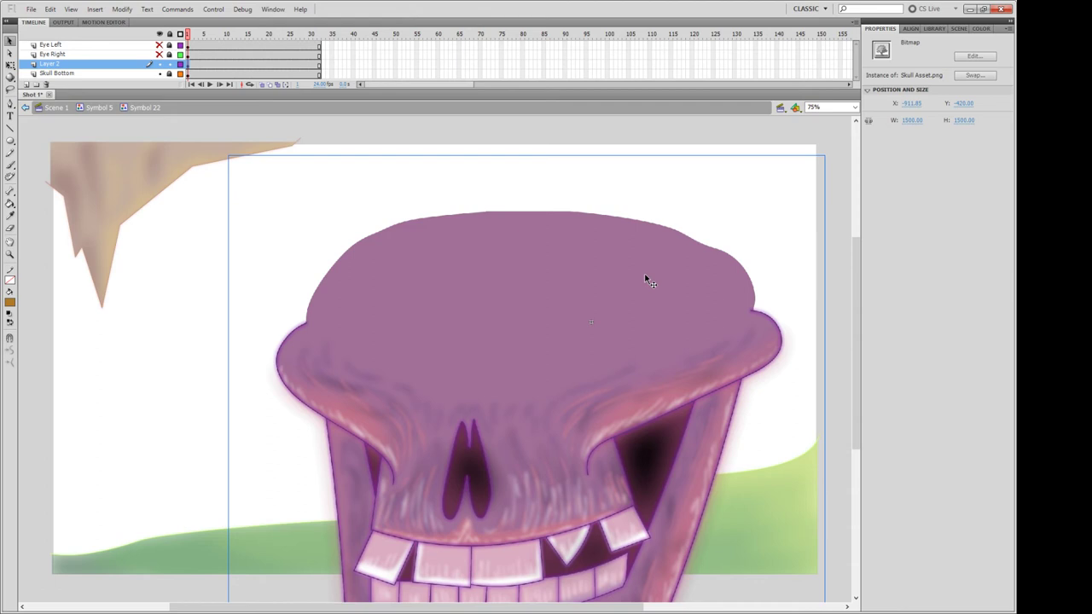
pyautogui.press('q')
pyautogui.moveTo(824, 155); pyautogui.dragTo(676, 304)
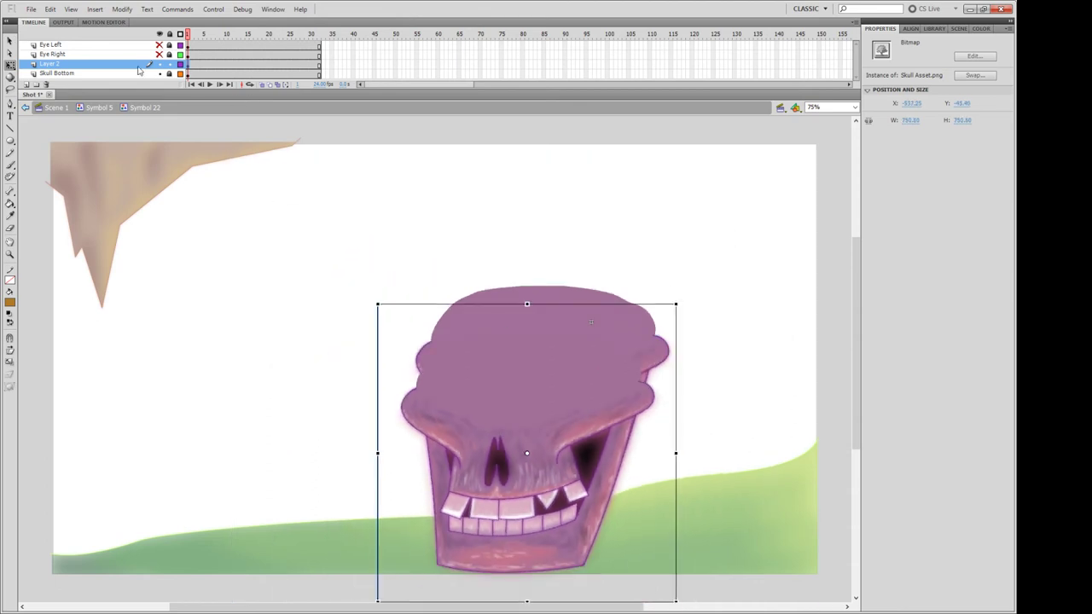
# Move Layer 2 down, align the bitmap over the old skull, and delete the Skull Bottom layer.
pyautogui.moveTo(139, 64); pyautogui.dragTo(139, 80)
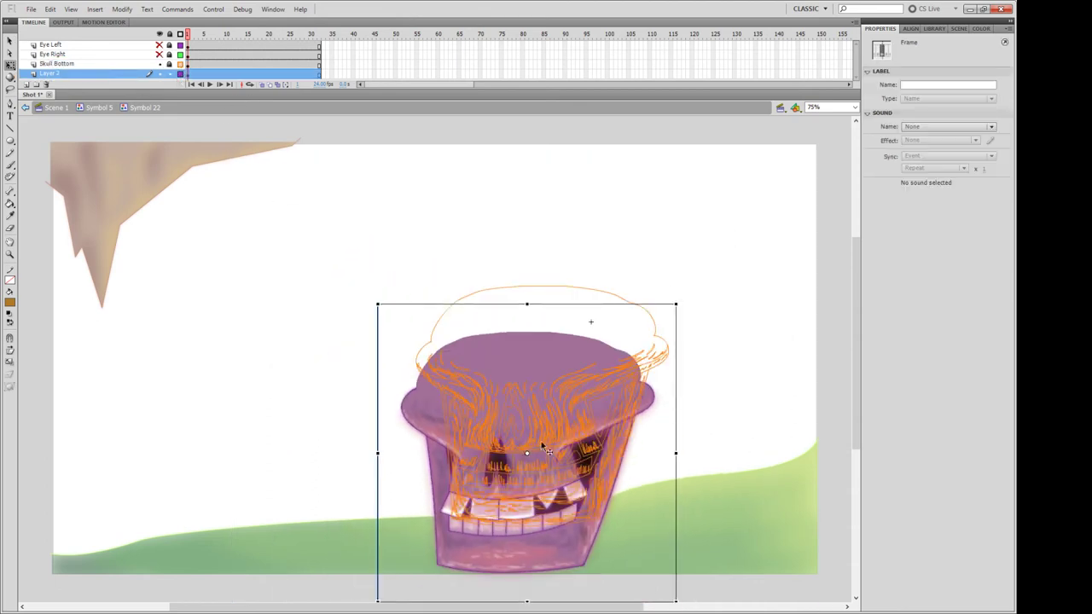
pyautogui.moveTo(585, 533); pyautogui.dragTo(598, 483)
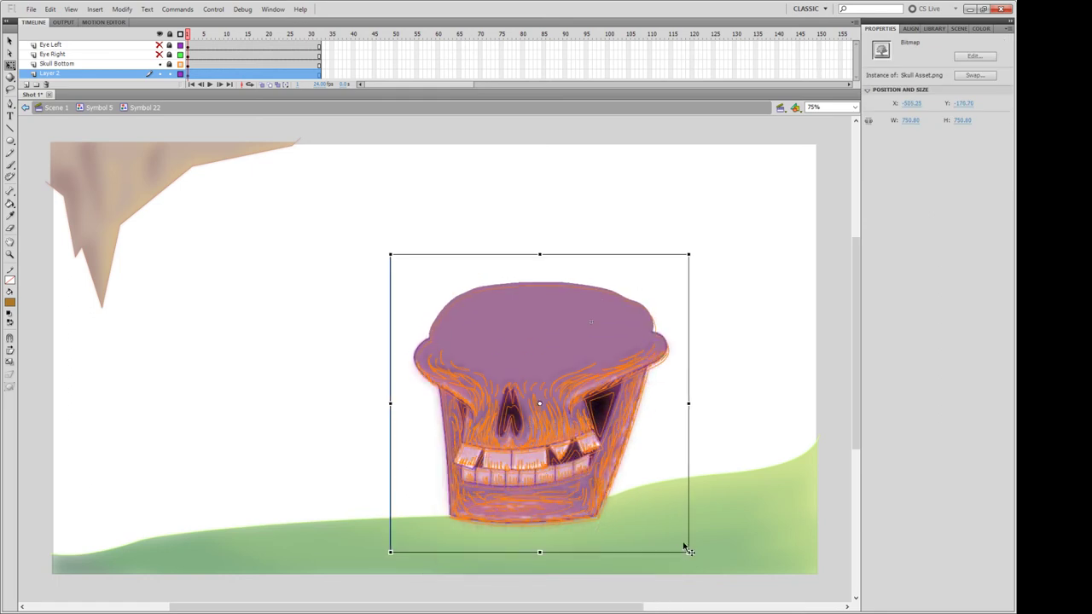
pyautogui.moveTo(597, 494); pyautogui.dragTo(600, 498)
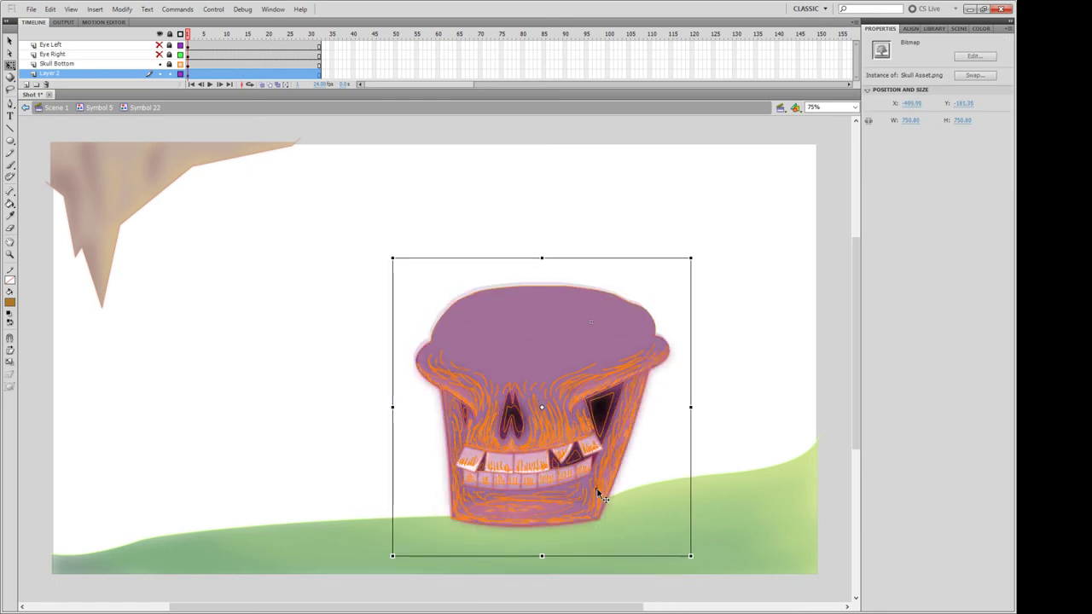
pyautogui.press('Left')
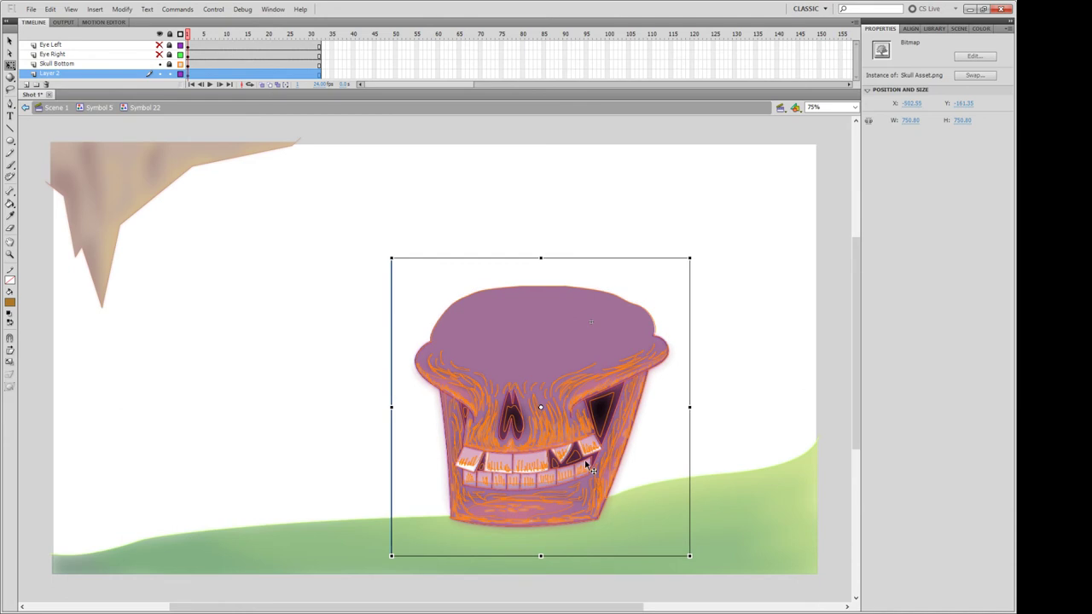
pyautogui.press('Up')
pyautogui.click(141, 66)
pyautogui.press('Delete')
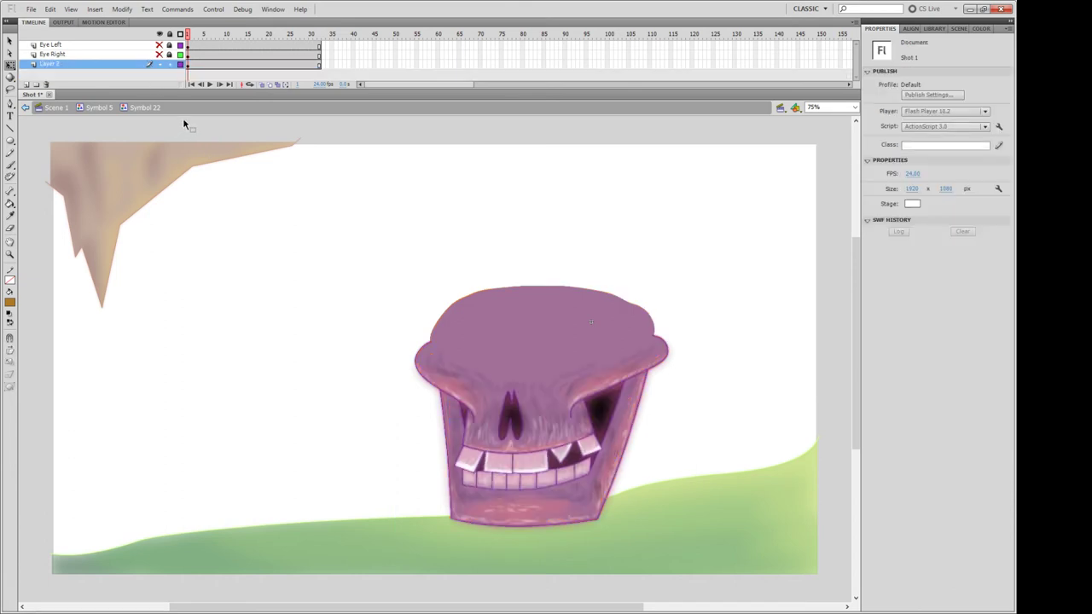
# Unhide the Eye Left and Eye Right layers, preview the eye animation, then go back to Symbol 5.
pyautogui.click(158, 54)
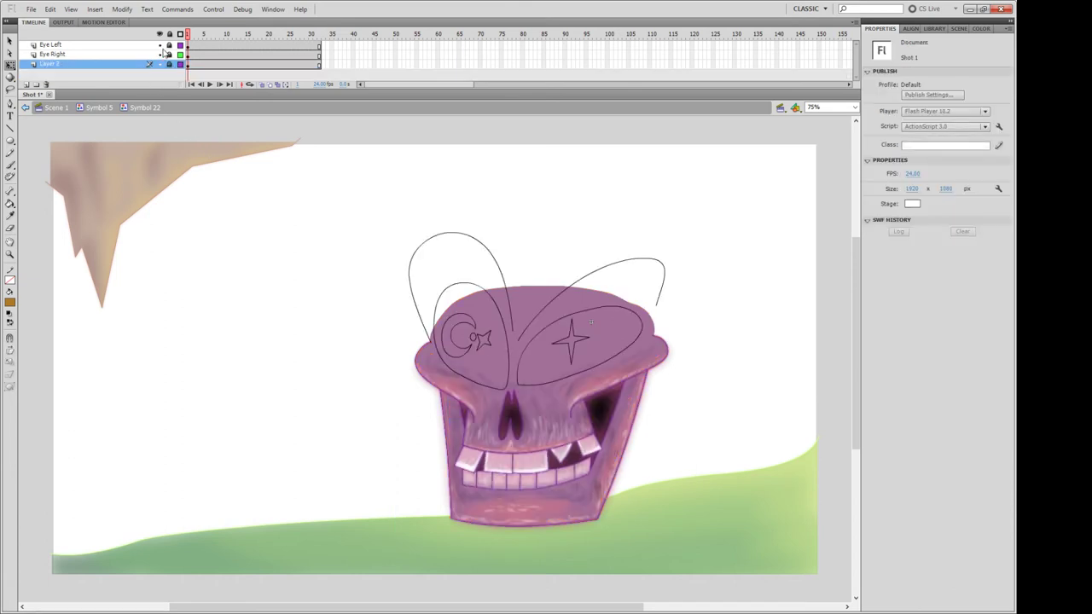
pyautogui.click(210, 85)
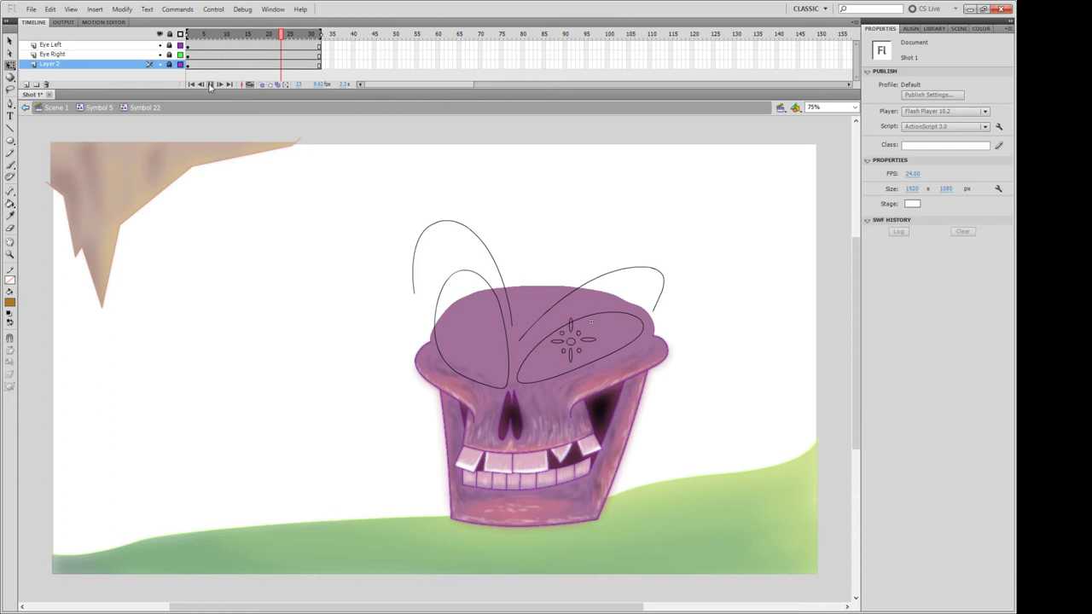
pyautogui.click(210, 84)
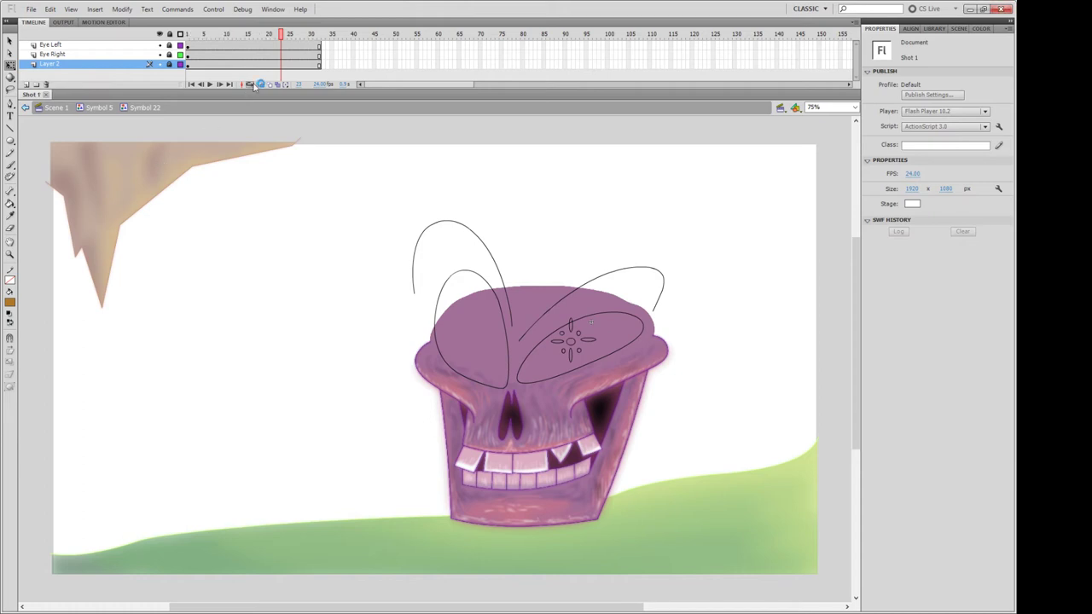
pyautogui.click(92, 110)
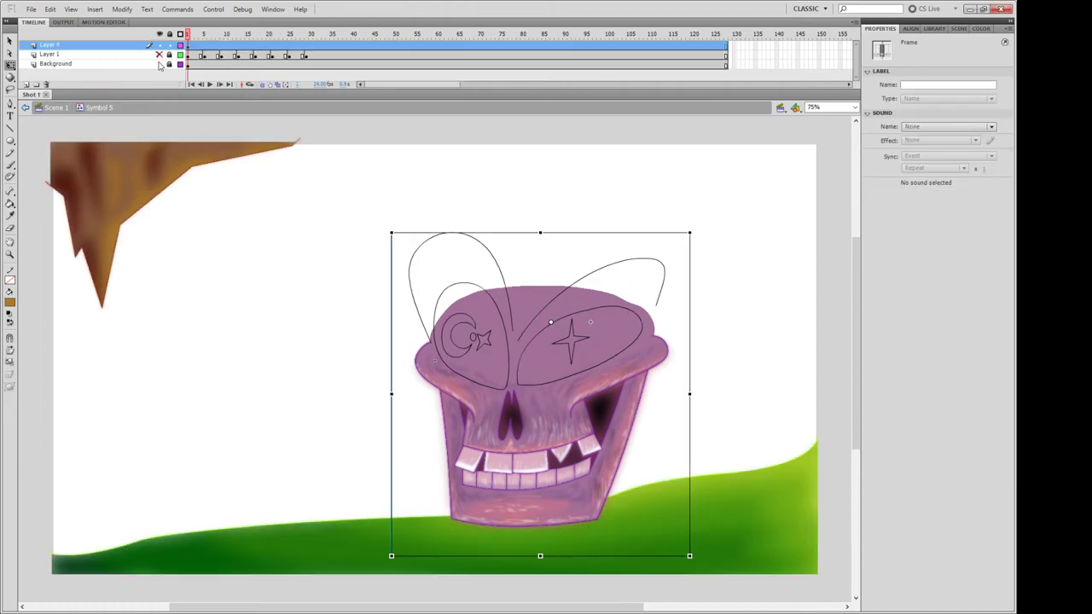
# Hide the Background layer and preview the skull animation, stopping around frame 21.
pyautogui.click(160, 64)
pyautogui.click(210, 85)
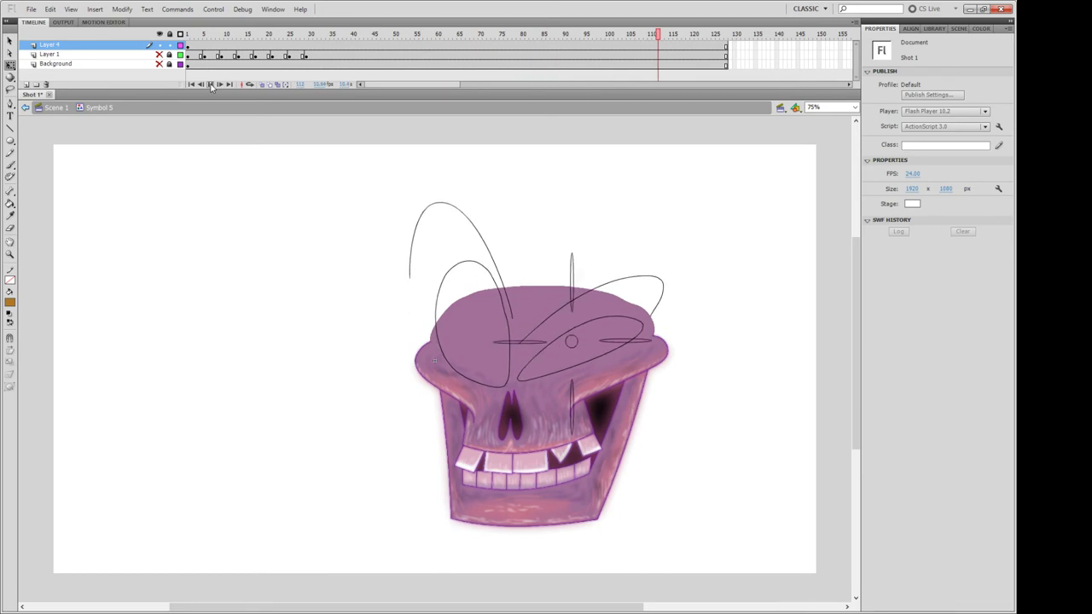
pyautogui.click(210, 85)
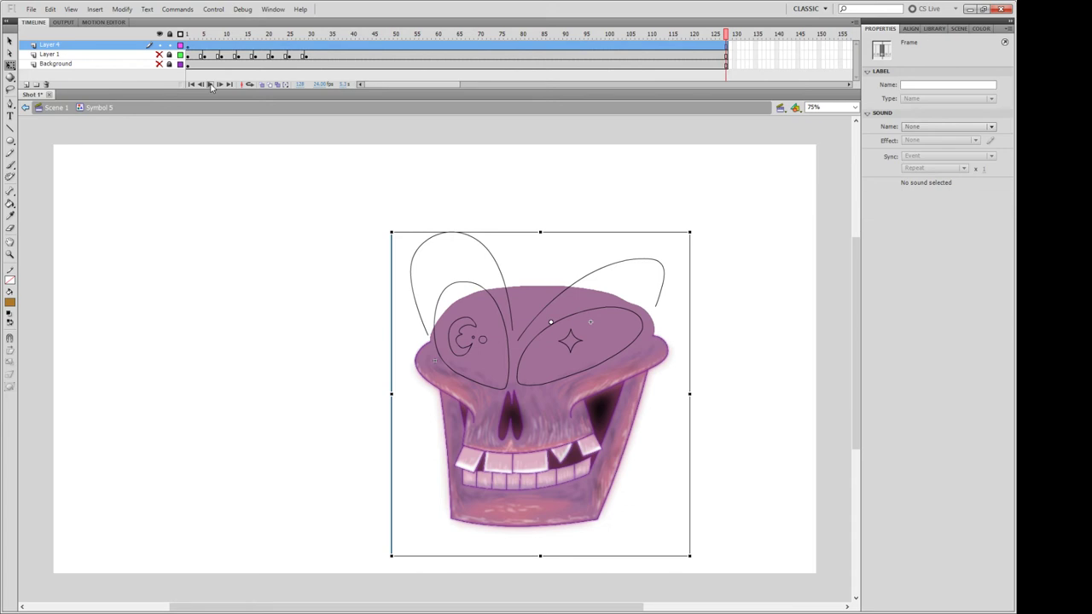
pyautogui.click(249, 86)
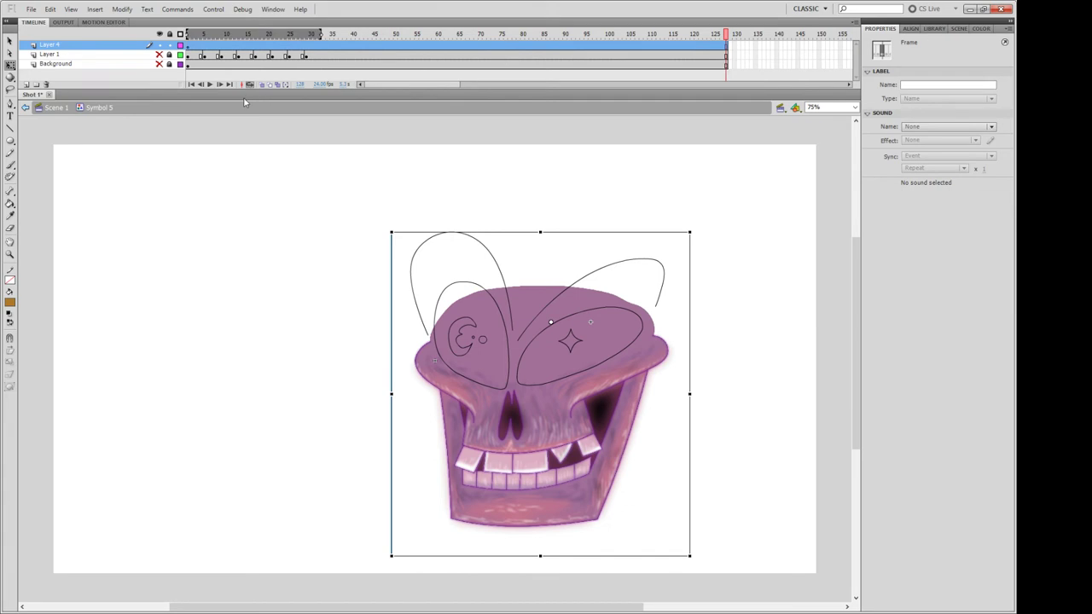
pyautogui.click(209, 84)
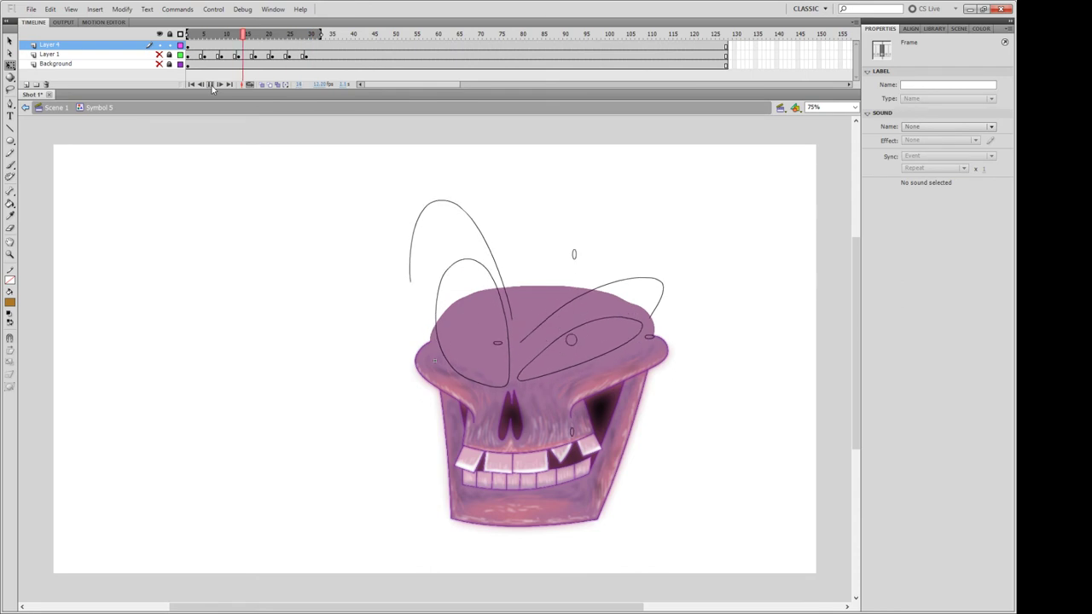
pyautogui.click(211, 85)
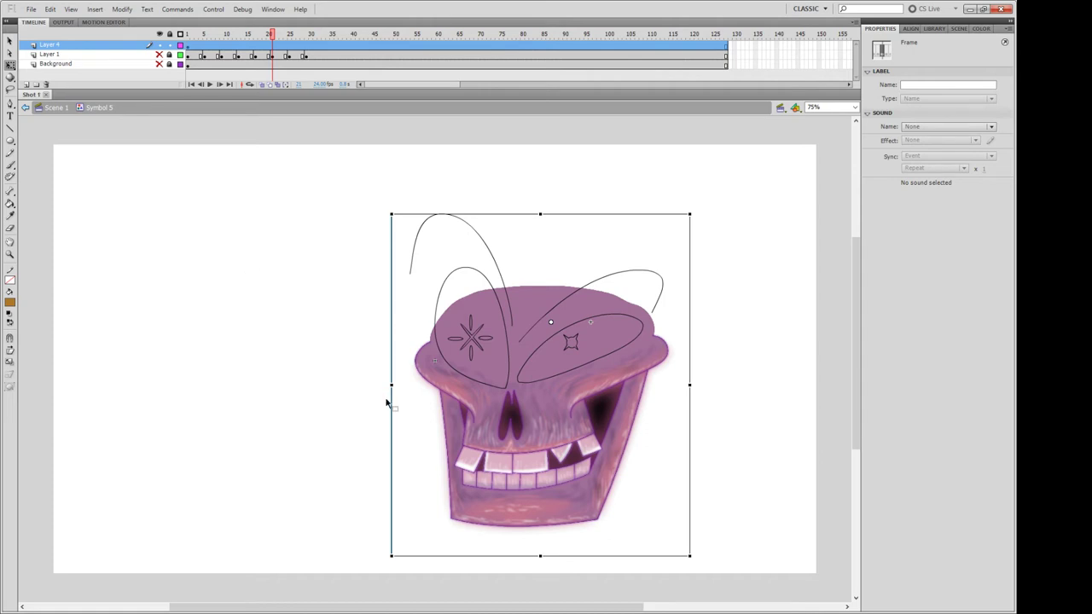
# Clear the selection and return to the main Scene 1.
pyautogui.click(248, 268)
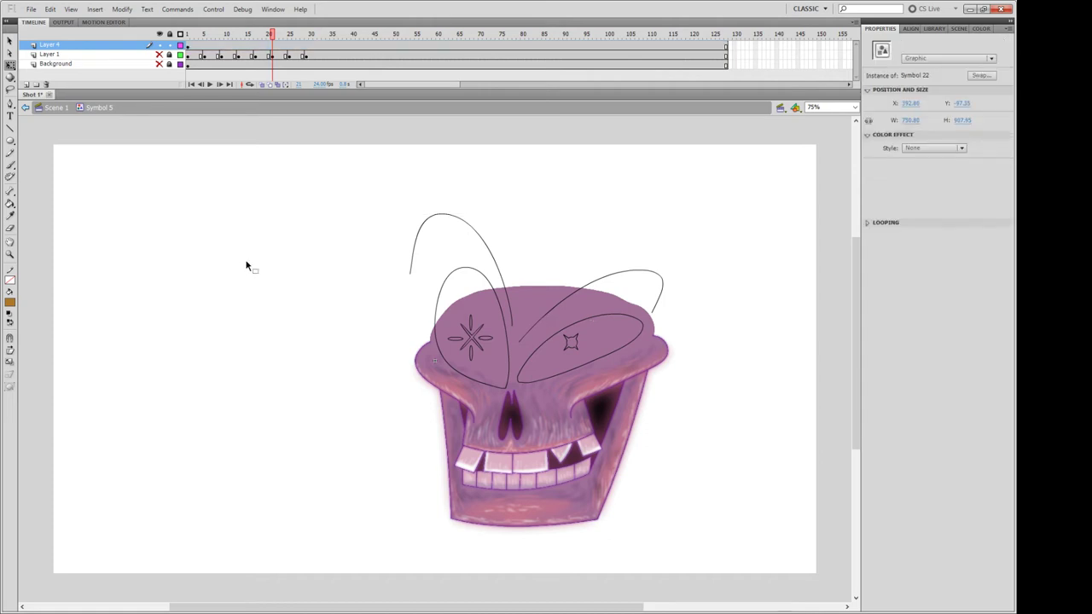
pyautogui.click(117, 47)
pyautogui.click(64, 108)
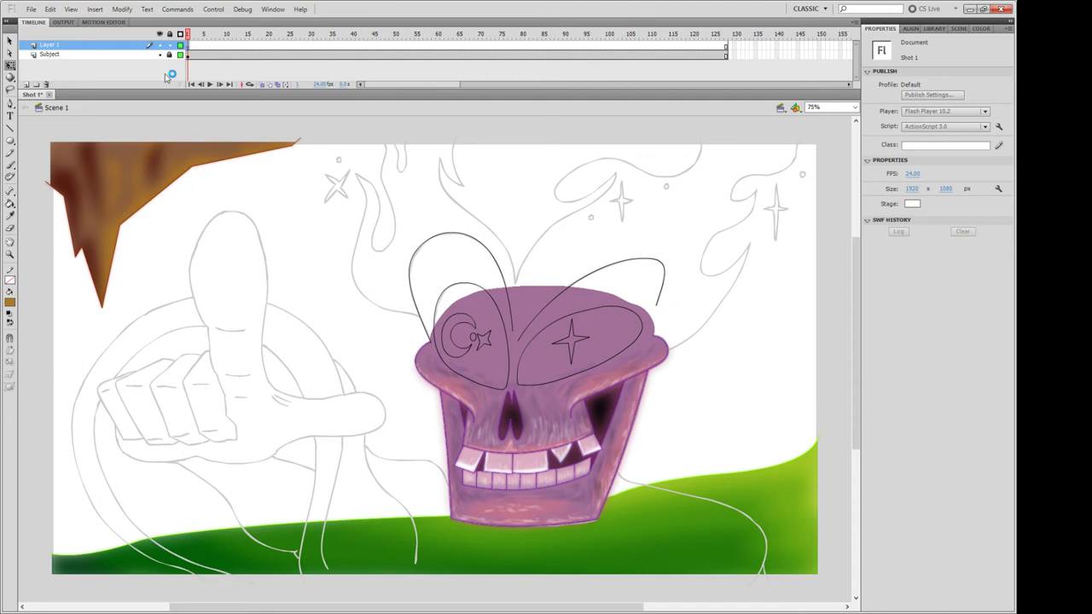
# Type the title 'On A Short Break' at the top-left with the Text tool and colour it black.
pyautogui.click(11, 116)
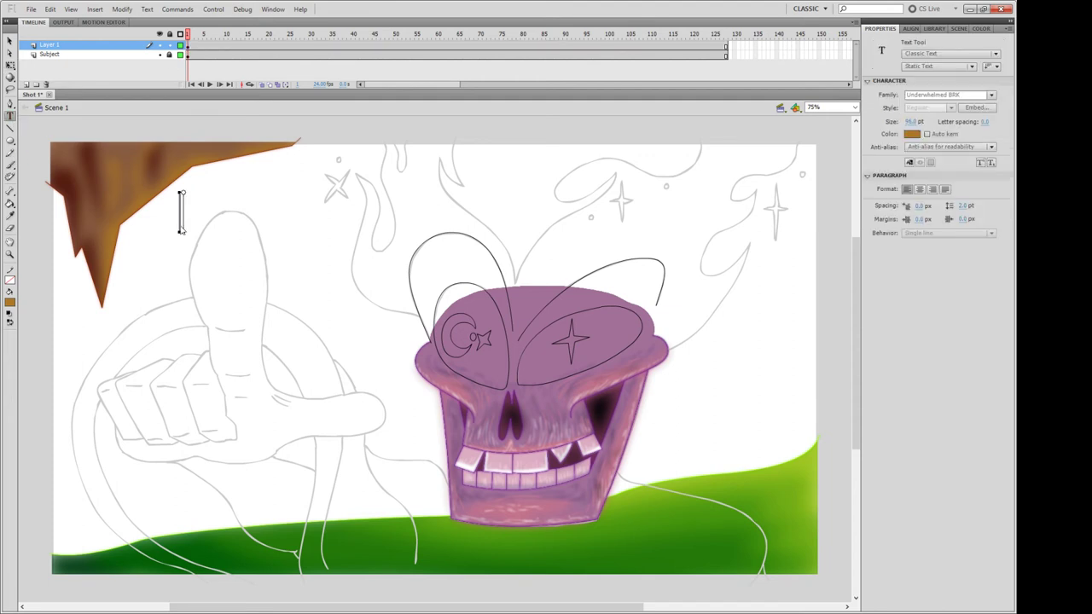
pyautogui.click(180, 212)
pyautogui.write('On')
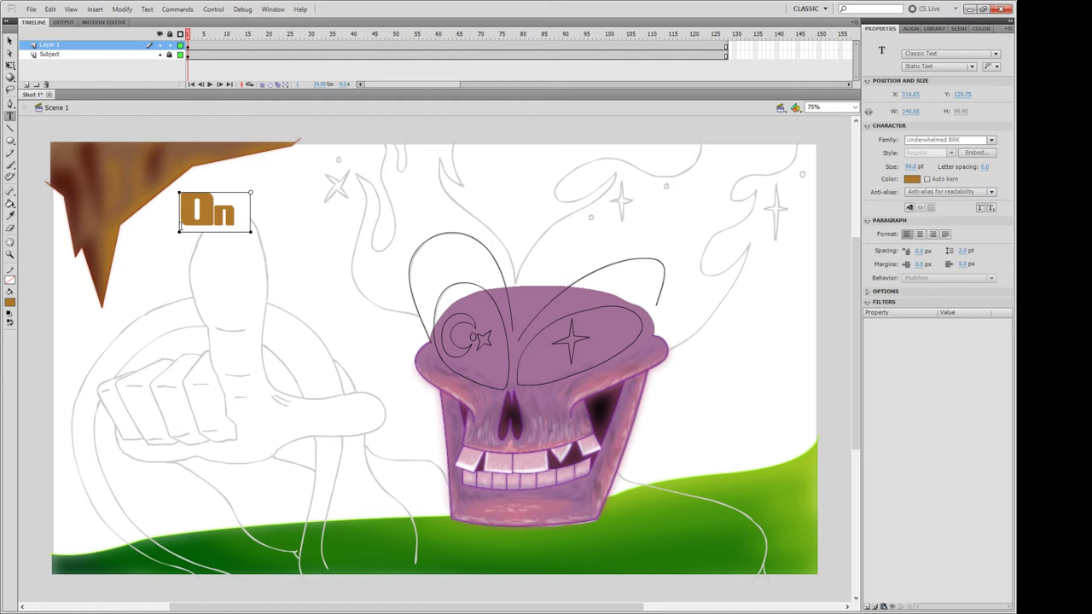
pyautogui.write(' A Short B')
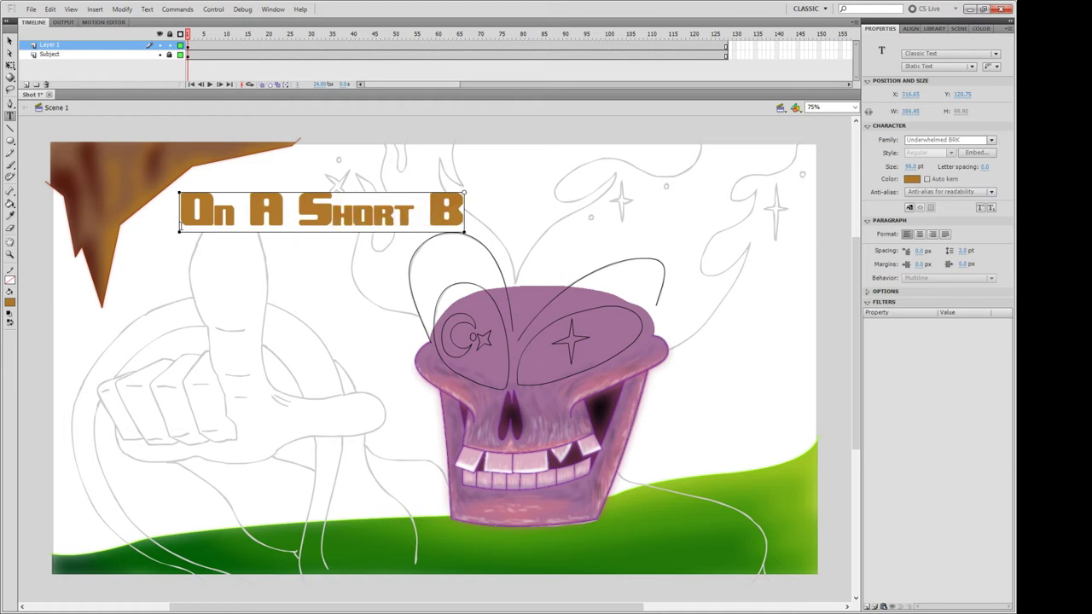
pyautogui.write('reak')
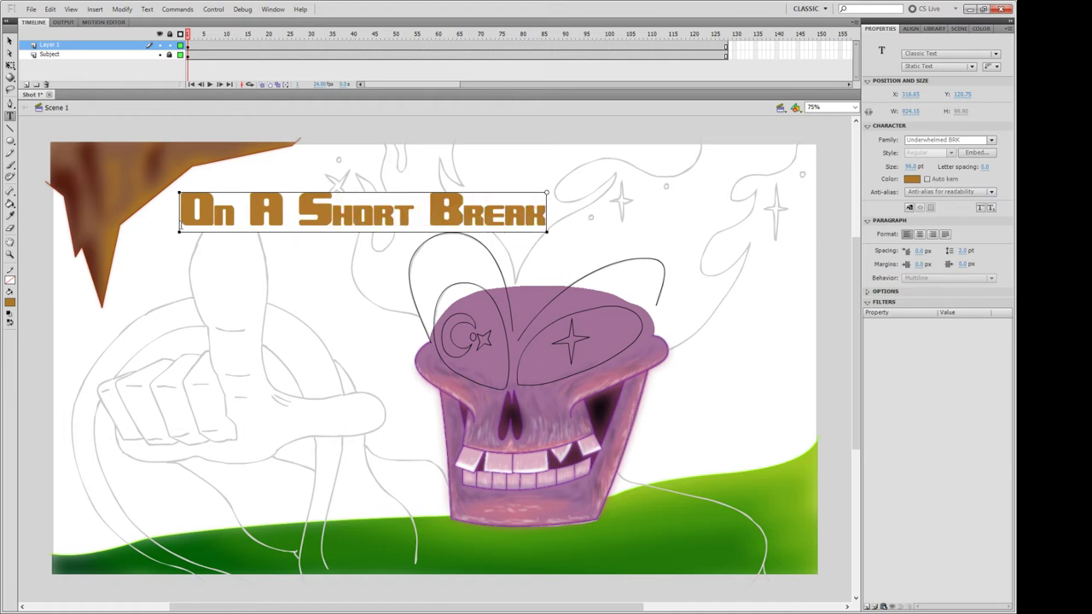
pyautogui.hotkey('ctrl', 'a')
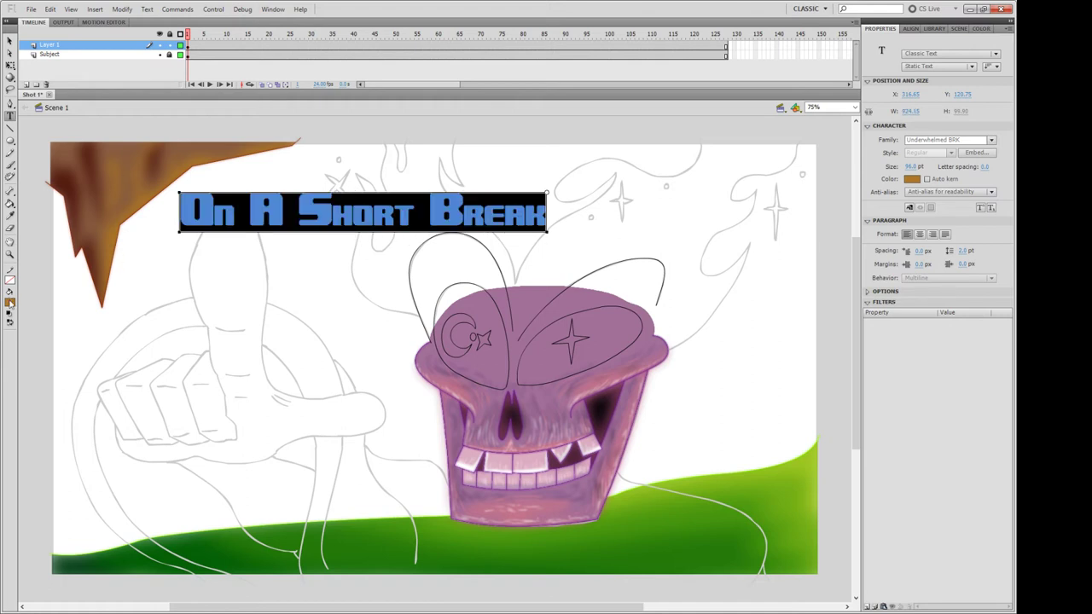
pyautogui.click(10, 313)
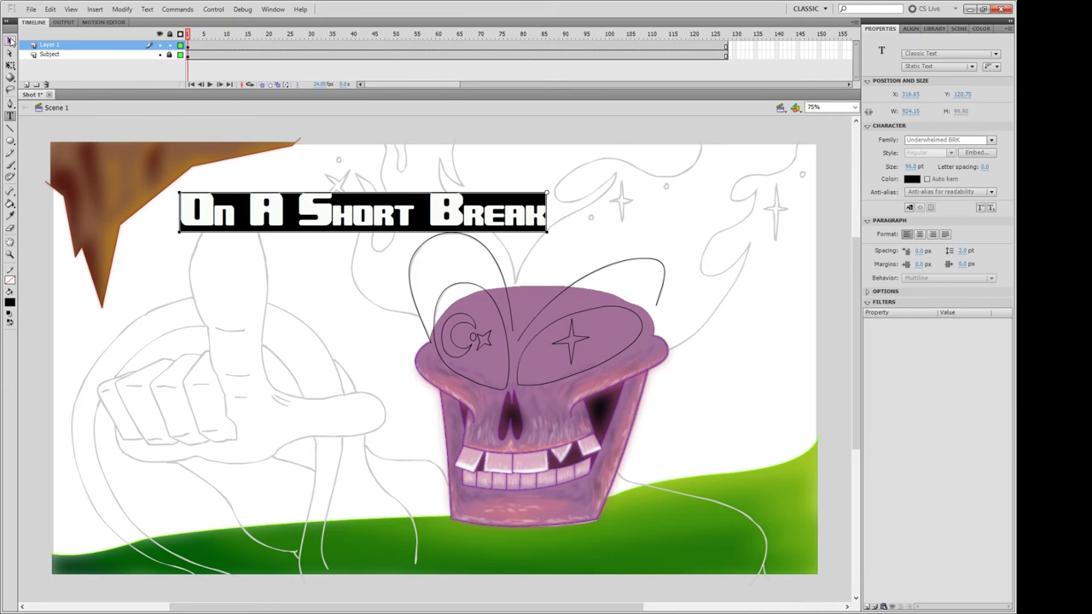
pyautogui.click(9, 40)
pyautogui.click(139, 246)
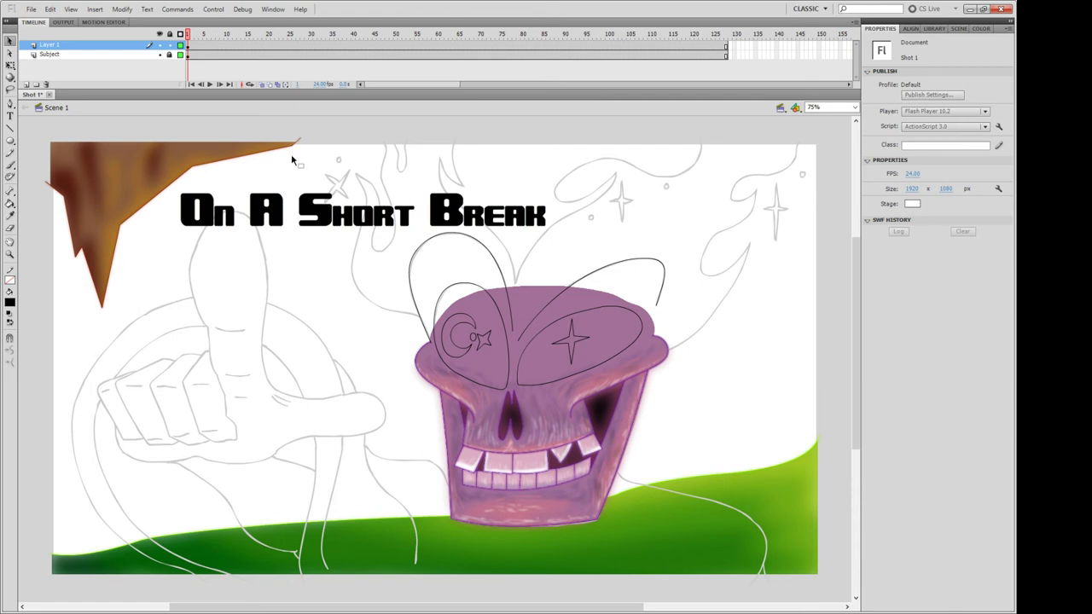
# Delete the 'On A Short Break' title text and its Layer 1, then select the Symbol 5 instance.
pyautogui.click(188, 45)
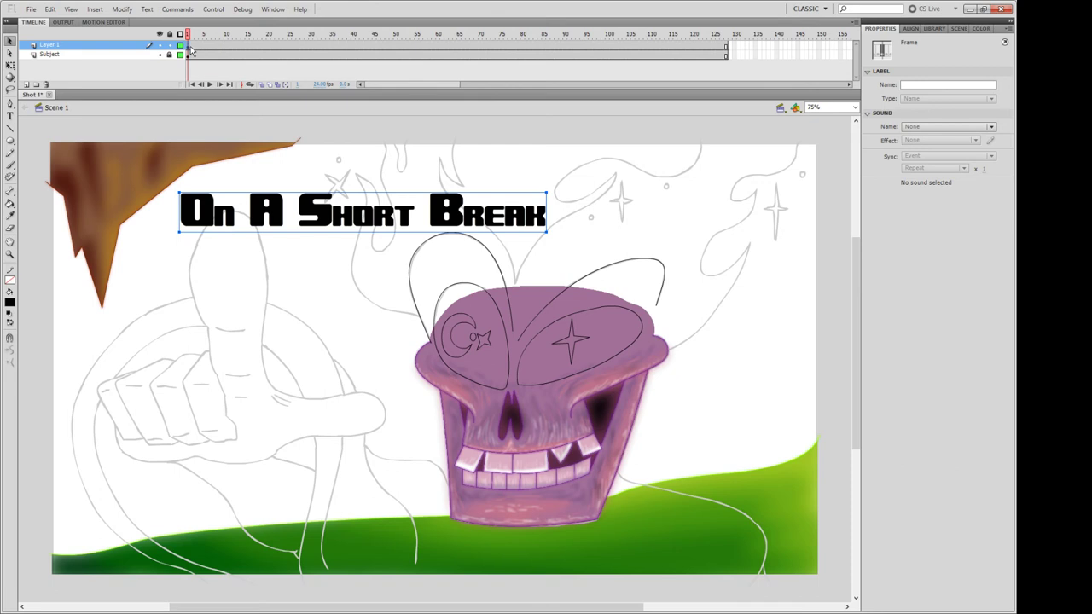
pyautogui.press('Delete')
pyautogui.click(150, 47)
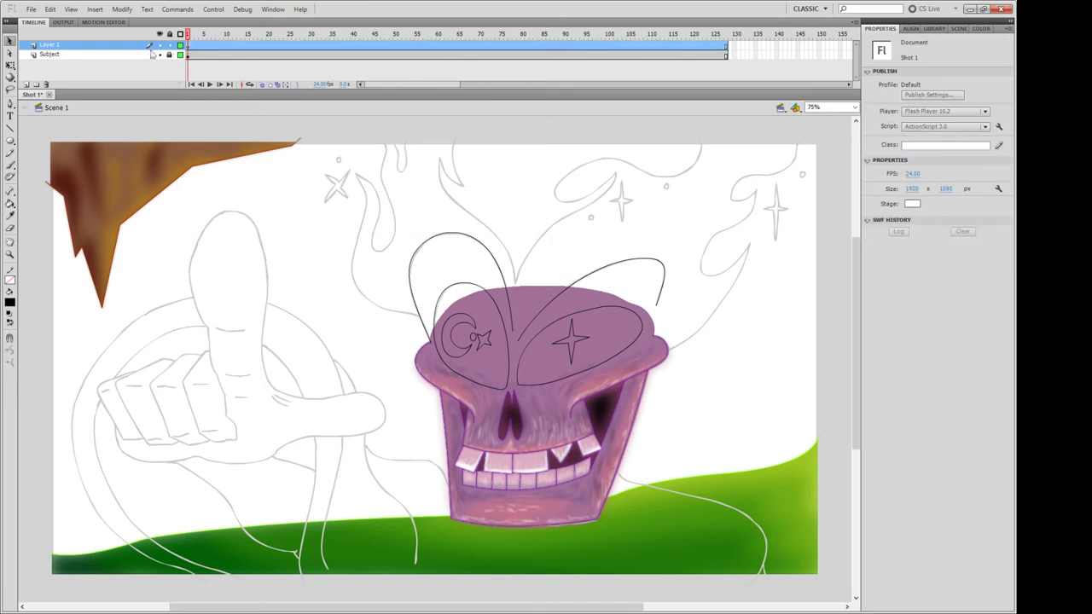
pyautogui.press('Delete')
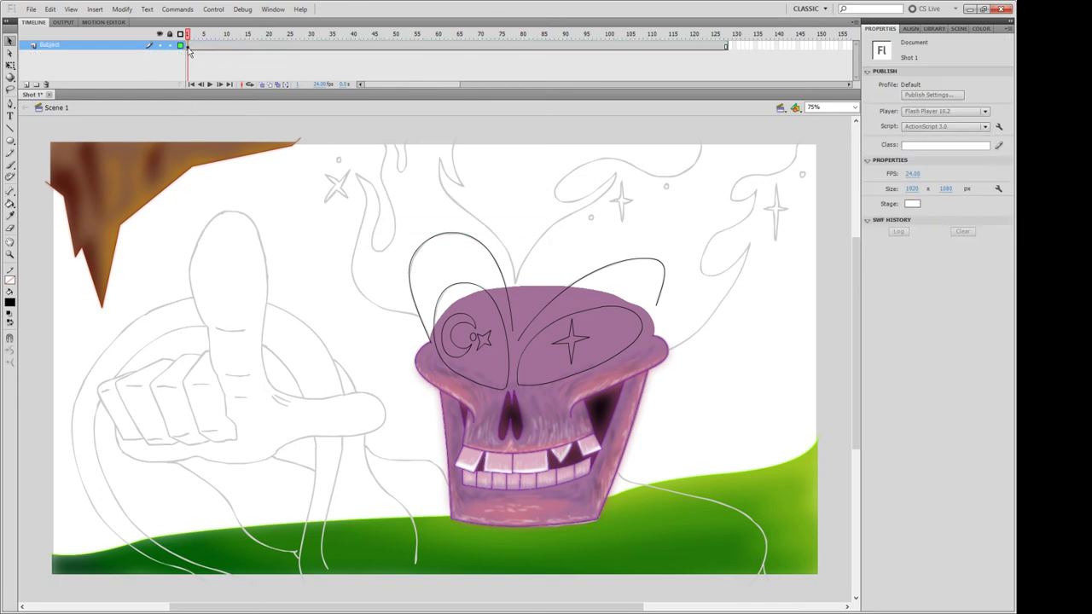
pyautogui.click(201, 149)
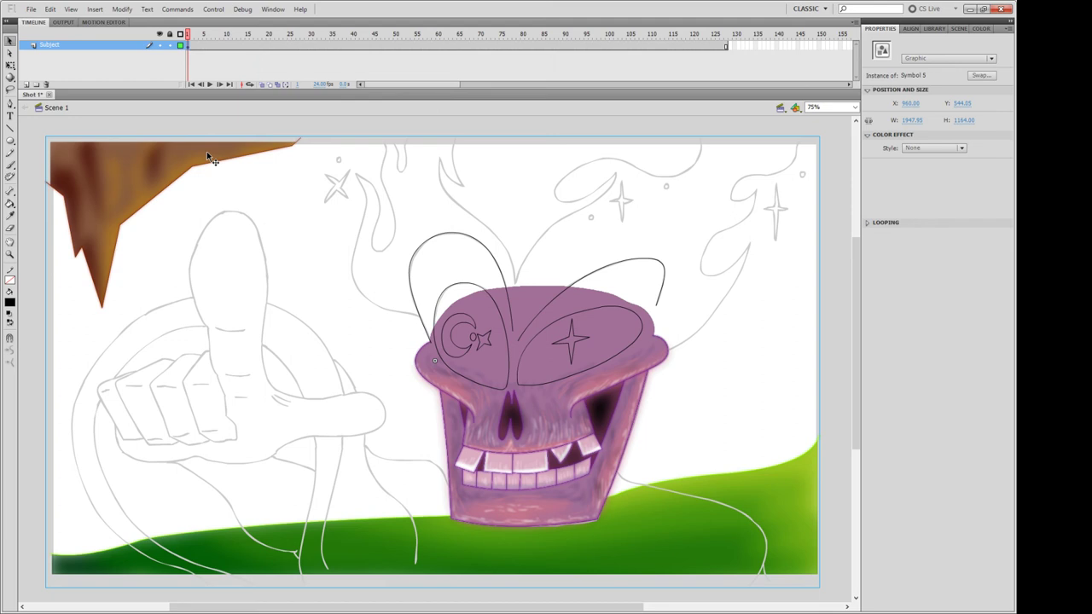
# Enter Symbol 5, preview its animation, then open the eyes graphic Symbol 22.
pyautogui.doubleClick(207, 151)
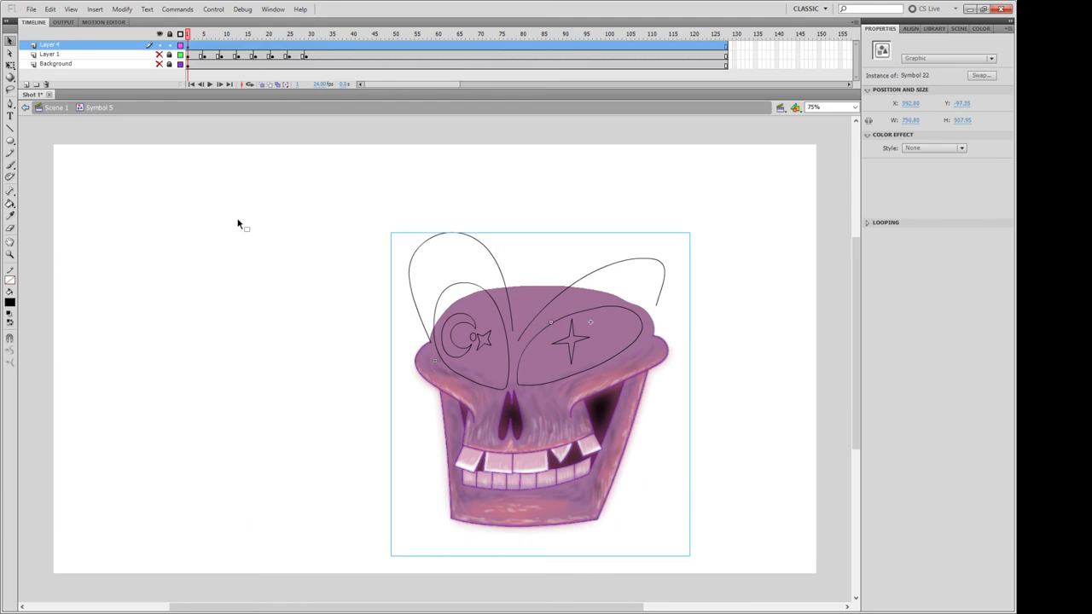
pyautogui.click(204, 79)
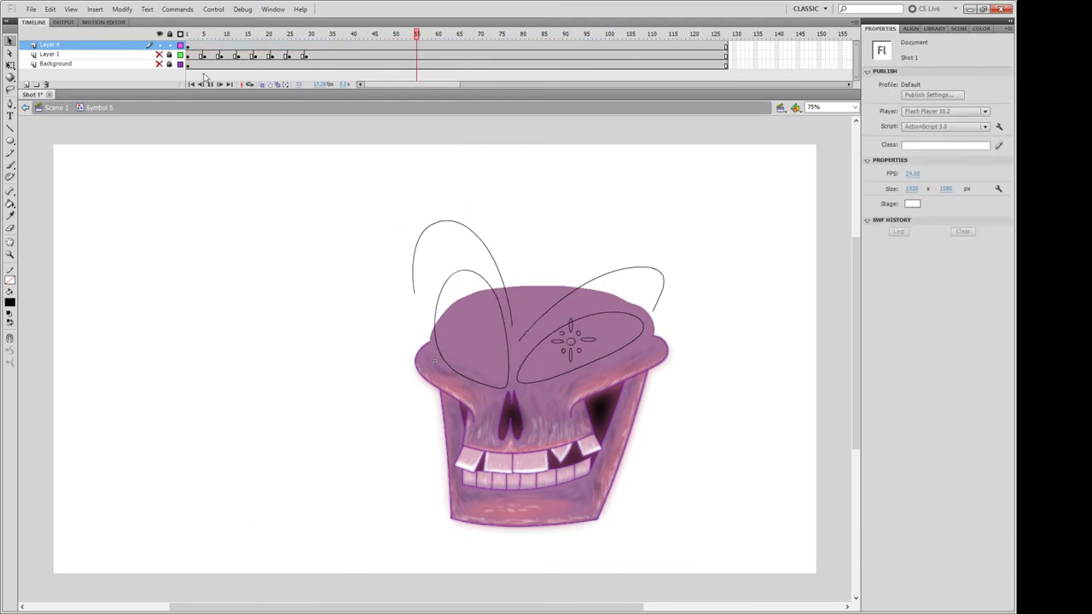
pyautogui.click(204, 79)
pyautogui.click(189, 48)
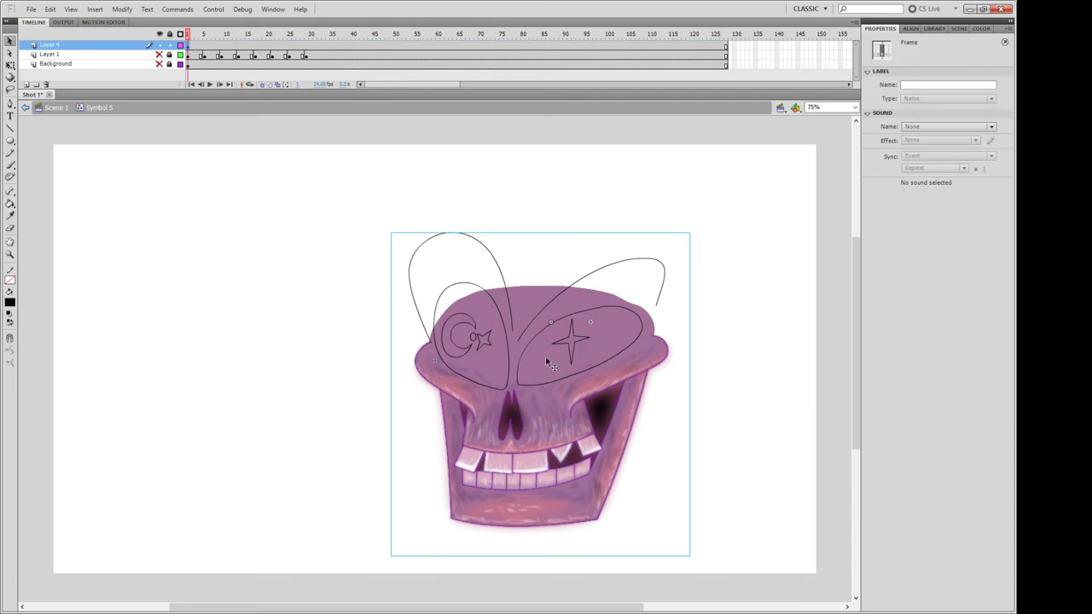
pyautogui.doubleClick(558, 381)
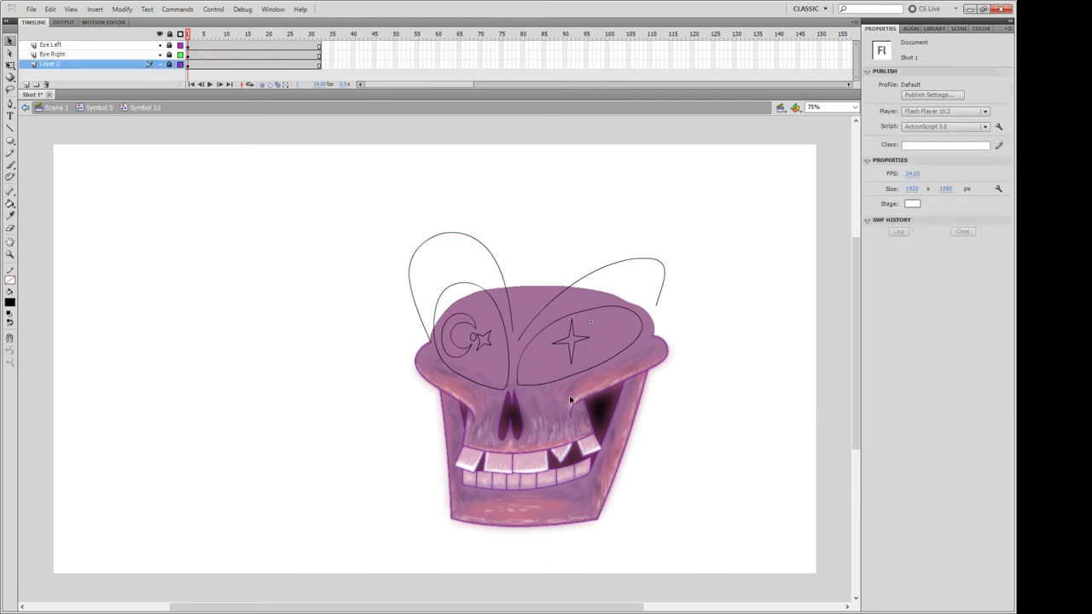
# Hide every layer except Eye Right and make the stage background dark grey.
pyautogui.click(159, 35)
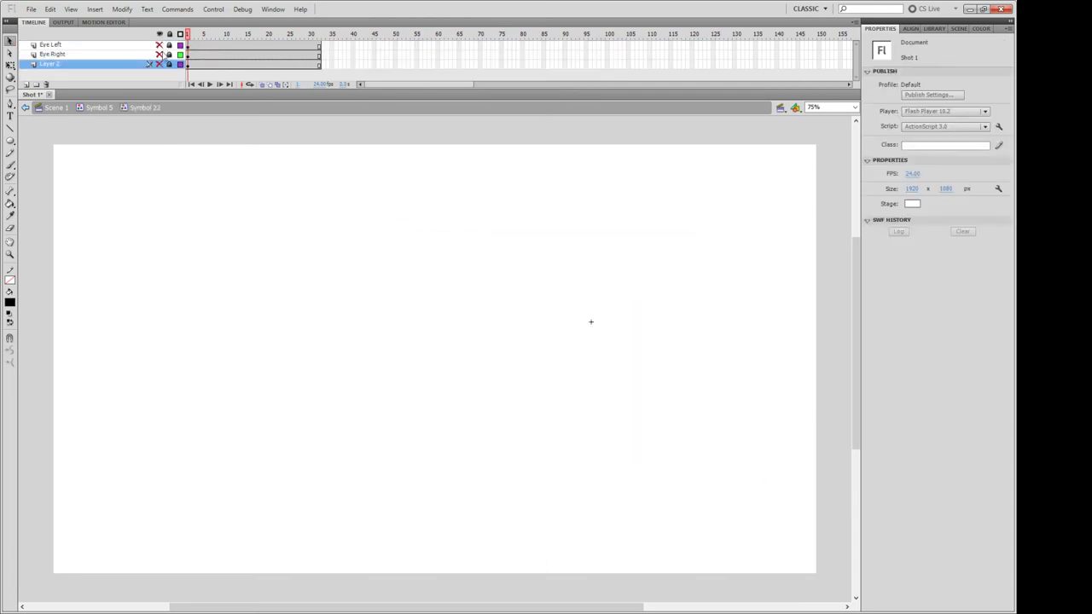
pyautogui.click(159, 54)
pyautogui.click(190, 55)
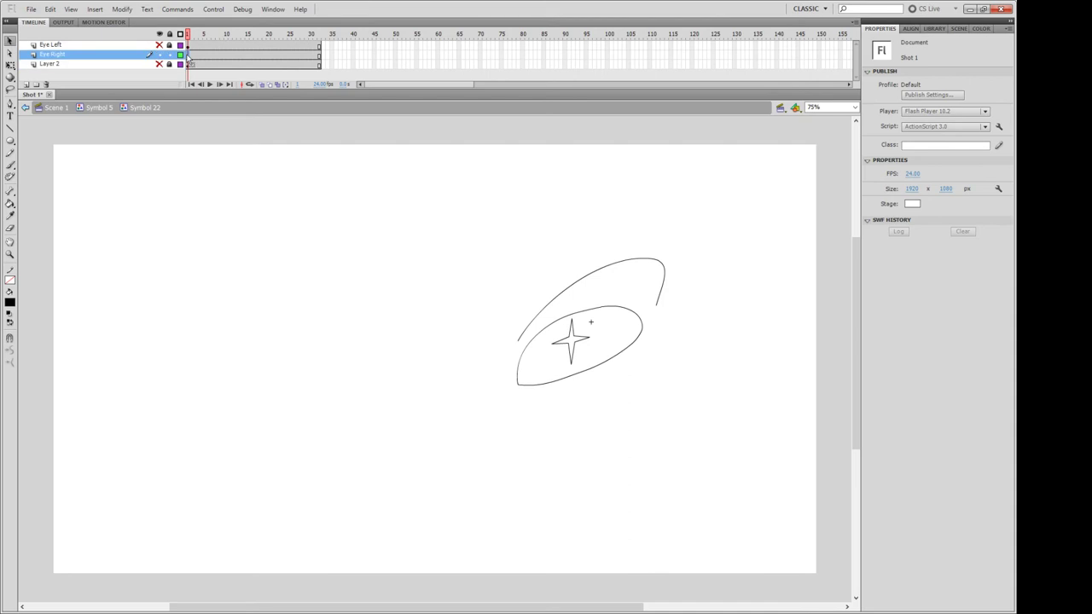
pyautogui.click(701, 406)
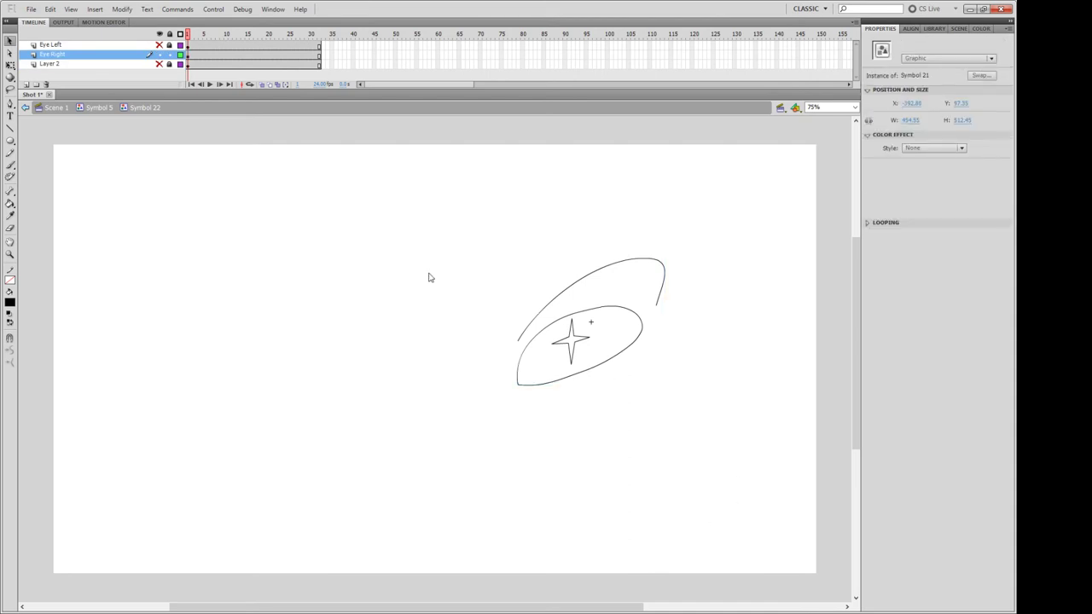
pyautogui.press('i')
pyautogui.click(634, 250)
pyautogui.click(612, 358)
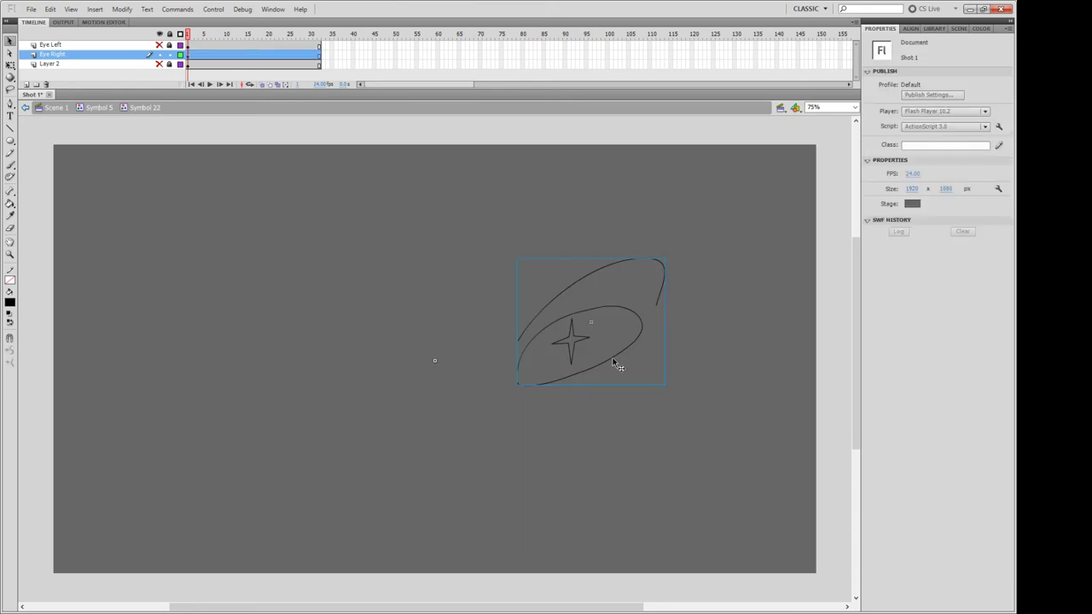
# Open the right eye graphic Symbol 21 to build its 30-frame star animation.
pyautogui.doubleClick(612, 357)
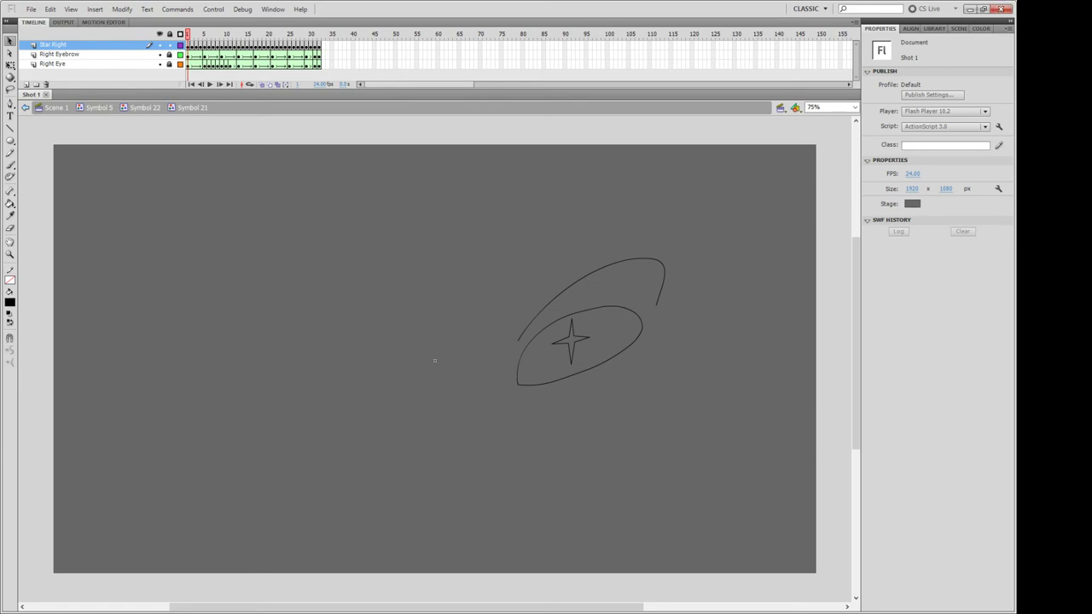
# Preview the eye animation on loop, then switch looping off and return to frame 1.
pyautogui.click(249, 85)
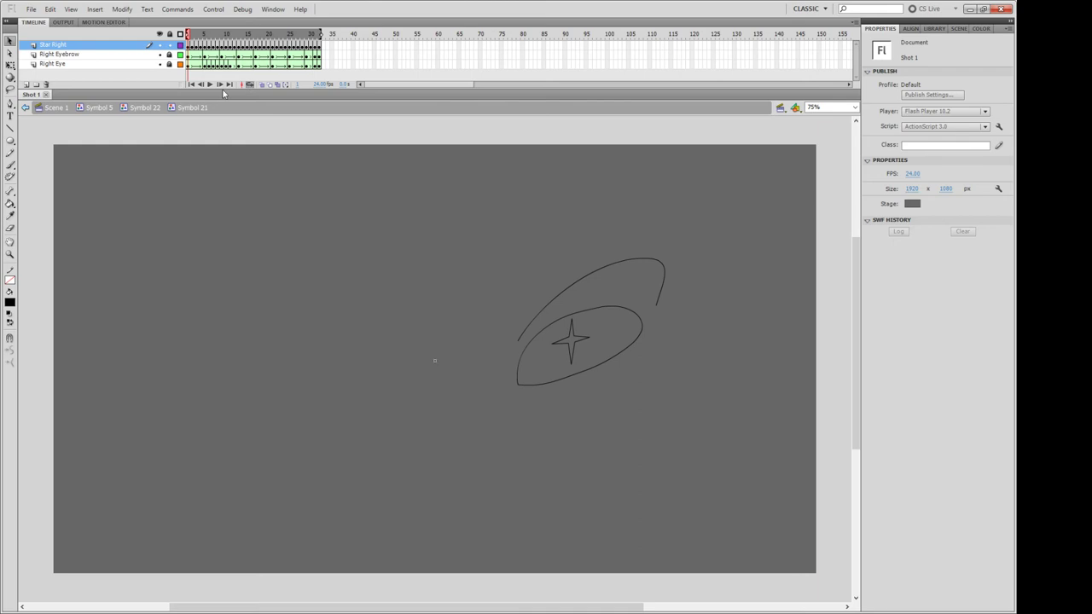
pyautogui.click(209, 84)
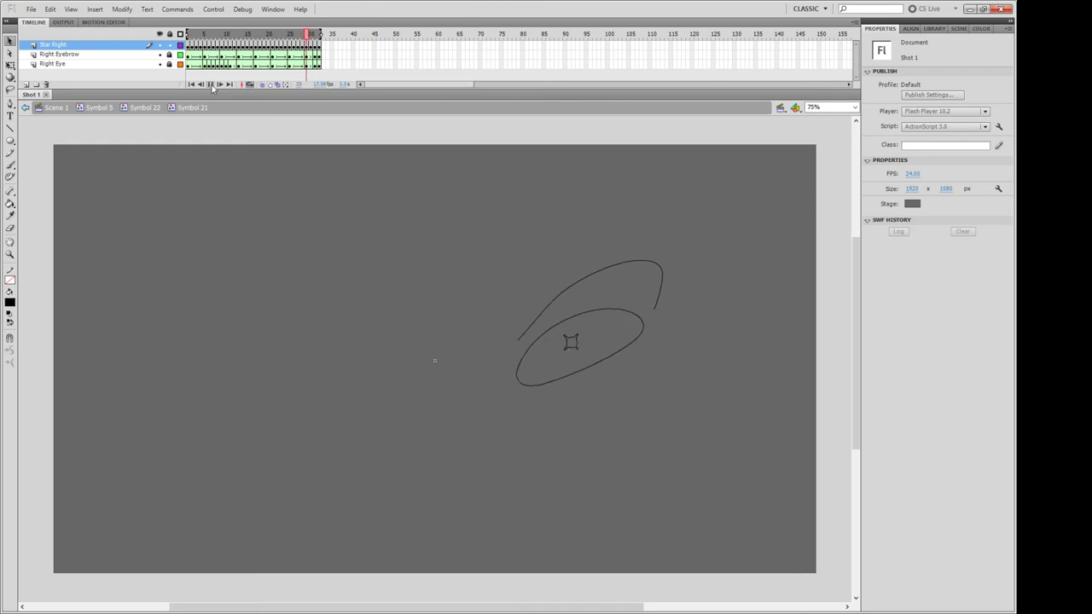
pyautogui.click(210, 85)
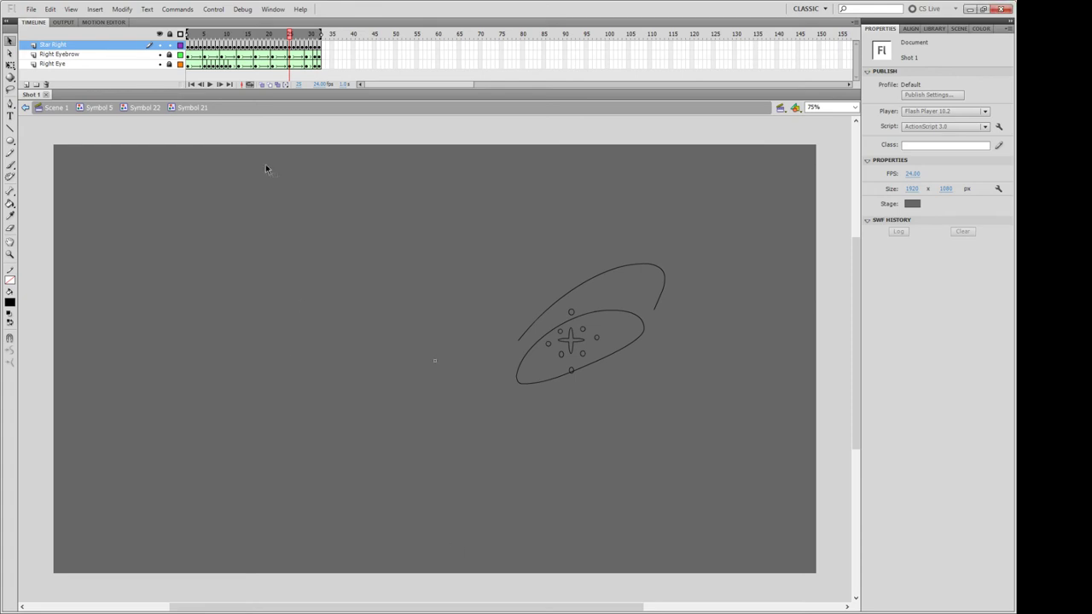
pyautogui.click(249, 84)
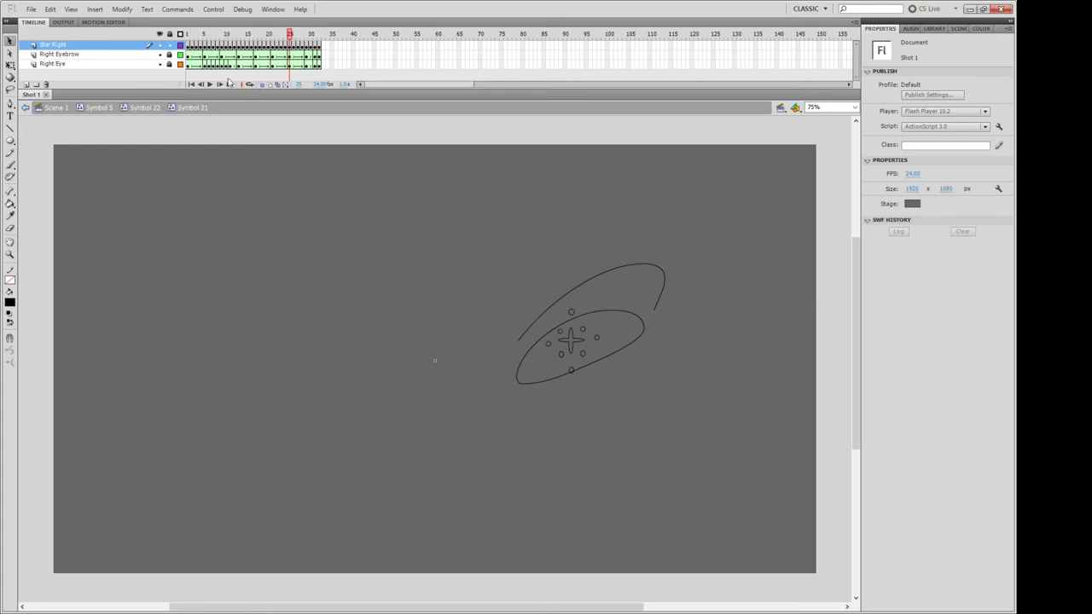
pyautogui.click(187, 35)
# Make the star outline white on each of frames 1 through 10.
pyautogui.click(189, 47)
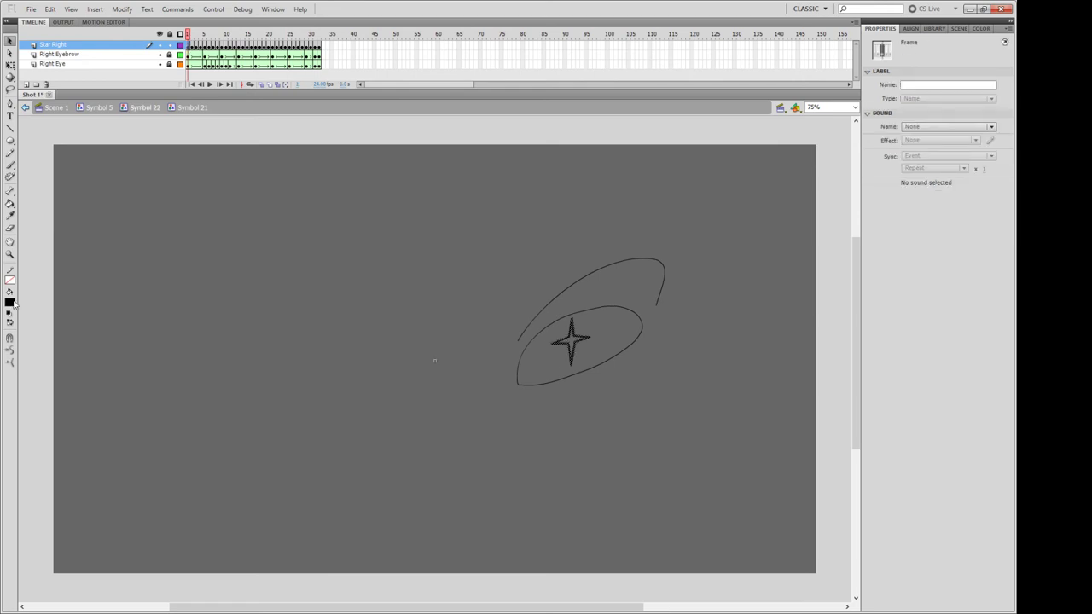
pyautogui.click(10, 322)
pyautogui.click(193, 50)
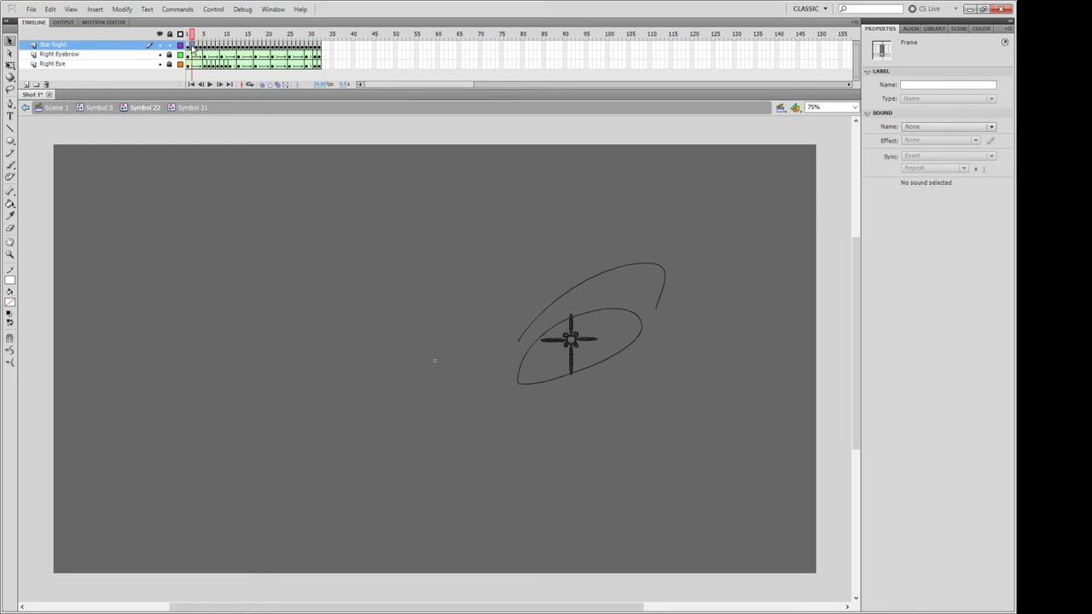
pyautogui.click(191, 52)
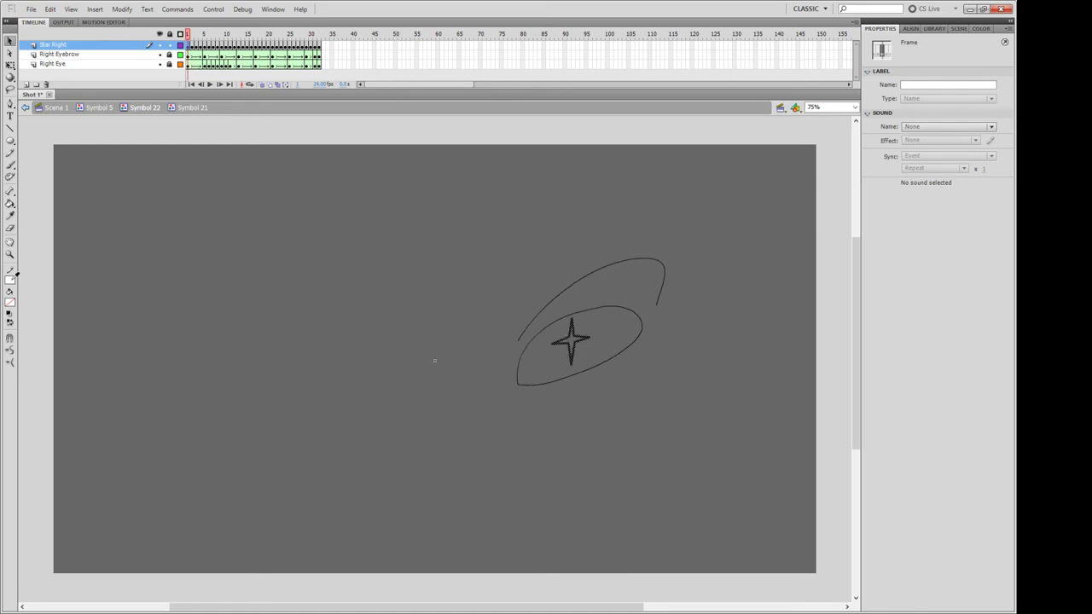
pyautogui.click(11, 284)
pyautogui.click(193, 47)
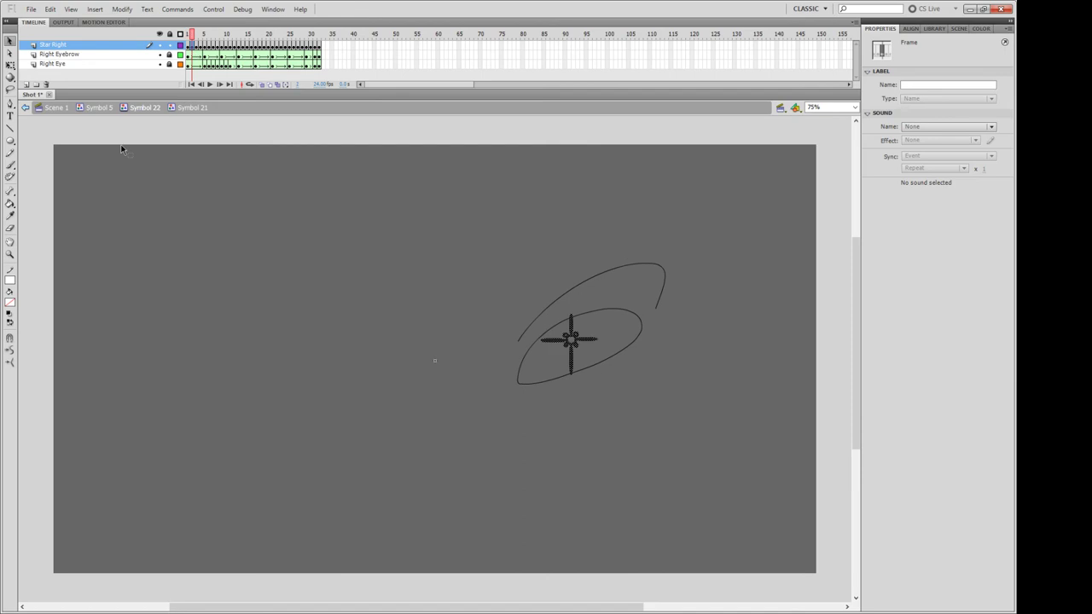
pyautogui.click(15, 283)
pyautogui.click(197, 47)
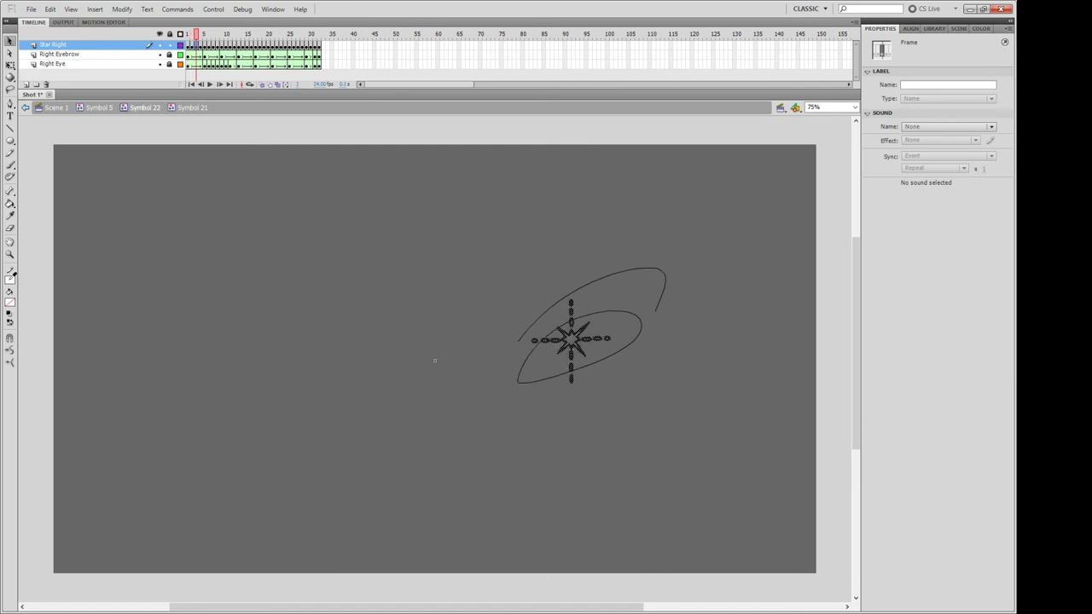
pyautogui.click(11, 283)
pyautogui.click(202, 47)
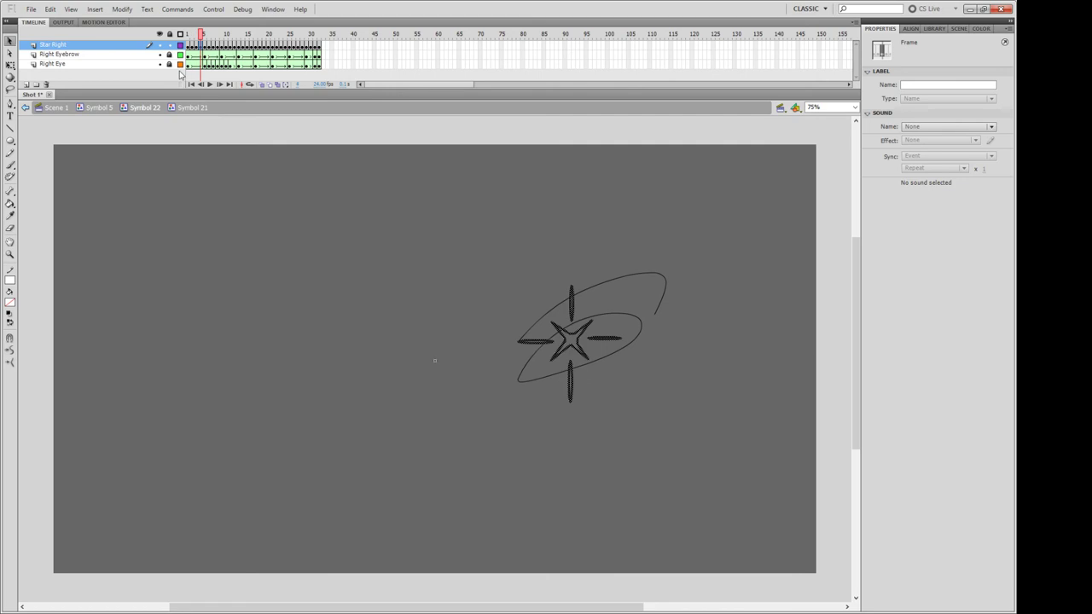
pyautogui.click(12, 281)
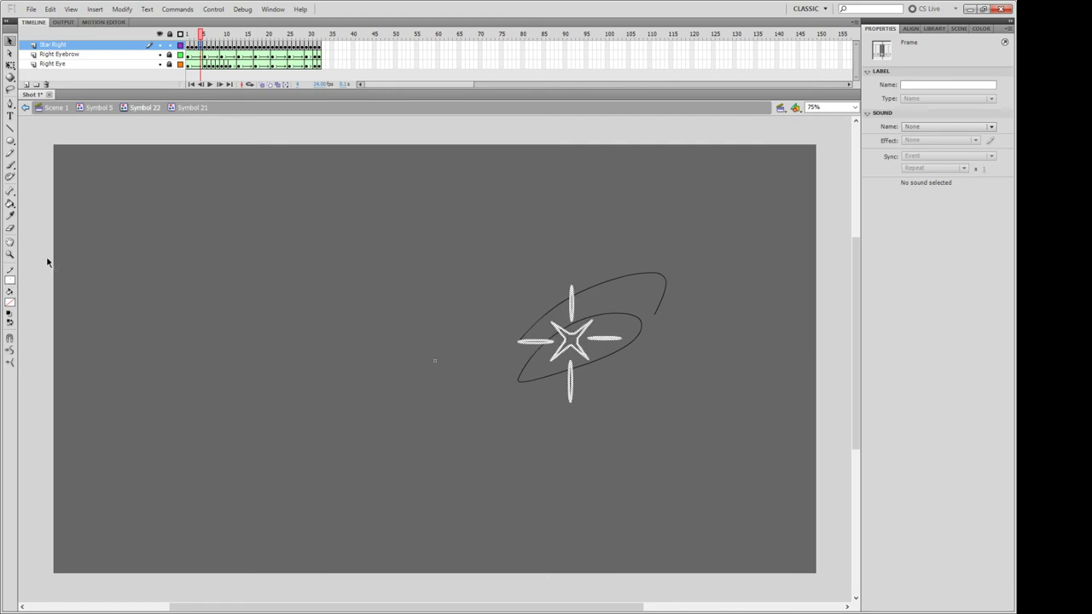
pyautogui.click(206, 47)
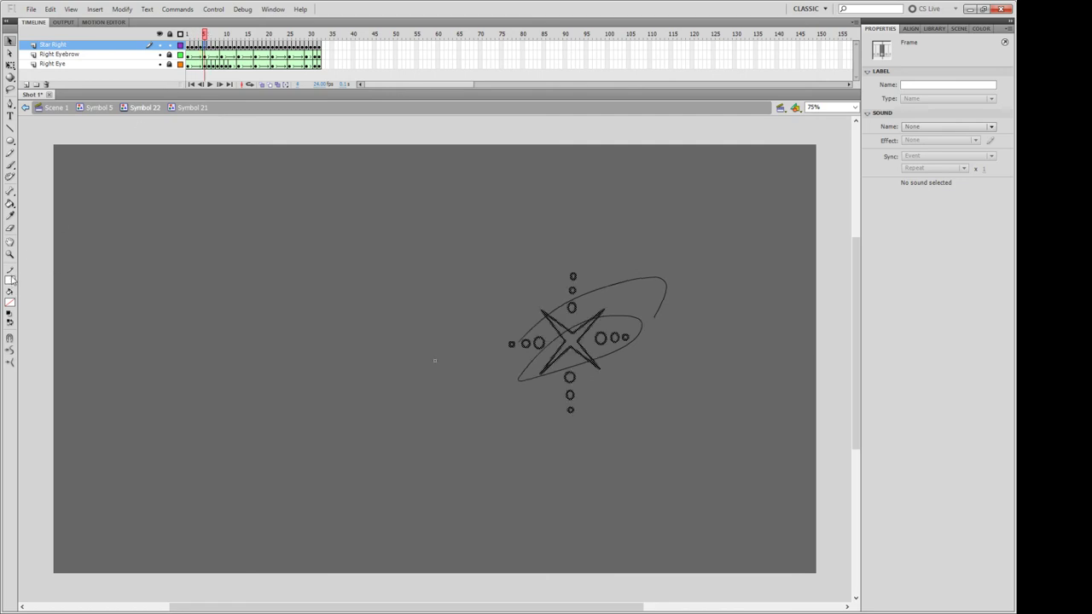
pyautogui.click(12, 282)
pyautogui.click(208, 46)
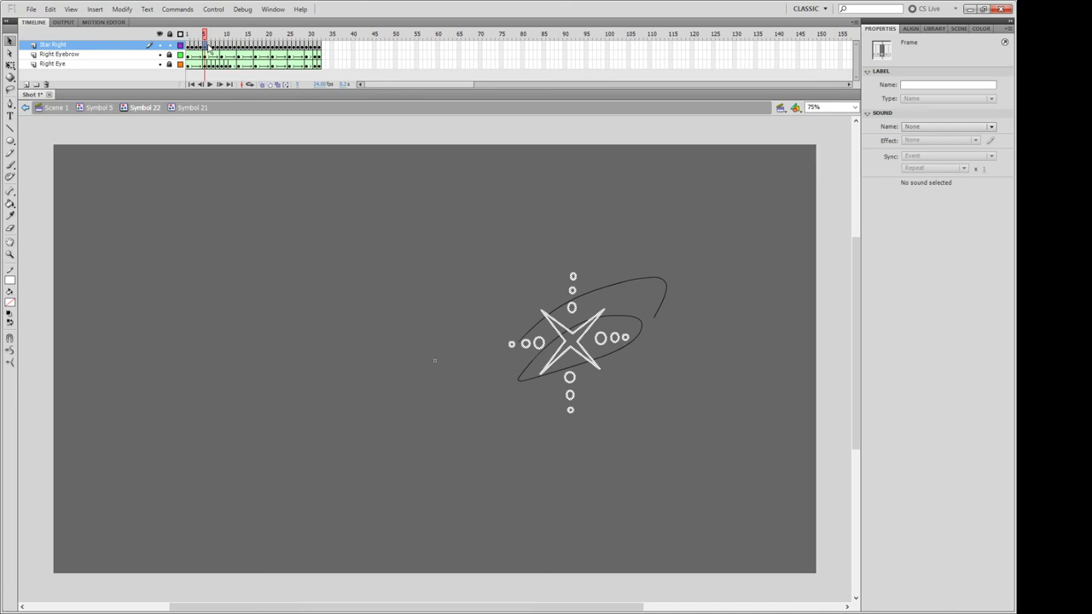
pyautogui.click(12, 280)
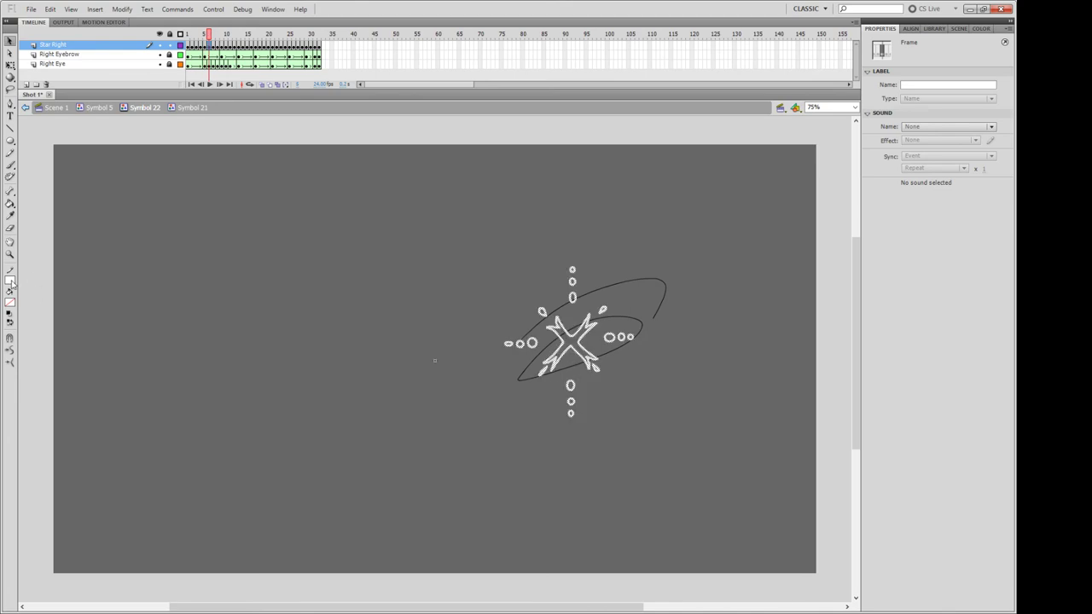
pyautogui.click(213, 48)
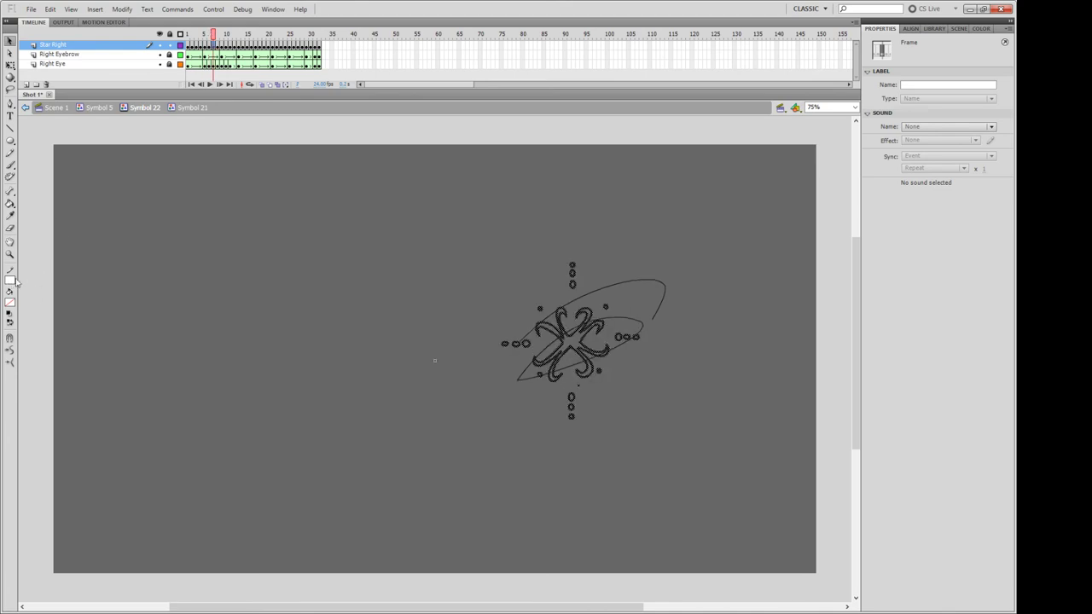
pyautogui.click(12, 282)
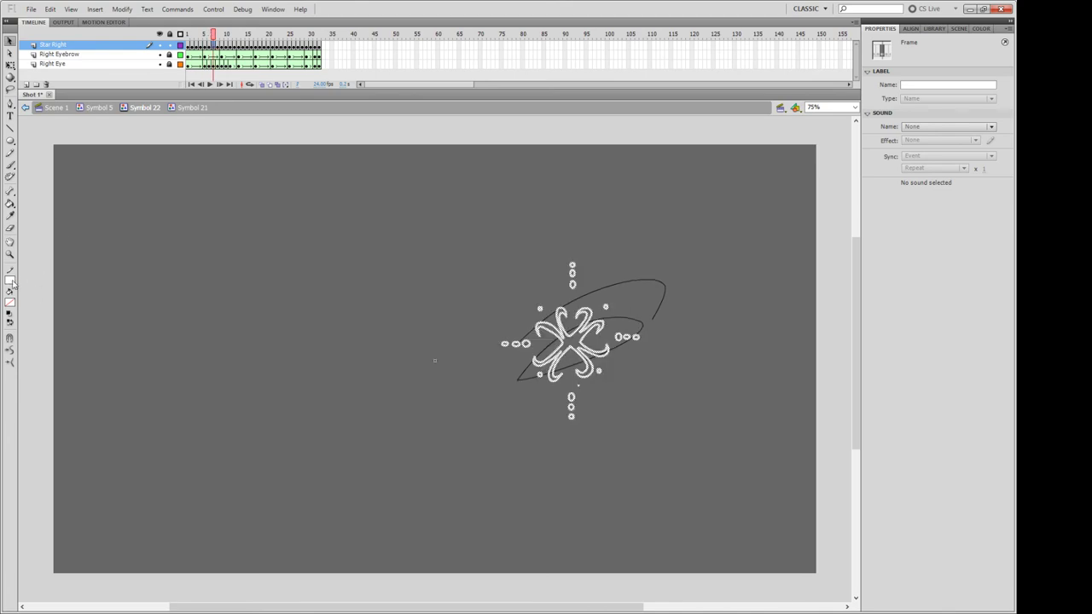
pyautogui.click(216, 47)
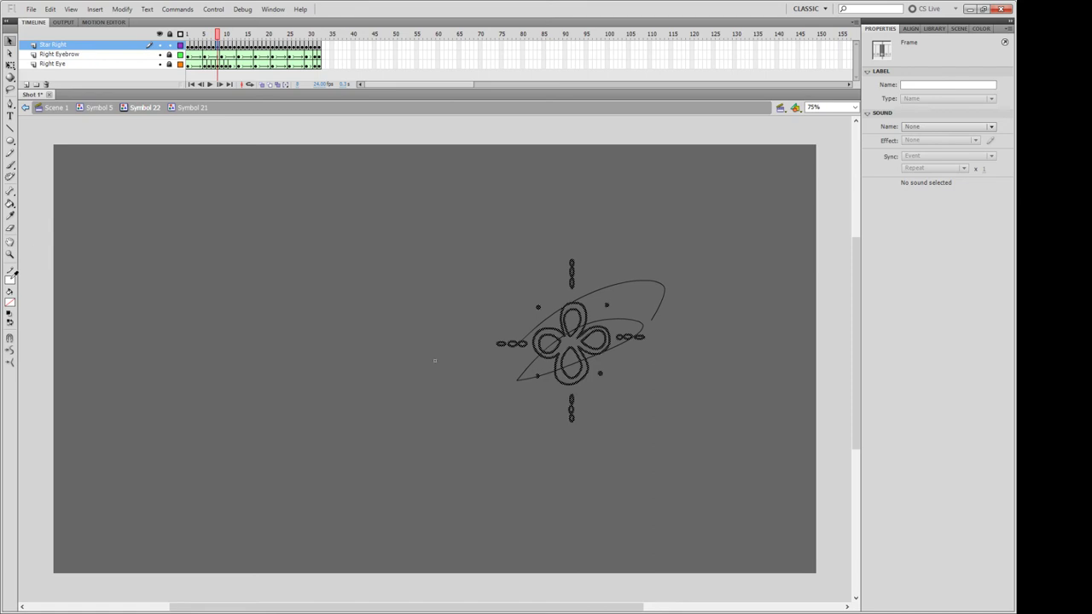
pyautogui.click(12, 281)
pyautogui.click(221, 47)
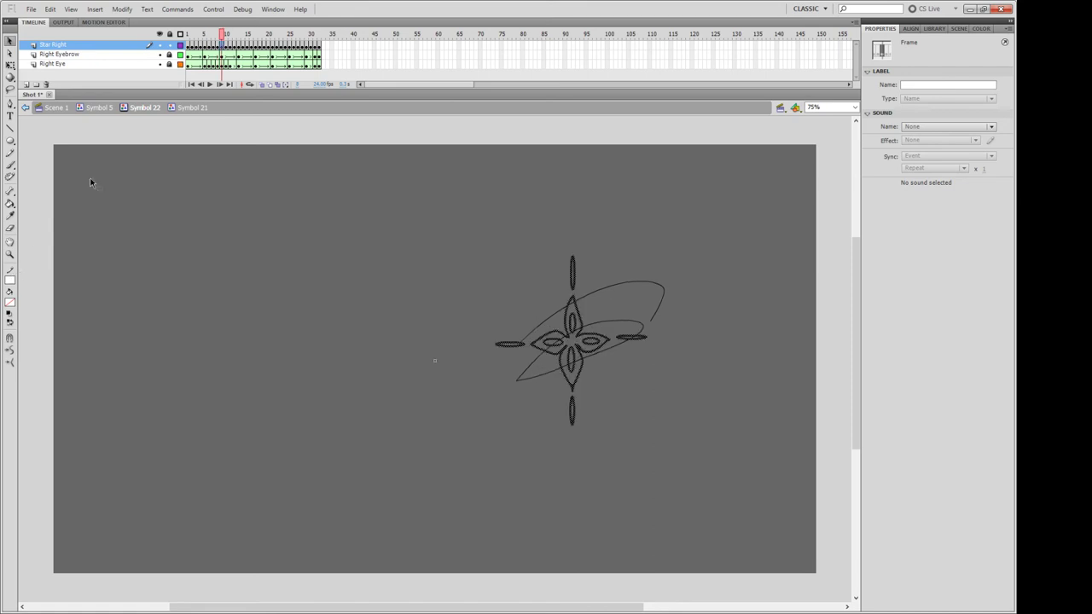
pyautogui.click(12, 279)
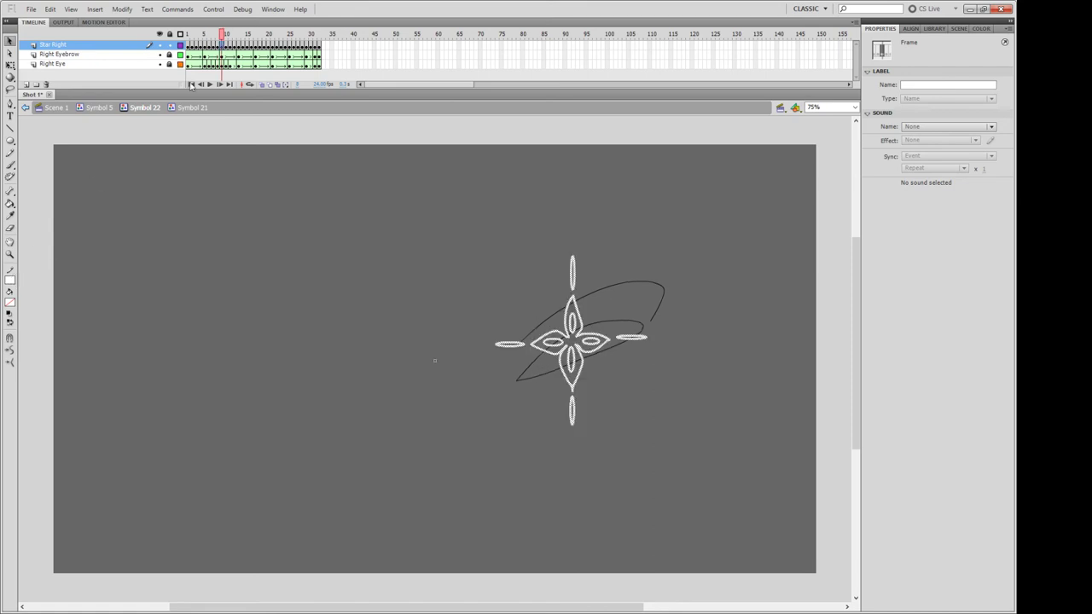
pyautogui.click(227, 48)
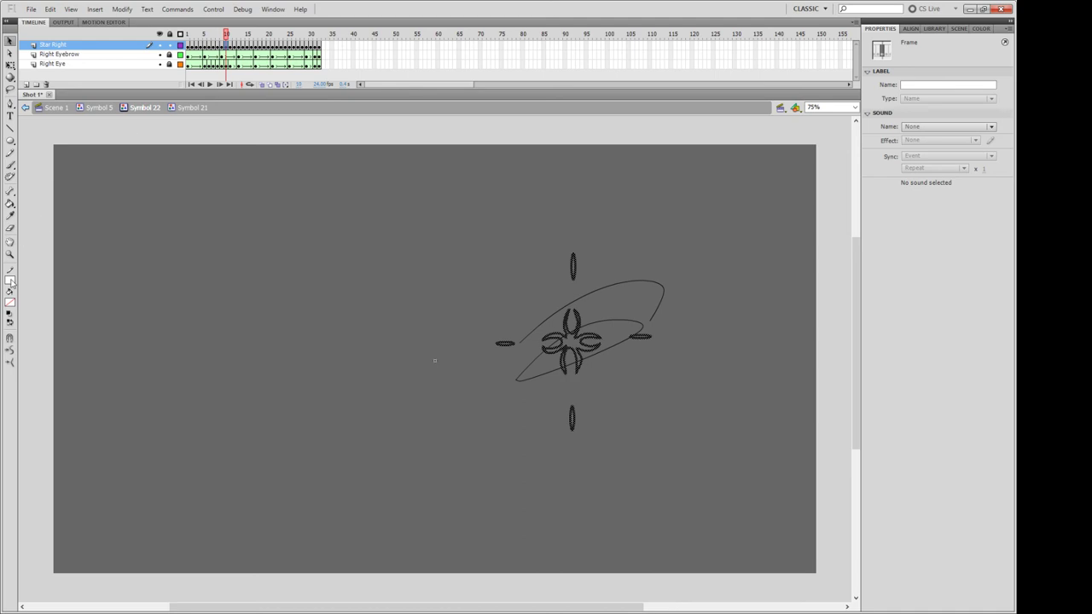
pyautogui.click(11, 283)
# Recolour the star outlines white on each of frames 11 through 22.
pyautogui.click(230, 47)
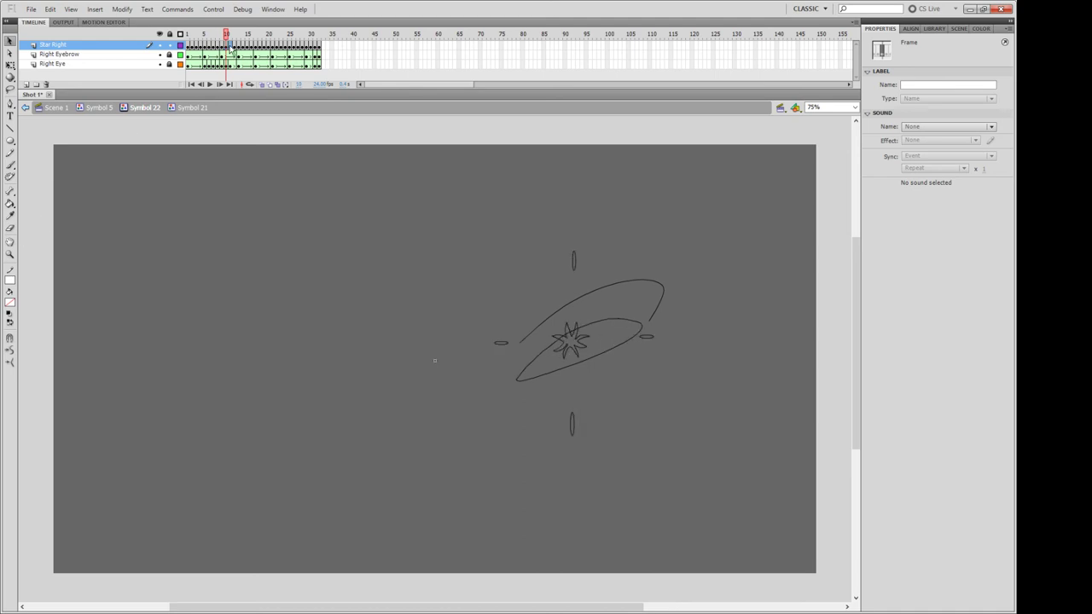
pyautogui.click(12, 281)
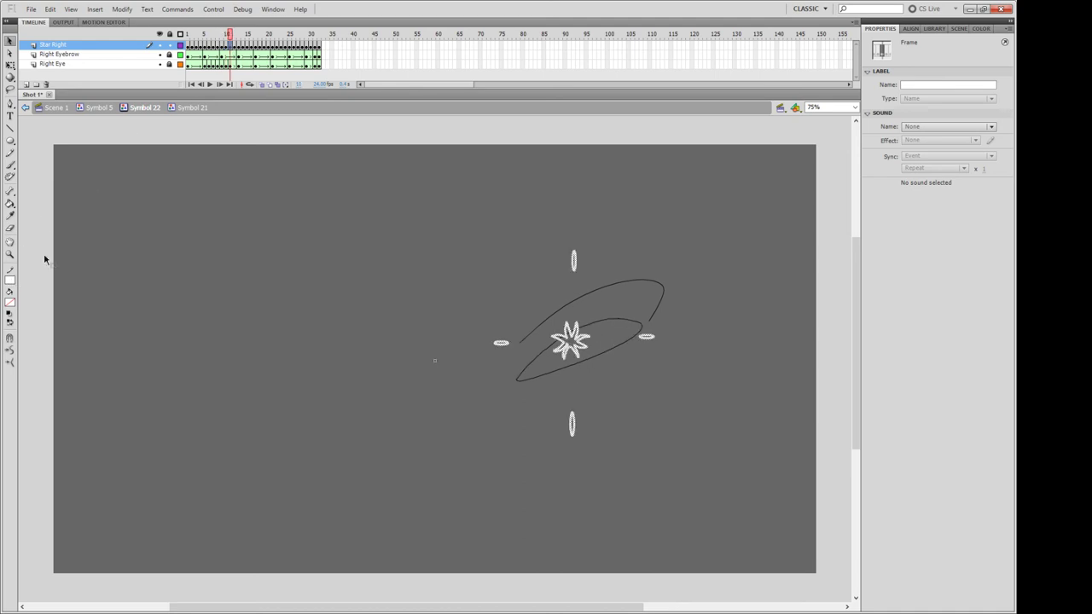
pyautogui.click(235, 48)
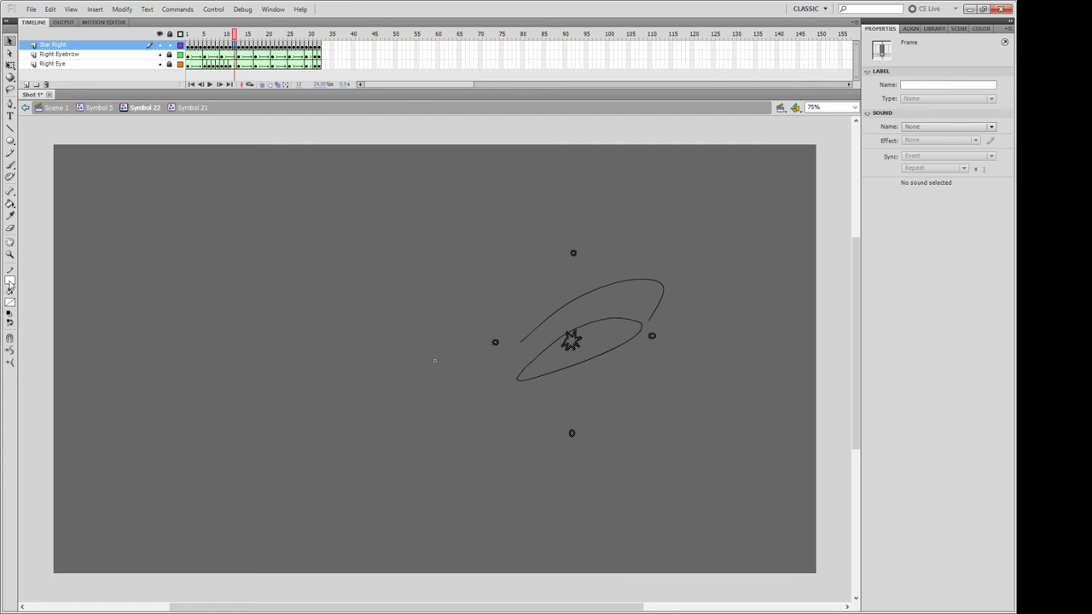
pyautogui.click(12, 280)
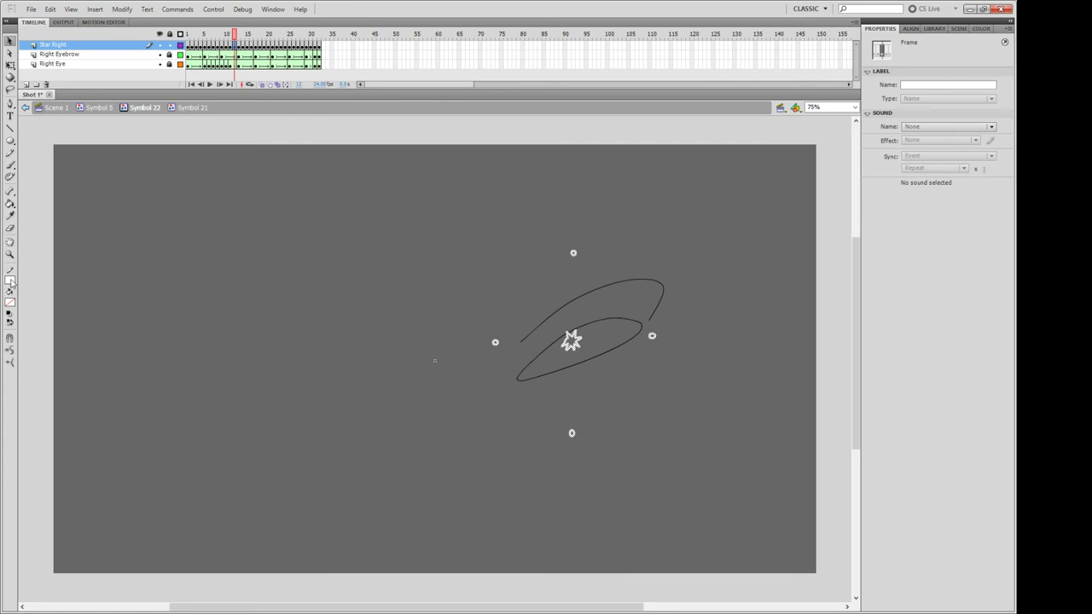
pyautogui.click(239, 48)
pyautogui.click(12, 283)
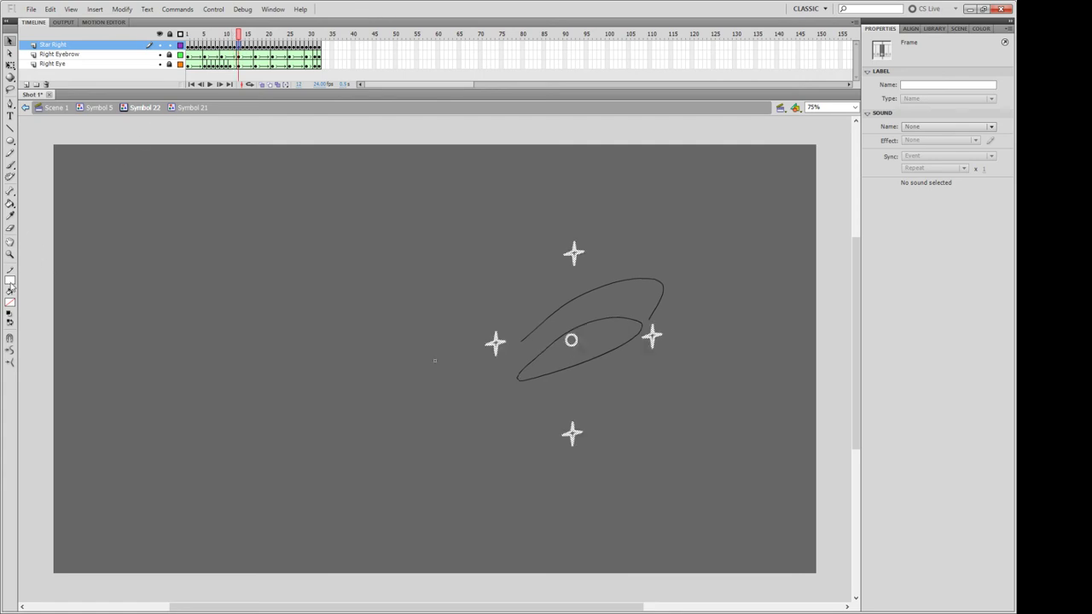
pyautogui.click(243, 48)
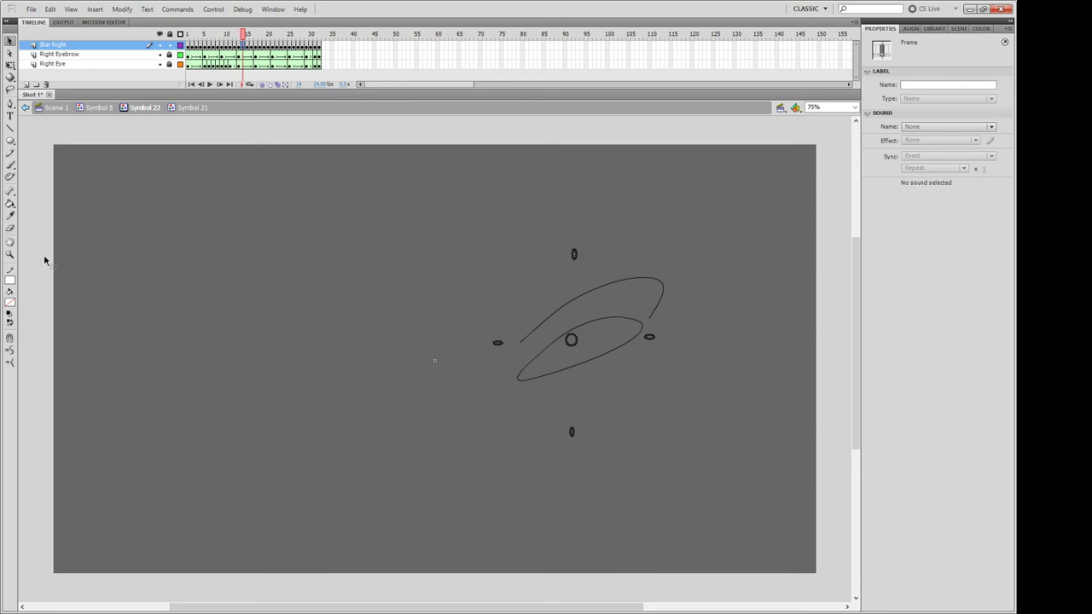
pyautogui.click(14, 281)
pyautogui.click(248, 48)
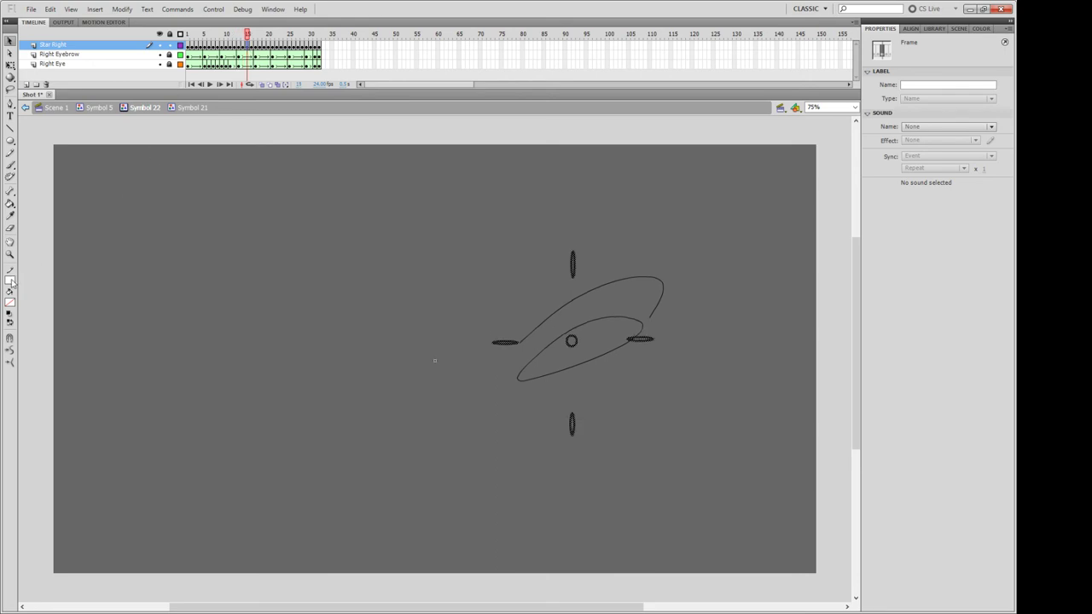
pyautogui.click(12, 283)
pyautogui.click(249, 49)
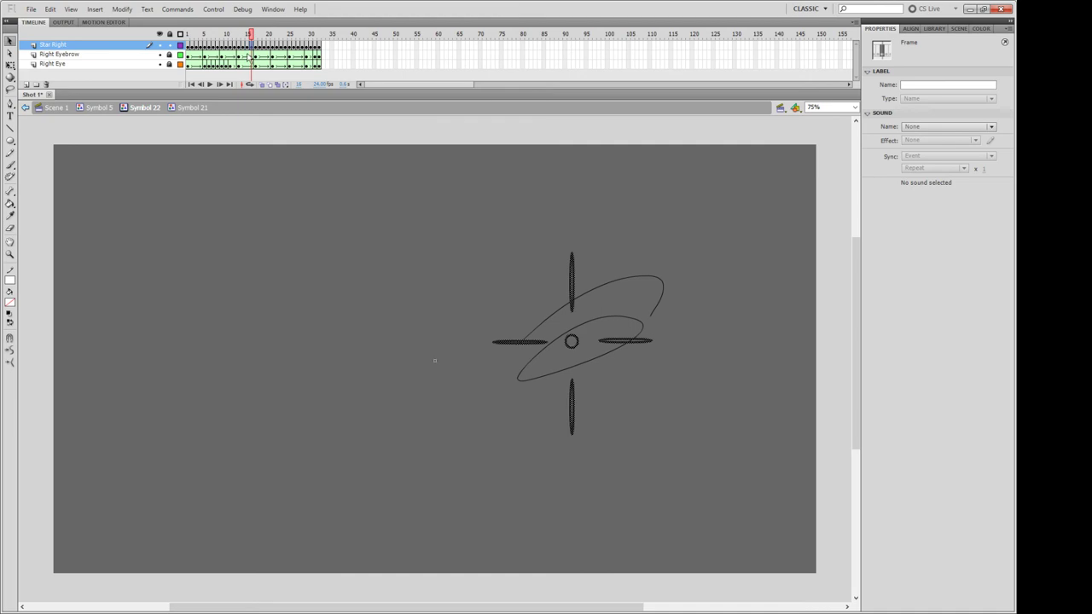
pyautogui.click(13, 281)
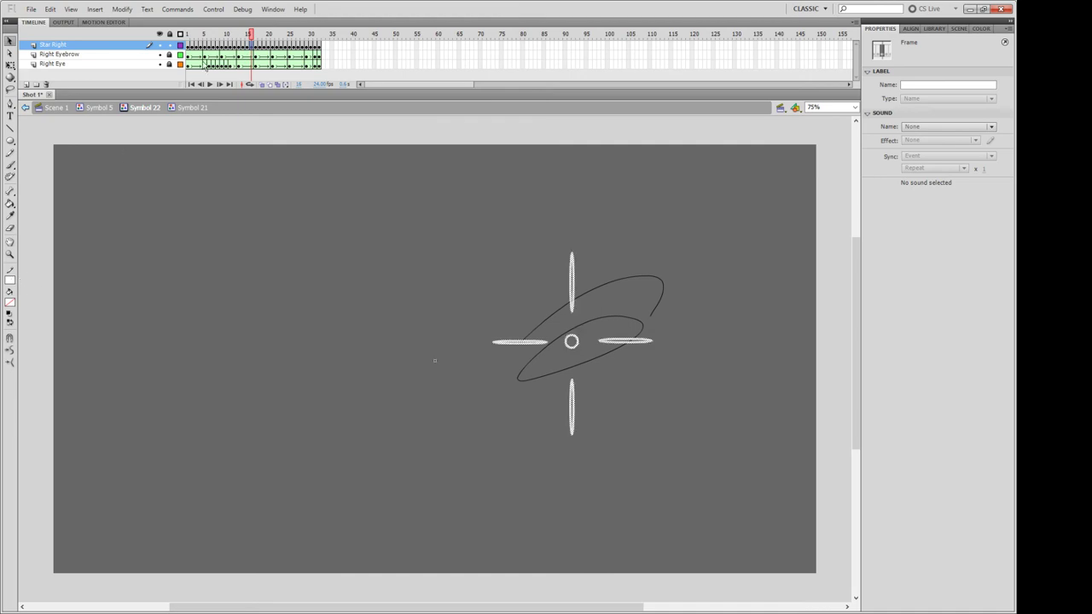
pyautogui.click(254, 48)
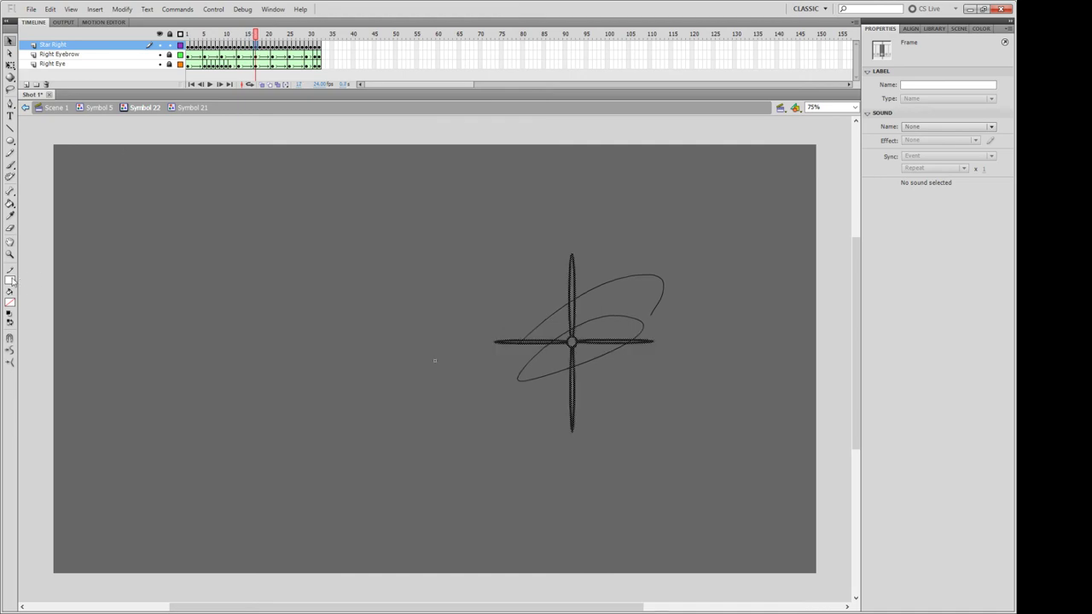
pyautogui.click(12, 281)
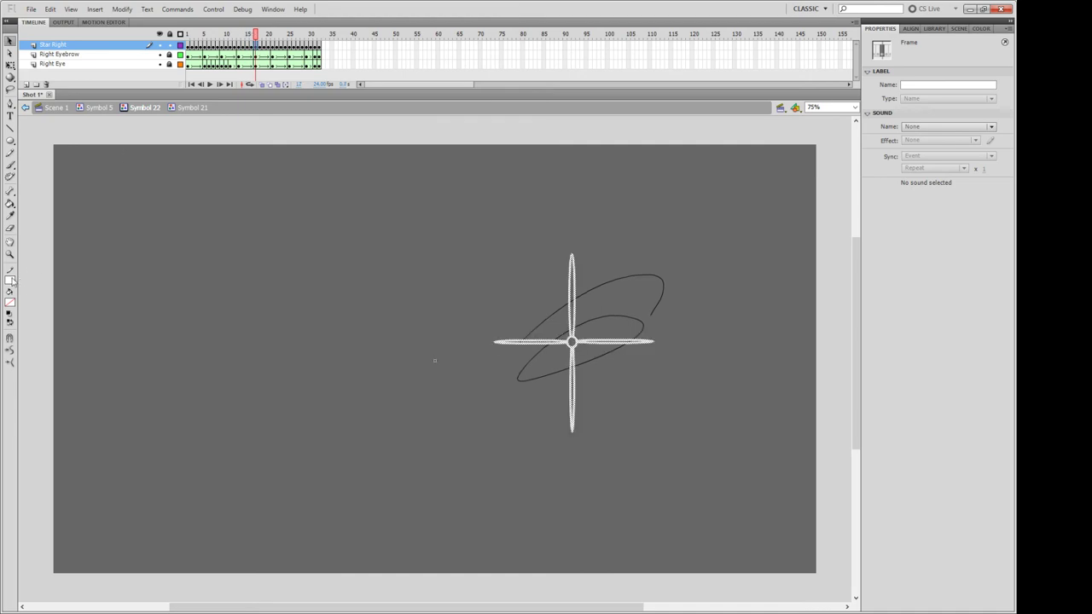
pyautogui.click(260, 49)
pyautogui.click(12, 282)
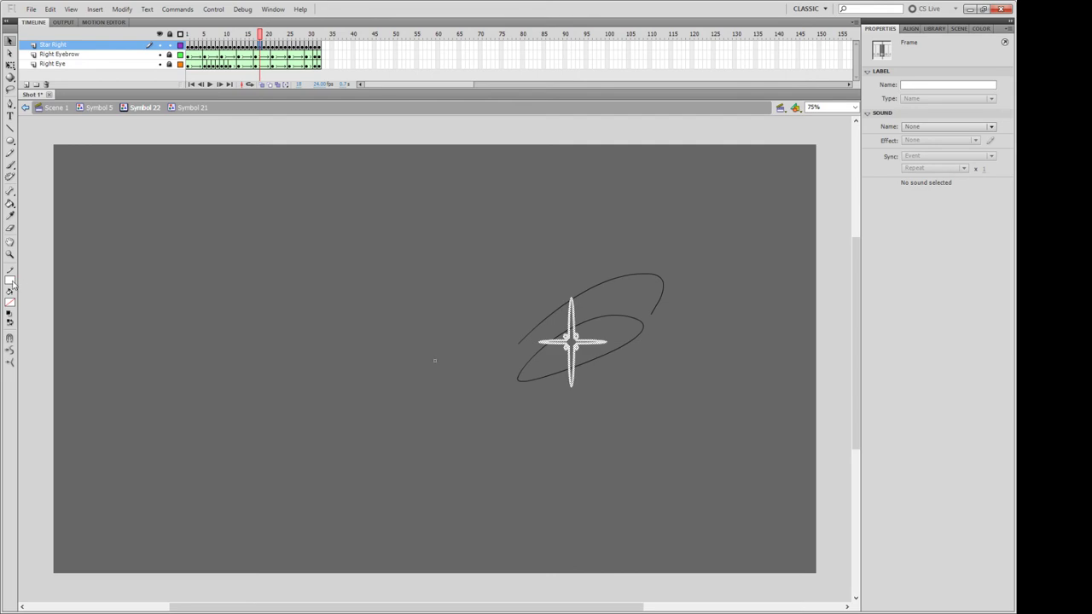
pyautogui.click(264, 49)
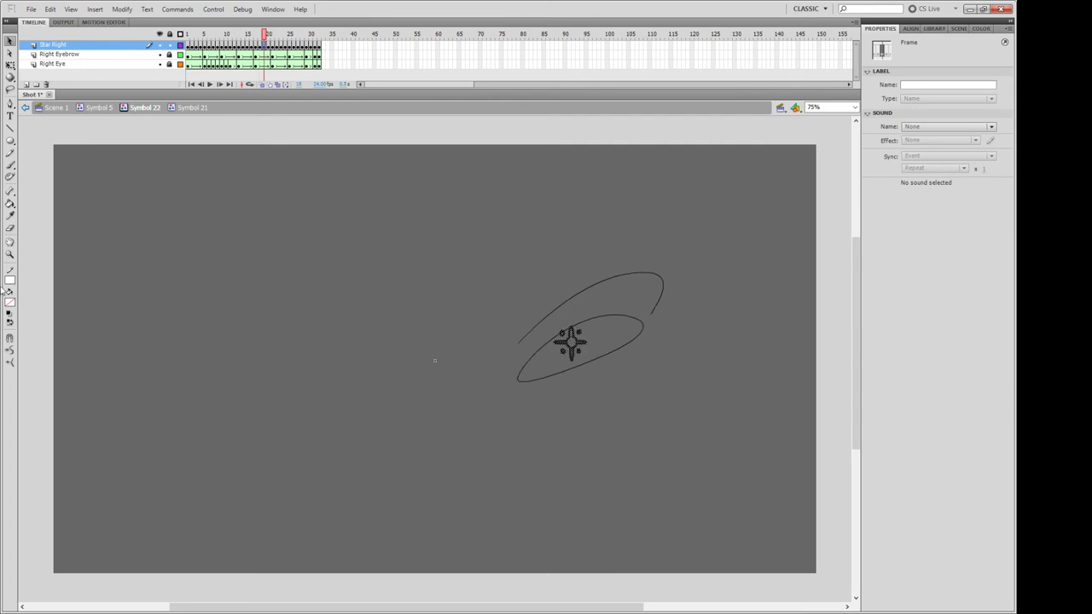
pyautogui.click(12, 282)
pyautogui.click(269, 48)
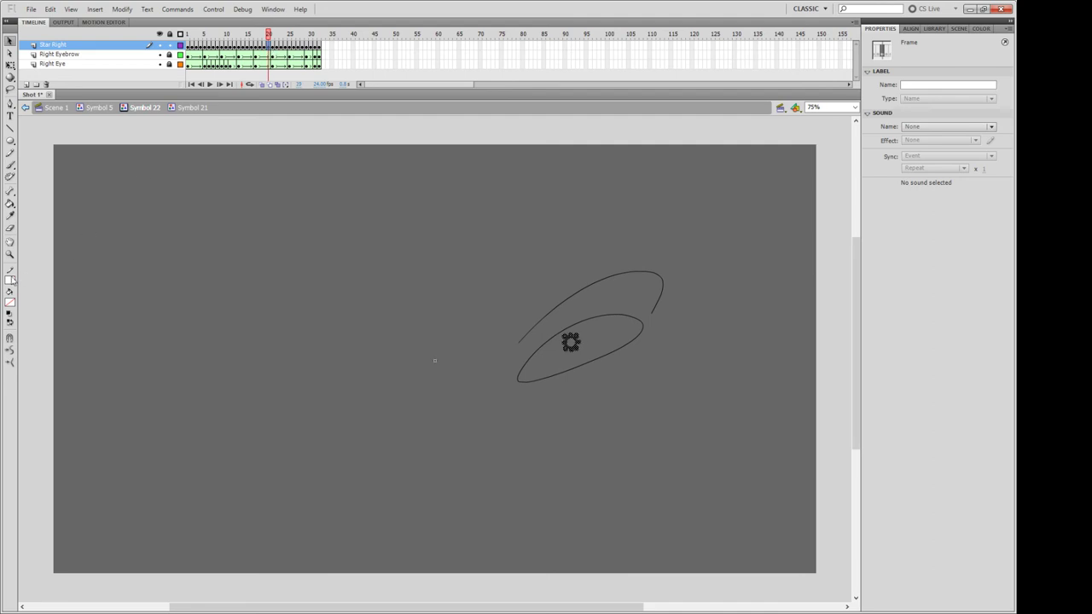
pyautogui.click(12, 282)
pyautogui.click(273, 49)
pyautogui.click(12, 281)
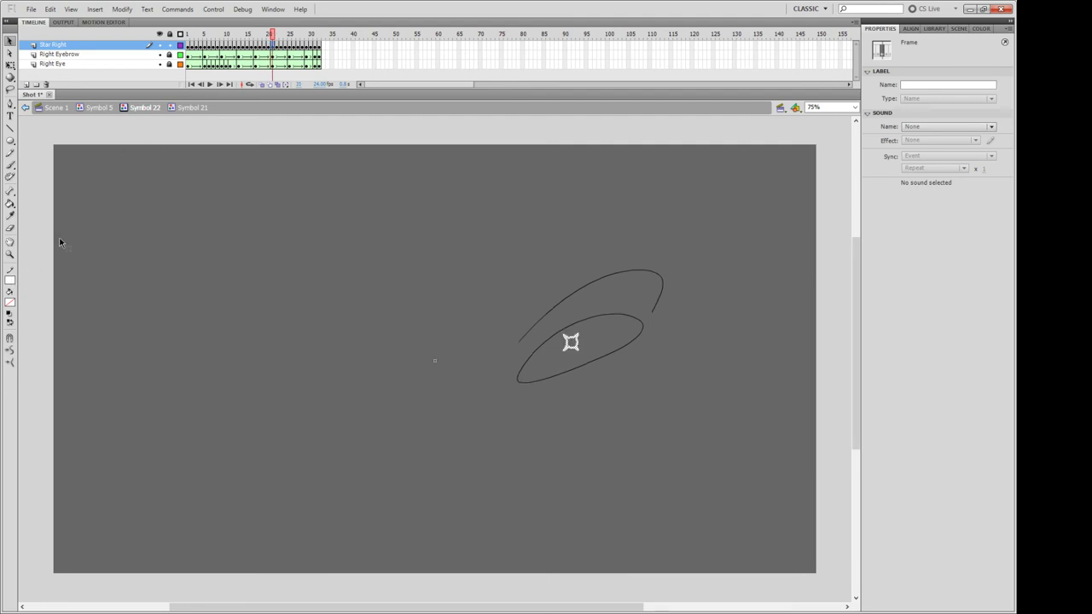
pyautogui.click(277, 48)
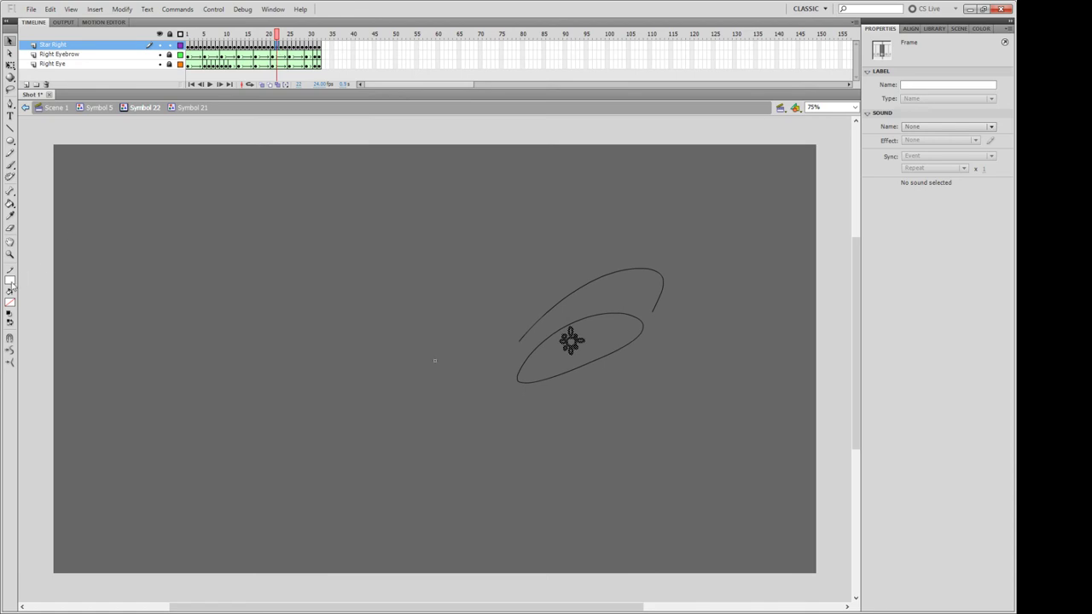
pyautogui.click(12, 281)
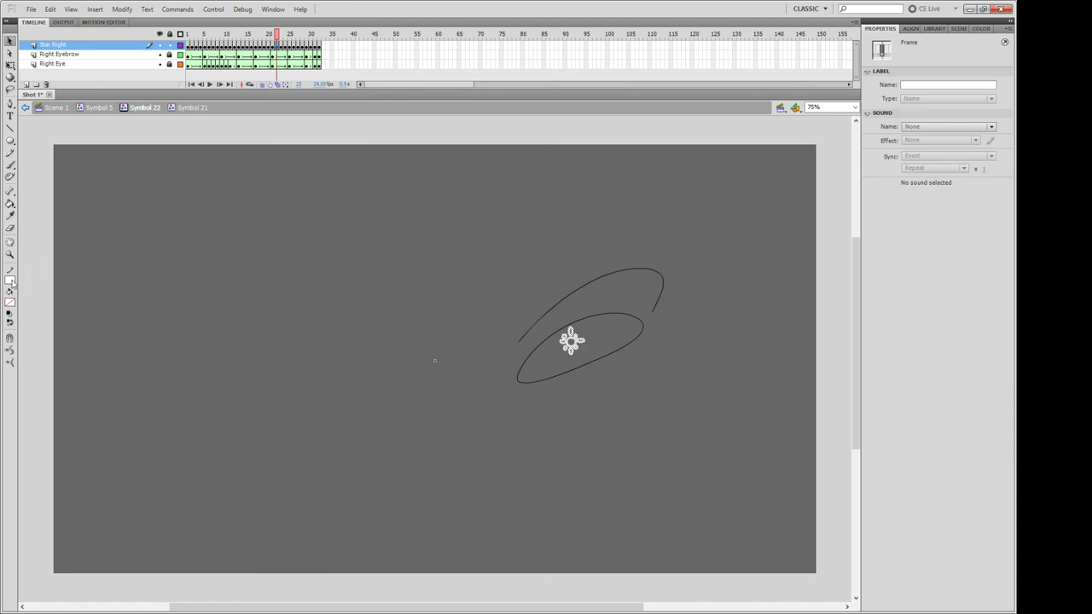
# Step through frames 23–32, turning the star outline white on frames 26 and 28–32.
pyautogui.click(281, 48)
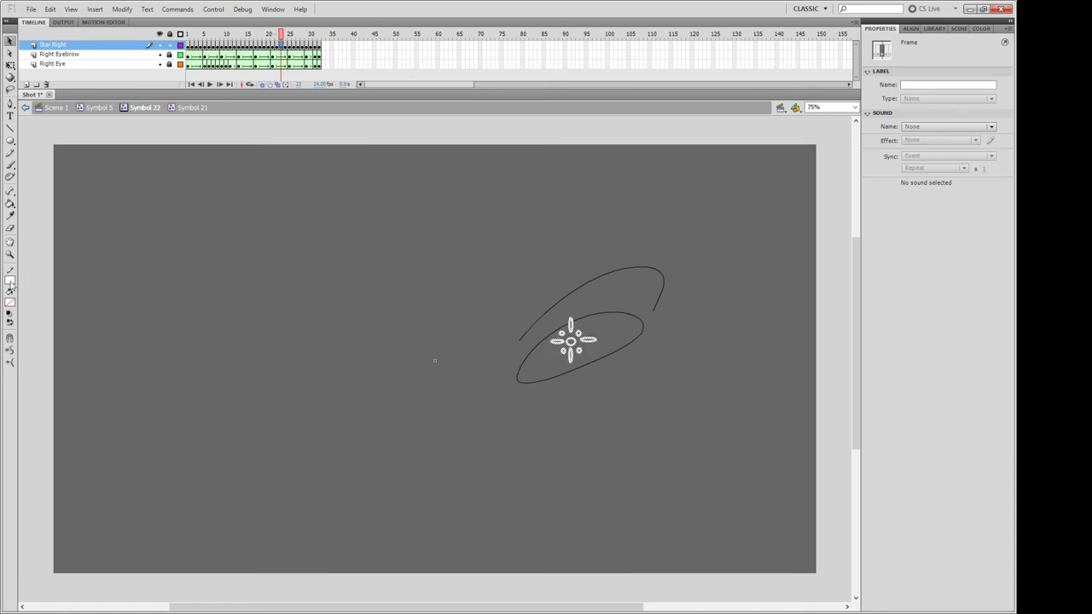
pyautogui.click(287, 53)
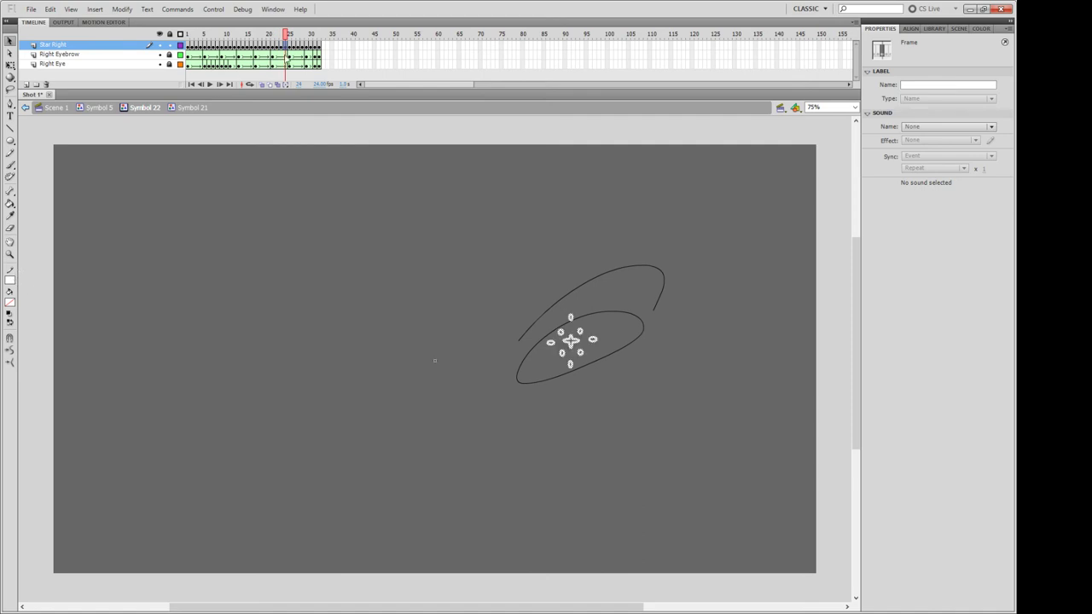
pyautogui.press('.')
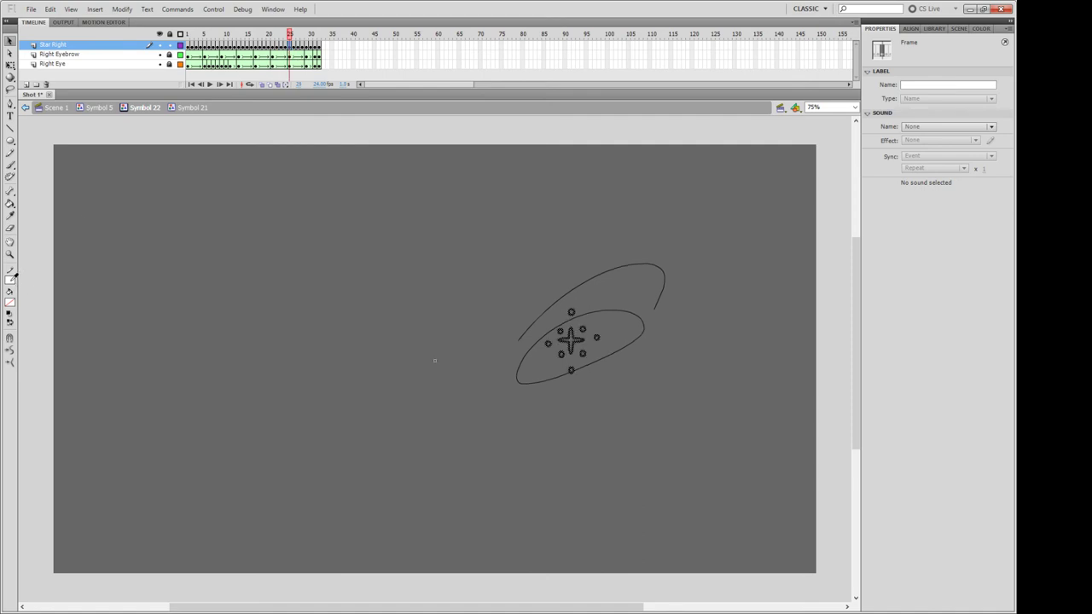
pyautogui.click(294, 53)
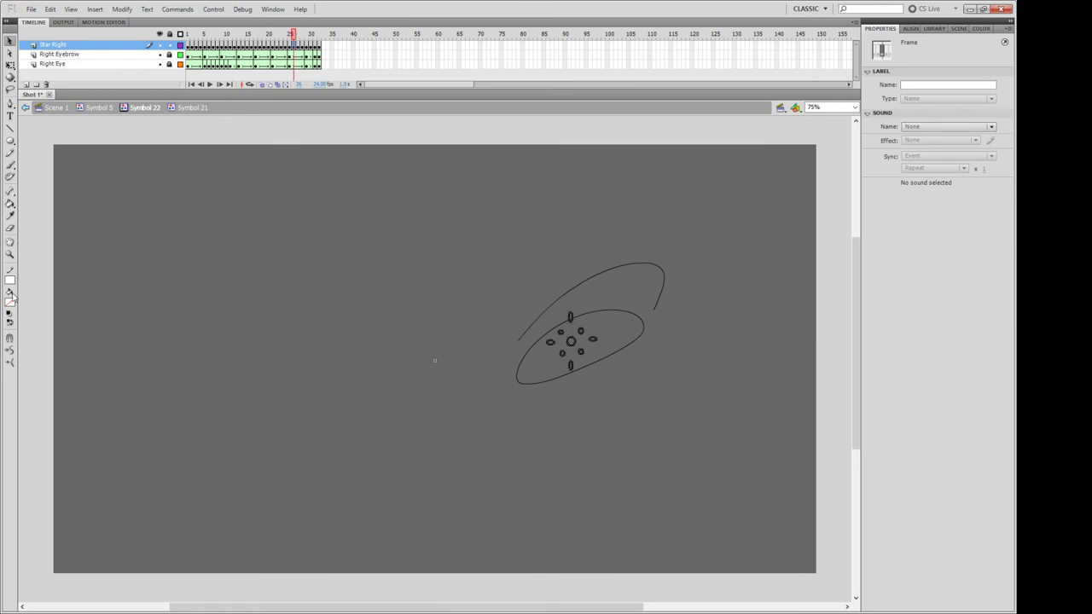
pyautogui.click(16, 275)
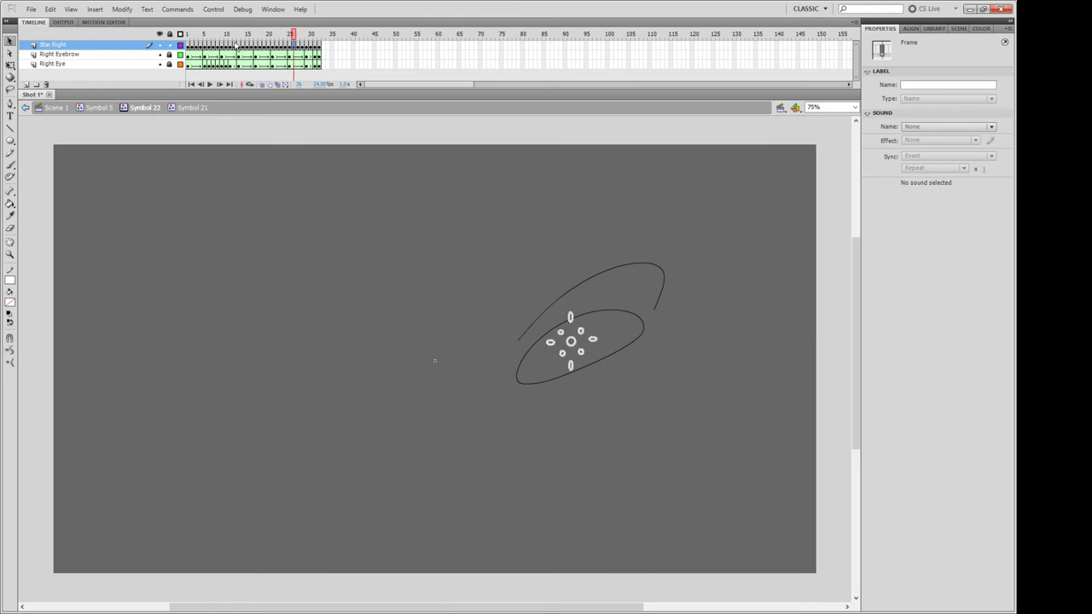
pyautogui.click(297, 47)
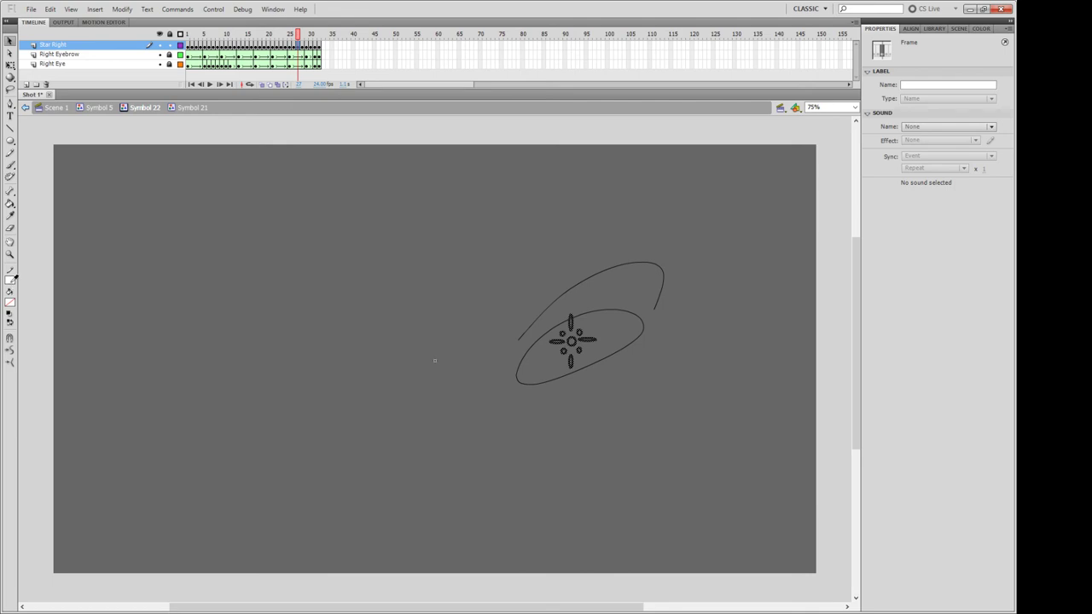
pyautogui.press('.')
pyautogui.click(12, 286)
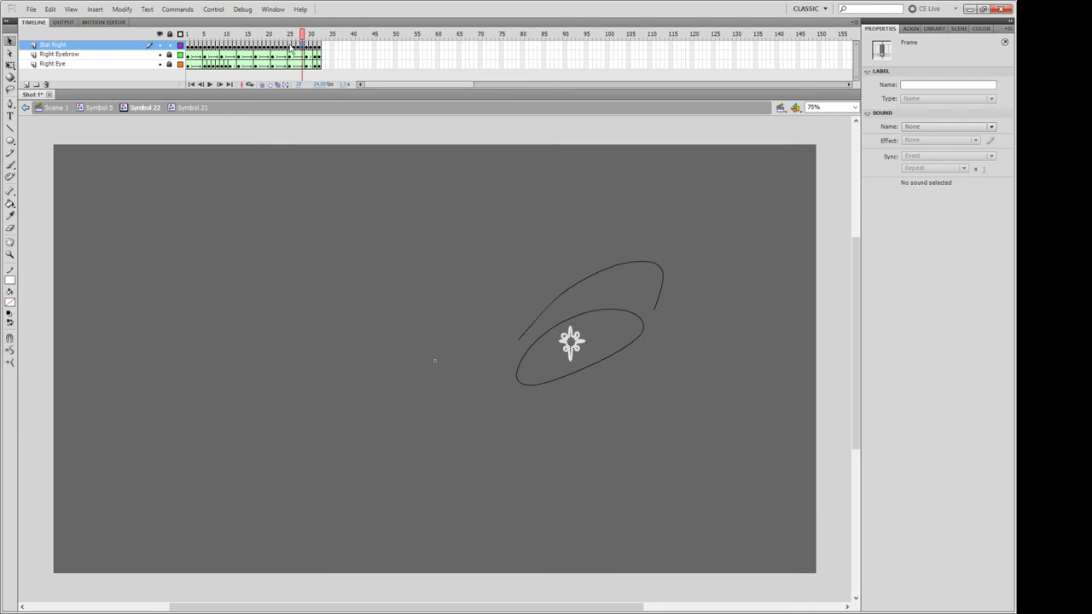
pyautogui.press('.')
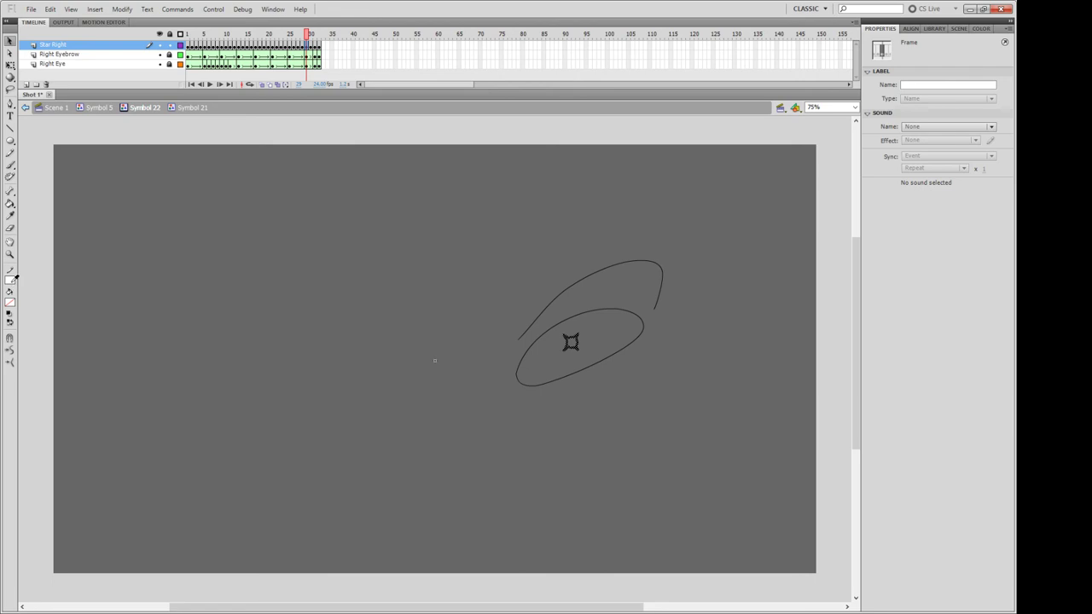
pyautogui.click(12, 288)
pyautogui.press('.')
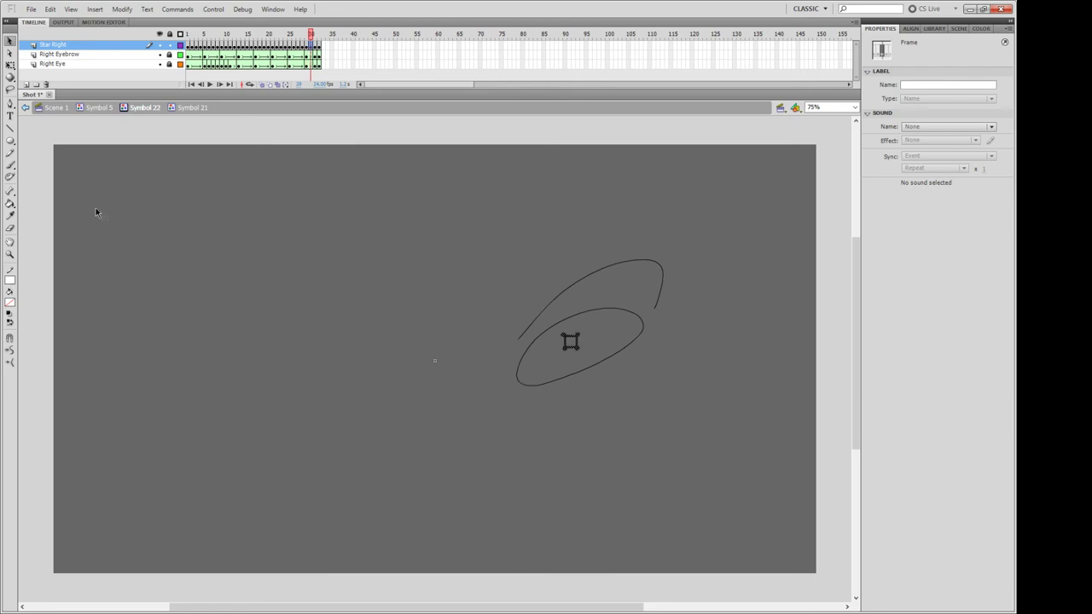
pyautogui.click(18, 274)
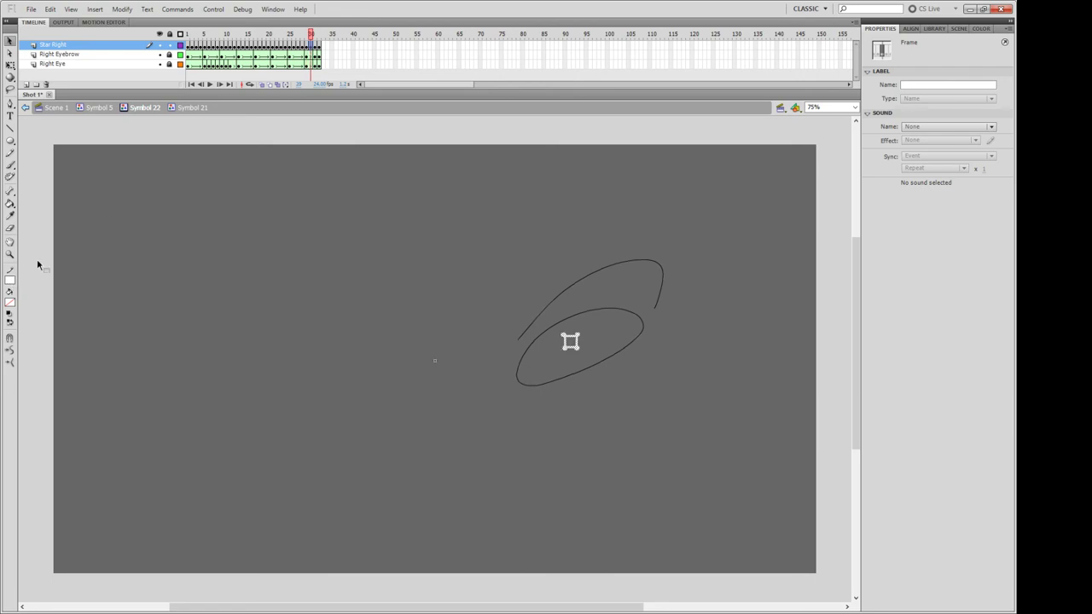
pyautogui.click(314, 49)
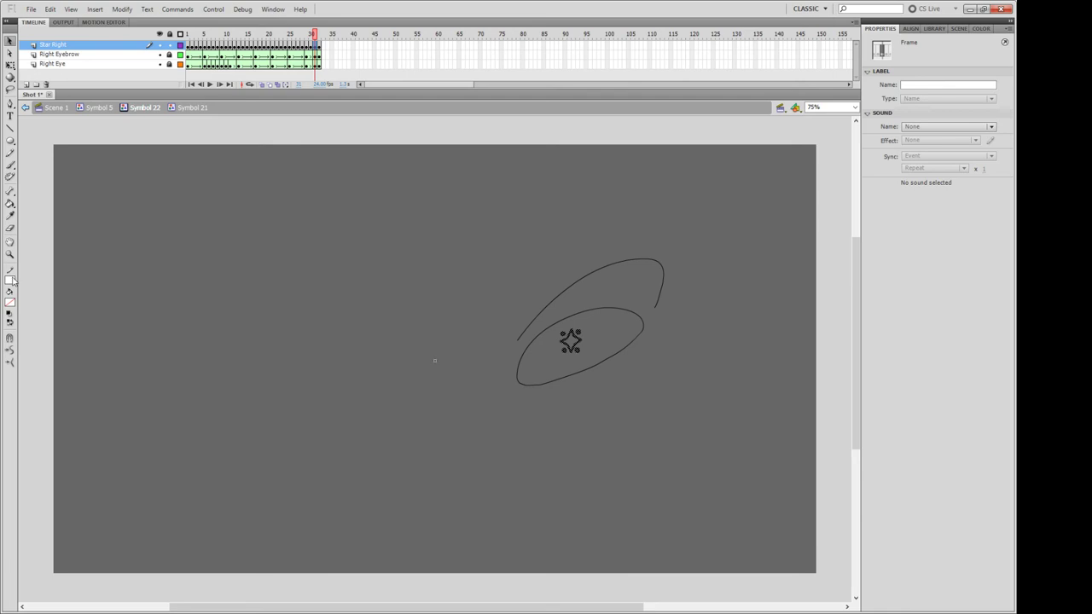
pyautogui.click(17, 274)
pyautogui.click(320, 45)
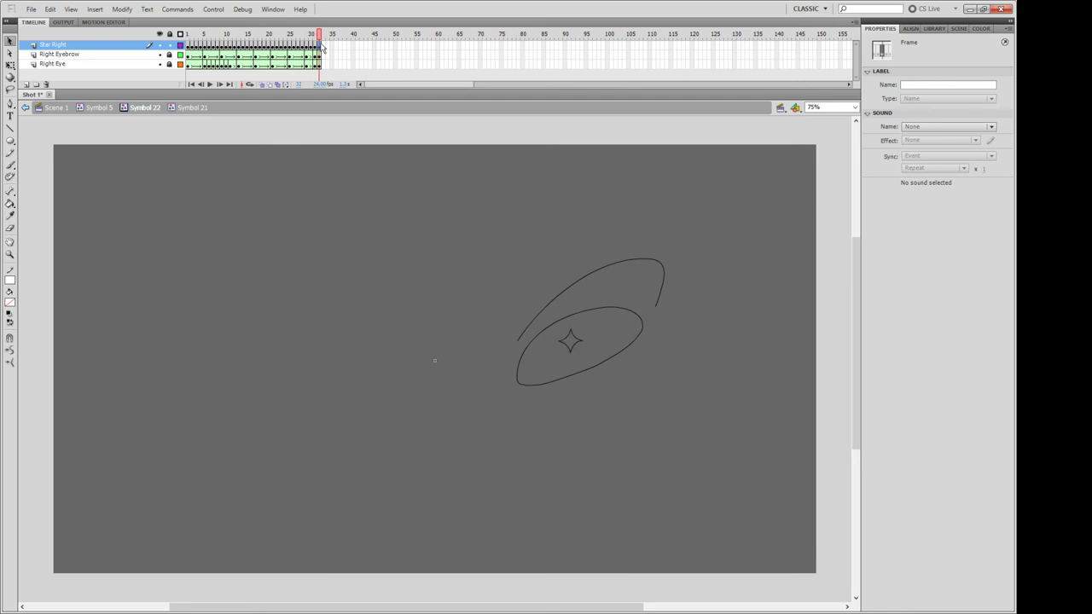
pyautogui.click(9, 287)
# Rename the Star Right layer to Star Right Outlines.
pyautogui.click(281, 173)
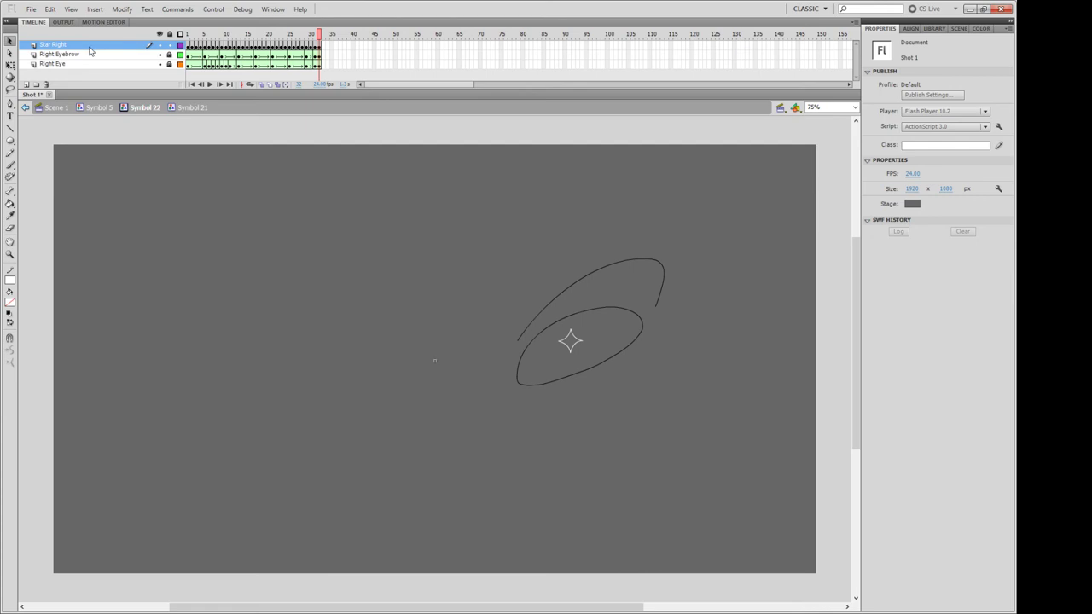
pyautogui.doubleClick(89, 46)
pyautogui.write('Outlines')
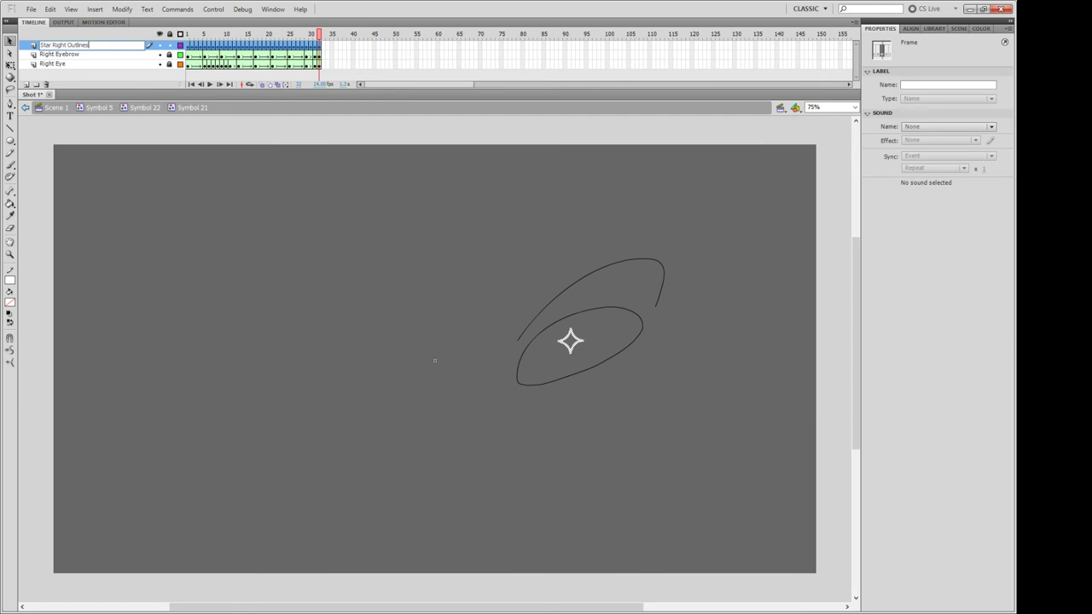
pyautogui.press('Return')
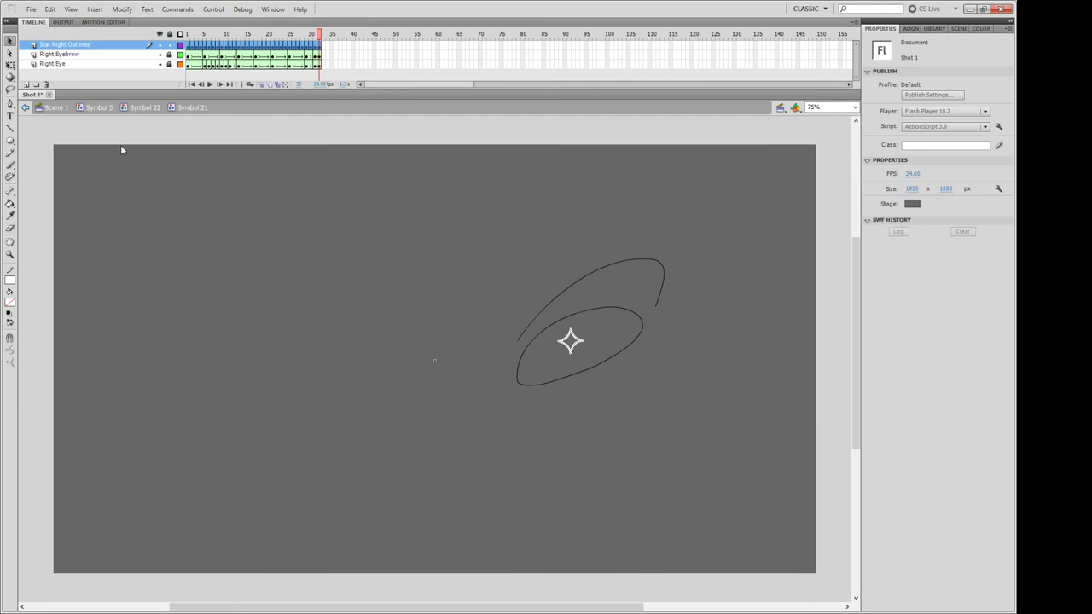
# Duplicate the outlines layer, move the copy beneath it, and name it Star Right Fill.
pyautogui.rightClick(102, 44)
pyautogui.click(145, 183)
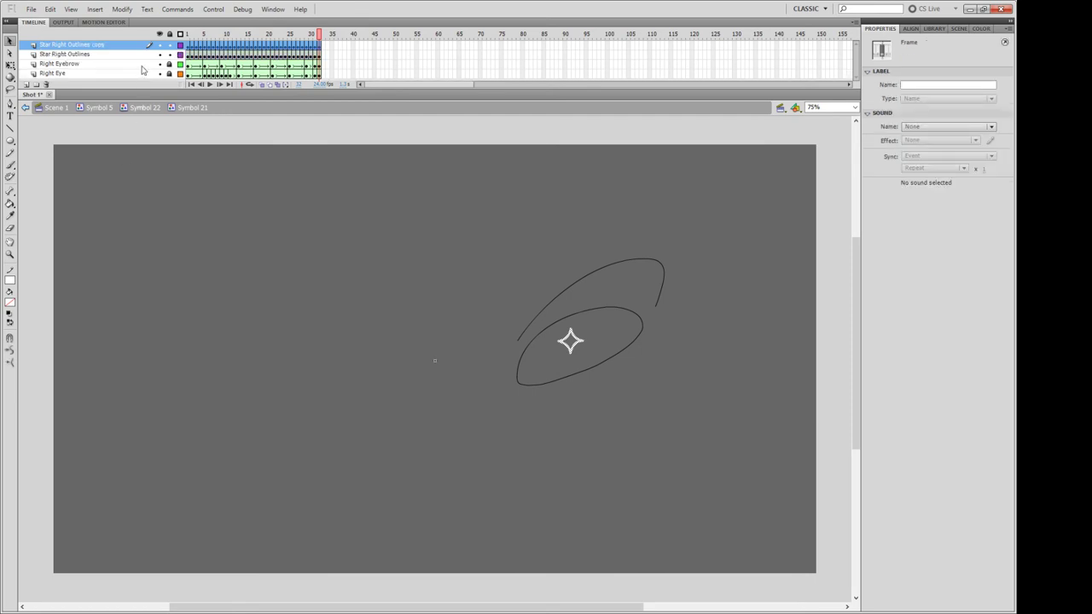
pyautogui.moveTo(117, 49)
pyautogui.mouseDown()
pyautogui.moveTo(114, 64)
pyautogui.moveTo(68, 55)
pyautogui.mouseUp()
pyautogui.doubleClick(100, 57)
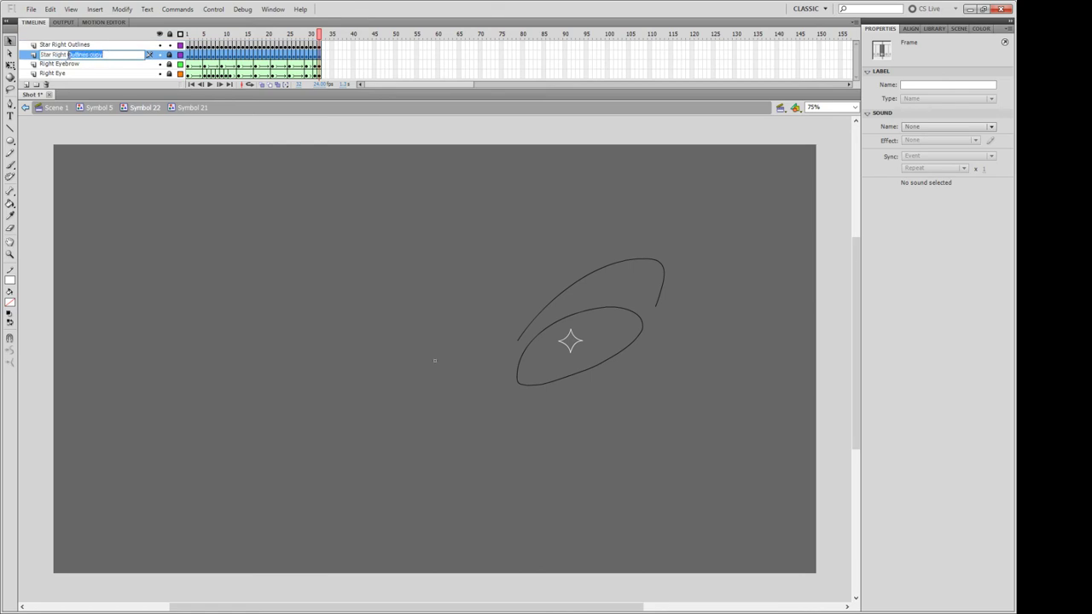
pyautogui.write('Fill')
pyautogui.press('Return')
pyautogui.press('Return')
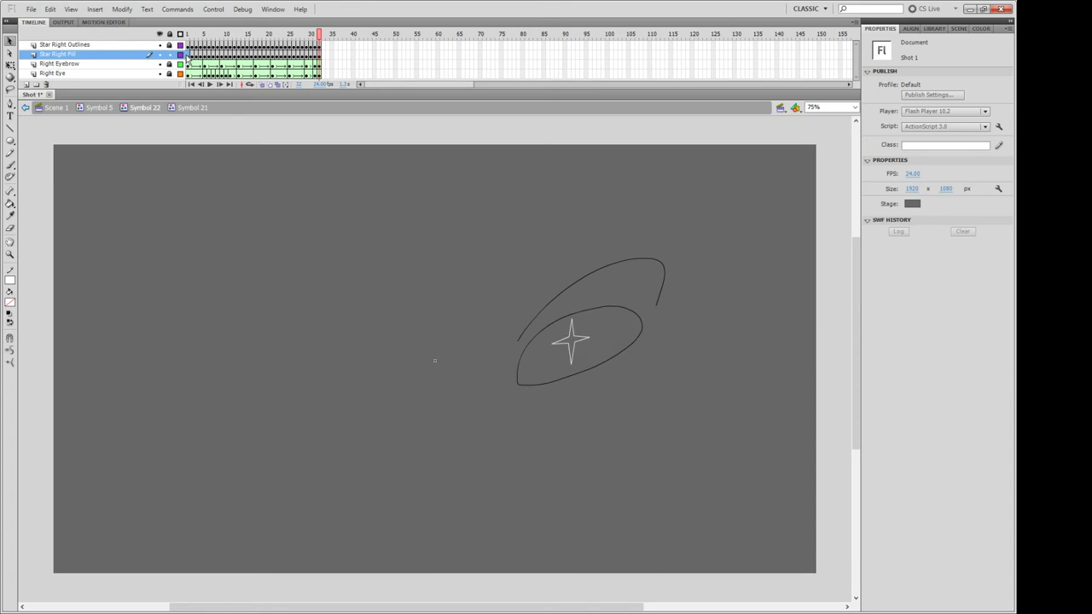
# Unhide Layer 2 to show the pink skull, and fill the star yellow-green.
pyautogui.doubleClick(487, 283)
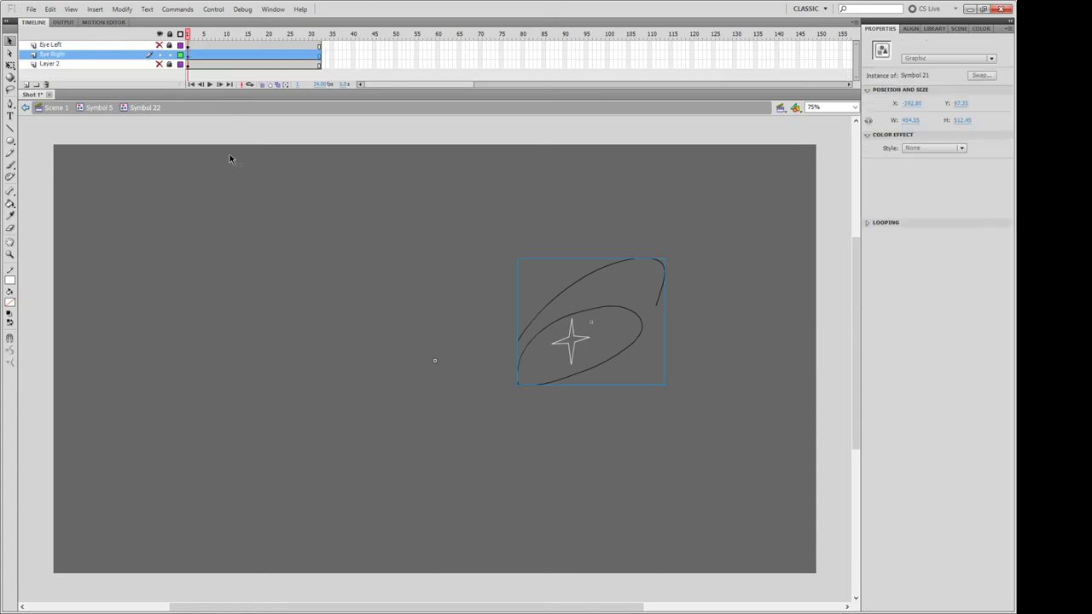
pyautogui.click(160, 64)
pyautogui.doubleClick(552, 330)
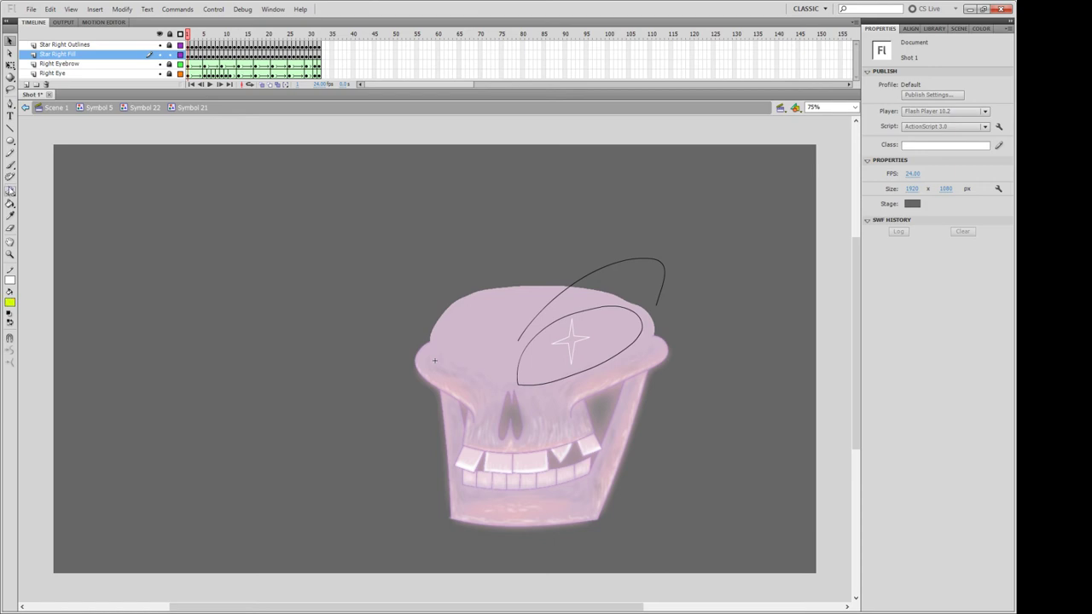
pyautogui.click(11, 202)
pyautogui.click(570, 341)
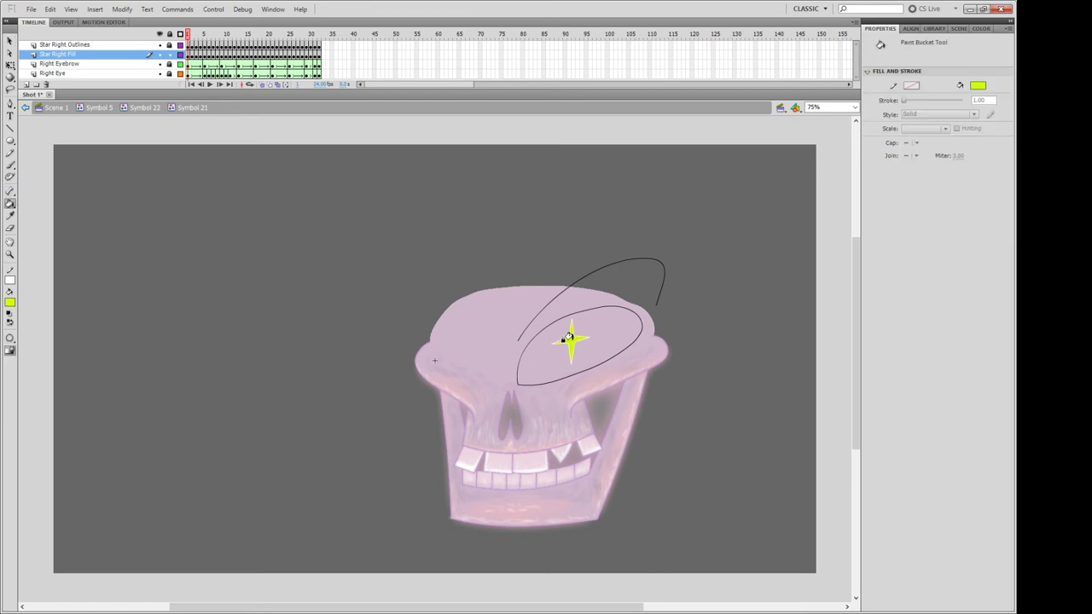
pyautogui.click(10, 41)
# Re-enter the right eye symbol with the Paint Bucket and advance to frame 2.
pyautogui.doubleClick(311, 203)
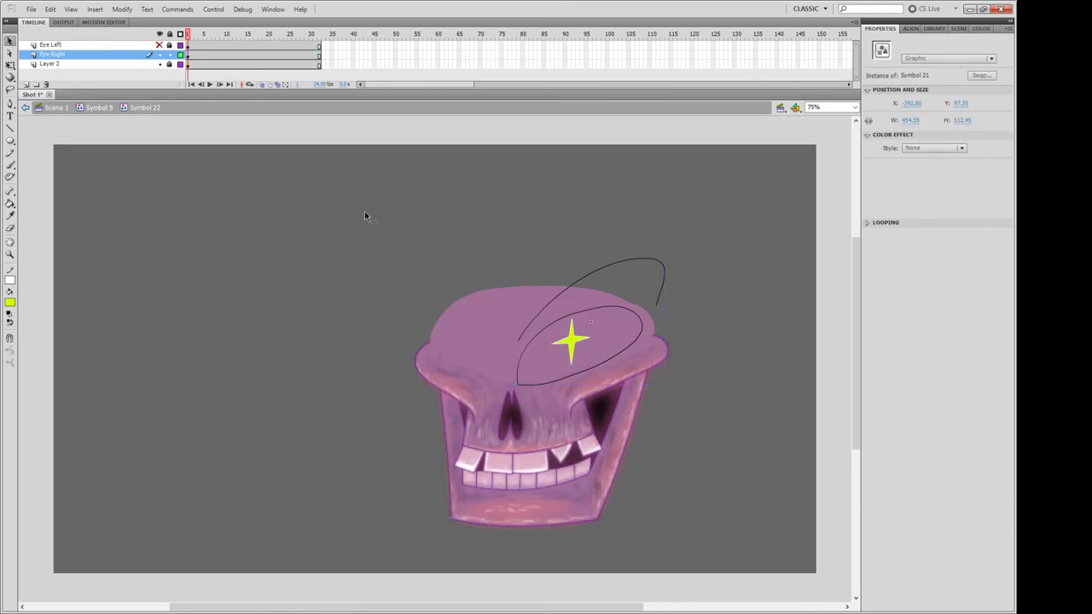
pyautogui.click(579, 350)
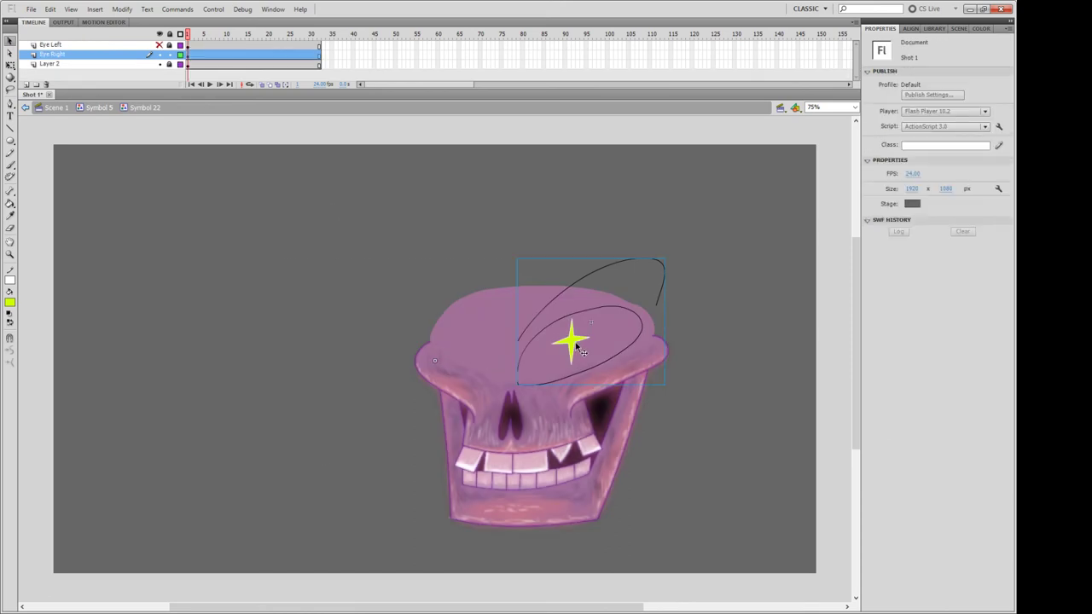
pyautogui.doubleClick(580, 349)
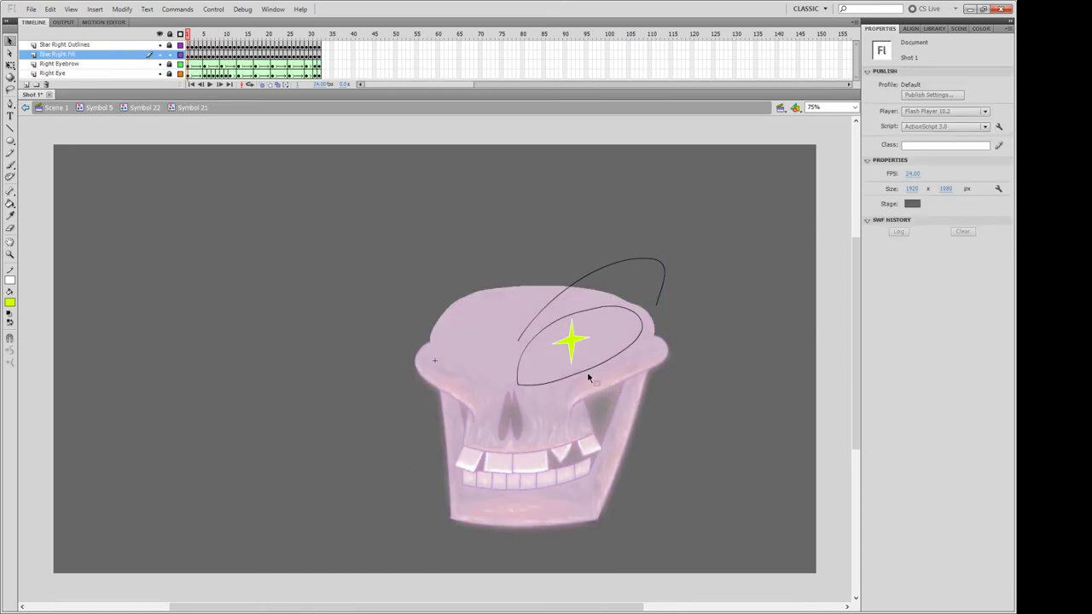
pyautogui.press('k')
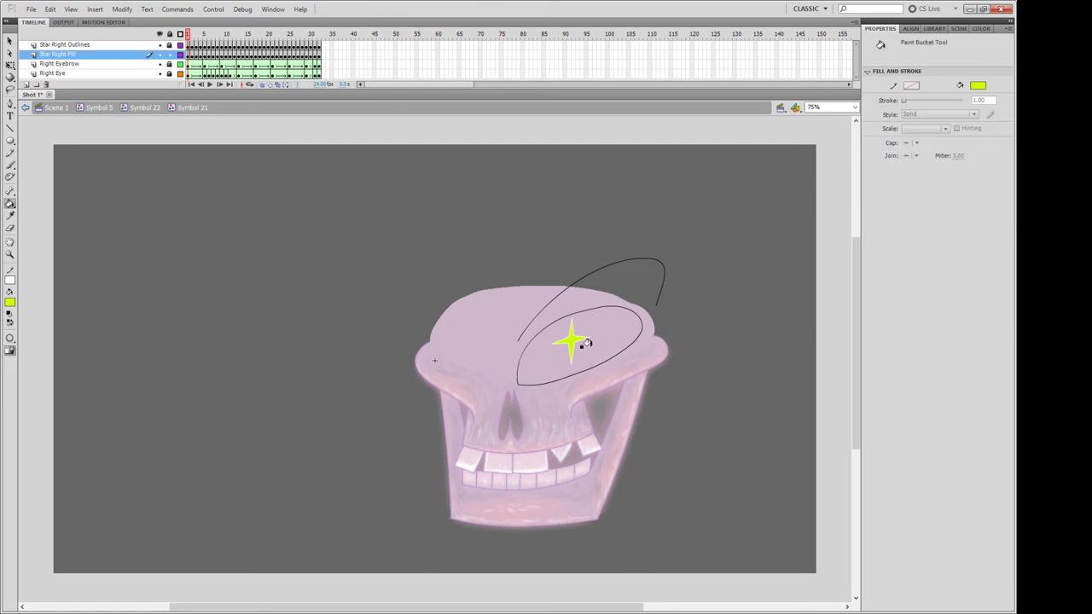
pyautogui.press('.')
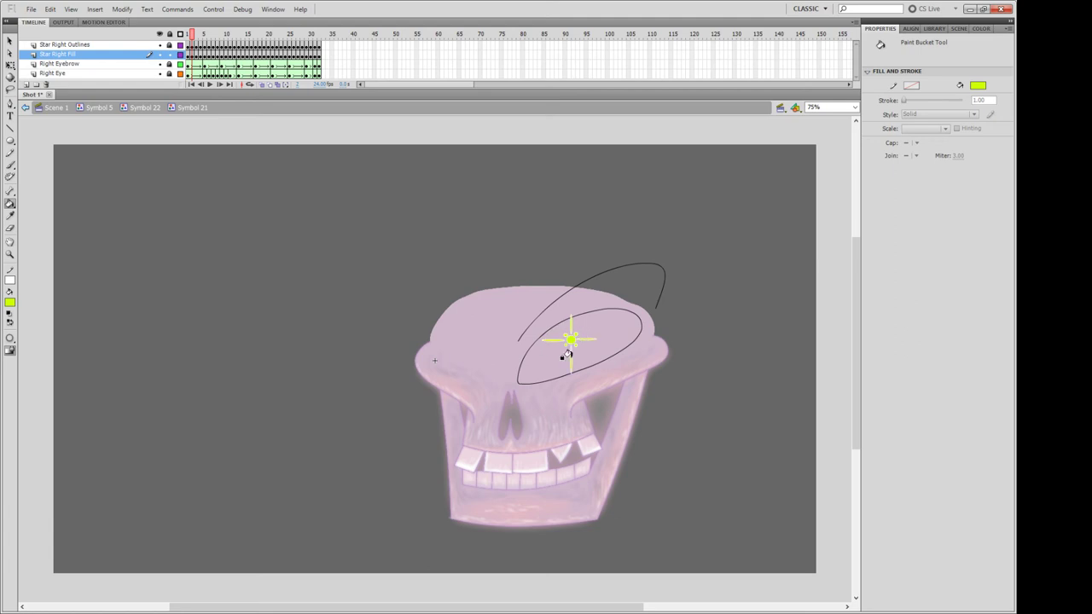
# On frame 3, fill the dash marks above and right of the star yellow-green.
pyautogui.press('.')
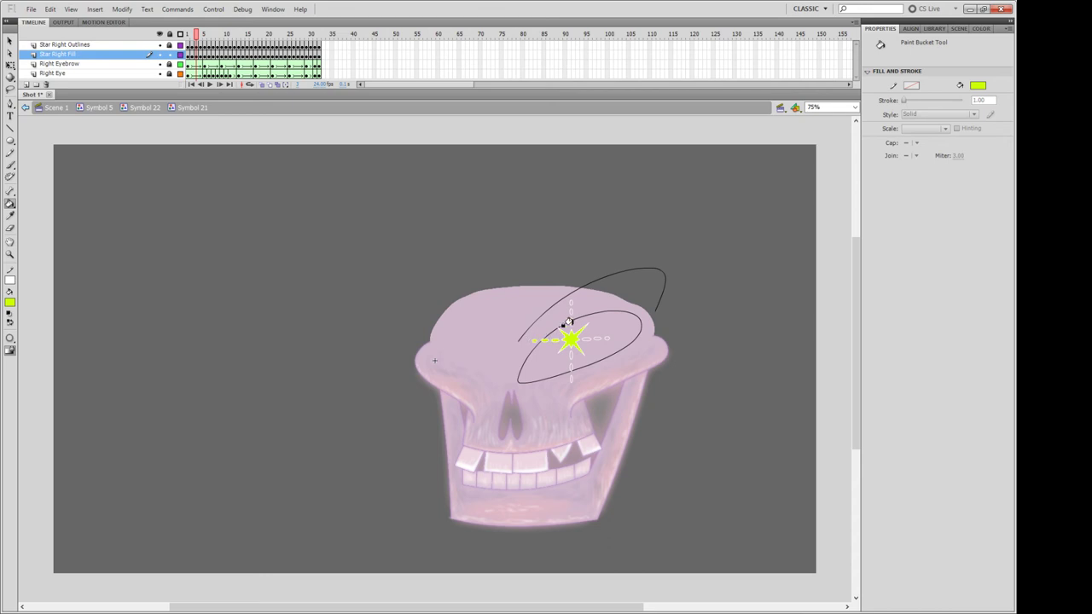
pyautogui.click(570, 315)
pyautogui.click(571, 309)
pyautogui.click(597, 338)
# On frame 4, fill the star, its left dashes and its top, right and bottom spikes yellow-green.
pyautogui.press('.')
pyautogui.click(570, 341)
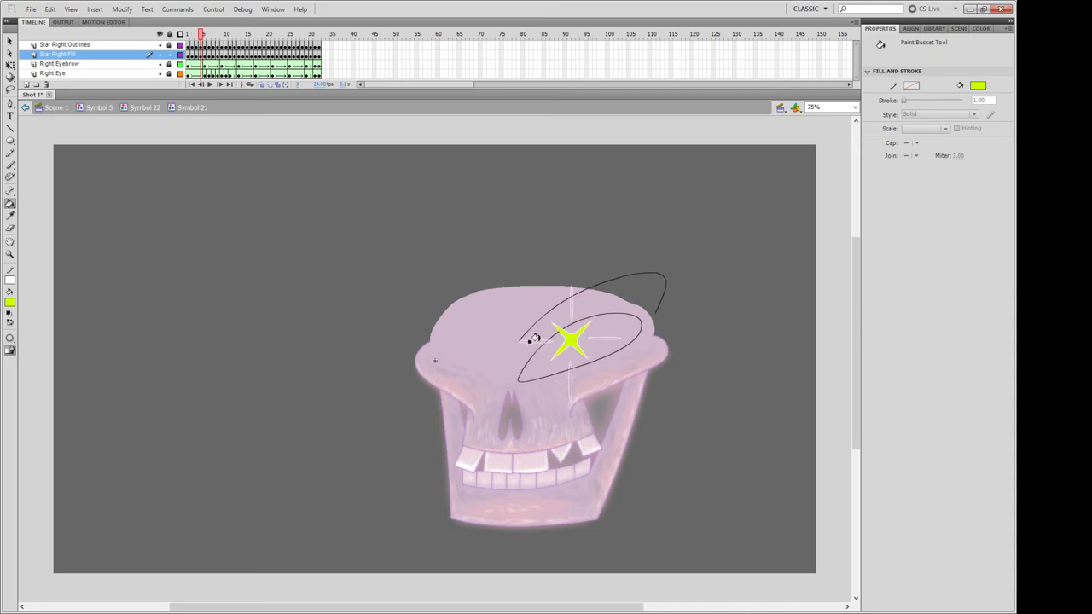
pyautogui.click(528, 342)
pyautogui.click(569, 304)
pyautogui.click(599, 337)
pyautogui.click(566, 375)
# On frame 5, fill the star body and the dots and circles around it yellow-green.
pyautogui.press('.')
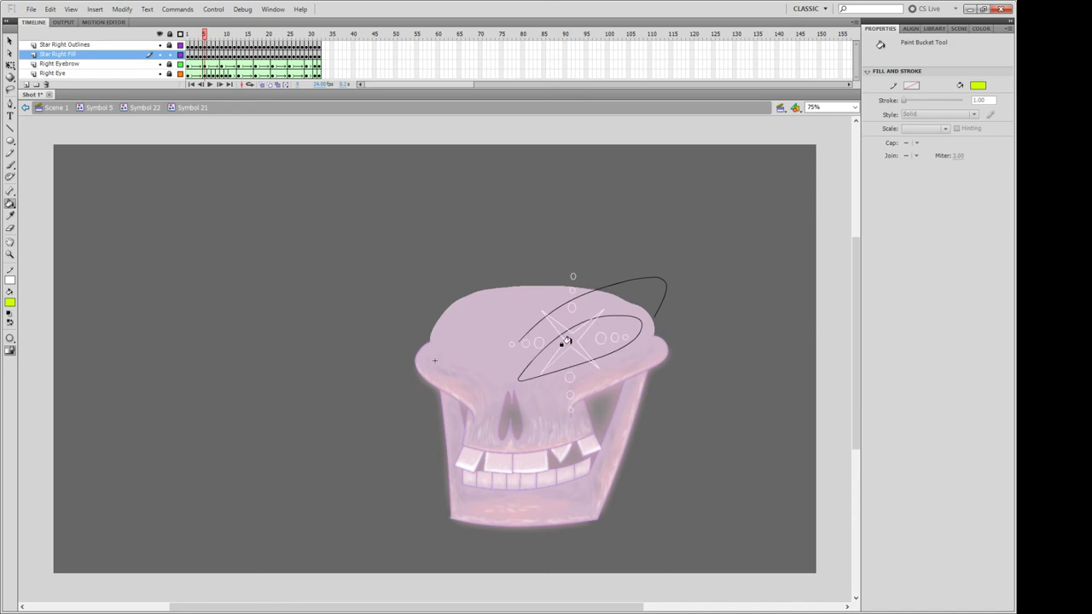
pyautogui.click(567, 341)
pyautogui.click(511, 344)
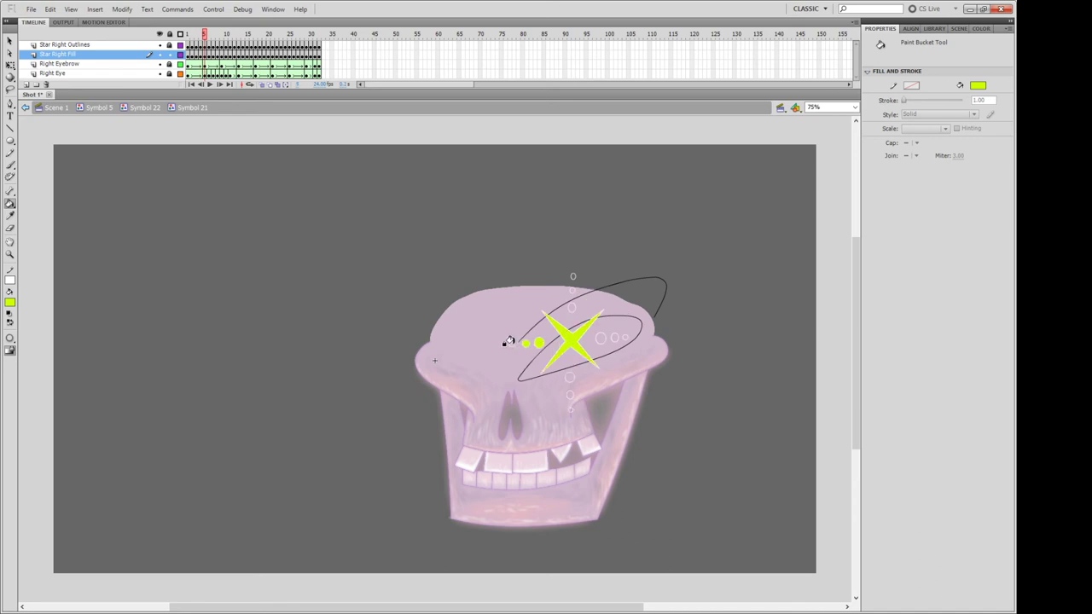
pyautogui.click(570, 305)
pyautogui.click(570, 290)
pyautogui.click(573, 277)
pyautogui.click(600, 337)
pyautogui.click(625, 338)
# On frame 6, fill the star and all surrounding shapes and hollow dots yellow-green.
pyautogui.press('.')
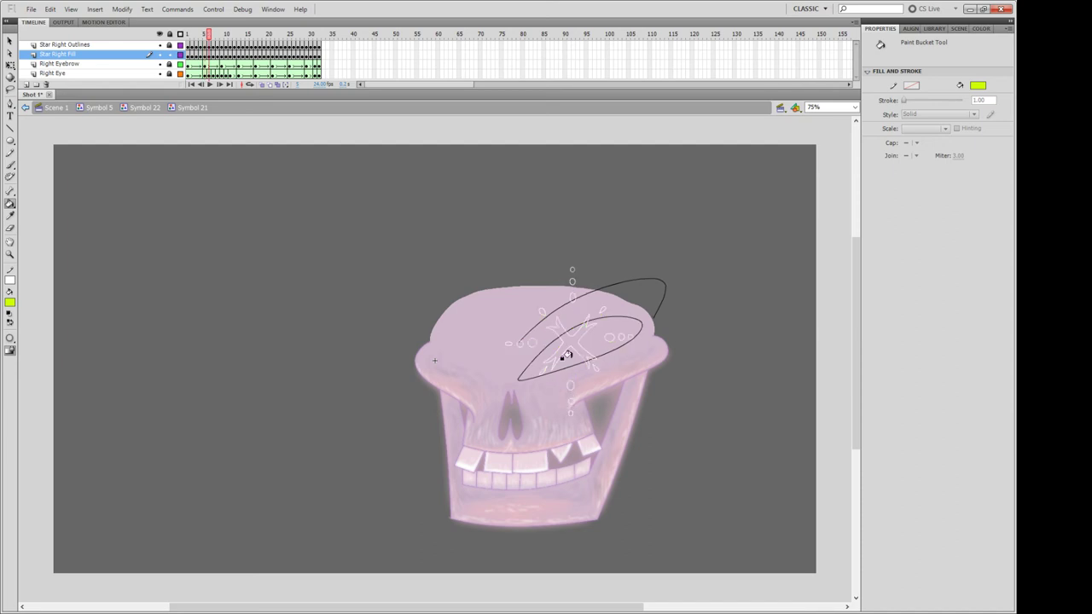
pyautogui.click(561, 342)
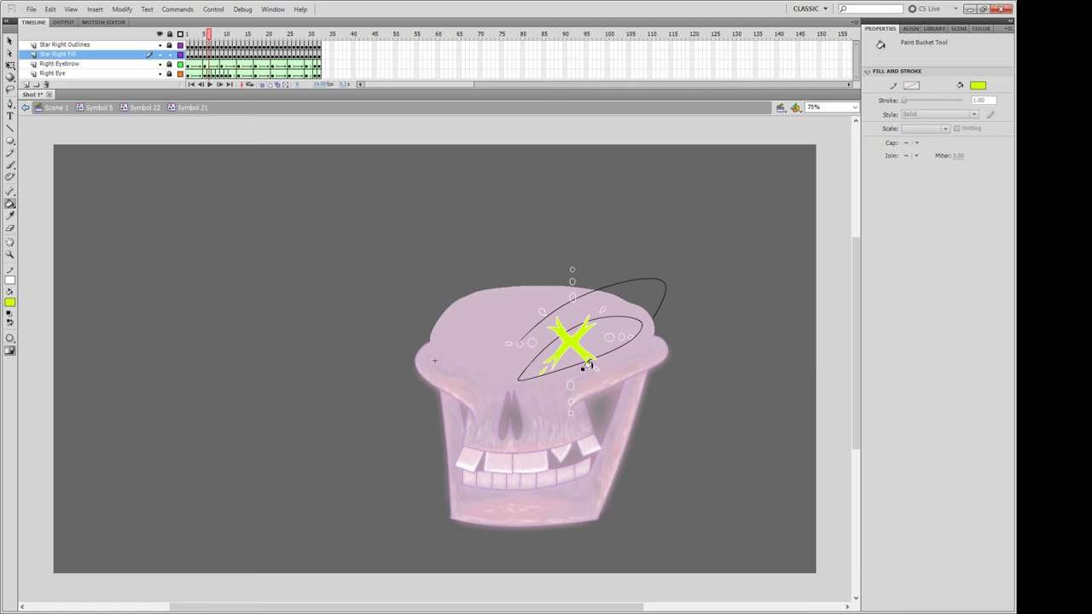
pyautogui.click(594, 365)
pyautogui.click(601, 309)
pyautogui.click(543, 310)
pyautogui.click(571, 297)
pyautogui.click(571, 269)
pyautogui.click(531, 342)
pyautogui.click(610, 338)
pyautogui.click(570, 385)
# On frame 7, fill the star and every circle around it lime green.
pyautogui.press('.')
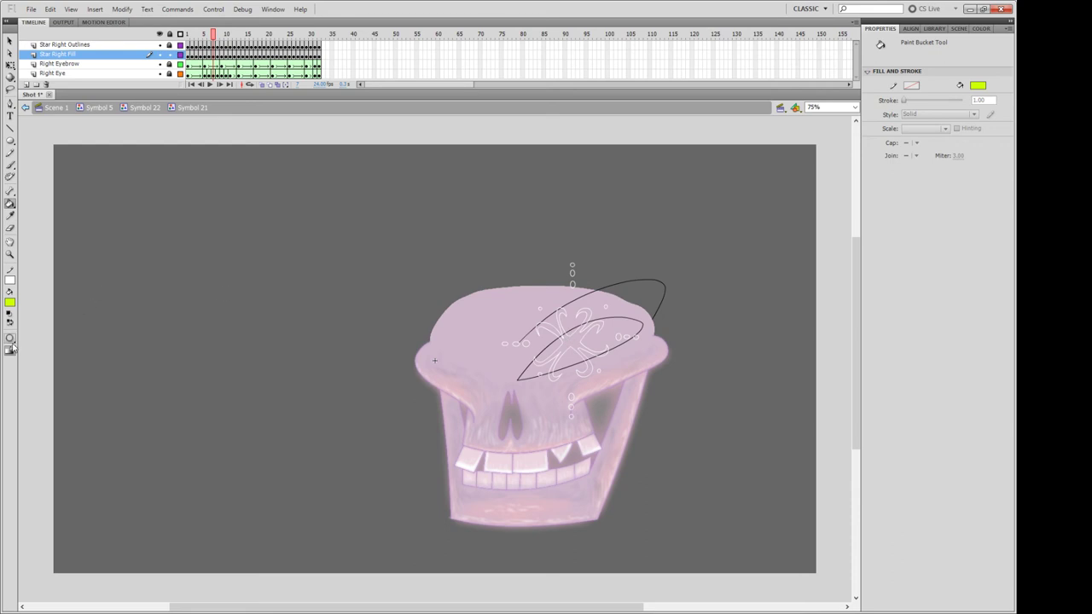
pyautogui.click(558, 342)
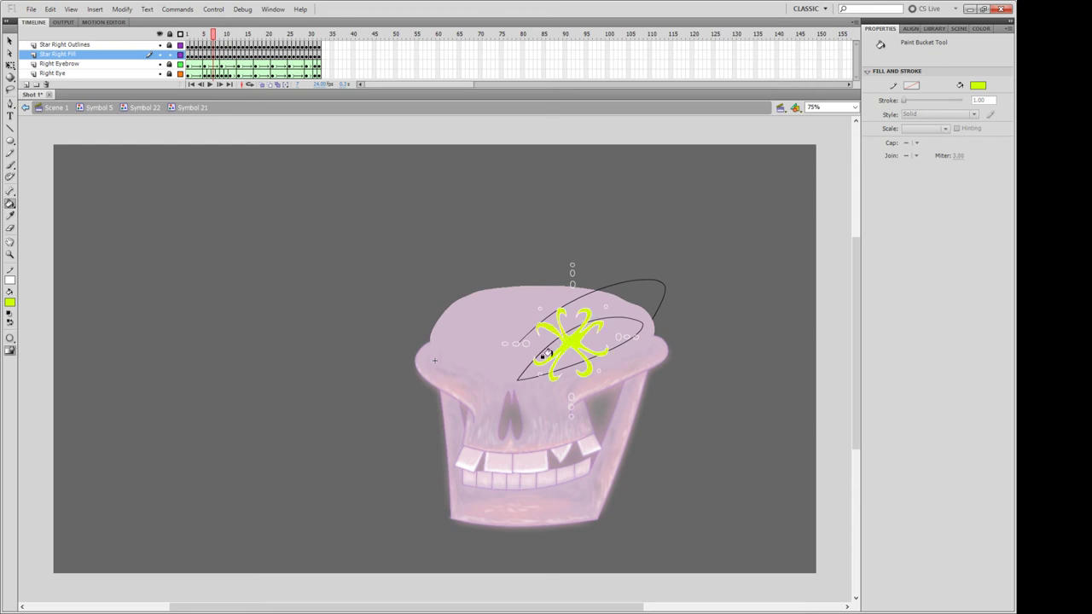
pyautogui.click(515, 344)
pyautogui.click(619, 336)
pyautogui.click(540, 375)
pyautogui.click(539, 307)
pyautogui.click(572, 284)
pyautogui.click(571, 266)
pyautogui.click(571, 396)
pyautogui.click(570, 404)
# On frame 8, fill the flower and its left, right, top and bottom chain links yellow-green.
pyautogui.press('.')
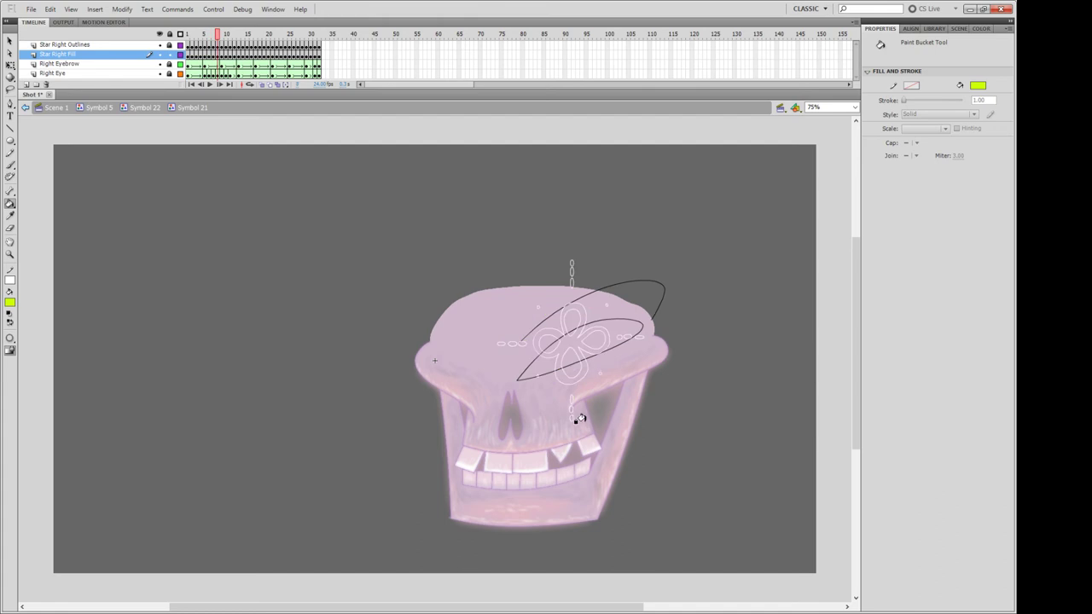
pyautogui.click(560, 352)
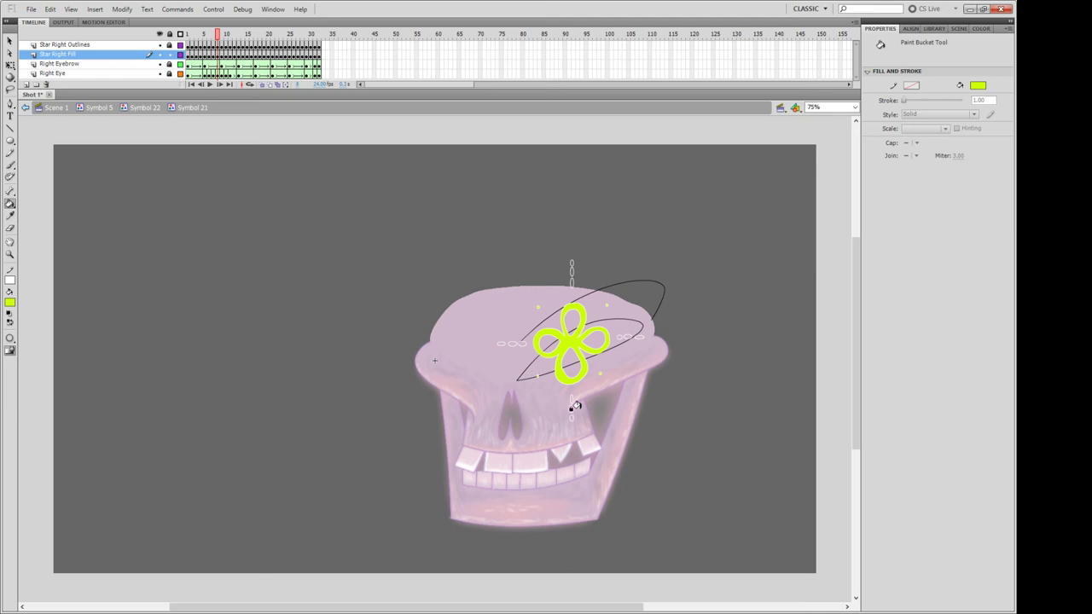
pyautogui.click(569, 400)
pyautogui.click(500, 343)
pyautogui.click(513, 343)
pyautogui.click(623, 337)
pyautogui.click(569, 281)
# On frame 9, fill the central flower and its four chain links yellow-green.
pyautogui.press('.')
pyautogui.click(563, 342)
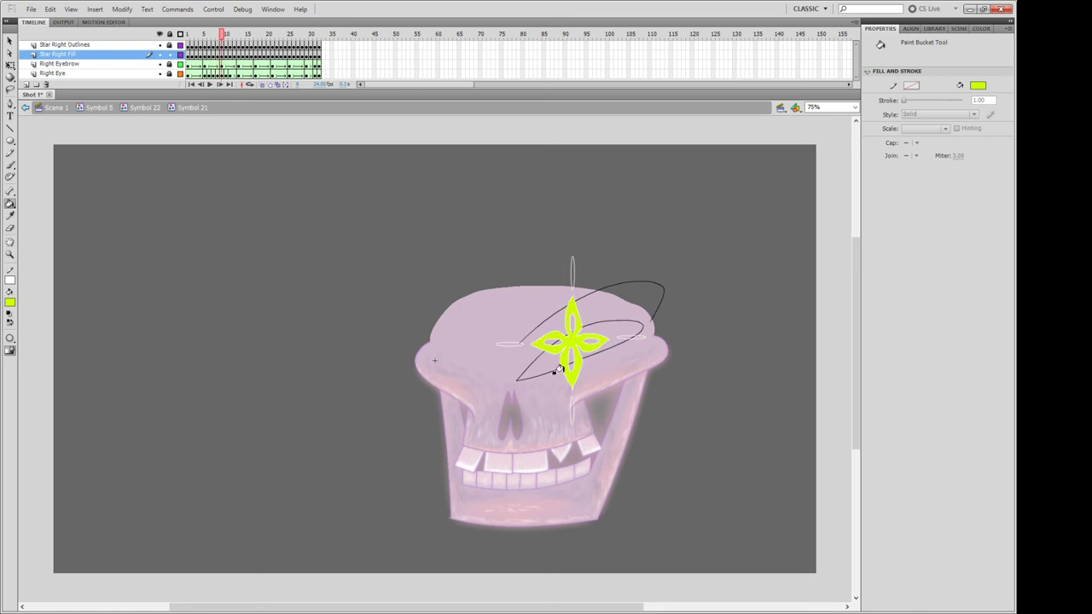
pyautogui.click(508, 344)
pyautogui.click(570, 271)
pyautogui.click(641, 339)
pyautogui.click(566, 404)
# On frame 10, fill the central star and its left, top, right and bottom links.
pyautogui.press('.')
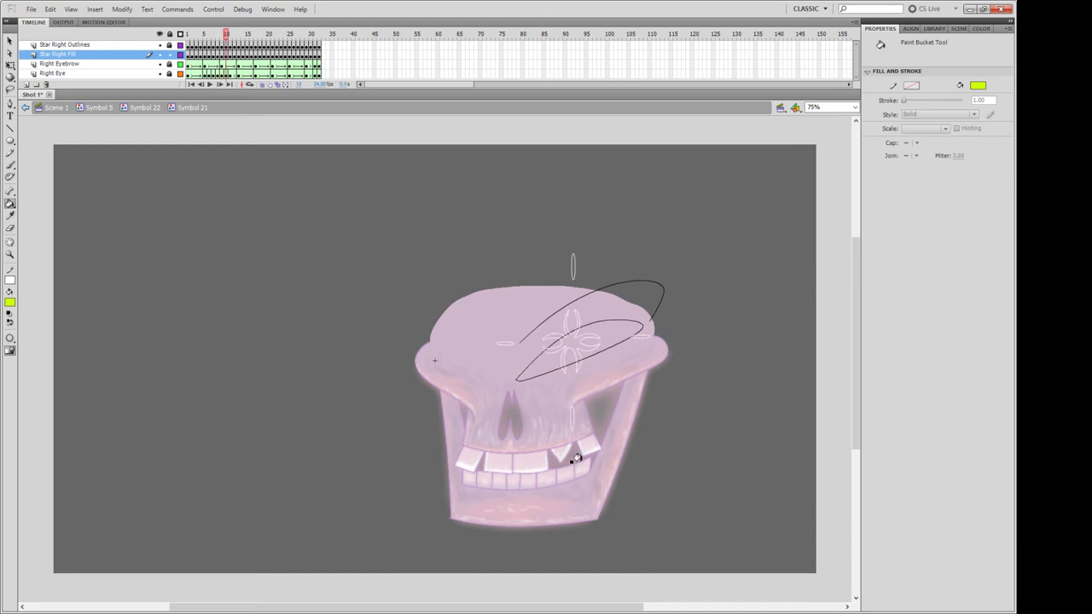
pyautogui.click(563, 342)
pyautogui.click(500, 342)
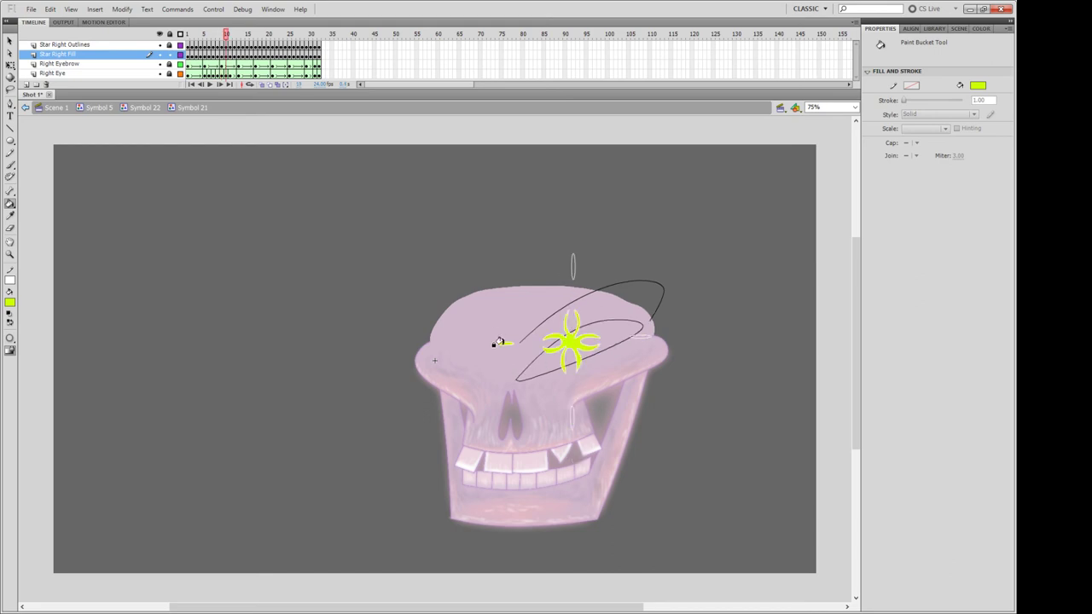
pyautogui.click(573, 267)
pyautogui.click(636, 336)
pyautogui.click(566, 420)
# On frame 11, fill the central star and its left, top and bottom links.
pyautogui.press('.')
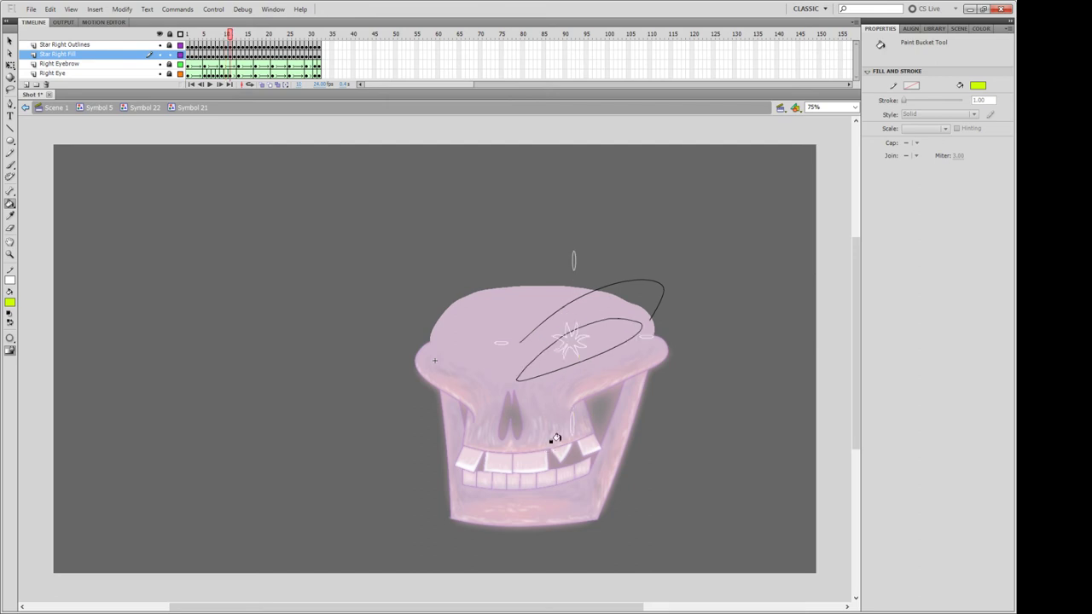
pyautogui.click(563, 342)
pyautogui.click(498, 341)
pyautogui.click(573, 261)
pyautogui.click(568, 419)
# Fill the star and left link on frame 12, then the left and top sparkles on frame 13.
pyautogui.press('.')
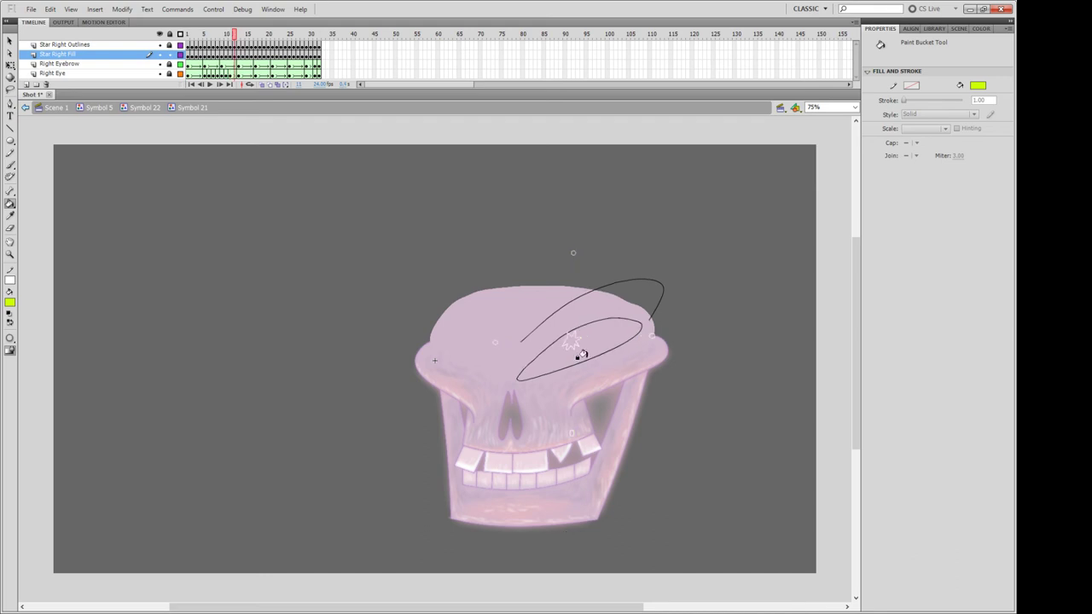
pyautogui.click(568, 341)
pyautogui.click(494, 342)
pyautogui.press('.')
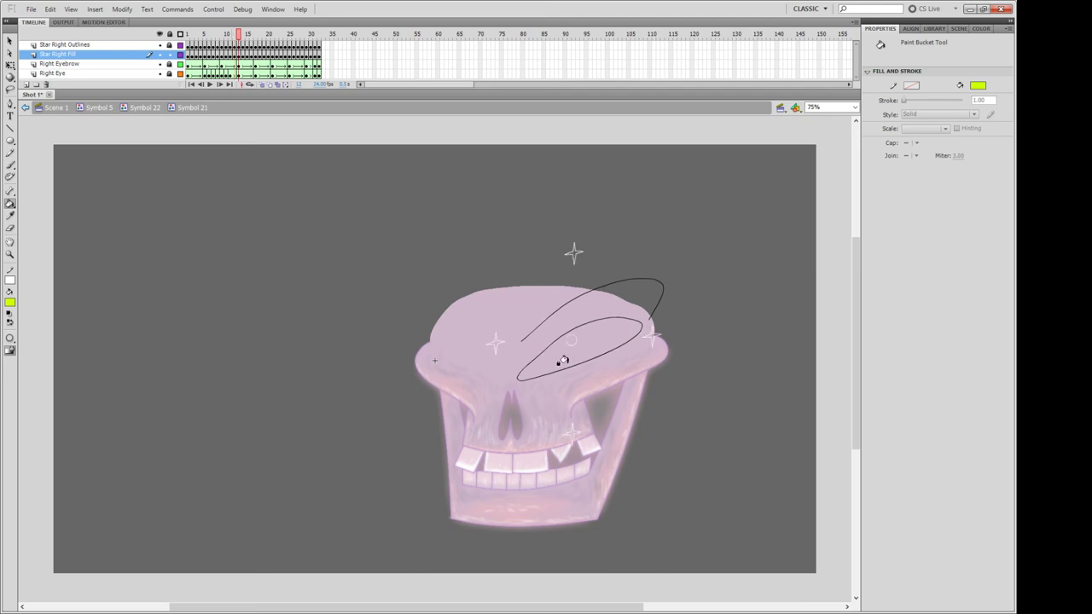
pyautogui.click(492, 342)
pyautogui.click(573, 252)
# On frame 14, fill the centre circle and the left and top sparkles yellow-green.
pyautogui.press('.')
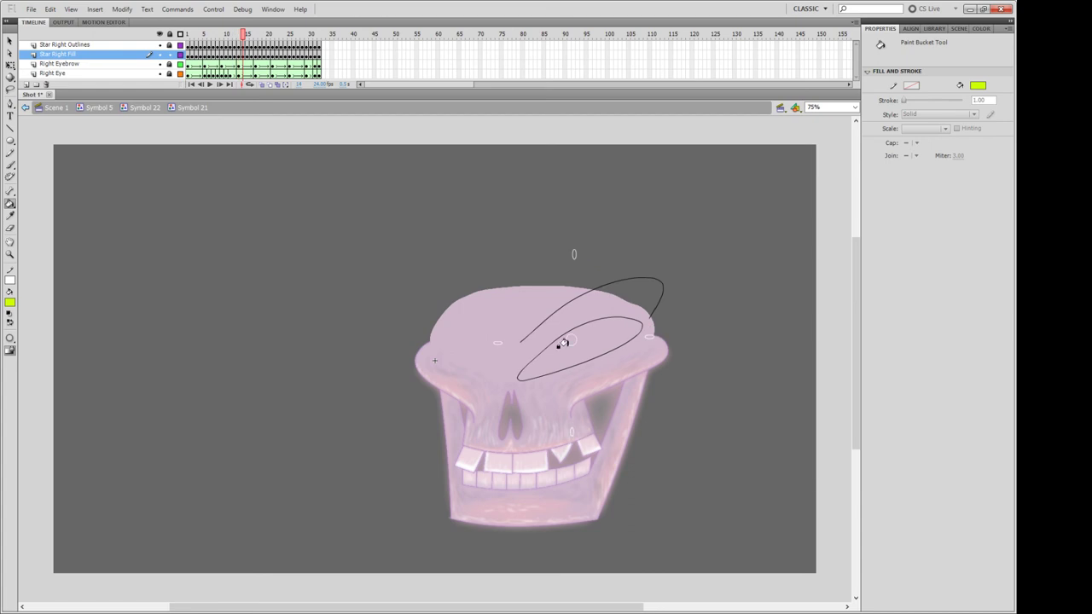
pyautogui.click(570, 340)
pyautogui.click(497, 341)
pyautogui.click(573, 254)
# On frame 15, fill the centre circle and left, top and right sparkles yellow-green.
pyautogui.press('.')
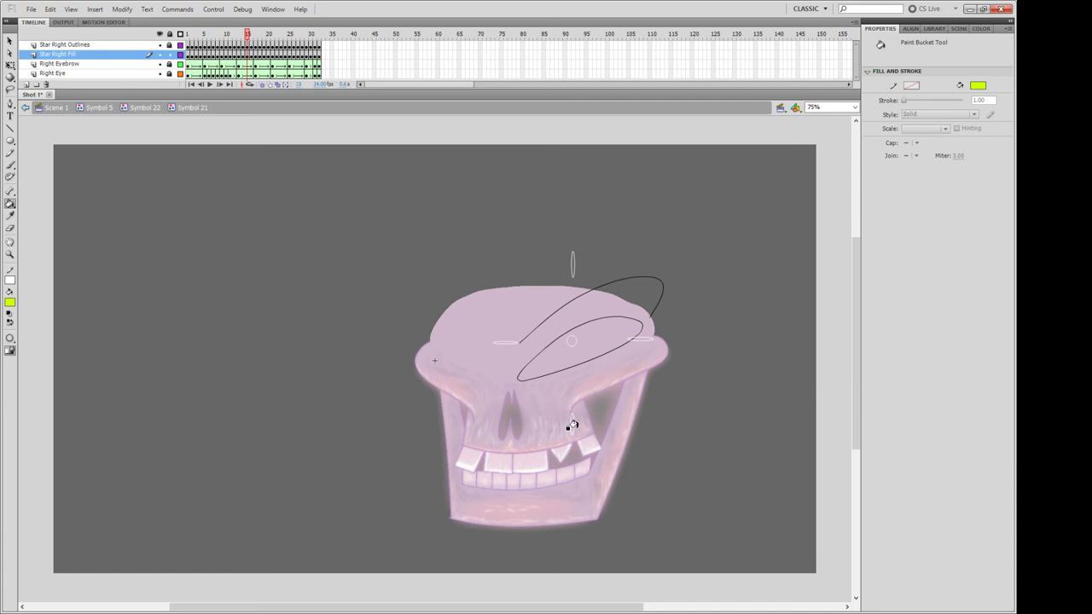
pyautogui.click(571, 341)
pyautogui.click(505, 342)
pyautogui.click(572, 263)
pyautogui.click(639, 339)
# Fill the centre circle and four sparkles on frame 16, and the sparkle on frame 17.
pyautogui.press('.')
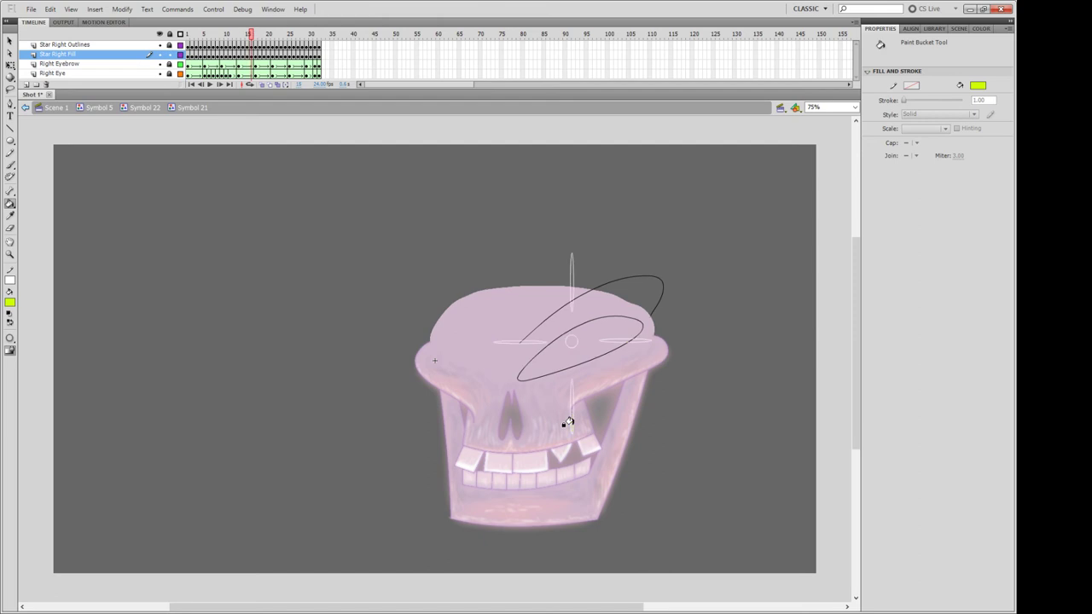
pyautogui.click(525, 342)
pyautogui.click(566, 341)
pyautogui.click(604, 340)
pyautogui.click(568, 294)
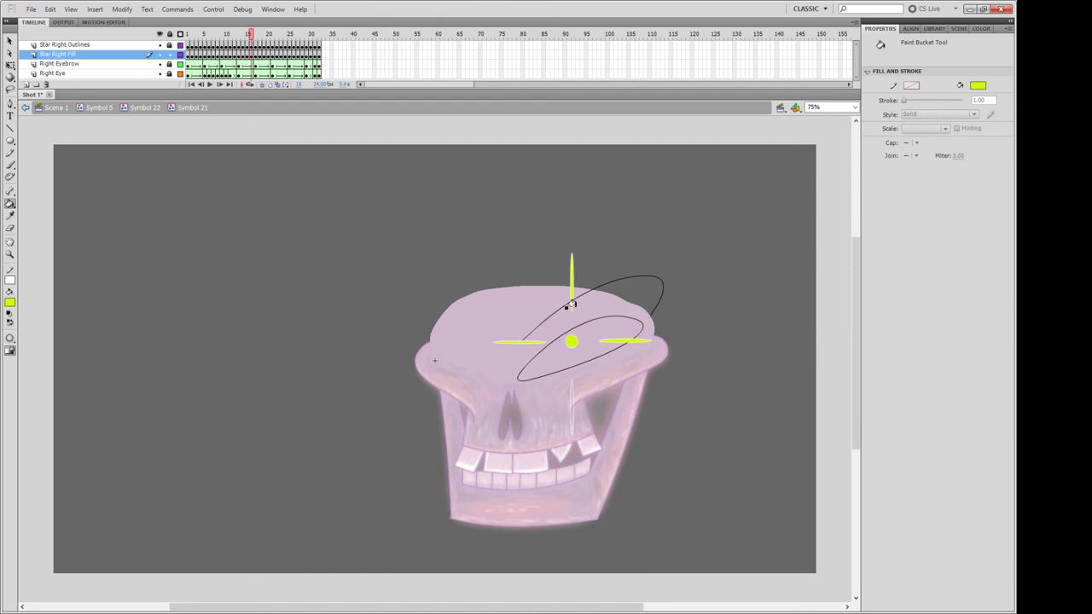
pyautogui.click(569, 399)
pyautogui.press('.')
pyautogui.click(566, 367)
# Fill the smaller sparkle yellow-green on frames 18, 19 and 20.
pyautogui.press('.')
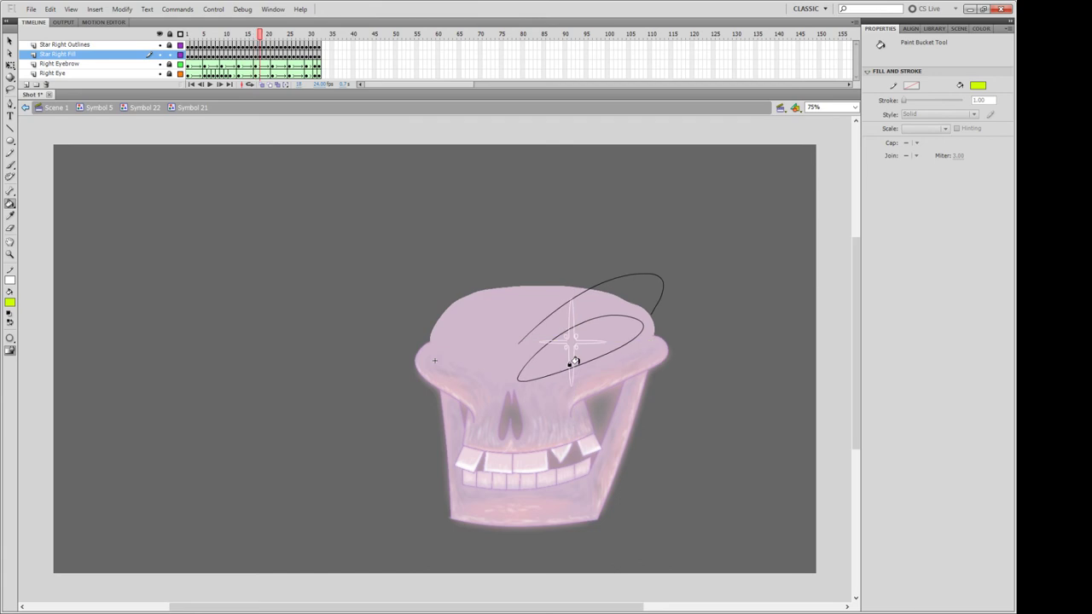
pyautogui.click(566, 342)
pyautogui.press('.')
pyautogui.click(567, 338)
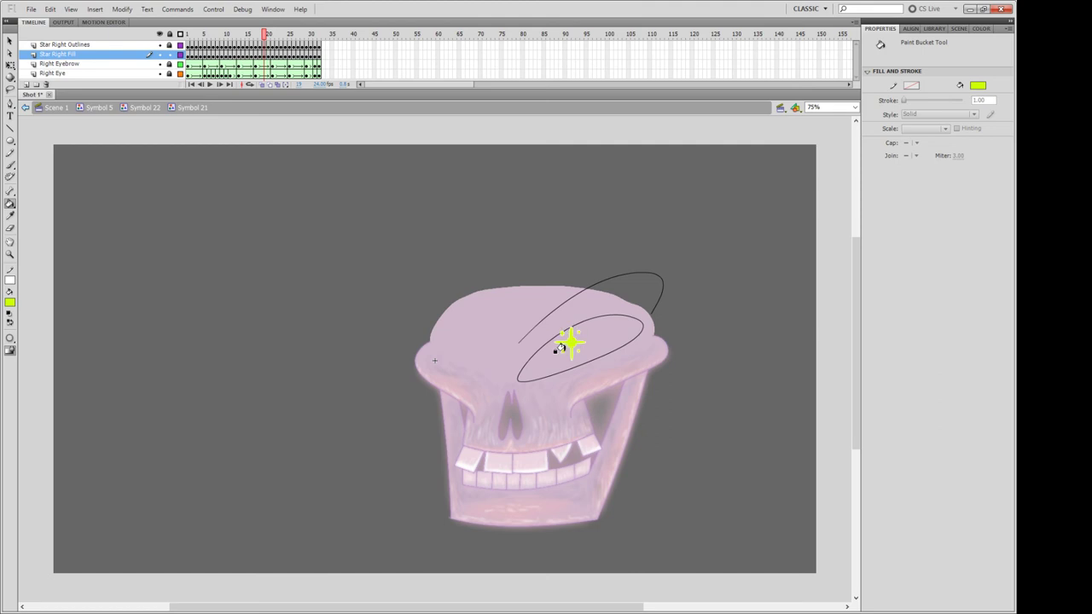
pyautogui.press('.')
pyautogui.click(568, 341)
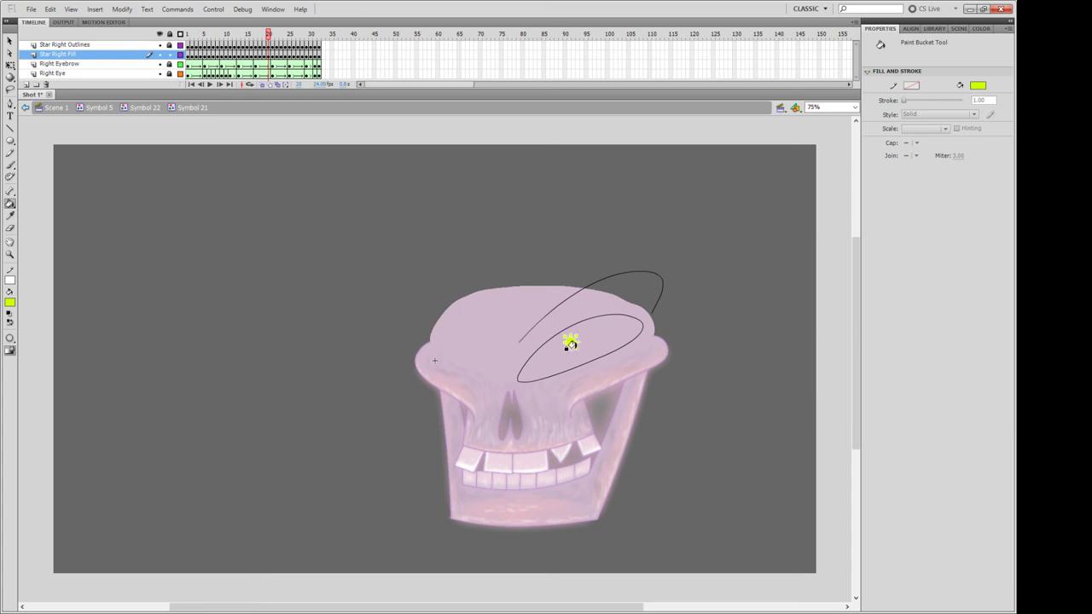
# Fill the small star's lower part on frame 22, then its upper and right points on frame 23.
pyautogui.press('.')
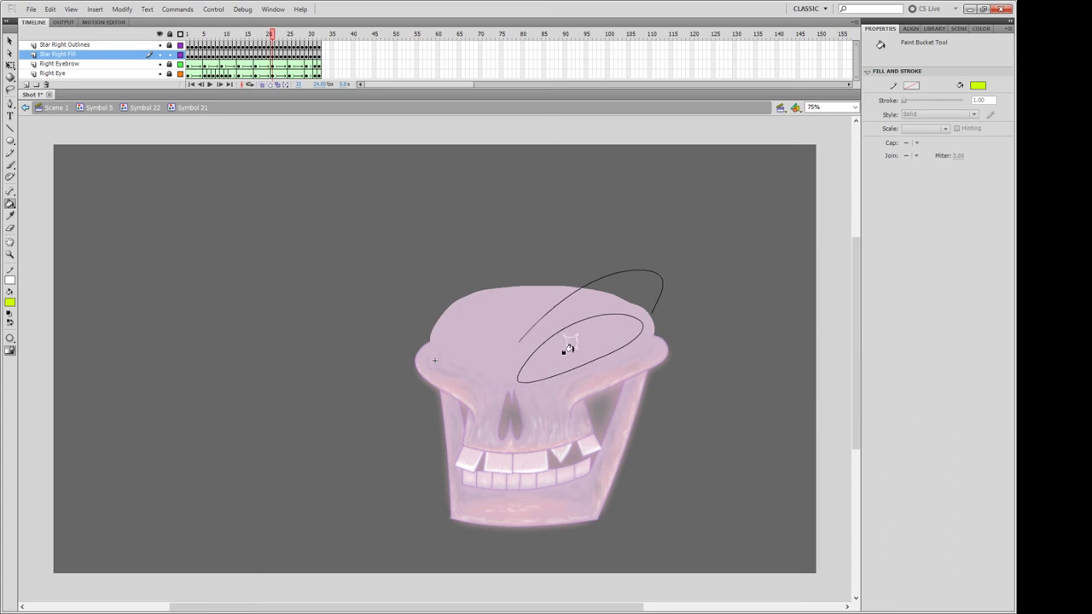
pyautogui.press('.')
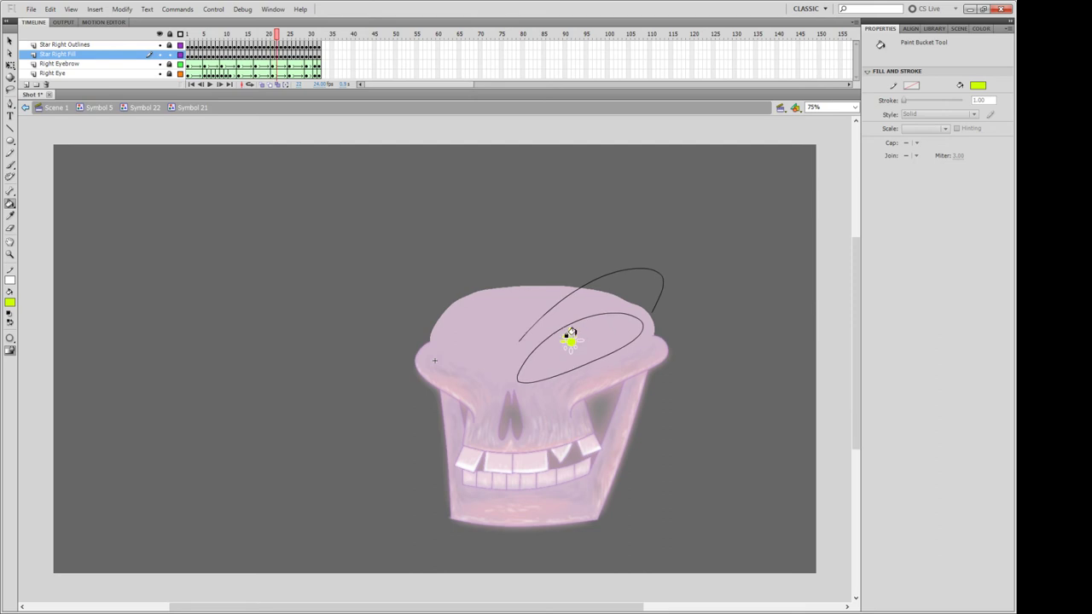
pyautogui.click(570, 345)
pyautogui.press('.')
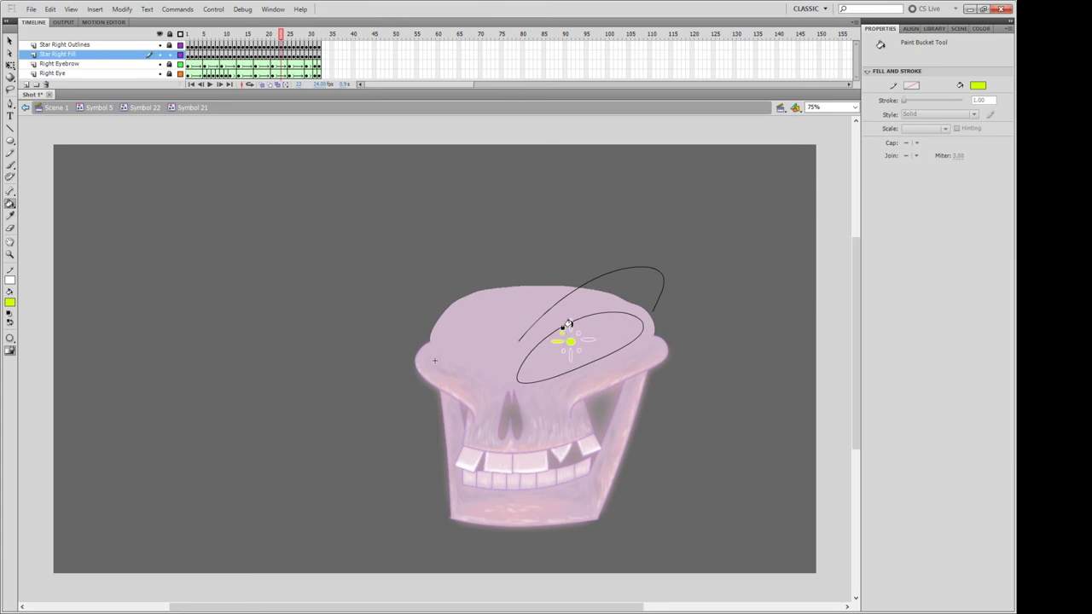
pyautogui.click(570, 325)
pyautogui.click(585, 338)
# On frame 24, fill the star's top, inner, right and bottom points yellow-green.
pyautogui.press('.')
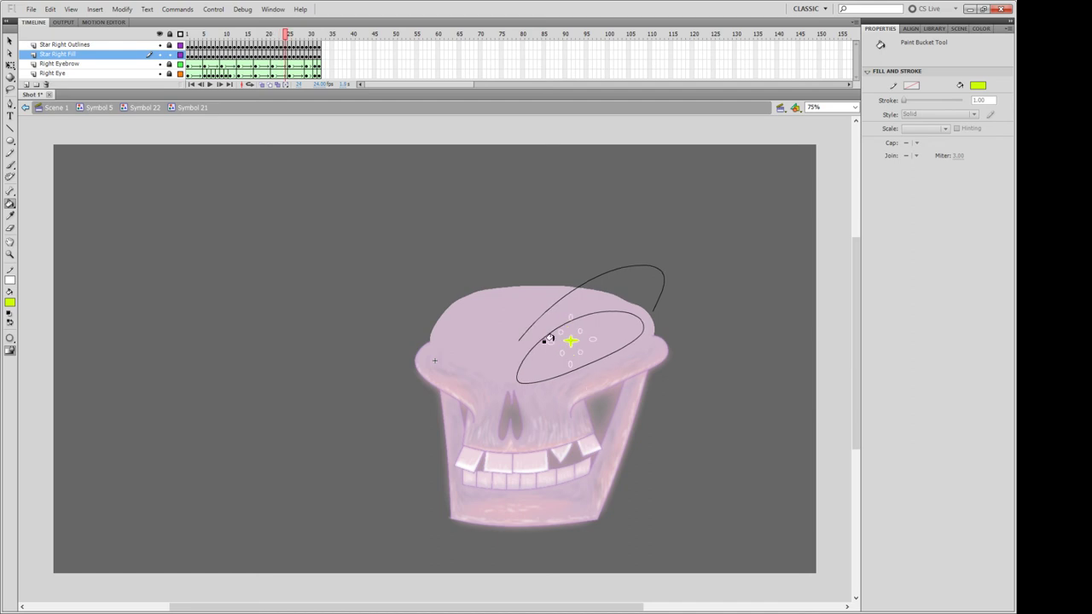
pyautogui.click(560, 332)
pyautogui.click(581, 332)
pyautogui.click(580, 350)
pyautogui.click(566, 361)
# On frame 25, fill the star's top, upper-right, right and lower-right points.
pyautogui.press('.')
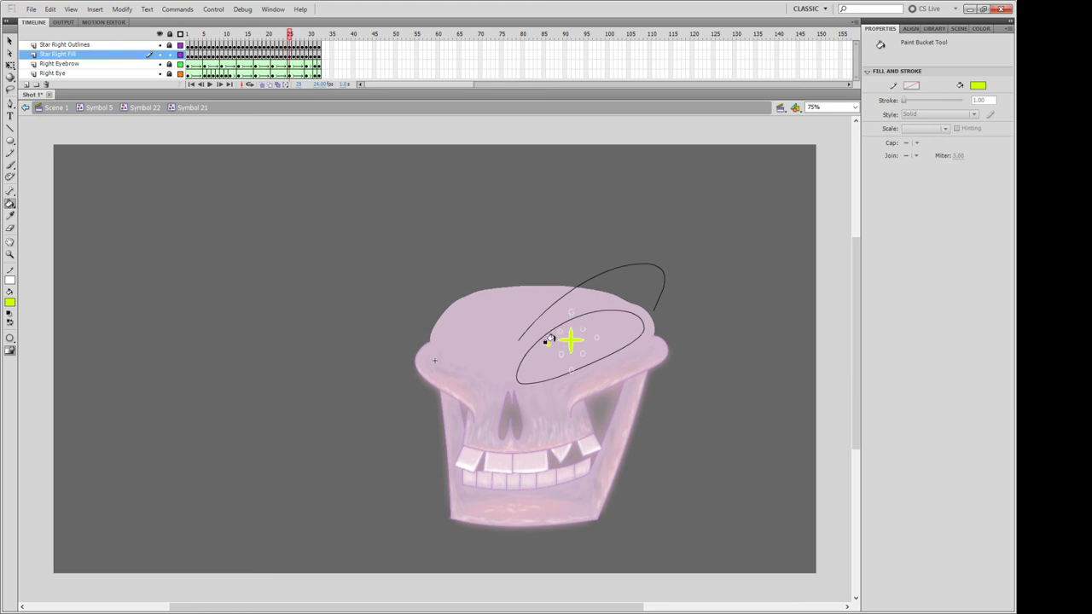
pyautogui.click(570, 311)
pyautogui.click(581, 328)
pyautogui.click(593, 336)
pyautogui.click(574, 352)
# Fill the star's top and lower-right points on frame 26, then top and right on frame 27.
pyautogui.press('.')
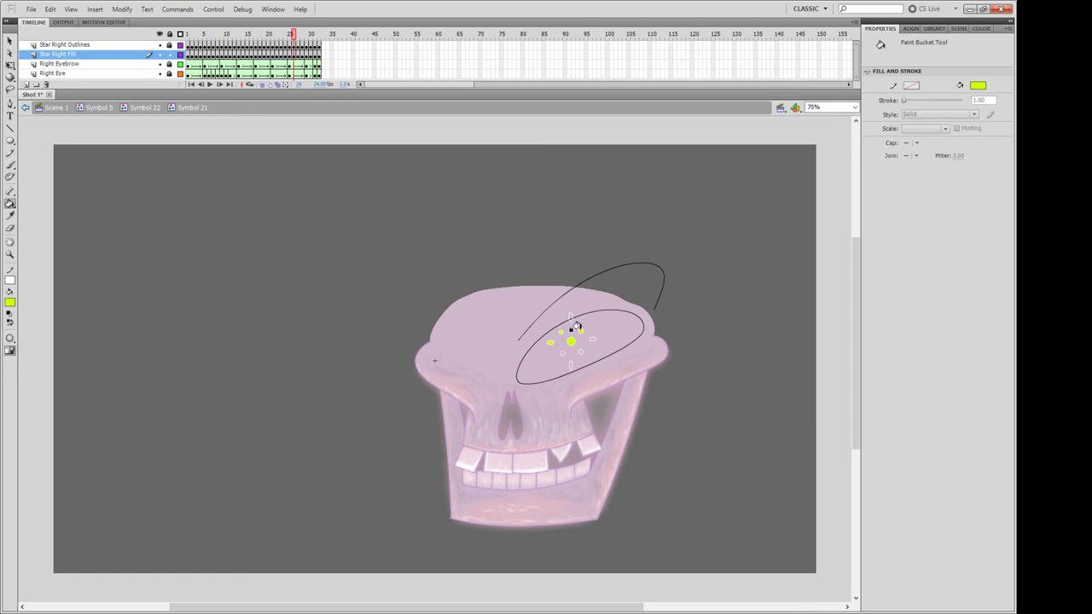
pyautogui.click(568, 315)
pyautogui.click(577, 350)
pyautogui.press('.')
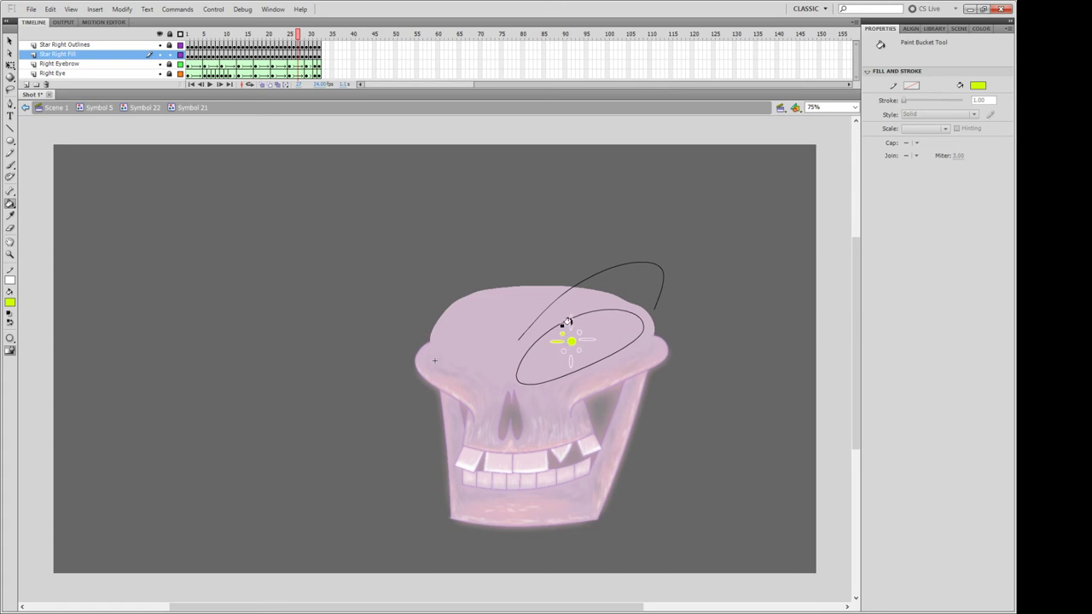
pyautogui.click(568, 320)
pyautogui.click(583, 338)
# Step through the remaining frames to the final star frame of the timeline.
pyautogui.press('.')
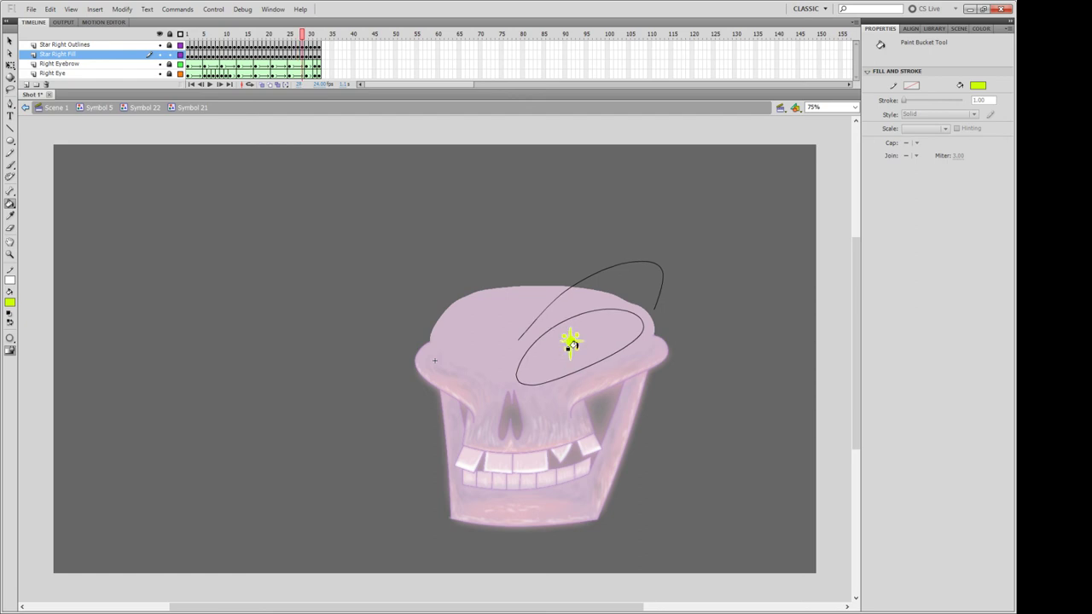
pyautogui.press('.')
pyautogui.press('.')
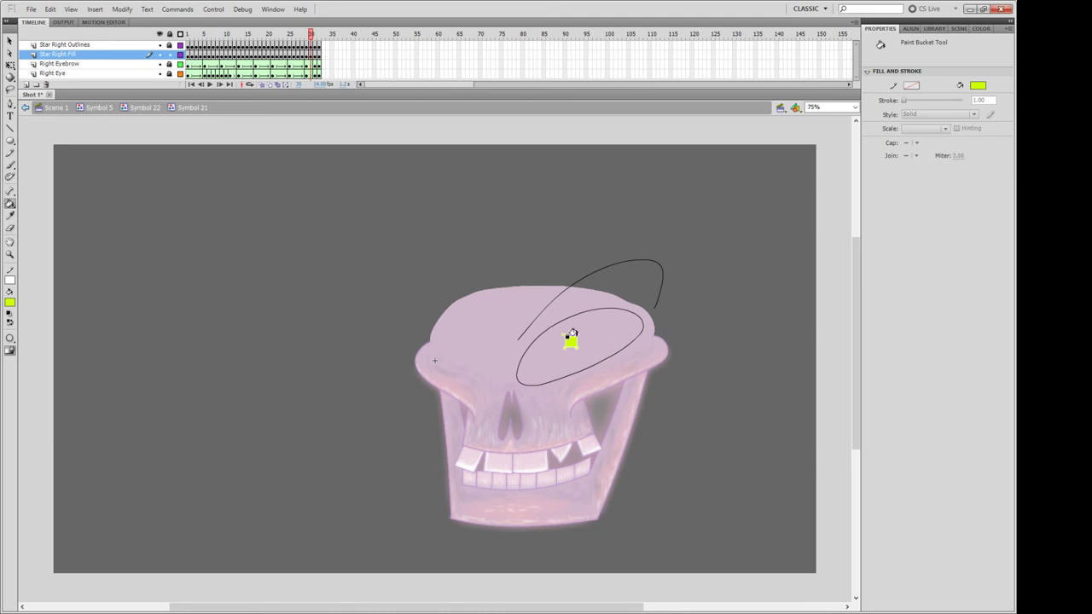
pyautogui.press('.')
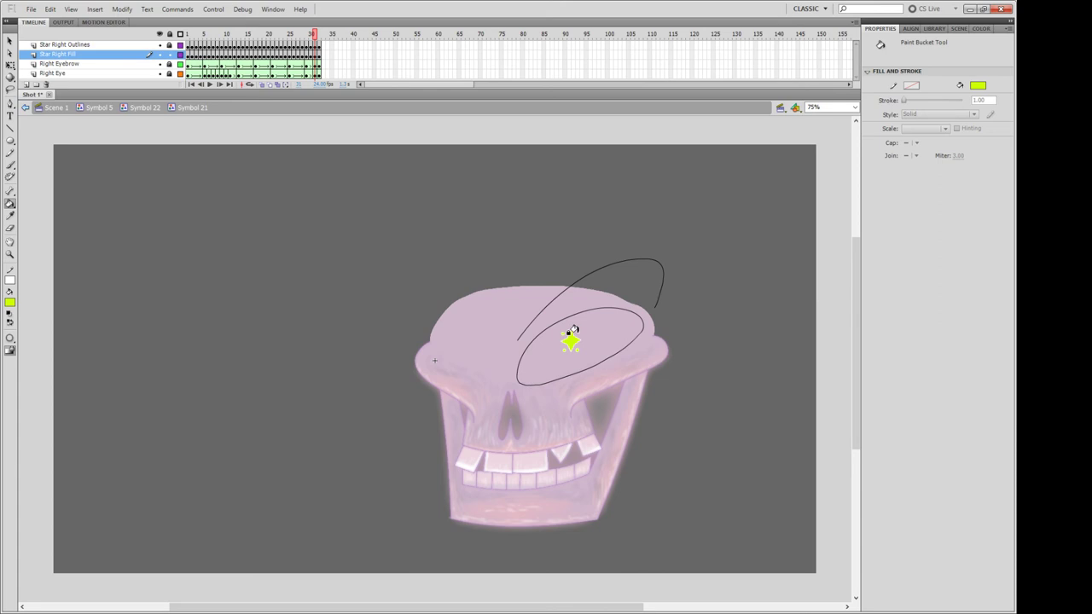
pyautogui.press('.')
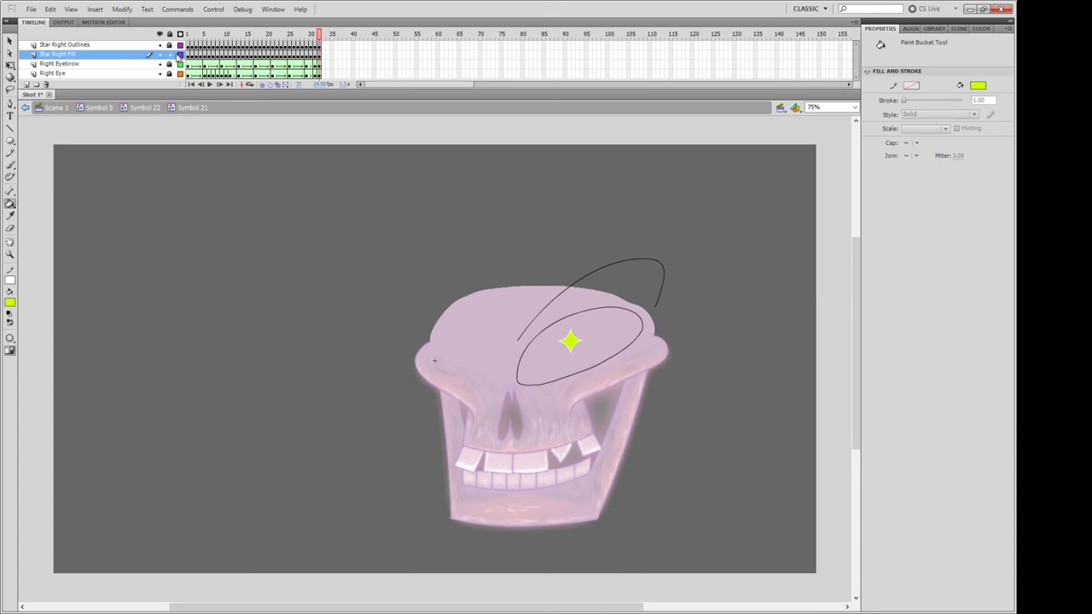
# Rewind to frame 1, play and stop the star animation, then return to the Selection tool.
pyautogui.click(188, 36)
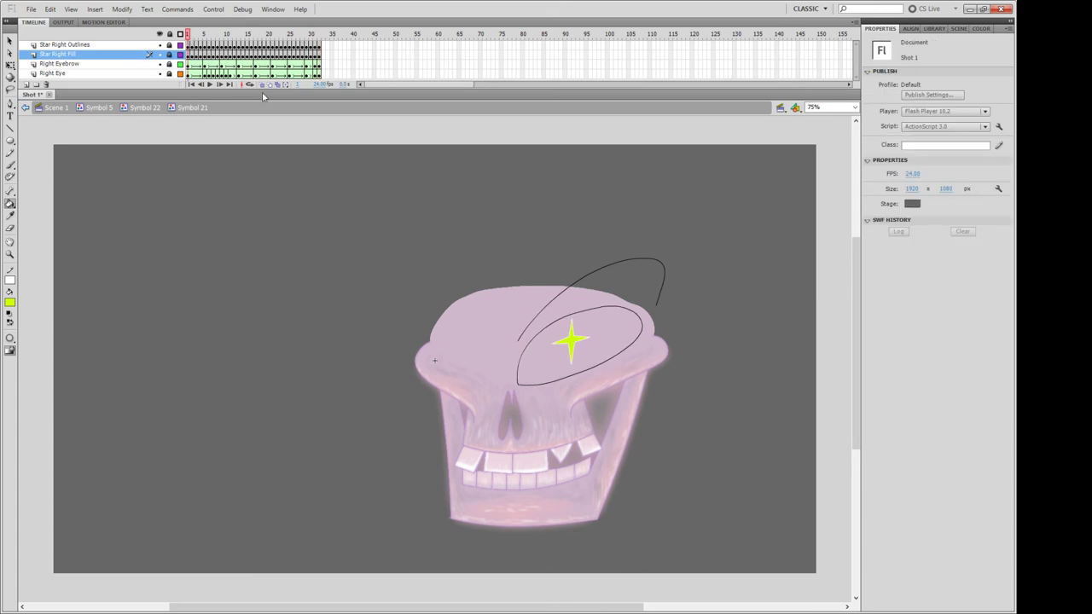
pyautogui.click(210, 86)
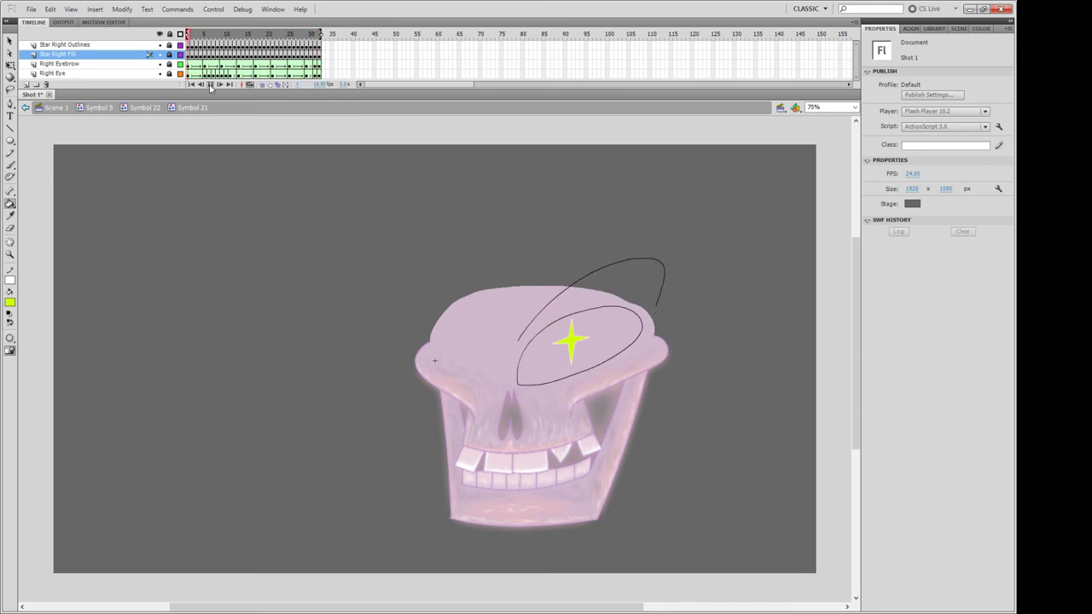
pyautogui.click(249, 86)
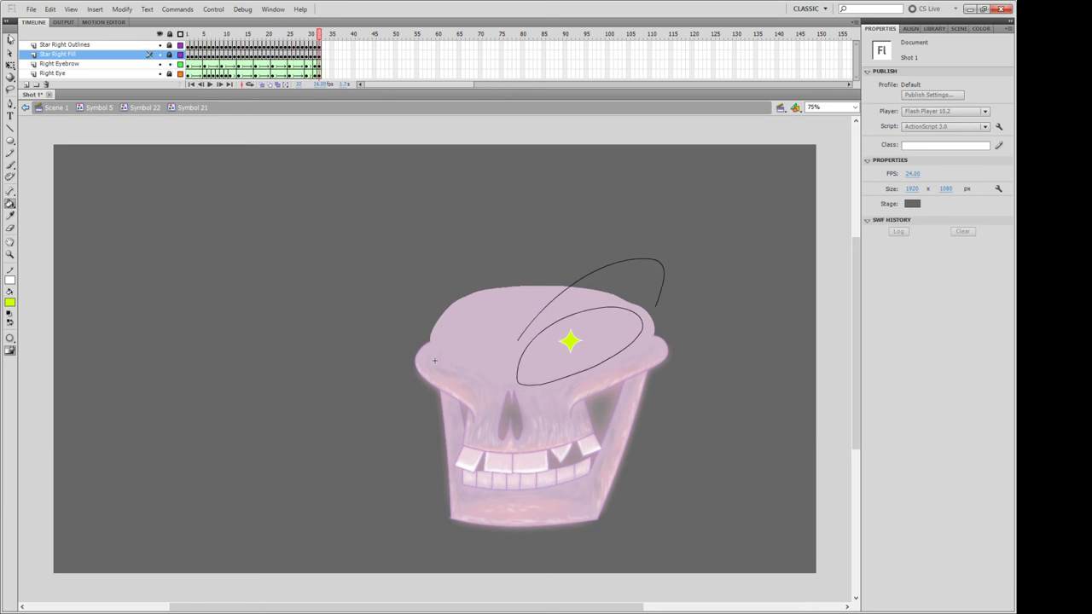
pyautogui.click(10, 40)
# Delete the Right Eyebrow copy layer and make the eyebrow stroke colour purple.
pyautogui.click(146, 64)
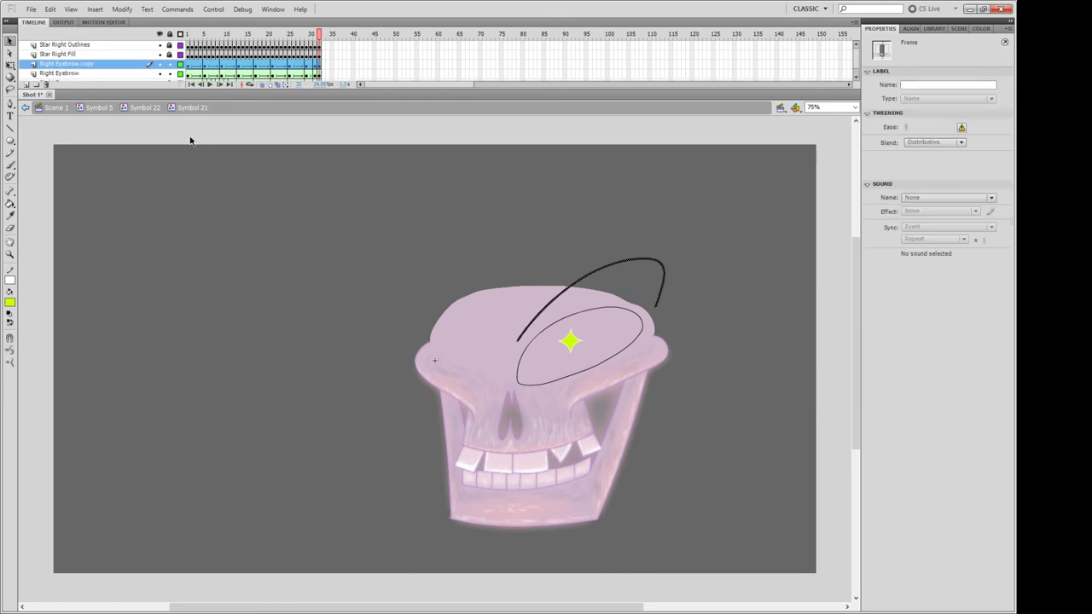
pyautogui.click(171, 72)
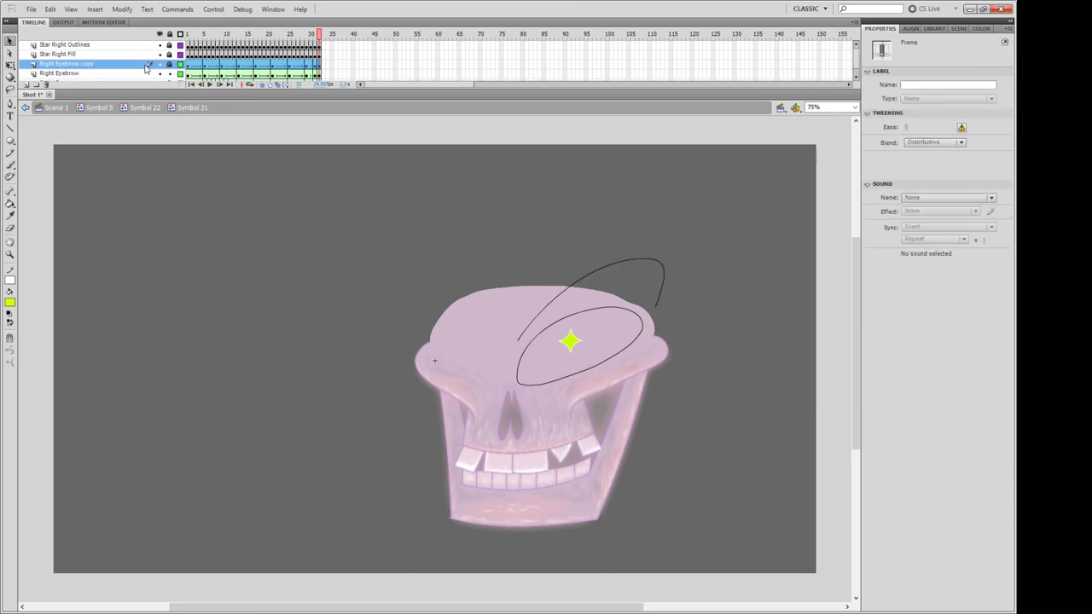
pyautogui.click(189, 64)
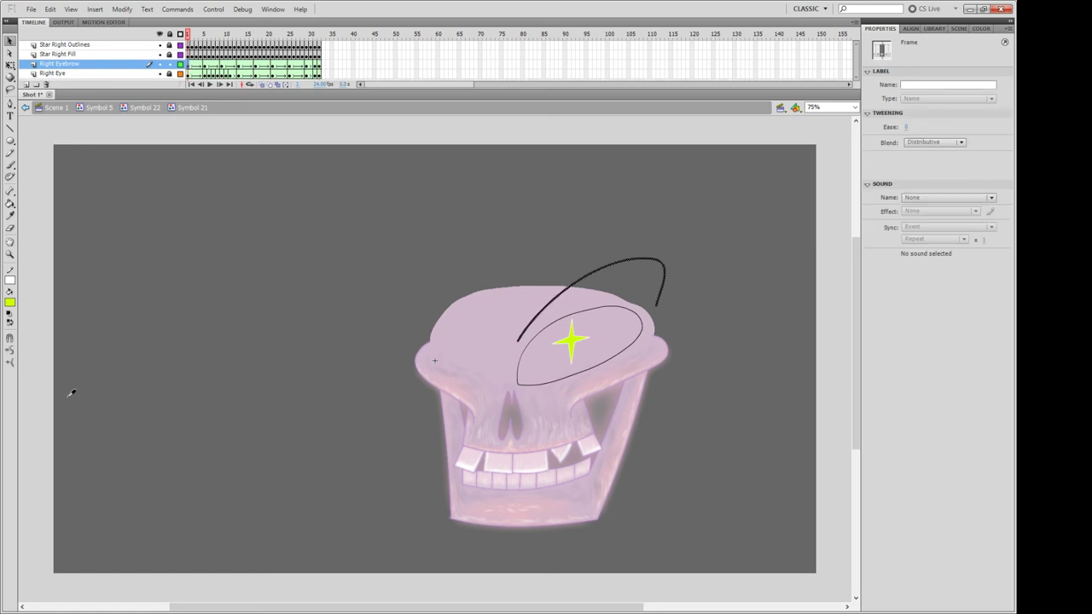
pyautogui.click(40, 404)
pyautogui.click(11, 322)
# Return to Symbol 22 and preview the Library assets down through the numbered symbols.
pyautogui.doubleClick(413, 409)
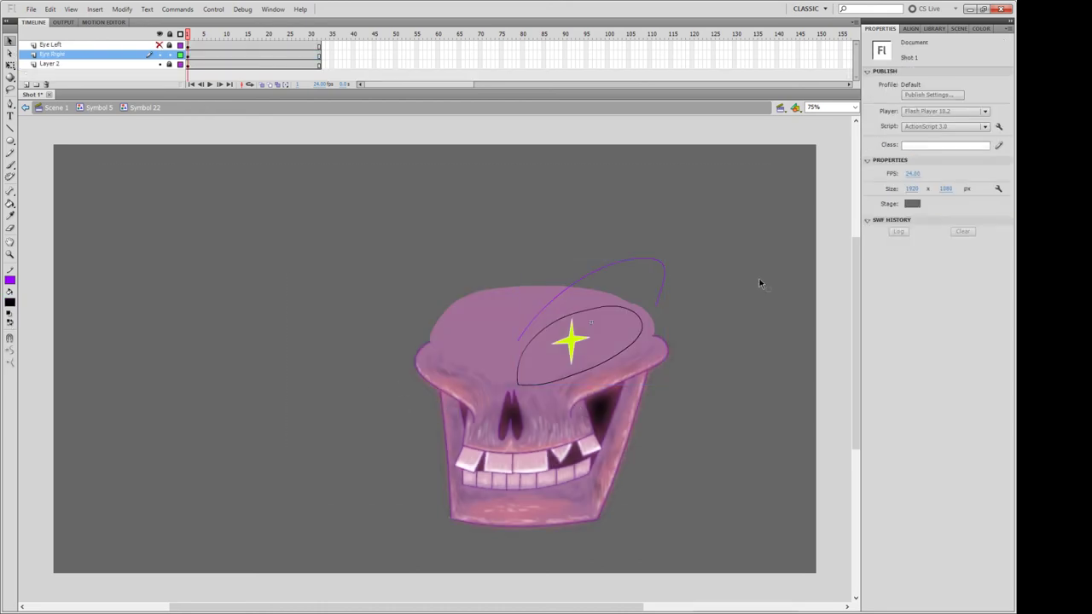
pyautogui.click(938, 29)
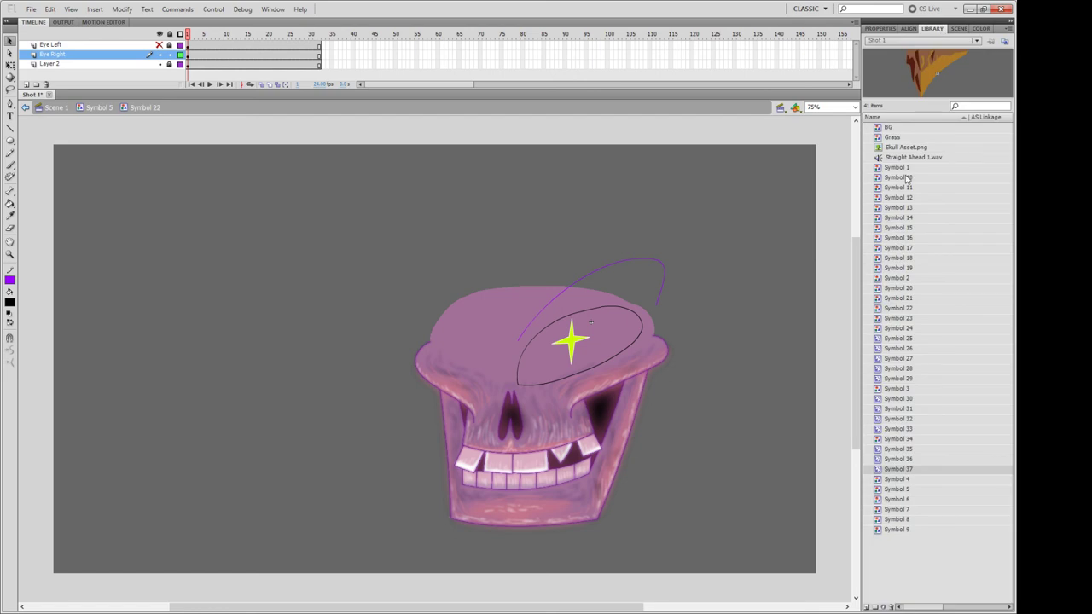
pyautogui.click(892, 137)
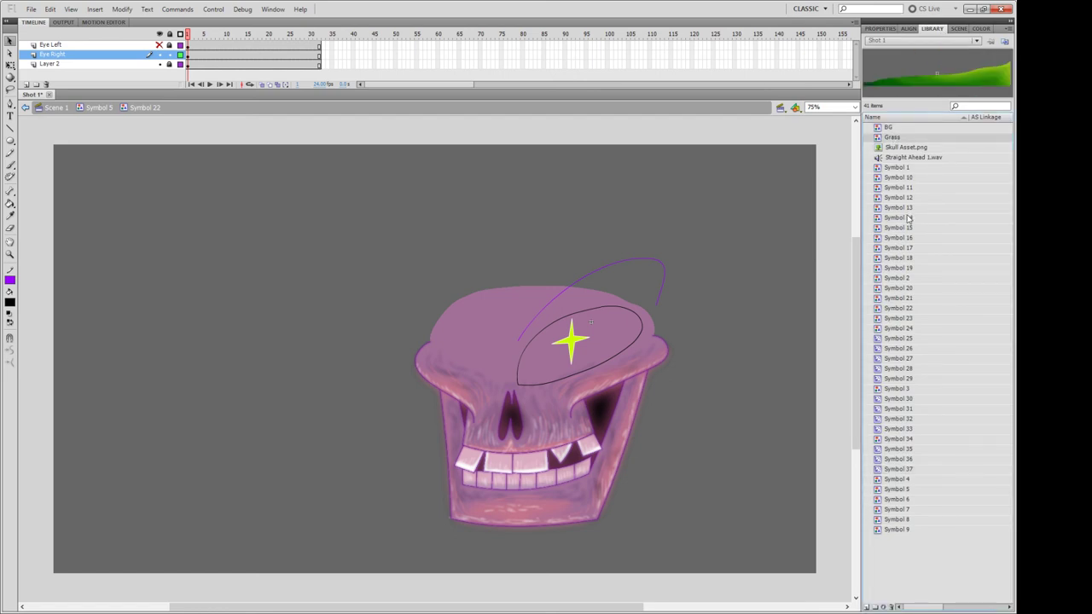
pyautogui.press('Down')
pyautogui.press('Down')
pyautogui.press('Down')
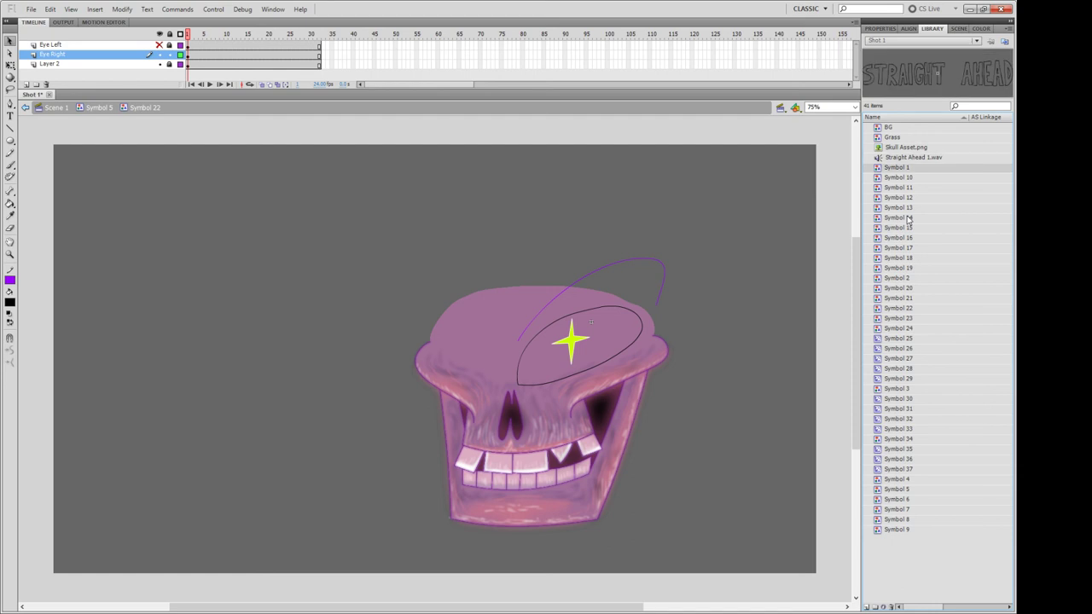
pyautogui.press('Down')
pyautogui.press('Down')
pyautogui.press('Down')
pyautogui.press('Down')
pyautogui.press('Down')
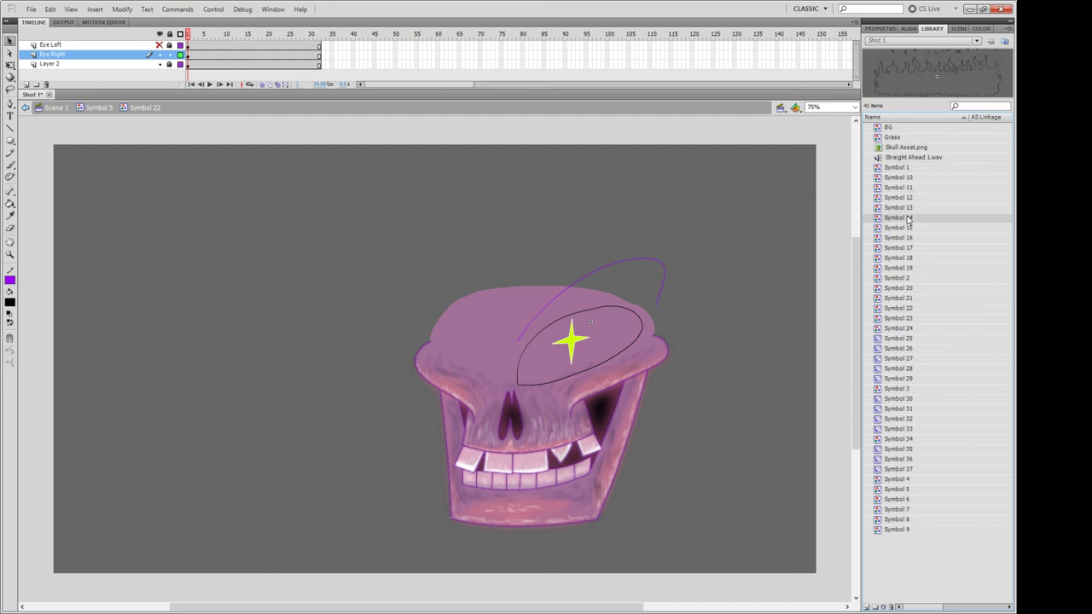
pyautogui.press('Down')
pyautogui.press('Down')
pyautogui.press('Down')
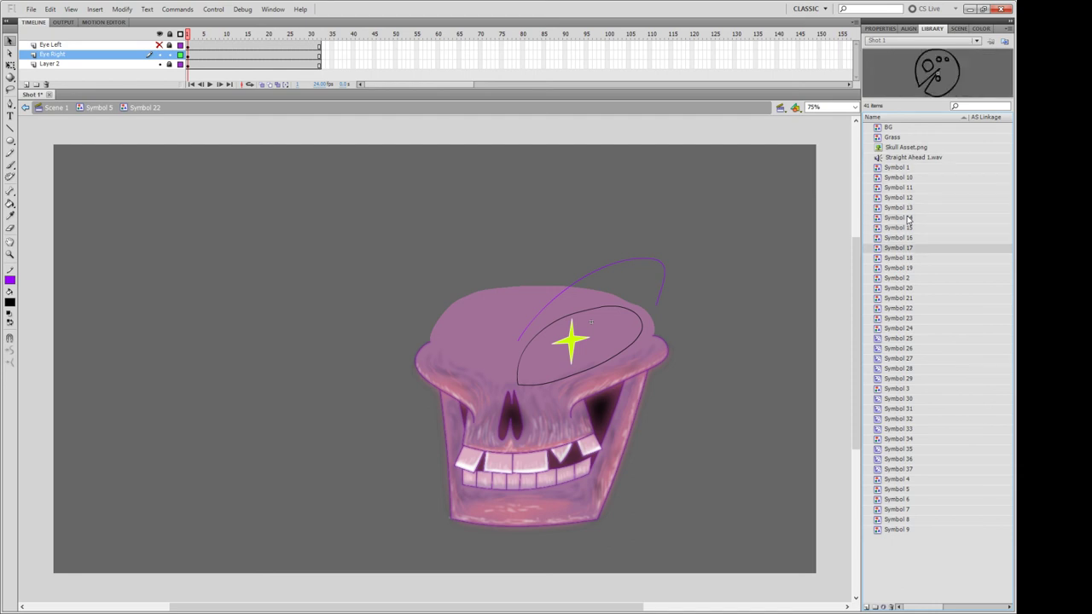
pyautogui.press('Down')
pyautogui.press('Down')
pyautogui.press('Down')
pyautogui.press('Down')
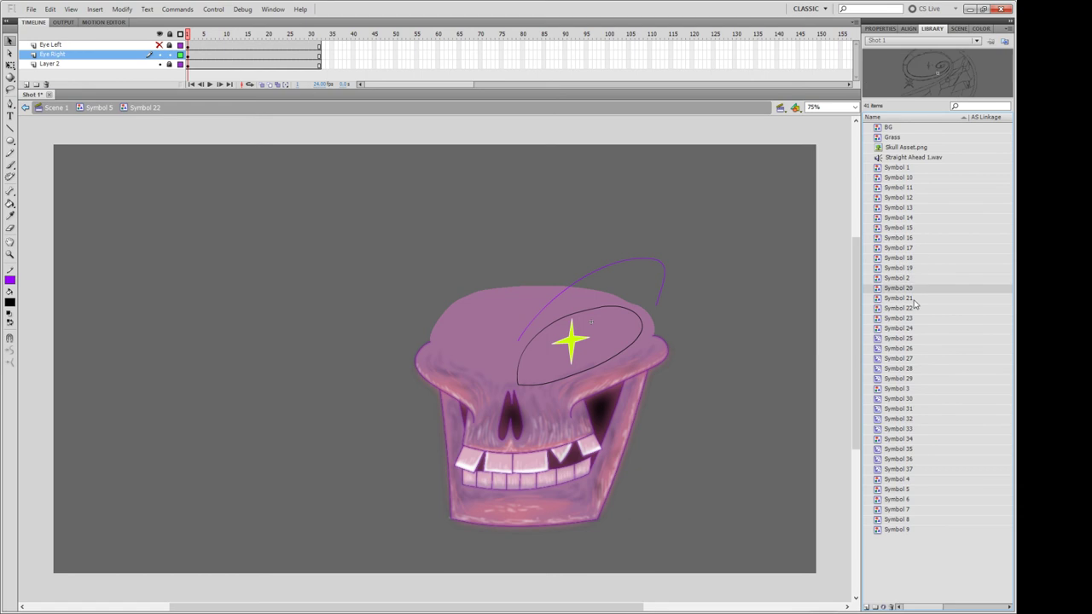
pyautogui.press('Down')
pyautogui.press('Down')
pyautogui.press('Down')
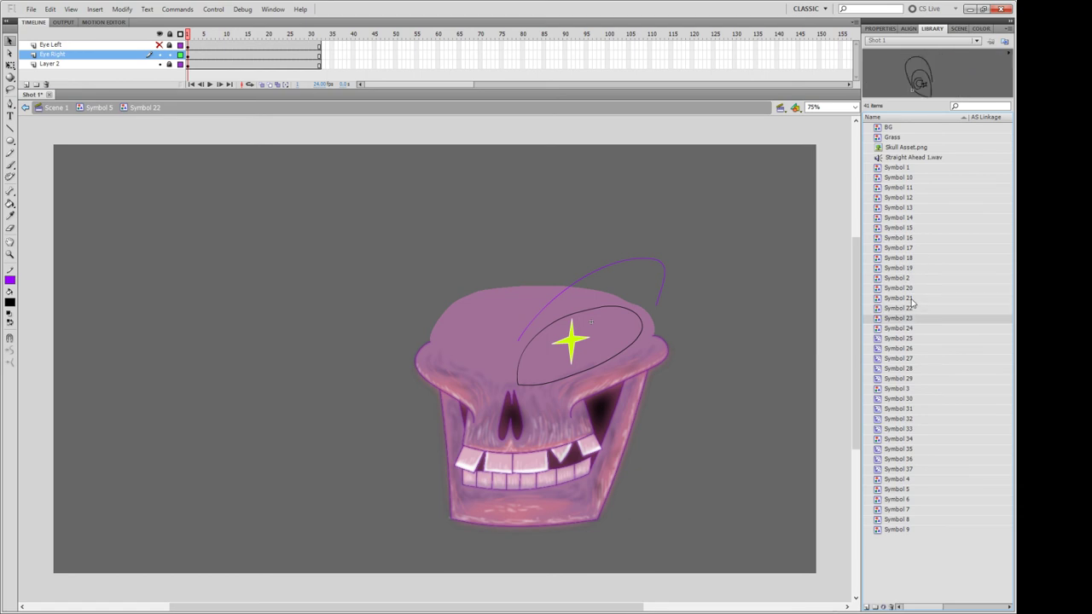
pyautogui.press('Up')
pyautogui.press('Down')
pyautogui.press('Down')
# Place Symbol 24 left of the skull and isolate its Layer 1 copy 2 outline.
pyautogui.moveTo(902, 332)
pyautogui.mouseDown()
pyautogui.moveTo(473, 288)
pyautogui.moveTo(228, 330)
pyautogui.moveTo(230, 342)
pyautogui.mouseUp()
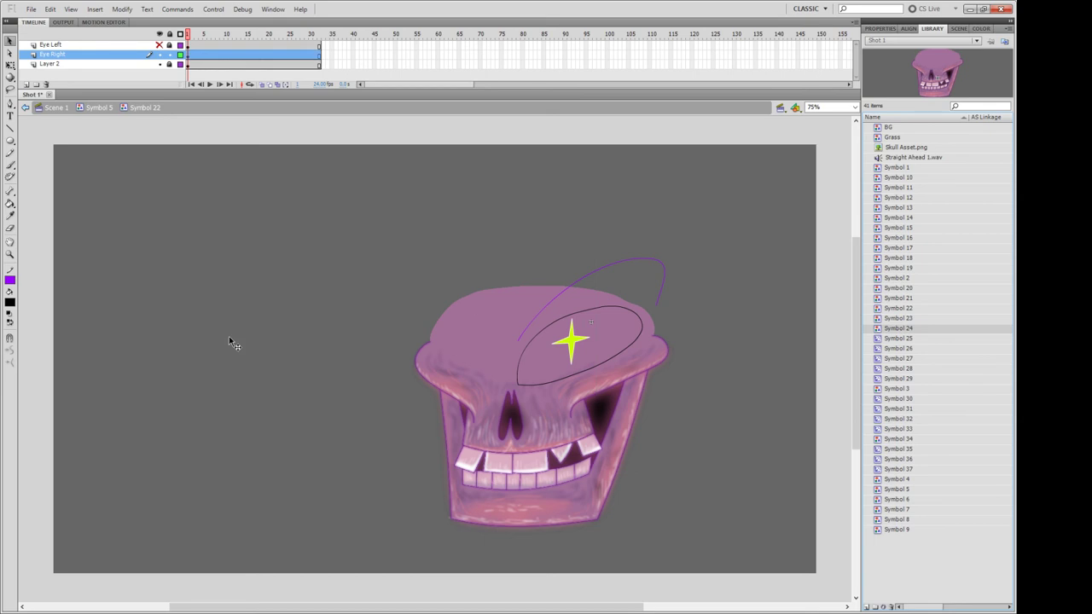
pyautogui.doubleClick(250, 341)
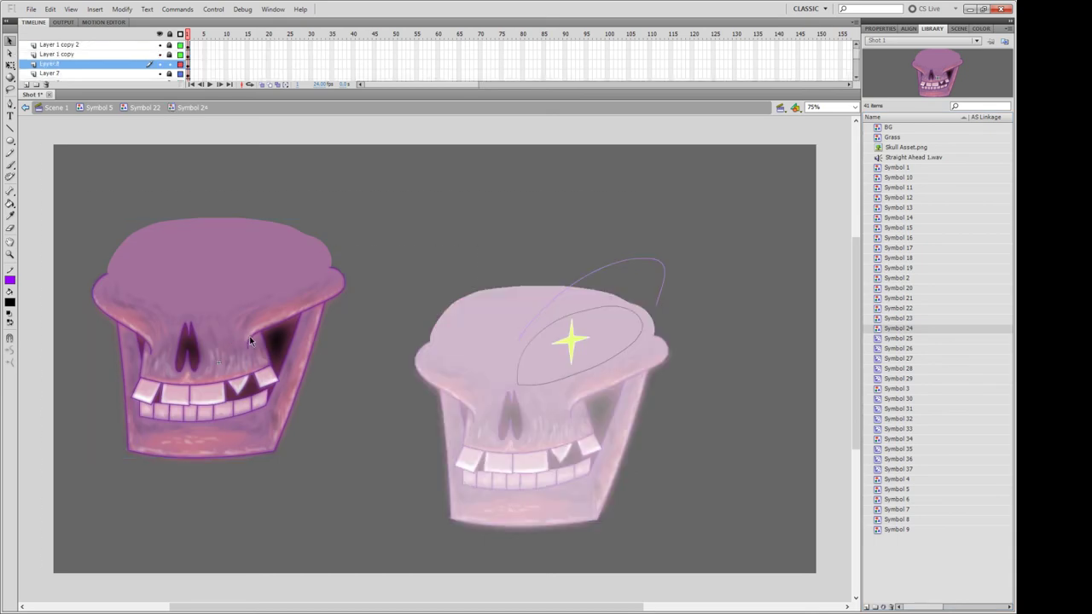
pyautogui.doubleClick(149, 165)
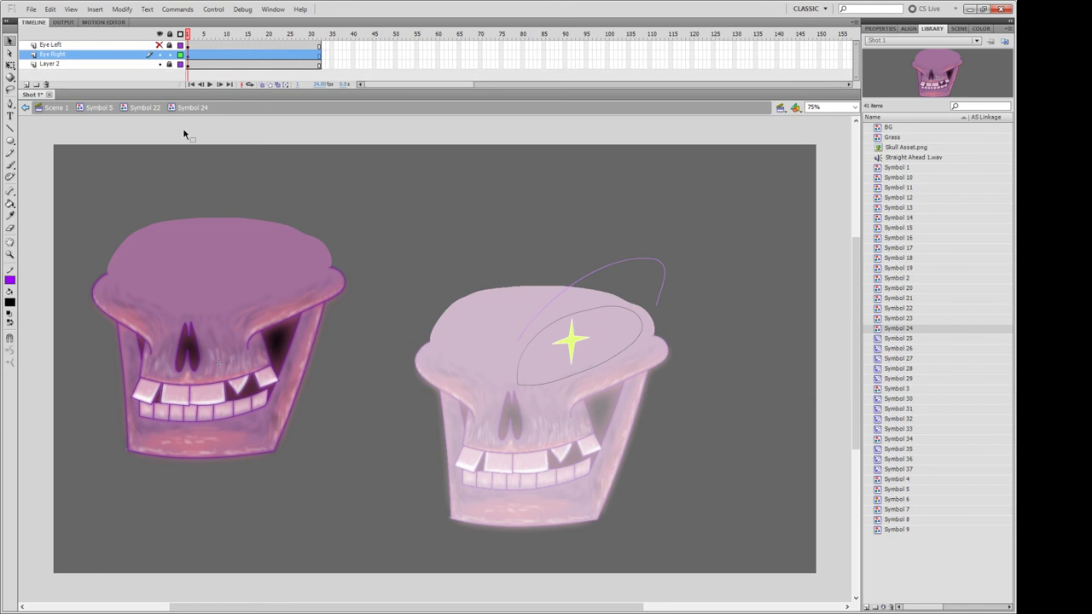
pyautogui.click(158, 64)
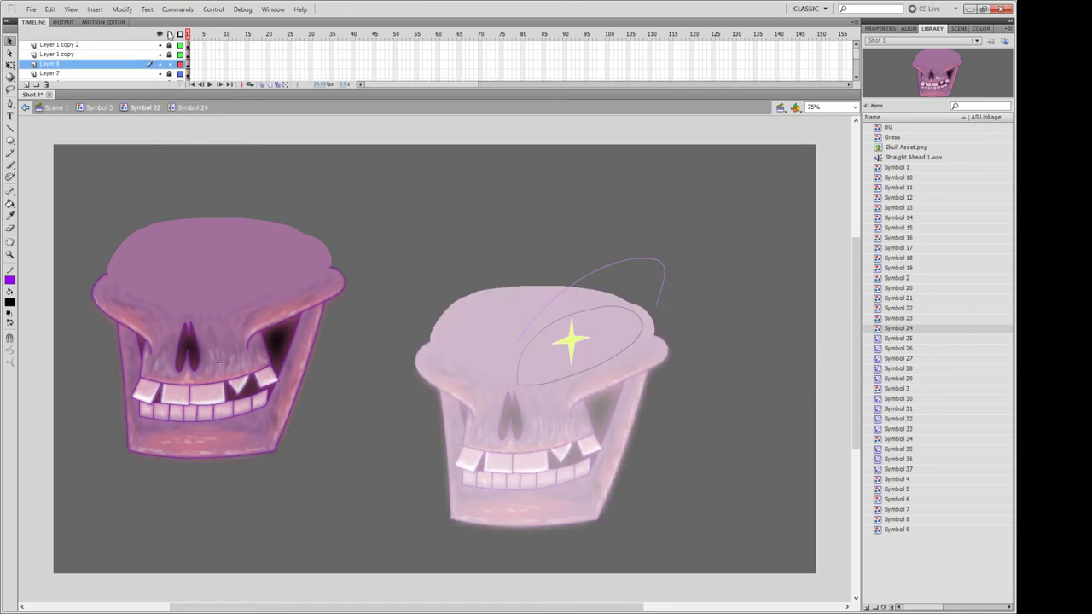
pyautogui.moveTo(159, 44); pyautogui.dragTo(159, 74)
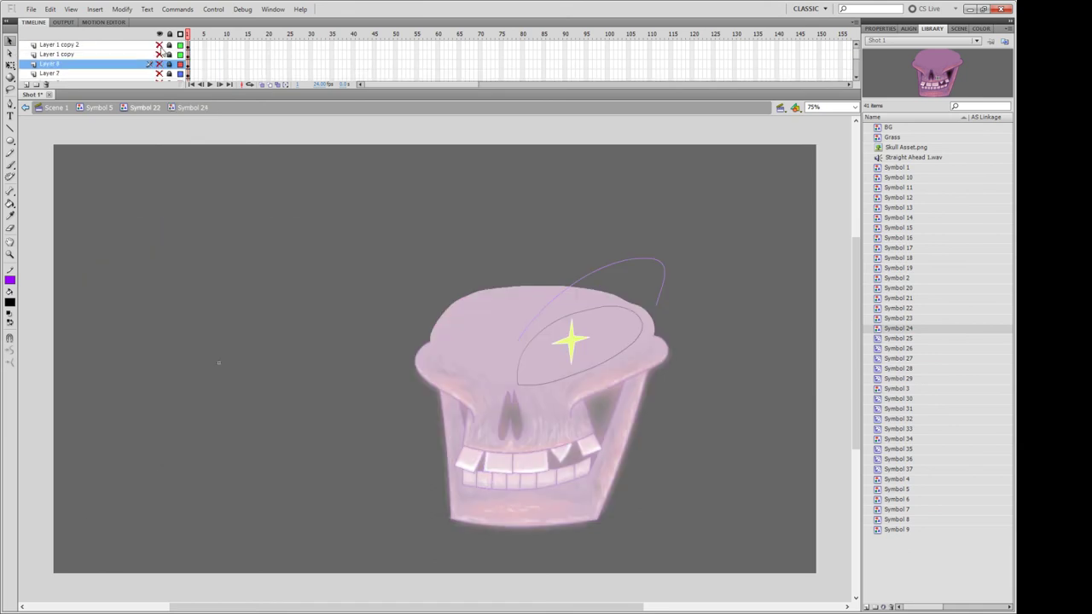
pyautogui.click(169, 45)
pyautogui.click(188, 44)
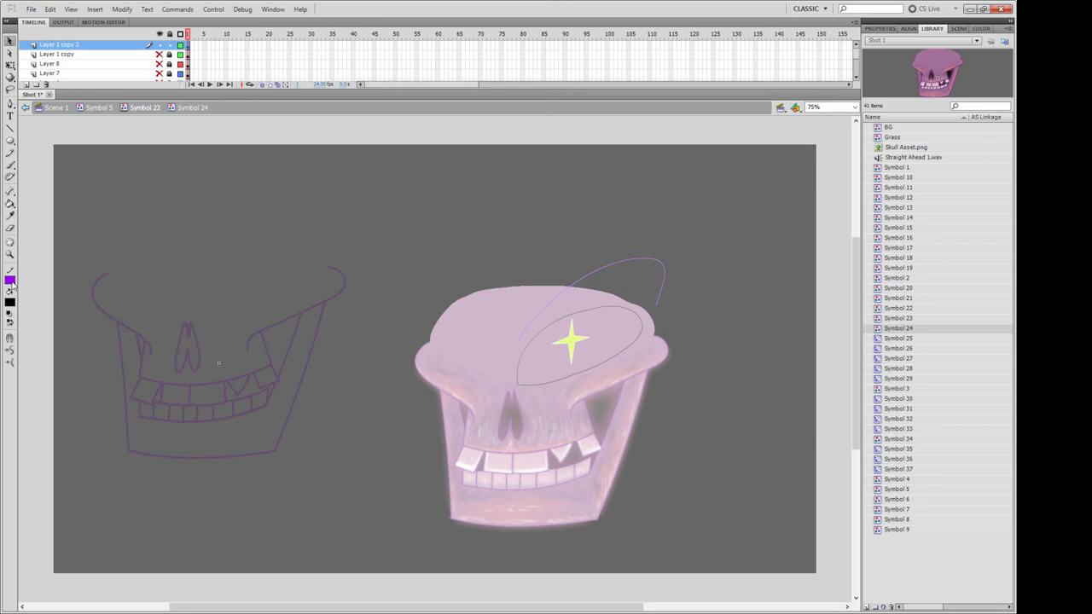
# Eyedropper the skull outline's darker purple and return to the eye layers.
pyautogui.click(10, 215)
pyautogui.click(94, 288)
pyautogui.click(11, 42)
pyautogui.doubleClick(173, 170)
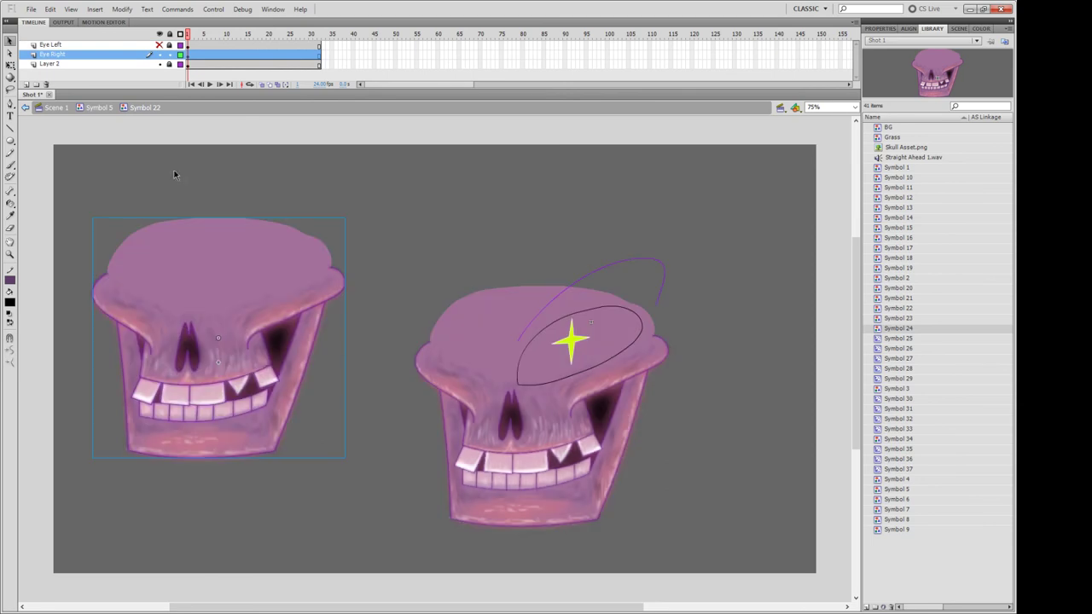
pyautogui.click(521, 373)
# Ink the right eyebrow stroke darker purple on frames 1, 5, 10 and about 13.
pyautogui.doubleClick(520, 373)
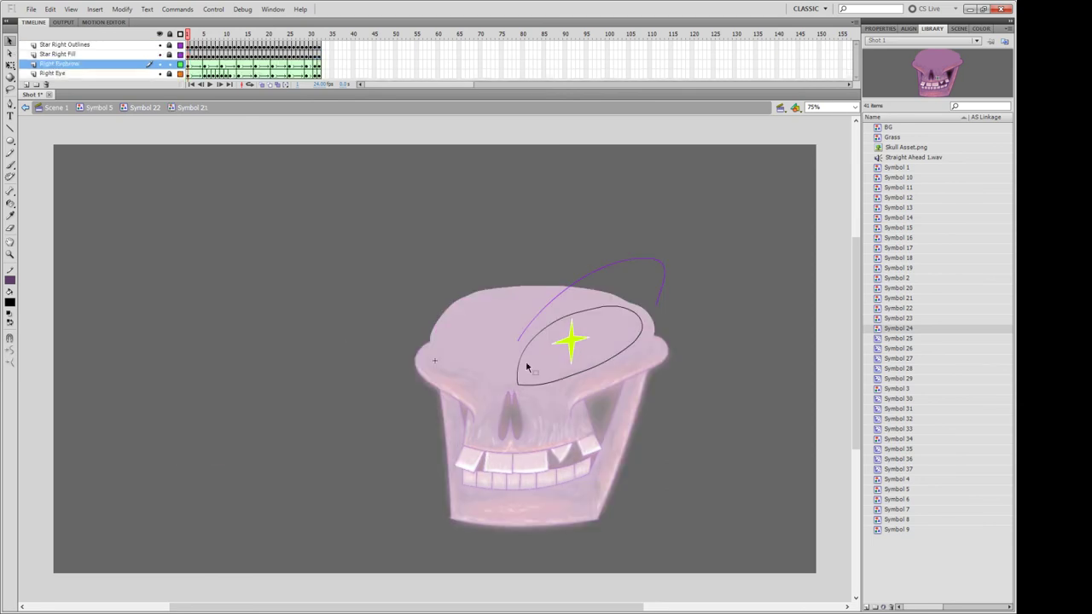
pyautogui.click(541, 316)
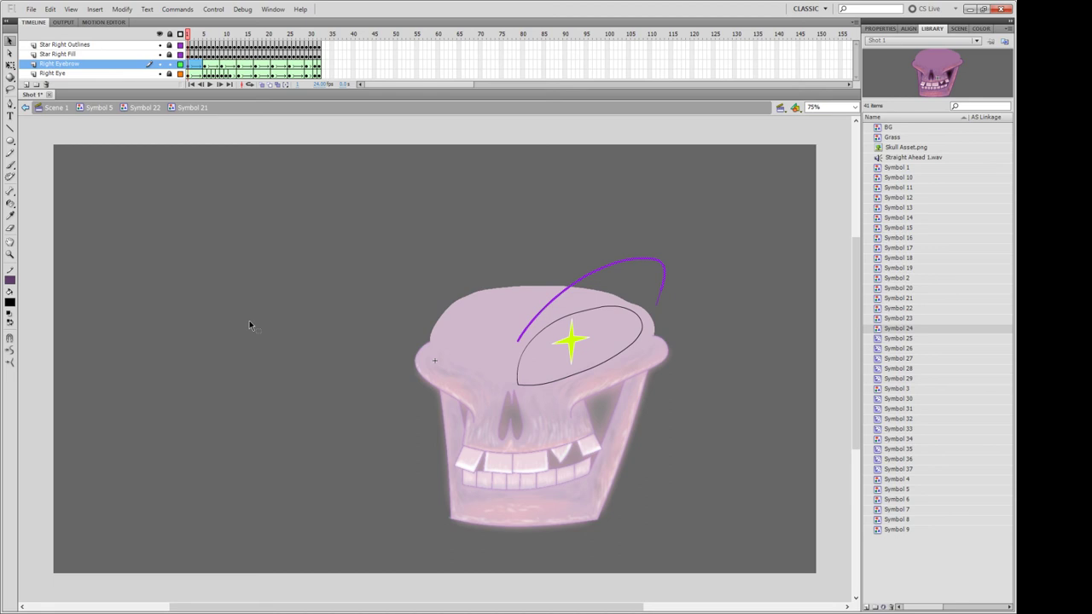
pyautogui.click(11, 203)
pyautogui.click(541, 315)
pyautogui.click(205, 65)
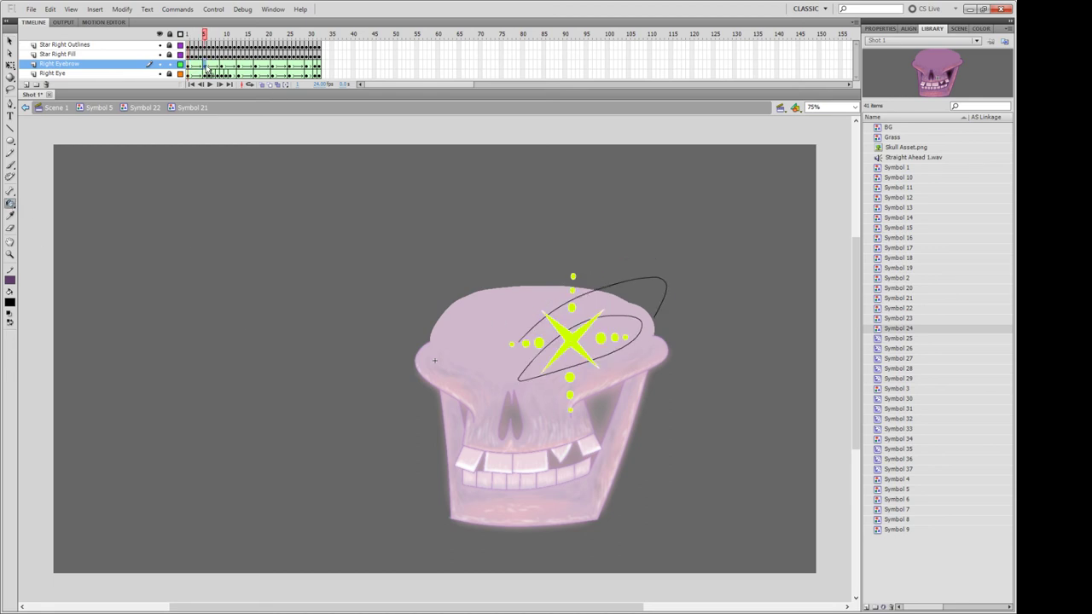
pyautogui.click(560, 300)
pyautogui.click(225, 65)
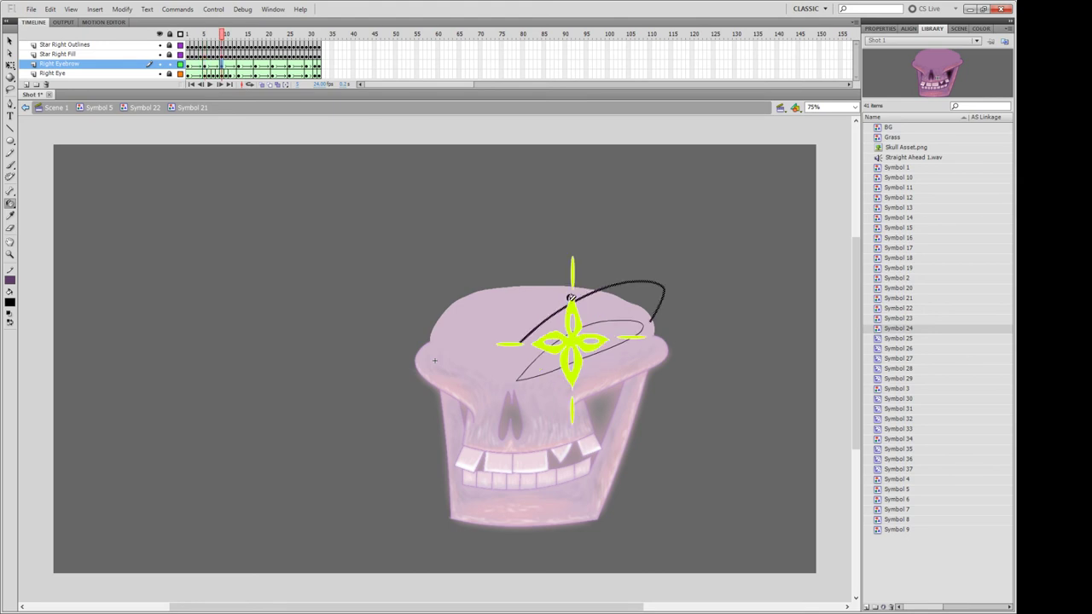
pyautogui.click(564, 304)
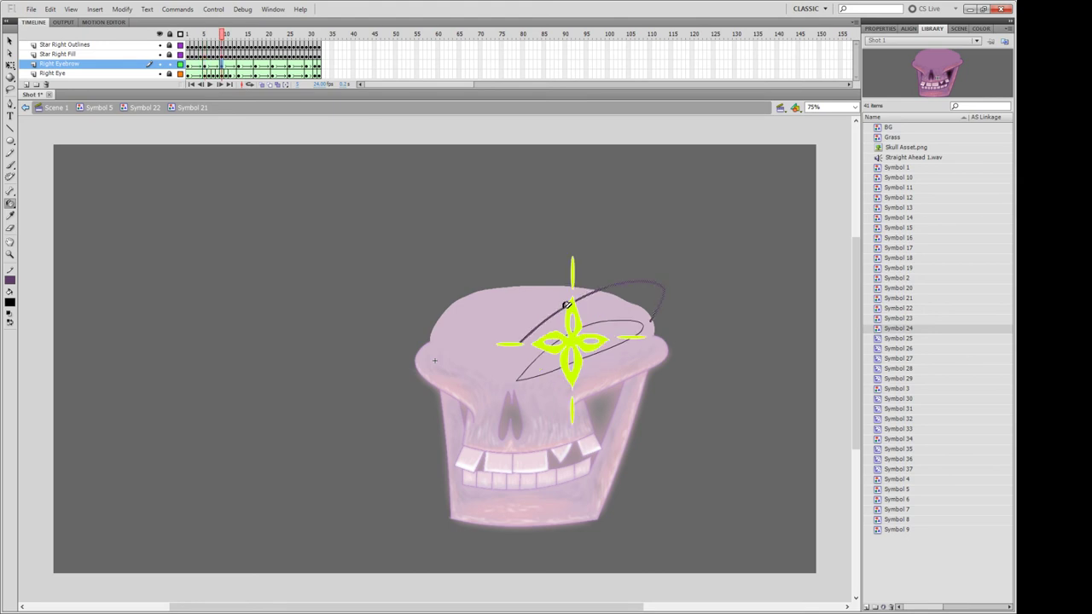
pyautogui.click(239, 66)
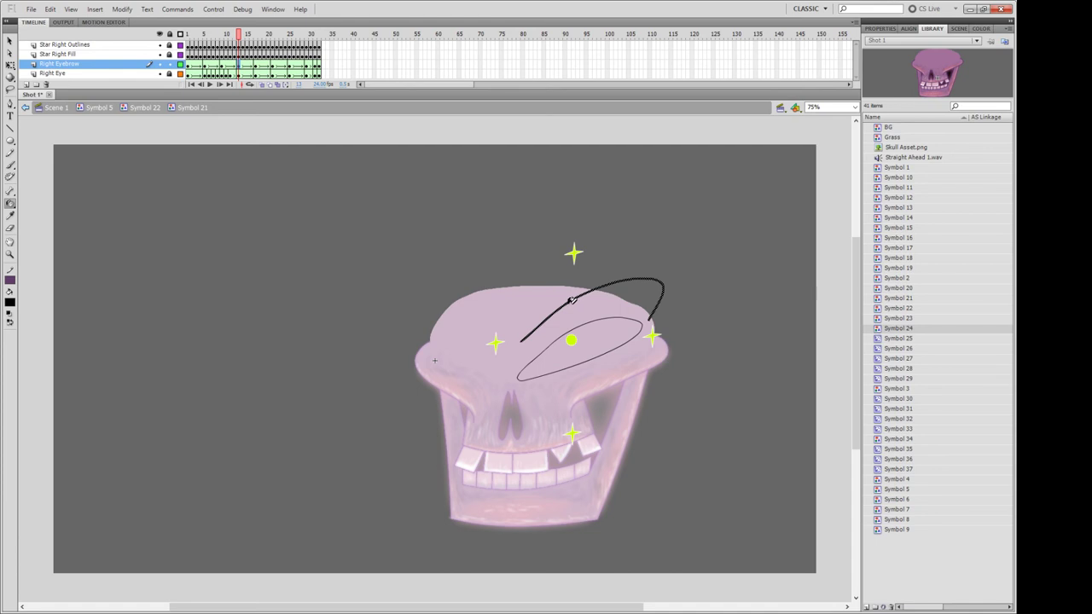
pyautogui.click(570, 300)
# Ink the eyebrow purple on frames 18 through 32, then lock the Right Eyebrow layer.
pyautogui.click(255, 65)
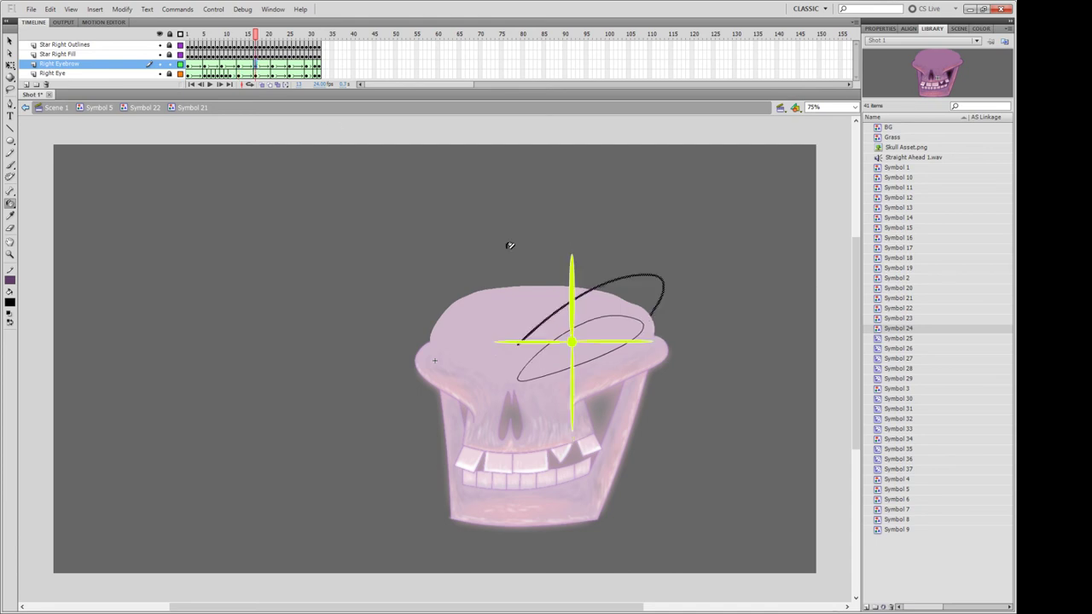
pyautogui.click(560, 304)
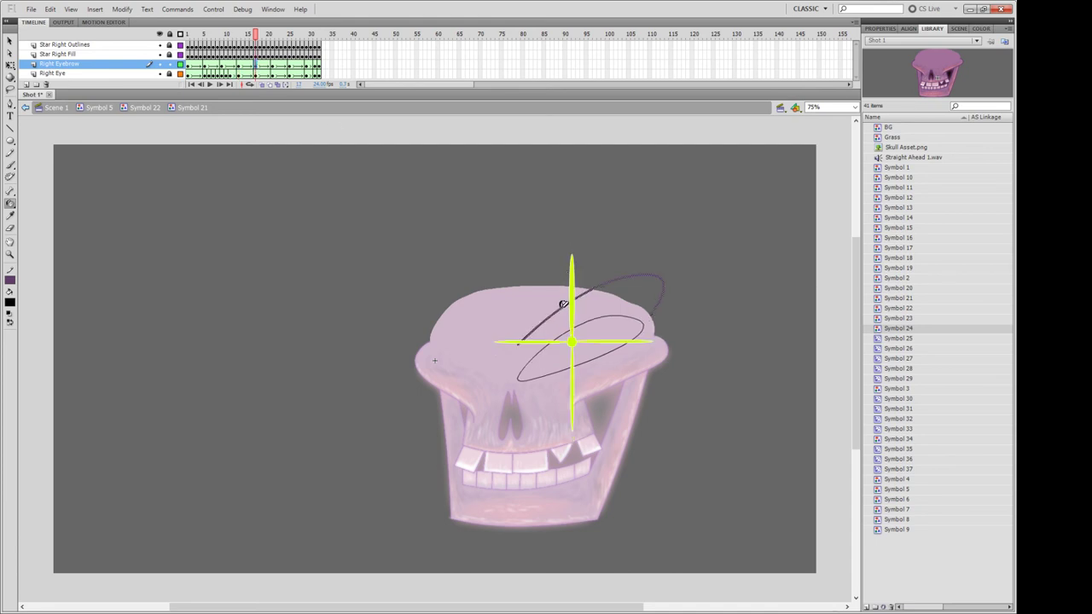
pyautogui.click(272, 67)
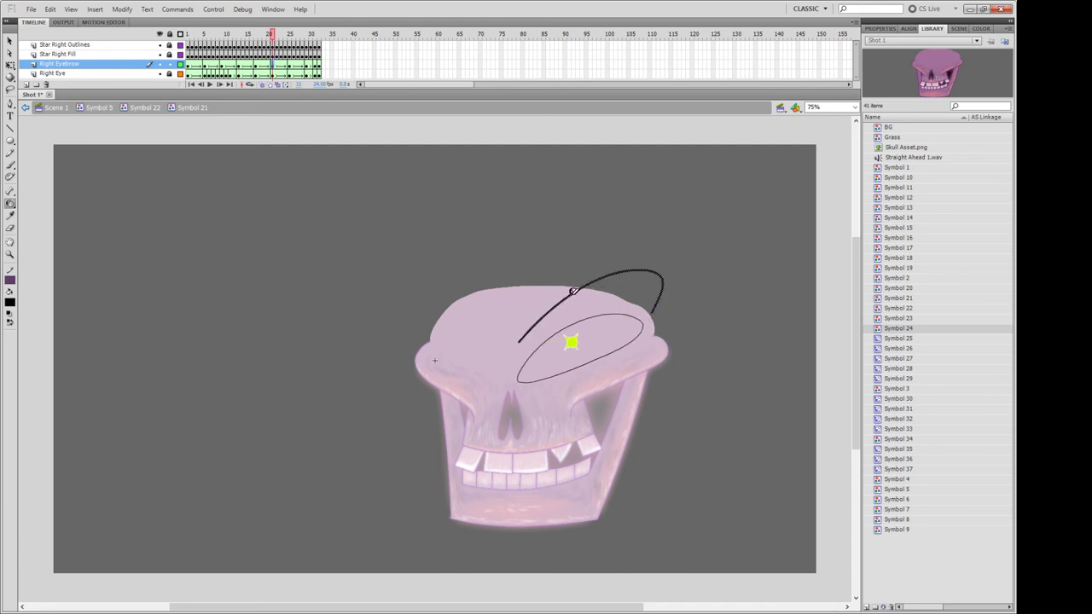
pyautogui.click(572, 291)
pyautogui.click(289, 67)
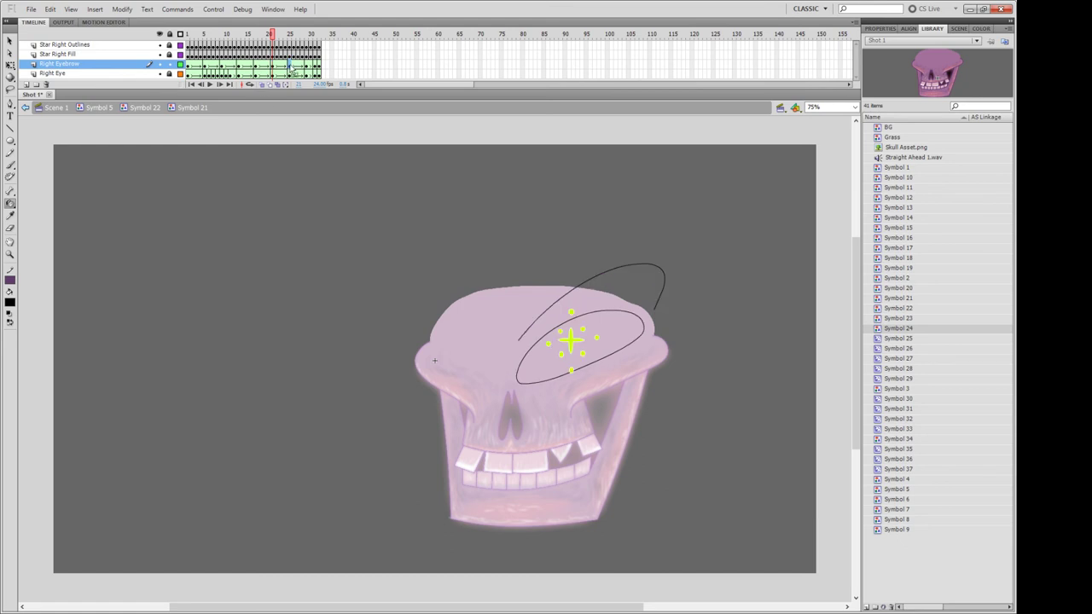
pyautogui.click(574, 290)
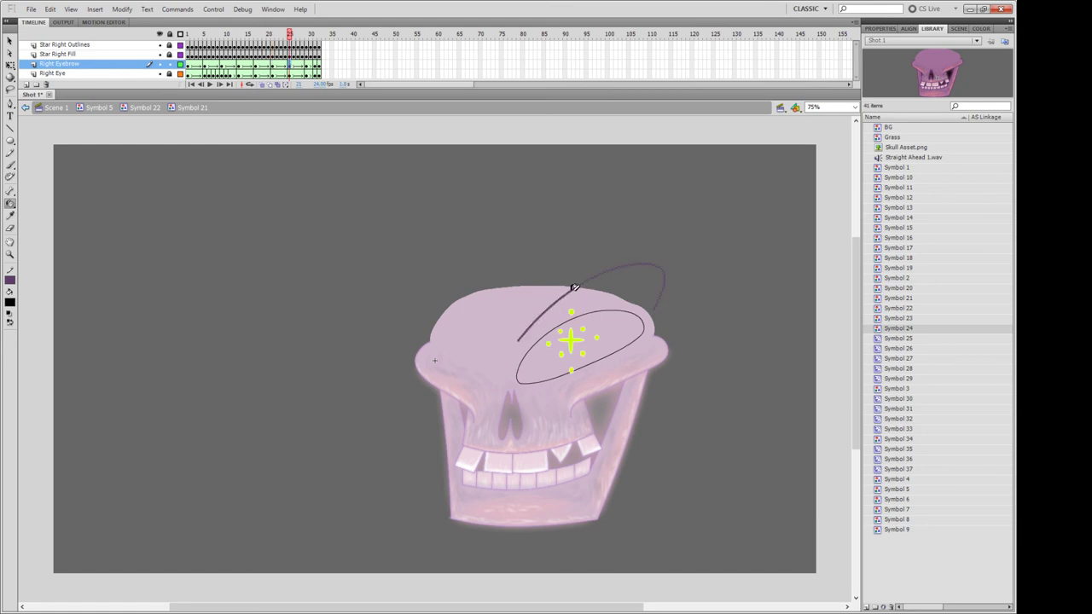
pyautogui.click(308, 69)
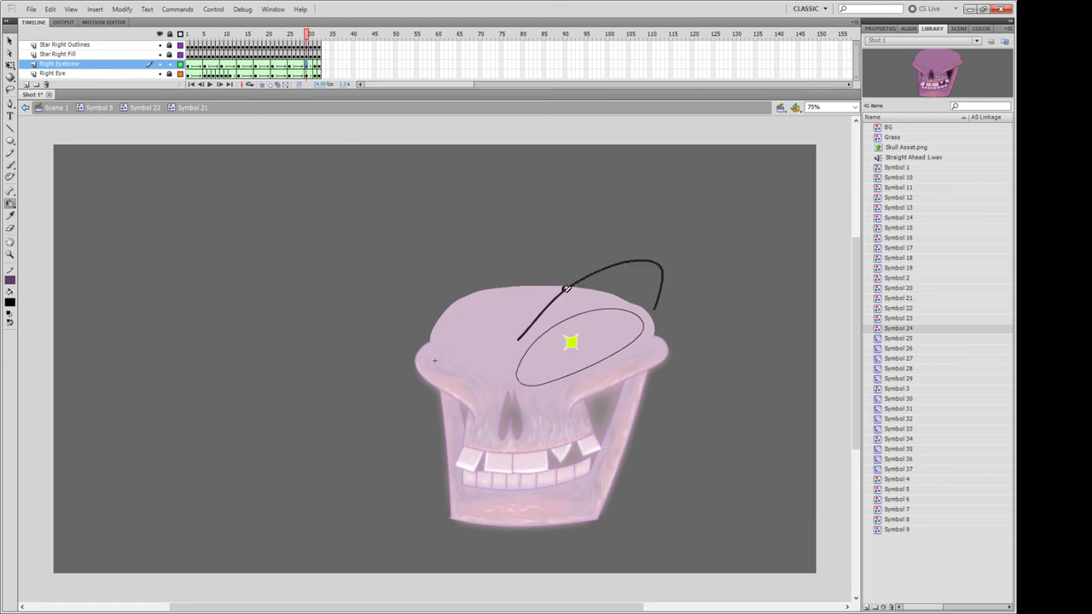
pyautogui.click(317, 71)
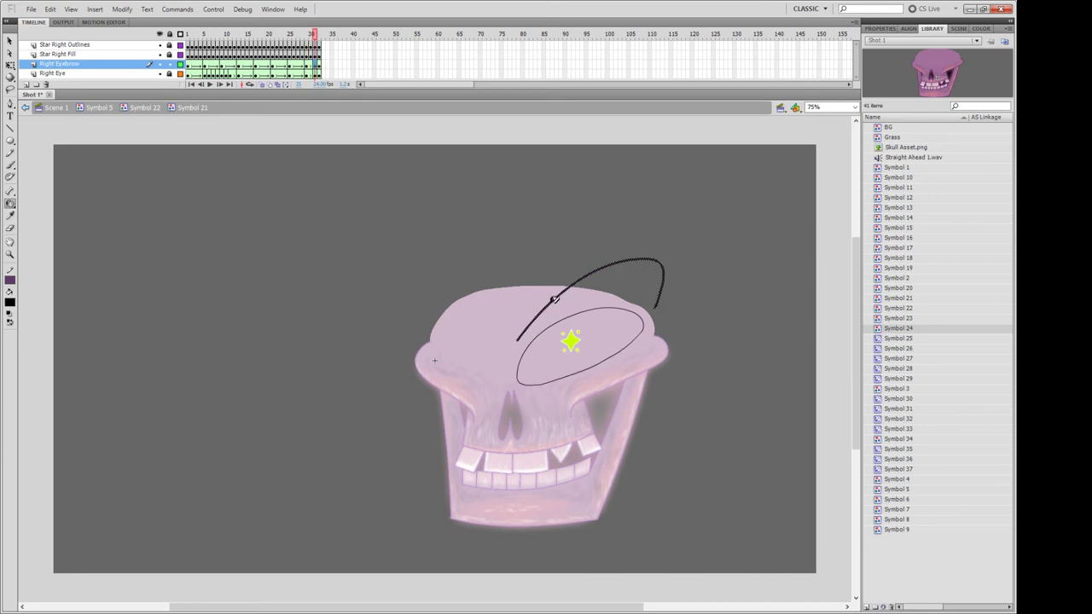
pyautogui.click(554, 304)
pyautogui.click(318, 71)
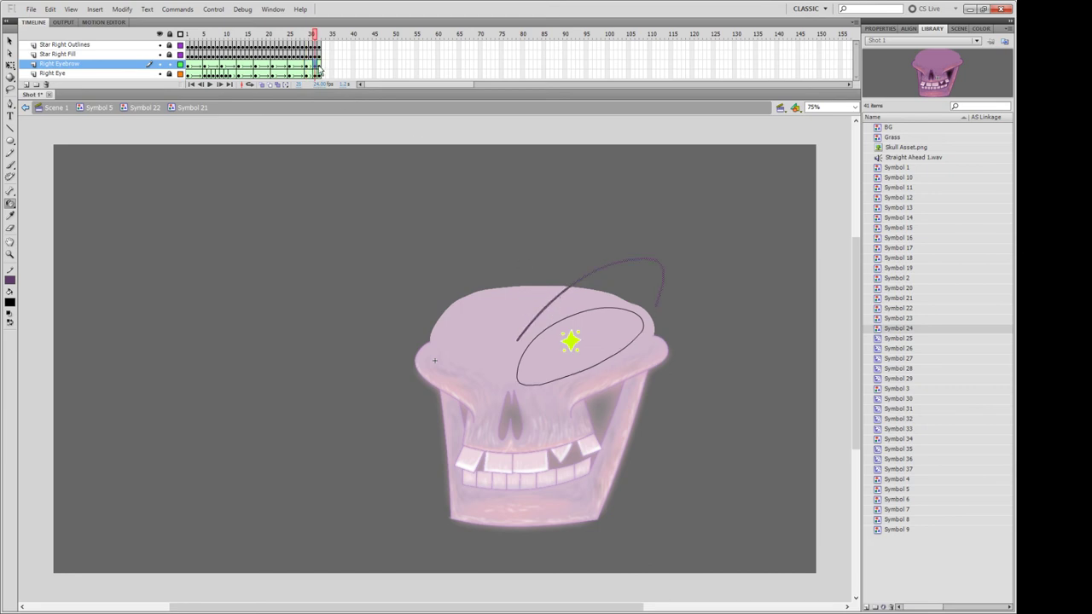
pyautogui.click(563, 293)
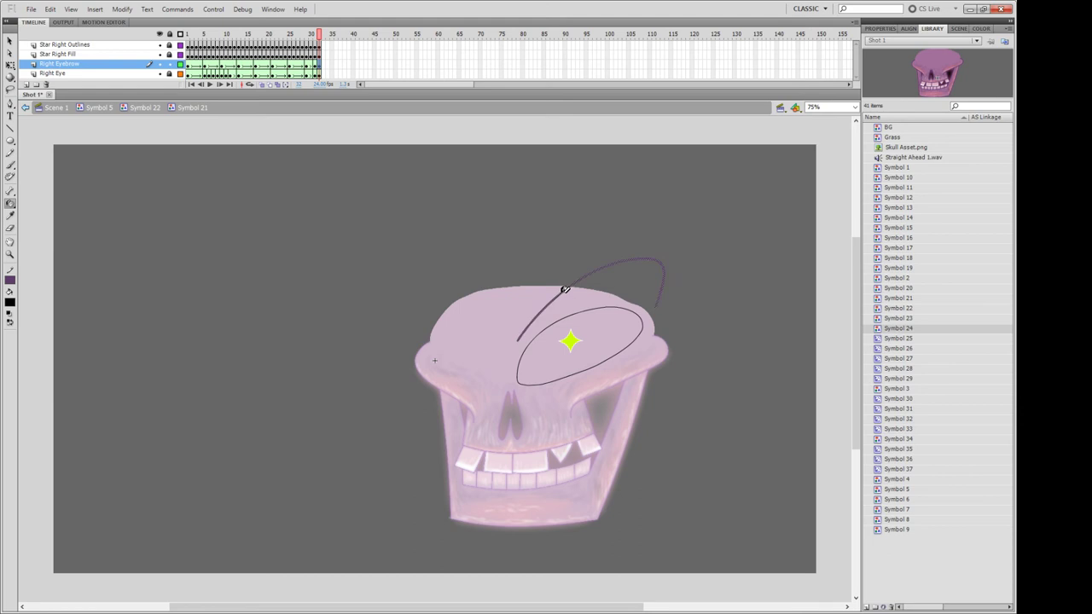
pyautogui.press('v')
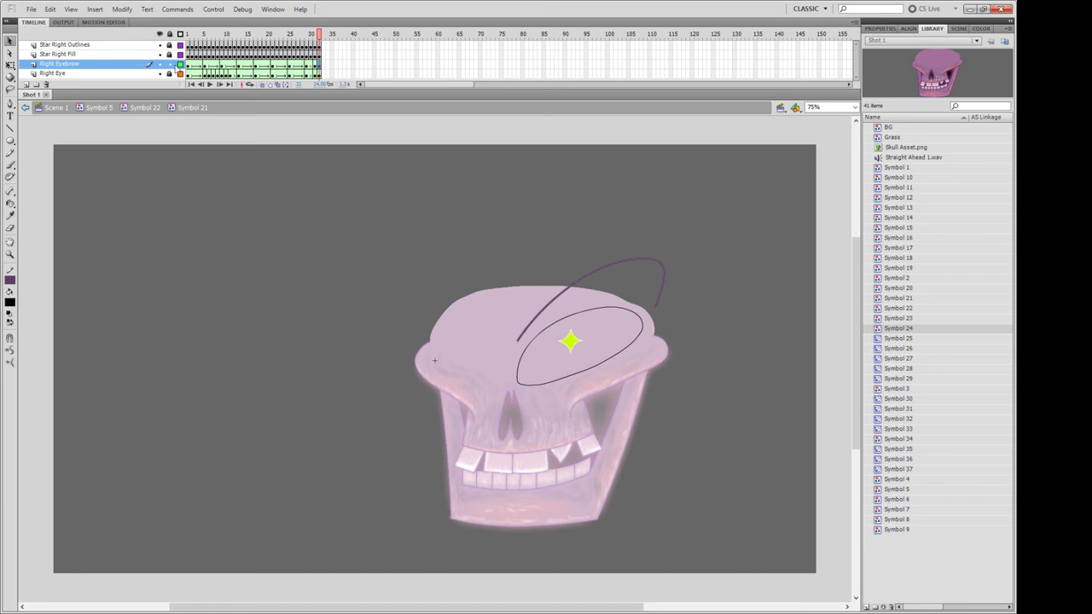
pyautogui.click(169, 64)
# Ink the Right Eye outline on frame 1, then bend its lower arc around frames 6-7.
pyautogui.click(189, 74)
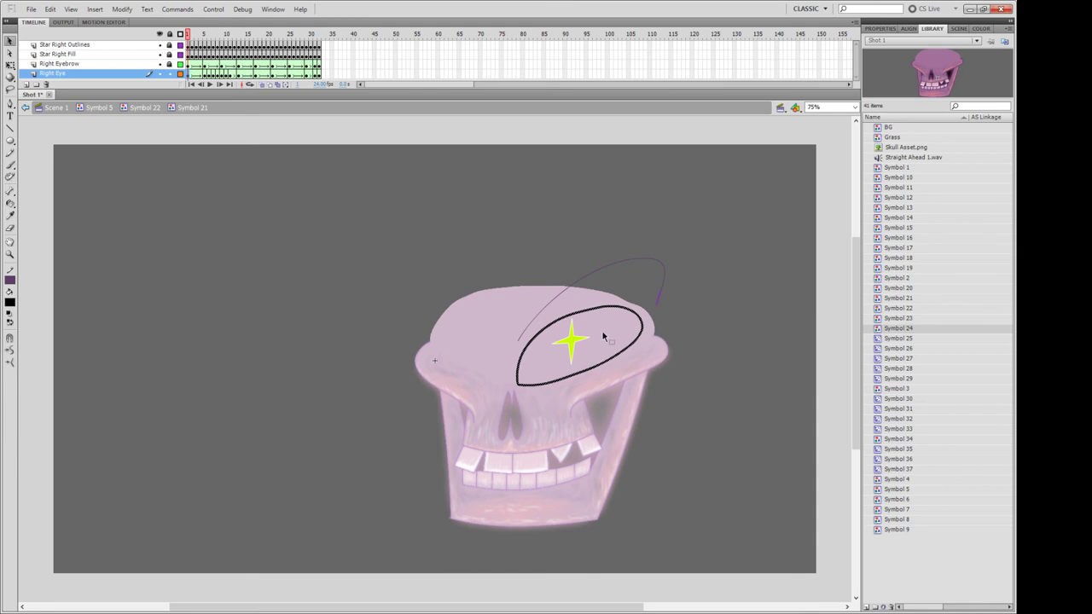
pyautogui.click(10, 203)
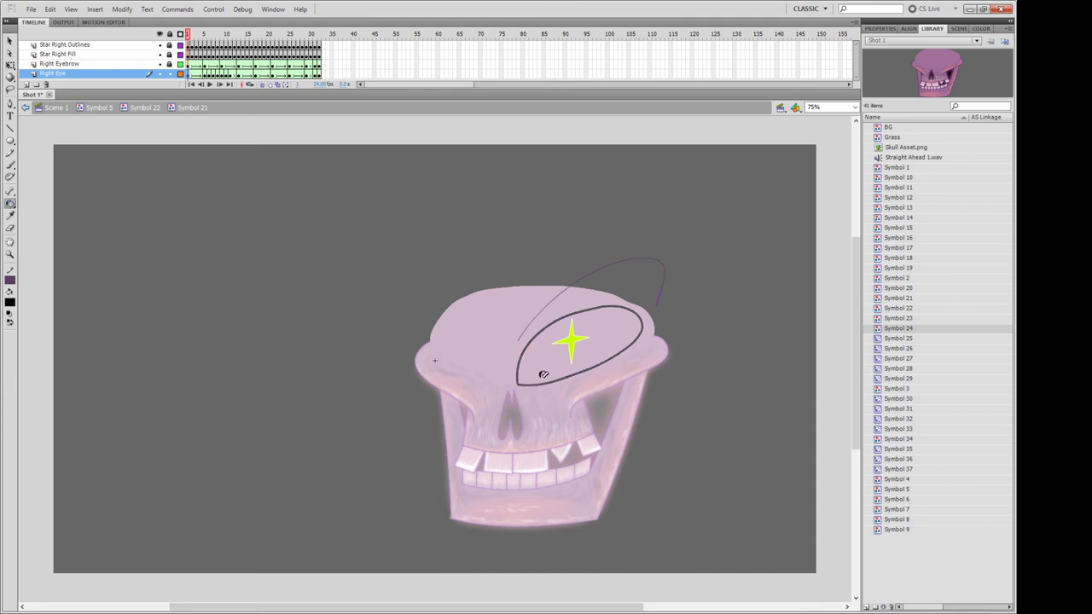
pyautogui.click(542, 372)
pyautogui.press('.')
pyautogui.press('.')
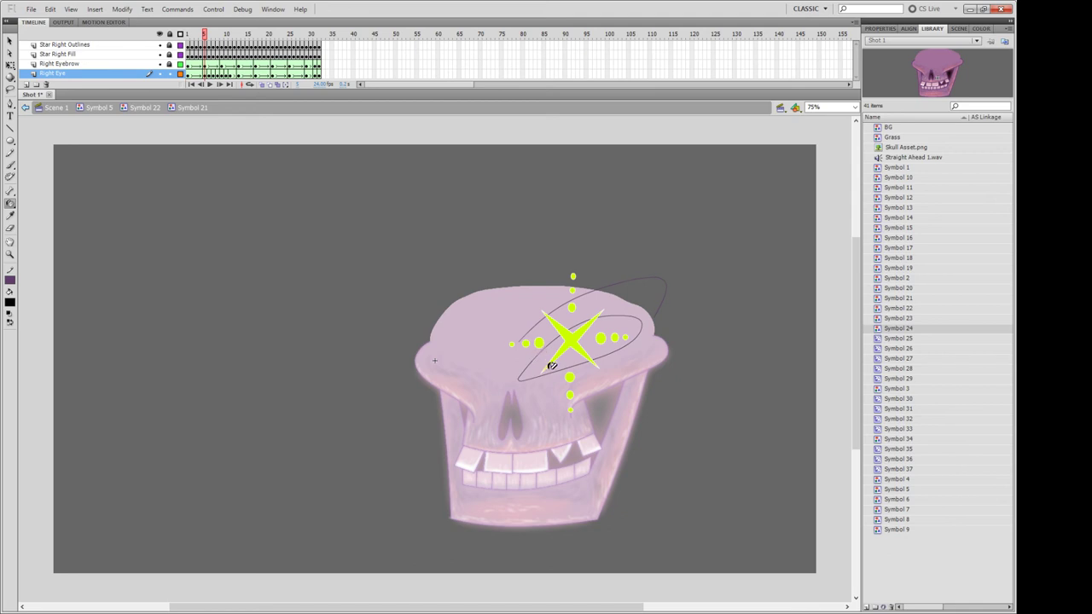
pyautogui.press('.')
pyautogui.press('.')
pyautogui.press(',')
pyautogui.press('.')
pyautogui.press(',')
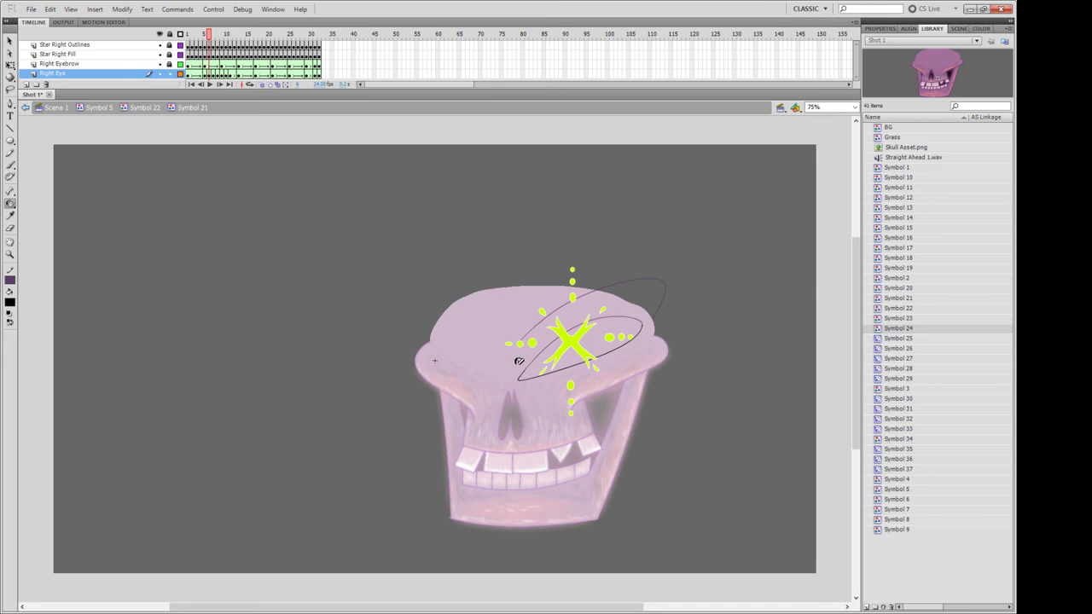
pyautogui.click(522, 361)
pyautogui.moveTo(522, 361); pyautogui.dragTo(529, 364)
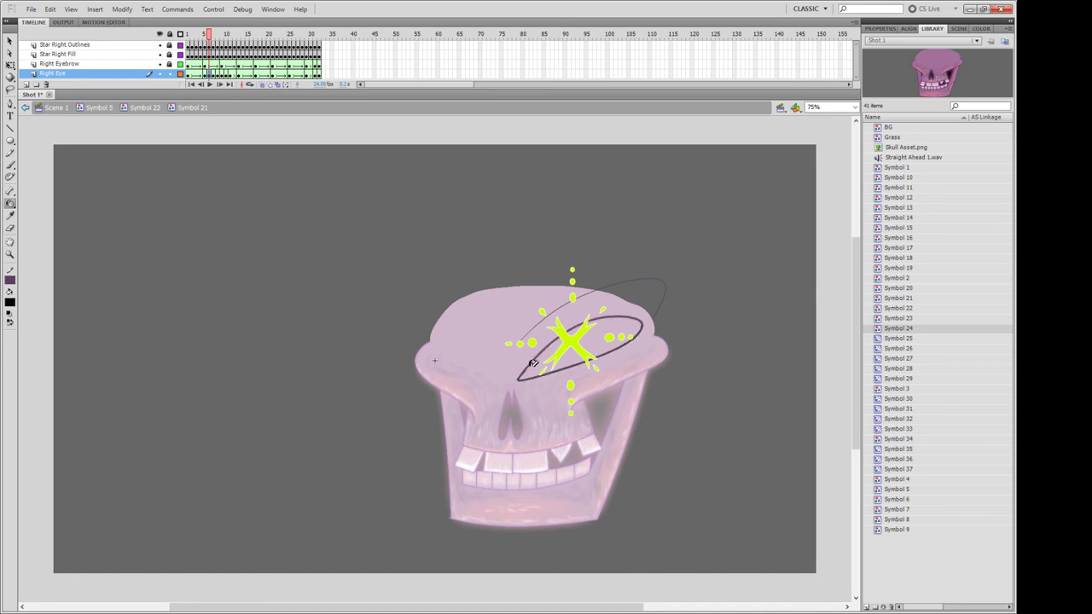
# Restyle the eye outline on frame 11 and advance through the star frames to frame 17.
pyautogui.press('.')
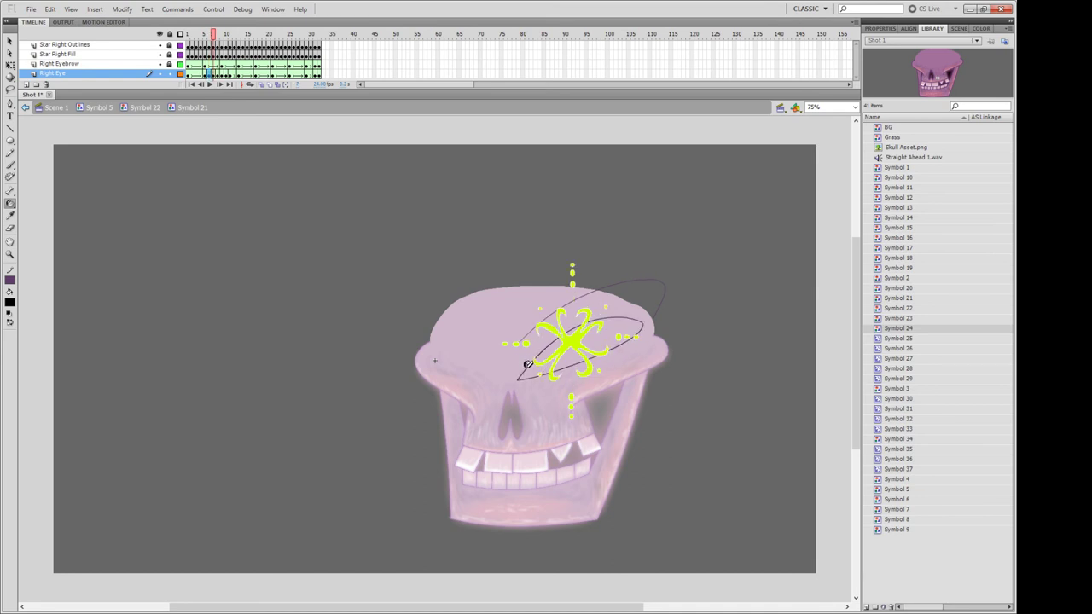
pyautogui.press('.')
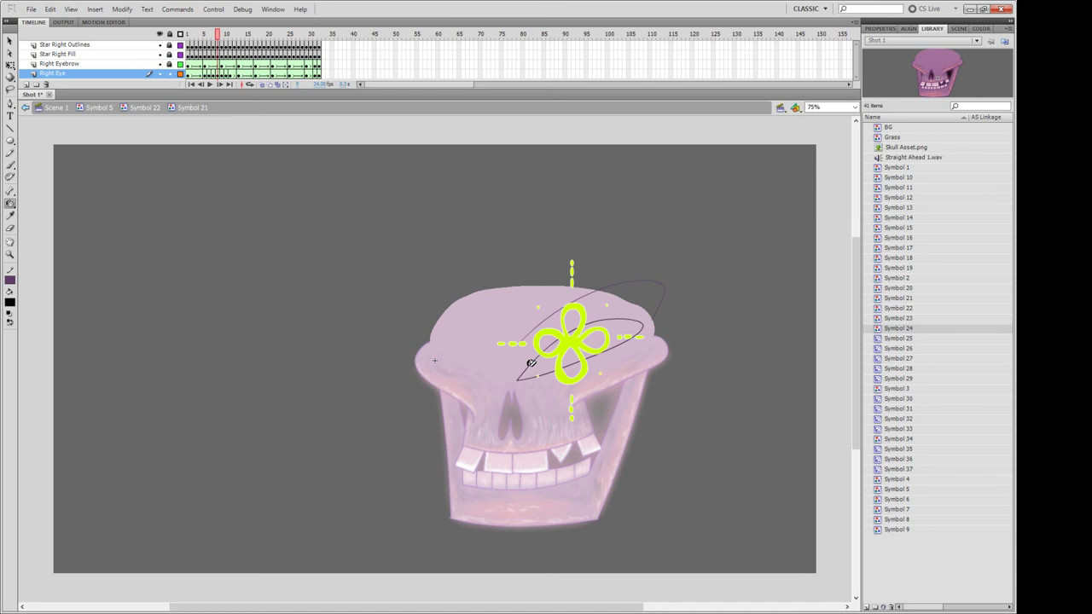
pyautogui.press('.')
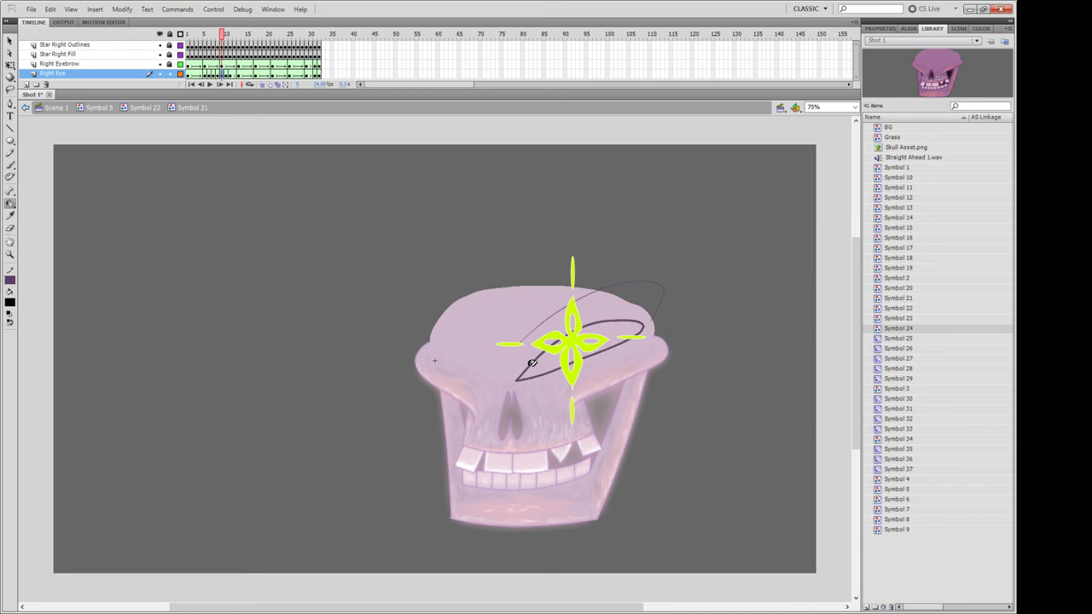
pyautogui.press(',')
pyautogui.press(',')
pyautogui.press(',')
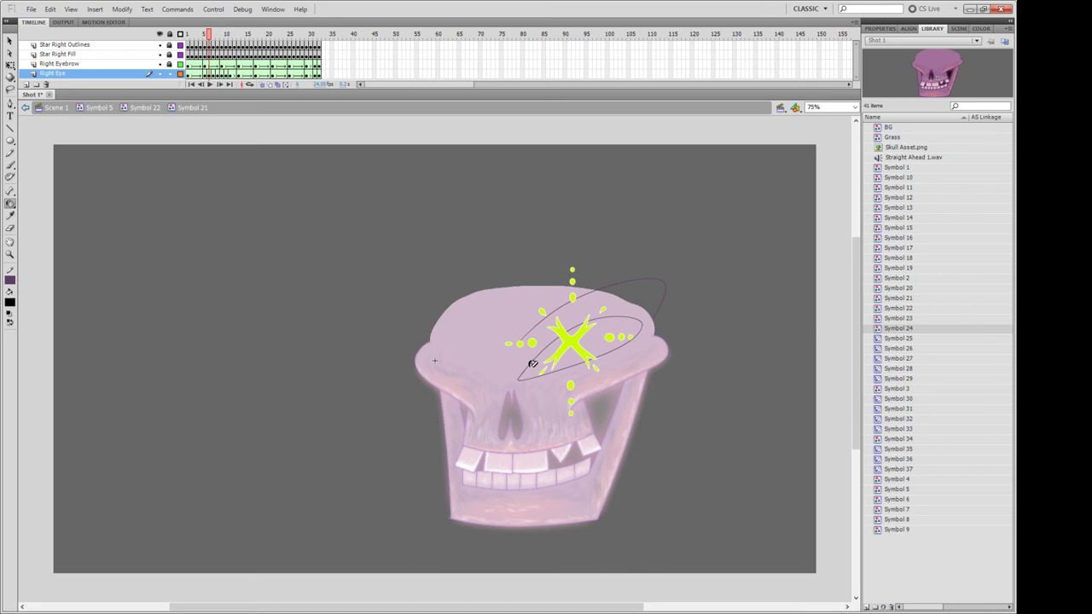
pyautogui.press('.')
pyautogui.press('.')
pyautogui.press('.')
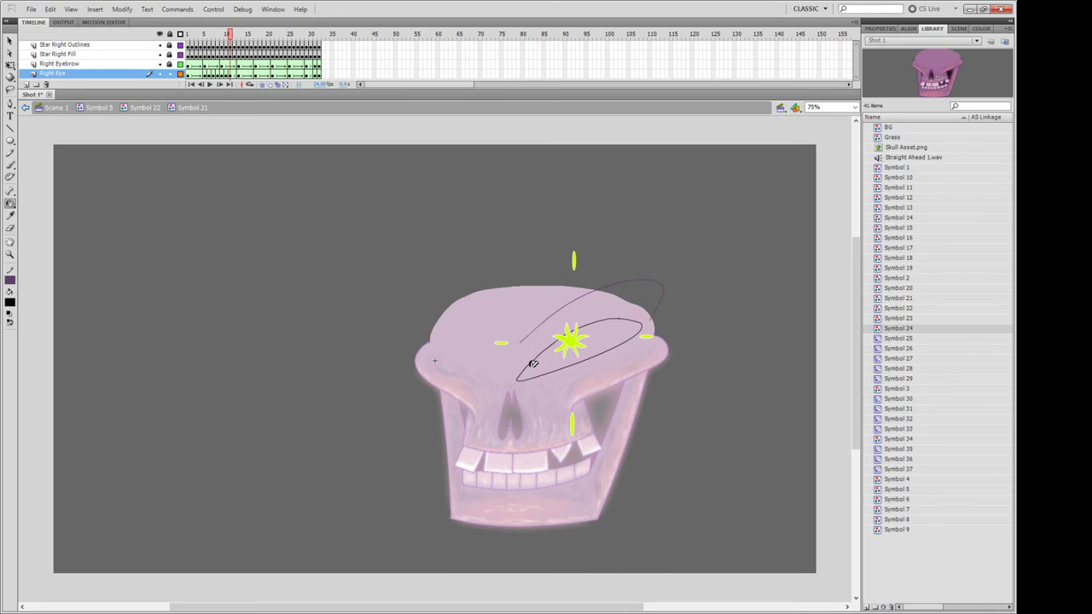
pyautogui.press(',')
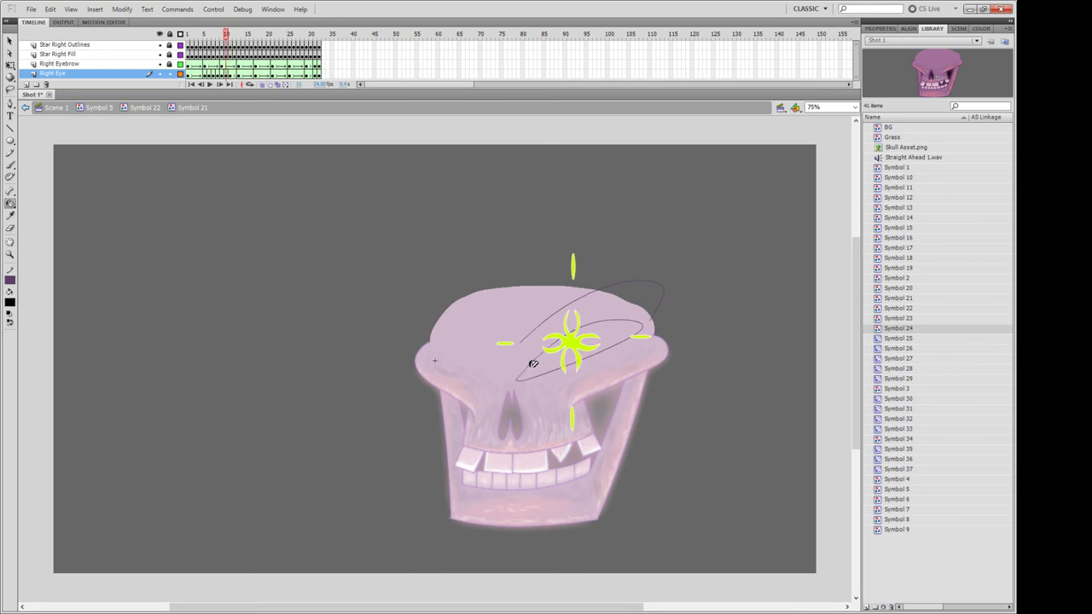
pyautogui.press('.')
pyautogui.press('.')
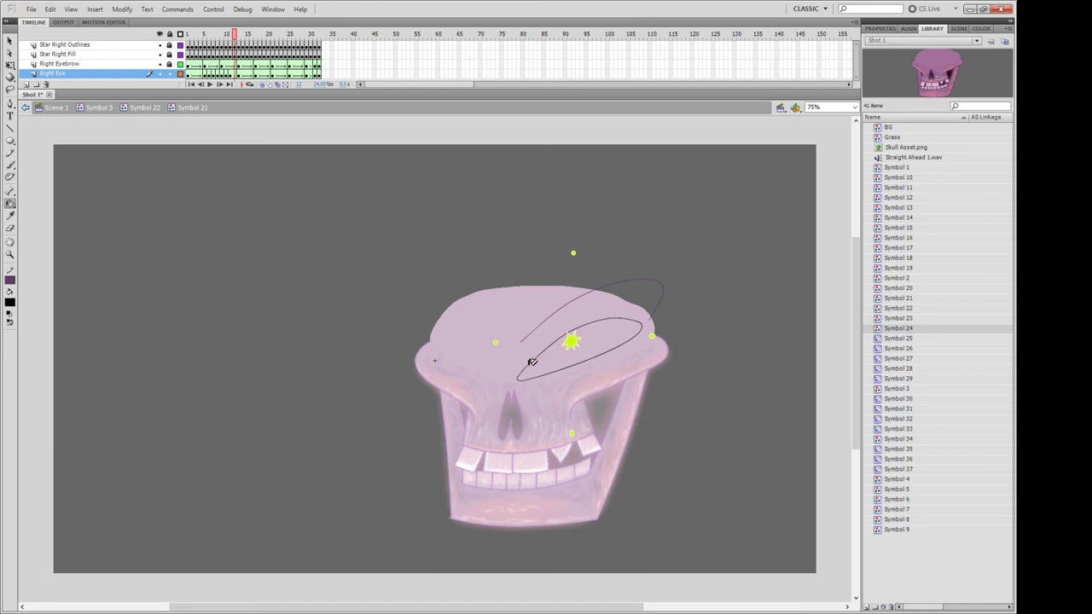
pyautogui.press(',')
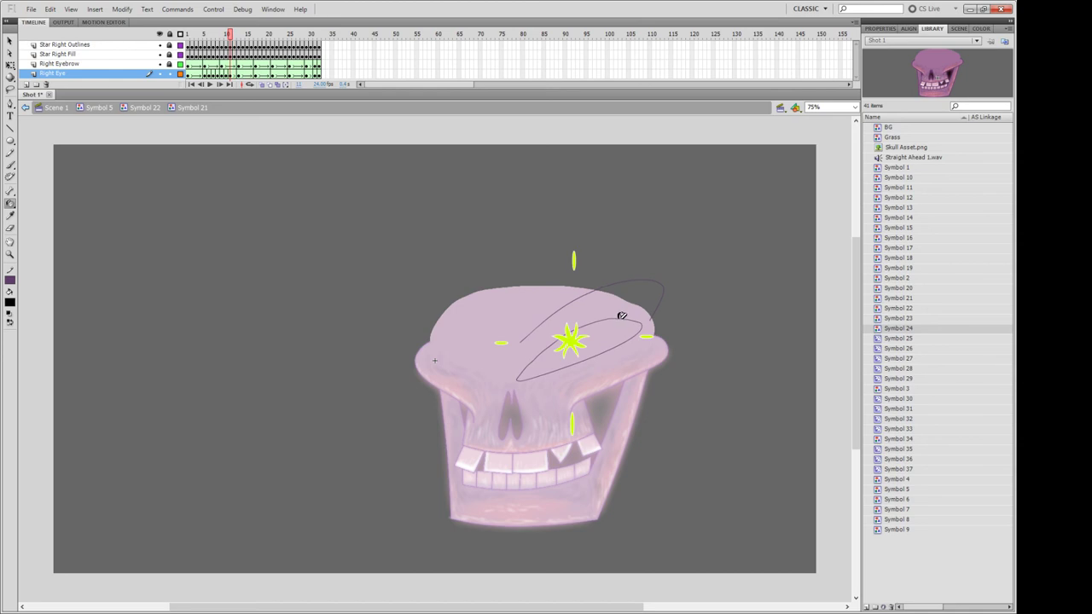
pyautogui.click(618, 318)
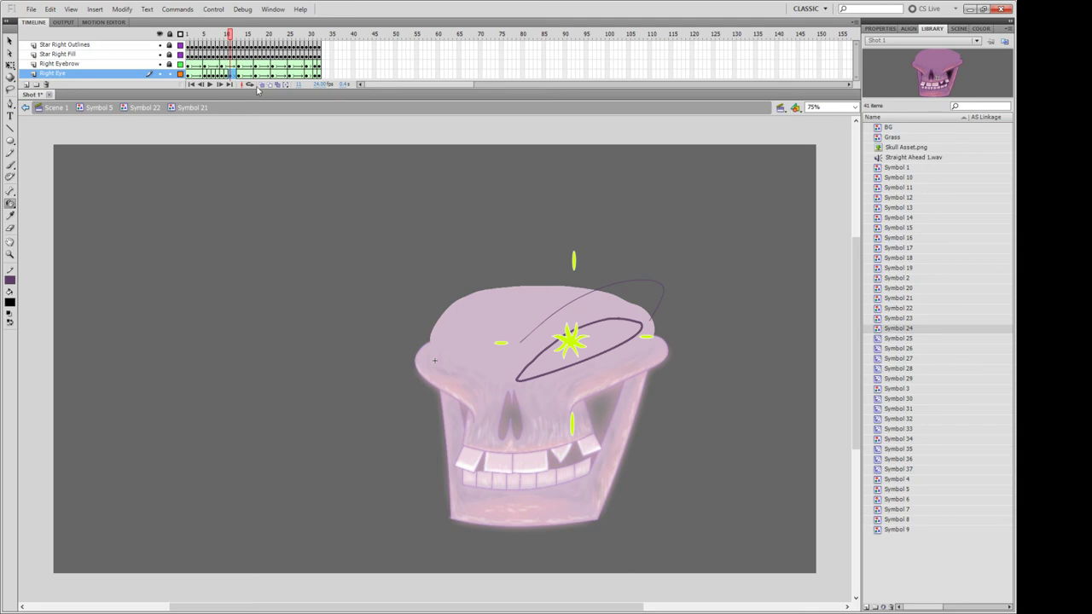
pyautogui.press('.')
pyautogui.press('.')
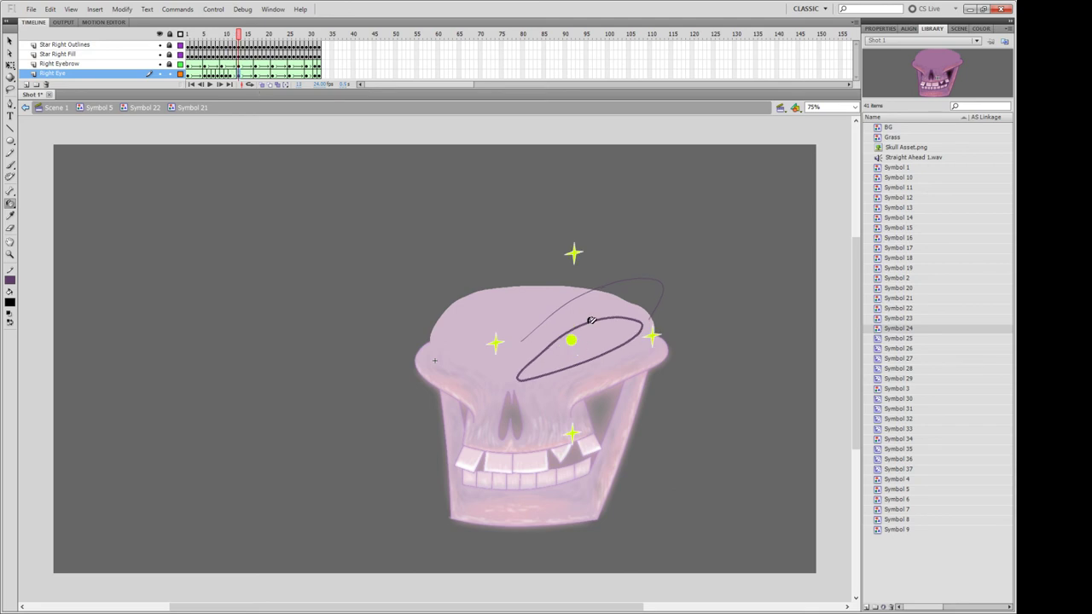
pyautogui.press('.')
pyautogui.press('.')
pyautogui.press('.')
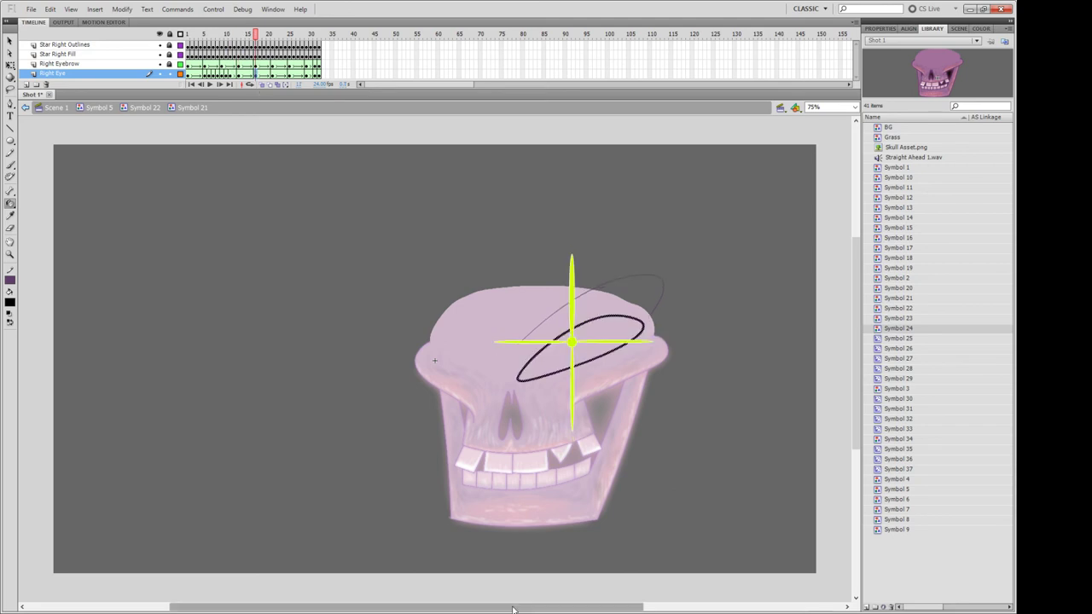
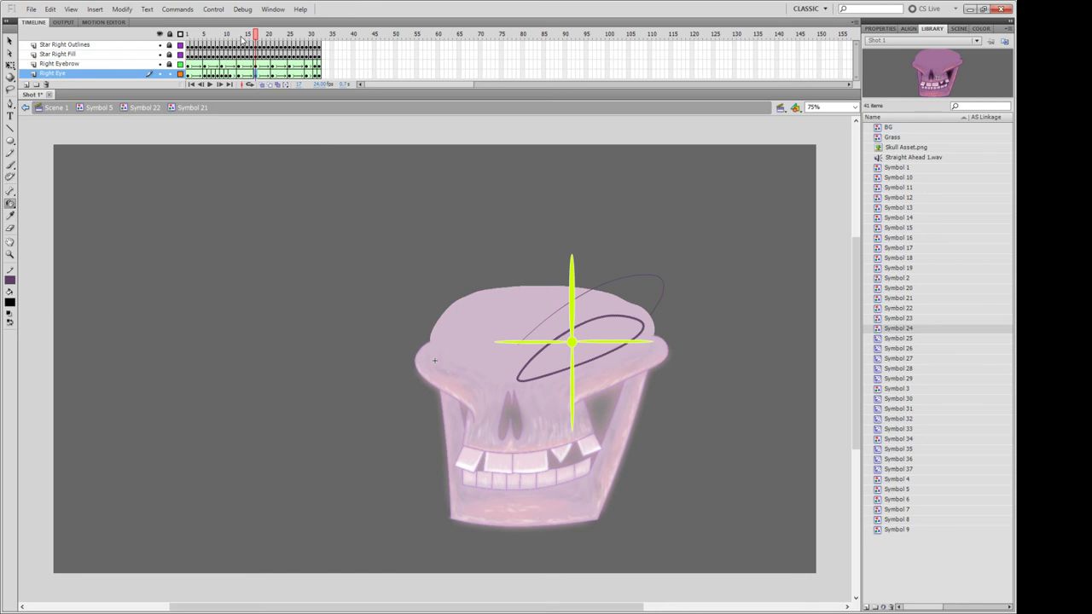
# Preview the star eye animation across frames 21–32, then save the Shot 1 document.
pyautogui.click(271, 35)
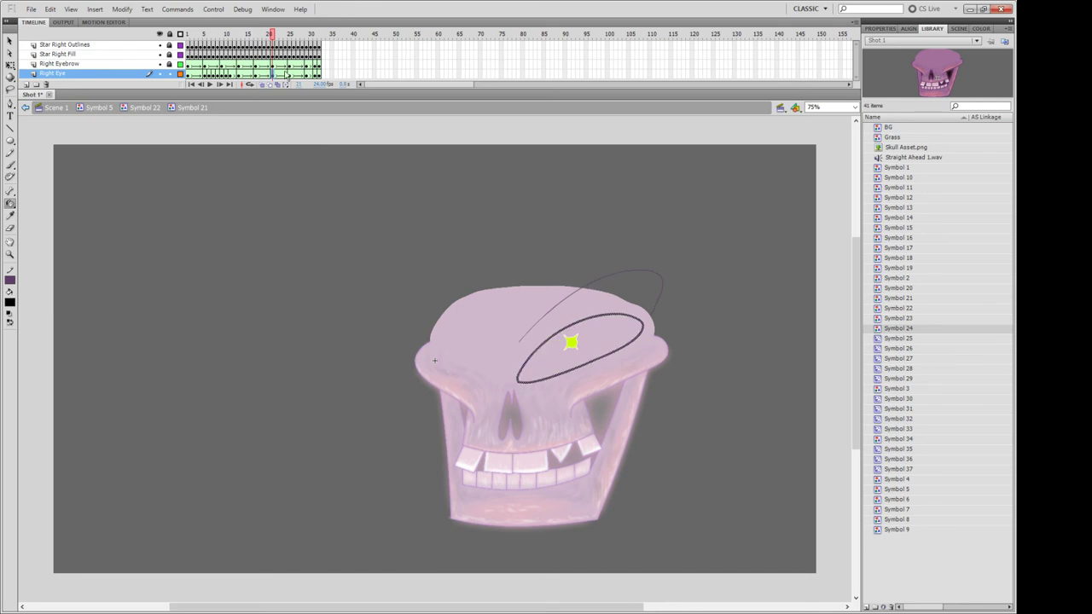
pyautogui.click(288, 74)
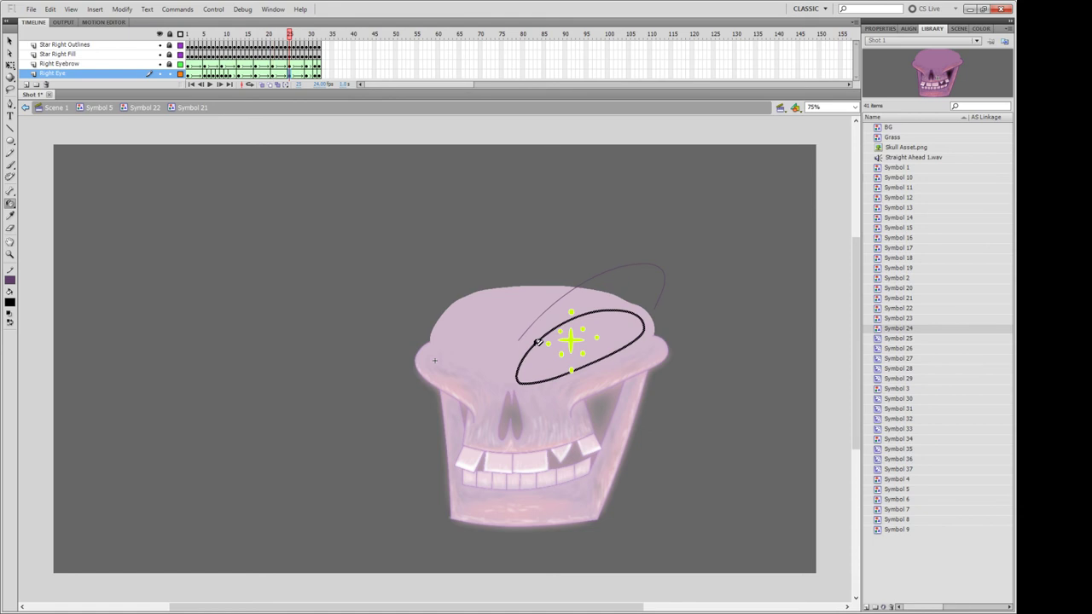
pyautogui.click(307, 75)
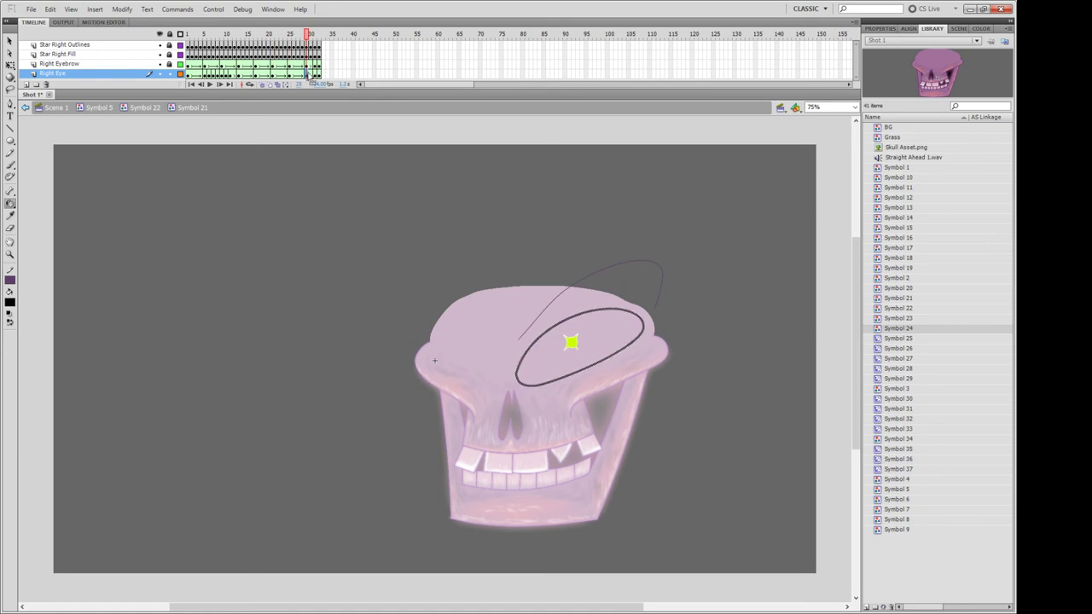
pyautogui.click(313, 74)
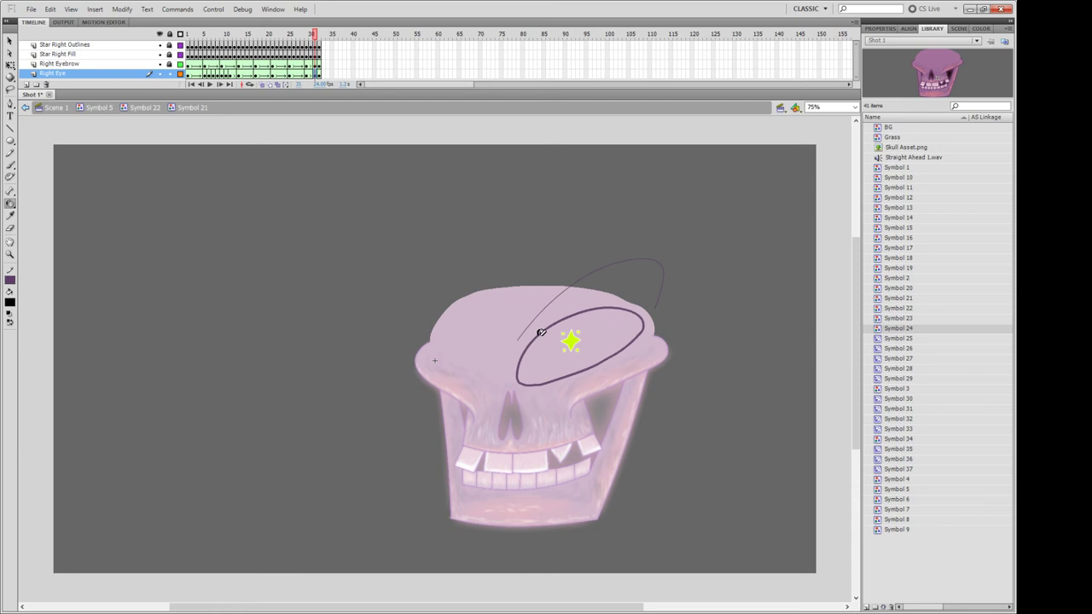
pyautogui.press('.')
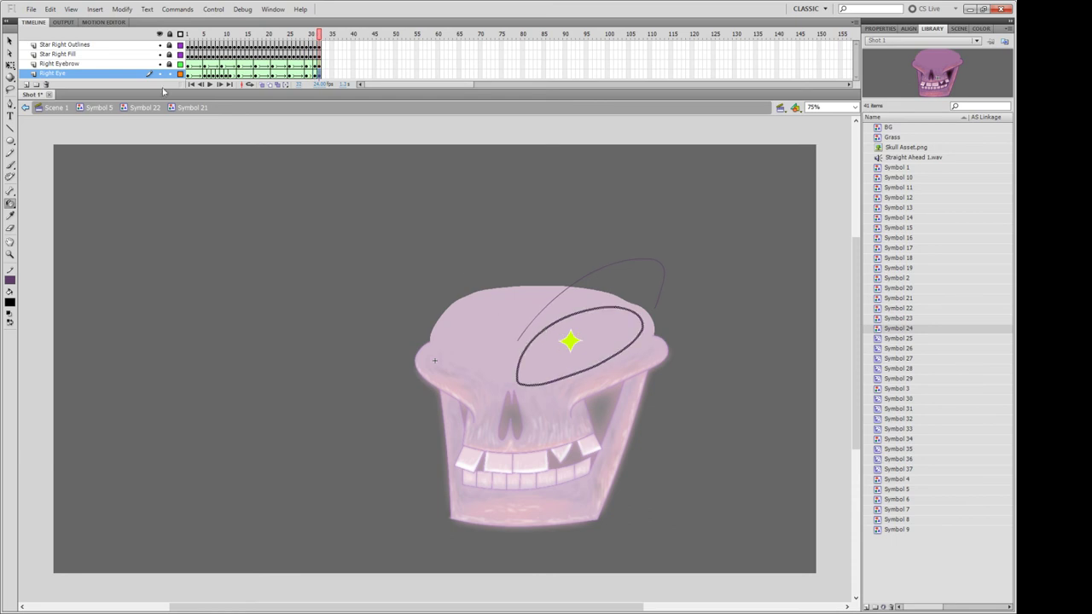
pyautogui.press('v')
pyautogui.hotkey('ctrl', 's')
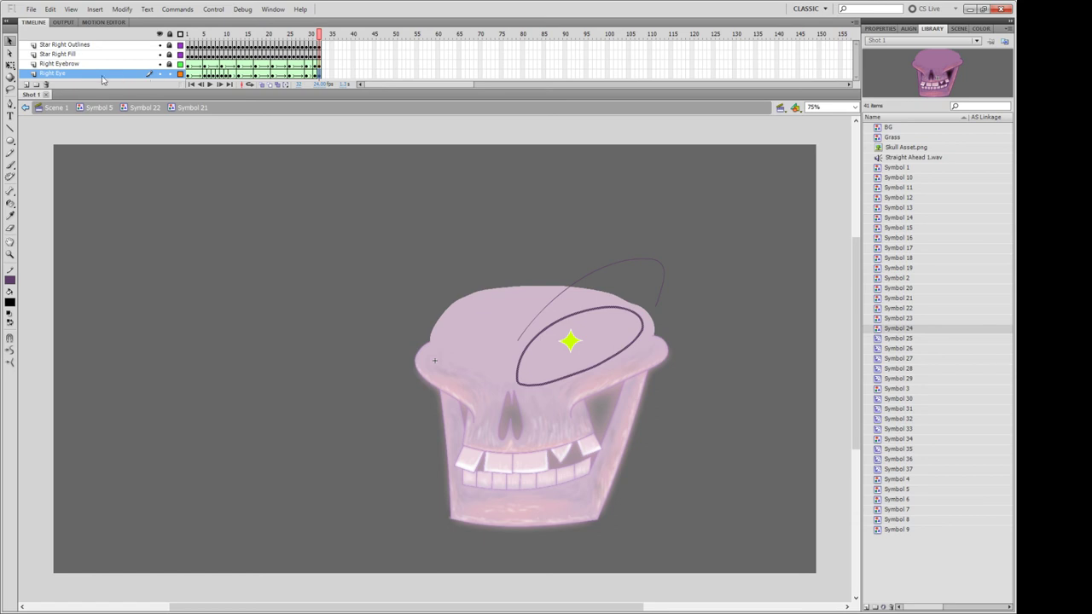
# Duplicate the Right Eye layer and rename the copy 'Right Eye Outlines'.
pyautogui.click(125, 75)
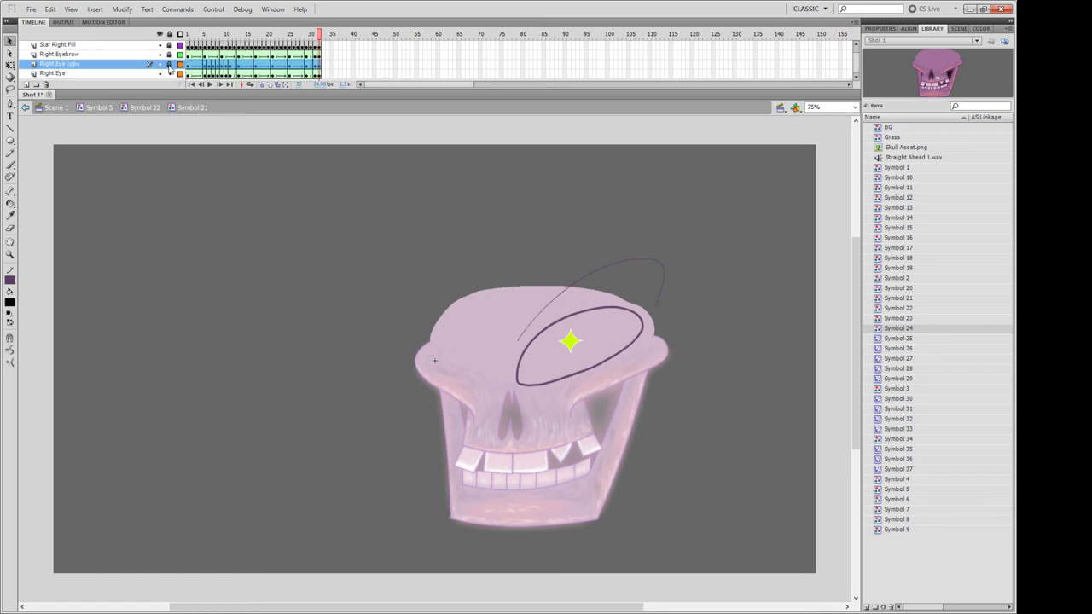
pyautogui.click(169, 64)
pyautogui.click(187, 75)
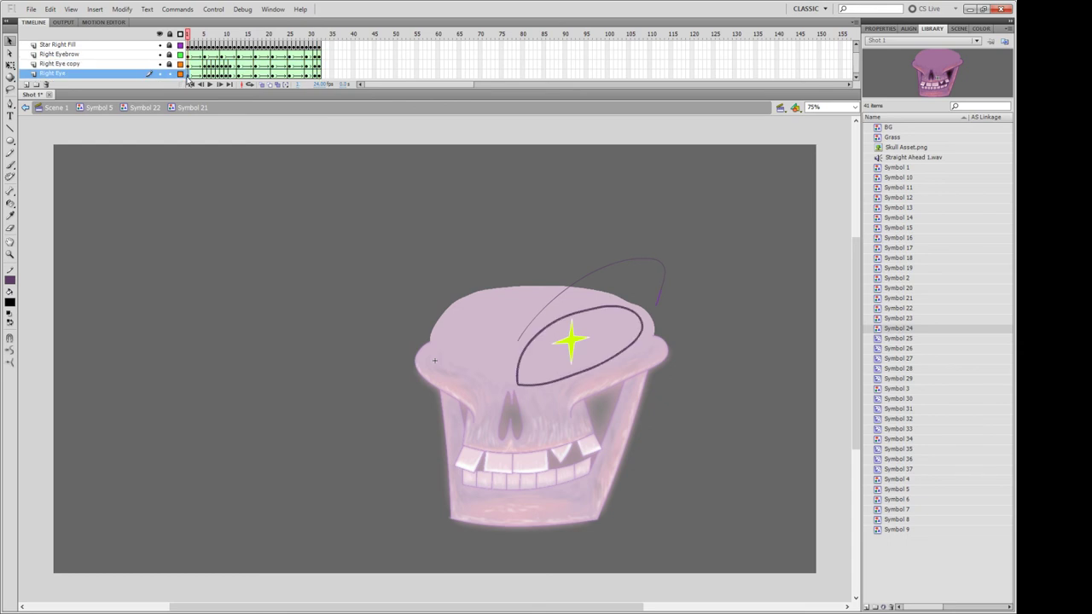
pyautogui.click(76, 65)
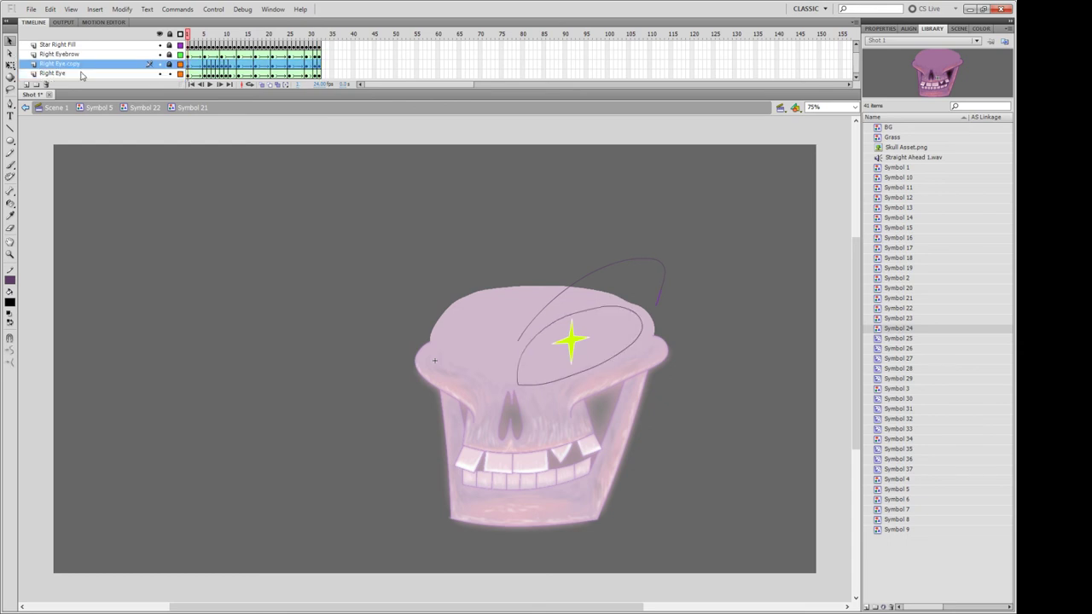
pyautogui.doubleClick(80, 65)
pyautogui.press('End')
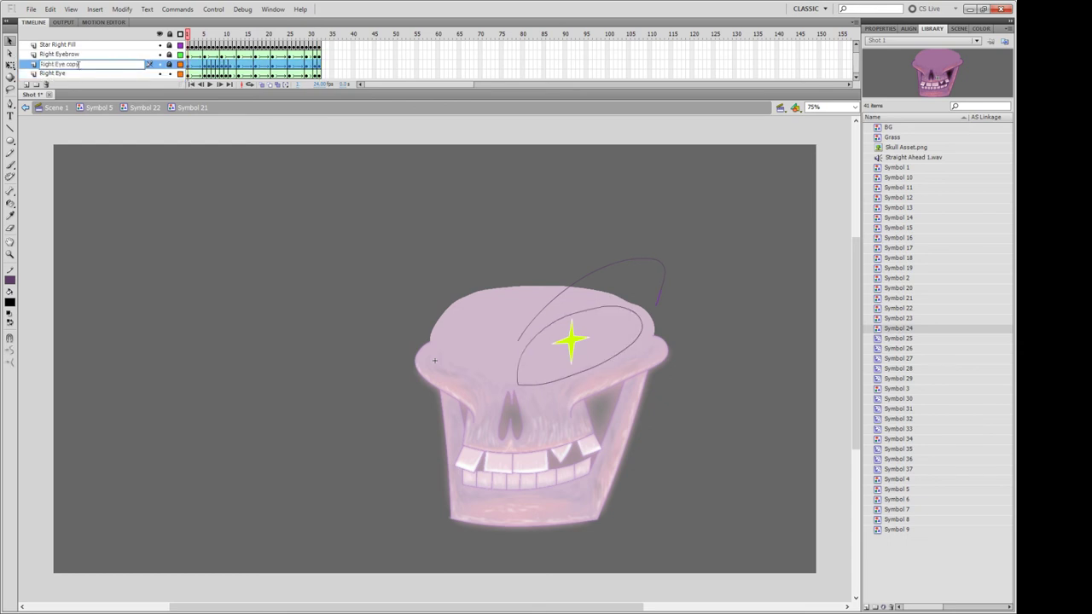
pyautogui.hotkey('shift', 'Left')
pyautogui.hotkey('shift', 'Left')
pyautogui.hotkey('shift', 'Left')
pyautogui.write('Outli')
pyautogui.write('nes')
pyautogui.press('Return')
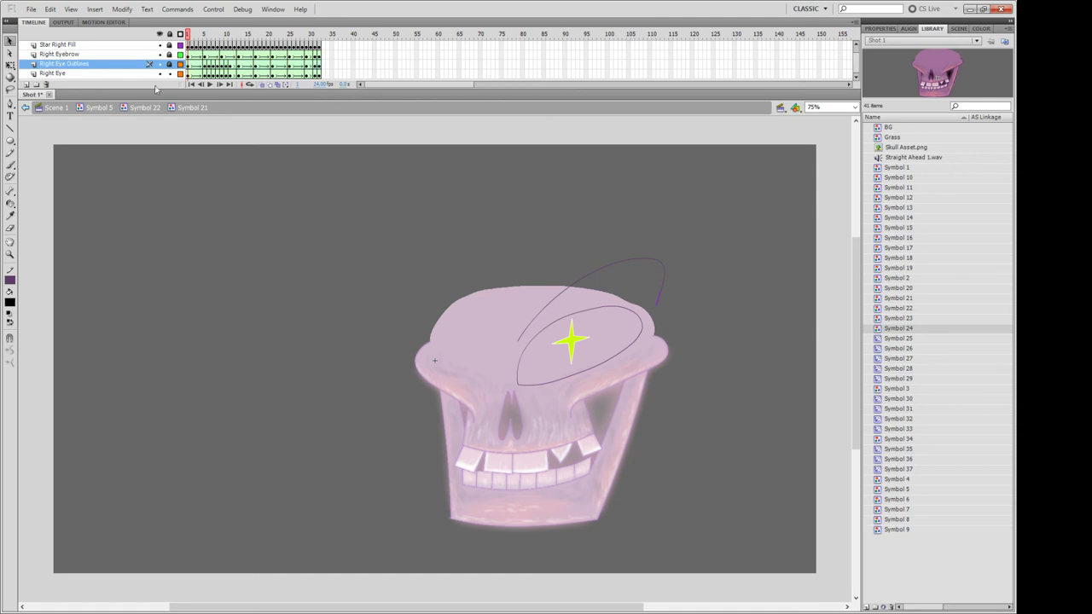
# Rename the original Right Eye layer to 'Right Eye Mask'.
pyautogui.click(192, 74)
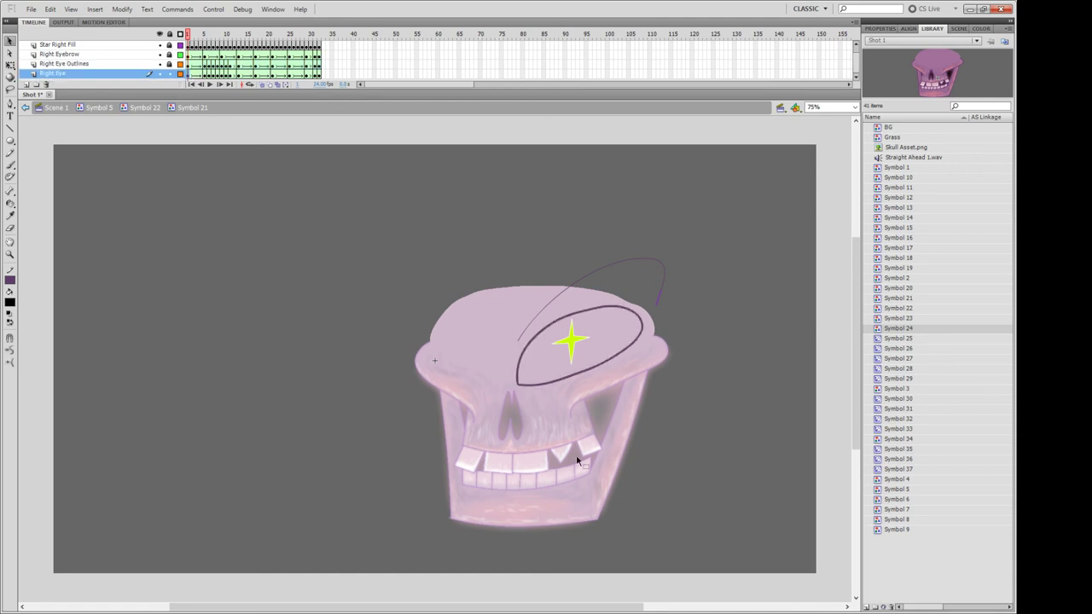
pyautogui.click(640, 444)
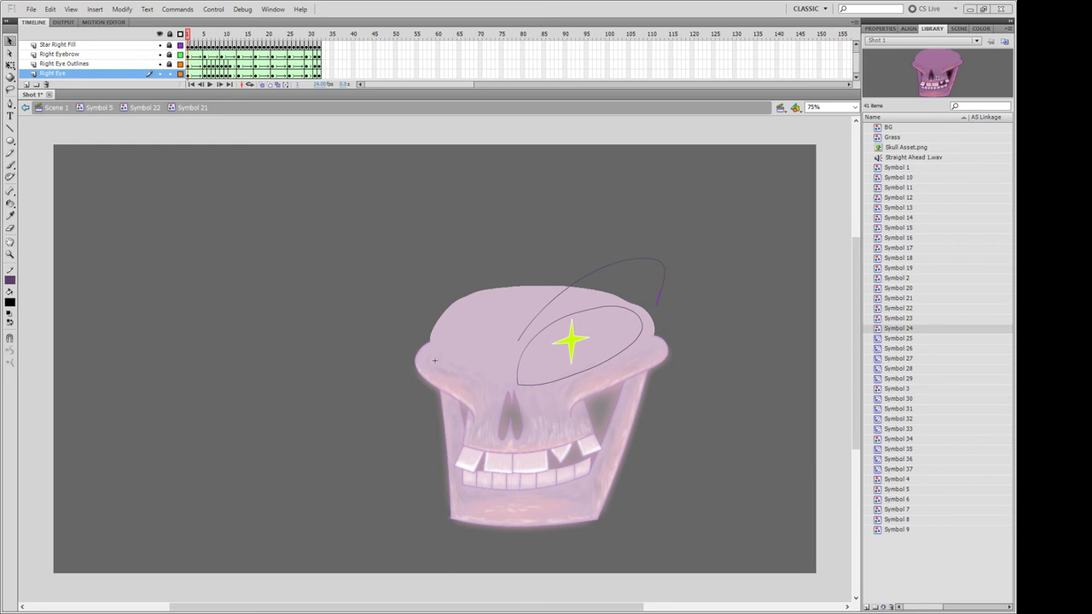
pyautogui.click(189, 74)
pyautogui.doubleClick(82, 73)
pyautogui.write('Mask')
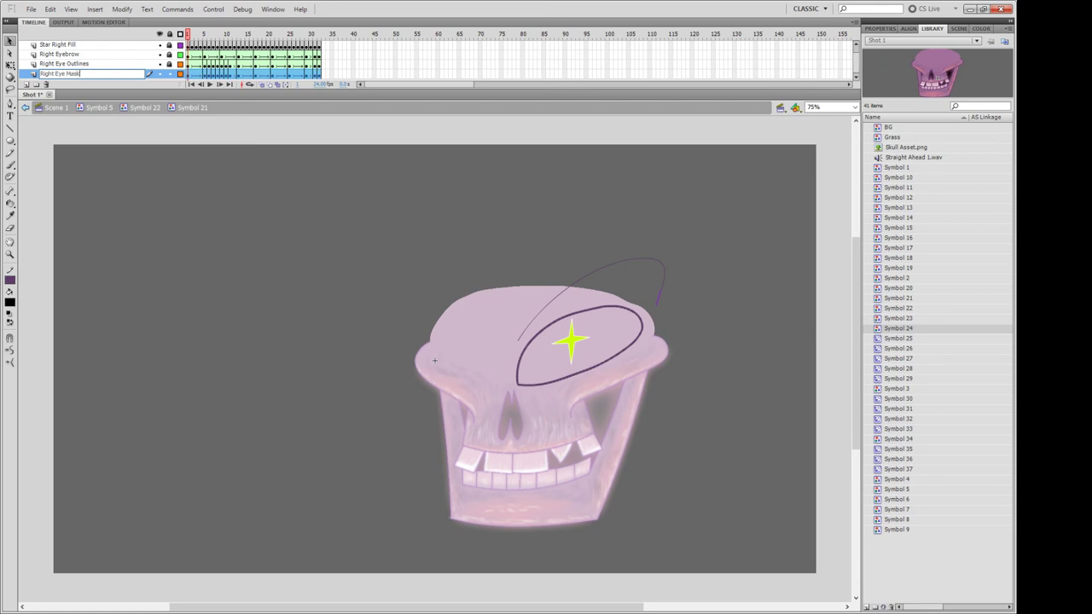
pyautogui.press('Return')
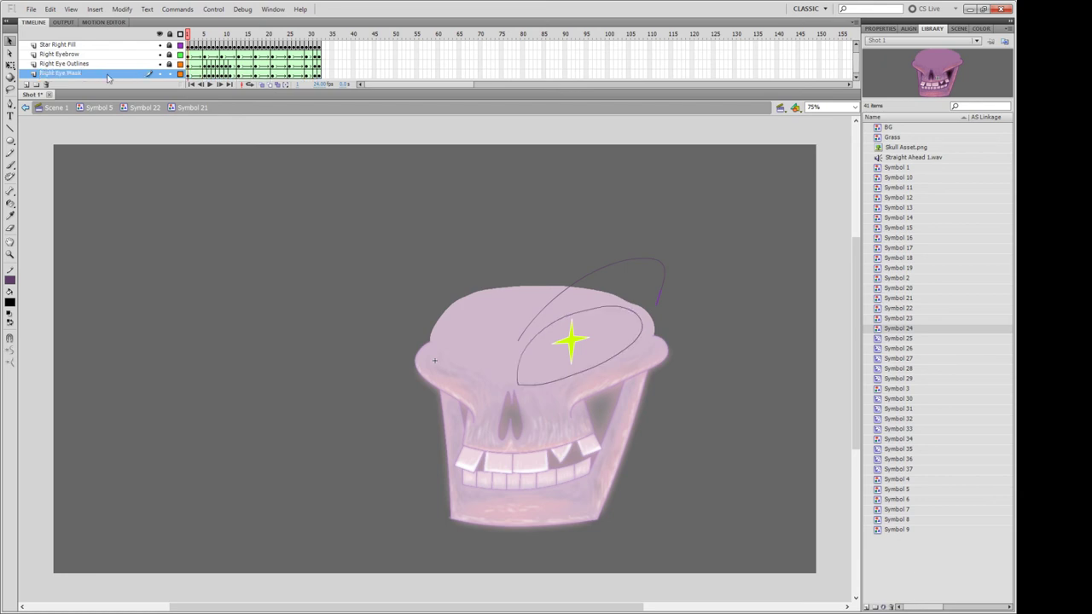
pyautogui.click(188, 74)
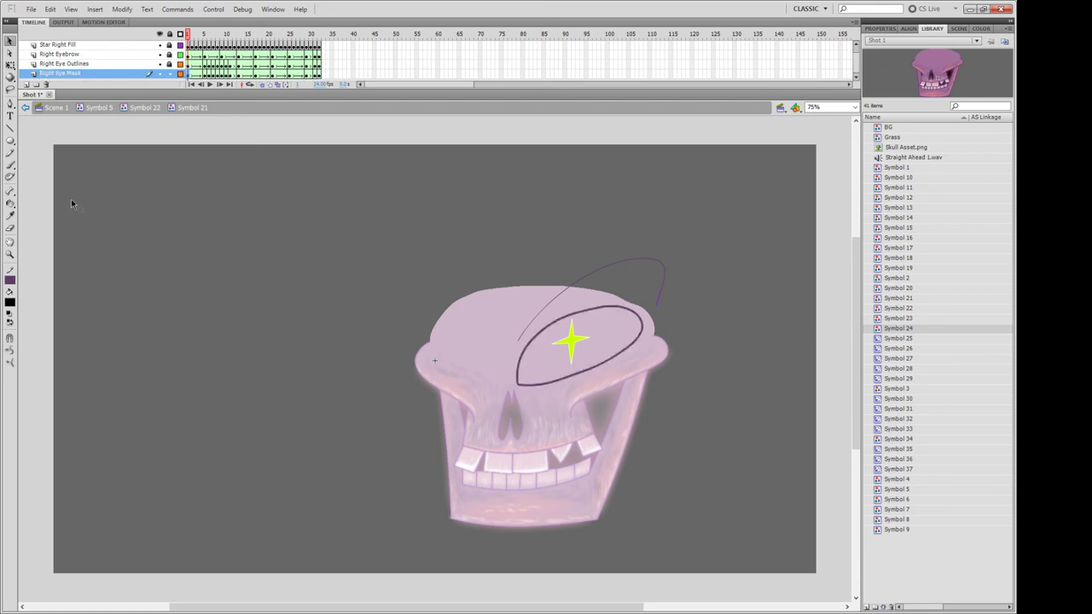
pyautogui.click(85, 202)
pyautogui.click(10, 203)
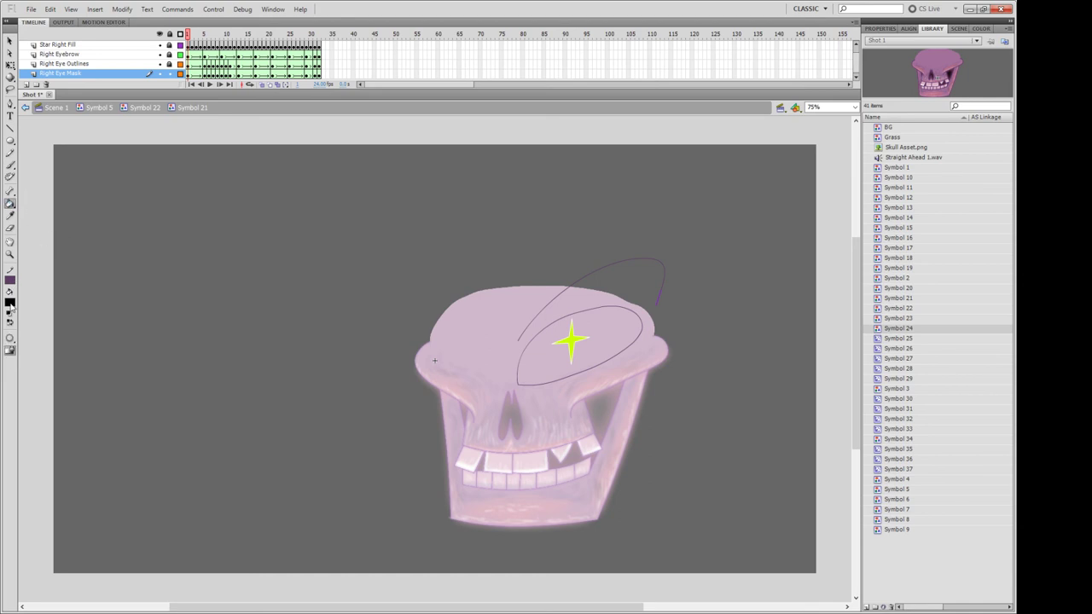
# Fill the eye ellipse green, then change its fill to black.
pyautogui.click(10, 303)
pyautogui.click(72, 321)
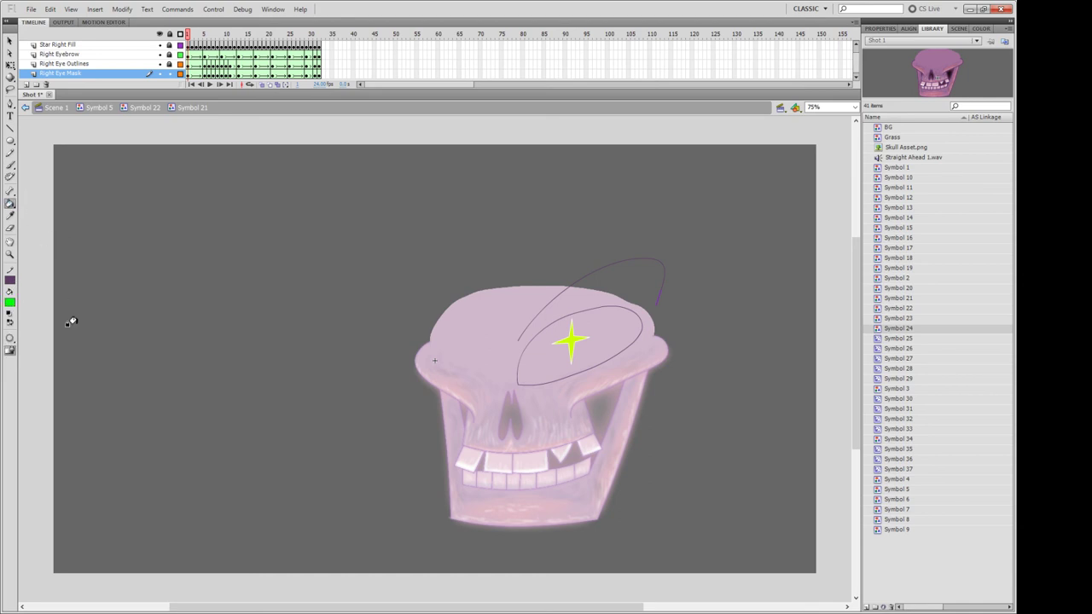
pyautogui.click(563, 346)
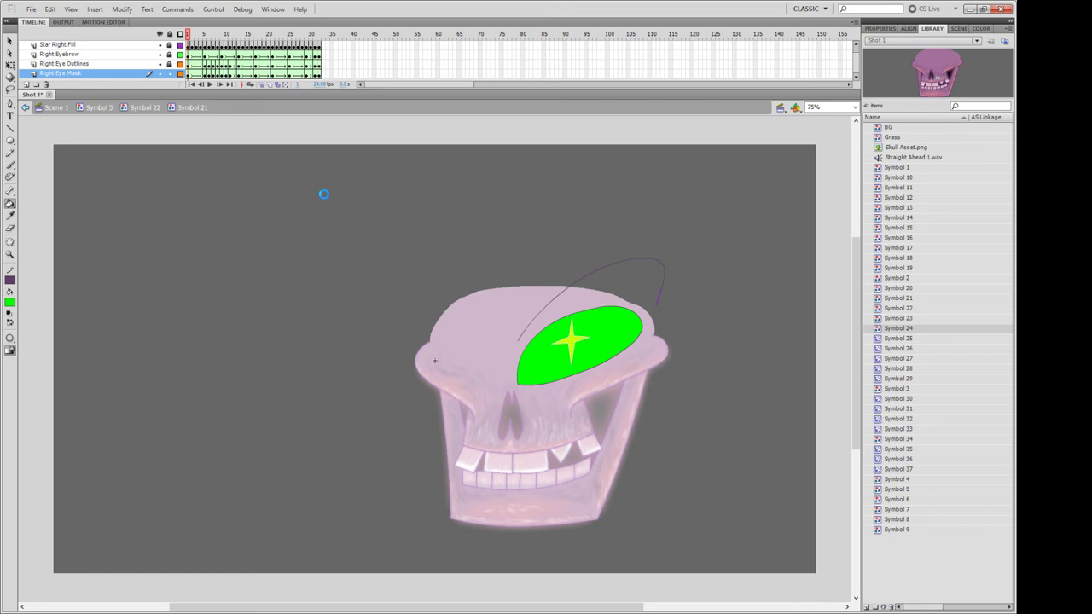
pyautogui.click(12, 312)
# Step through the star-eye animation frame by frame from frame 6 to the end.
pyautogui.click(206, 77)
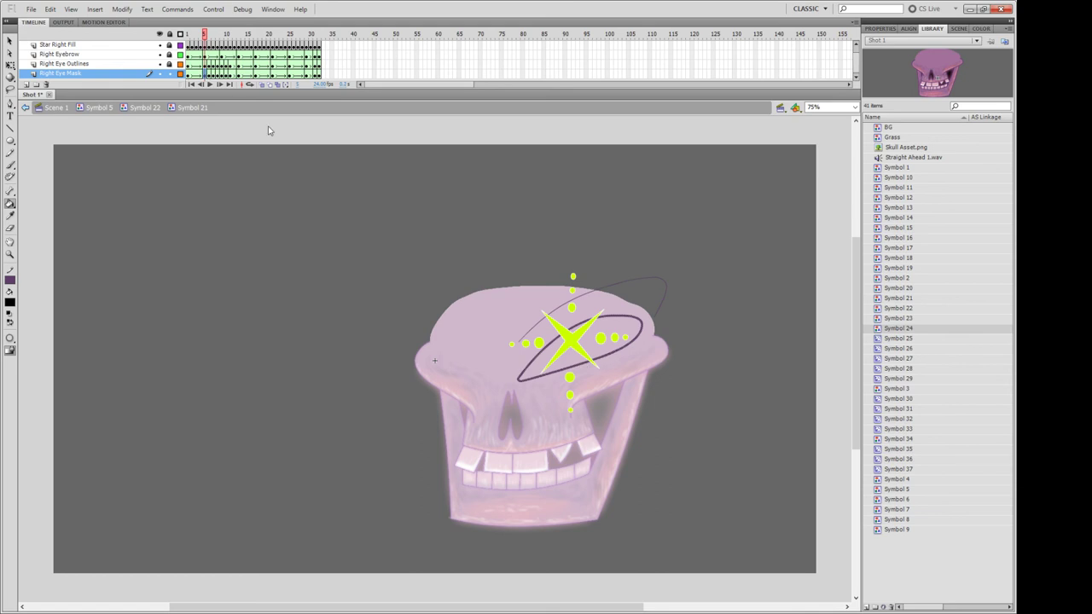
pyautogui.press('.')
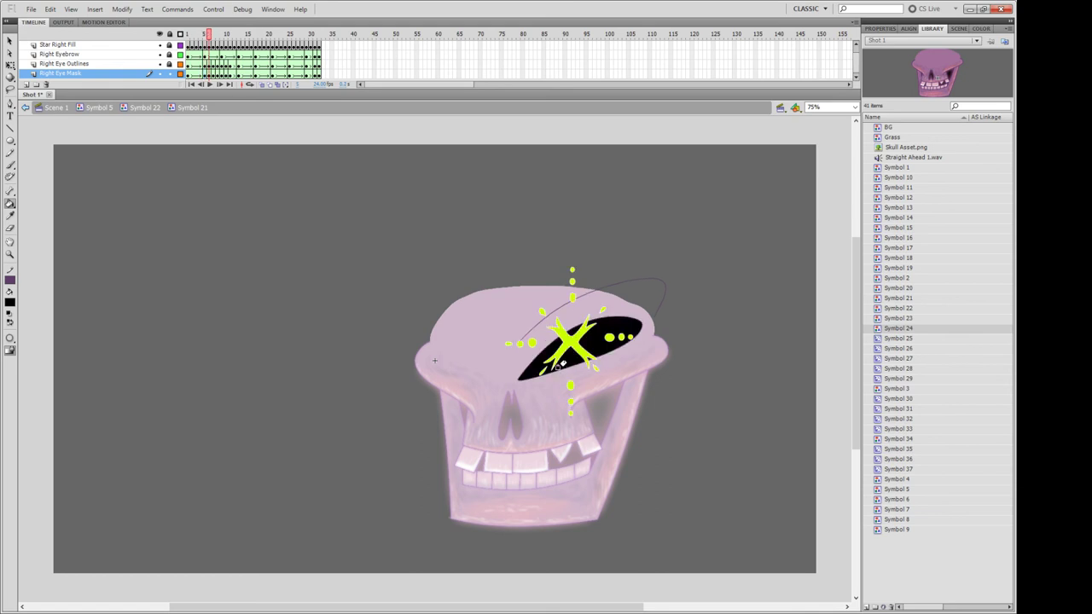
pyautogui.press('.')
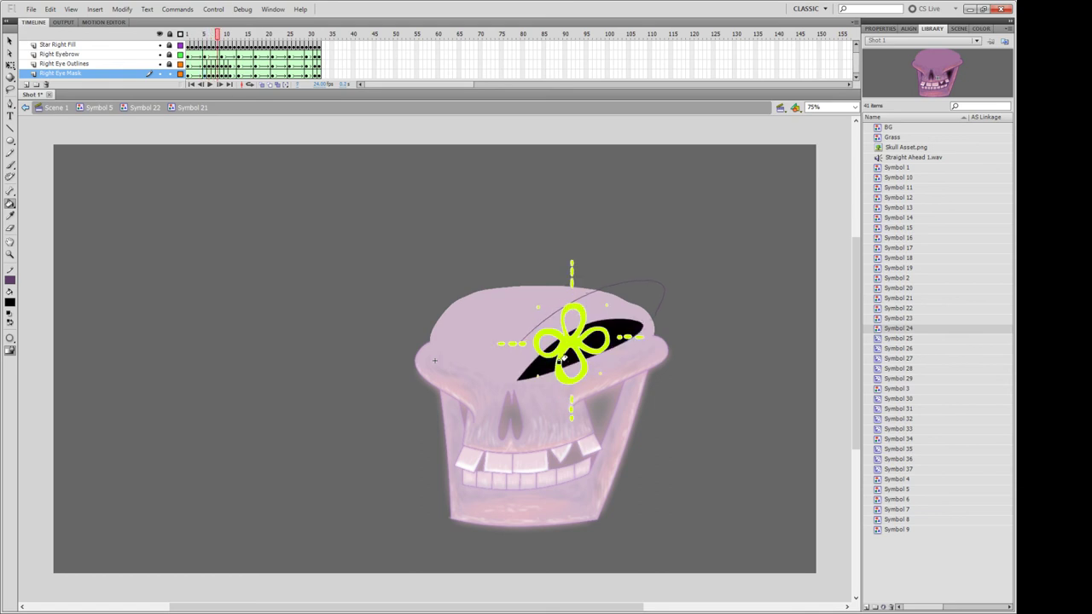
pyautogui.press('.')
pyautogui.press('.')
pyautogui.press('.')
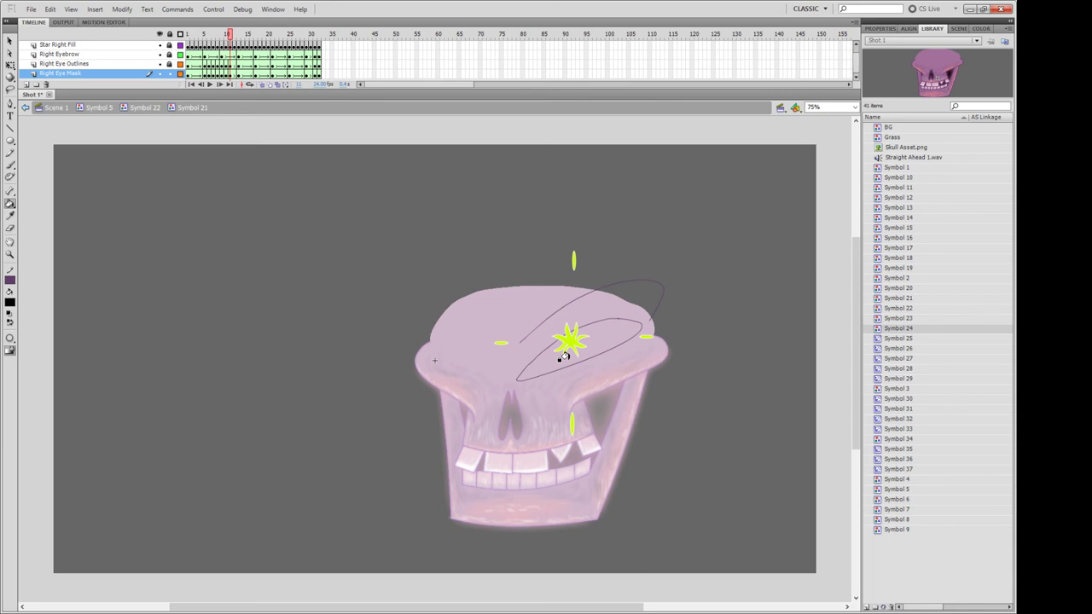
pyautogui.press('.')
pyautogui.press('.')
pyautogui.press('.')
pyautogui.press('.')
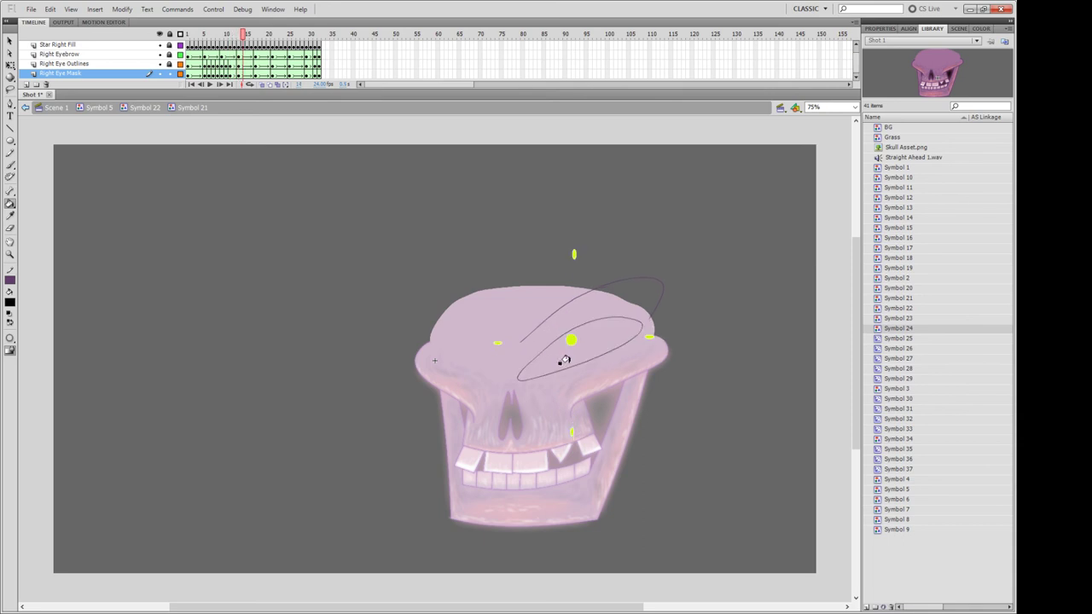
pyautogui.press('.')
pyautogui.press('.')
pyautogui.press('.')
pyautogui.press('.')
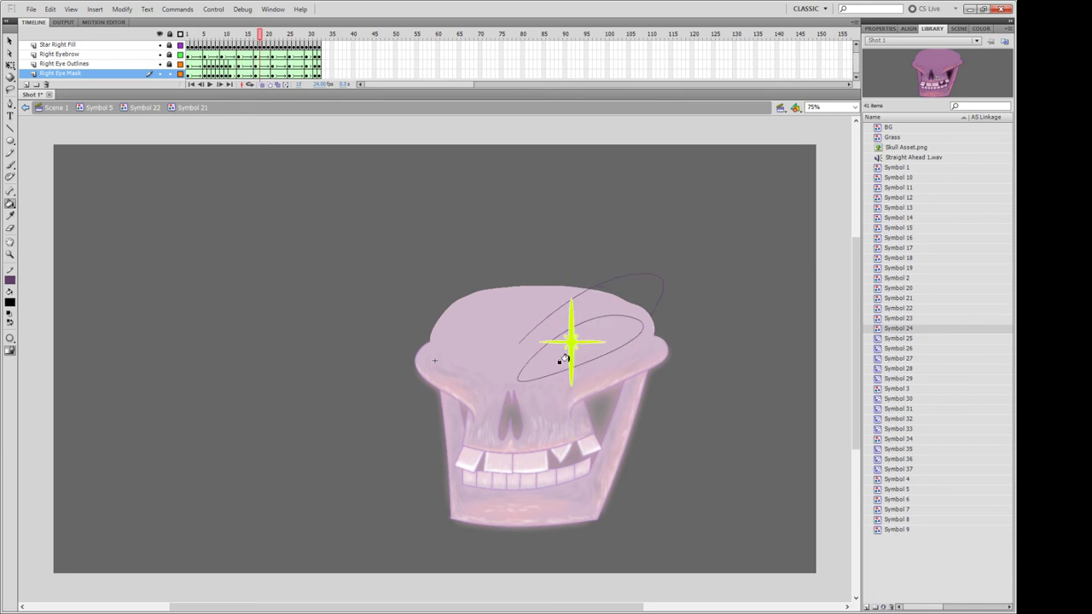
pyautogui.press('.')
pyautogui.press('.')
pyautogui.press('.')
pyautogui.press('.')
pyautogui.press('.')
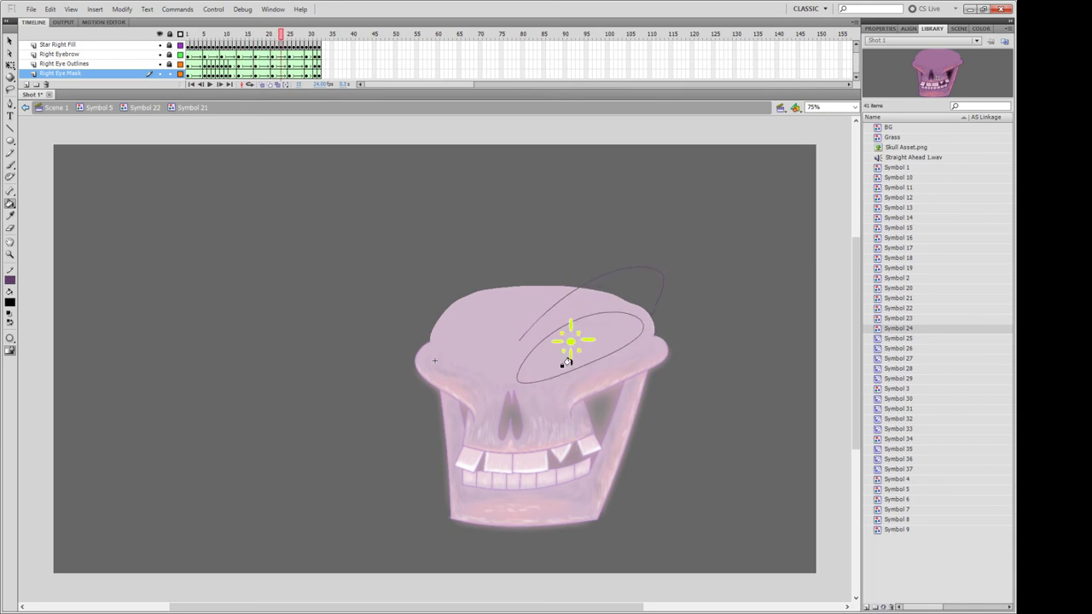
pyautogui.press('.')
pyautogui.press('.')
pyautogui.press('.')
pyautogui.press('.')
pyautogui.press('.')
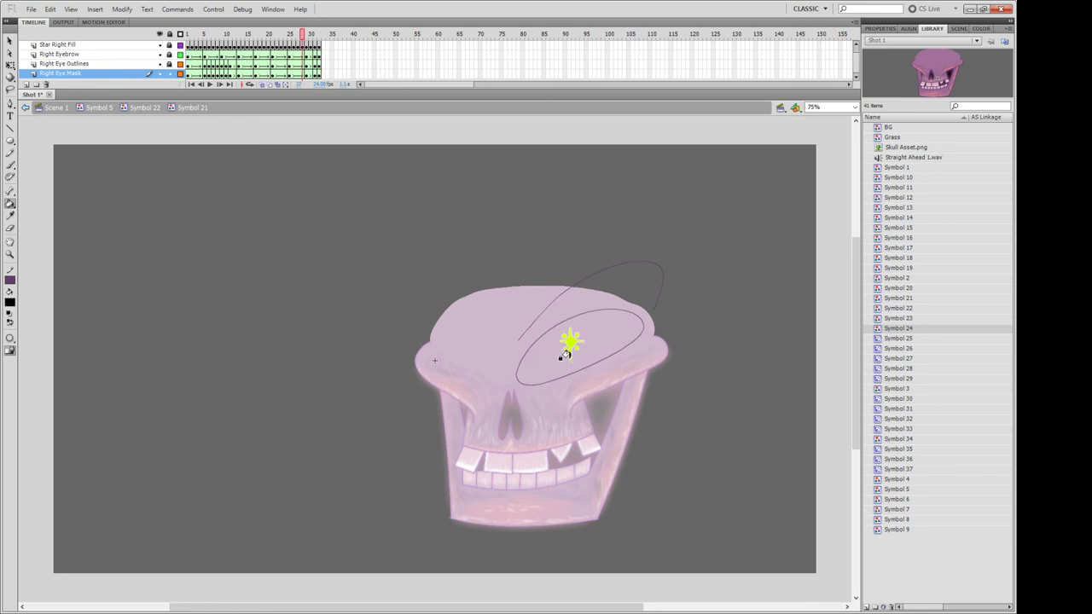
pyautogui.press('.')
pyautogui.press('.')
pyautogui.press('.')
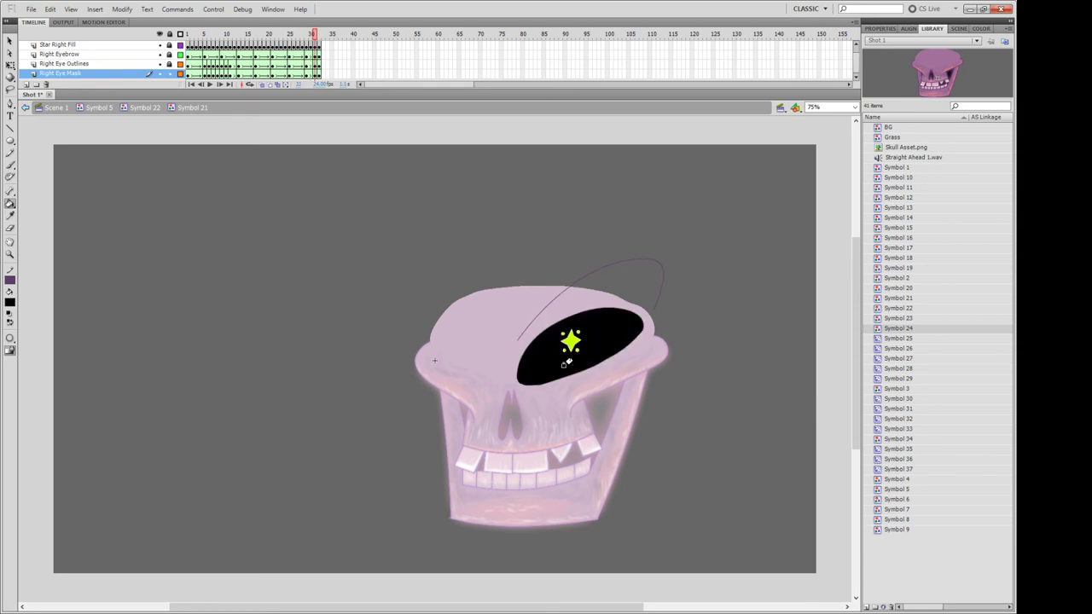
pyautogui.press('.')
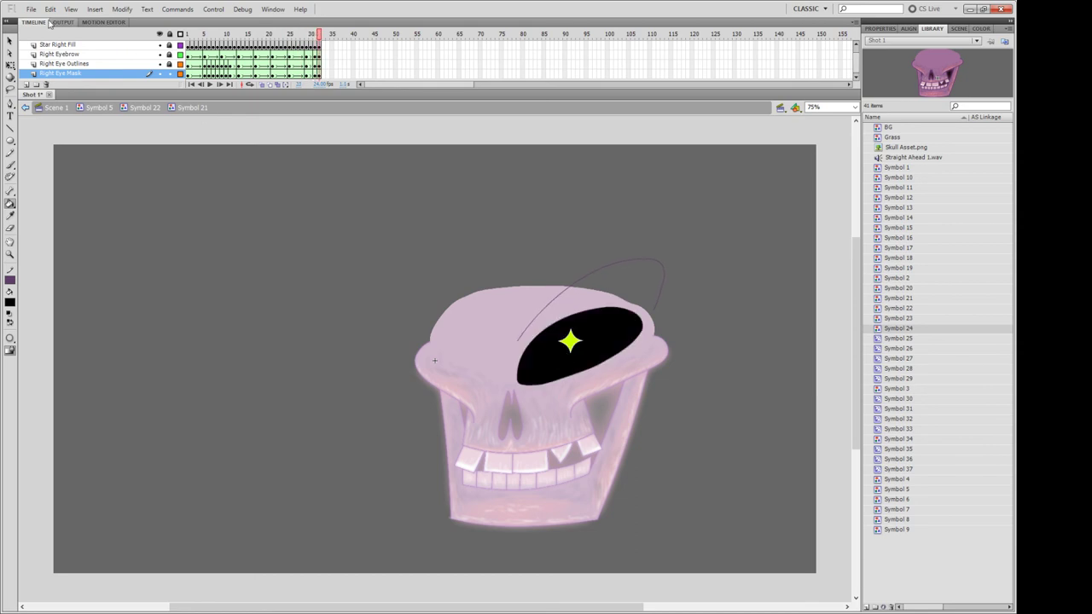
# Lock the Right Eye Mask layer and play the star-eye animation.
pyautogui.click(10, 41)
pyautogui.click(169, 73)
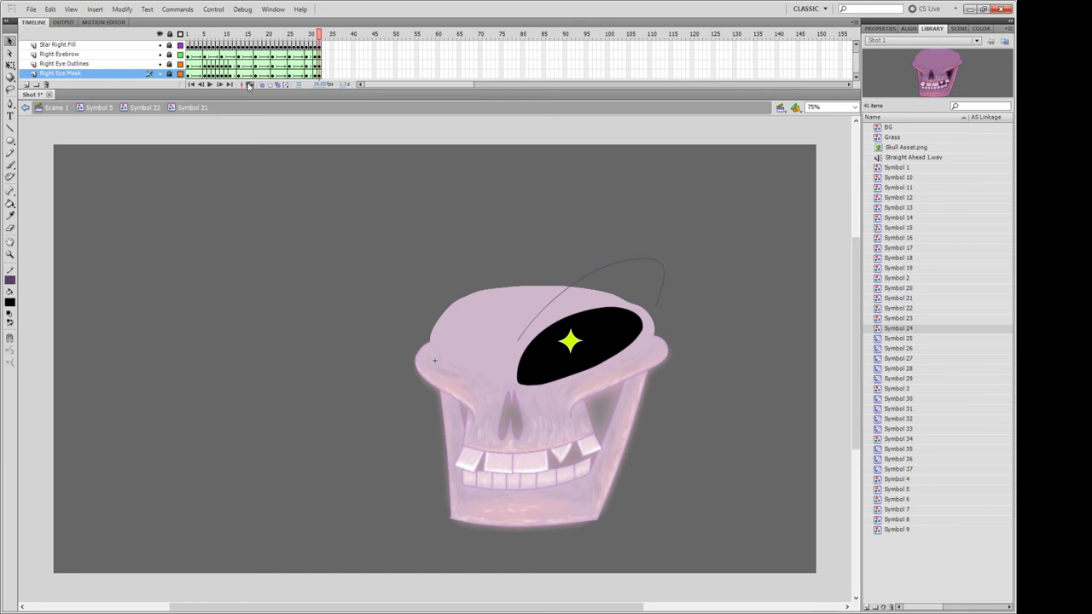
pyautogui.click(212, 85)
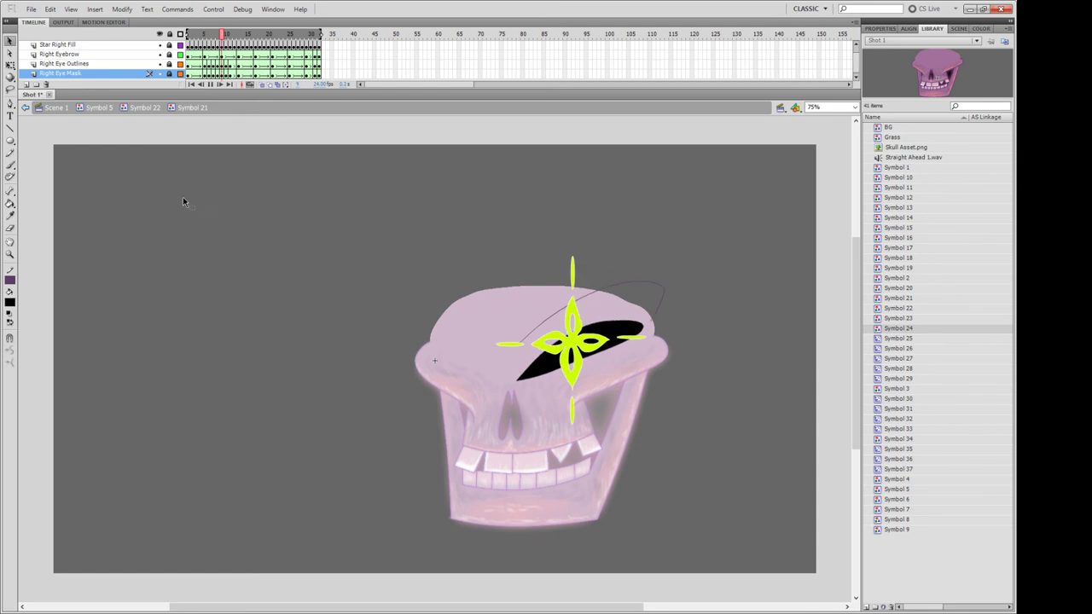
# Stop the playback and return the playhead to frame 1.
pyautogui.click(192, 84)
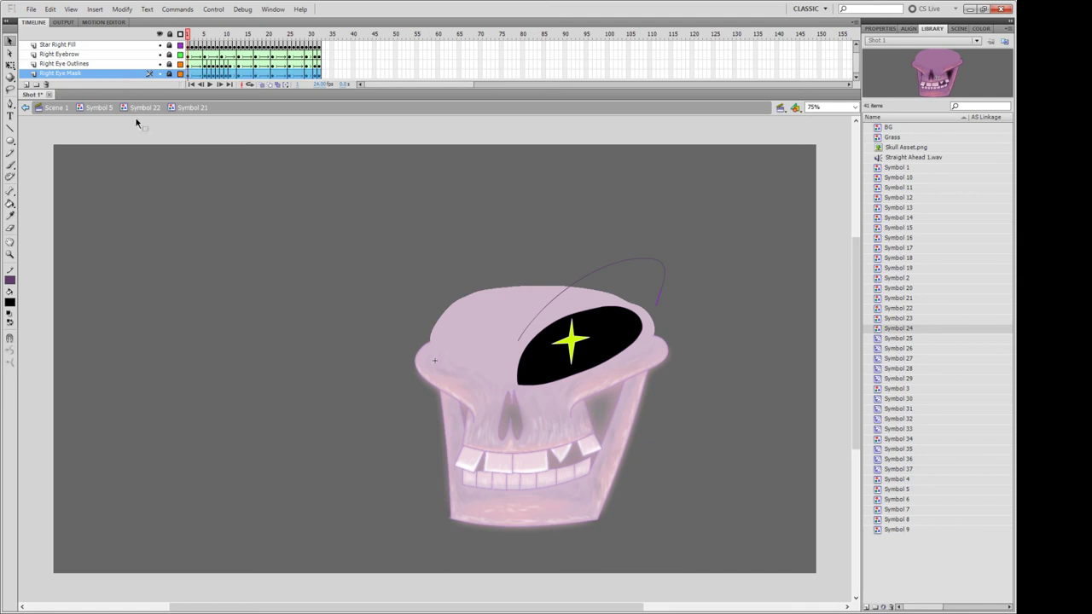
# Make Layer 2 masked by the Right Eye Mask, with the mask shown as an outline.
pyautogui.scroll(-1, 126, 81)
pyautogui.click(125, 73)
pyautogui.click(121, 64)
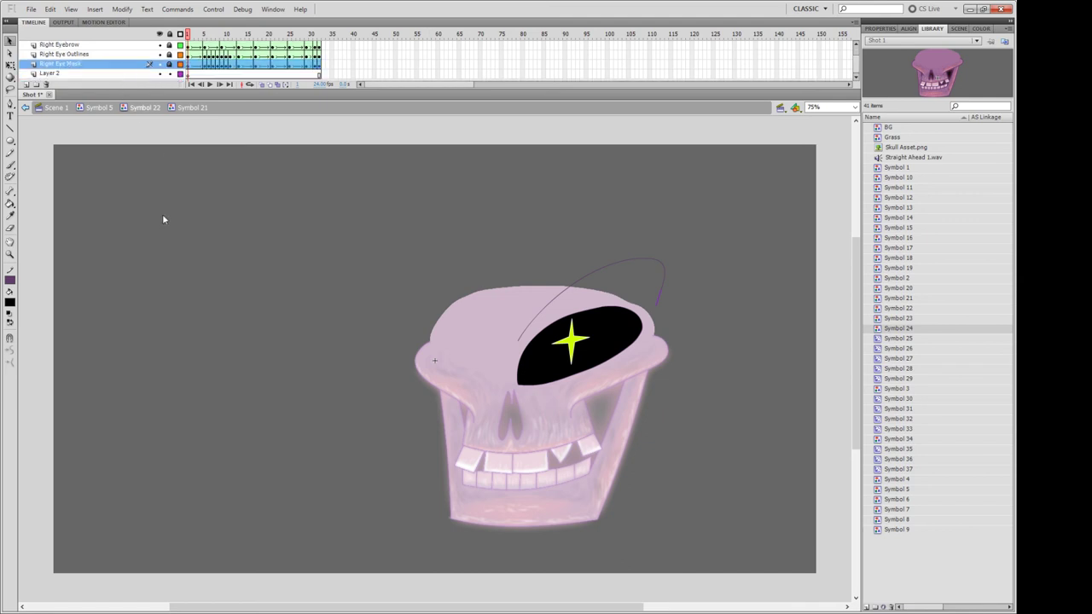
pyautogui.click(187, 74)
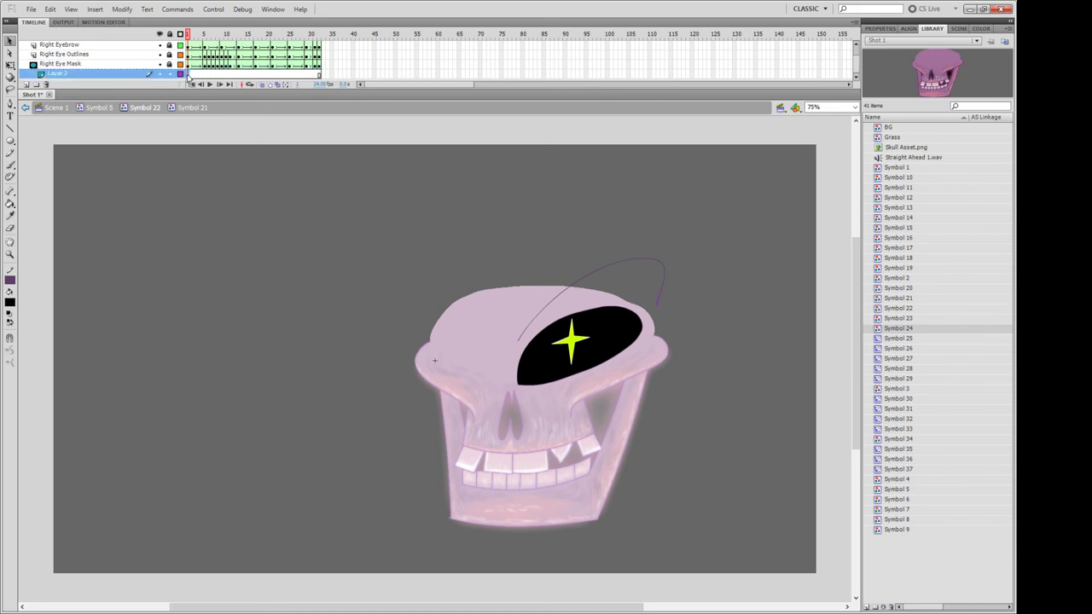
pyautogui.click(180, 73)
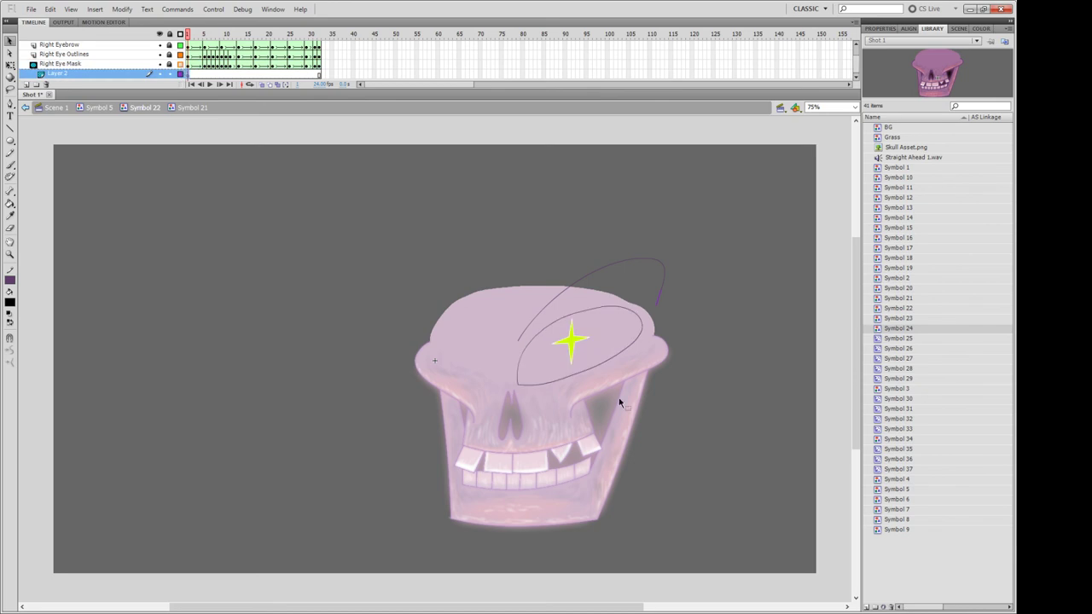
# Paint and fill a small black oval behind the yellow star on Layer 2.
pyautogui.click(11, 164)
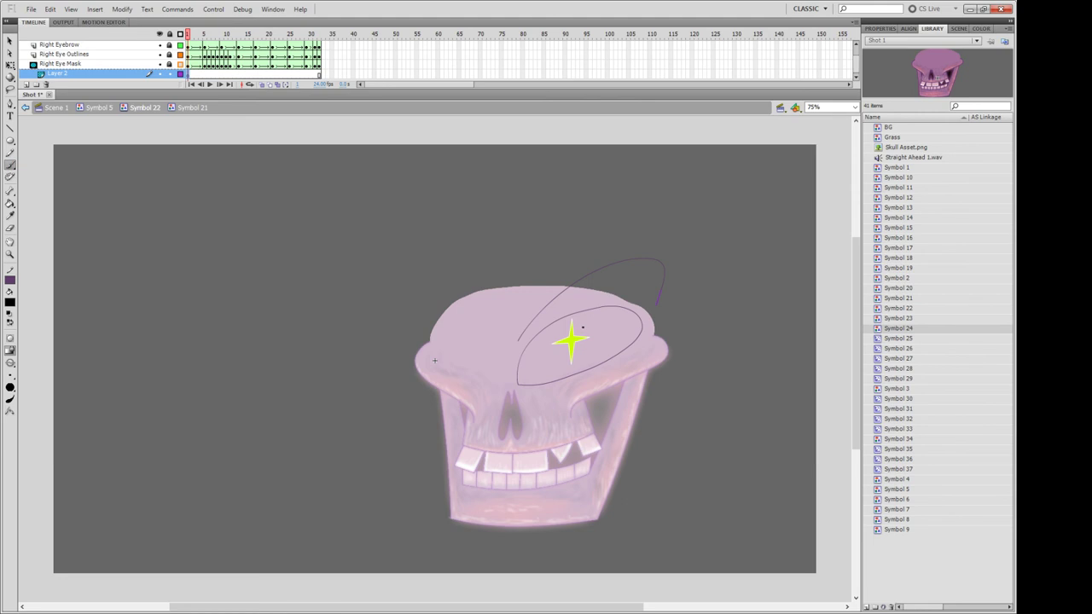
pyautogui.moveTo(565, 361); pyautogui.dragTo(593, 337)
pyautogui.press('k')
pyautogui.click(578, 352)
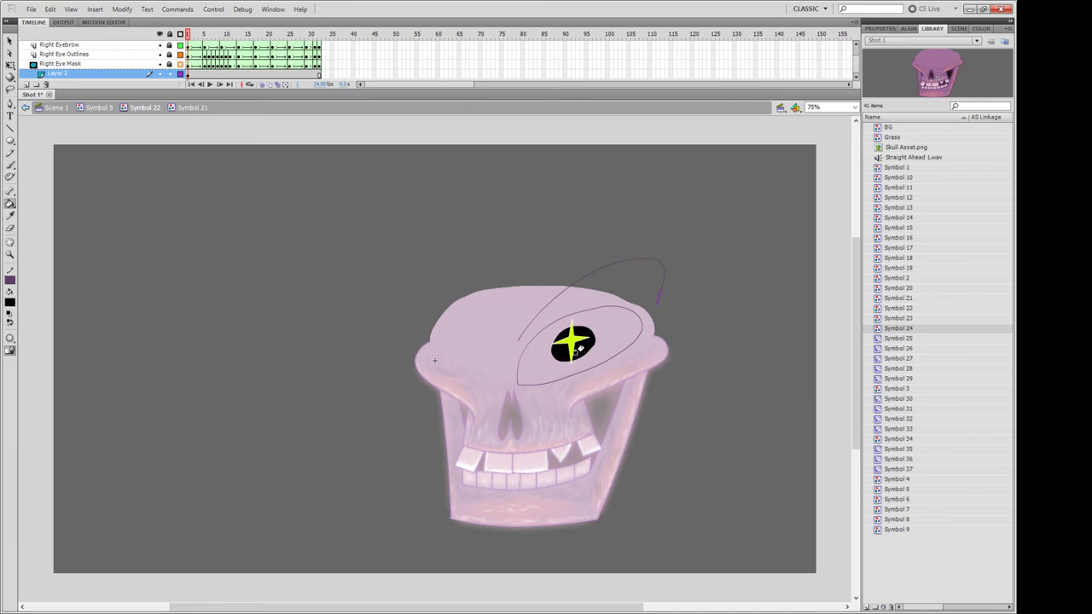
pyautogui.press('v')
pyautogui.click(583, 365)
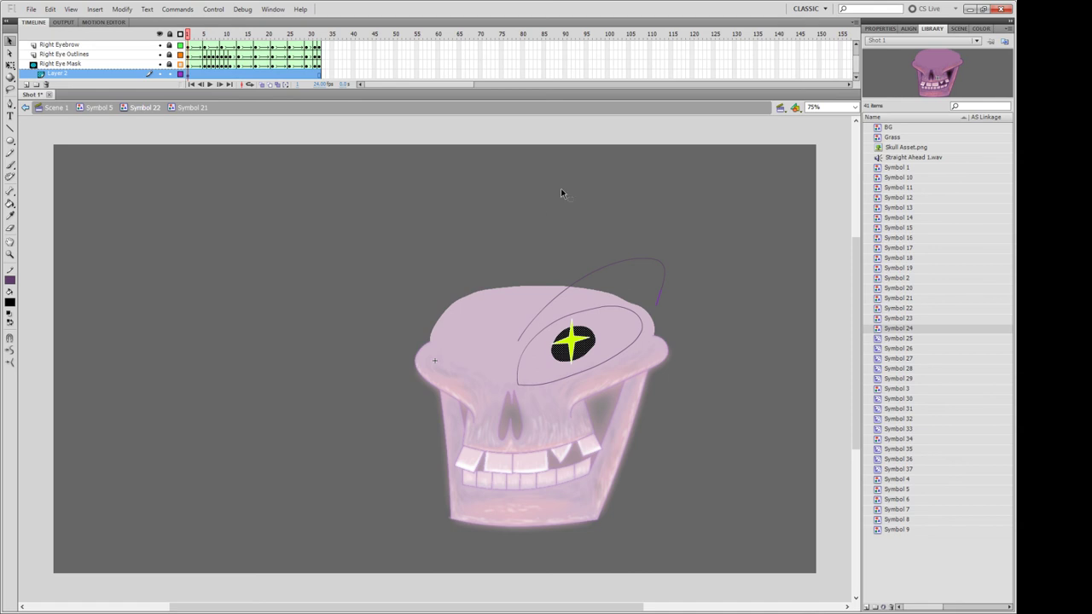
# Add a High-quality Blur filter of 75 to the black shape behind the star.
pyautogui.click(879, 29)
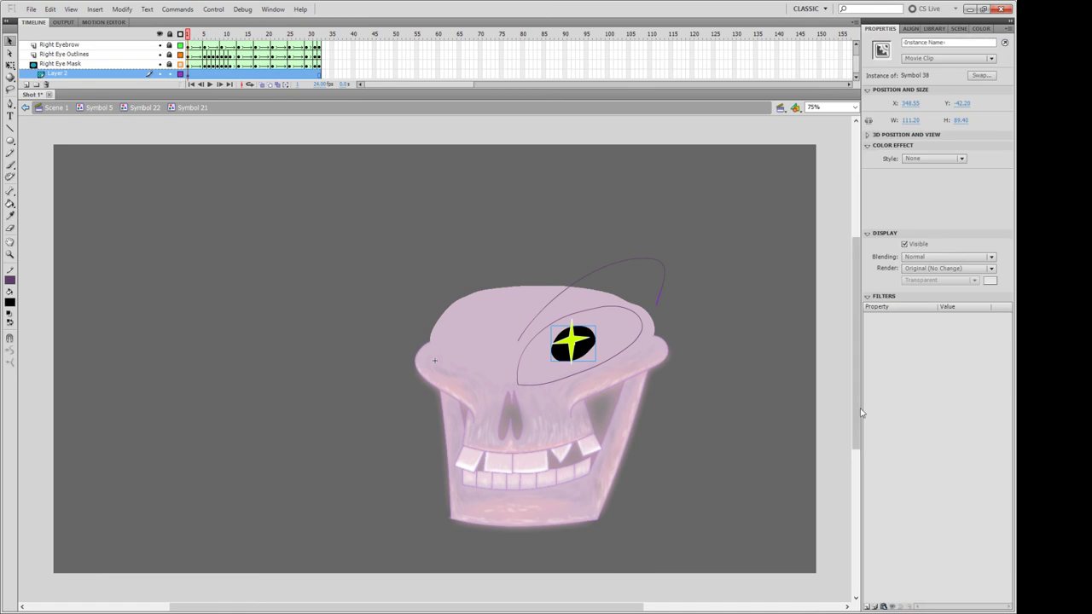
pyautogui.click(867, 606)
pyautogui.click(881, 544)
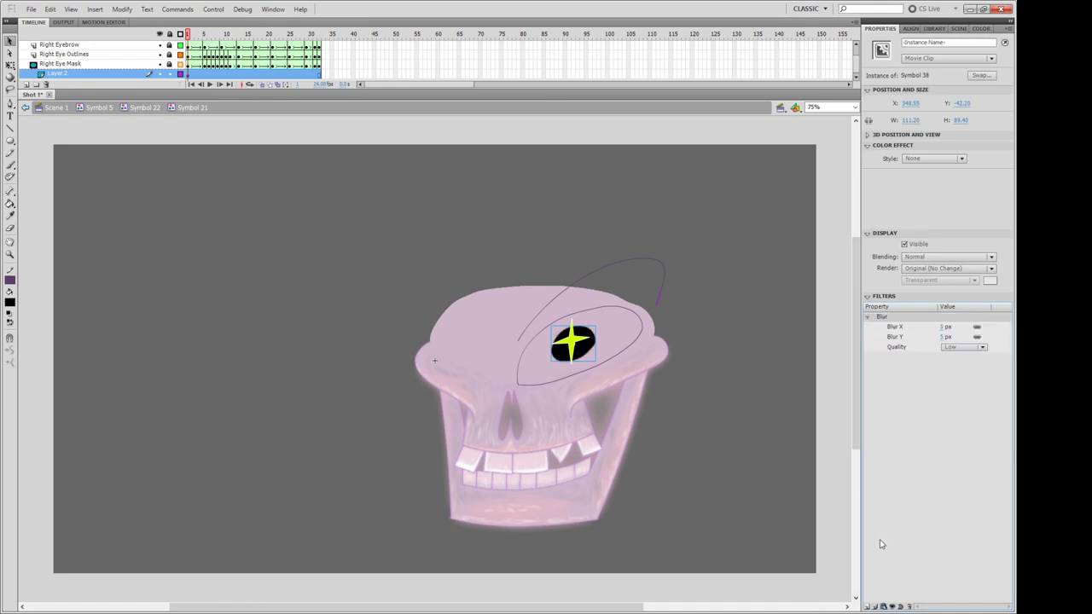
pyautogui.click(974, 352)
pyautogui.click(967, 384)
pyautogui.click(944, 329)
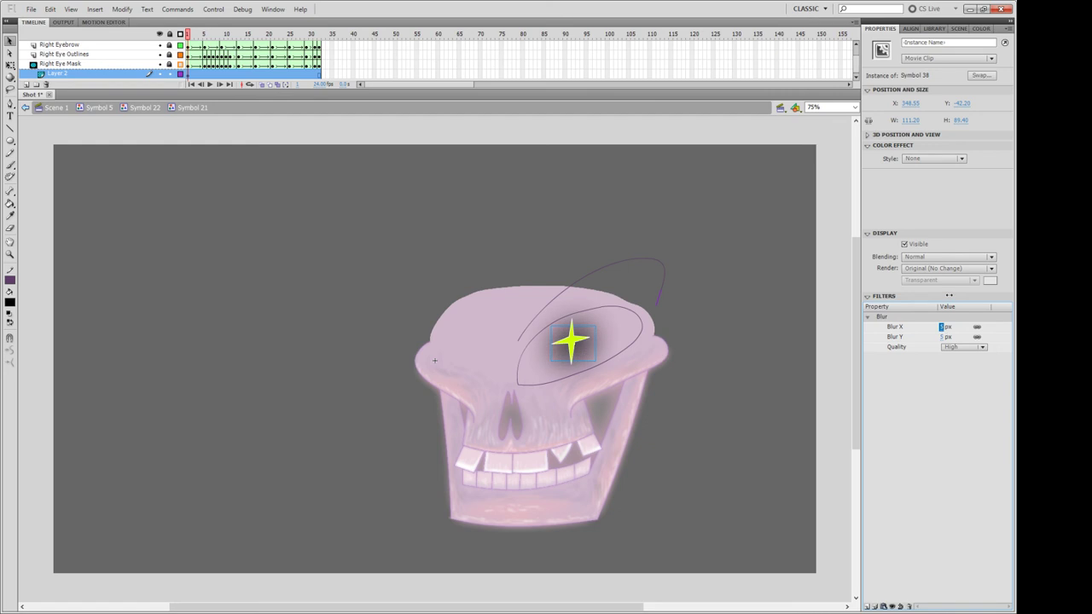
pyautogui.write('75')
pyautogui.press('Return')
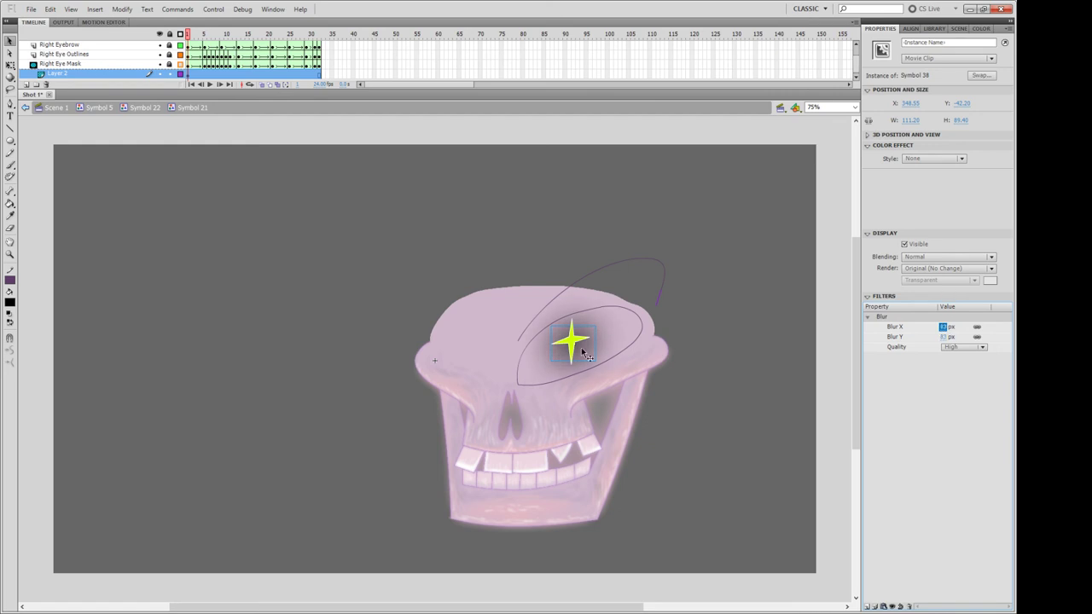
pyautogui.click(583, 352)
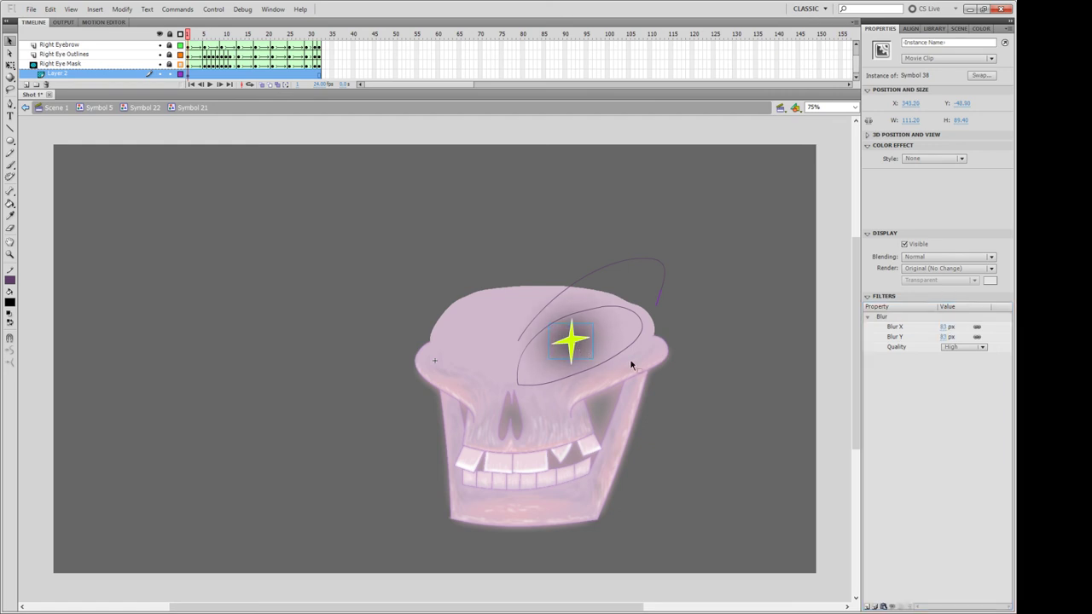
pyautogui.click(636, 370)
# Scale up the blurred black shape into a larger soft dark glow.
pyautogui.click(586, 349)
pyautogui.press('q')
pyautogui.moveTo(594, 323); pyautogui.dragTo(619, 295)
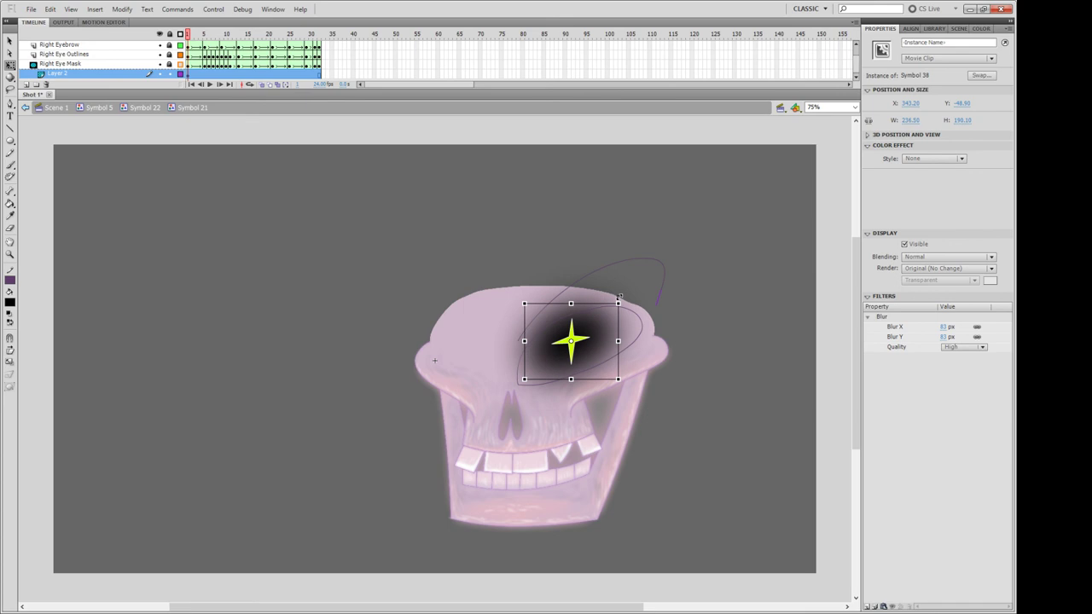
pyautogui.click(683, 333)
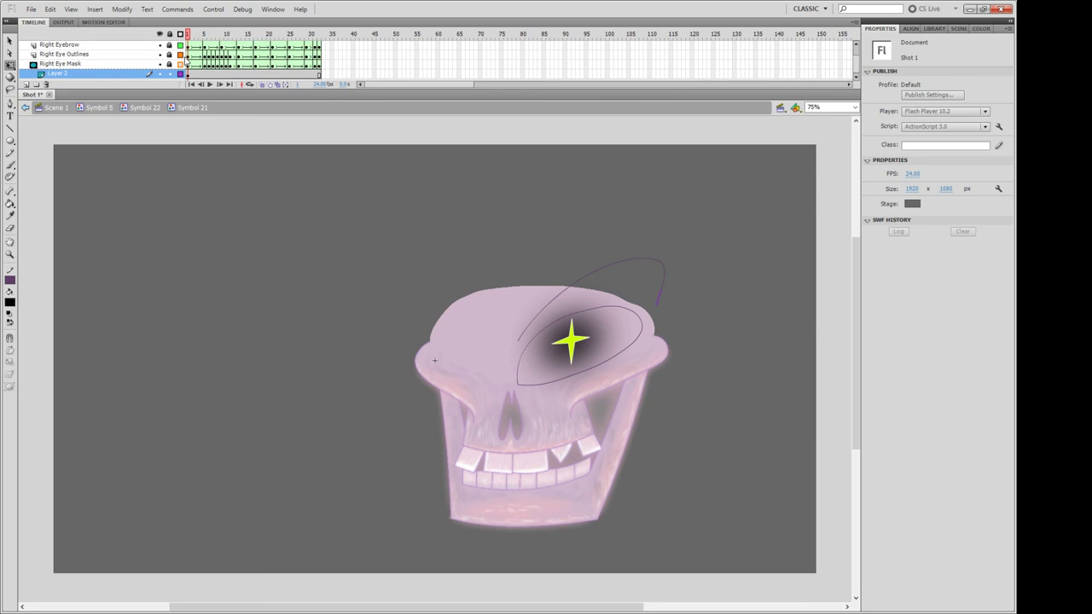
# Edit the star's Symbol 39, add a new Layer 2, and lock Layer 1.
pyautogui.click(189, 73)
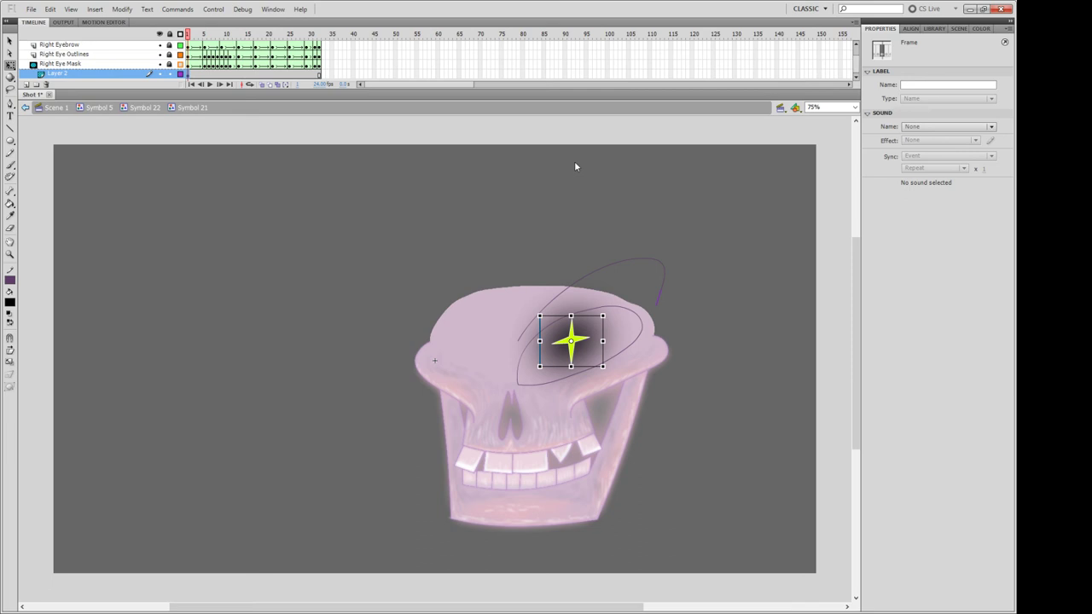
pyautogui.click(587, 360)
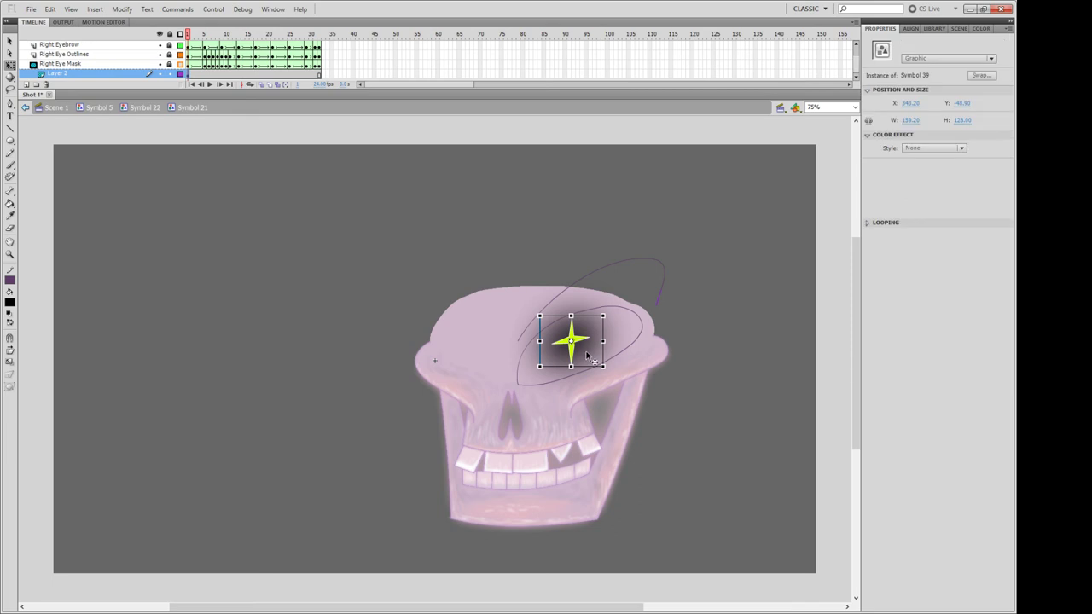
pyautogui.doubleClick(586, 360)
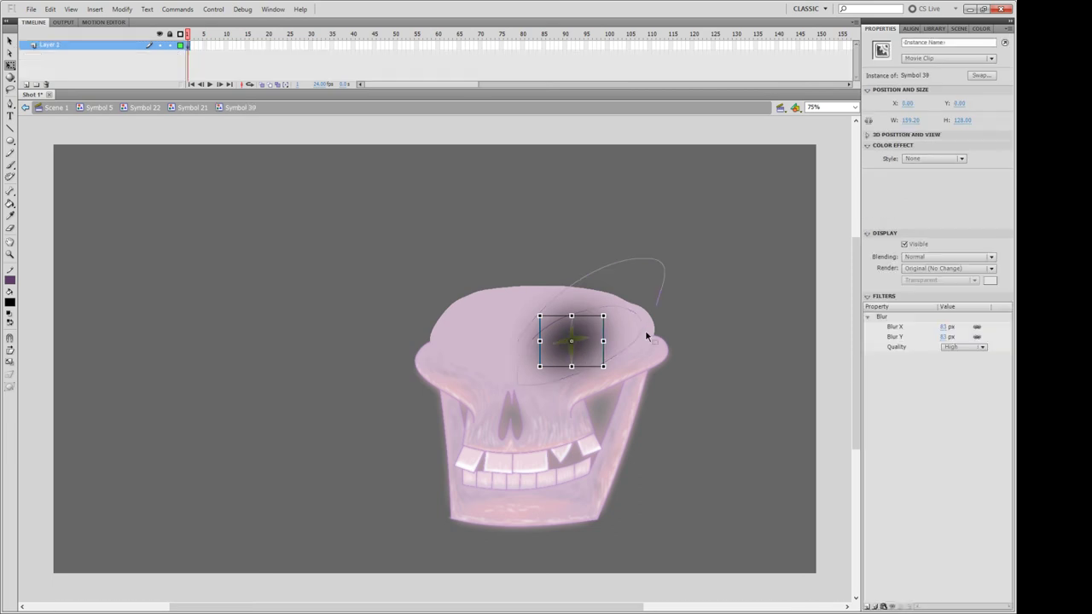
pyautogui.click(26, 84)
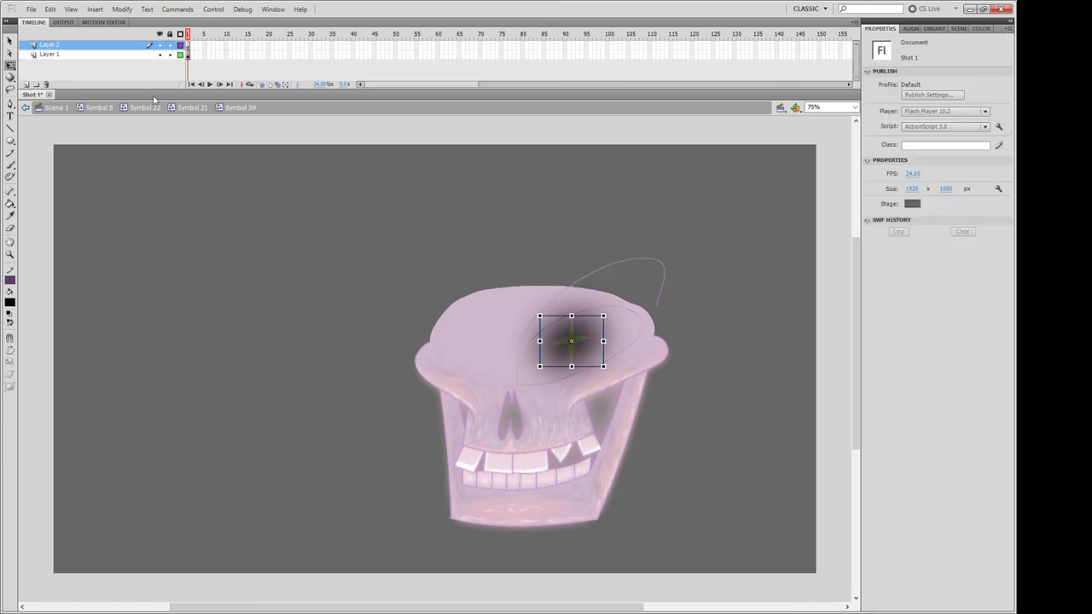
pyautogui.click(169, 55)
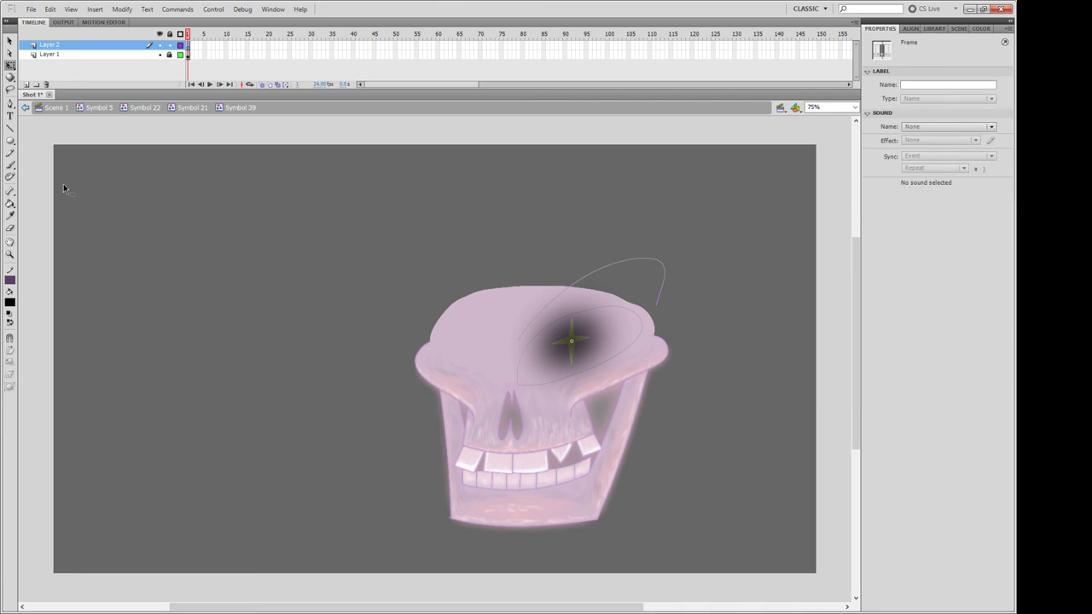
# Brush dark purple dashed strokes around the eye ellipse's left, lower and lower-right edges.
pyautogui.click(11, 322)
pyautogui.click(10, 165)
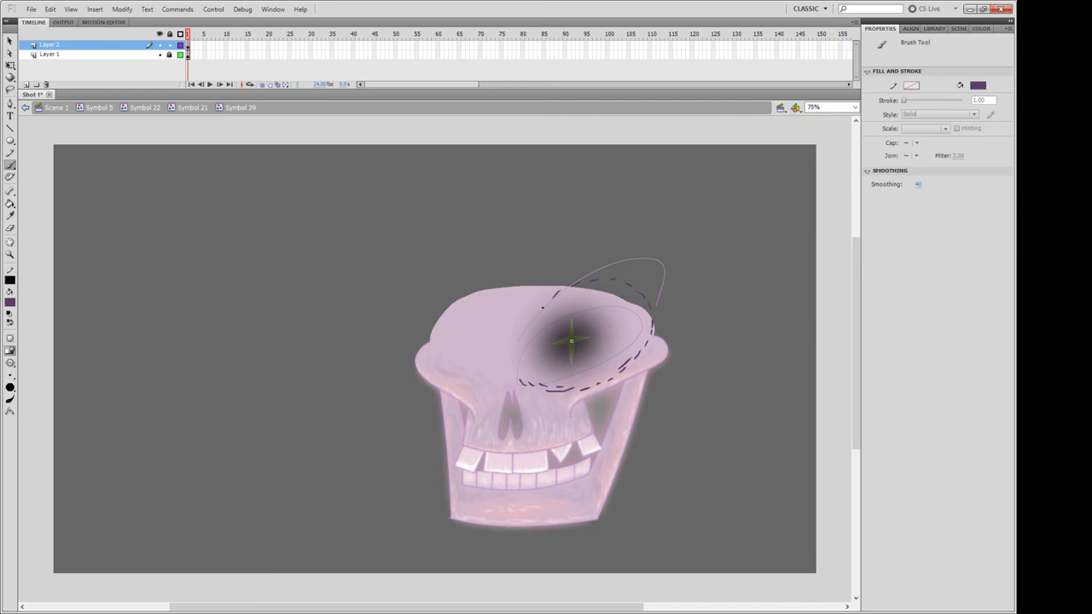
pyautogui.moveTo(513, 346); pyautogui.dragTo(510, 371)
pyautogui.moveTo(617, 367); pyautogui.dragTo(588, 382)
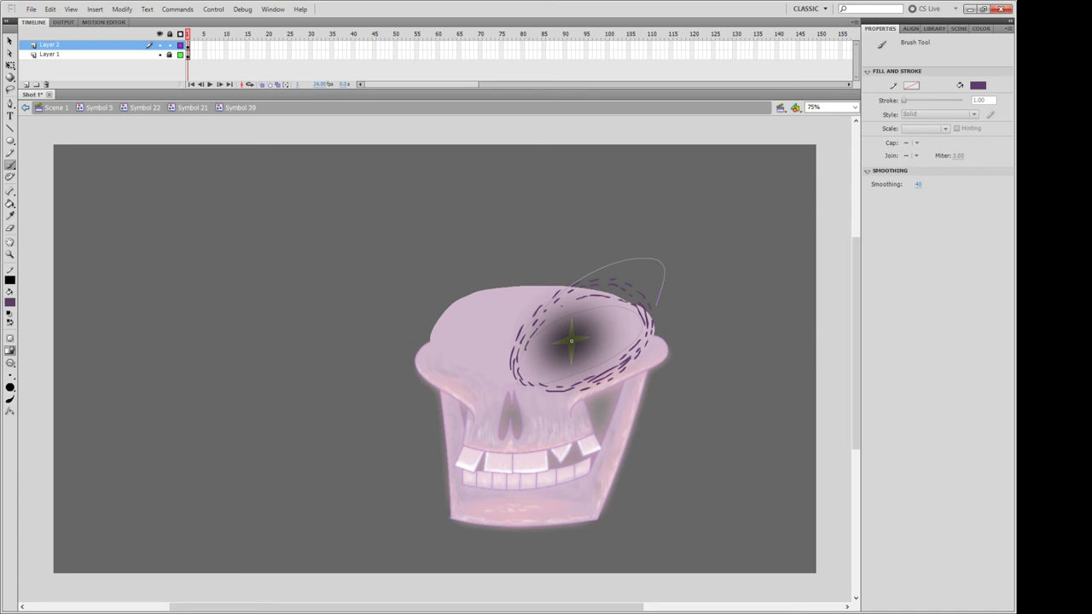
pyautogui.moveTo(597, 366); pyautogui.dragTo(573, 377)
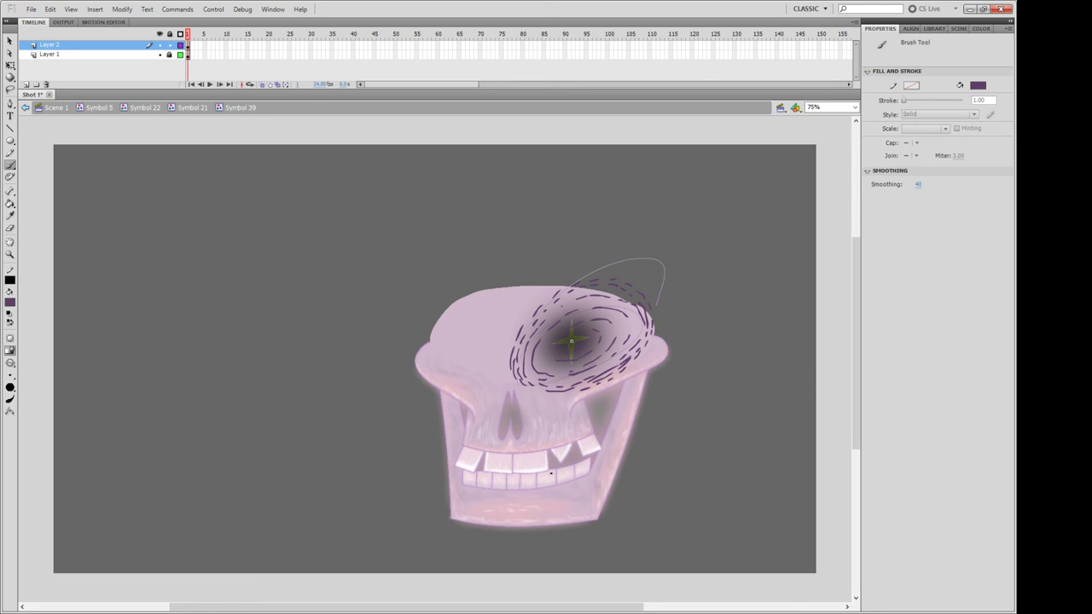
# Move the swirl layer below the star layer and convert the strokes into a movie clip.
pyautogui.click(189, 44)
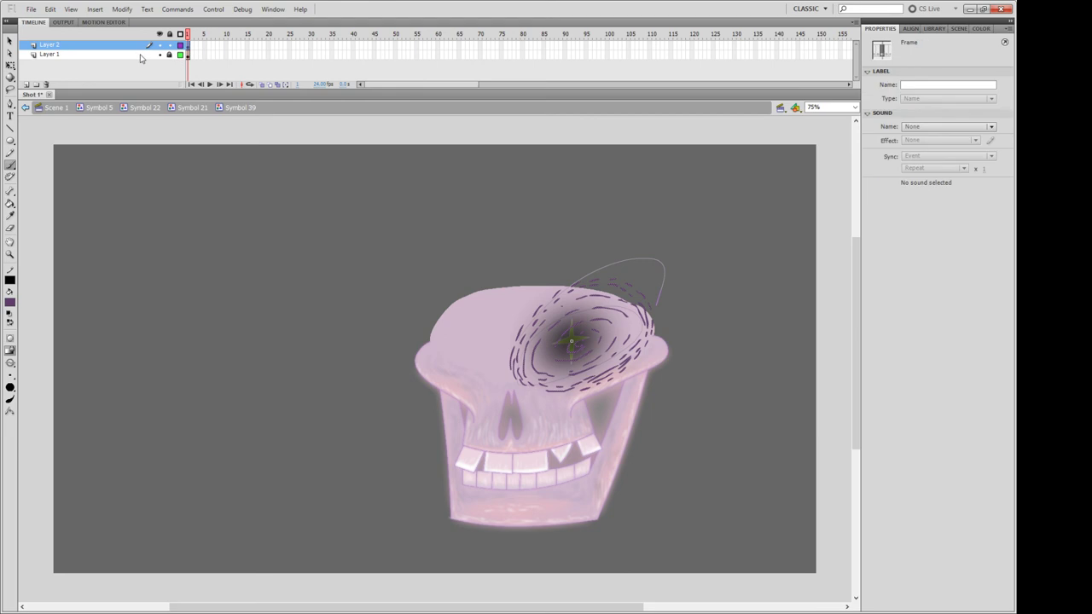
pyautogui.moveTo(137, 45); pyautogui.dragTo(137, 60)
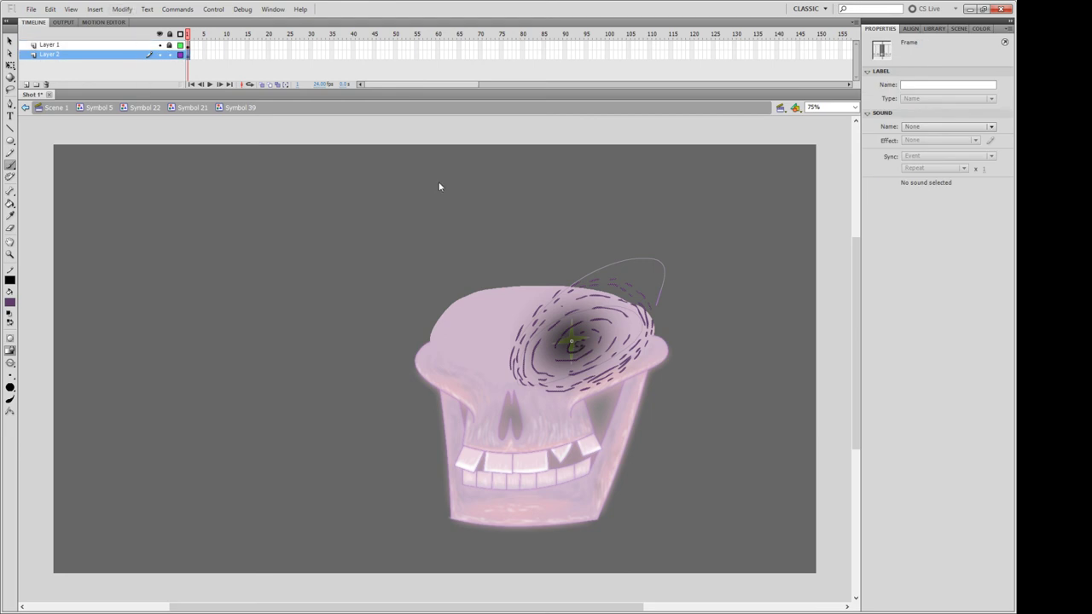
pyautogui.hotkey('ctrl', 'a')
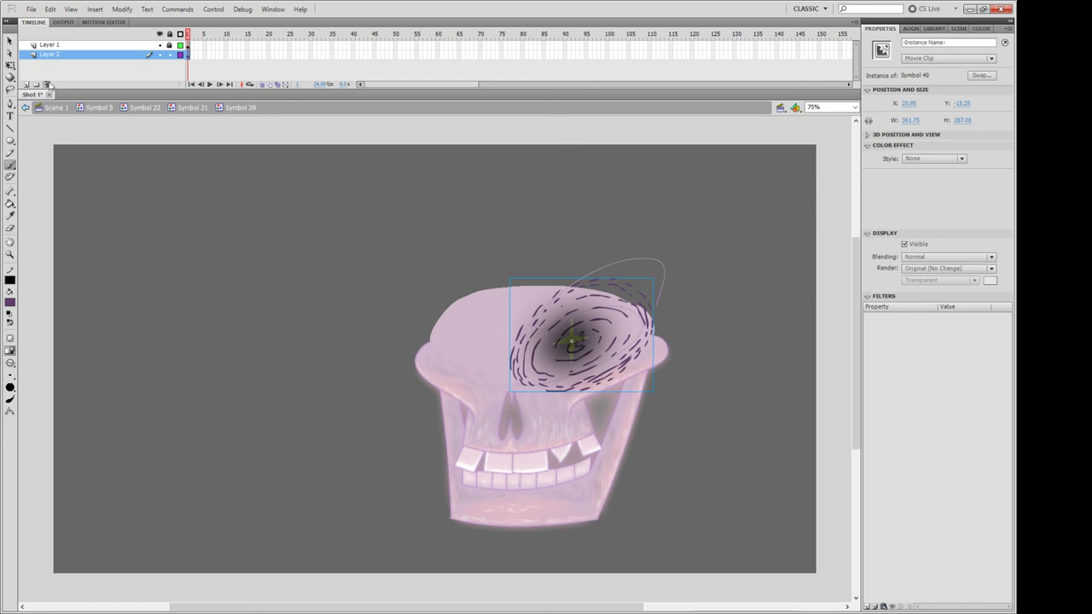
pyautogui.click(10, 41)
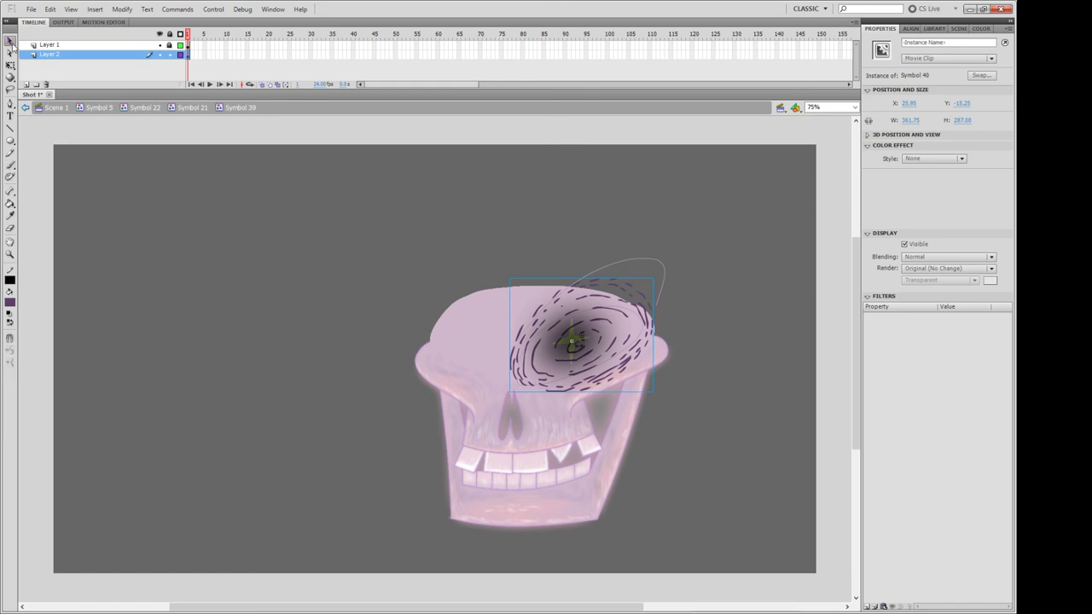
# Give the swirl movie clip a High-quality Blur filter with Blur X 10.
pyautogui.click(867, 607)
pyautogui.click(884, 525)
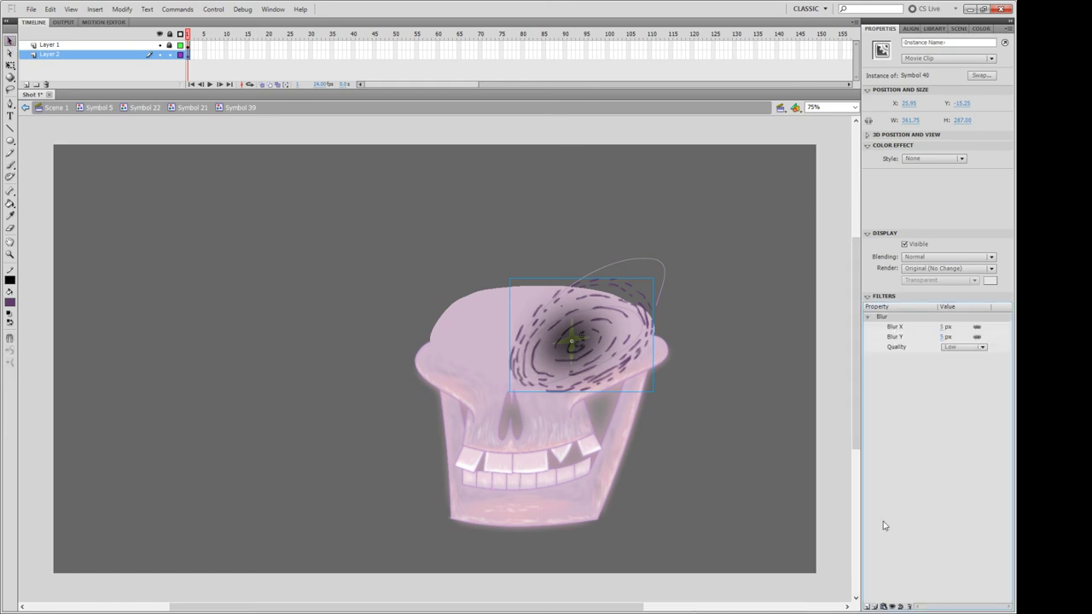
pyautogui.click(973, 353)
pyautogui.click(967, 380)
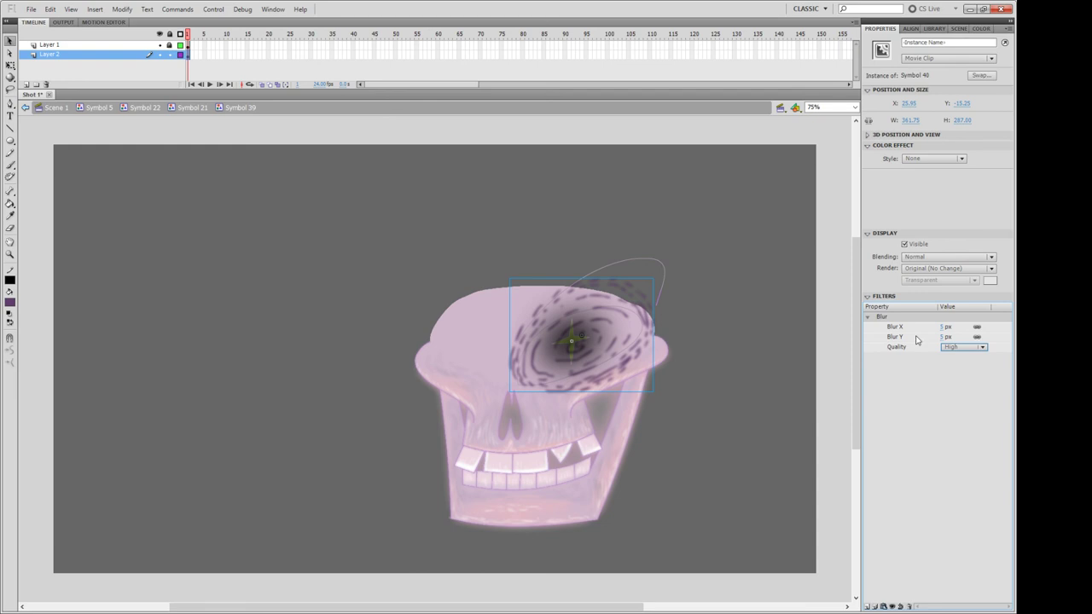
pyautogui.click(944, 328)
pyautogui.write('10')
pyautogui.press('Return')
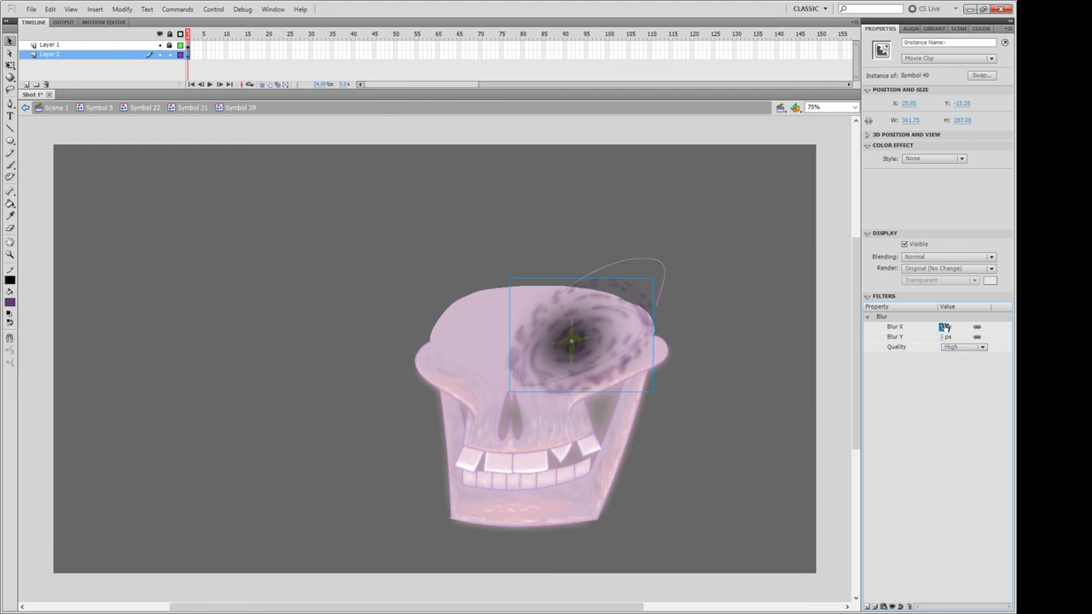
pyautogui.click(683, 371)
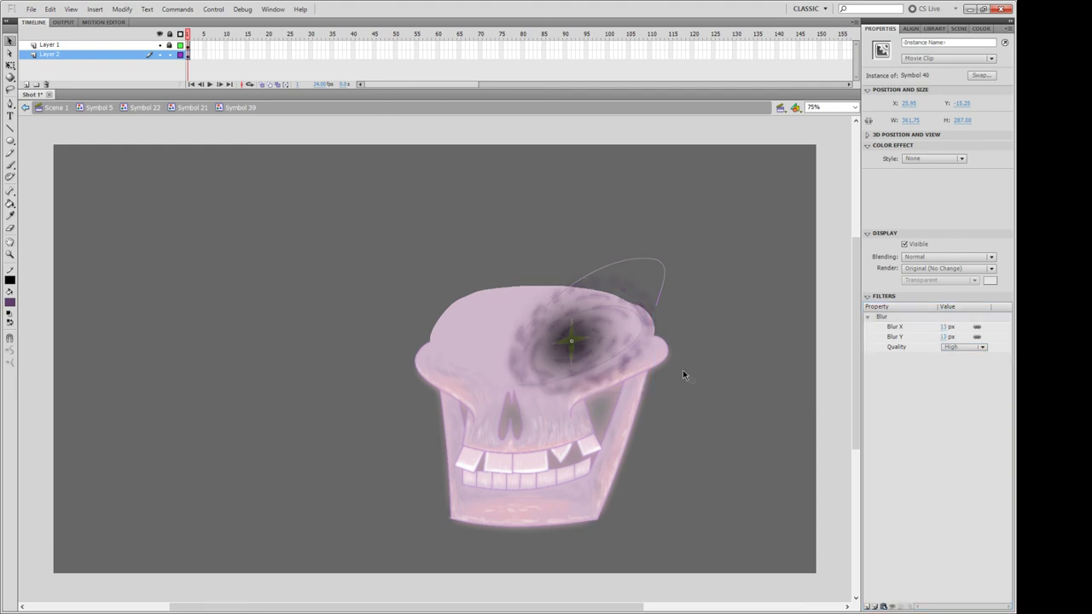
pyautogui.click(121, 46)
# On new Layer 3, brush thin black cracks from the star and convert them to movie clip Symbol 41.
pyautogui.click(25, 83)
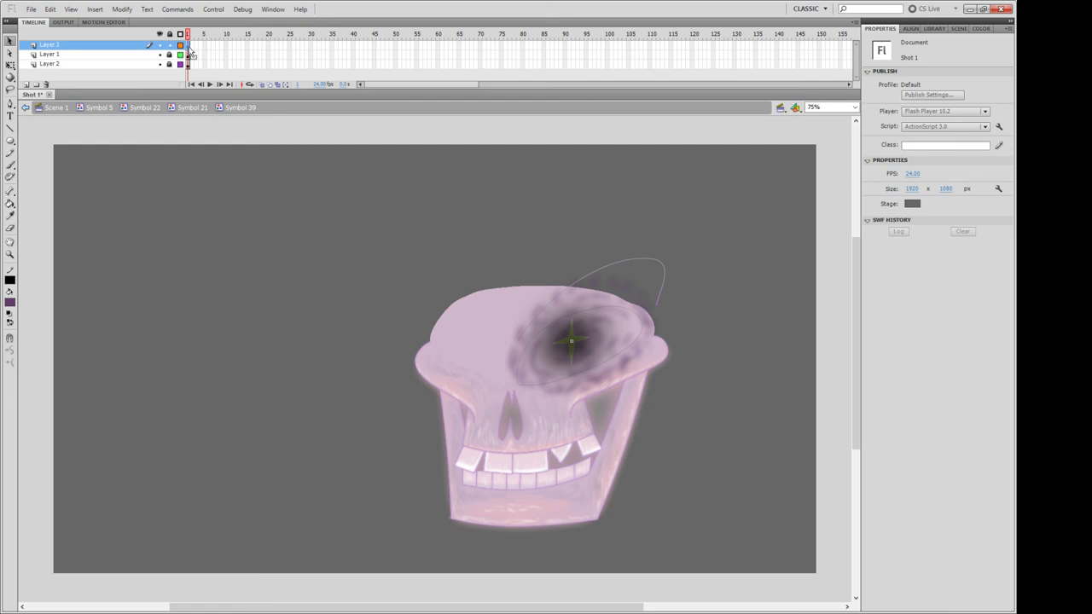
pyautogui.click(10, 164)
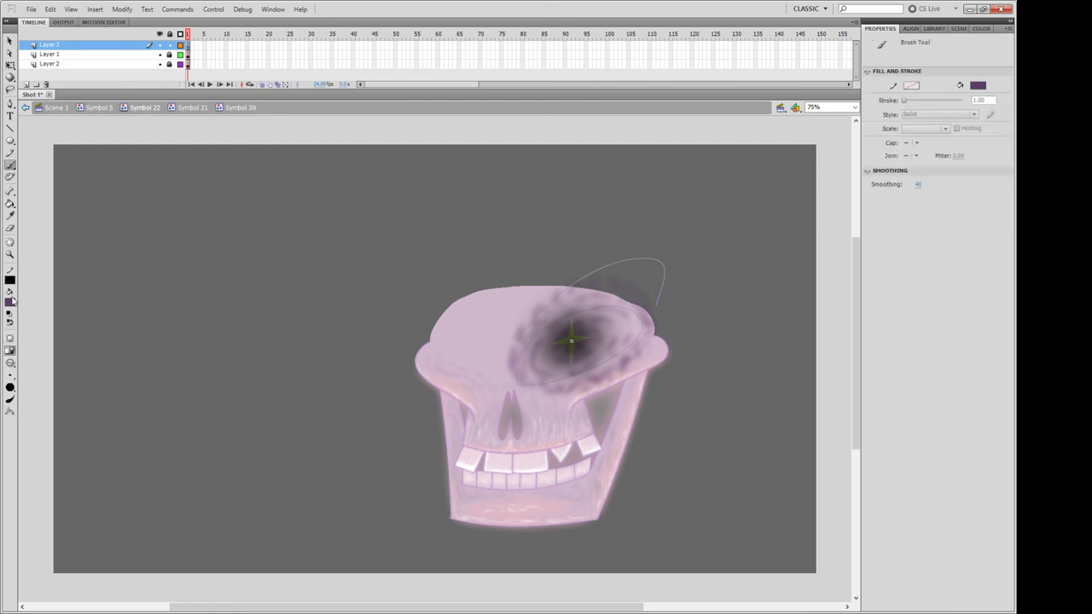
pyautogui.click(12, 313)
pyautogui.click(11, 398)
pyautogui.moveTo(514, 399); pyautogui.dragTo(550, 361)
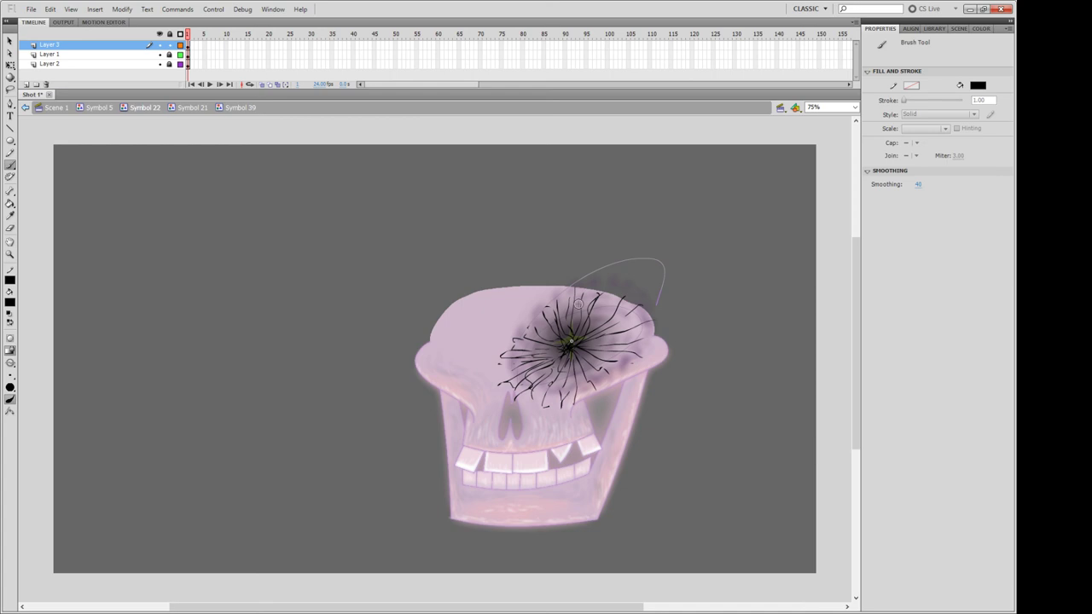
pyautogui.click(188, 46)
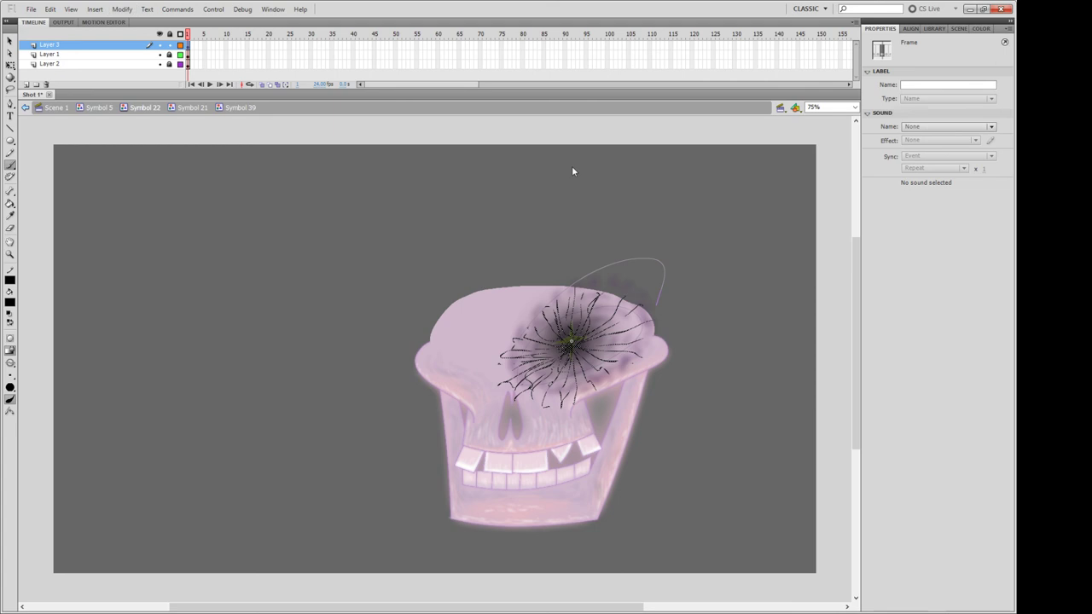
pyautogui.hotkey('ctrl', 'a')
pyautogui.click(9, 41)
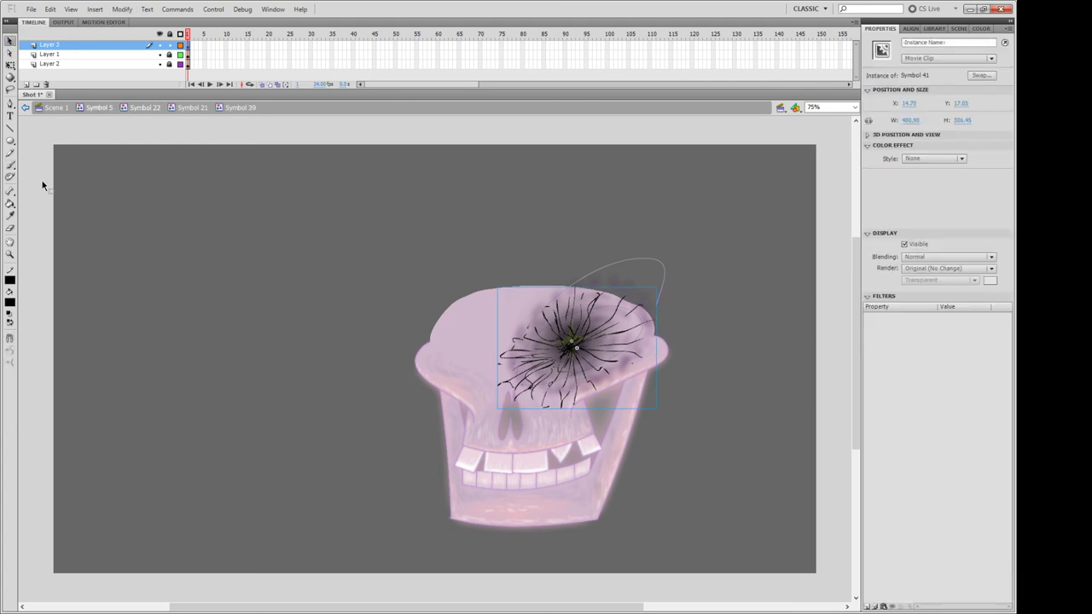
# Add a Blur filter to the cracks at High quality with 10 px Blur X/Y.
pyautogui.click(868, 607)
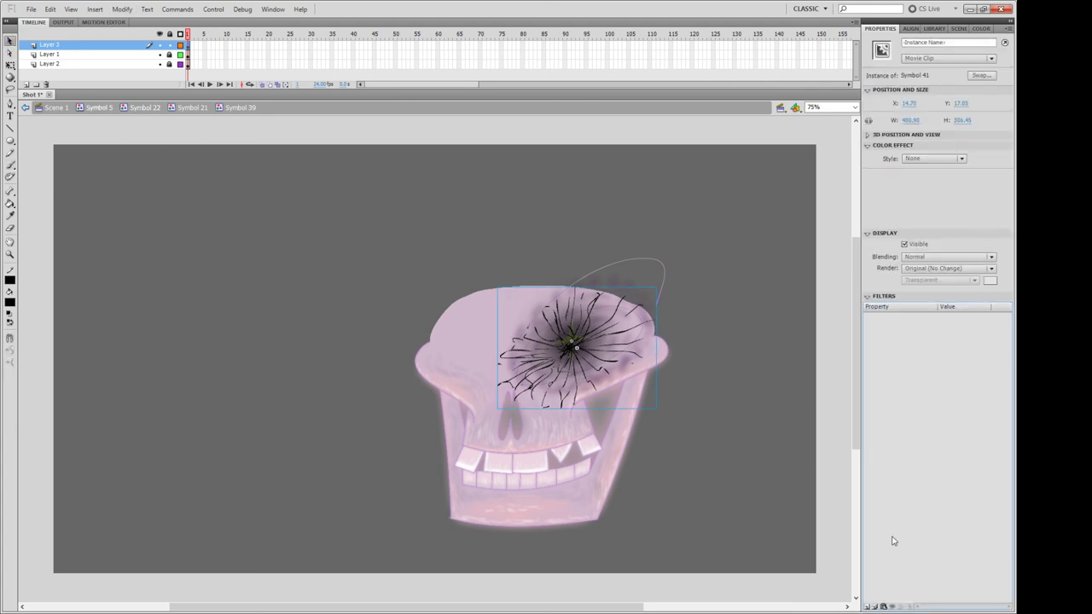
pyautogui.click(893, 541)
pyautogui.click(975, 352)
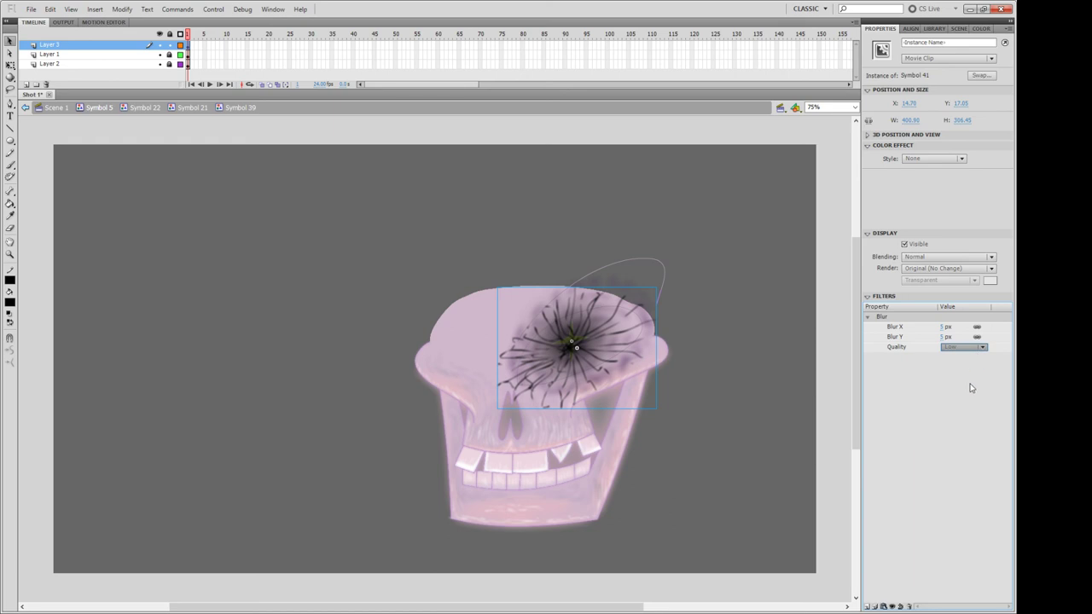
pyautogui.click(970, 386)
pyautogui.click(944, 328)
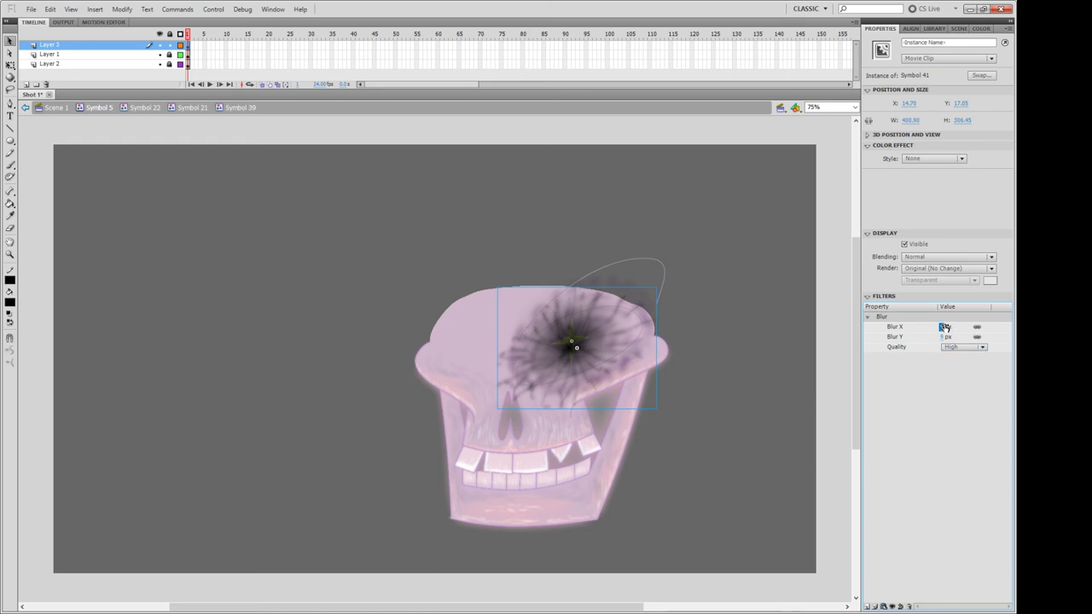
pyautogui.write('15')
# Exit the cracks symbol, relock the eye mask layer, and turn on onion skinning.
pyautogui.click(692, 374)
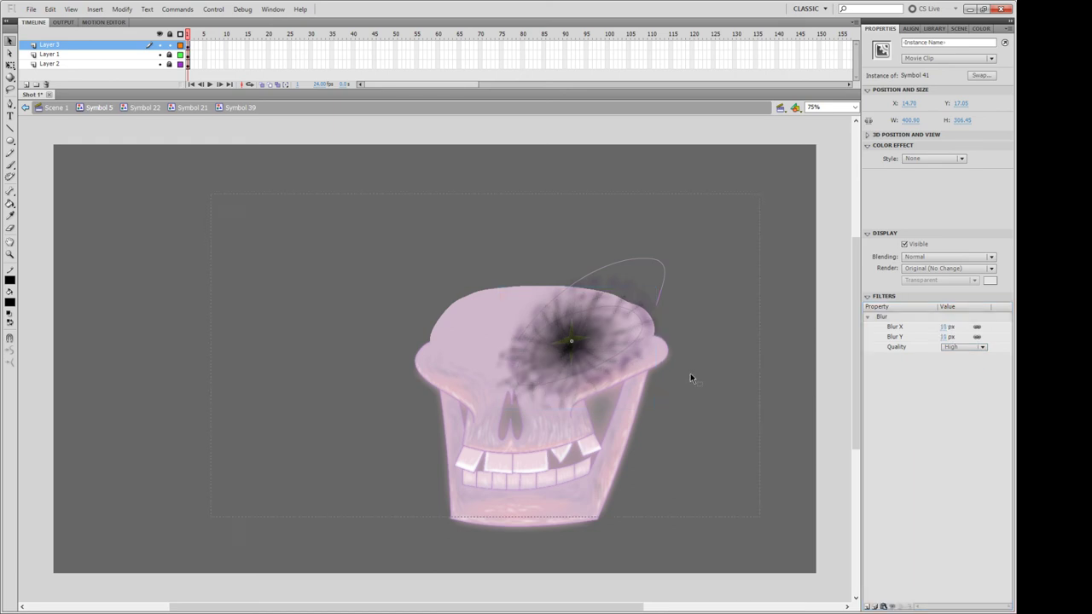
pyautogui.doubleClick(690, 372)
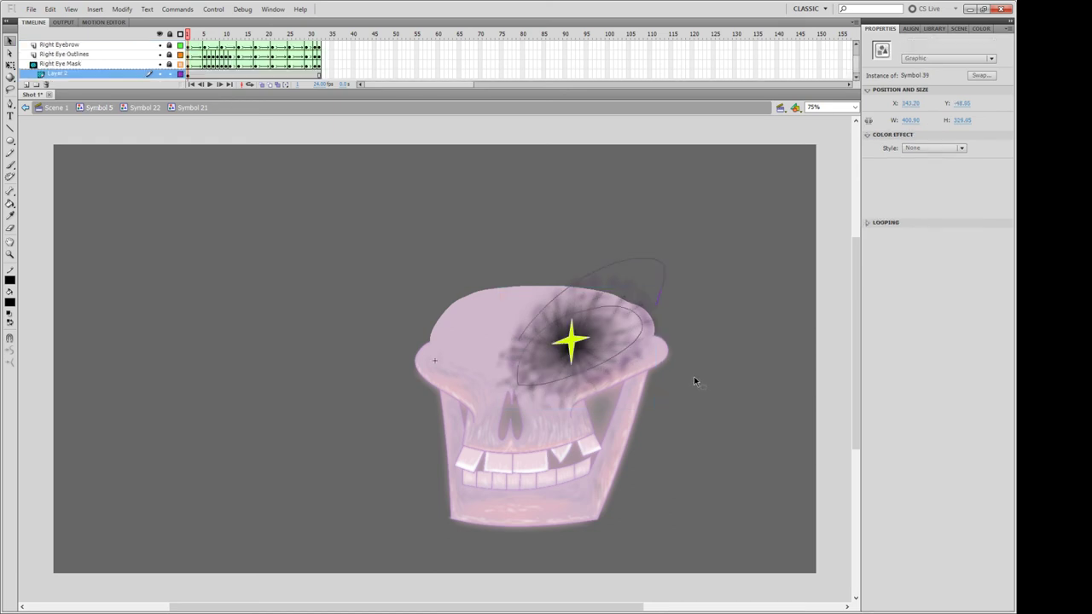
pyautogui.click(170, 74)
pyautogui.click(171, 73)
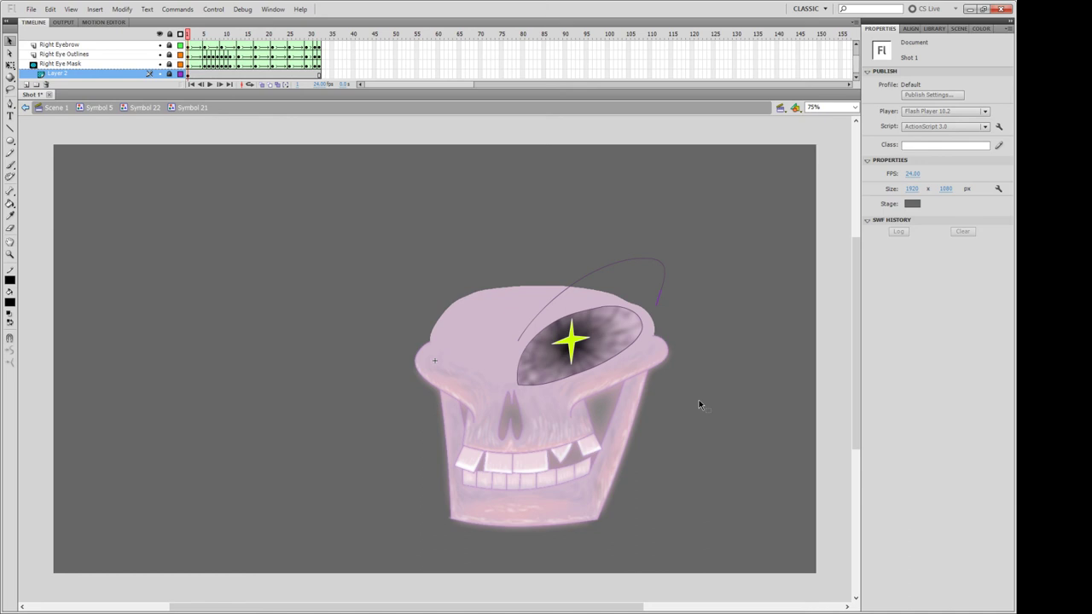
pyautogui.click(246, 84)
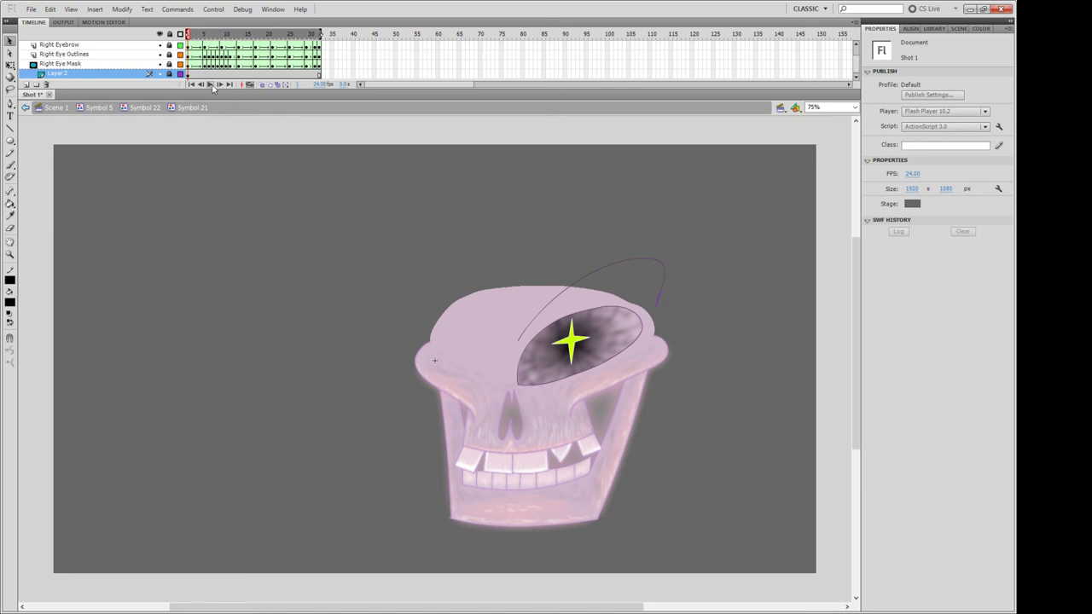
pyautogui.click(211, 85)
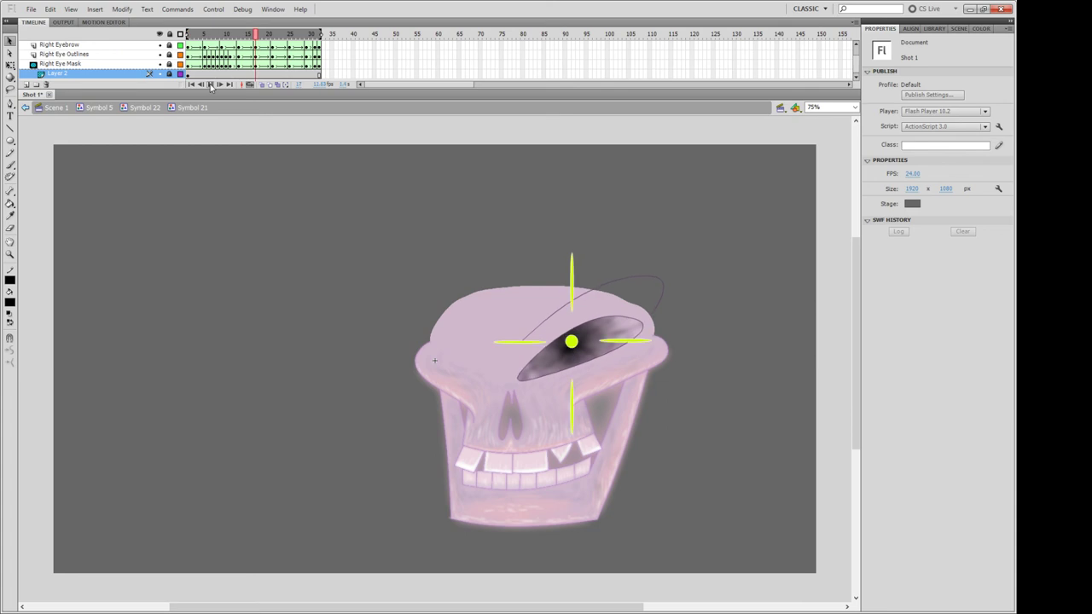
# Play the eye-star animation twice to preview it, then bring up the File menu.
pyautogui.click(210, 84)
pyautogui.click(210, 85)
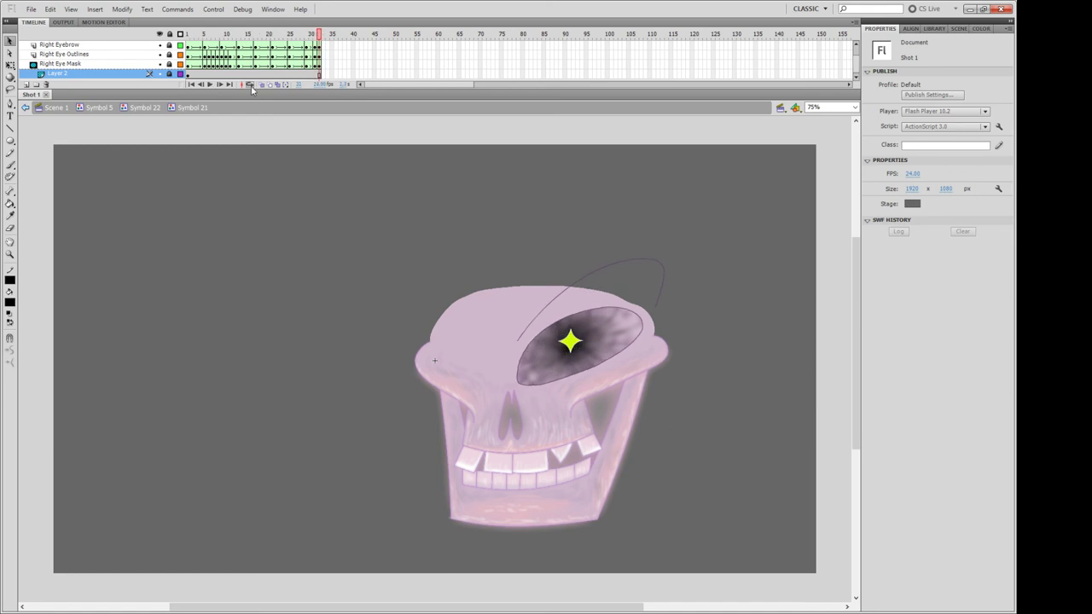
pyautogui.click(31, 12)
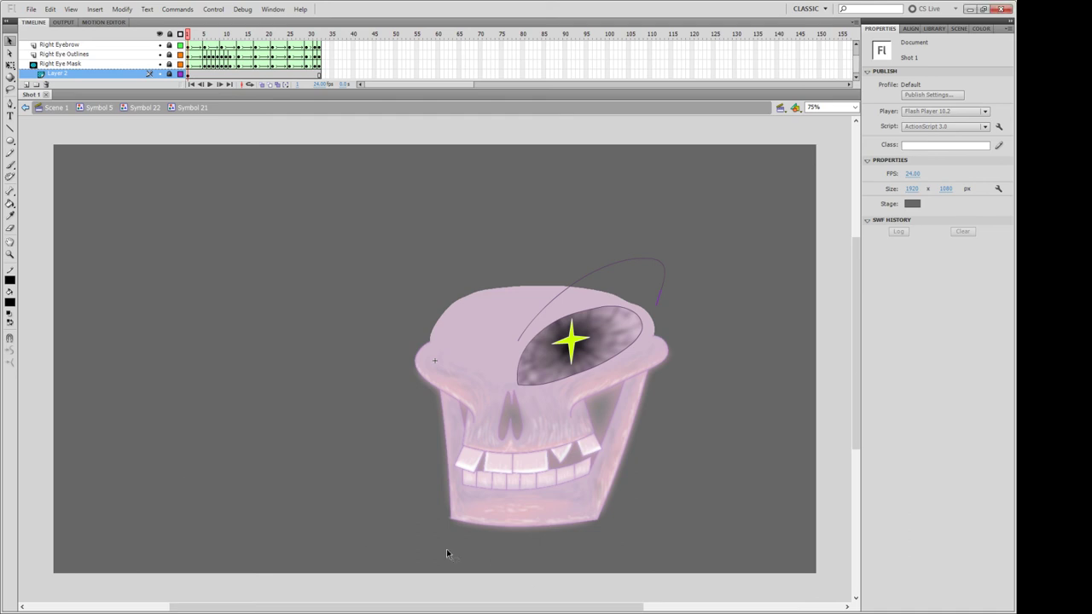
# Enable onion skin and play then pause the star's sparkle animation.
pyautogui.click(250, 86)
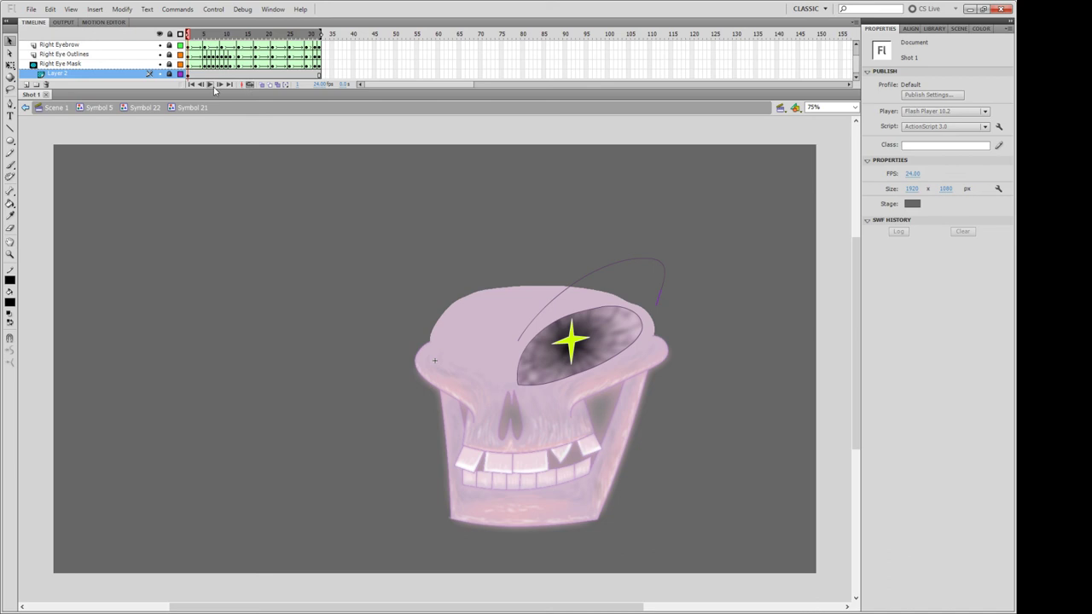
pyautogui.click(214, 90)
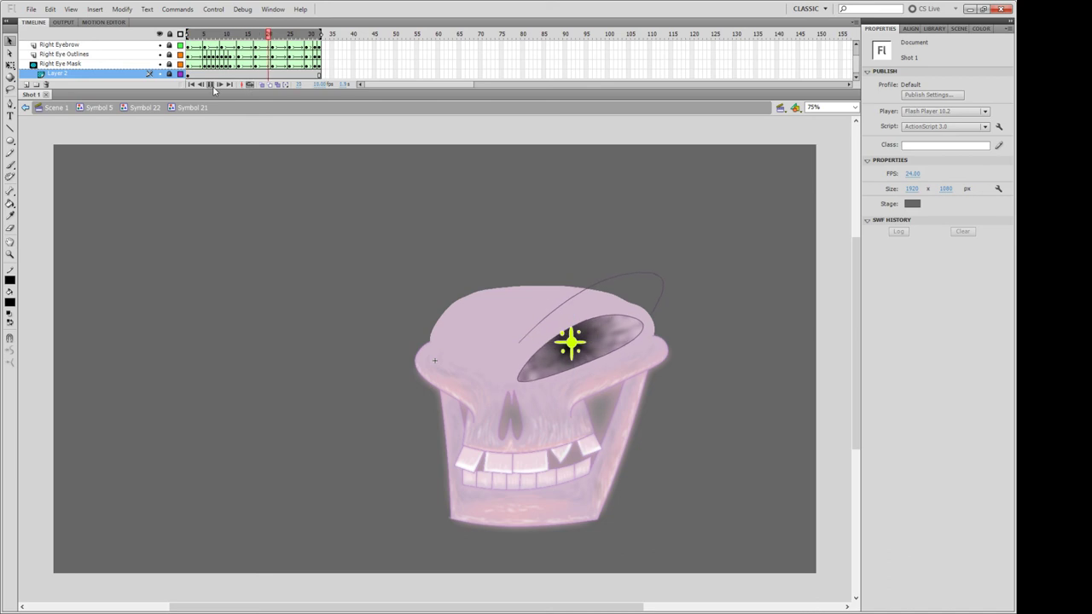
pyautogui.click(214, 90)
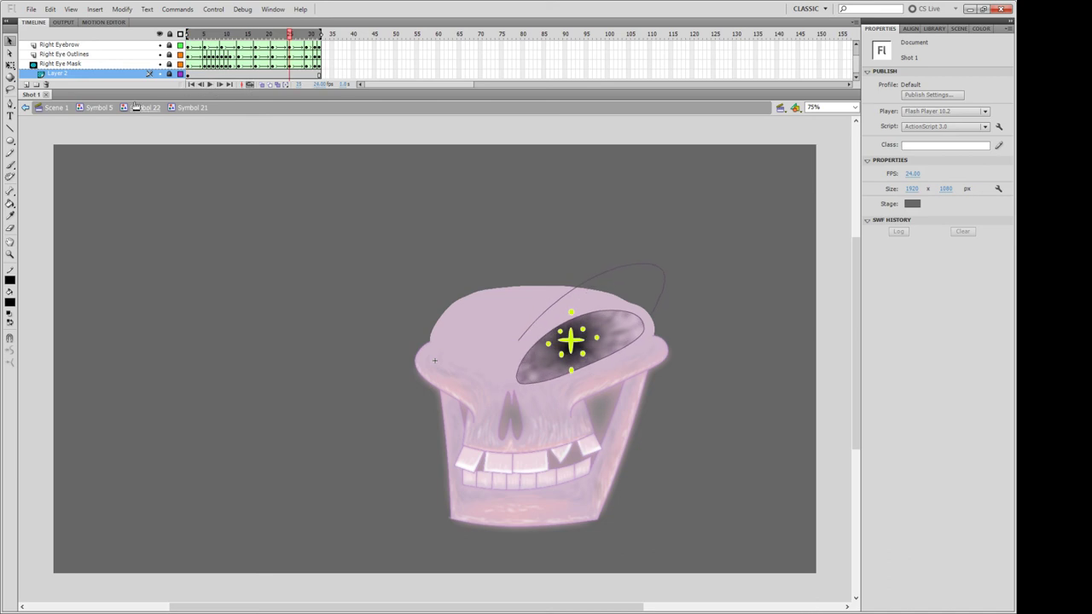
# Return to Symbol 22 and play its animation, stopping back at frame 1.
pyautogui.click(147, 108)
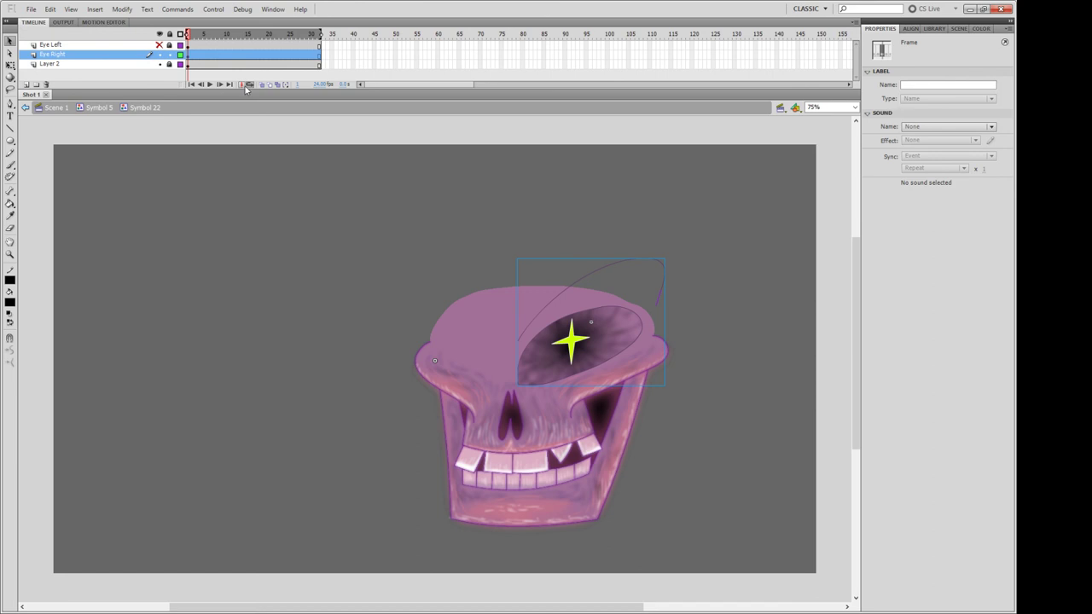
pyautogui.click(209, 85)
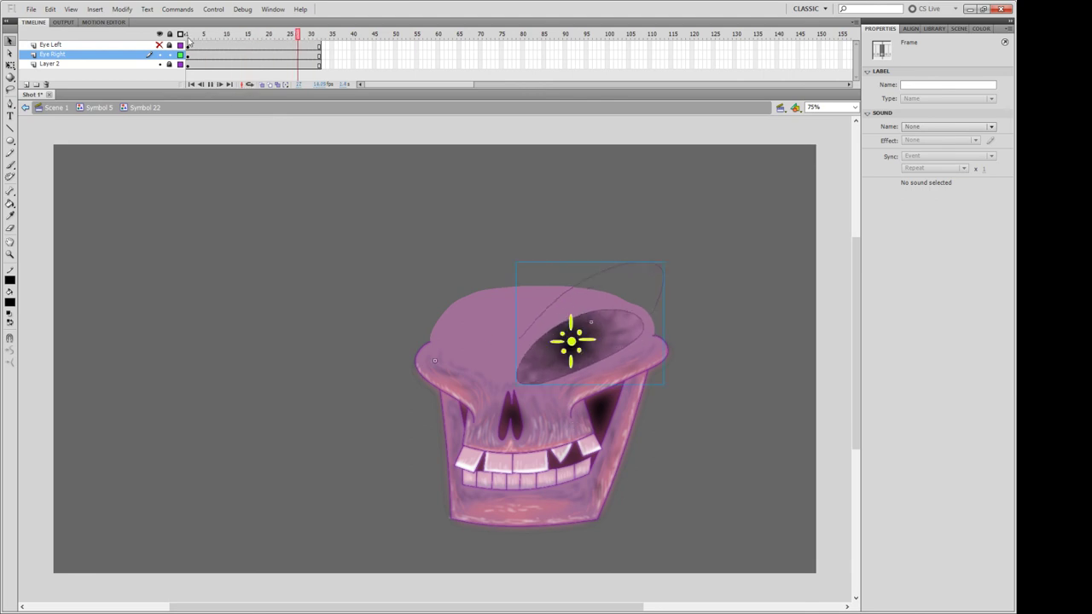
pyautogui.press('Return')
# Unhide Eye Left, preview with onion skin, then show Layer 1's sketch back in Symbol 5.
pyautogui.click(160, 45)
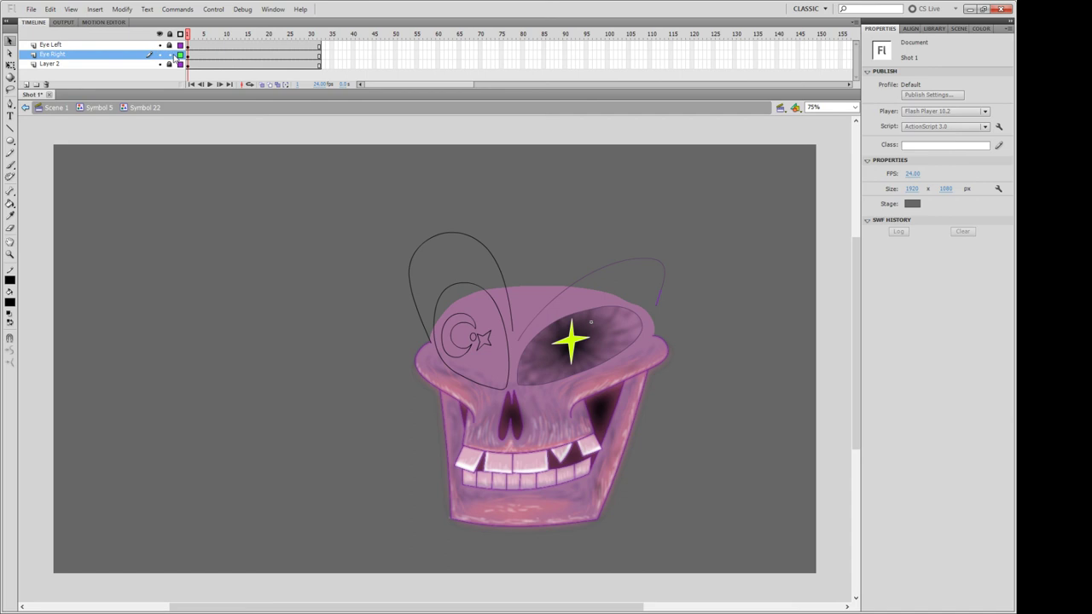
pyautogui.click(250, 86)
pyautogui.click(210, 84)
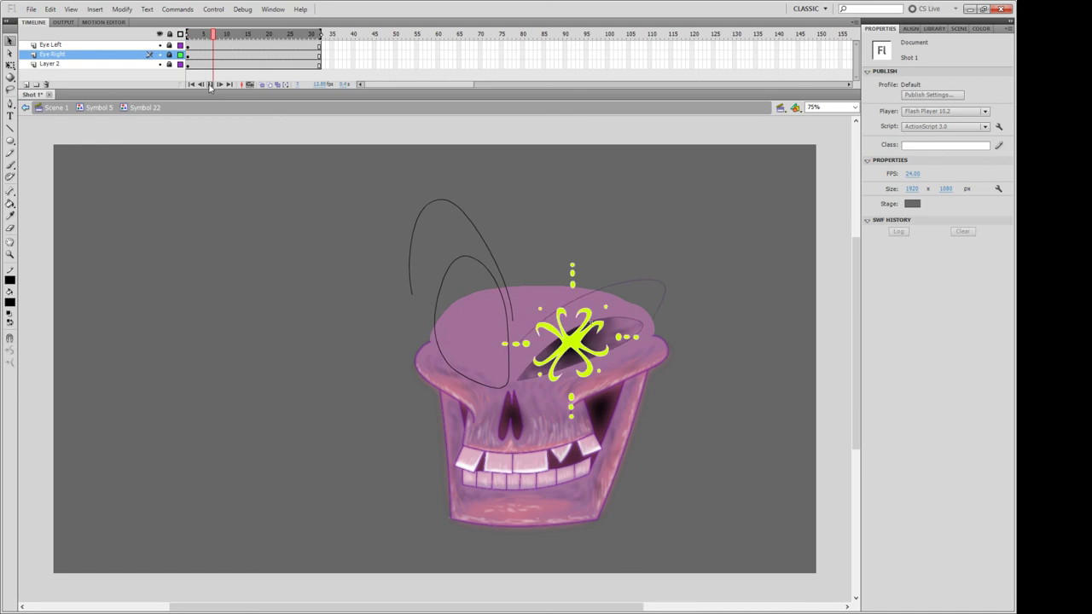
pyautogui.click(210, 85)
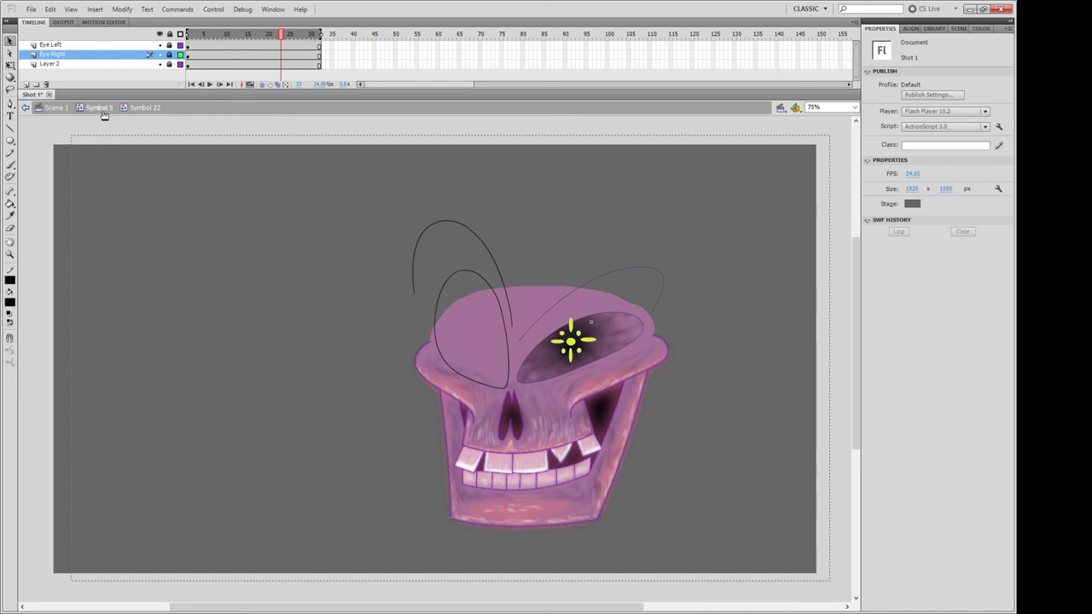
pyautogui.click(101, 109)
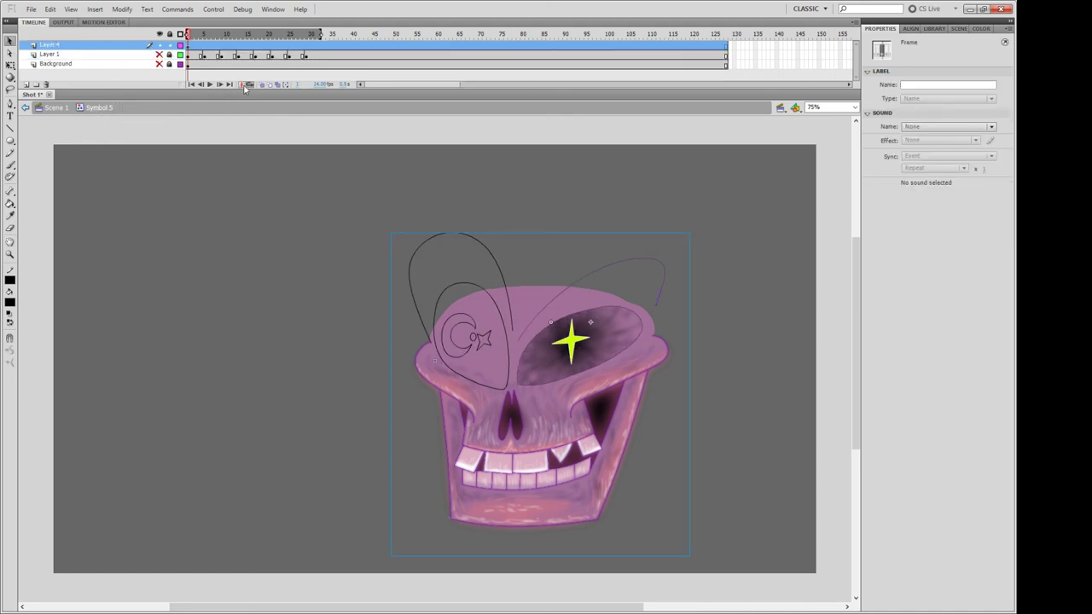
pyautogui.click(160, 55)
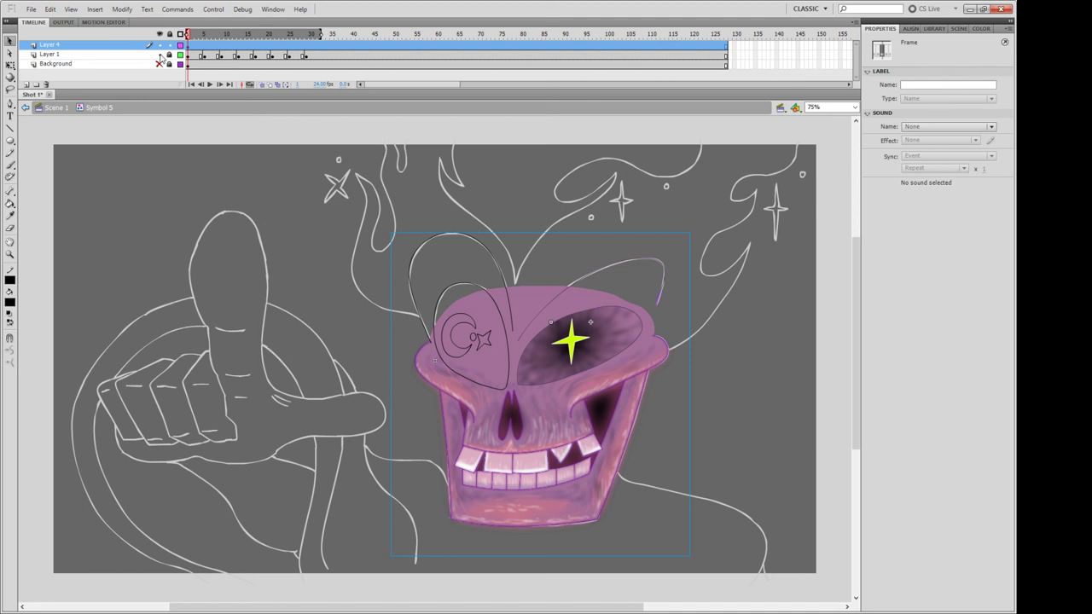